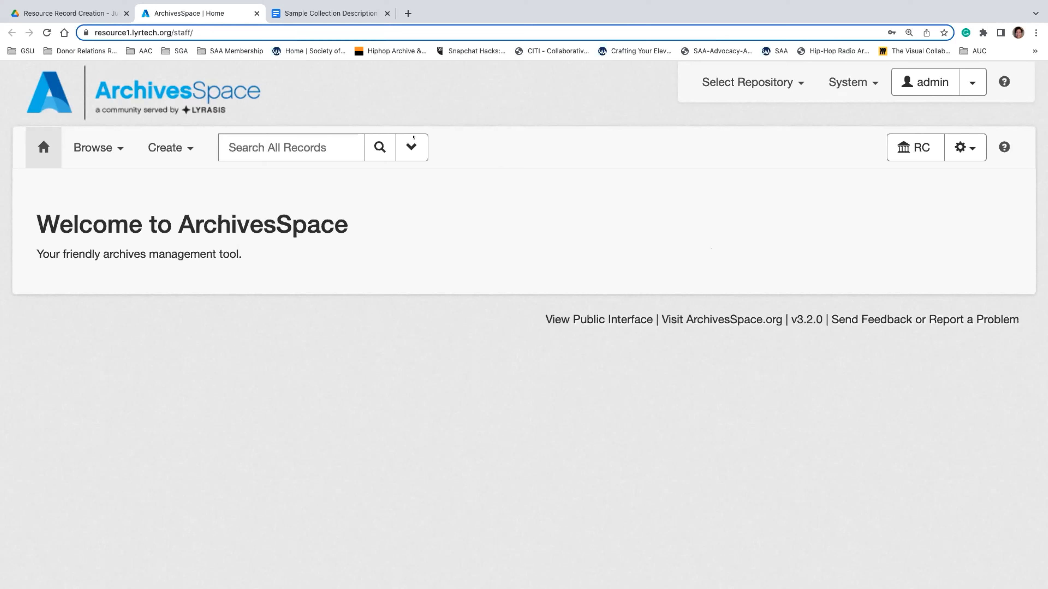
Look over the record types in the Create menu, then bring up the Browse menu's list
{"action": "left_click", "coordinate": [174, 152]}
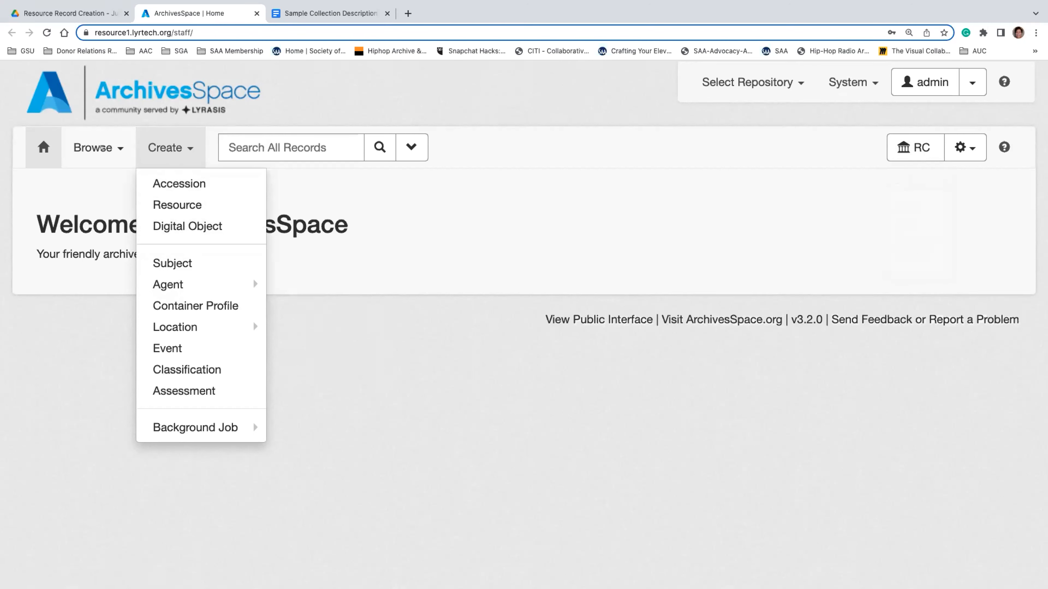
{"action": "left_click", "coordinate": [102, 148]}
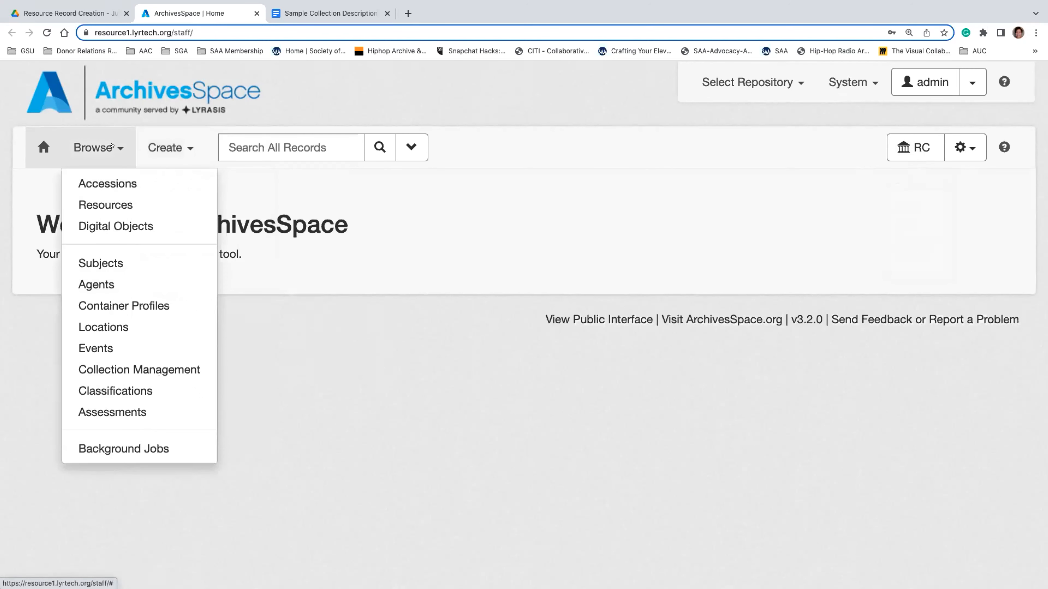
Open the Resources list and scroll through its 12 collection records
{"action": "left_click", "coordinate": [153, 197]}
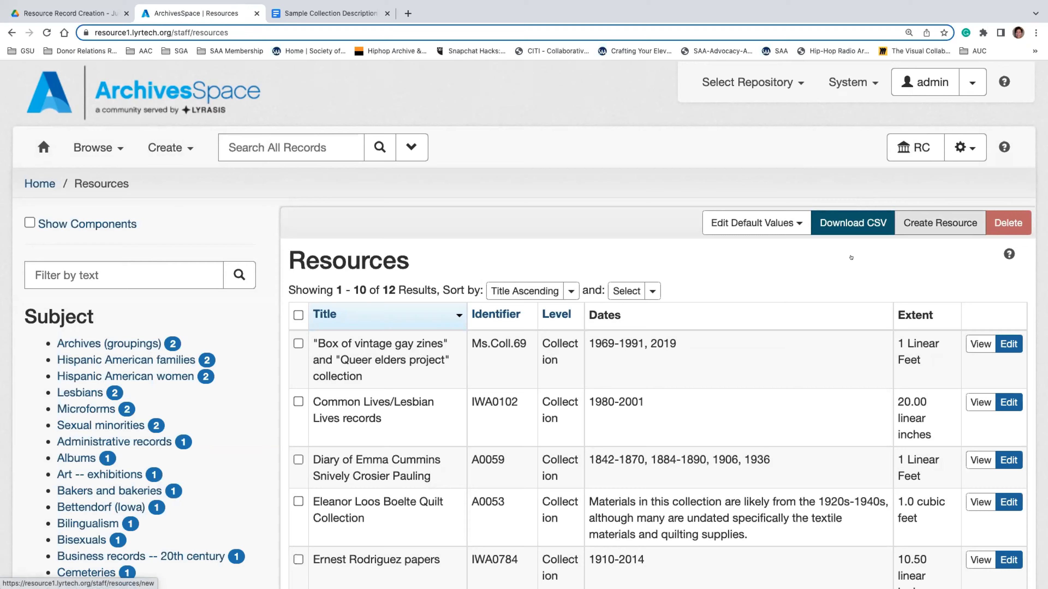
{"action": "scroll", "coordinate": [851, 257], "scroll_direction": "down", "scroll_amount": 10}
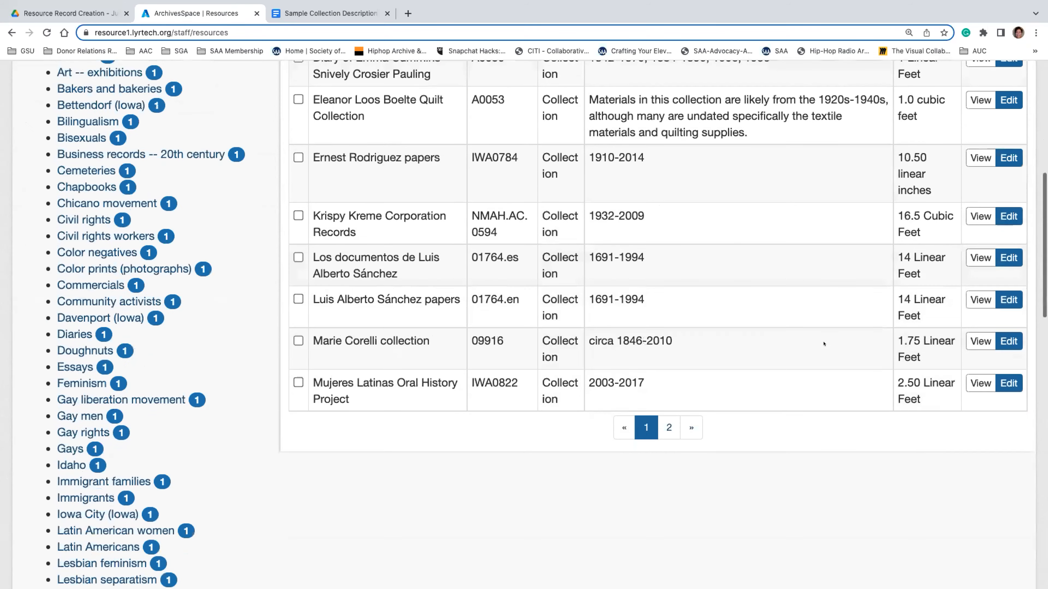
{"action": "scroll", "coordinate": [823, 343], "scroll_direction": "up", "scroll_amount": 8}
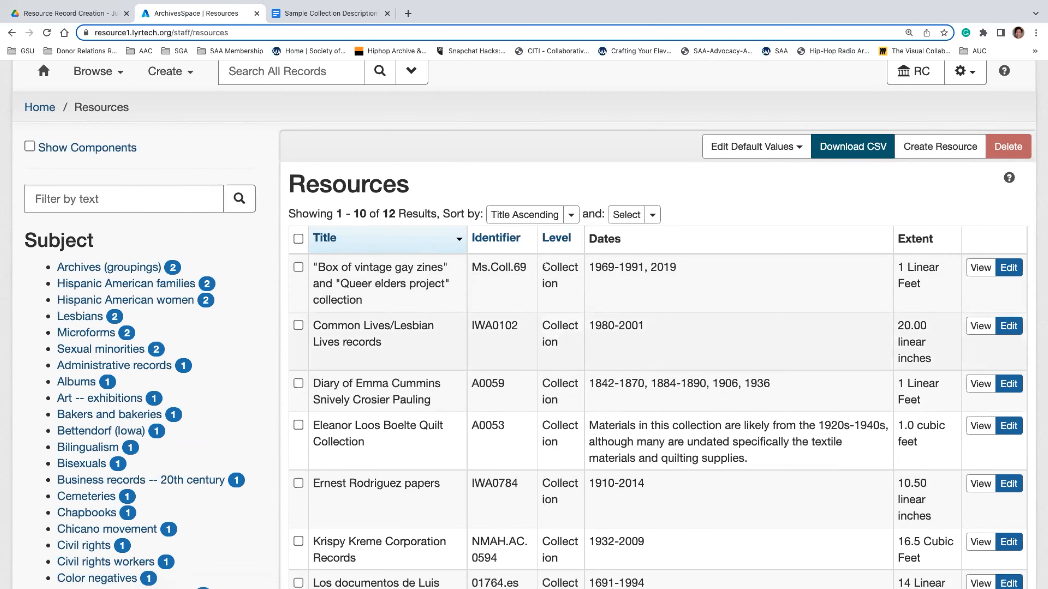
{"action": "left_click", "coordinate": [571, 212]}
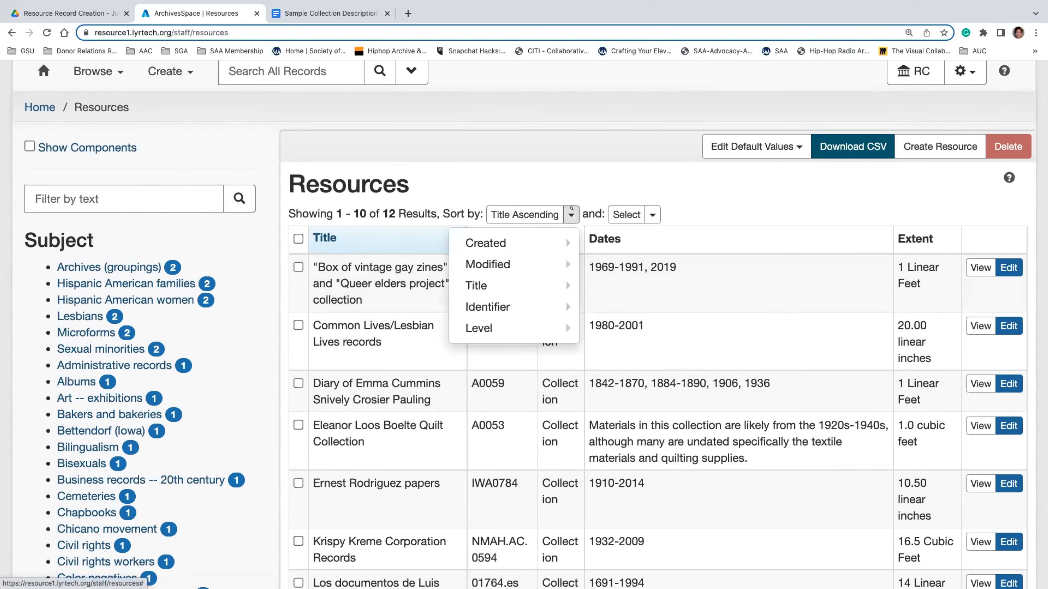
{"action": "left_click", "coordinate": [762, 197]}
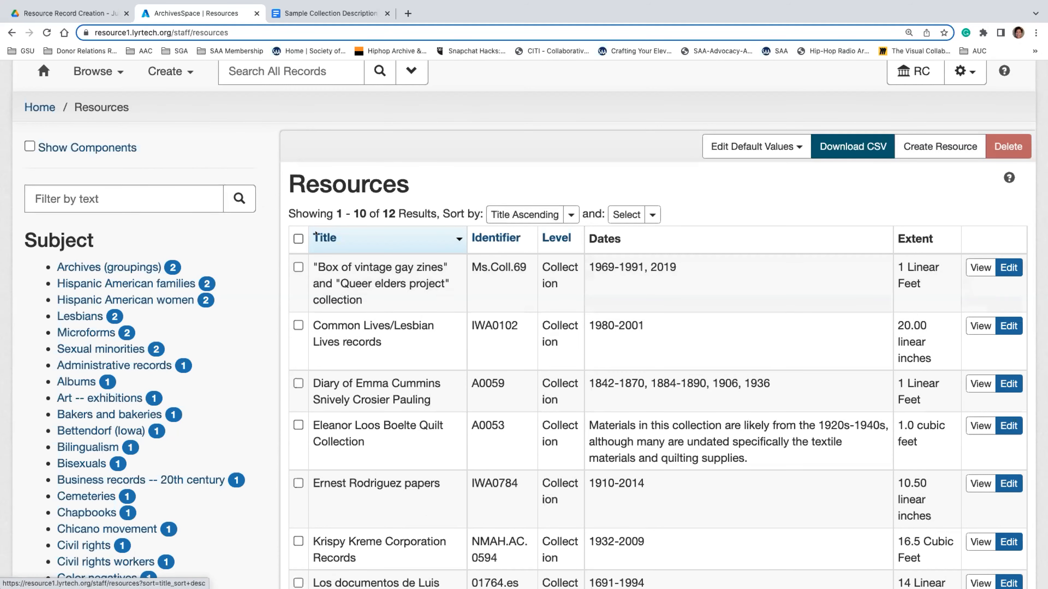
{"action": "scroll", "coordinate": [161, 317], "scroll_direction": "down", "scroll_amount": 7}
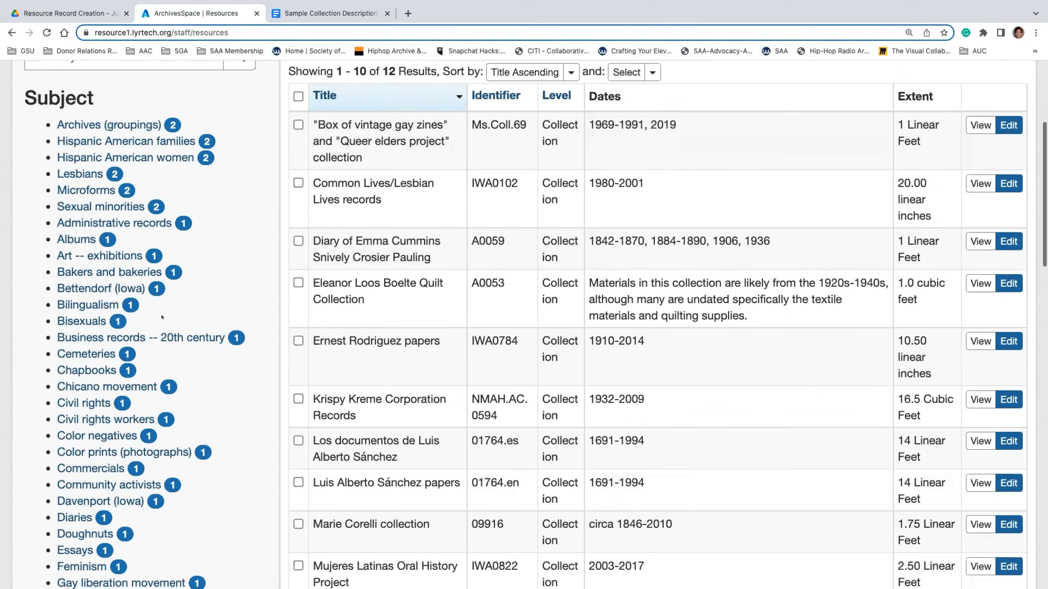
{"action": "scroll", "coordinate": [162, 316], "scroll_direction": "down", "scroll_amount": 20}
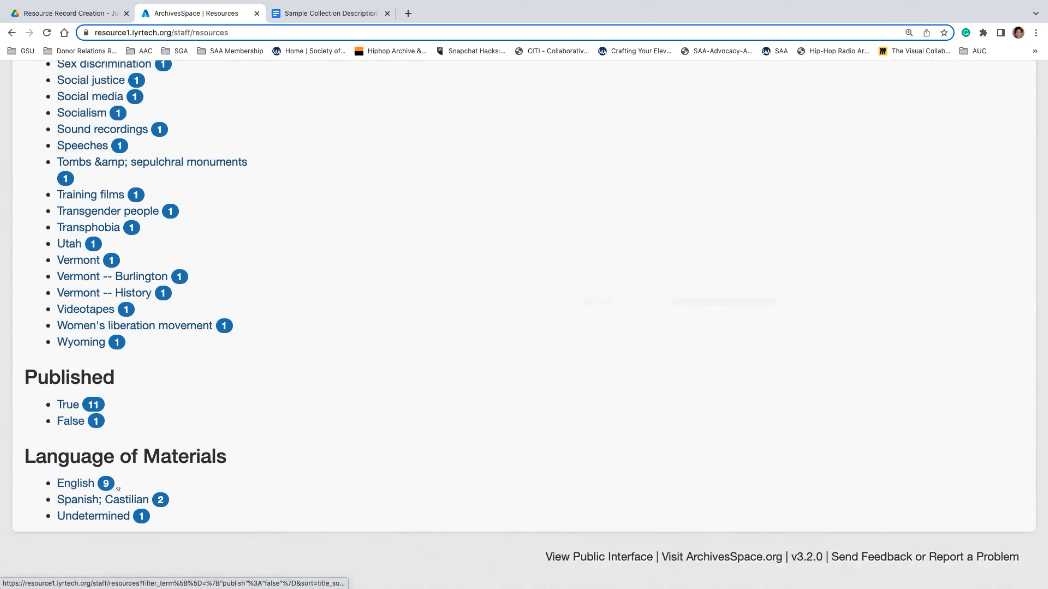
{"action": "scroll", "coordinate": [334, 310], "scroll_direction": "up", "scroll_amount": 1}
{"action": "scroll", "coordinate": [334, 310], "scroll_direction": "up", "scroll_amount": 15}
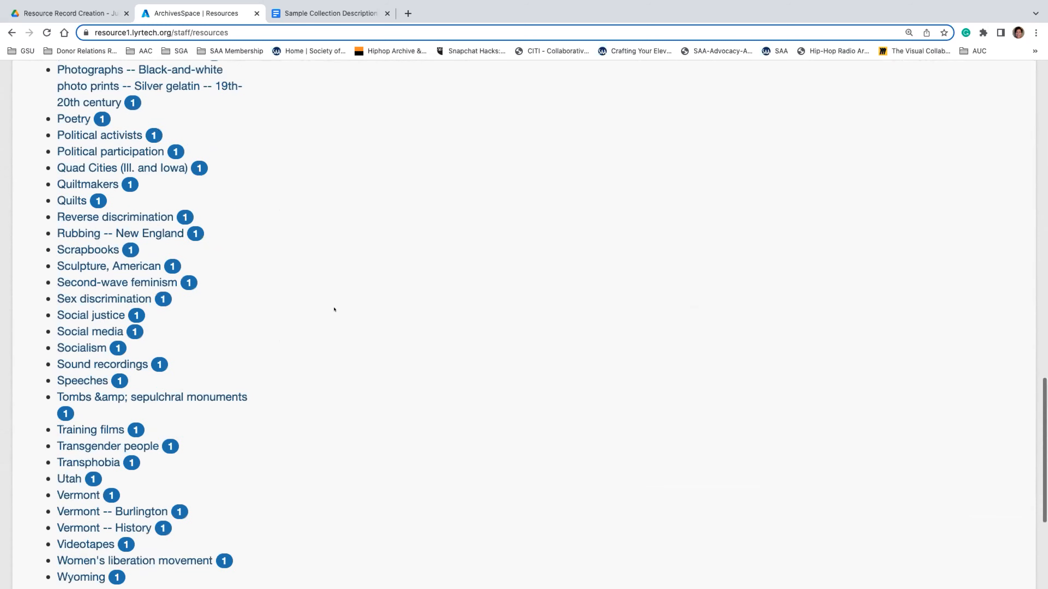
{"action": "scroll", "coordinate": [335, 308], "scroll_direction": "up", "scroll_amount": 5}
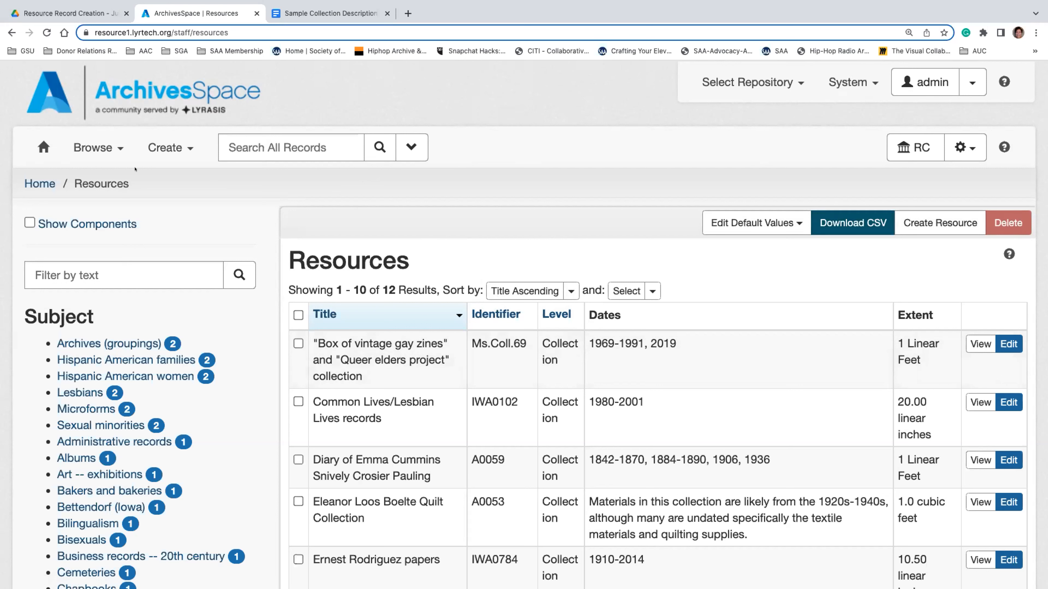
Review the three accessions, then start a new Resource record and switch to the sample description
{"action": "left_click", "coordinate": [110, 155]}
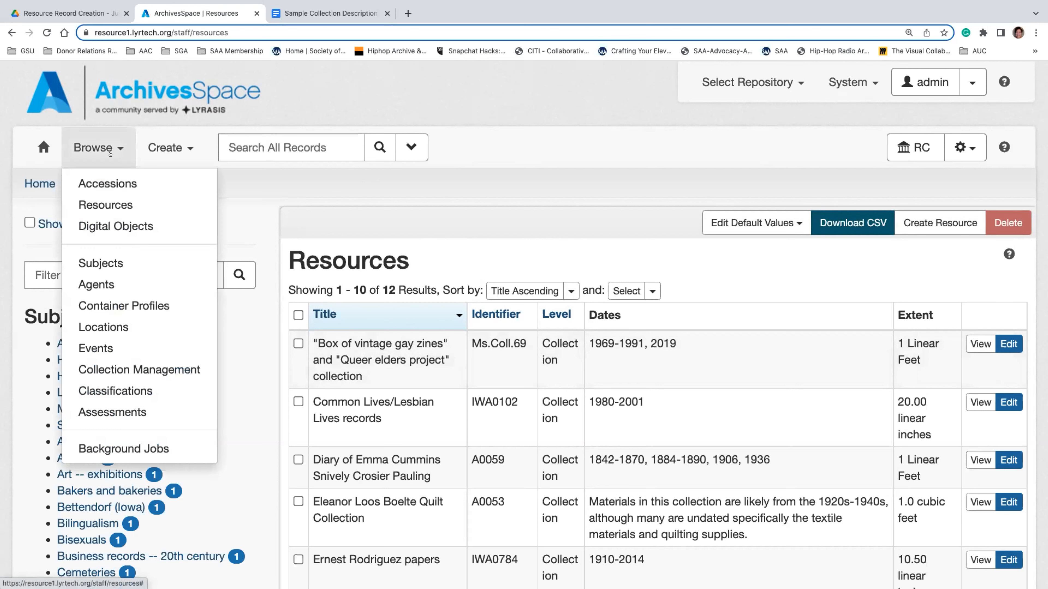
{"action": "left_click", "coordinate": [117, 182]}
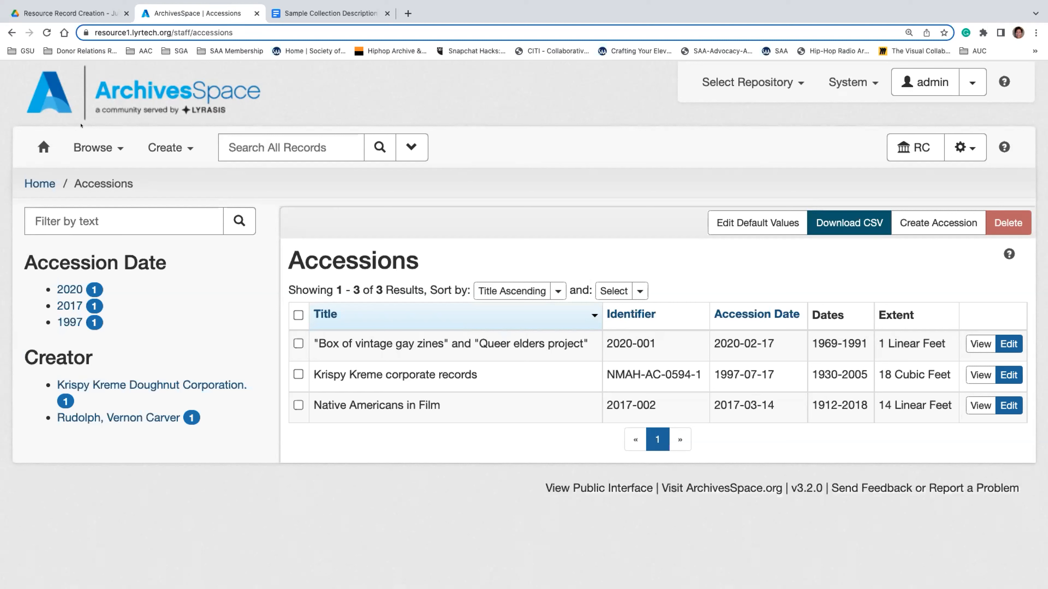
{"action": "left_click", "coordinate": [164, 150]}
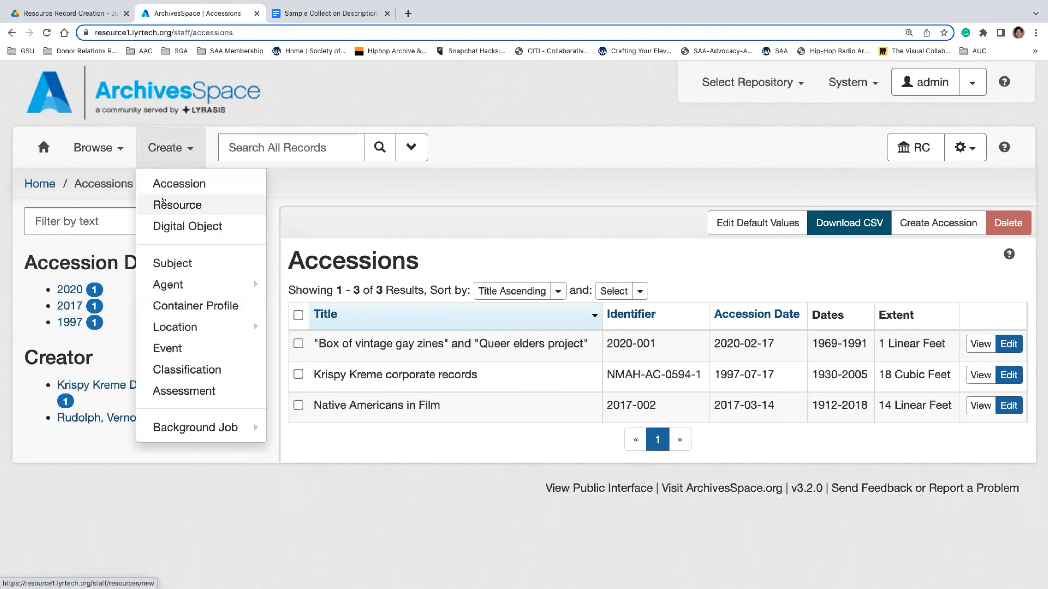
{"action": "left_click", "coordinate": [165, 203]}
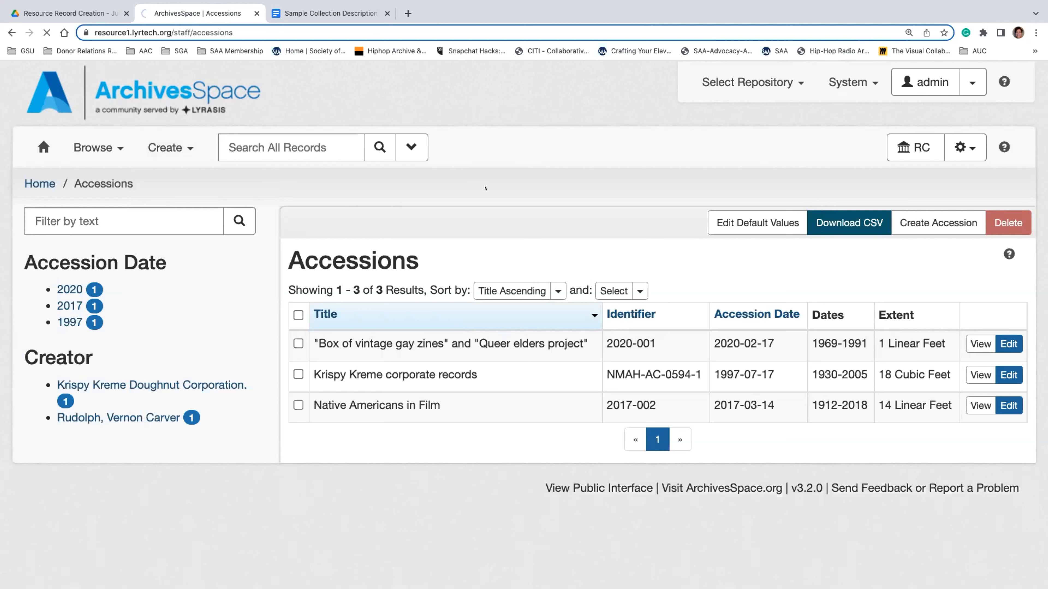
{"action": "left_click", "coordinate": [327, 13]}
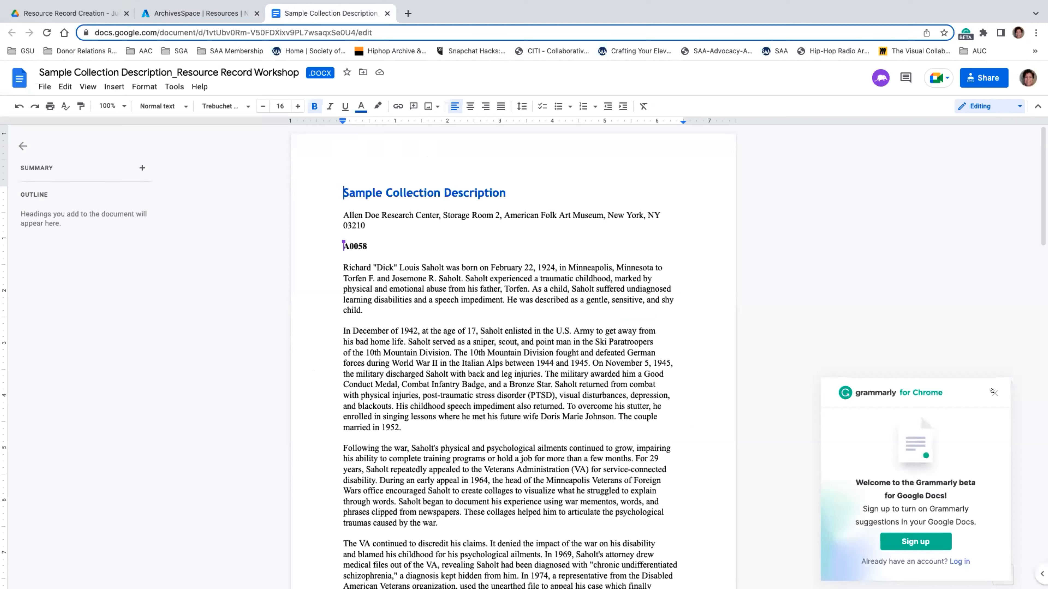
Dismiss the Grammarly popup and scroll through the A0058 description to its Series tables and back
{"action": "left_click", "coordinate": [993, 392]}
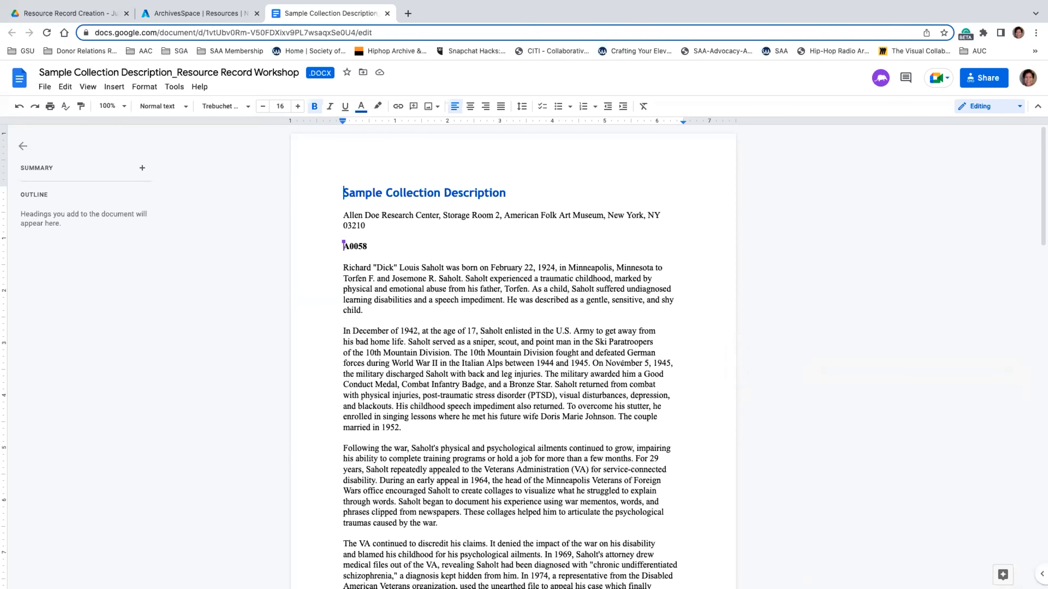
{"action": "scroll", "coordinate": [622, 363], "scroll_direction": "down", "scroll_amount": 2}
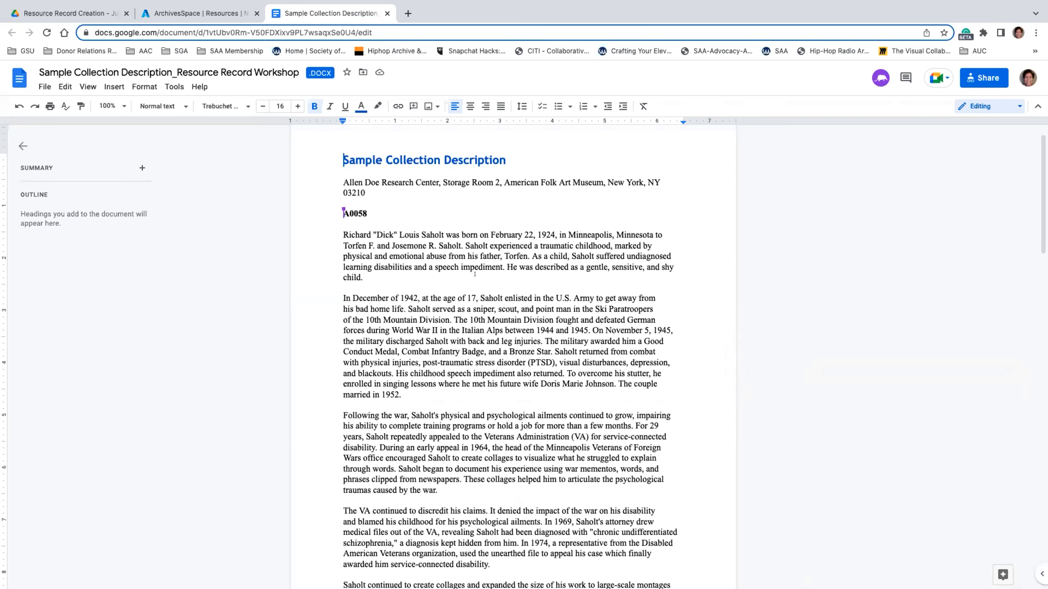
{"action": "scroll", "coordinate": [475, 274], "scroll_direction": "down", "scroll_amount": 6}
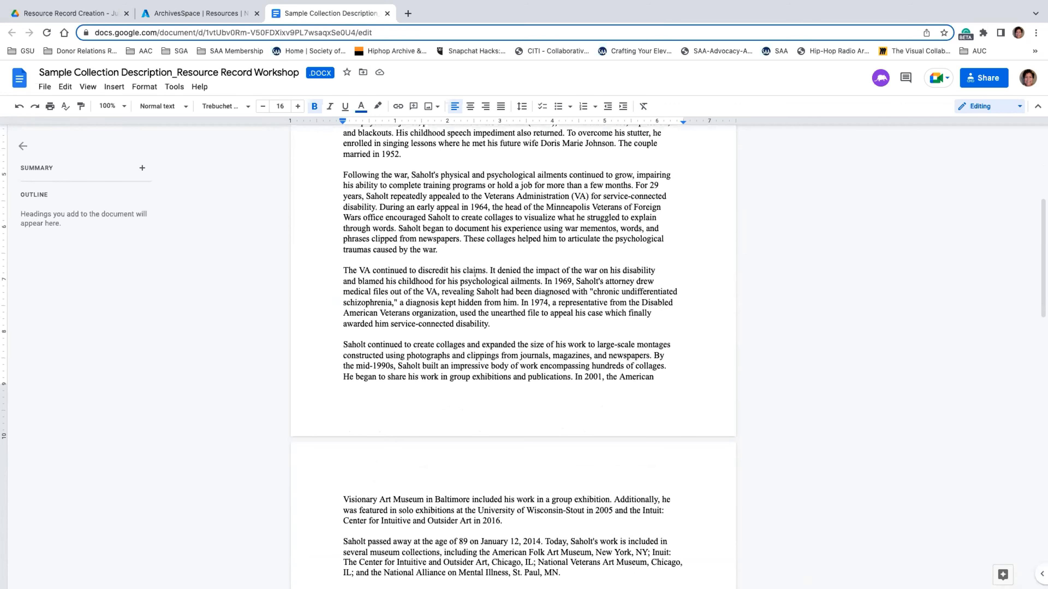
{"action": "scroll", "coordinate": [474, 274], "scroll_direction": "down", "scroll_amount": 6}
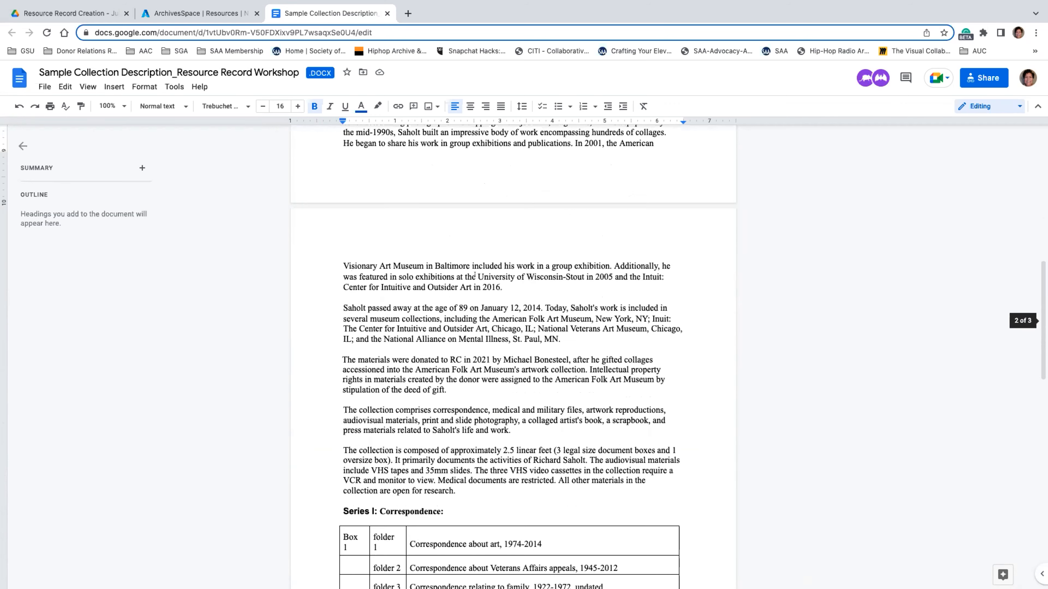
{"action": "scroll", "coordinate": [475, 274], "scroll_direction": "down", "scroll_amount": 2}
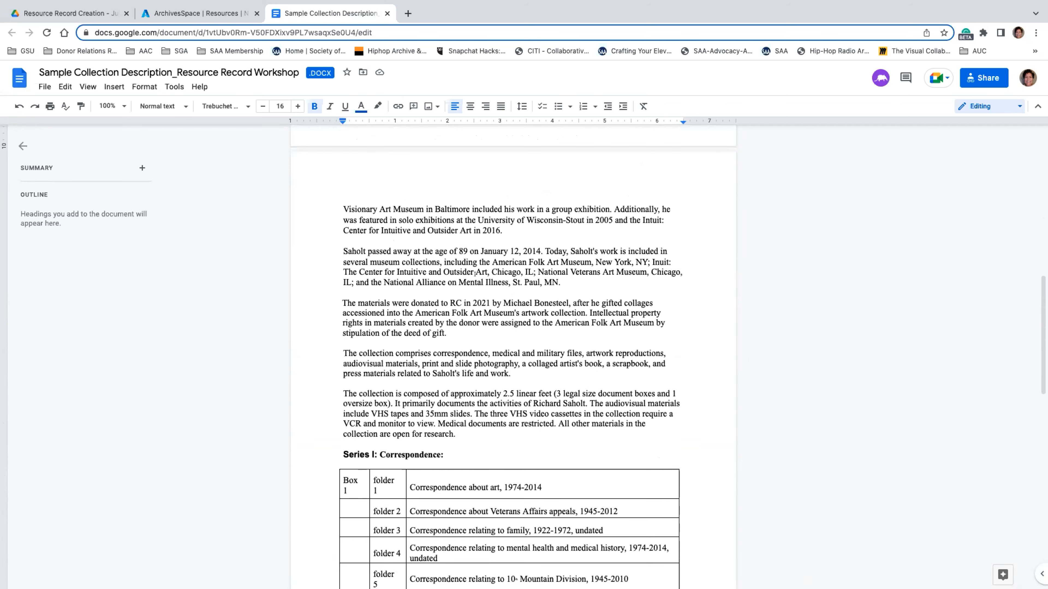
{"action": "scroll", "coordinate": [475, 274], "scroll_direction": "down", "scroll_amount": 15}
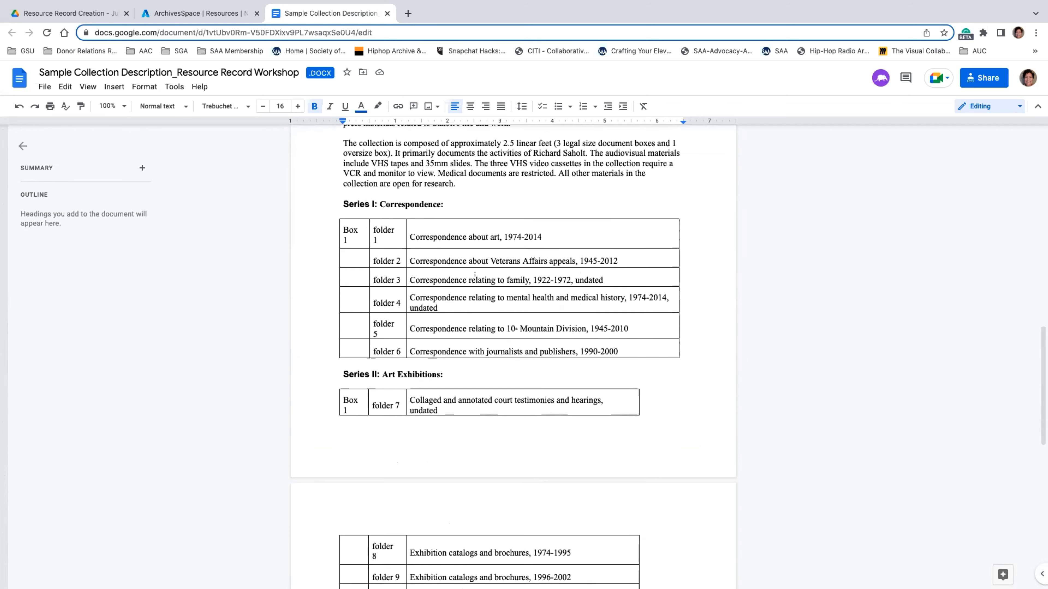
{"action": "scroll", "coordinate": [474, 274], "scroll_direction": "down", "scroll_amount": 3}
{"action": "scroll", "coordinate": [474, 274], "scroll_direction": "up", "scroll_amount": 10}
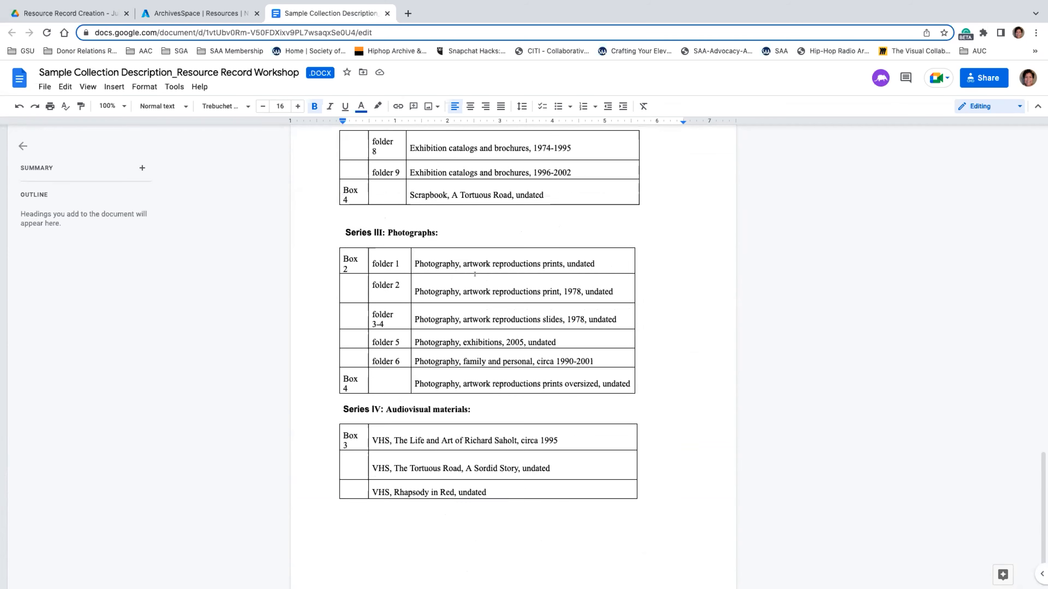
{"action": "scroll", "coordinate": [475, 273], "scroll_direction": "up", "scroll_amount": 10}
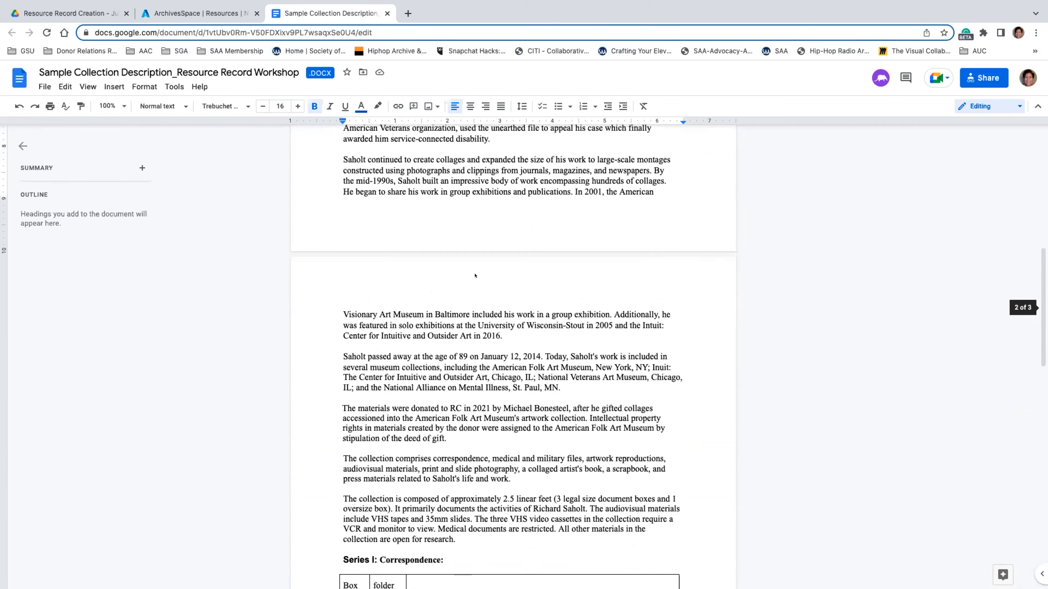
{"action": "scroll", "coordinate": [475, 274], "scroll_direction": "up", "scroll_amount": 8}
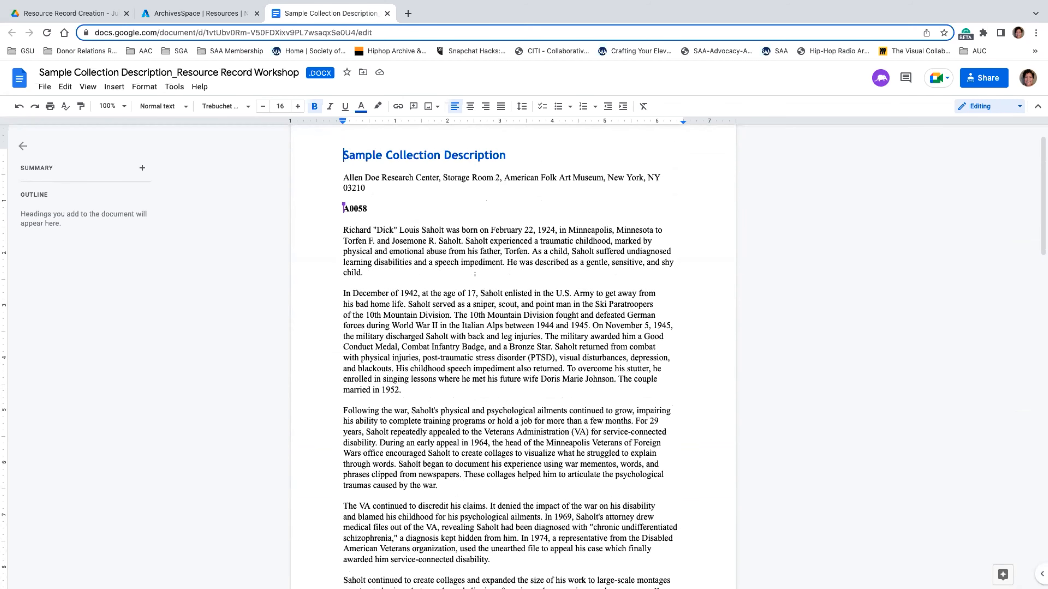
{"action": "left_click", "coordinate": [223, 14]}
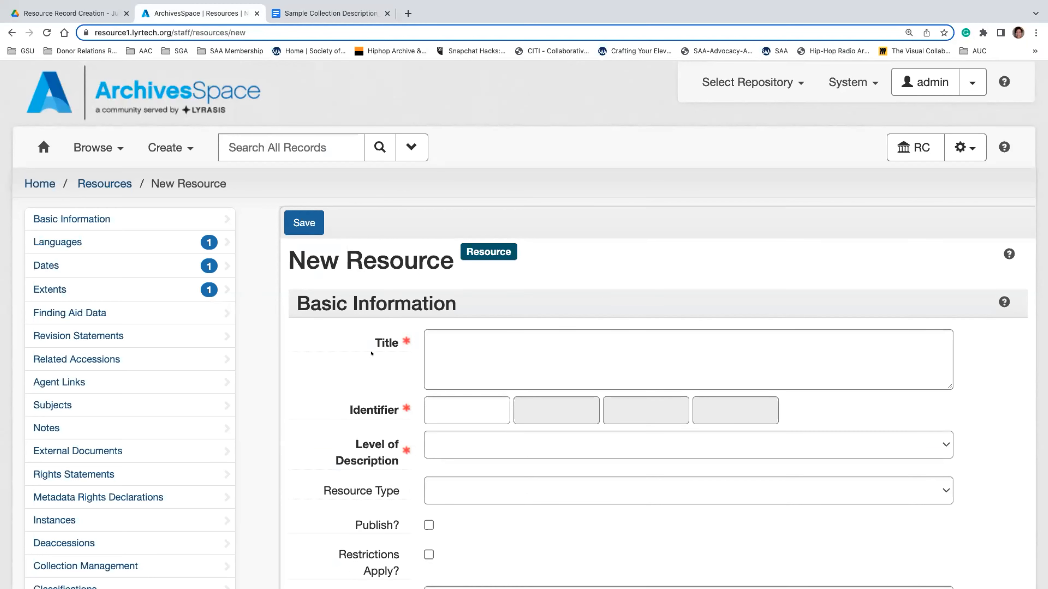
{"action": "scroll", "coordinate": [370, 370], "scroll_direction": "down", "scroll_amount": 2}
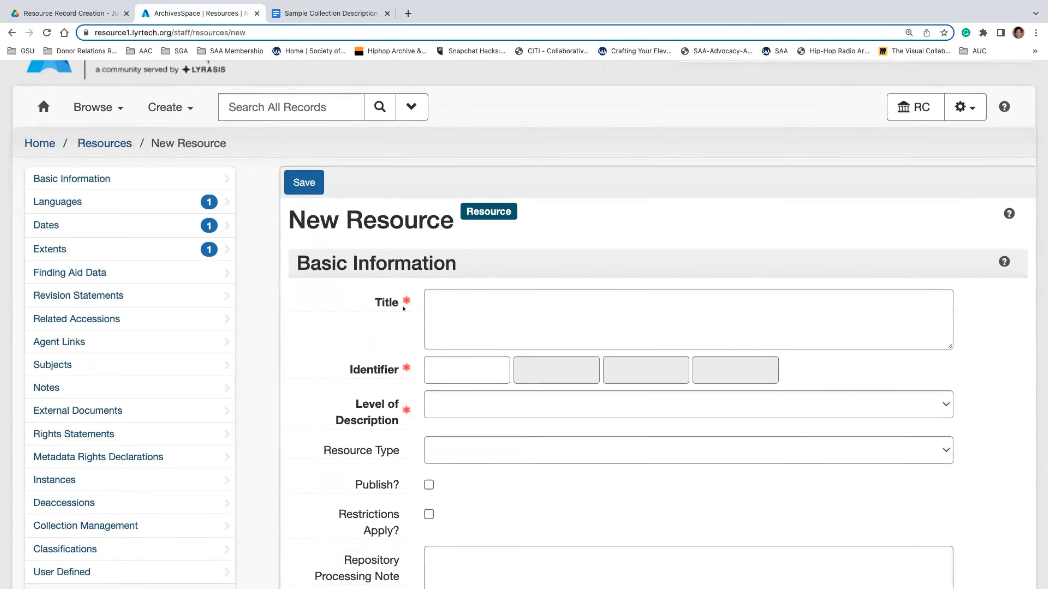
{"action": "mouse_move", "coordinate": [405, 301]}
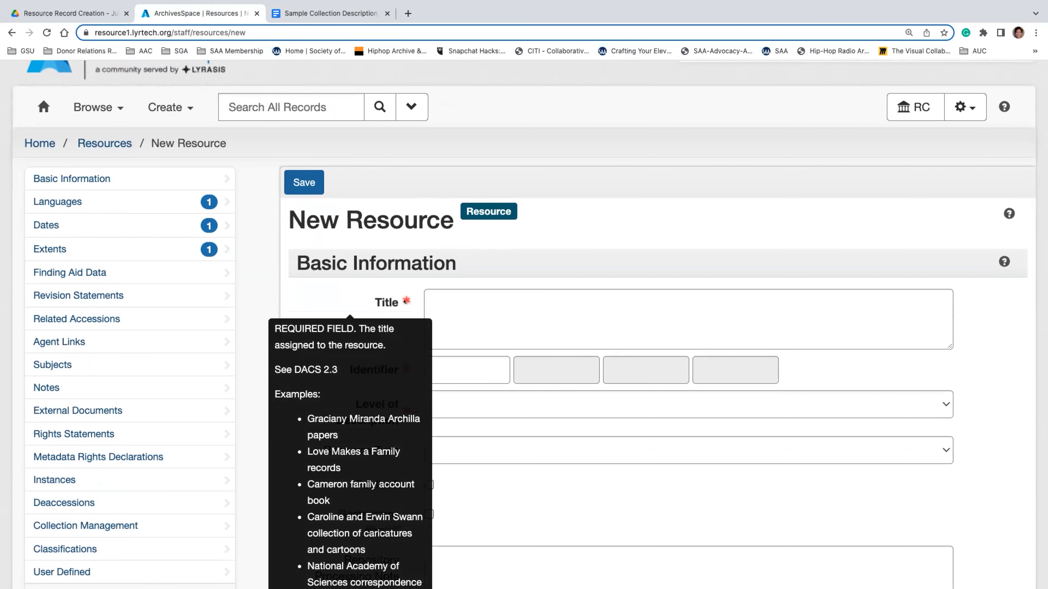
{"action": "scroll", "coordinate": [325, 317], "scroll_direction": "down", "scroll_amount": 3}
{"action": "mouse_move", "coordinate": [389, 247]}
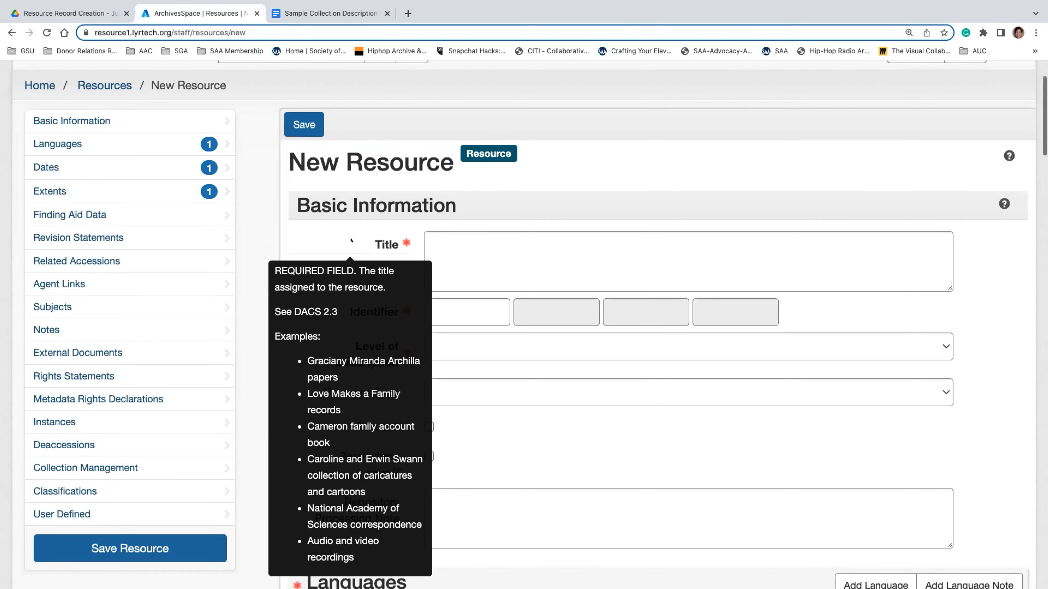
{"action": "scroll", "coordinate": [351, 240], "scroll_direction": "down", "scroll_amount": 2}
{"action": "mouse_move", "coordinate": [387, 200]}
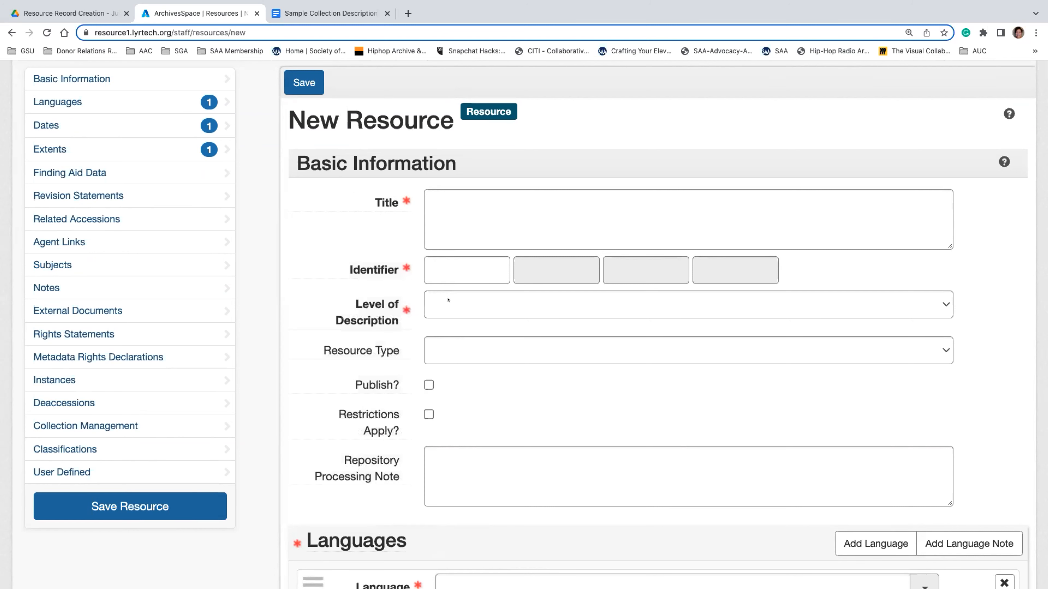
Enlarge the new resource's Title box and place the cursor in it
{"action": "mouse_move", "coordinate": [372, 265]}
{"action": "scroll", "coordinate": [518, 299], "scroll_direction": "down", "scroll_amount": 1}
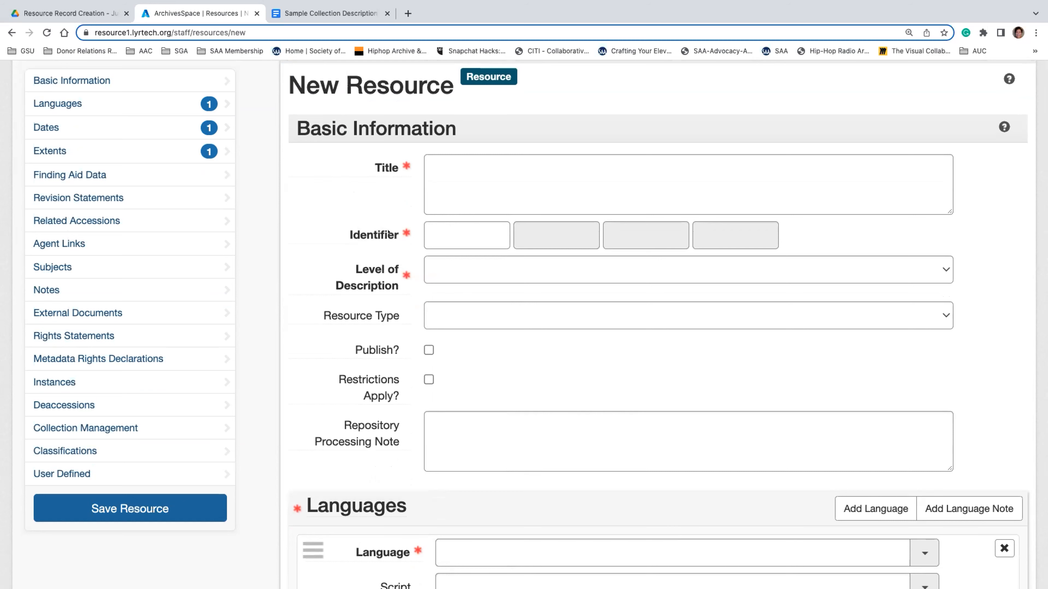
{"action": "scroll", "coordinate": [491, 387], "scroll_direction": "down", "scroll_amount": 1}
{"action": "scroll", "coordinate": [490, 386], "scroll_direction": "down", "scroll_amount": 4}
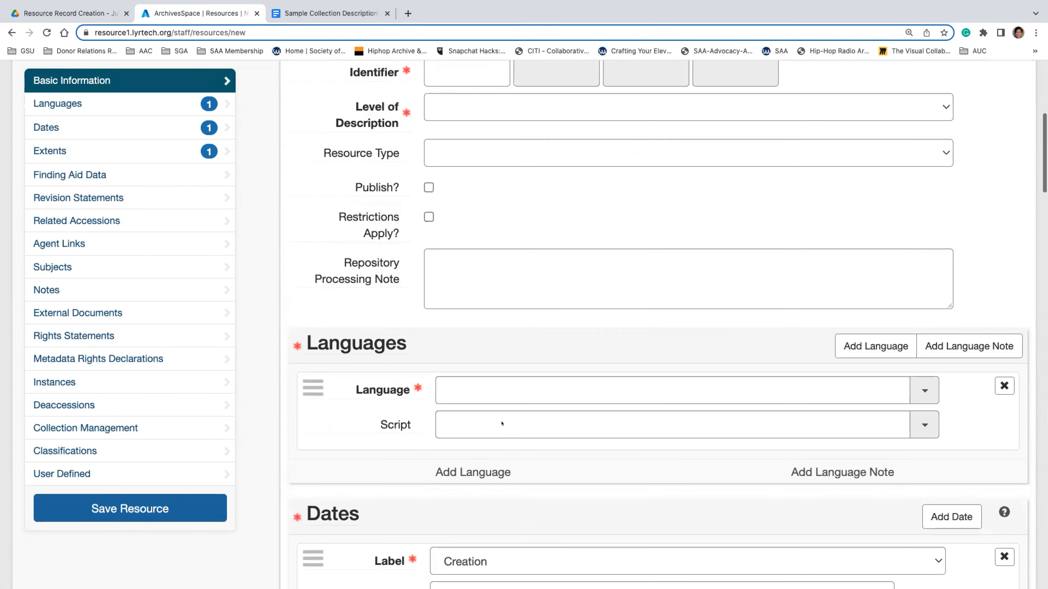
{"action": "scroll", "coordinate": [501, 422], "scroll_direction": "up", "scroll_amount": 1}
{"action": "scroll", "coordinate": [501, 422], "scroll_direction": "up", "scroll_amount": 4}
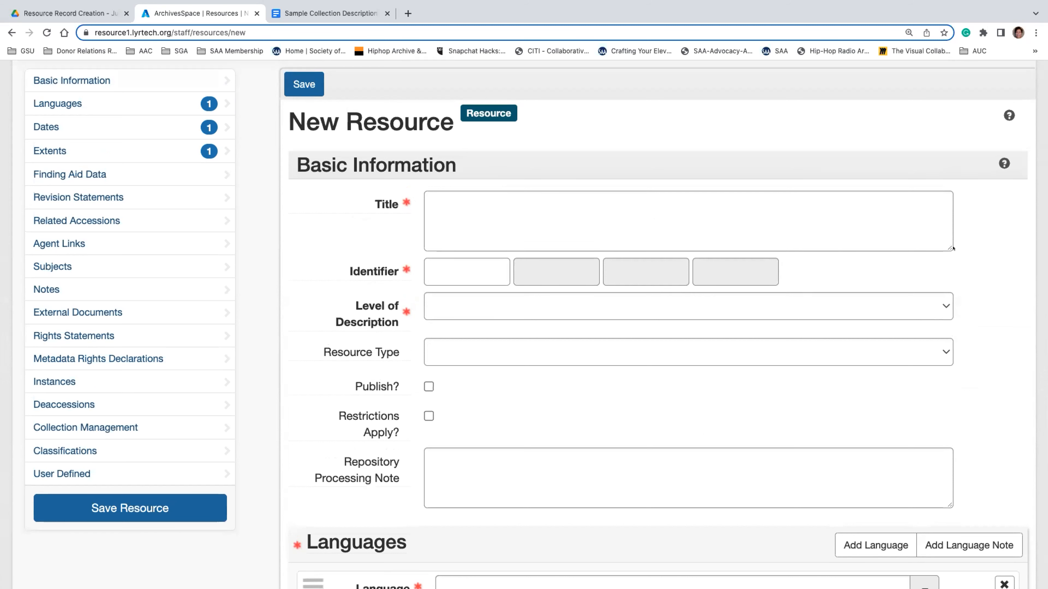
{"action": "left_click_drag", "start_coordinate": [948, 248], "coordinate": [906, 267]}
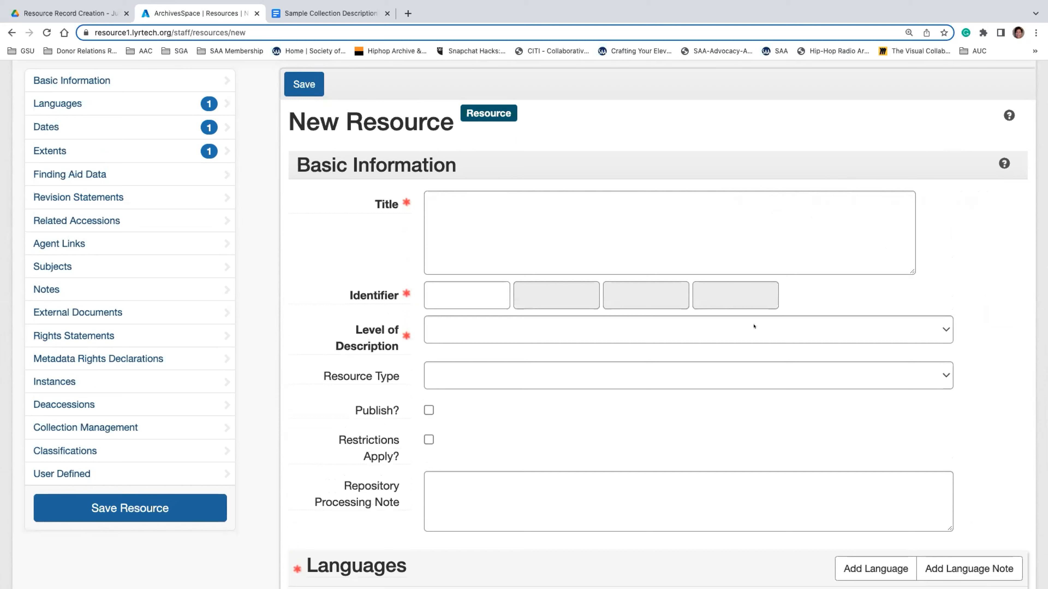
{"action": "left_click", "coordinate": [448, 196]}
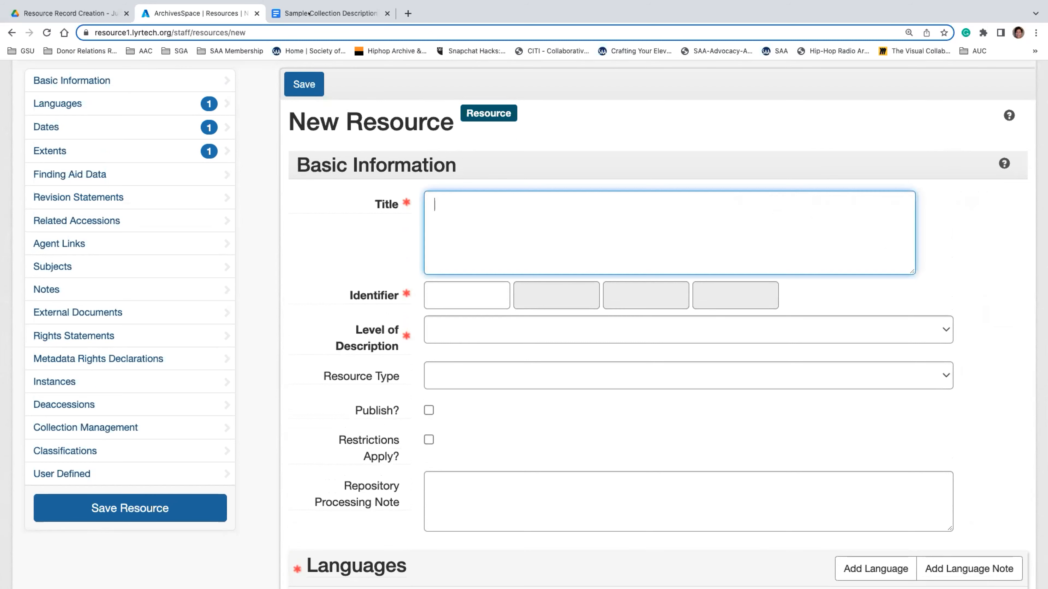
{"action": "left_click", "coordinate": [307, 14]}
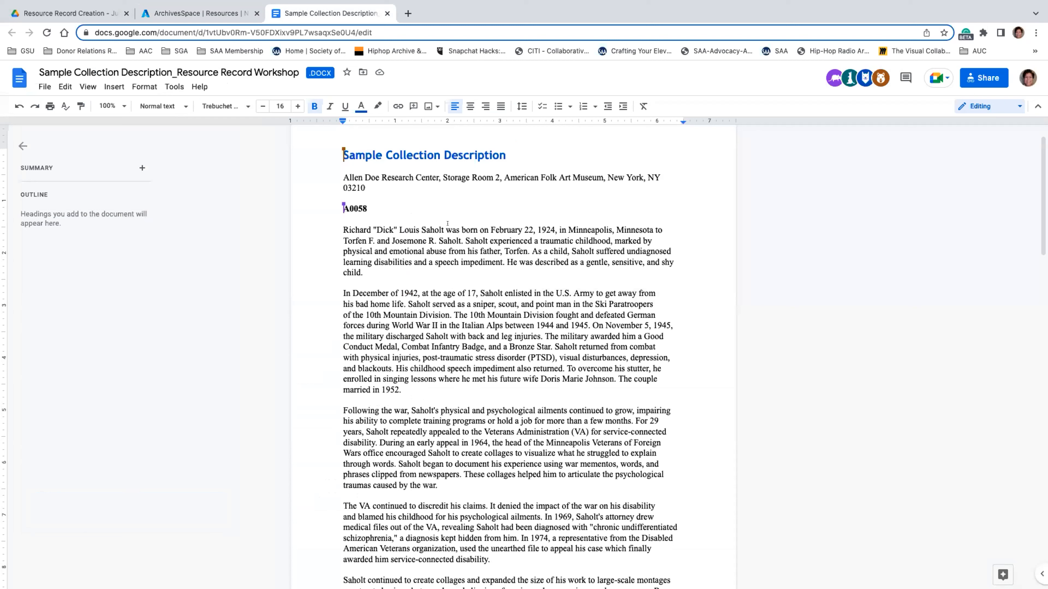
Select the creator's name in the biography and enter the title 'Richard Saholt collection'
{"action": "left_click_drag", "start_coordinate": [443, 228], "coordinate": [340, 228]}
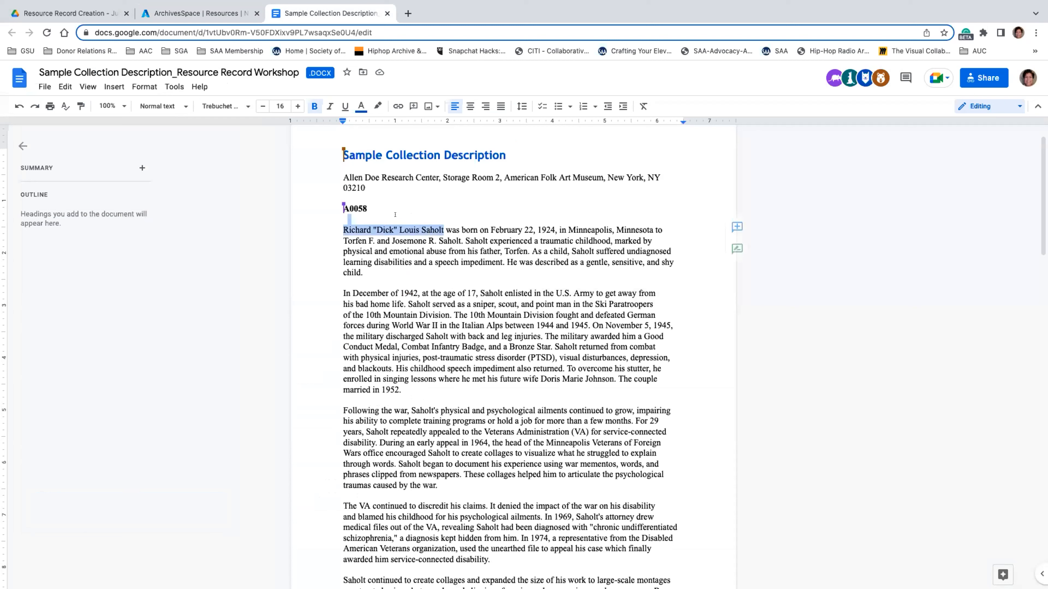
{"action": "left_click", "coordinate": [336, 222]}
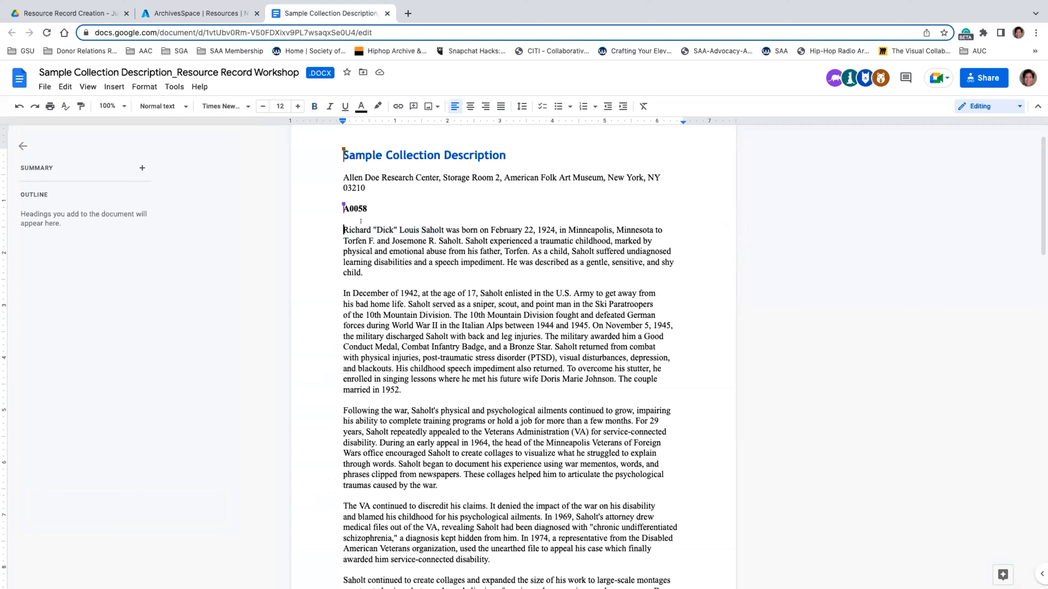
{"action": "left_click_drag", "start_coordinate": [445, 228], "coordinate": [341, 223]}
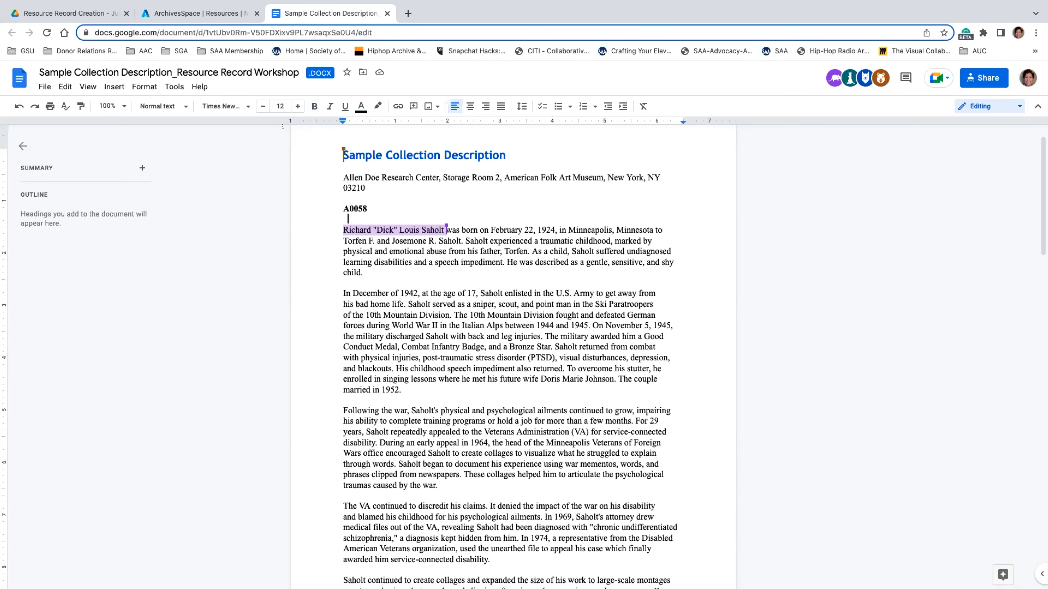
{"action": "left_click", "coordinate": [198, 13]}
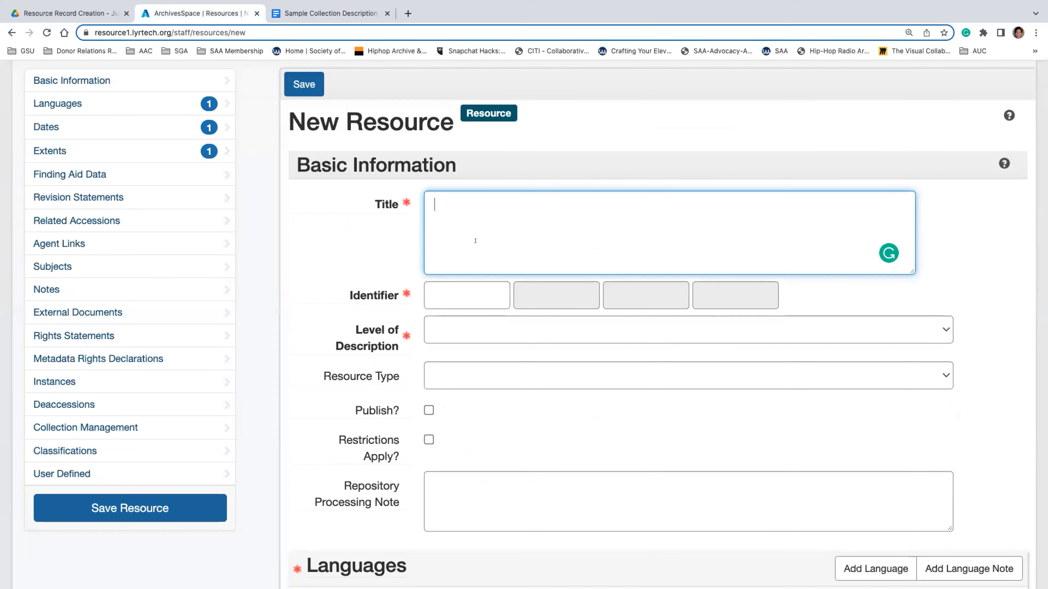
{"action": "type", "text": "Richard Saholt collection"}
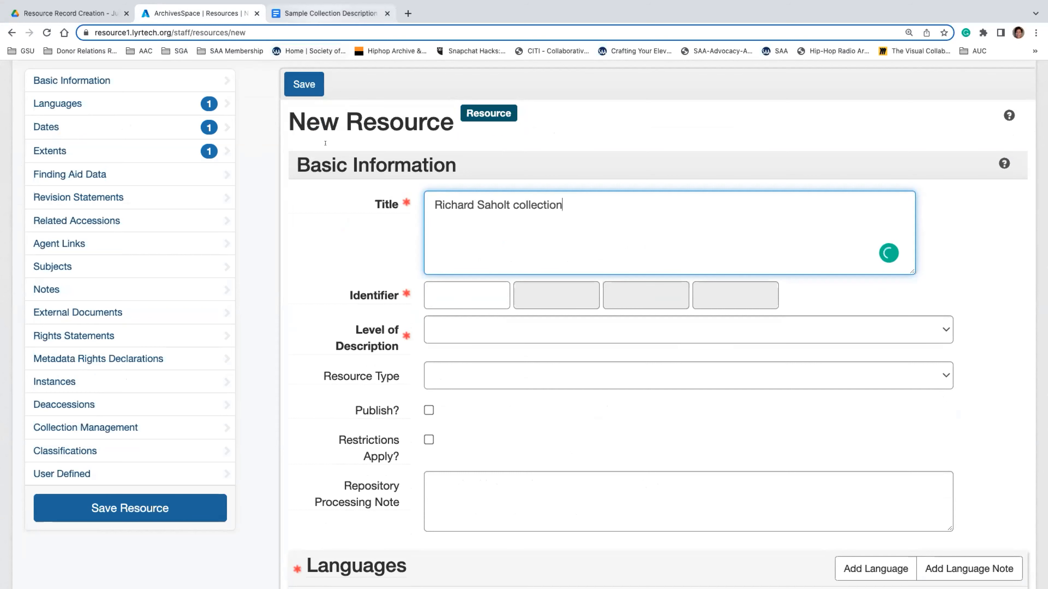
Check collection number A0058 in the description, then place the cursor in the first Identifier box
{"action": "left_click", "coordinate": [329, 14]}
{"action": "left_click", "coordinate": [368, 204]}
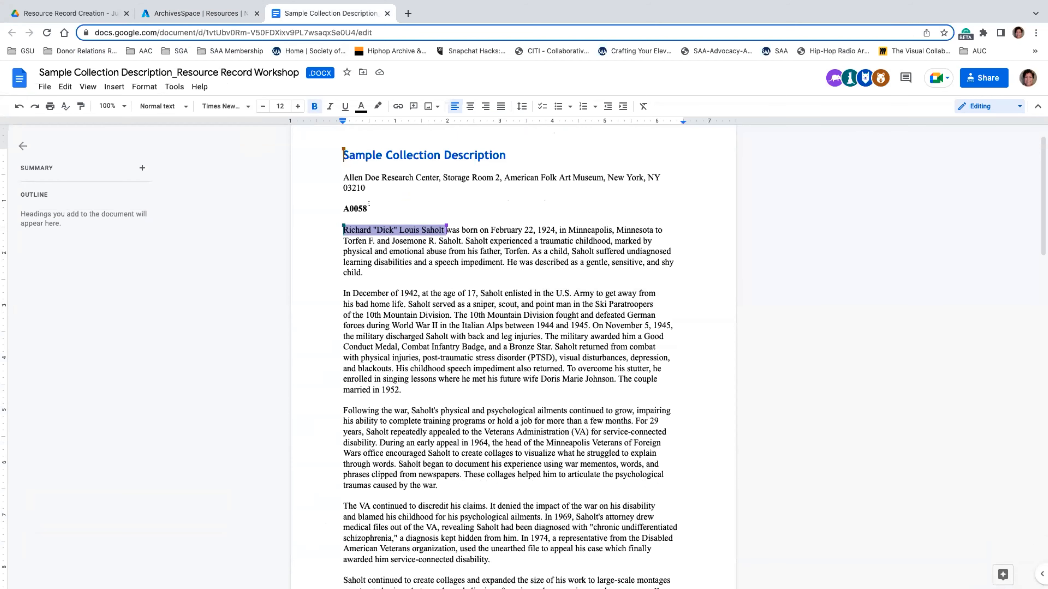
{"action": "left_click", "coordinate": [229, 5]}
{"action": "left_click", "coordinate": [439, 284]}
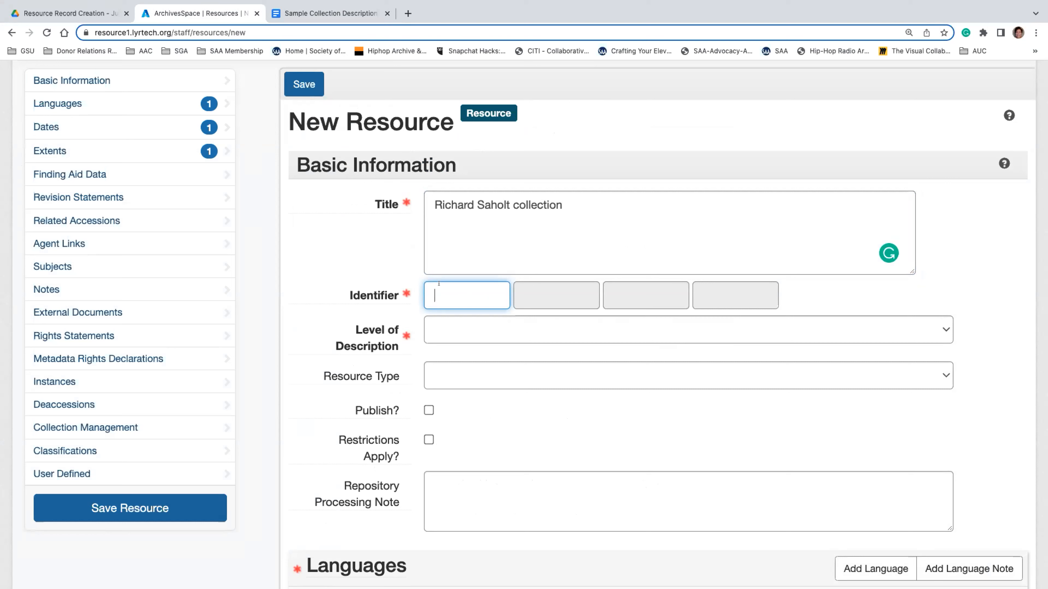
Try test identifier values M, 24 and 18 in the three Identifier boxes
{"action": "type", "text": "#4"}
{"action": "key", "text": "Tab"}
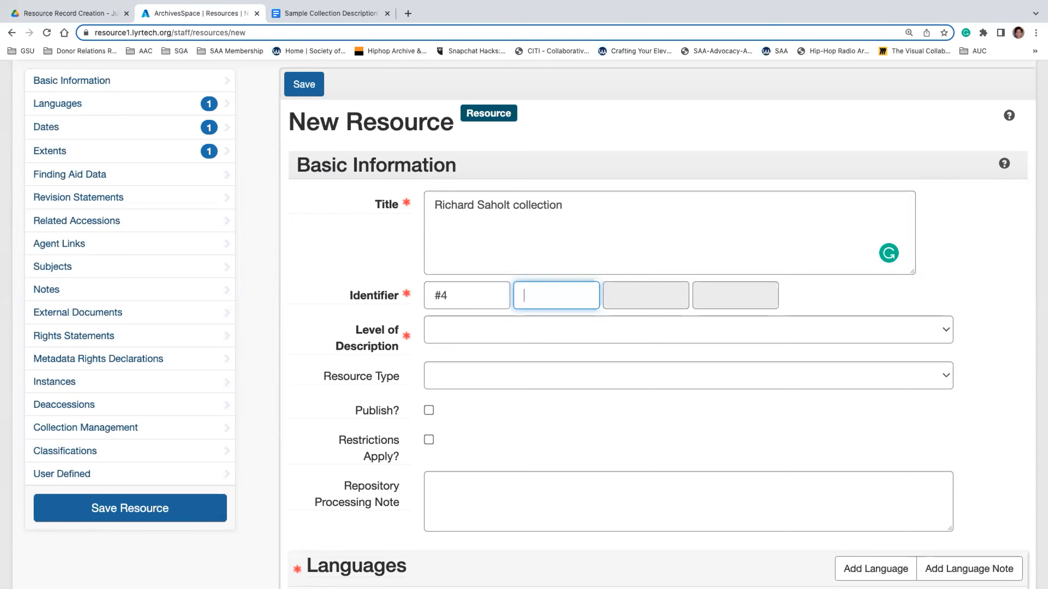
{"action": "left_click", "coordinate": [449, 284]}
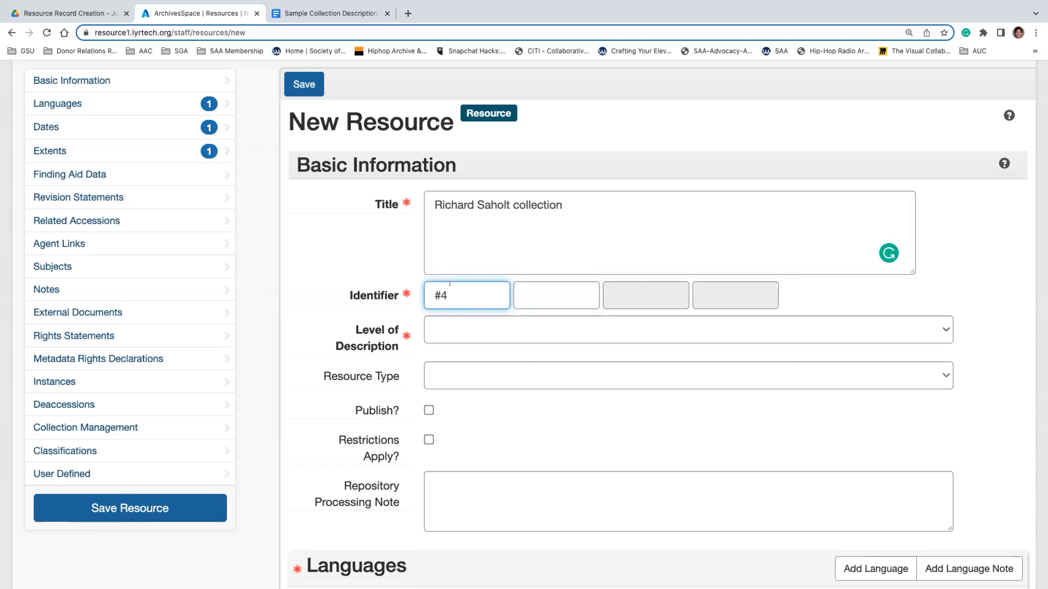
{"action": "left_click", "coordinate": [473, 291]}
{"action": "key", "text": "BackSpace"}
{"action": "key", "text": "BackSpace"}
{"action": "type", "text": "M"}
{"action": "key", "text": "Tab"}
{"action": "type", "text": "24"}
{"action": "key", "text": "Tab"}
{"action": "type", "text": "18"}
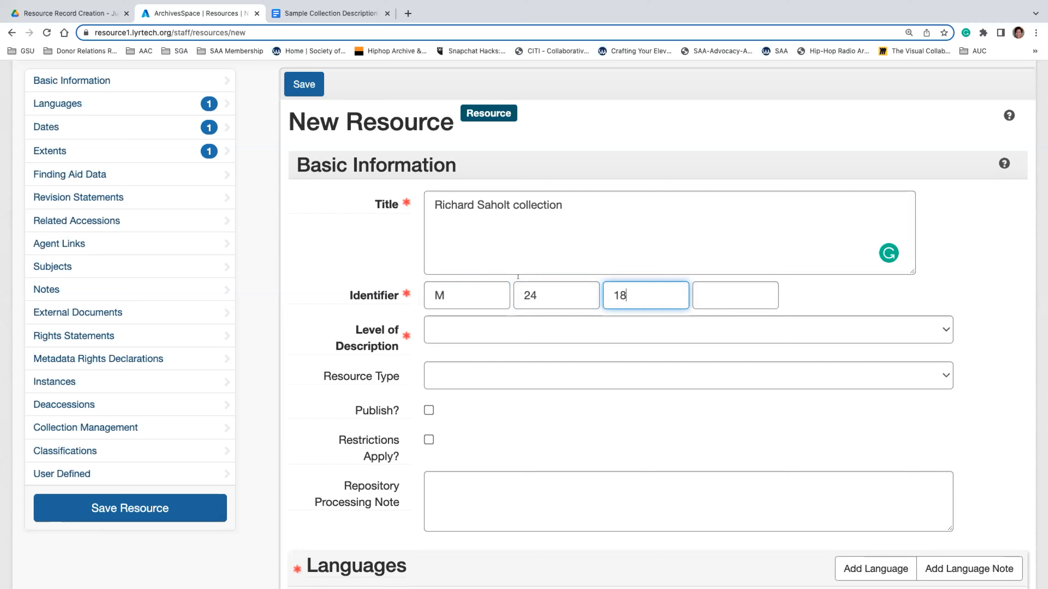
Clear the trial identifier parts and start the first part as A00
{"action": "left_click", "coordinate": [484, 291]}
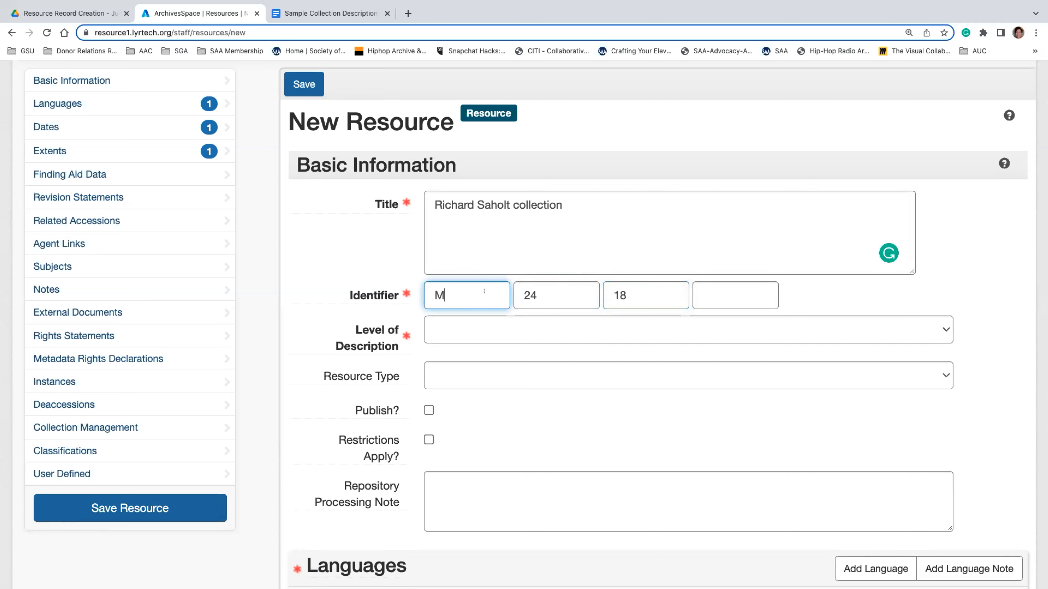
{"action": "key", "text": "BackSpace"}
{"action": "left_click", "coordinate": [562, 294]}
{"action": "key", "text": "BackSpace"}
{"action": "key", "text": "BackSpace"}
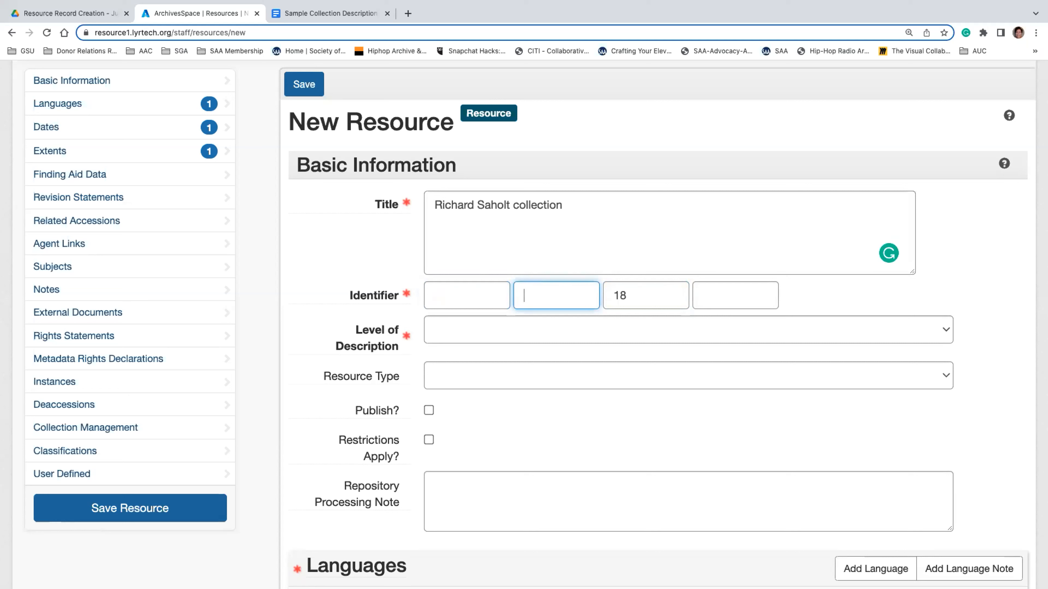
{"action": "left_click", "coordinate": [629, 296]}
{"action": "key", "text": "BackSpace"}
{"action": "key", "text": "BackSpace"}
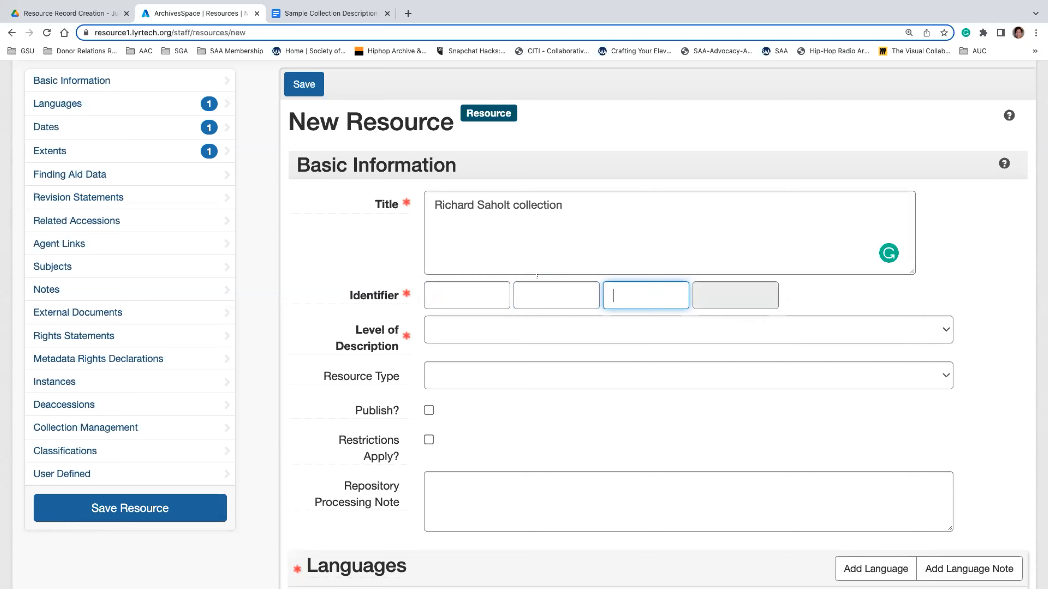
{"action": "left_click", "coordinate": [491, 285]}
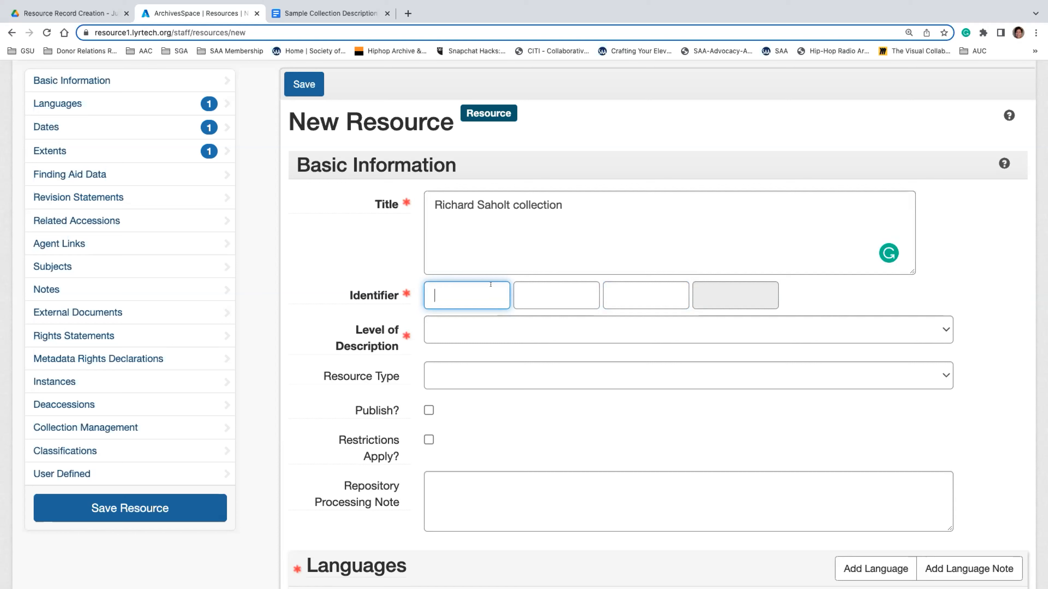
{"action": "type", "text": "A00"}
{"action": "left_click", "coordinate": [330, 13]}
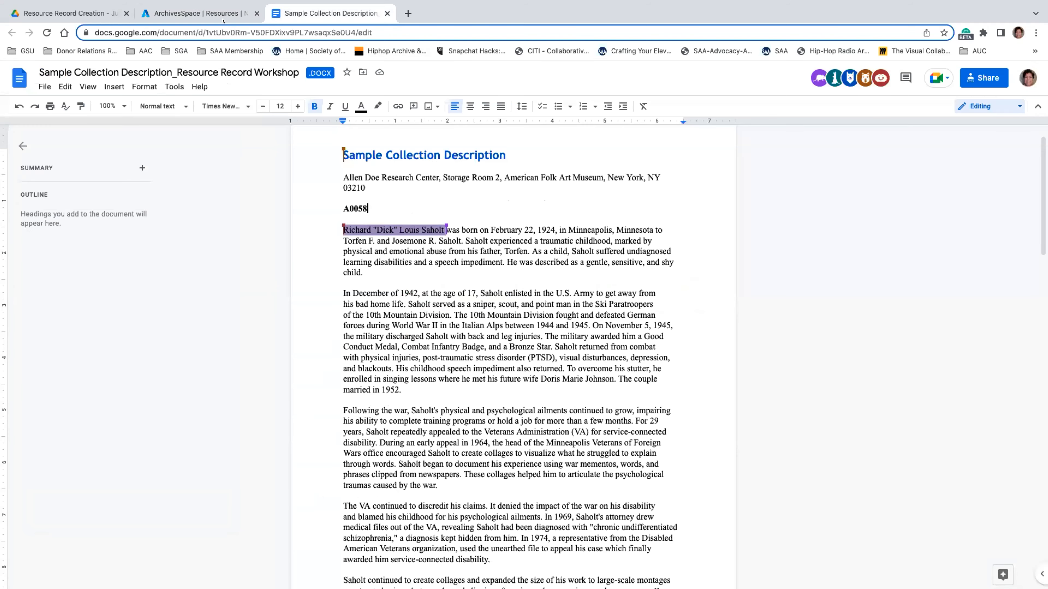
Complete the first Identifier box so the identifier reads A0058
{"action": "left_click", "coordinate": [223, 13]}
{"action": "type", "text": "58"}
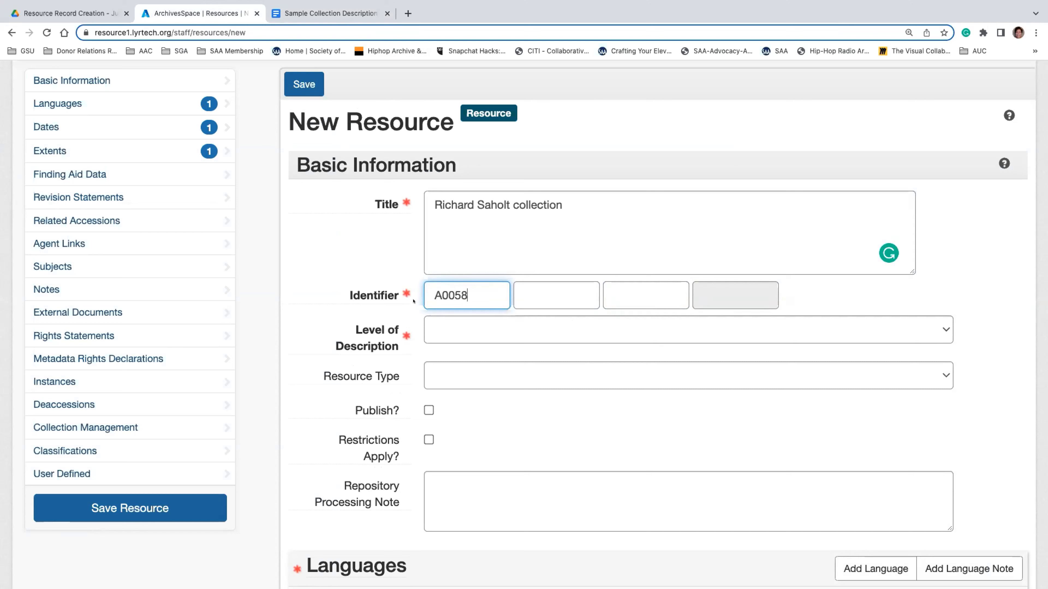
Choose Collection as the Level of Description, then bring up the Resource Type choices
{"action": "left_click", "coordinate": [493, 337]}
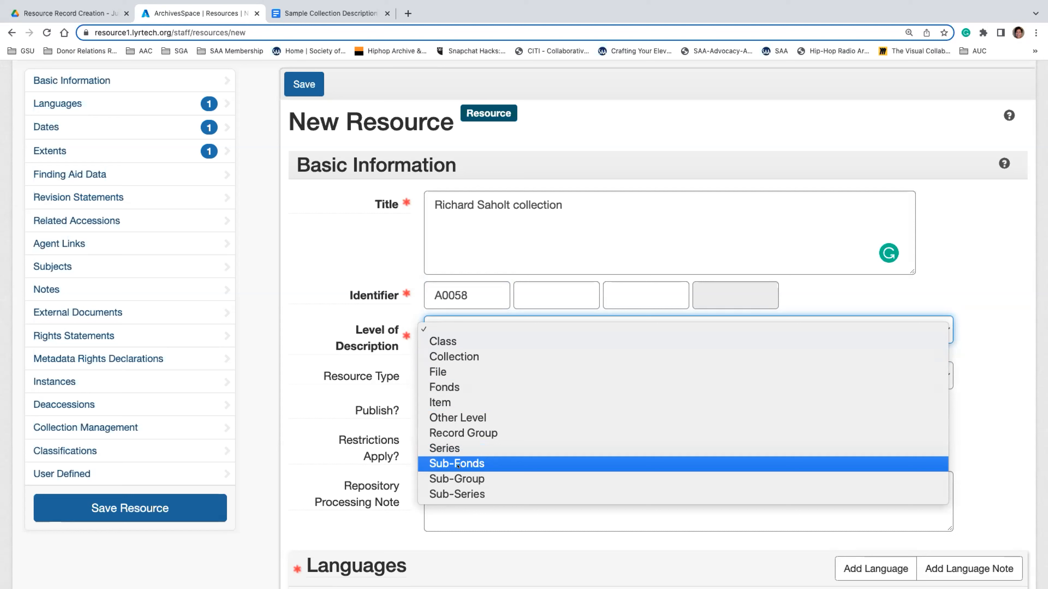
{"action": "left_click", "coordinate": [543, 354]}
{"action": "left_click", "coordinate": [544, 354]}
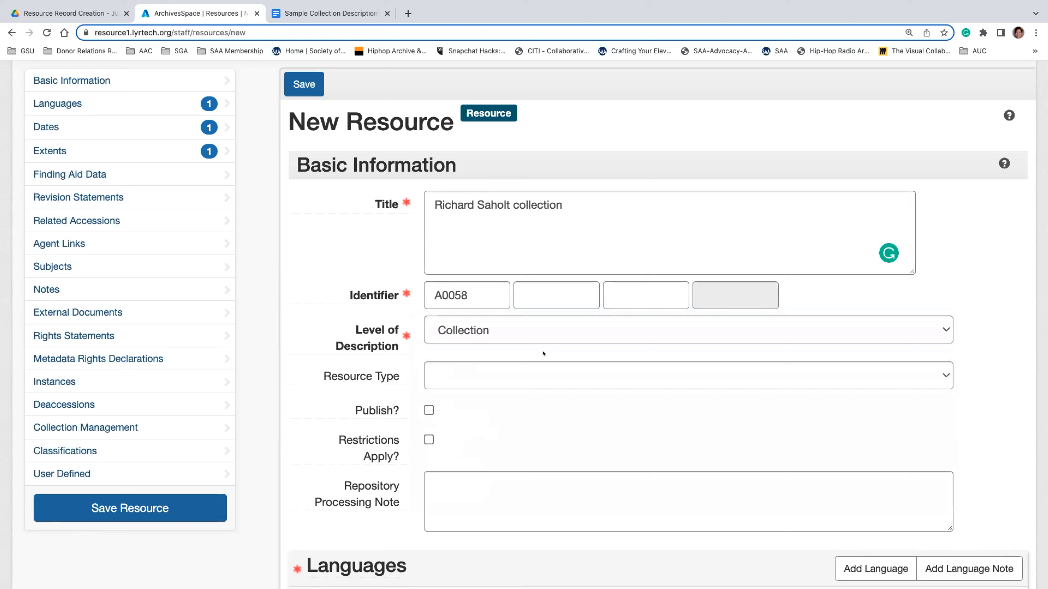
{"action": "left_click", "coordinate": [555, 338]}
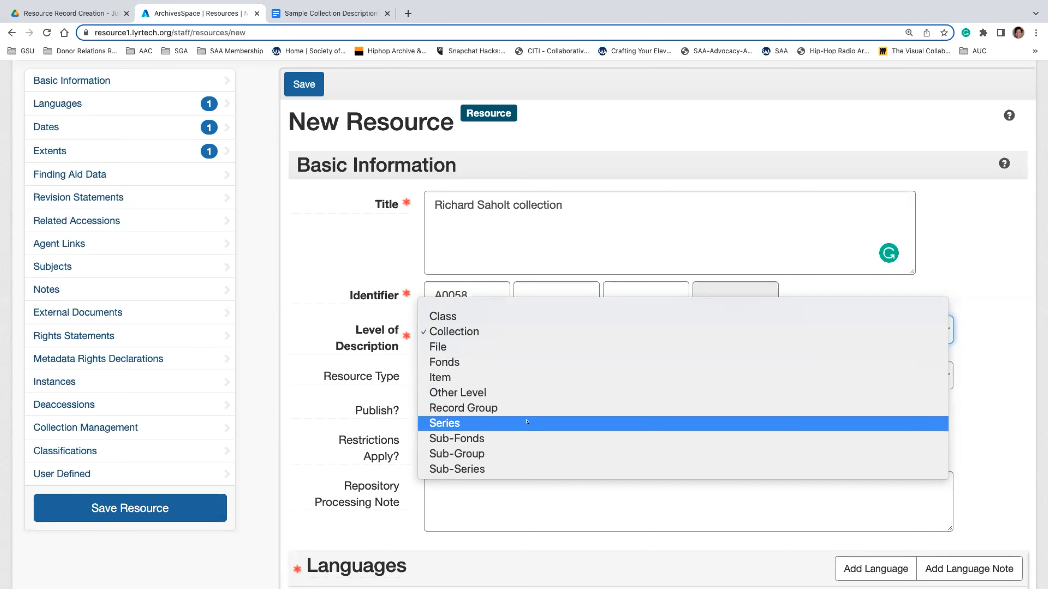
{"action": "left_click", "coordinate": [492, 335]}
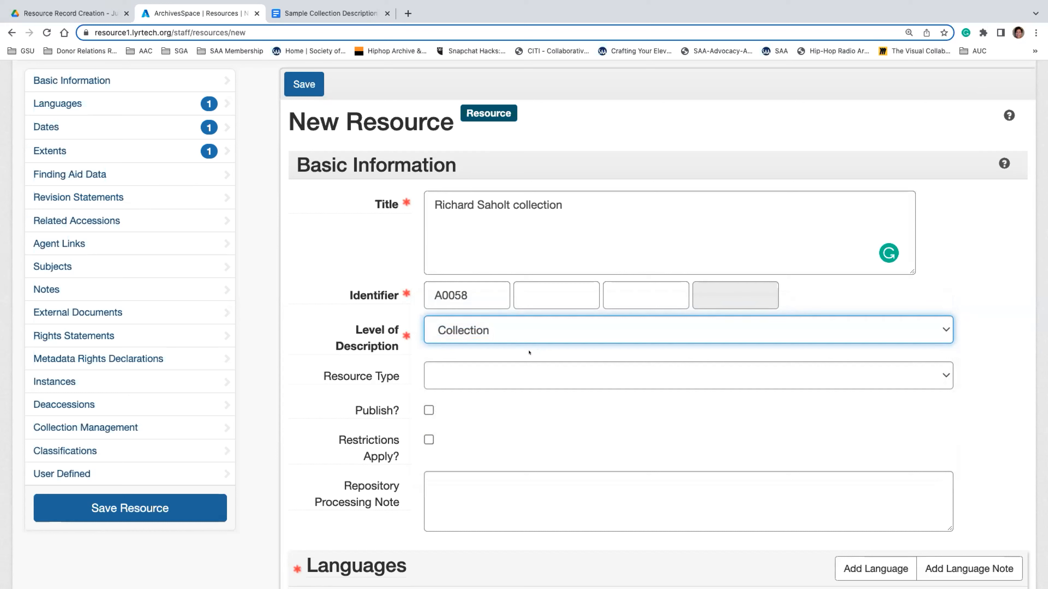
{"action": "left_click", "coordinate": [511, 370]}
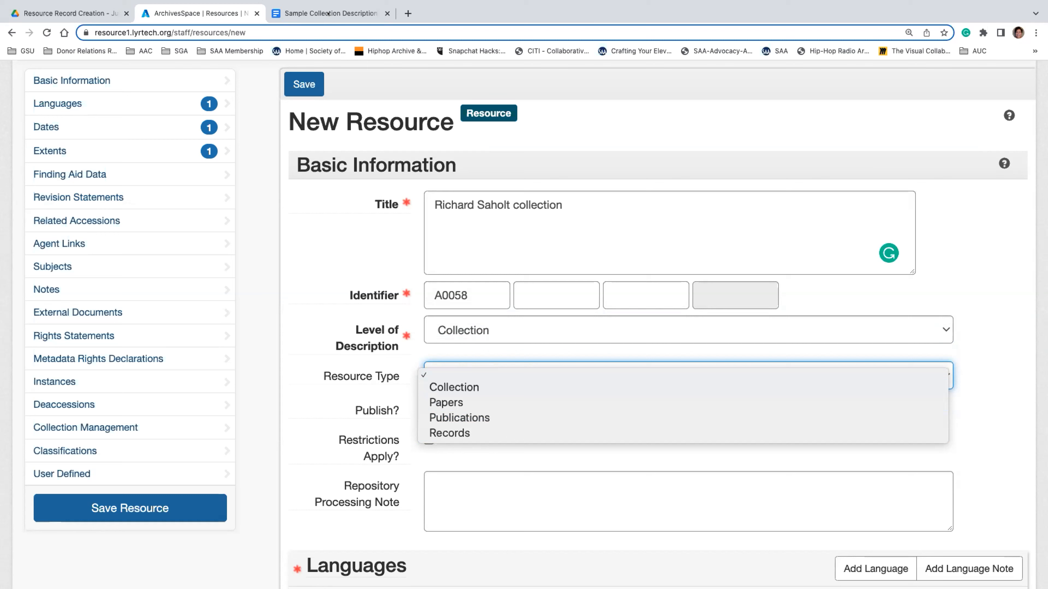
{"action": "left_click", "coordinate": [360, 5]}
{"action": "left_click", "coordinate": [352, 13]}
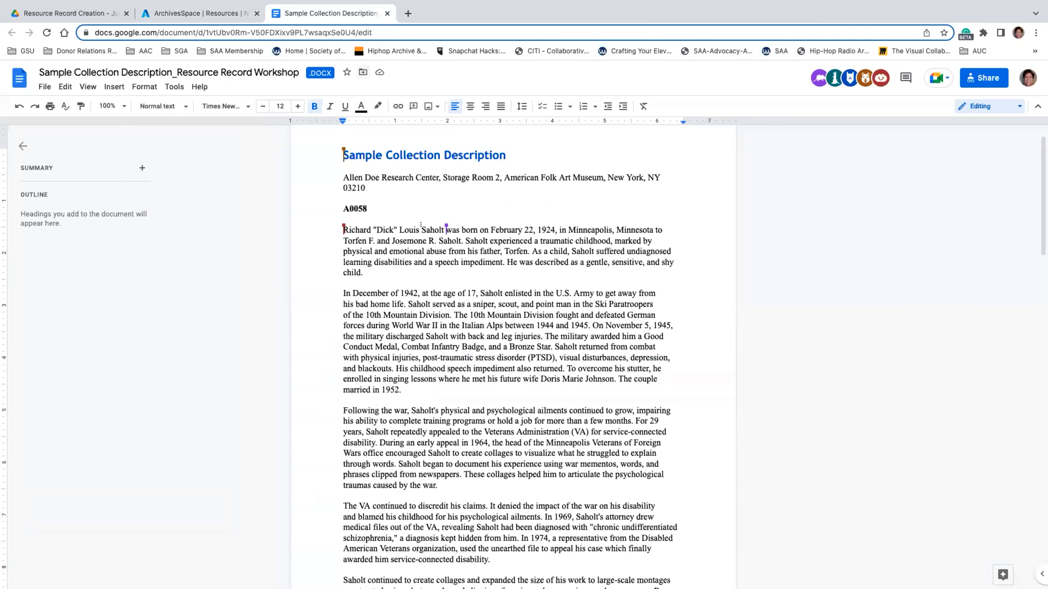
{"action": "scroll", "coordinate": [536, 396], "scroll_direction": "down", "scroll_amount": 10}
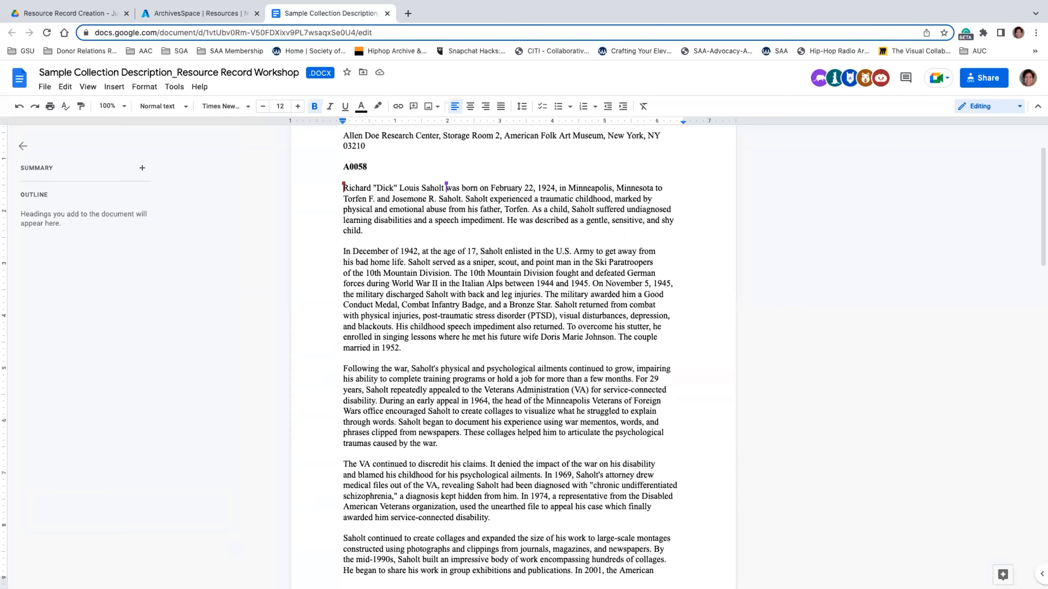
{"action": "scroll", "coordinate": [536, 397], "scroll_direction": "down", "scroll_amount": 3}
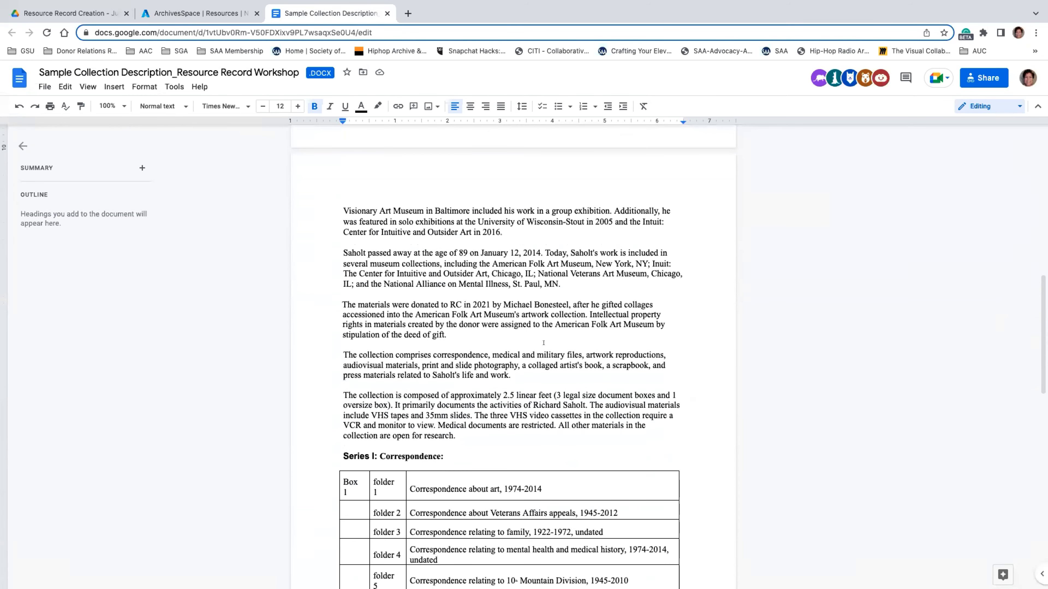
{"action": "left_click_drag", "start_coordinate": [569, 294], "coordinate": [502, 294]}
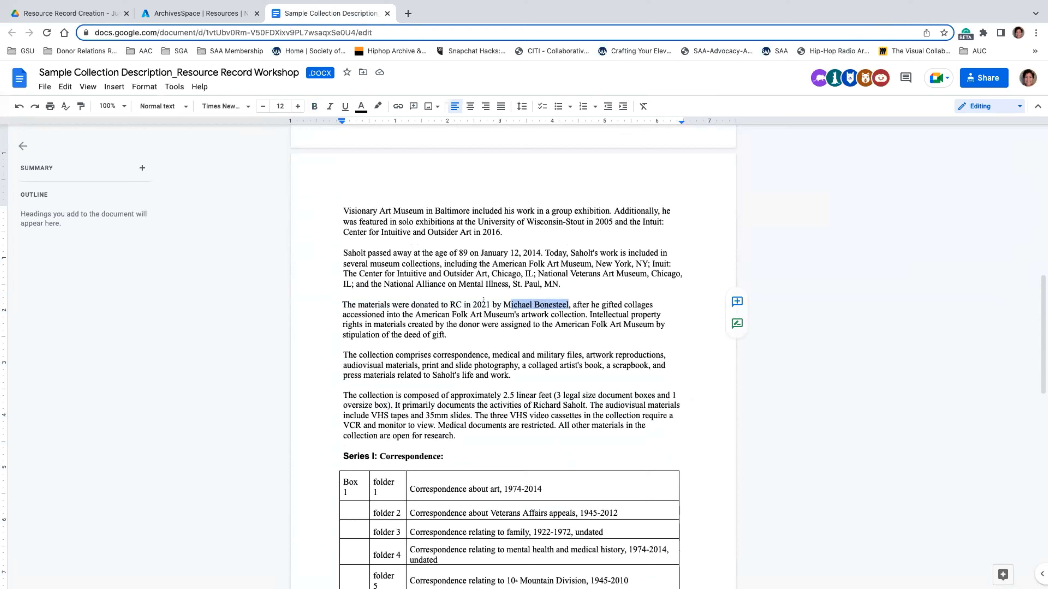
{"action": "key", "text": "ctrl+shift+Tab"}
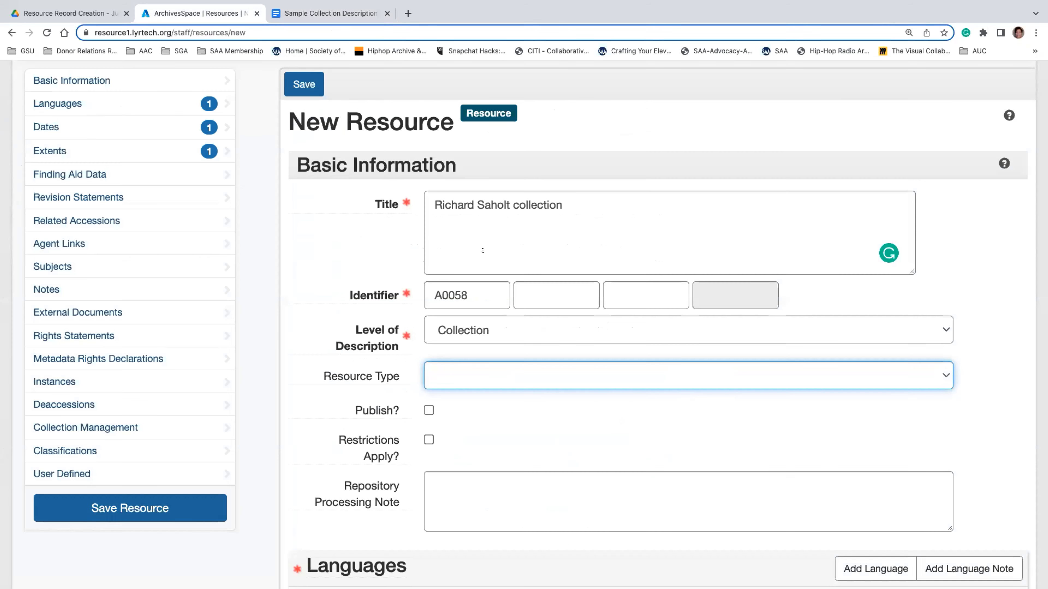
Set the Resource Type to Collection
{"action": "left_click", "coordinate": [466, 363]}
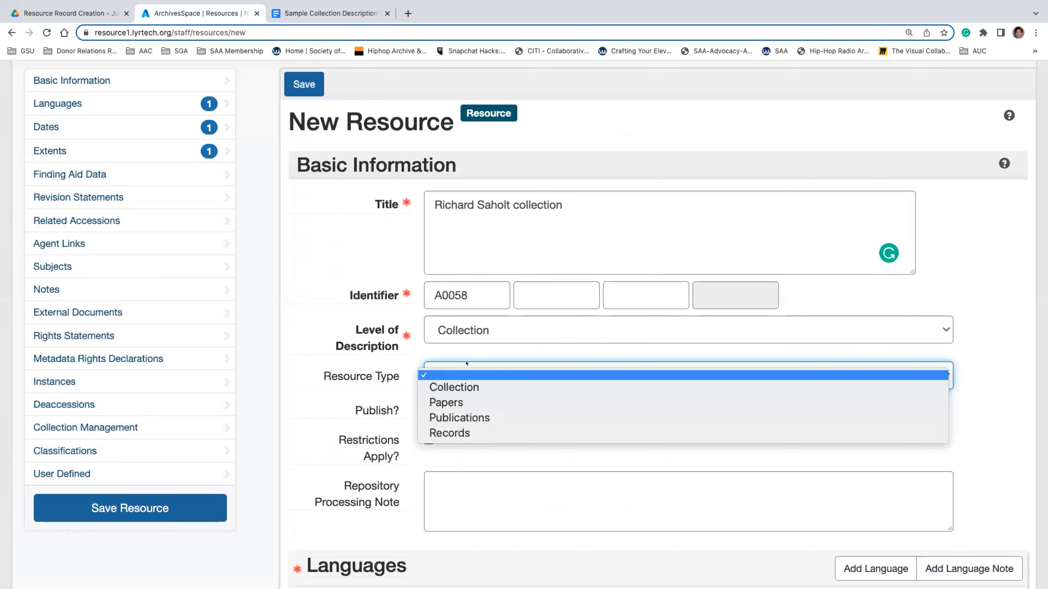
{"action": "left_click", "coordinate": [458, 388]}
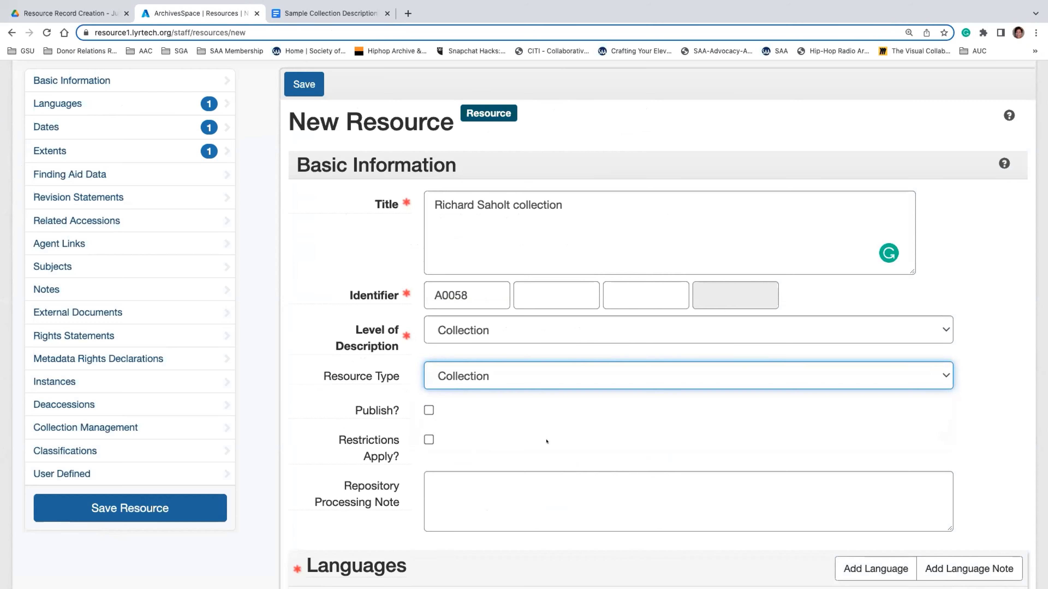
{"action": "scroll", "coordinate": [546, 442], "scroll_direction": "down", "scroll_amount": 4}
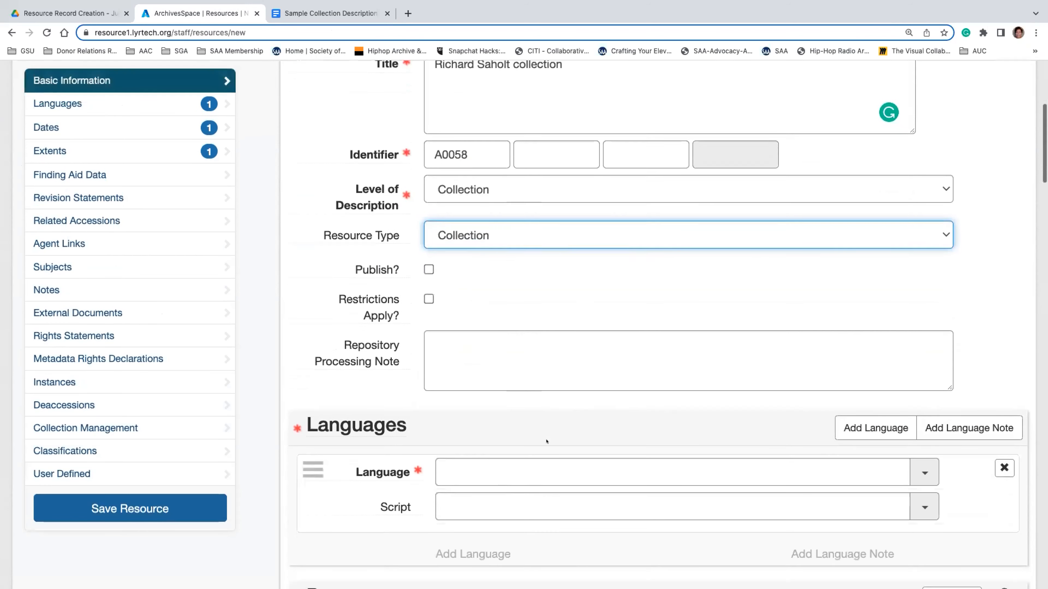
{"action": "scroll", "coordinate": [546, 440], "scroll_direction": "up", "scroll_amount": 3}
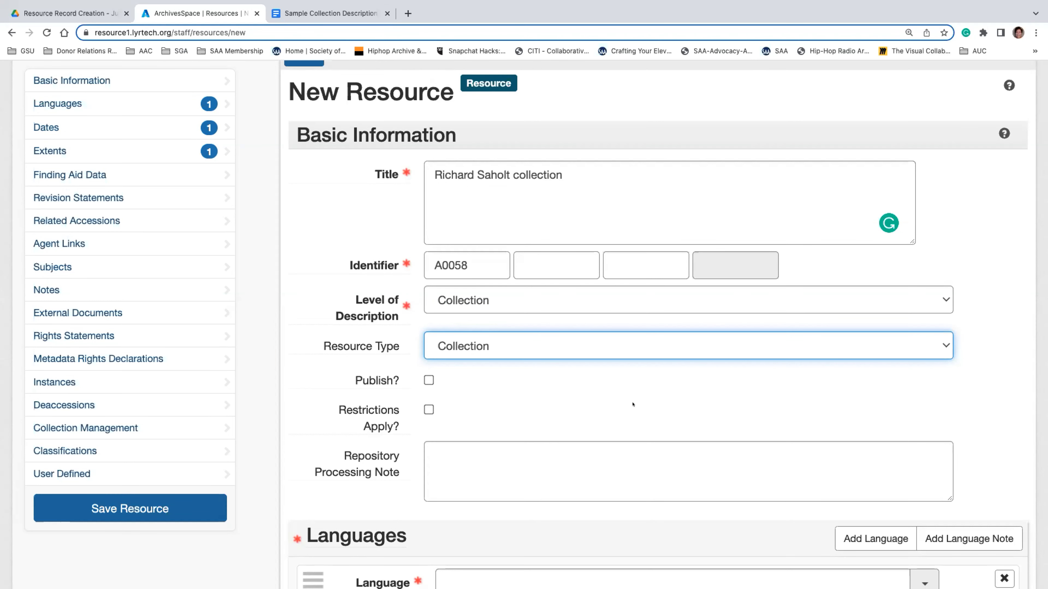
Tick the Publish? checkbox so the record will be published
{"action": "scroll", "coordinate": [633, 405], "scroll_direction": "down", "scroll_amount": 1}
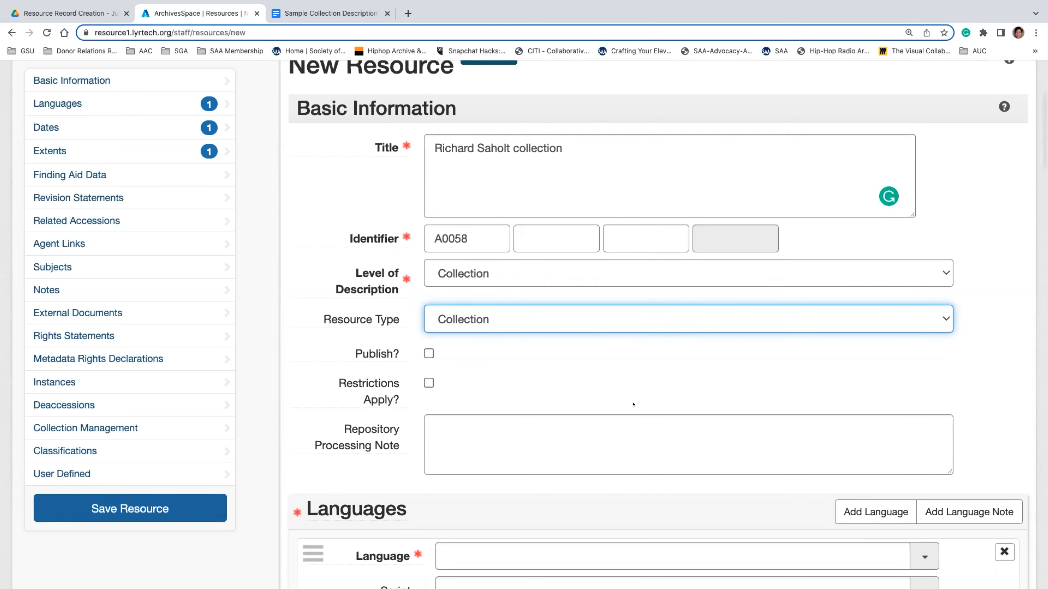
{"action": "scroll", "coordinate": [632, 398], "scroll_direction": "down", "scroll_amount": 2}
{"action": "scroll", "coordinate": [632, 398], "scroll_direction": "down", "scroll_amount": 5}
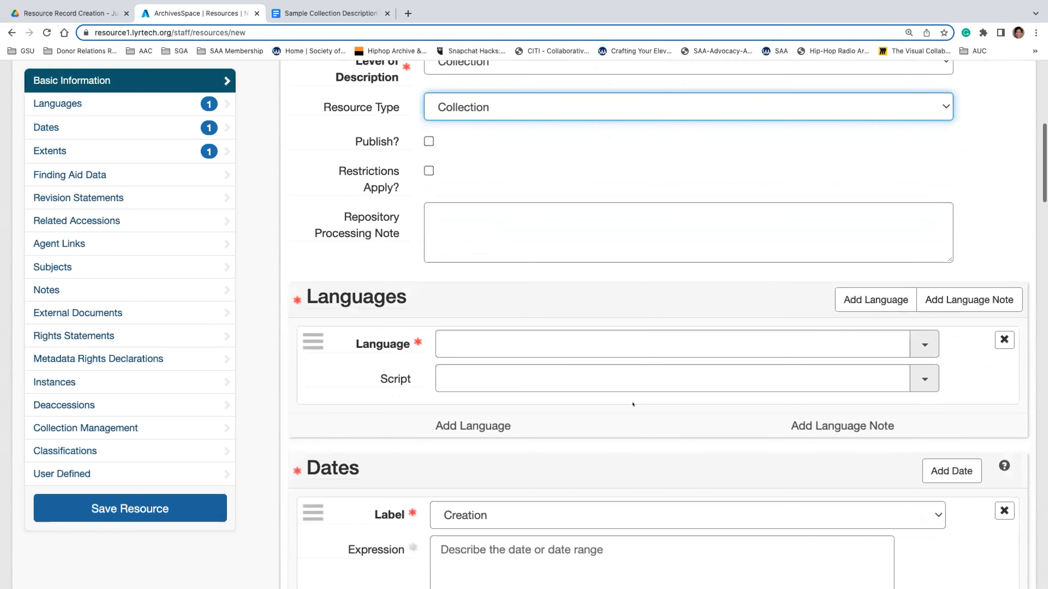
{"action": "scroll", "coordinate": [461, 227], "scroll_direction": "up", "scroll_amount": 2}
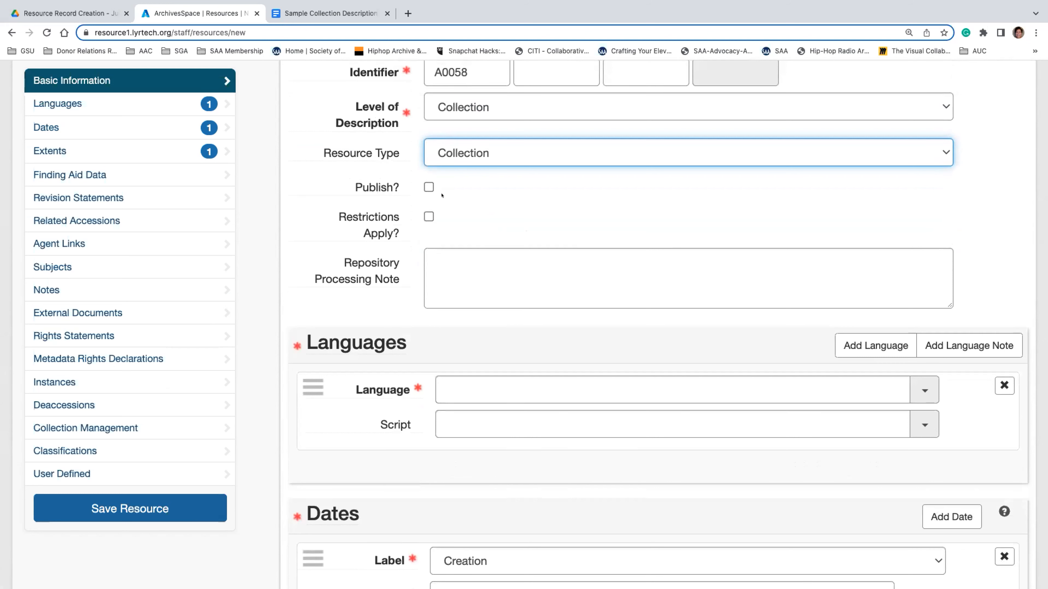
{"action": "left_click", "coordinate": [429, 187]}
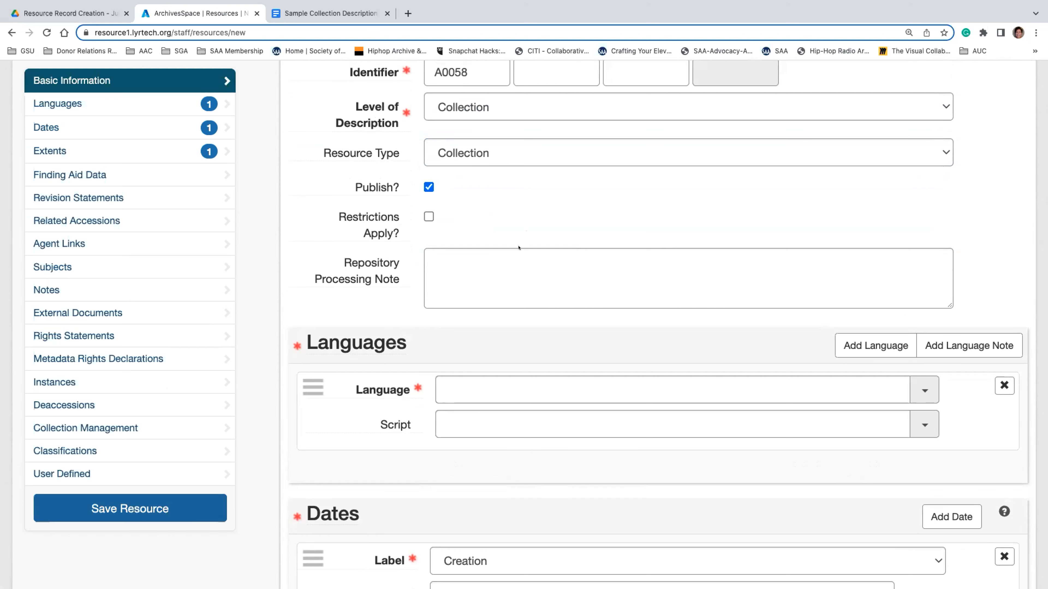
{"action": "scroll", "coordinate": [519, 248], "scroll_direction": "up", "scroll_amount": 3}
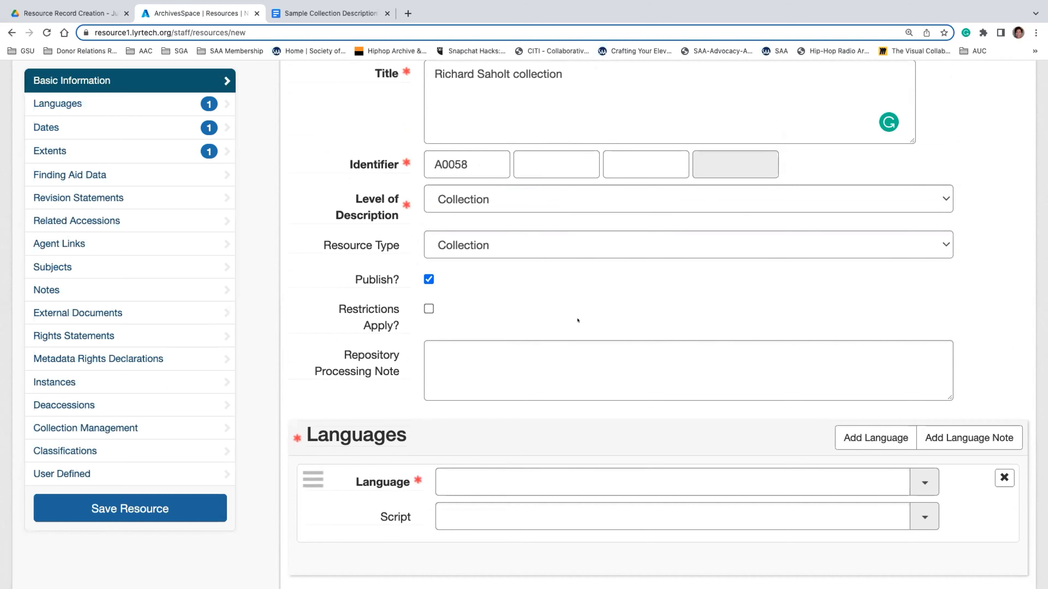
Untick Publish? so the Richard Saholt resource is not published
{"action": "left_click", "coordinate": [428, 279]}
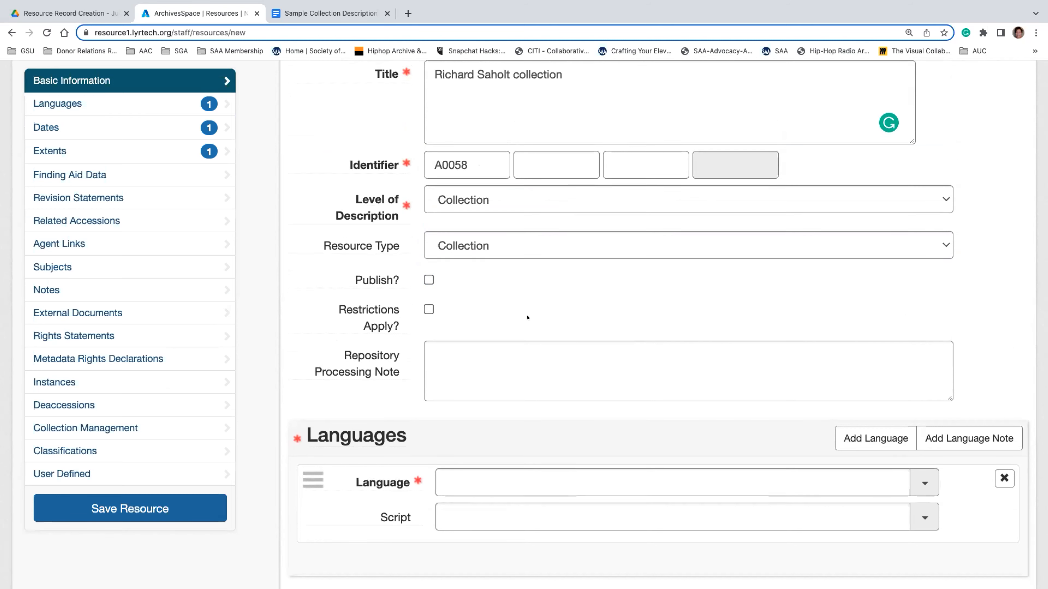
{"action": "scroll", "coordinate": [527, 318], "scroll_direction": "up", "scroll_amount": 5}
{"action": "scroll", "coordinate": [527, 318], "scroll_direction": "up", "scroll_amount": 3}
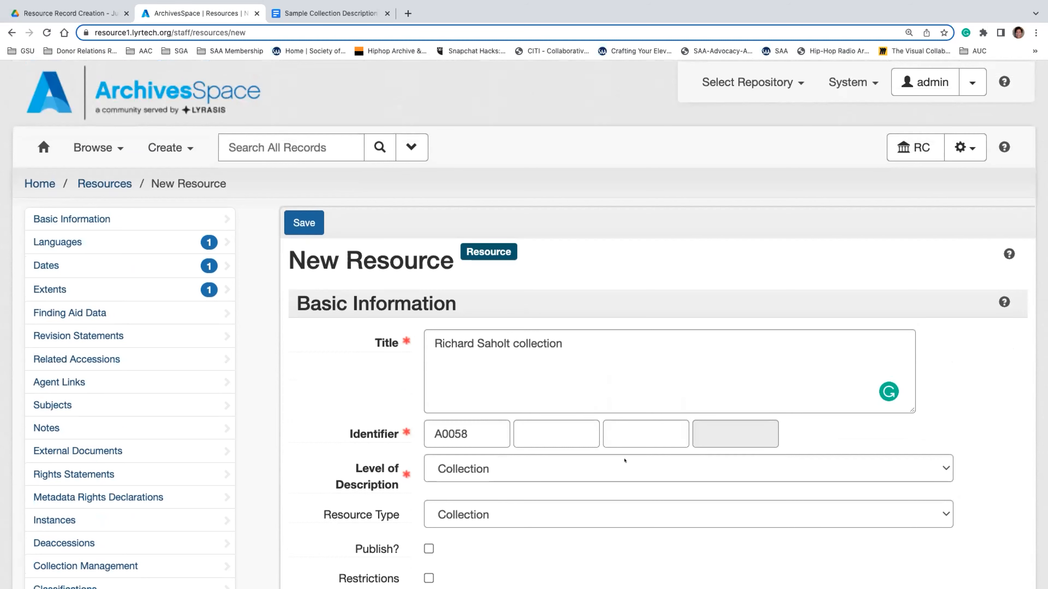
{"action": "scroll", "coordinate": [606, 437], "scroll_direction": "down", "scroll_amount": 4}
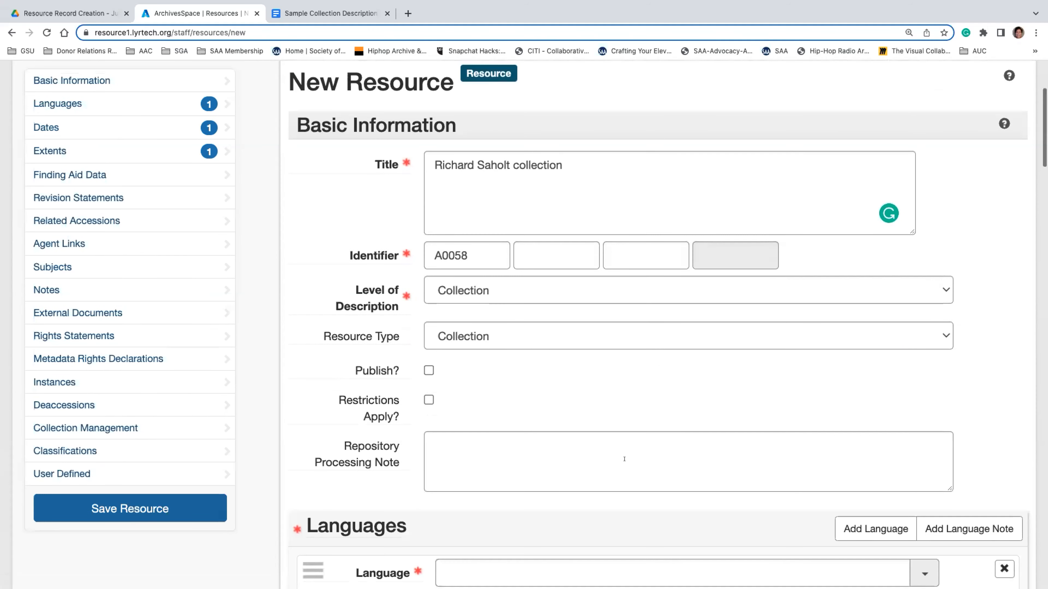
{"action": "scroll", "coordinate": [624, 459], "scroll_direction": "down", "scroll_amount": 2}
{"action": "scroll", "coordinate": [624, 461], "scroll_direction": "down", "scroll_amount": 3}
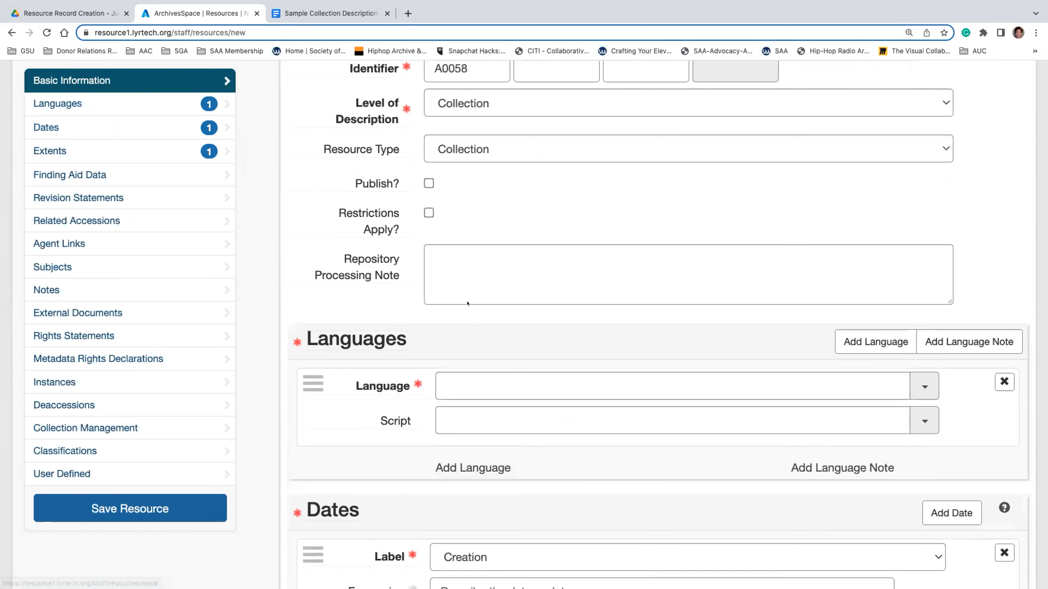
{"action": "scroll", "coordinate": [475, 318], "scroll_direction": "down", "scroll_amount": 3}
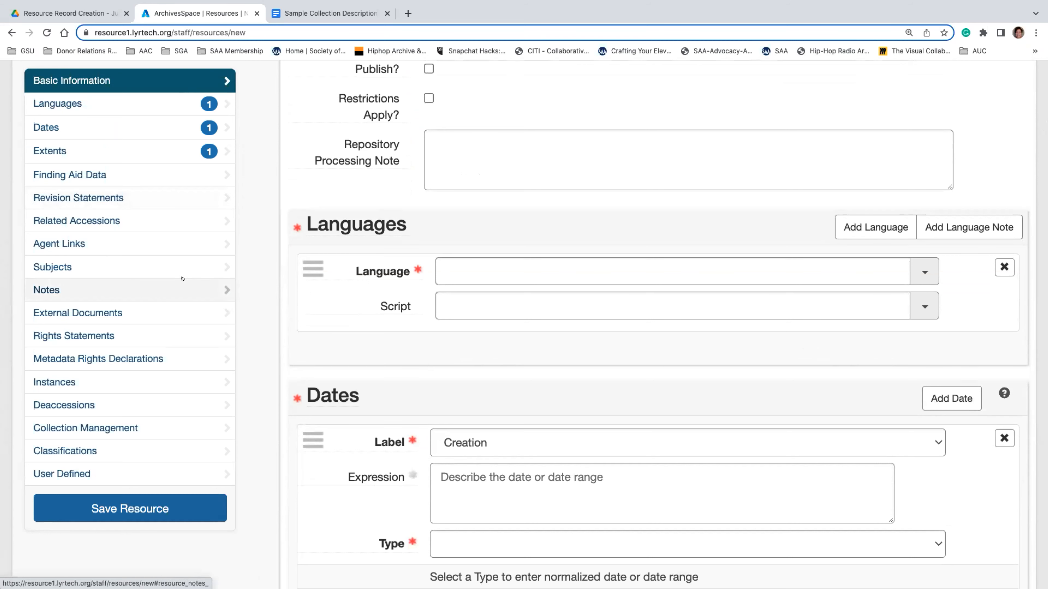
{"action": "scroll", "coordinate": [395, 326], "scroll_direction": "down", "scroll_amount": 6}
{"action": "scroll", "coordinate": [395, 326], "scroll_direction": "down", "scroll_amount": 3}
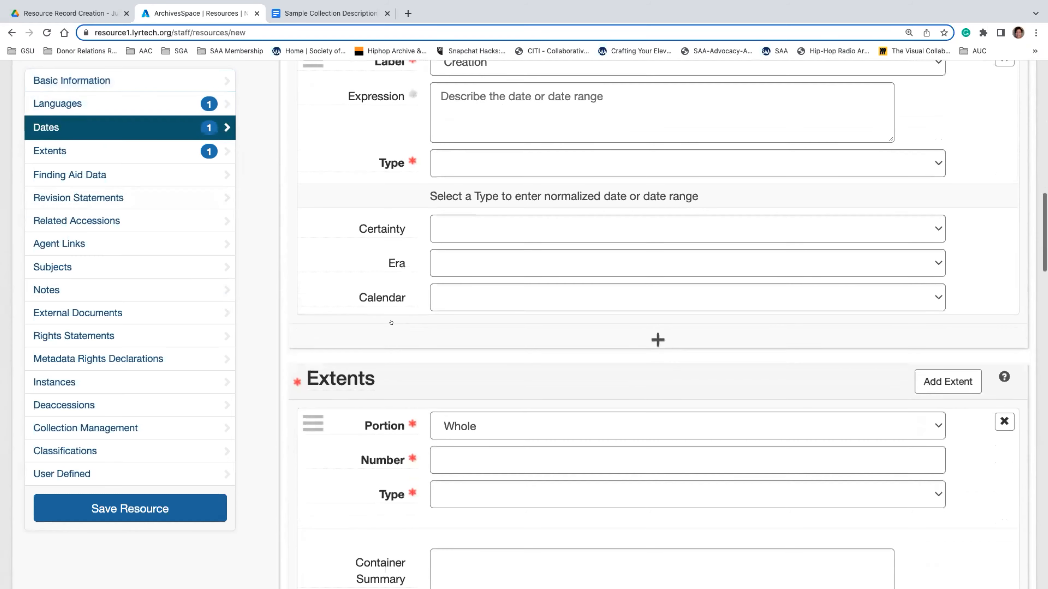
{"action": "scroll", "coordinate": [390, 322], "scroll_direction": "up", "scroll_amount": 8}
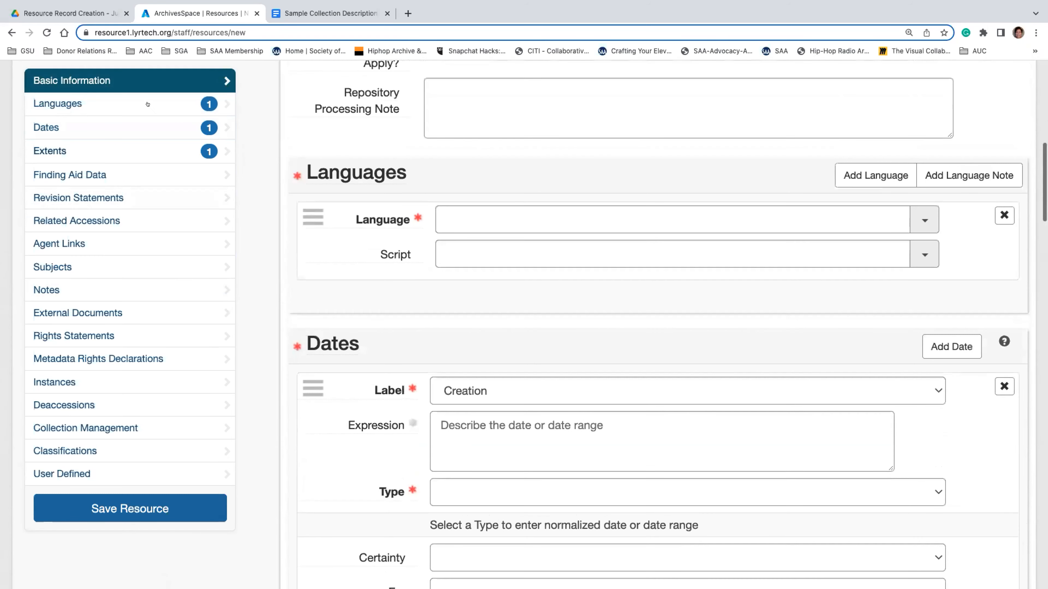
Jump to the Languages section and check the Restrictions Apply? help
{"action": "left_click", "coordinate": [147, 103]}
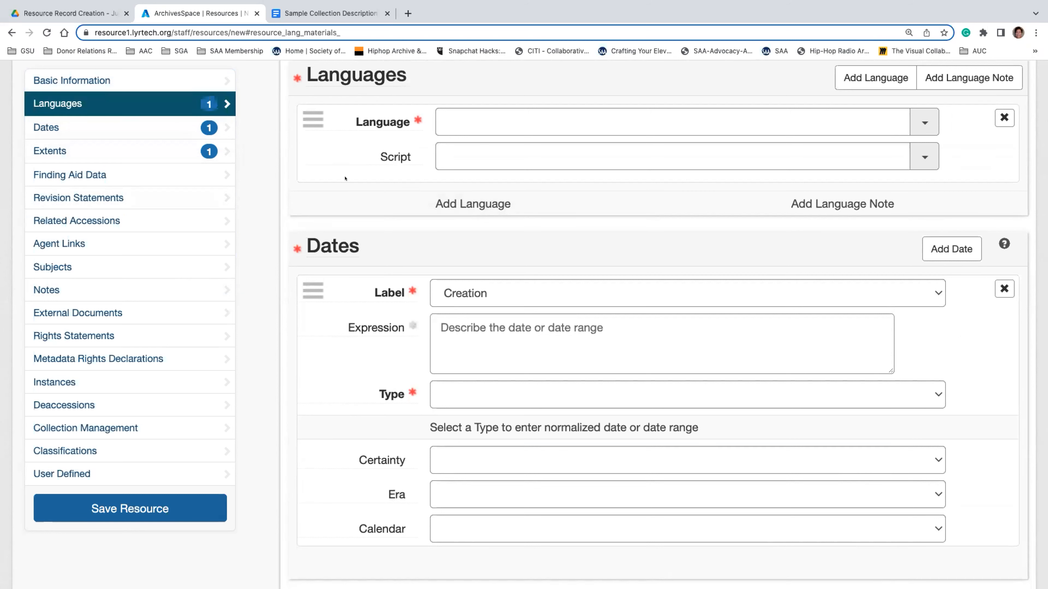
{"action": "scroll", "coordinate": [345, 178], "scroll_direction": "up", "scroll_amount": 5}
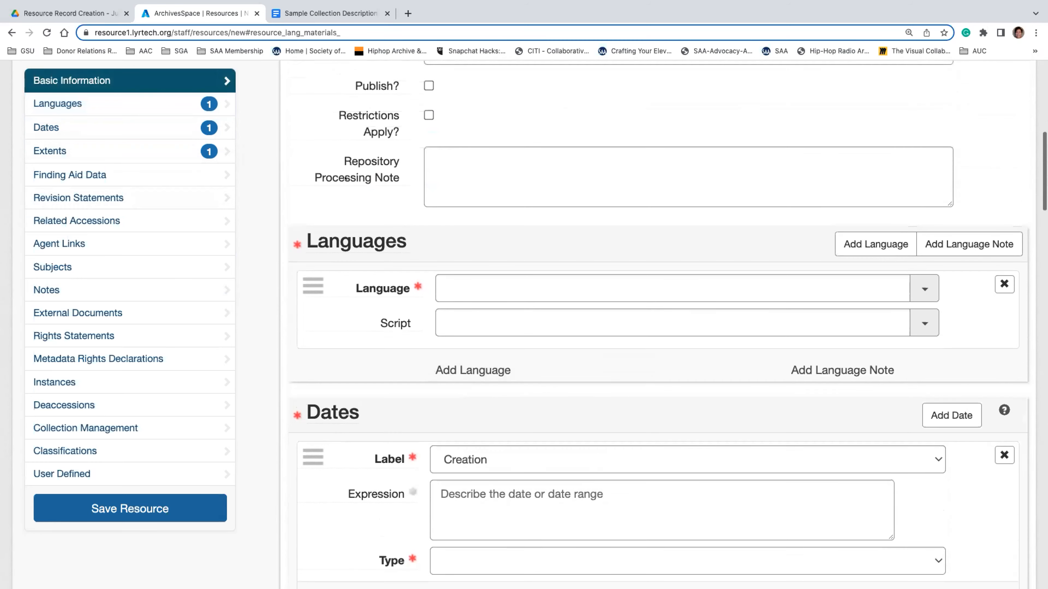
{"action": "scroll", "coordinate": [345, 178], "scroll_direction": "up", "scroll_amount": 3}
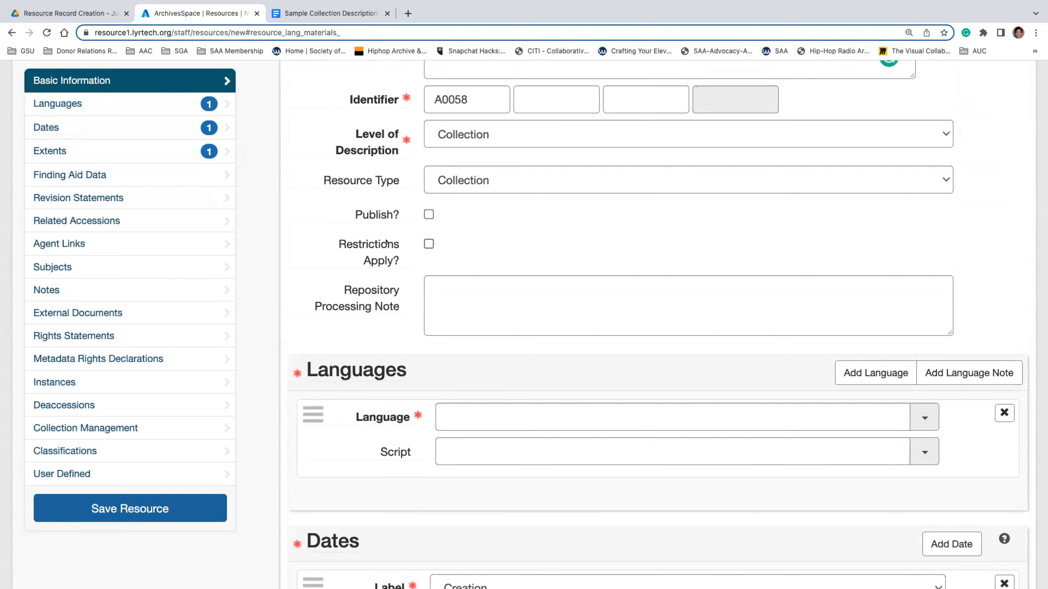
{"action": "mouse_move", "coordinate": [386, 242]}
{"action": "left_click", "coordinate": [441, 311]}
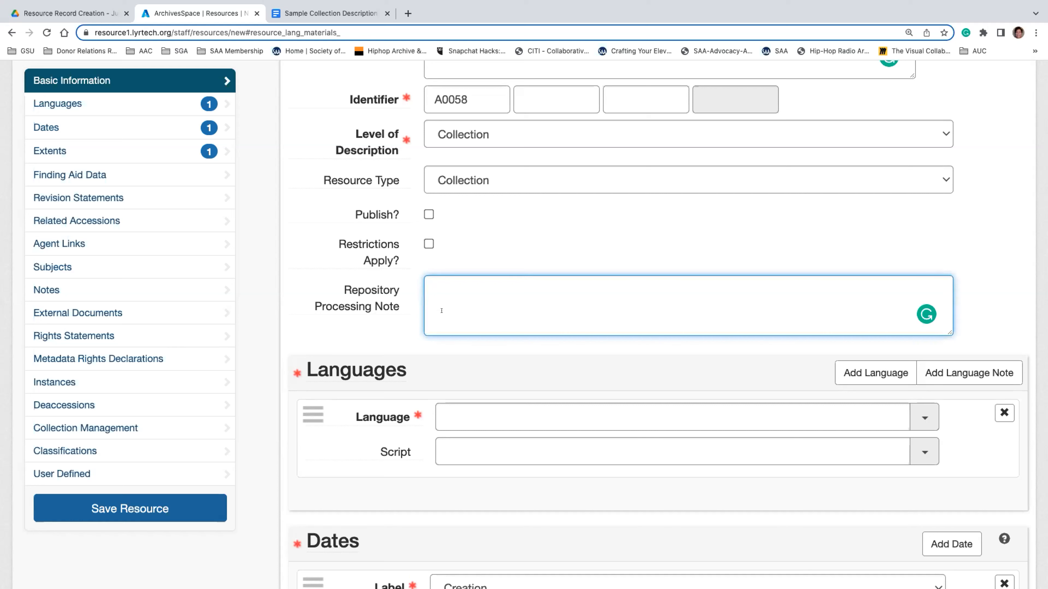
{"action": "mouse_move", "coordinate": [354, 293]}
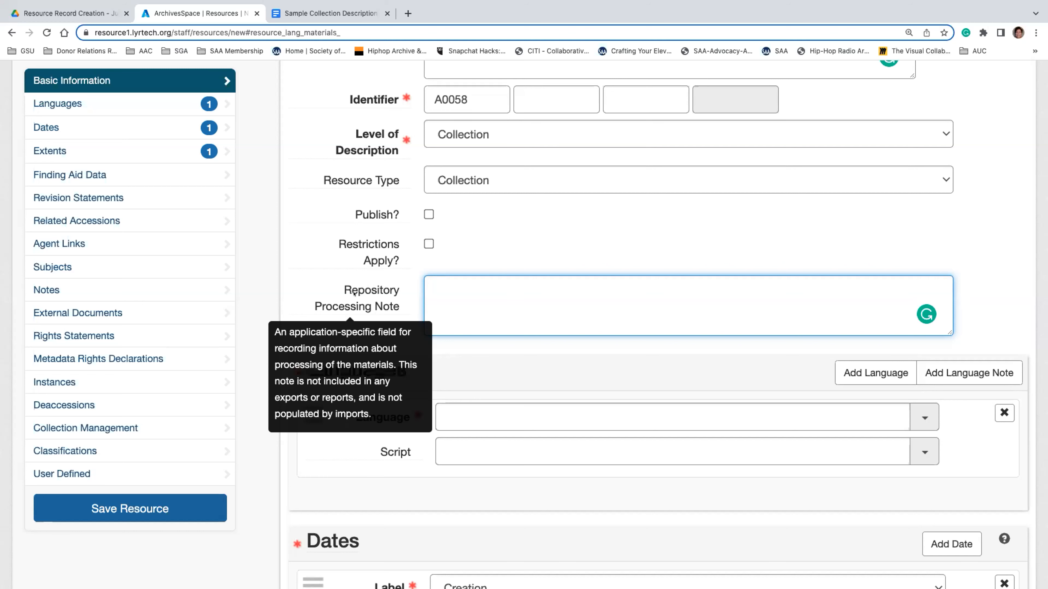
{"action": "scroll", "coordinate": [642, 309], "scroll_direction": "down", "scroll_amount": 5}
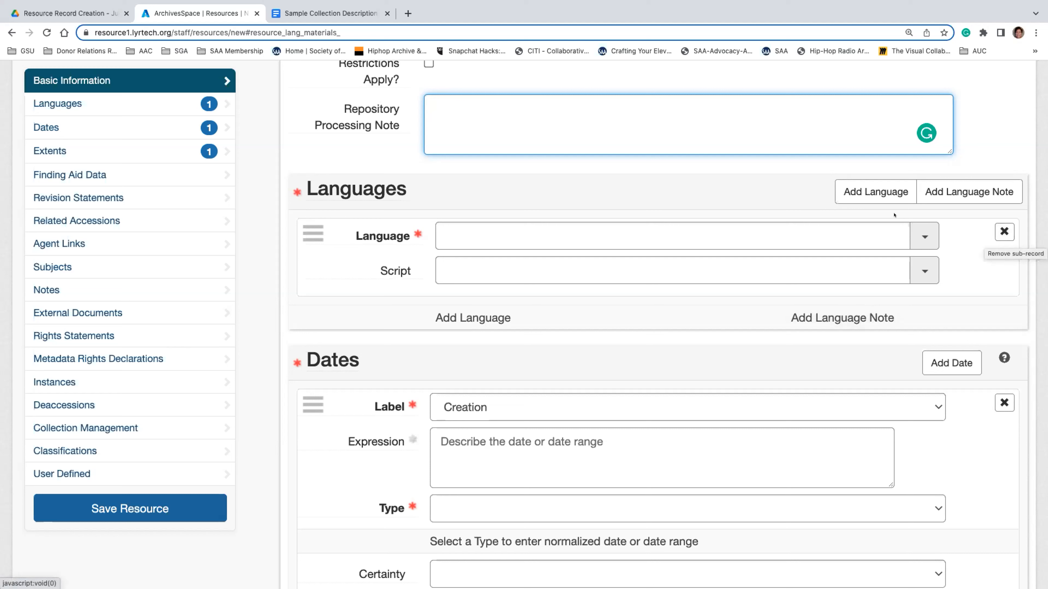
Set the collection's language to English by searching 'Eng'
{"action": "left_click", "coordinate": [640, 238]}
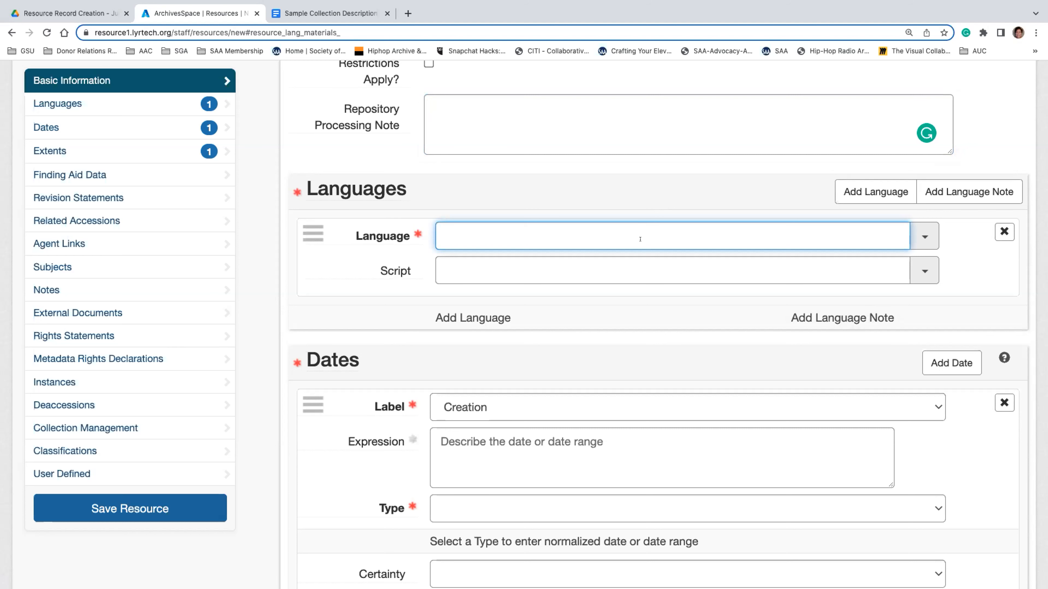
{"action": "type", "text": "Eng"}
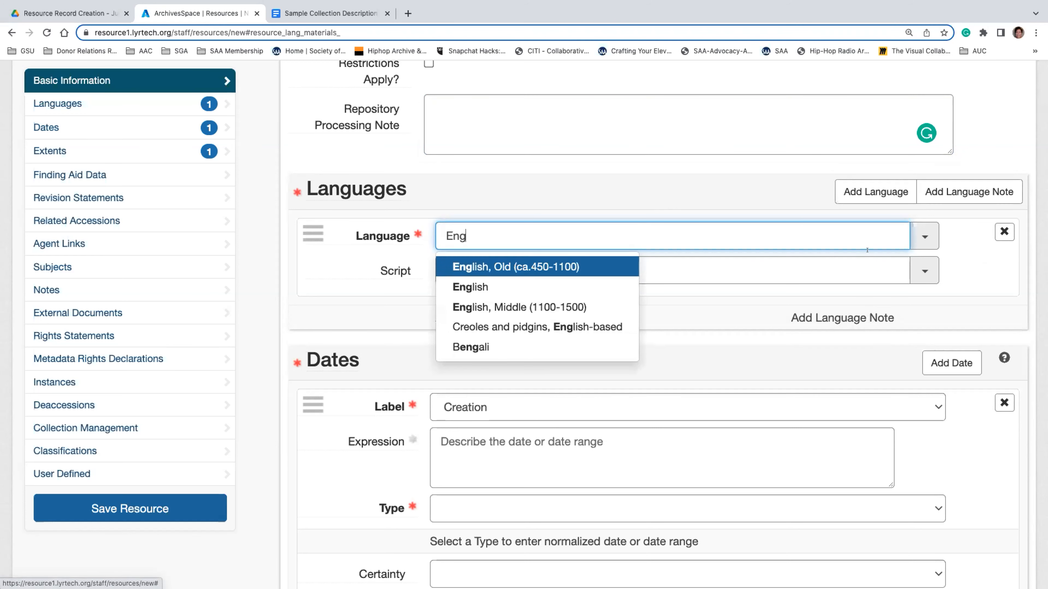
{"action": "left_click", "coordinate": [924, 239]}
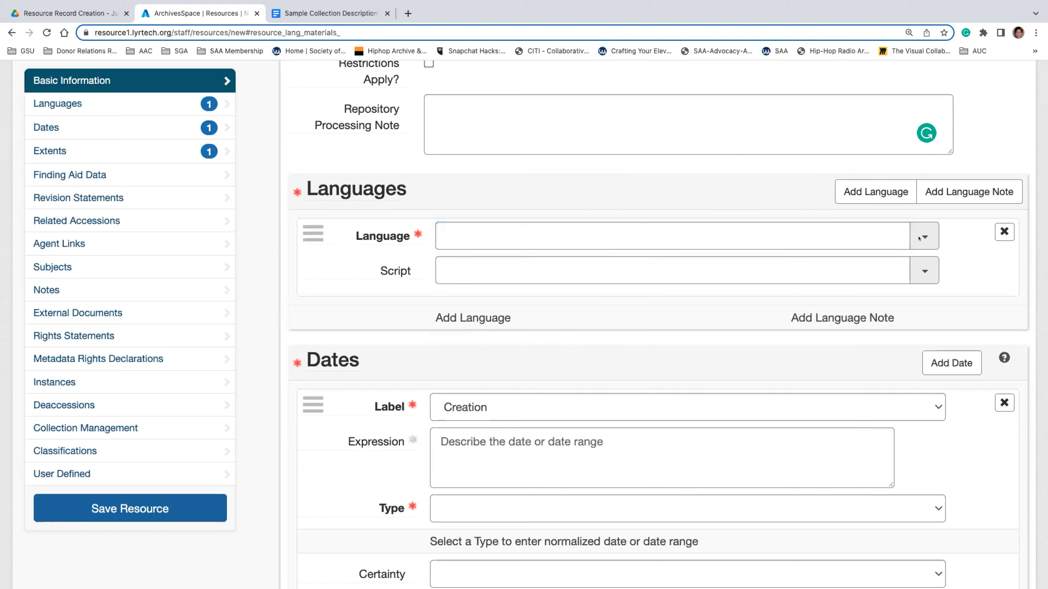
{"action": "left_click", "coordinate": [920, 238]}
{"action": "scroll", "coordinate": [759, 366], "scroll_direction": "down", "scroll_amount": 5}
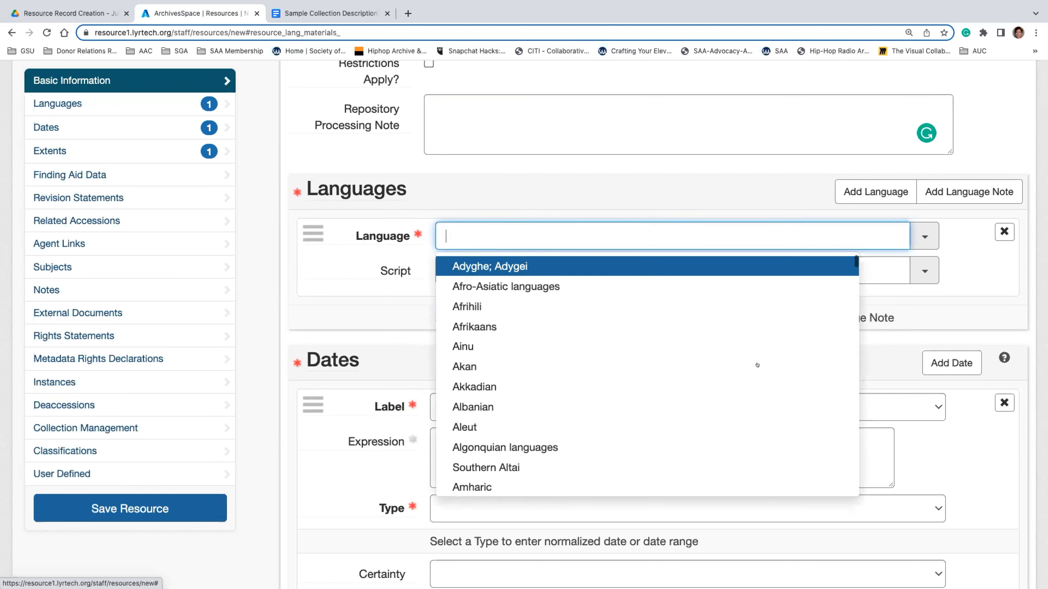
{"action": "scroll", "coordinate": [757, 365], "scroll_direction": "down", "scroll_amount": 15}
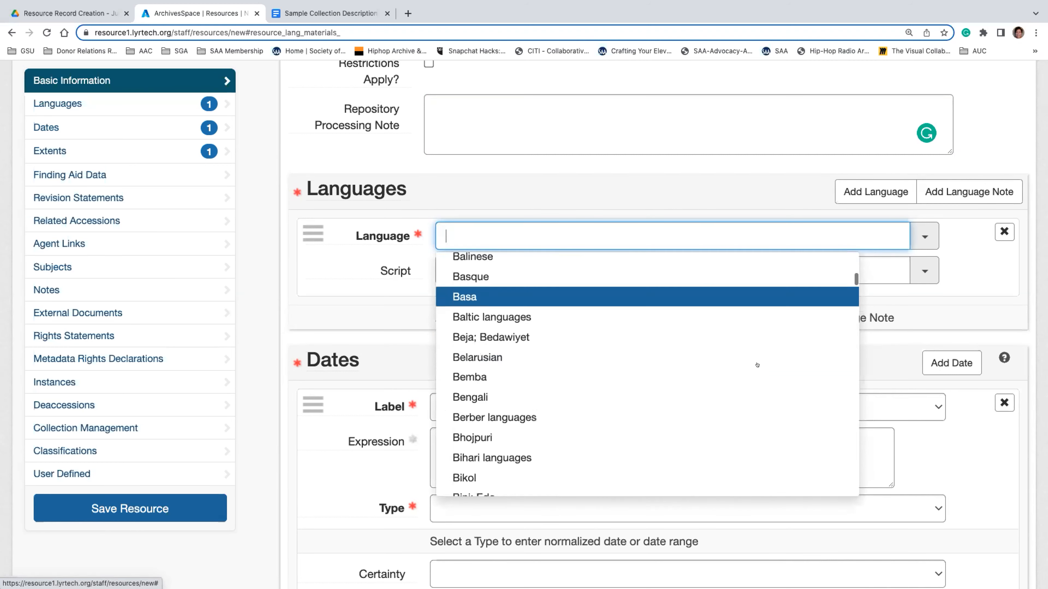
{"action": "scroll", "coordinate": [756, 365], "scroll_direction": "down", "scroll_amount": 3}
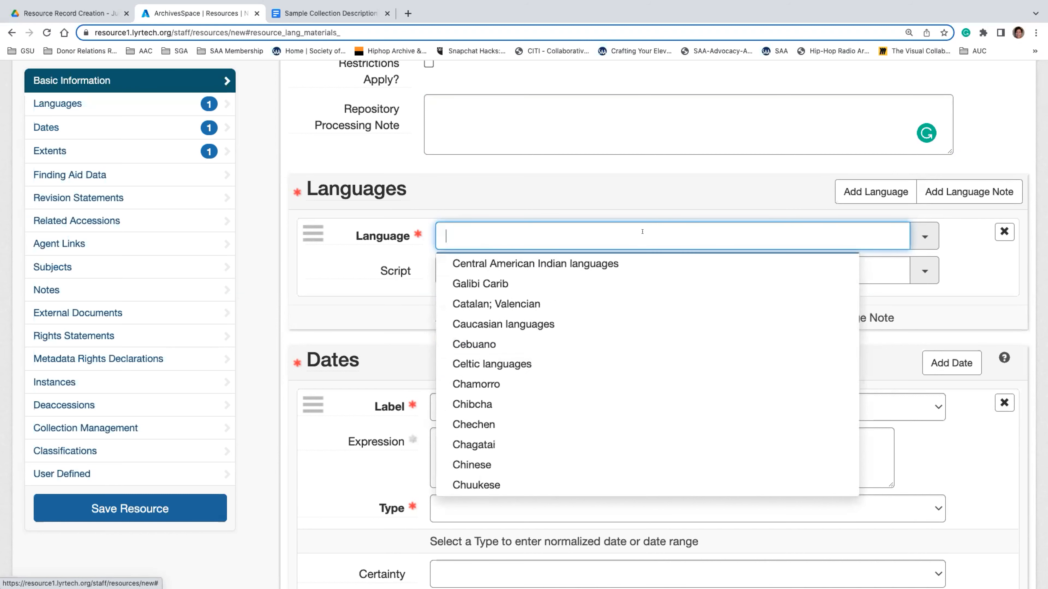
{"action": "left_click", "coordinate": [982, 275]}
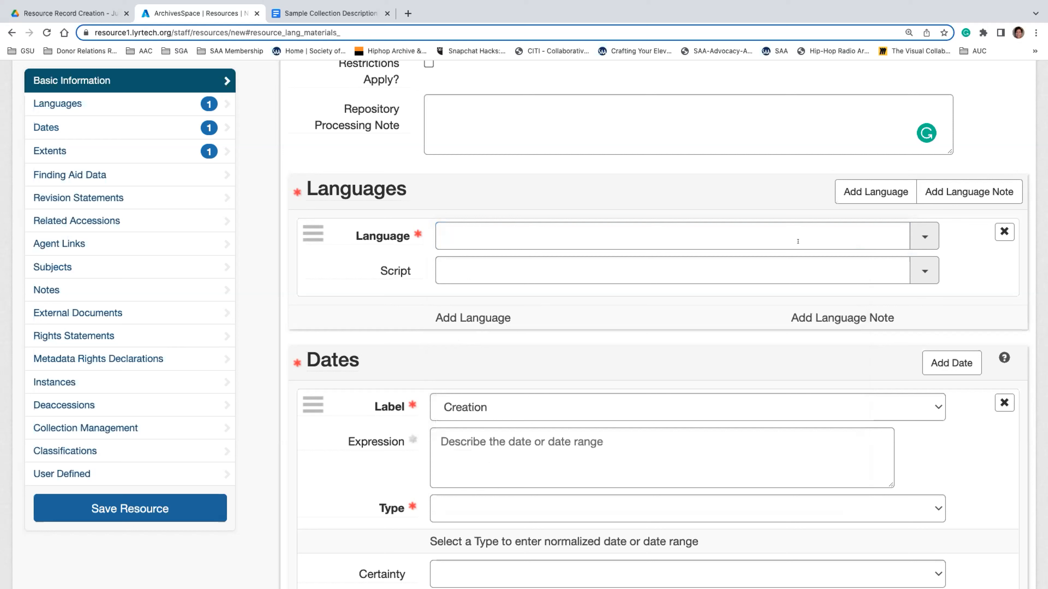
{"action": "left_click", "coordinate": [770, 239]}
{"action": "type", "text": "Eng"}
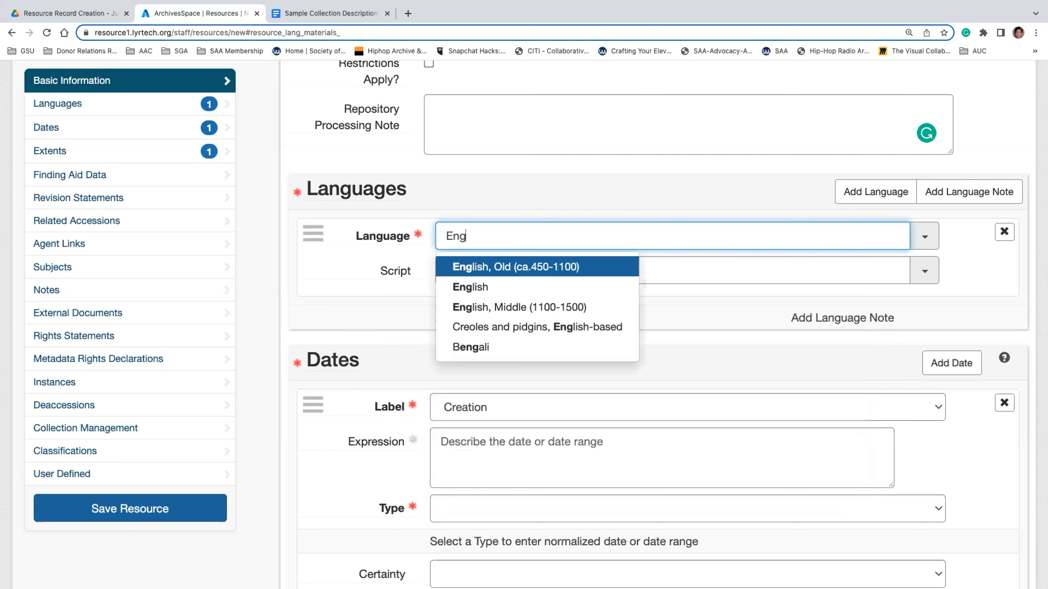
{"action": "left_click", "coordinate": [560, 286]}
Set the script to Latin by searching 'Lat'
{"action": "left_click", "coordinate": [560, 274]}
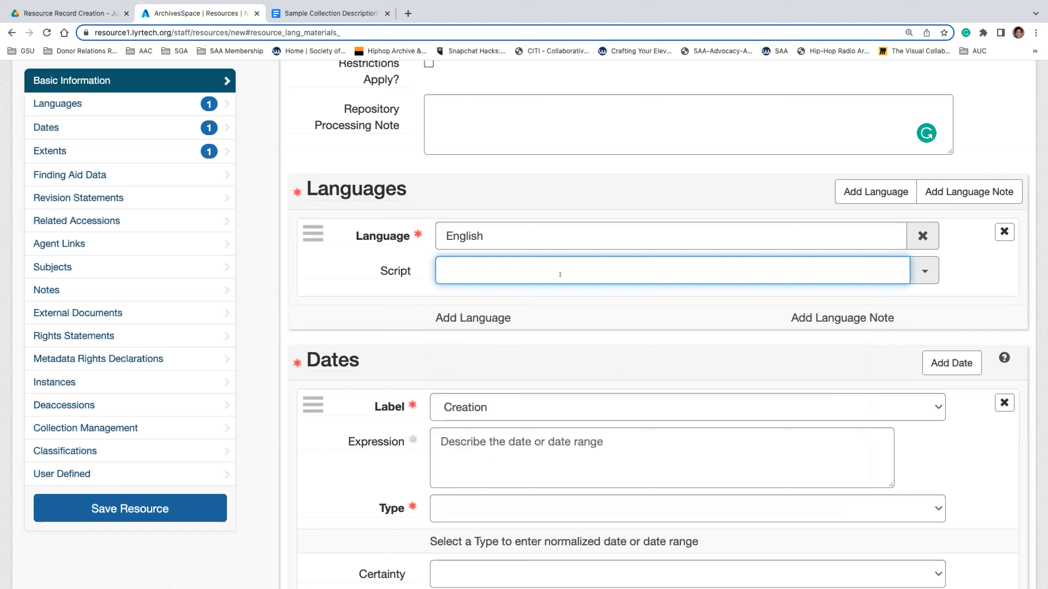
{"action": "type", "text": "Lat"}
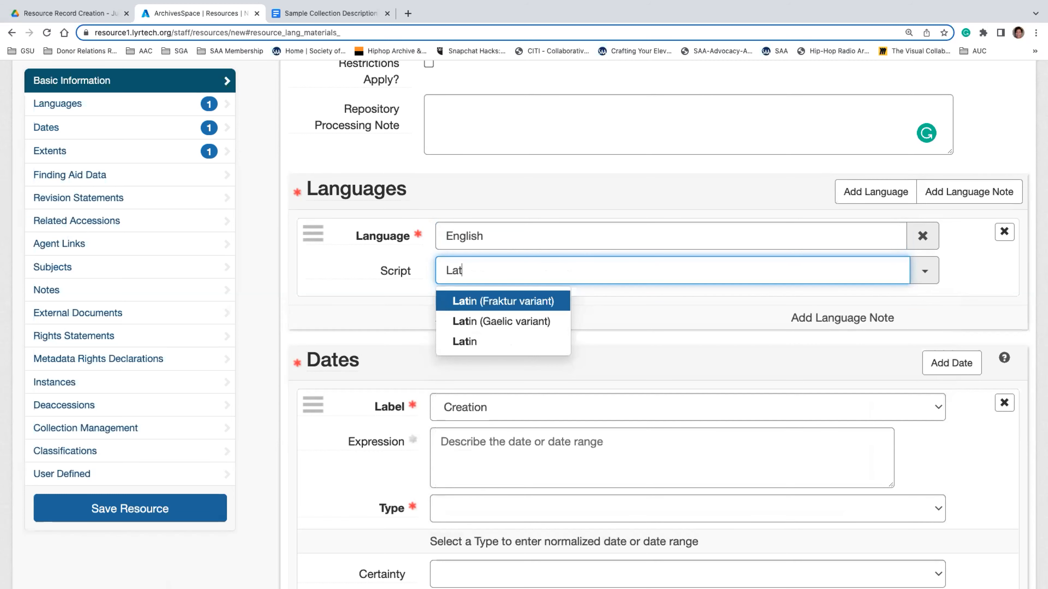
{"action": "left_click", "coordinate": [526, 342]}
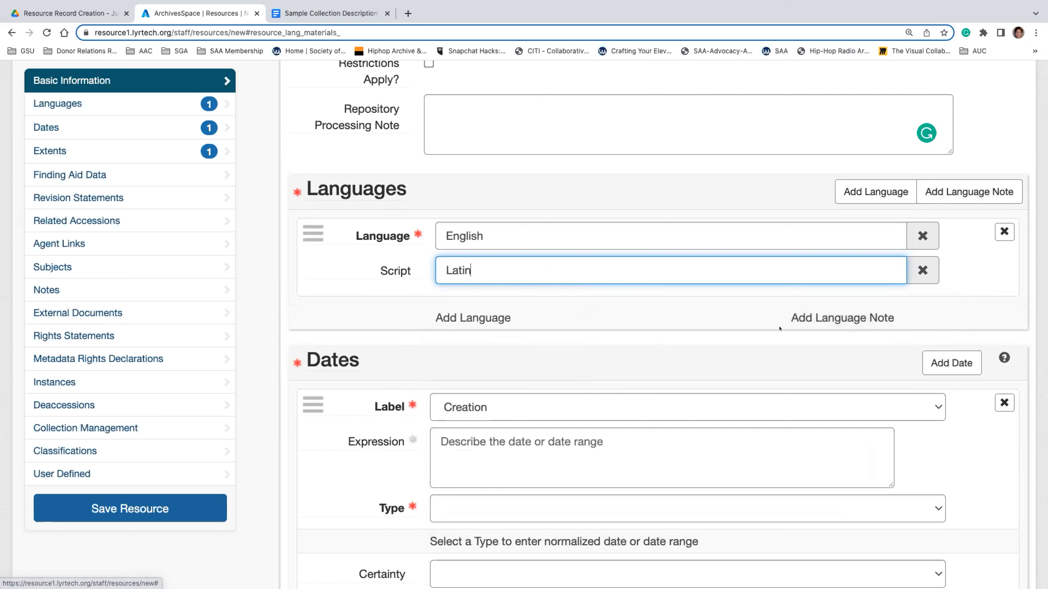
{"action": "scroll", "coordinate": [719, 179], "scroll_direction": "up", "scroll_amount": 1}
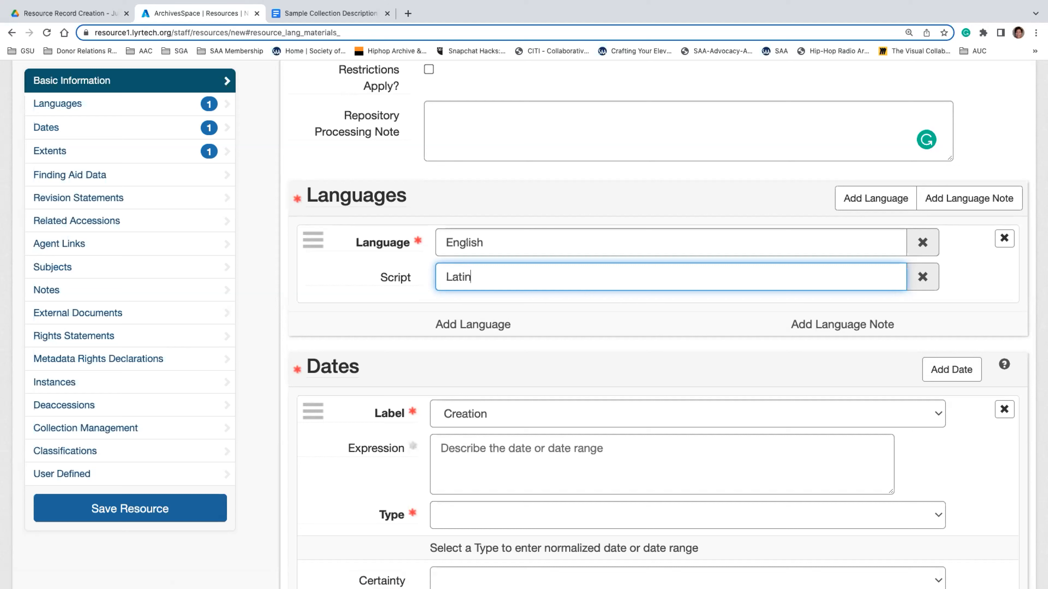
{"action": "left_click", "coordinate": [459, 312]}
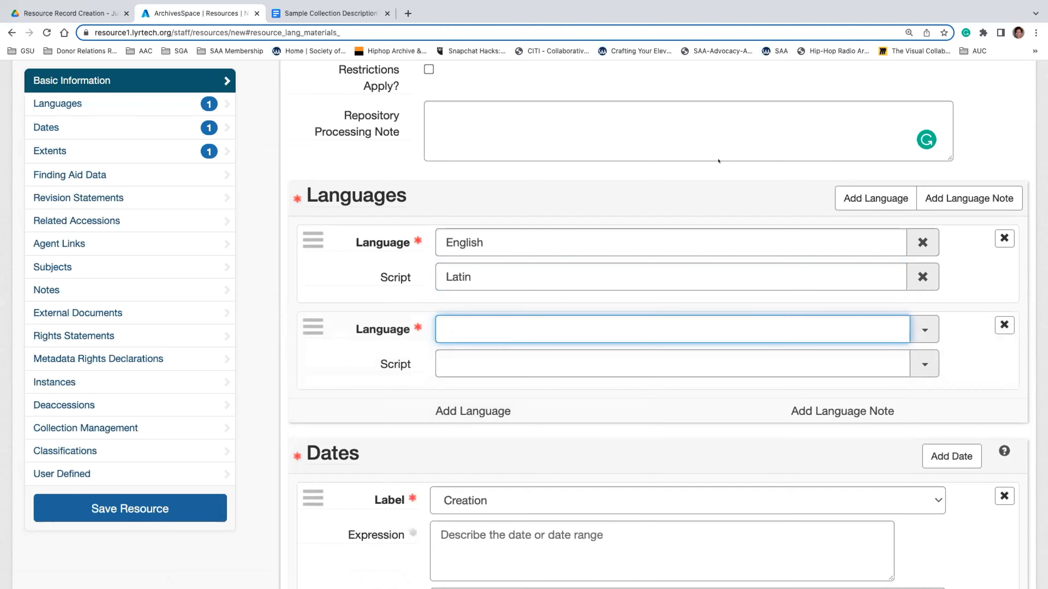
{"action": "left_click", "coordinate": [861, 189]}
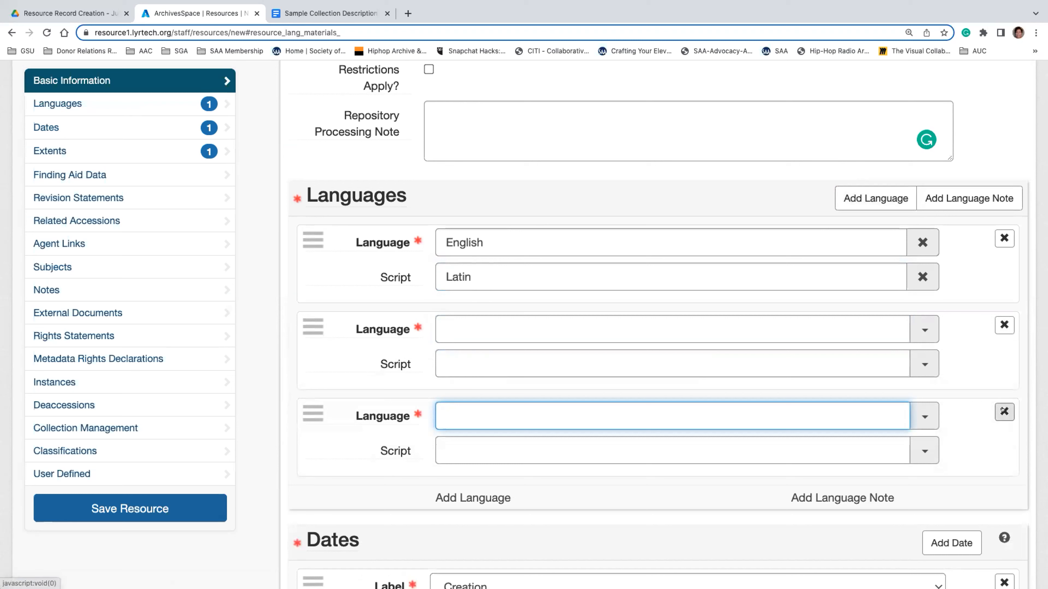
{"action": "left_click", "coordinate": [1004, 412]}
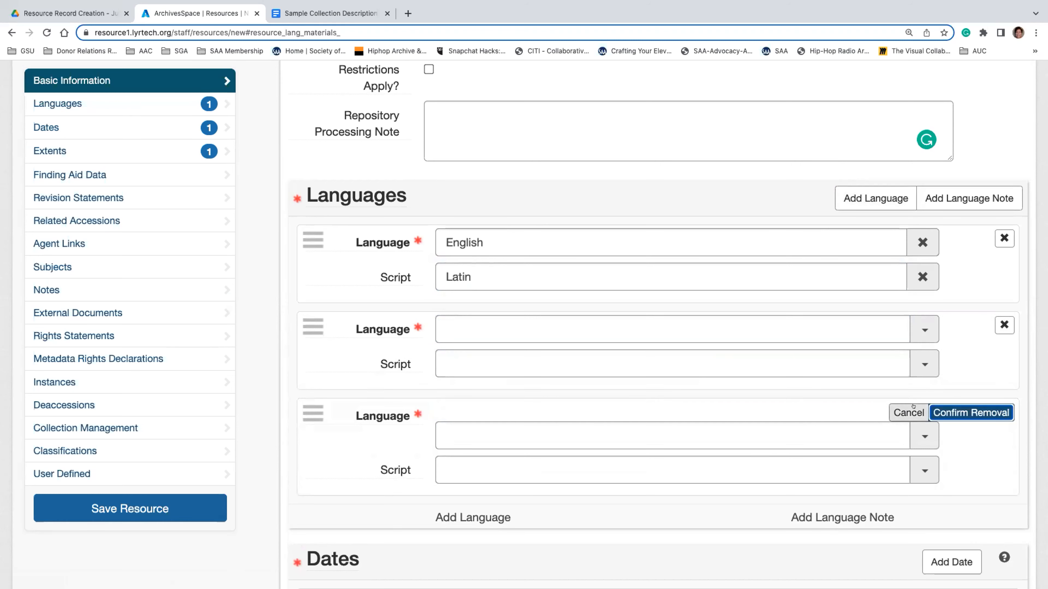
{"action": "left_click", "coordinate": [967, 412]}
{"action": "left_click", "coordinate": [1000, 325]}
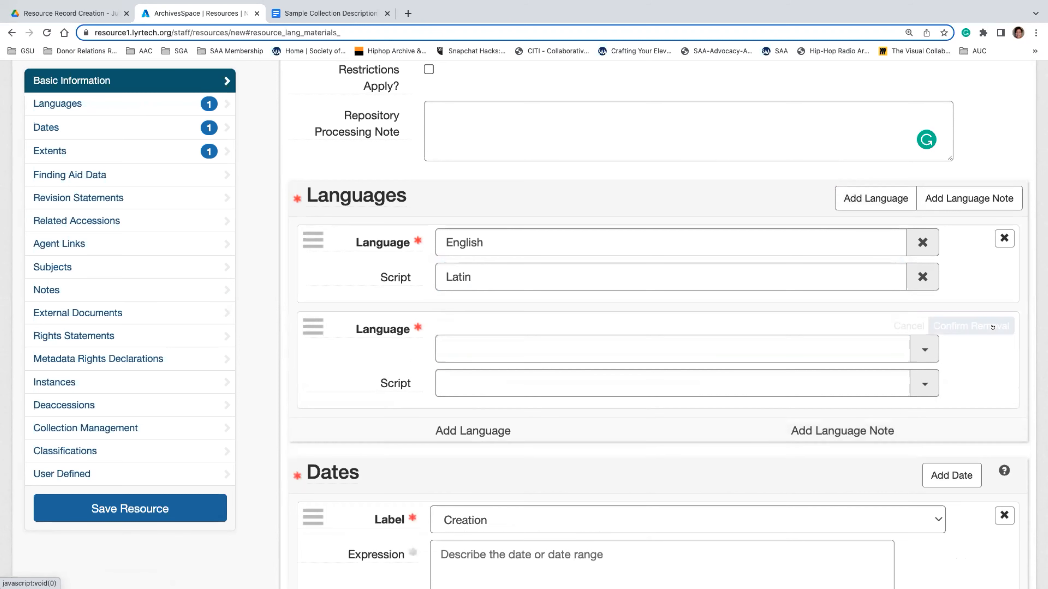
{"action": "left_click", "coordinate": [992, 327]}
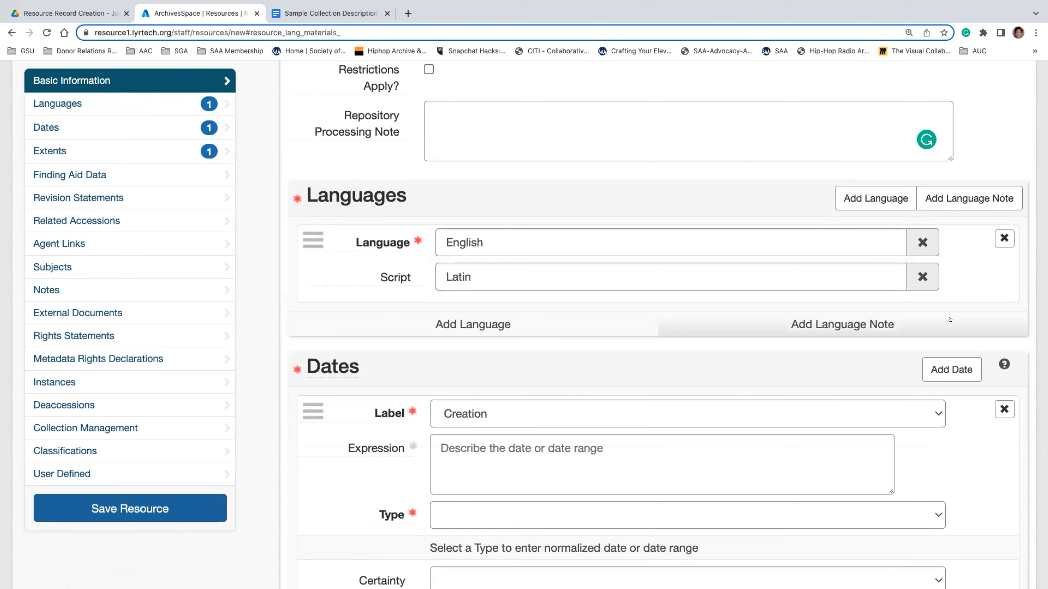
Add a language note with type Language of Materials and place the cursor in its Content box
{"action": "left_click", "coordinate": [989, 200]}
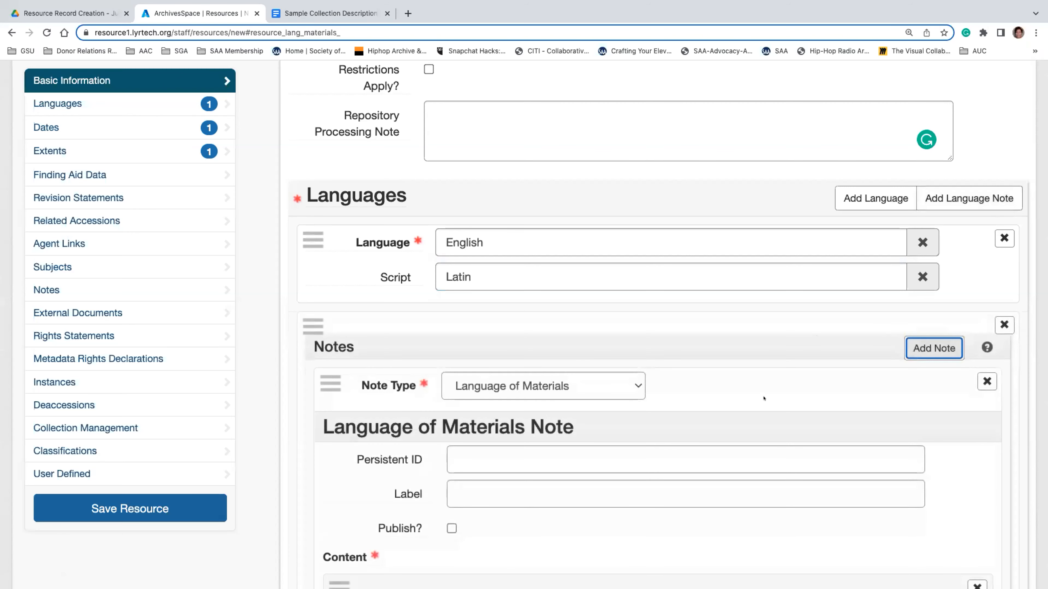
{"action": "scroll", "coordinate": [763, 398], "scroll_direction": "down", "scroll_amount": 3}
{"action": "left_click", "coordinate": [632, 286]}
{"action": "left_click", "coordinate": [632, 285]}
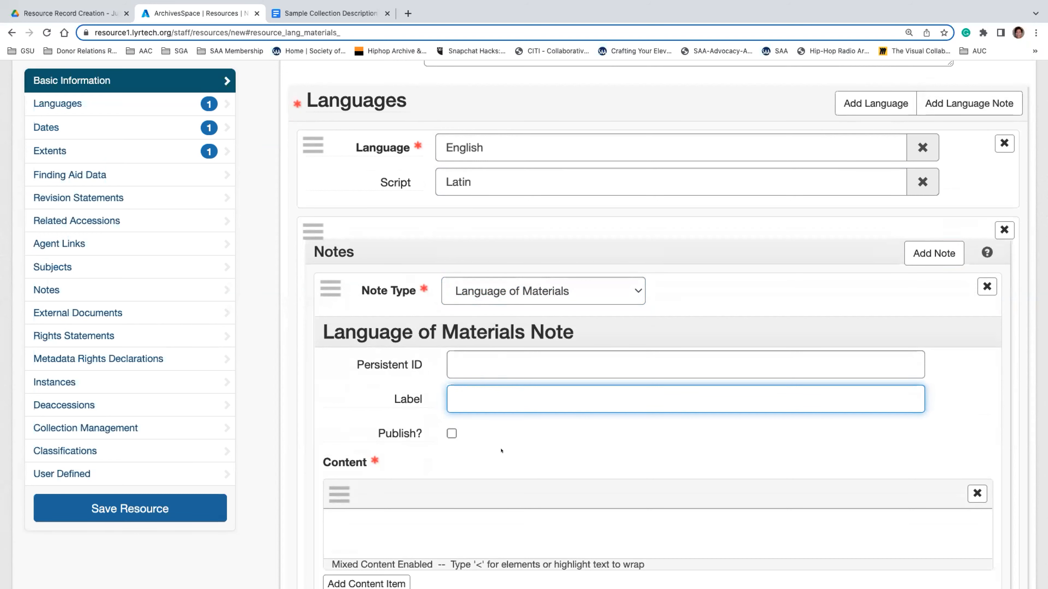
{"action": "scroll", "coordinate": [501, 450], "scroll_direction": "down", "scroll_amount": 2}
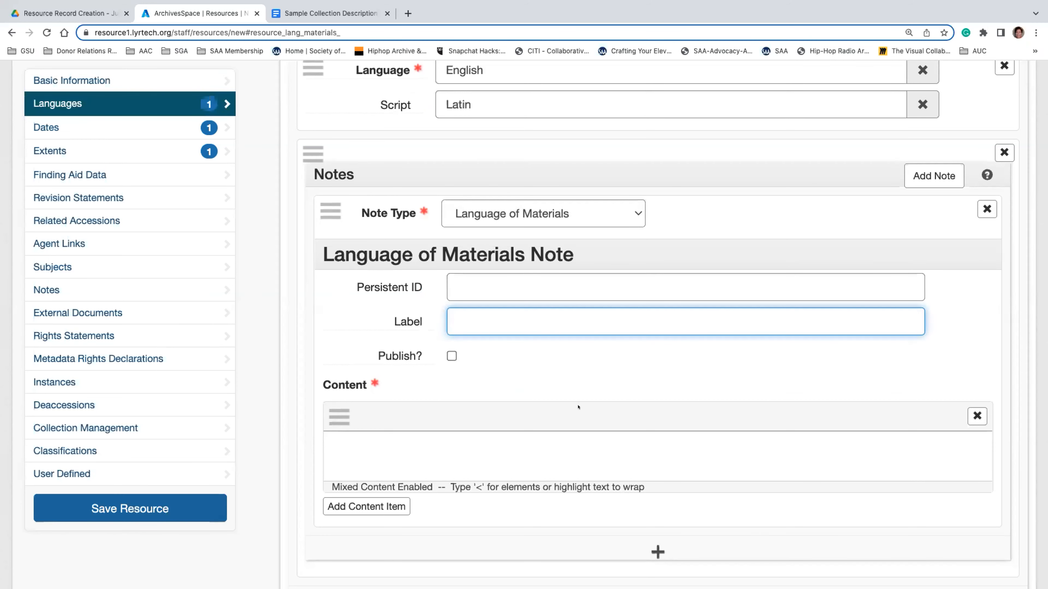
{"action": "scroll", "coordinate": [577, 407], "scroll_direction": "down", "scroll_amount": 1}
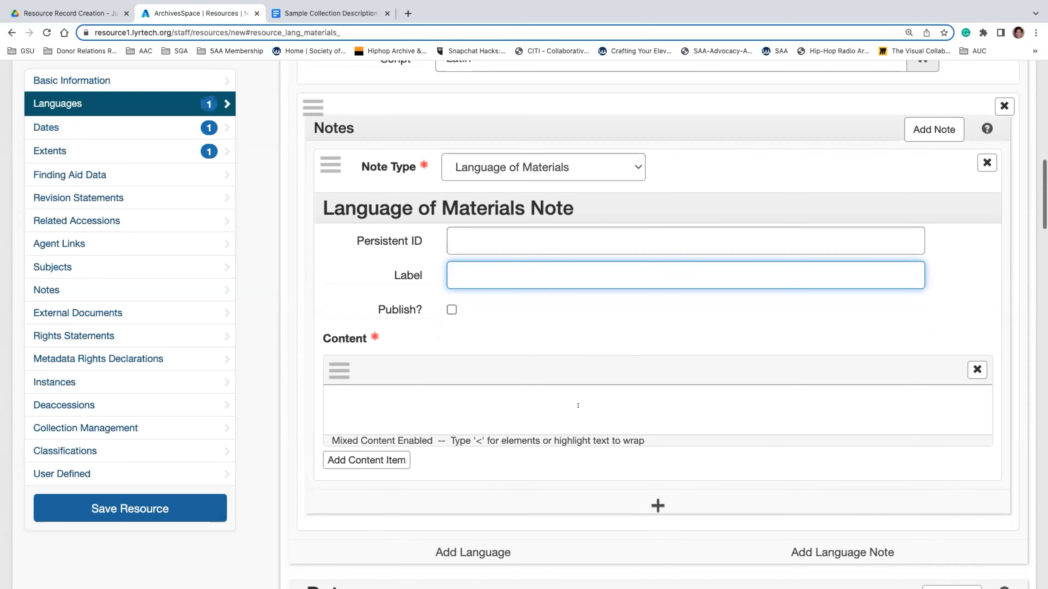
{"action": "left_click", "coordinate": [481, 404]}
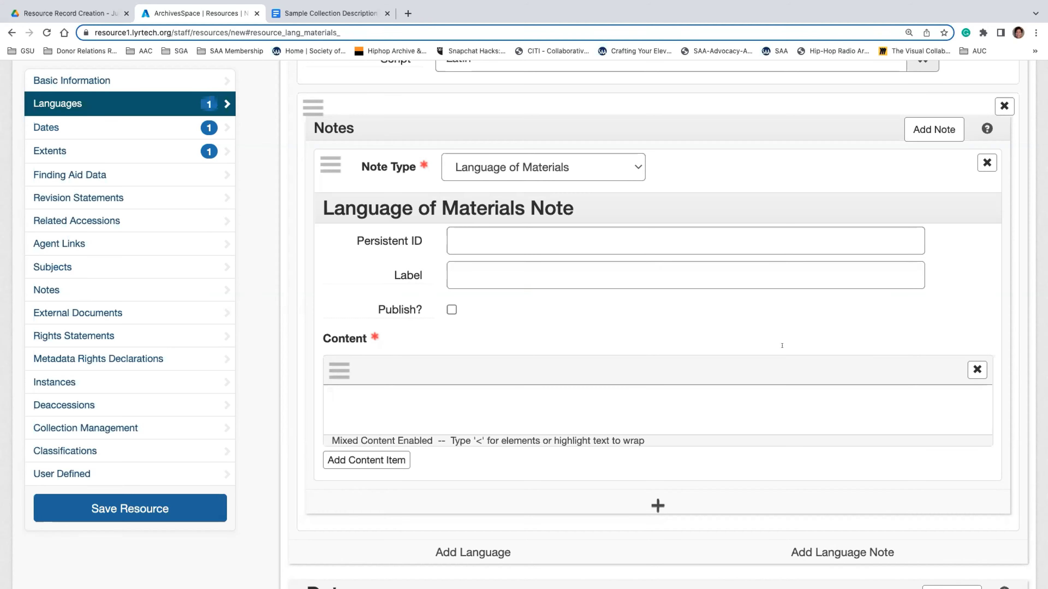
{"action": "scroll", "coordinate": [527, 276], "scroll_direction": "up", "scroll_amount": 15}
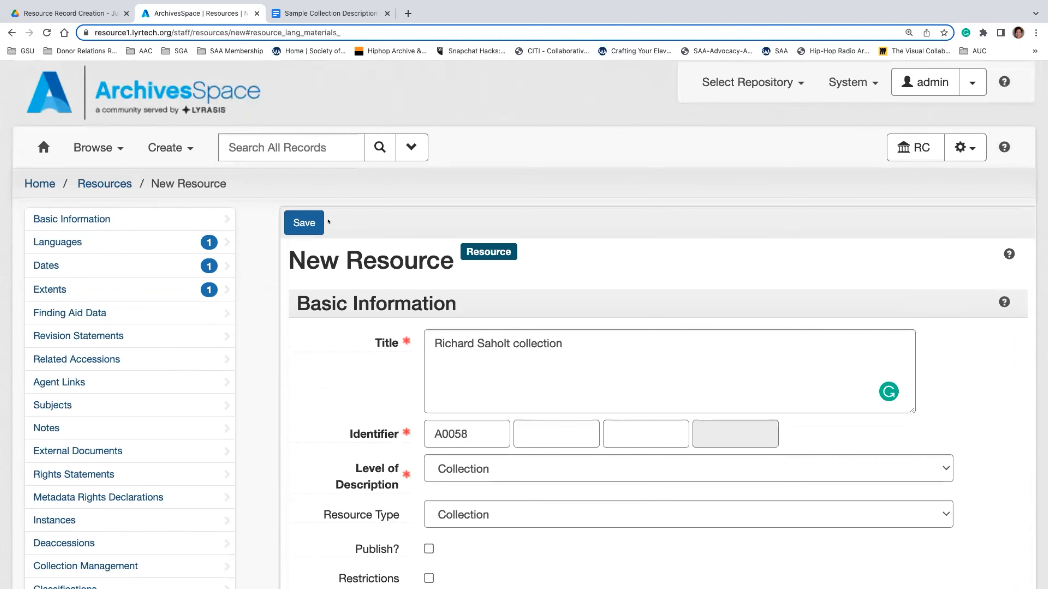
Try saving the record, get six required-field errors, and jump to the missing Extent Number
{"action": "left_click", "coordinate": [310, 224]}
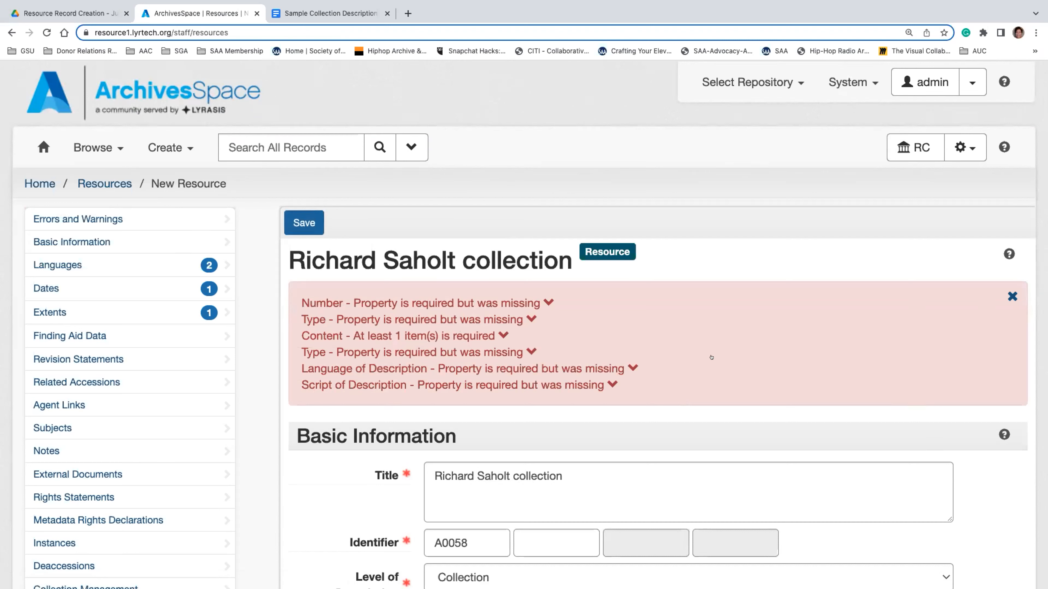
{"action": "left_click", "coordinate": [459, 302]}
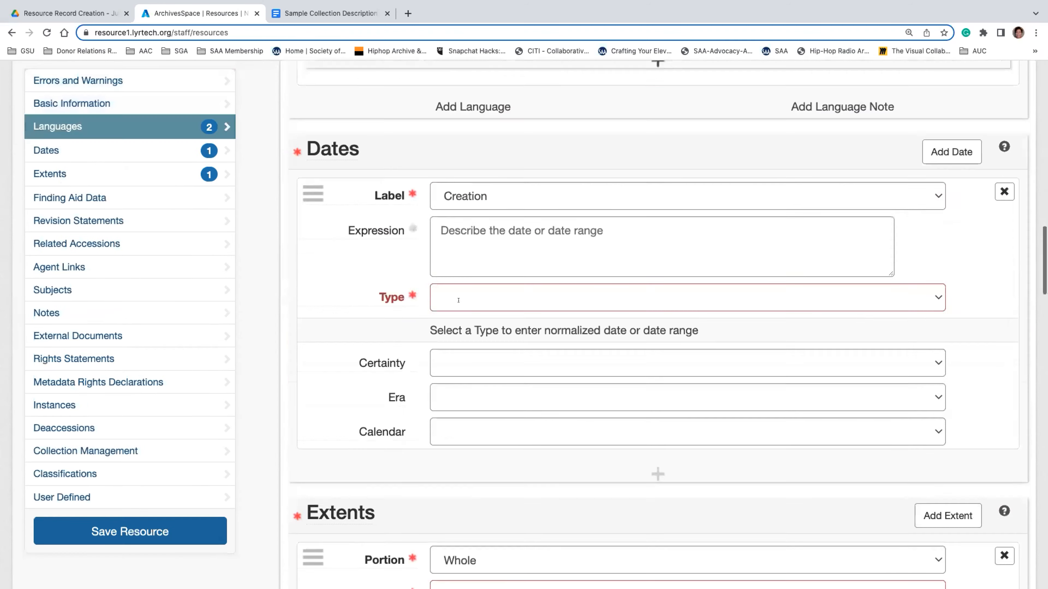
{"action": "scroll", "coordinate": [458, 300], "scroll_direction": "up", "scroll_amount": 7}
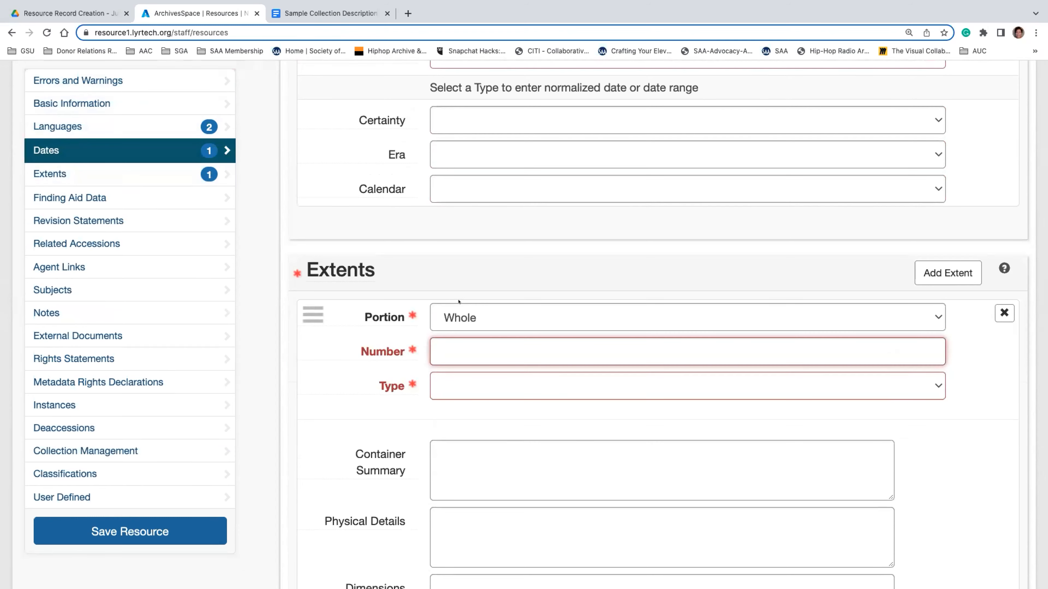
{"action": "scroll", "coordinate": [459, 302], "scroll_direction": "up", "scroll_amount": 15}
{"action": "scroll", "coordinate": [459, 302], "scroll_direction": "up", "scroll_amount": 15}
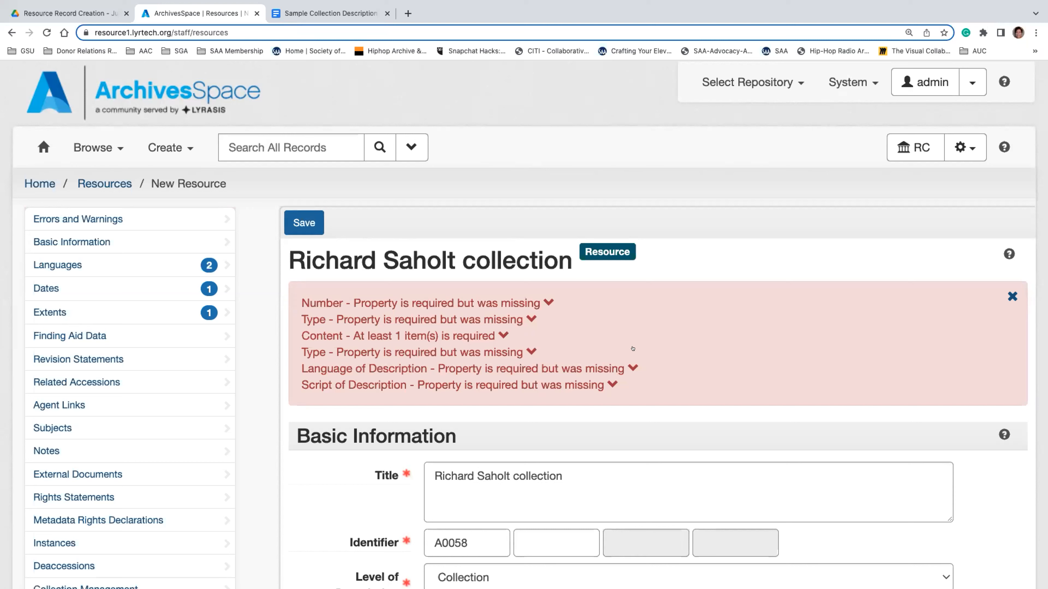
{"action": "left_click", "coordinate": [1012, 296]}
{"action": "scroll", "coordinate": [737, 355], "scroll_direction": "down", "scroll_amount": 15}
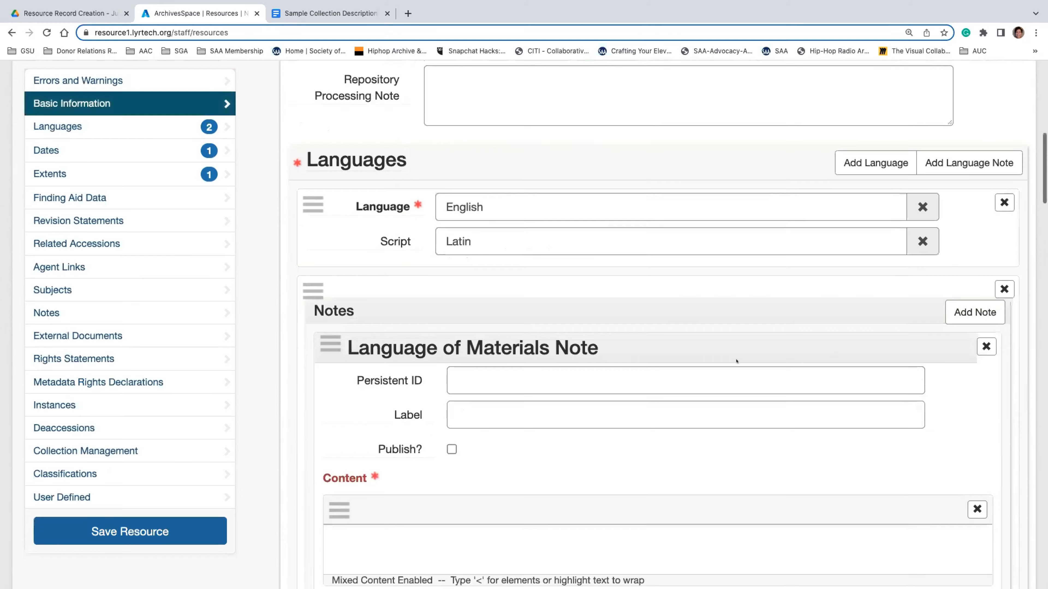
{"action": "scroll", "coordinate": [737, 361], "scroll_direction": "down", "scroll_amount": 1}
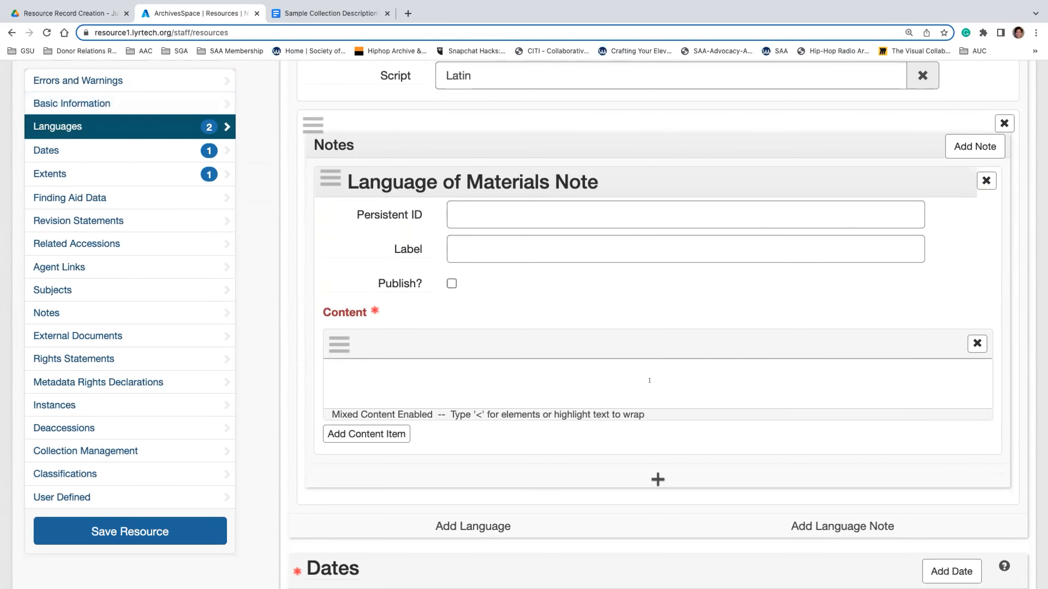
{"action": "scroll", "coordinate": [624, 300], "scroll_direction": "up", "scroll_amount": 2}
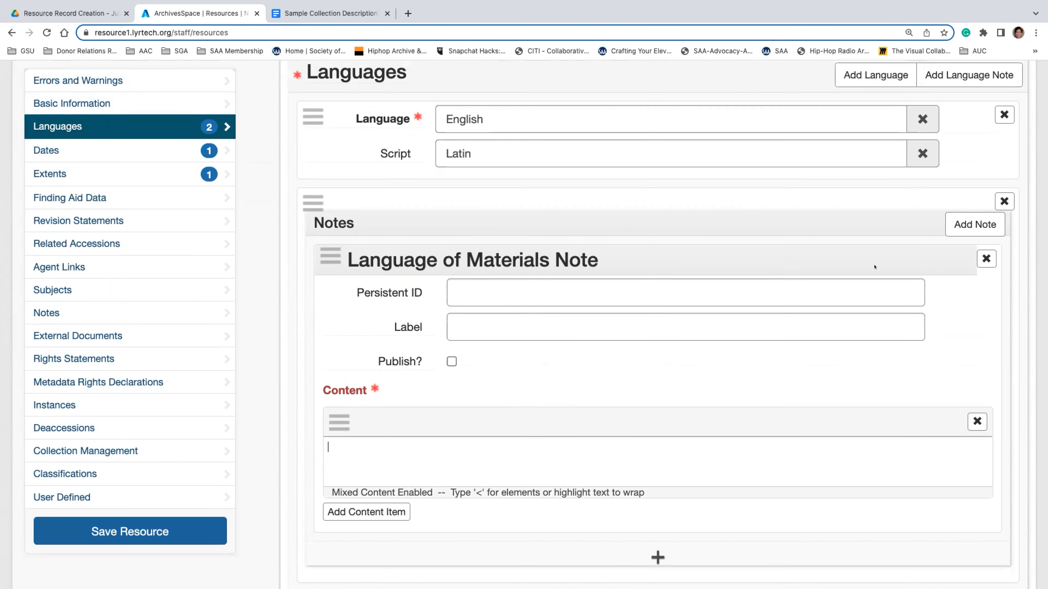
Remove the old language note and add a fresh Language of Materials note with empty content
{"action": "left_click", "coordinate": [1004, 201]}
{"action": "left_click", "coordinate": [944, 200]}
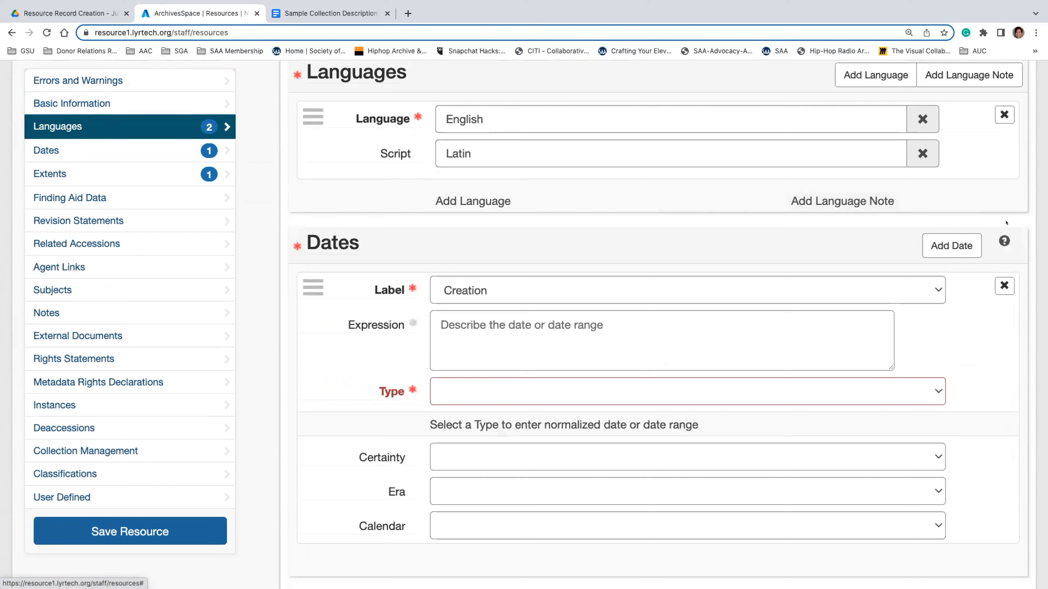
{"action": "left_click", "coordinate": [939, 191]}
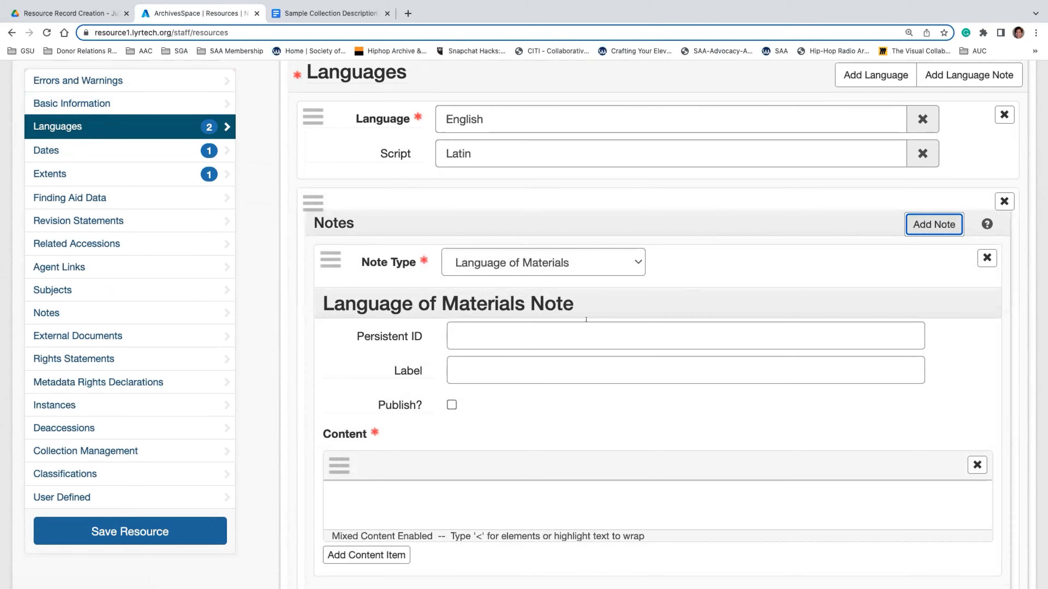
{"action": "scroll", "coordinate": [586, 319], "scroll_direction": "down", "scroll_amount": 1}
{"action": "left_click", "coordinate": [447, 487]}
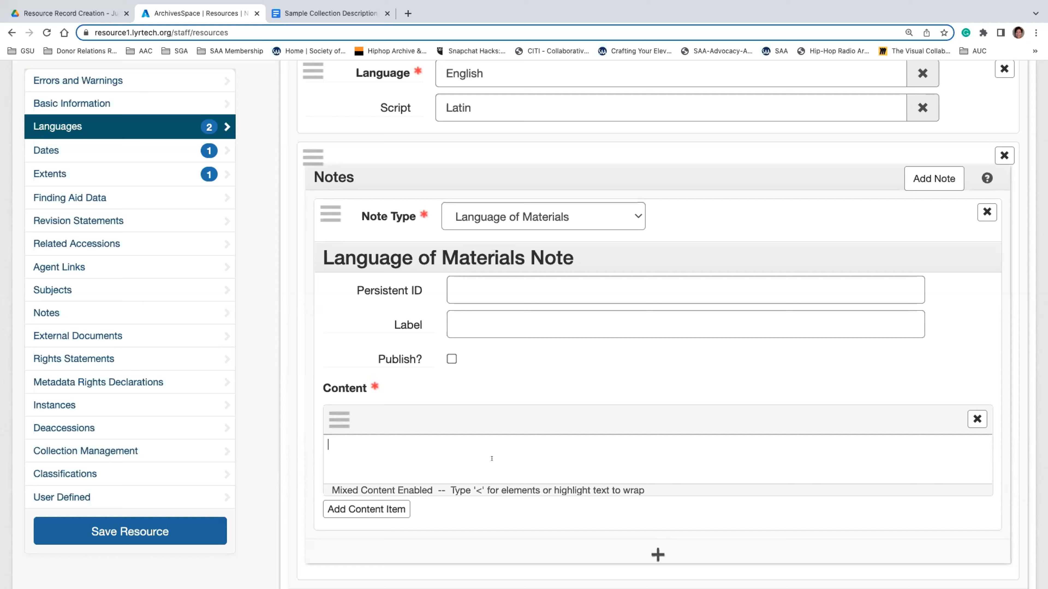
{"action": "type", "text": "<"}
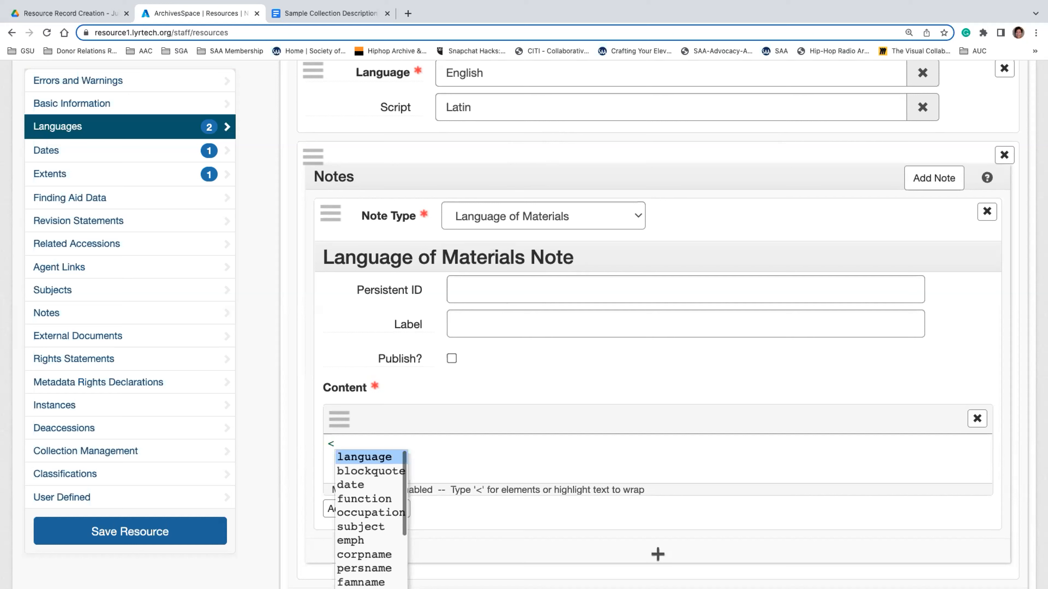
{"action": "scroll", "coordinate": [361, 556], "scroll_direction": "down", "scroll_amount": 3}
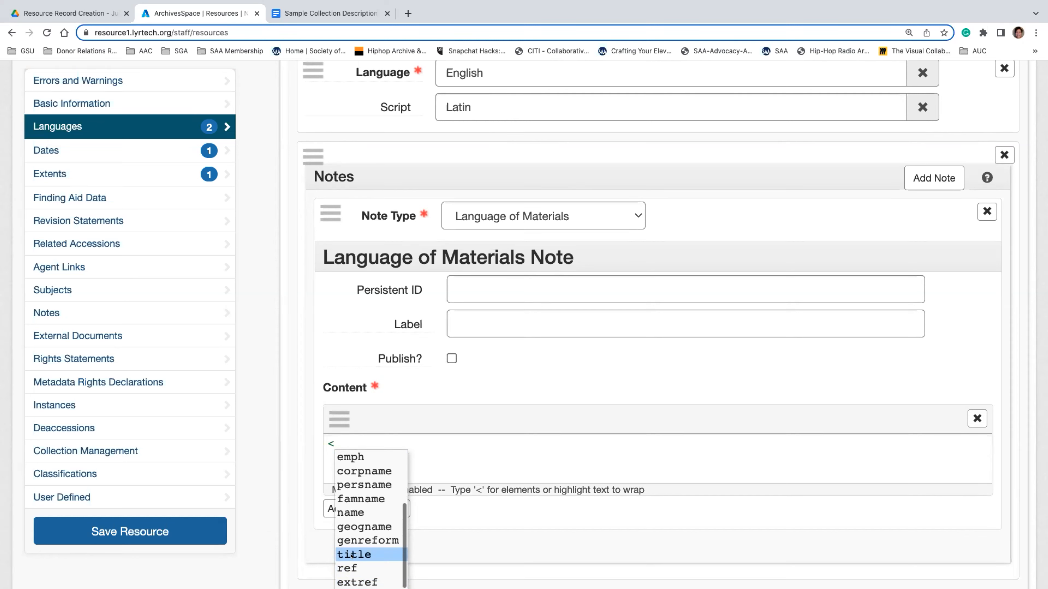
{"action": "left_click", "coordinate": [483, 460]}
{"action": "type", "text": "e"}
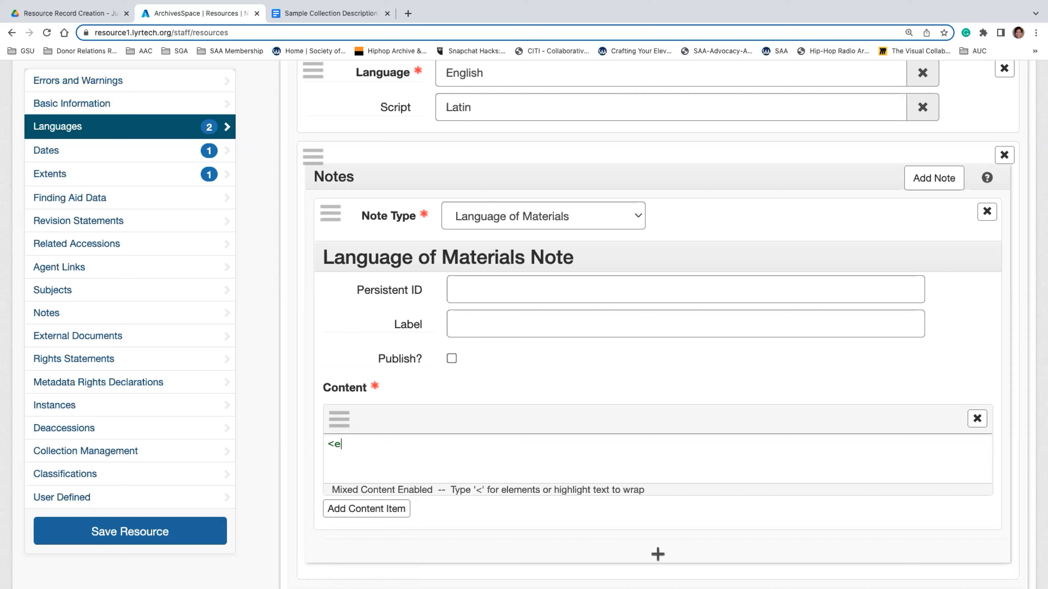
{"action": "type", "text": "mph>"}
{"action": "left_click_drag", "start_coordinate": [416, 445], "coordinate": [370, 426]}
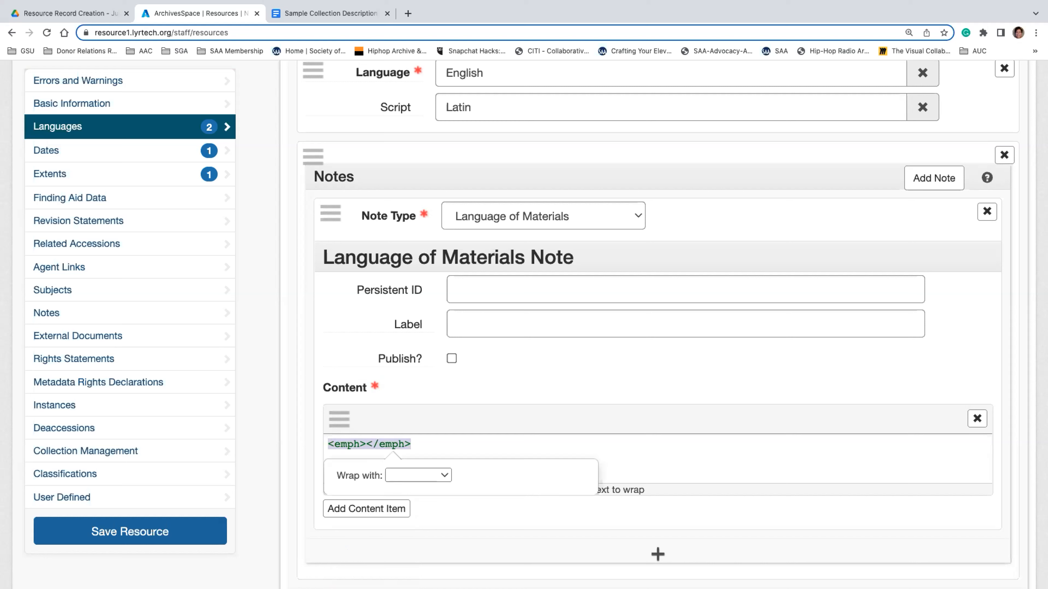
{"action": "key", "text": "BackSpace"}
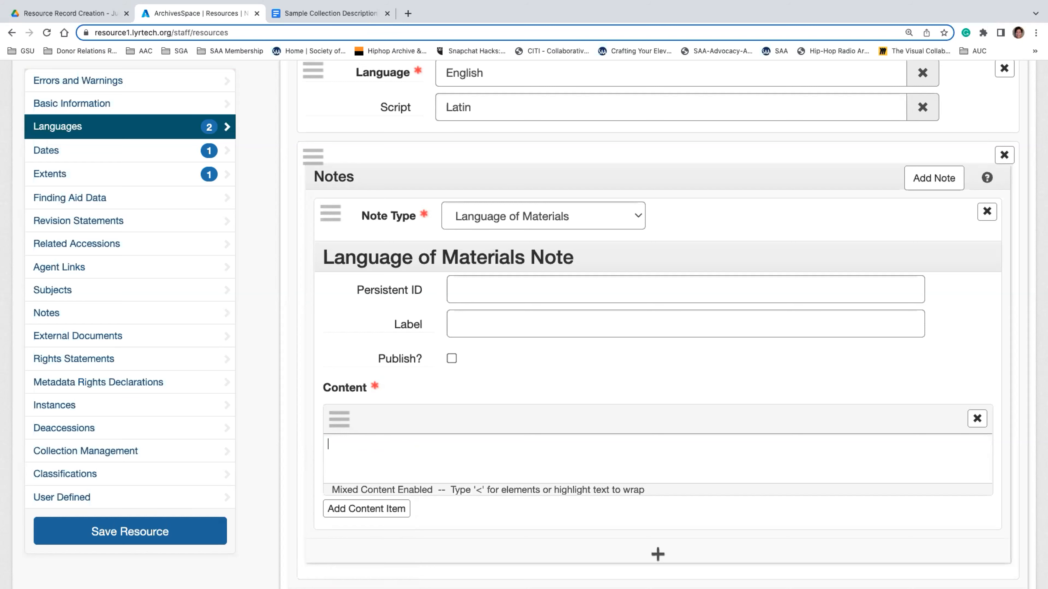
{"action": "scroll", "coordinate": [281, 485], "scroll_direction": "down", "scroll_amount": 2}
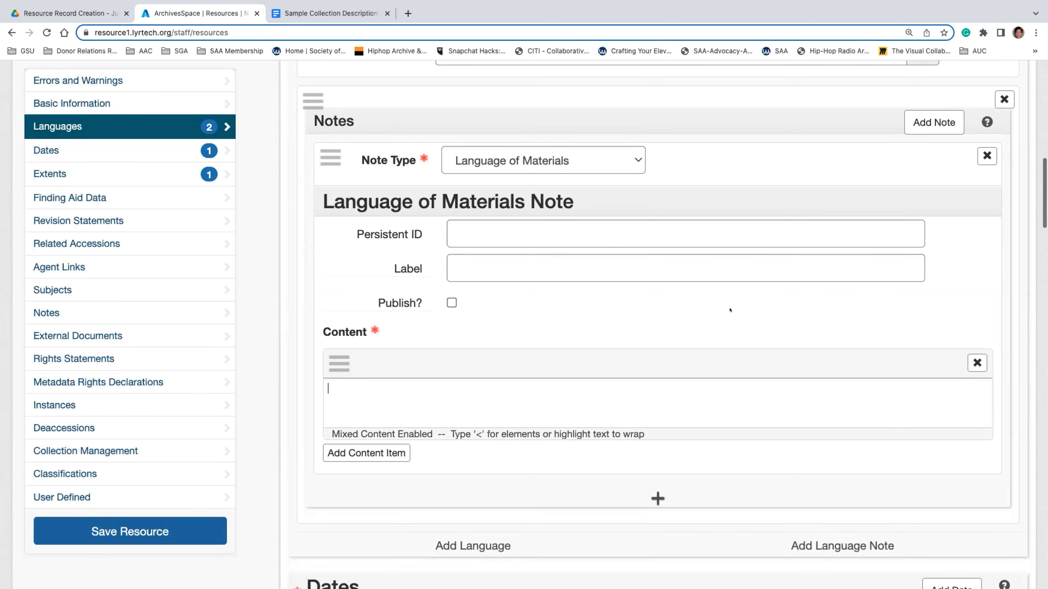
Add and remove content items in the Language of Materials note, leaving one empty item
{"action": "left_click", "coordinate": [337, 452]}
{"action": "scroll", "coordinate": [481, 458], "scroll_direction": "down", "scroll_amount": 5}
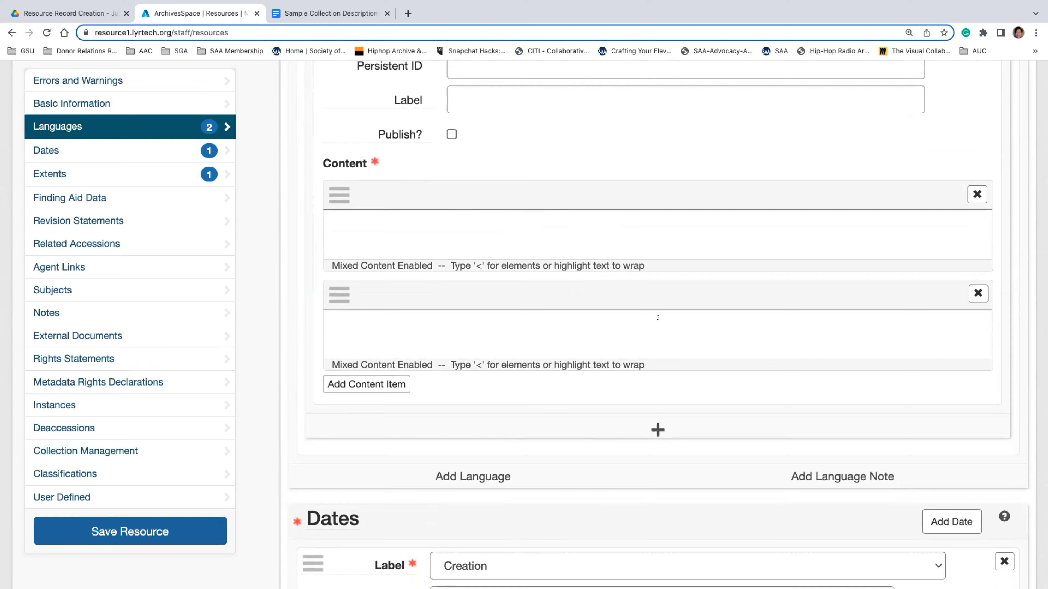
{"action": "left_click", "coordinate": [978, 293]}
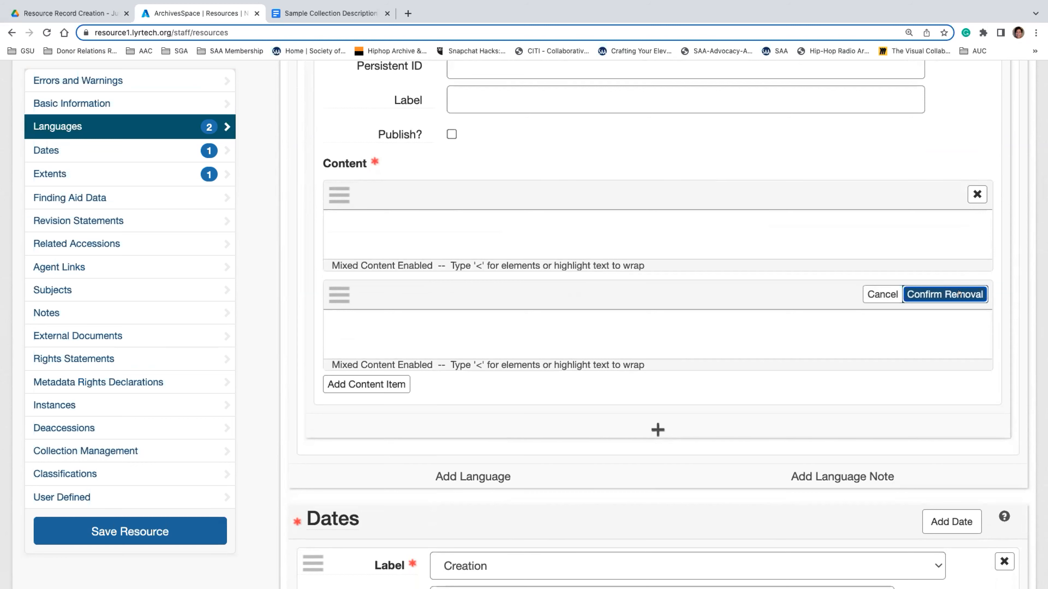
{"action": "left_click", "coordinate": [962, 292]}
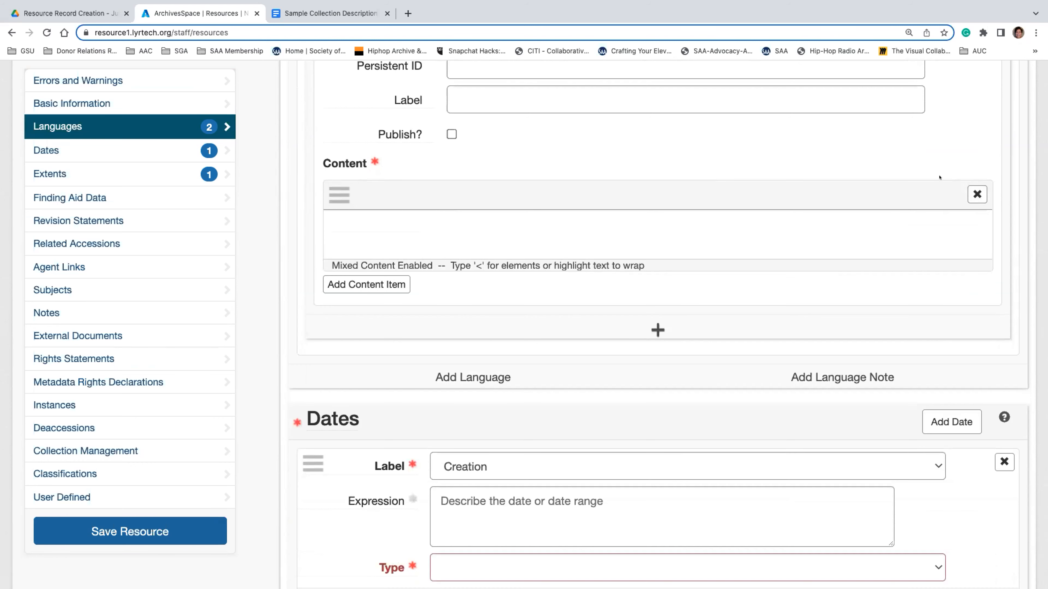
{"action": "scroll", "coordinate": [990, 289], "scroll_direction": "up", "scroll_amount": 5}
{"action": "left_click", "coordinate": [977, 352]}
{"action": "left_click", "coordinate": [978, 353]}
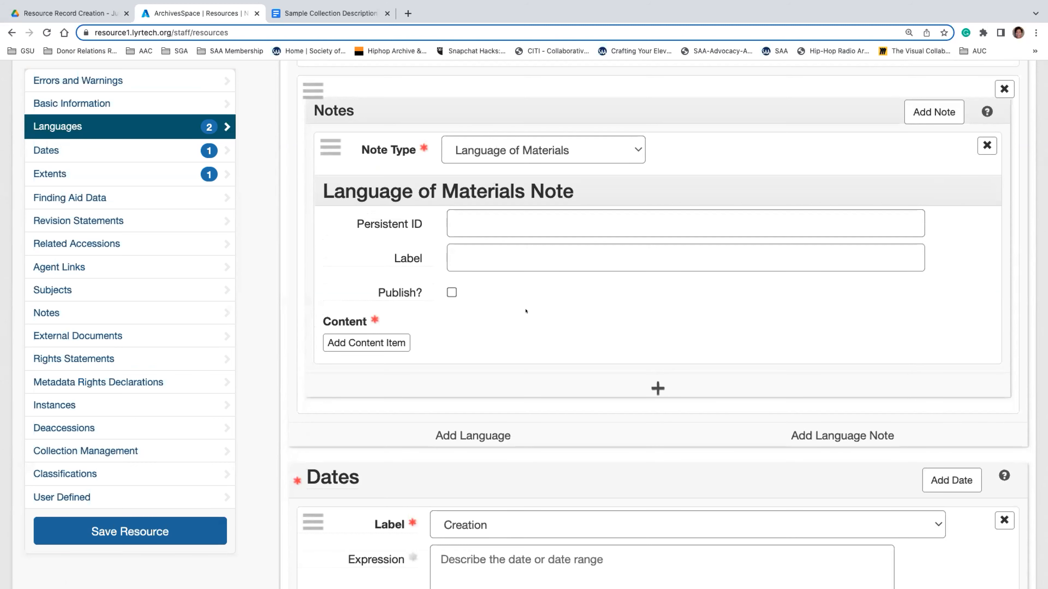
{"action": "left_click", "coordinate": [366, 342]}
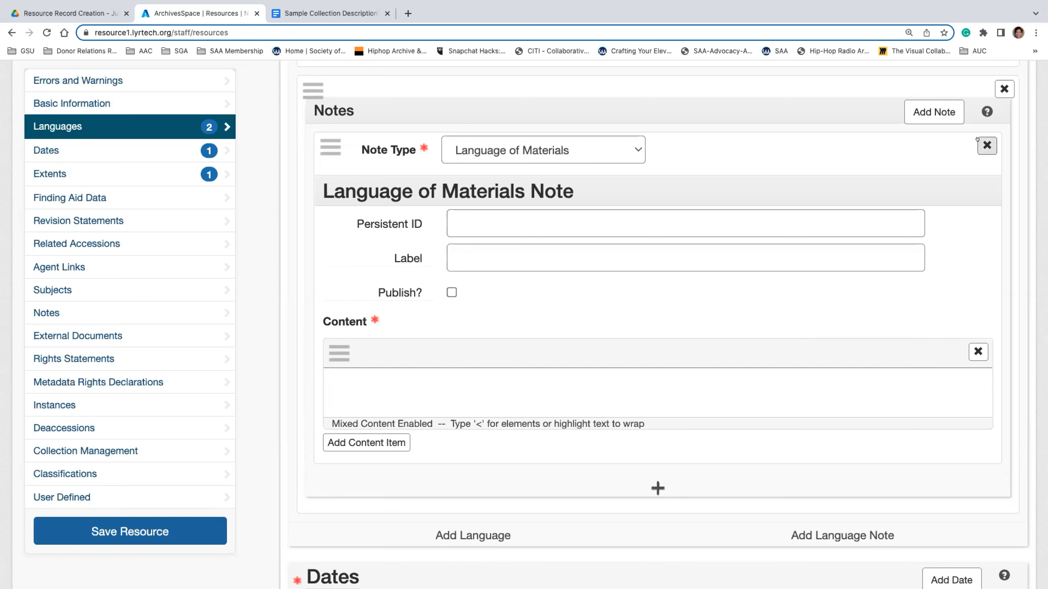
Delete the whole Language of Materials note and bring up the Sample Collection Description document
{"action": "left_click", "coordinate": [1004, 89]}
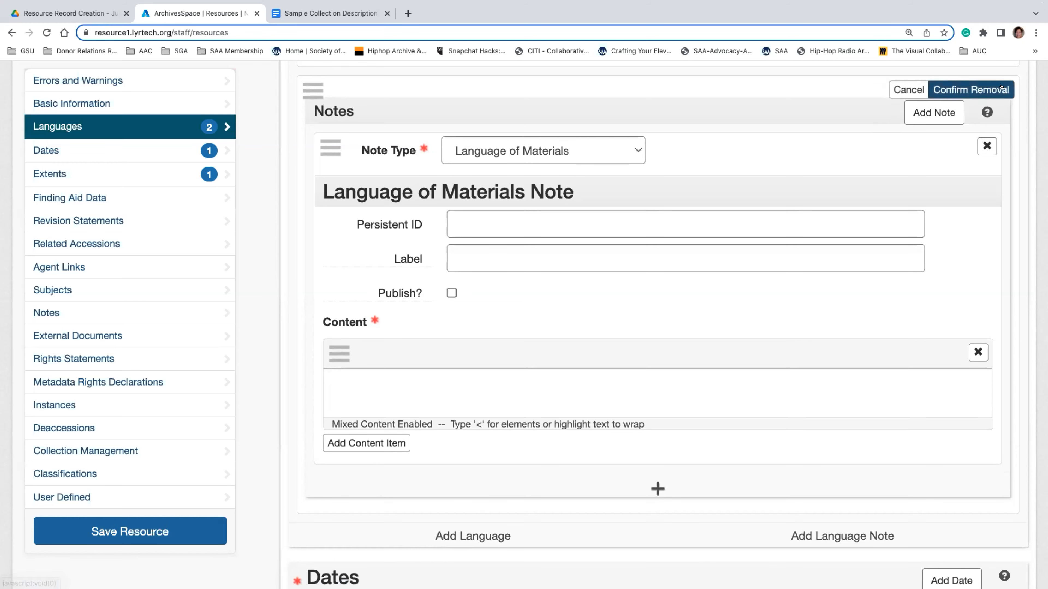
{"action": "left_click", "coordinate": [971, 90]}
{"action": "scroll", "coordinate": [747, 163], "scroll_direction": "up", "scroll_amount": 1}
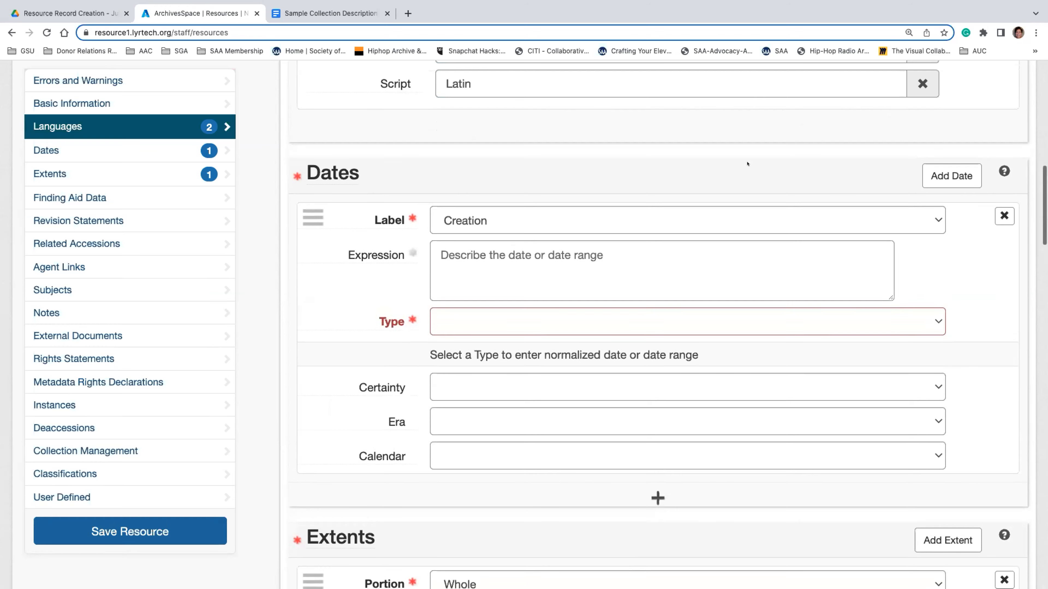
{"action": "left_click", "coordinate": [685, 242]}
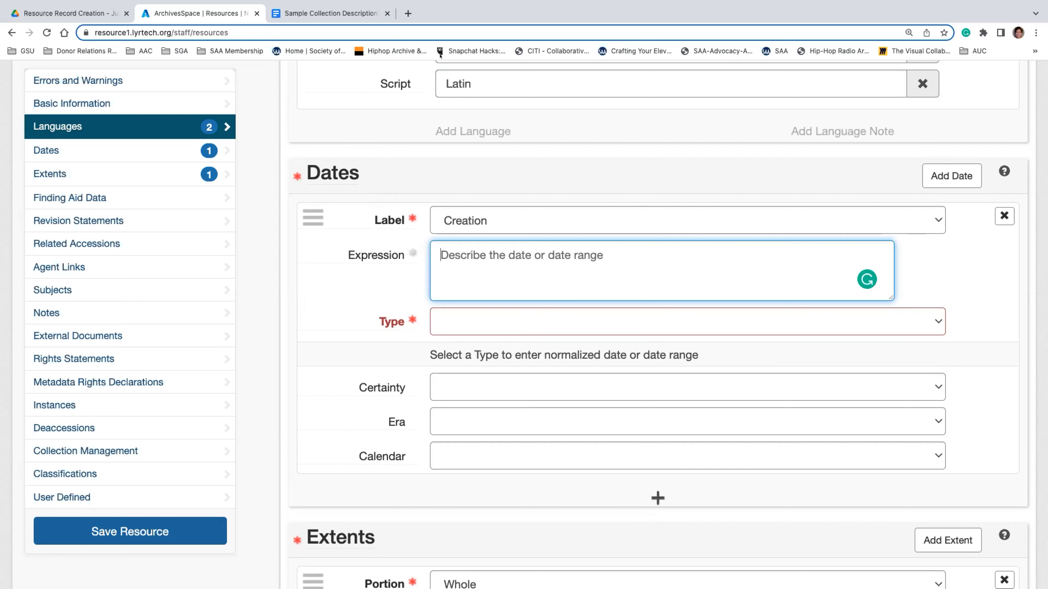
{"action": "left_click", "coordinate": [319, 13]}
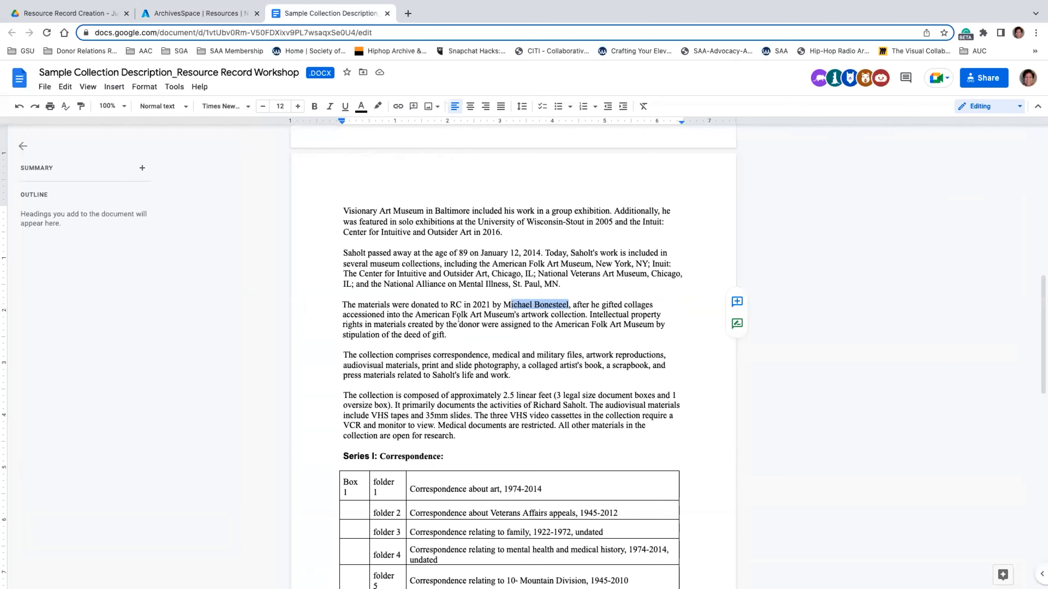
Review the series tables' dates in the sample description, then return to the ArchivesSpace Dates form
{"action": "scroll", "coordinate": [525, 373], "scroll_direction": "down", "scroll_amount": 1}
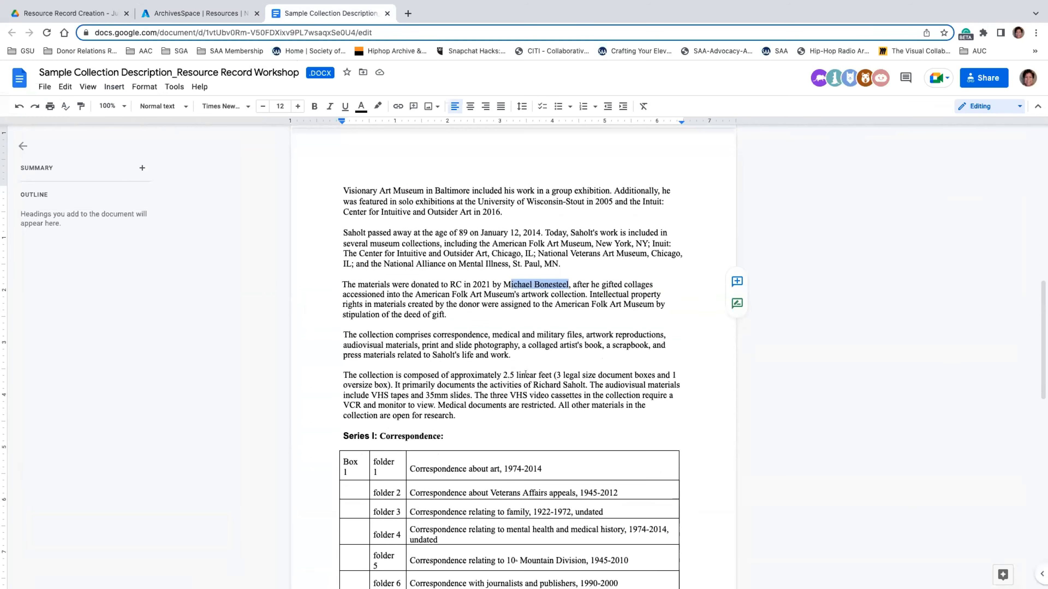
{"action": "scroll", "coordinate": [526, 373], "scroll_direction": "down", "scroll_amount": 1}
{"action": "scroll", "coordinate": [526, 373], "scroll_direction": "down", "scroll_amount": 6}
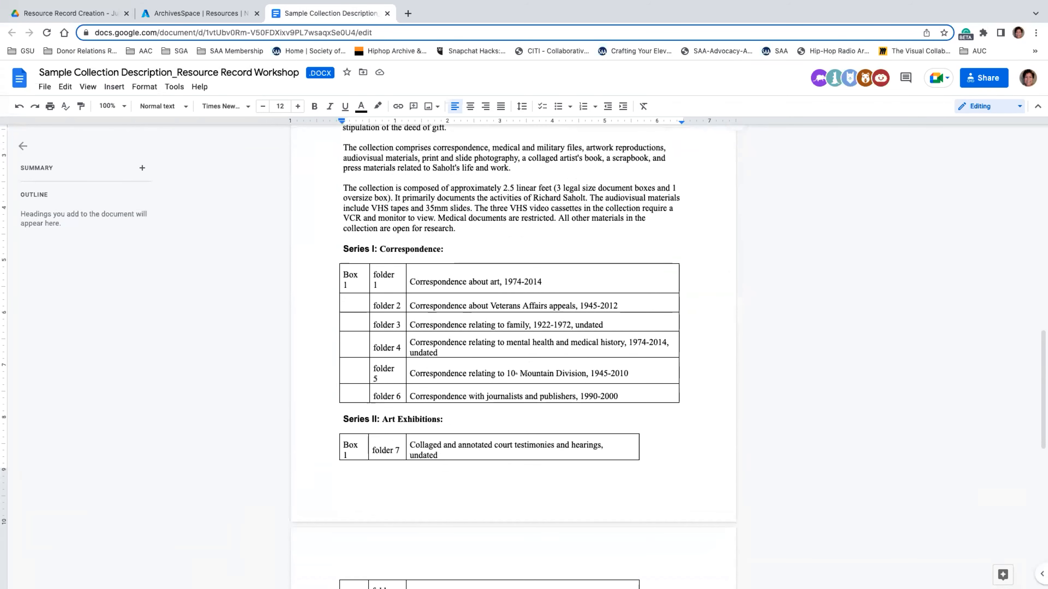
{"action": "scroll", "coordinate": [525, 373], "scroll_direction": "down", "scroll_amount": 2}
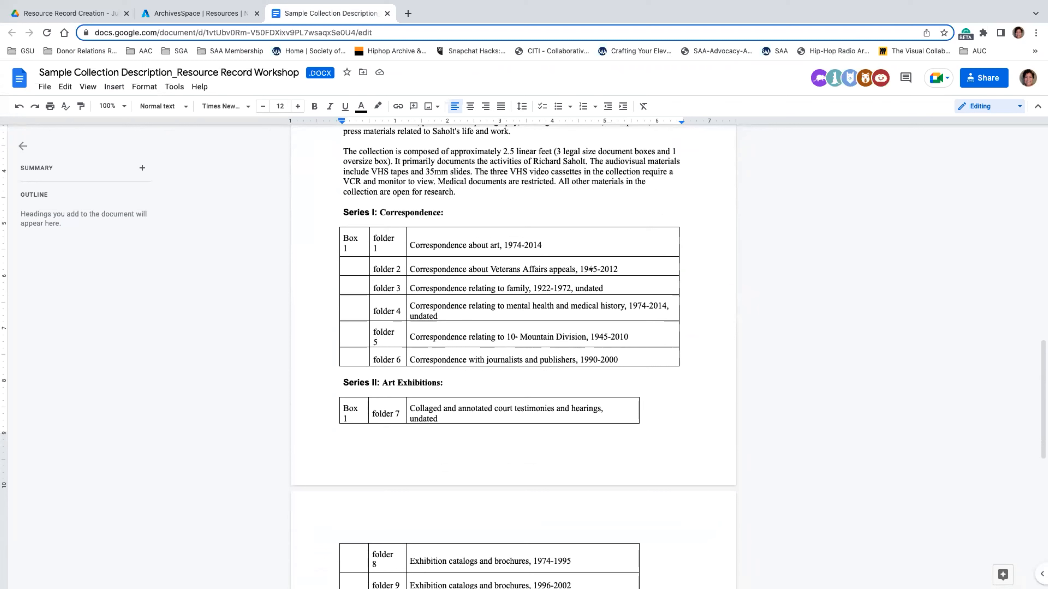
{"action": "scroll", "coordinate": [643, 380], "scroll_direction": "down", "scroll_amount": 3}
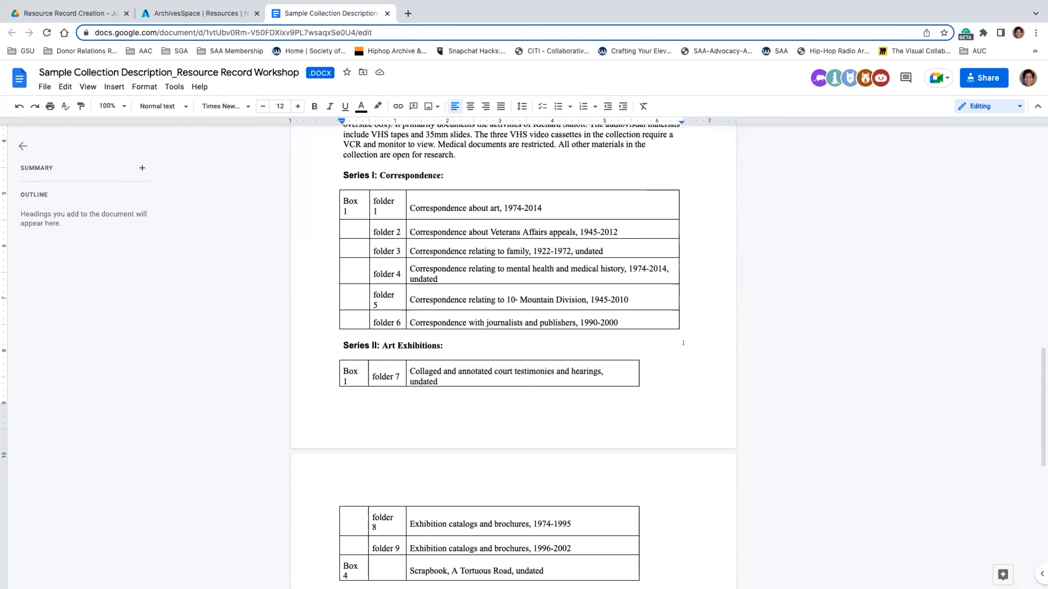
{"action": "scroll", "coordinate": [605, 417], "scroll_direction": "down", "scroll_amount": 8}
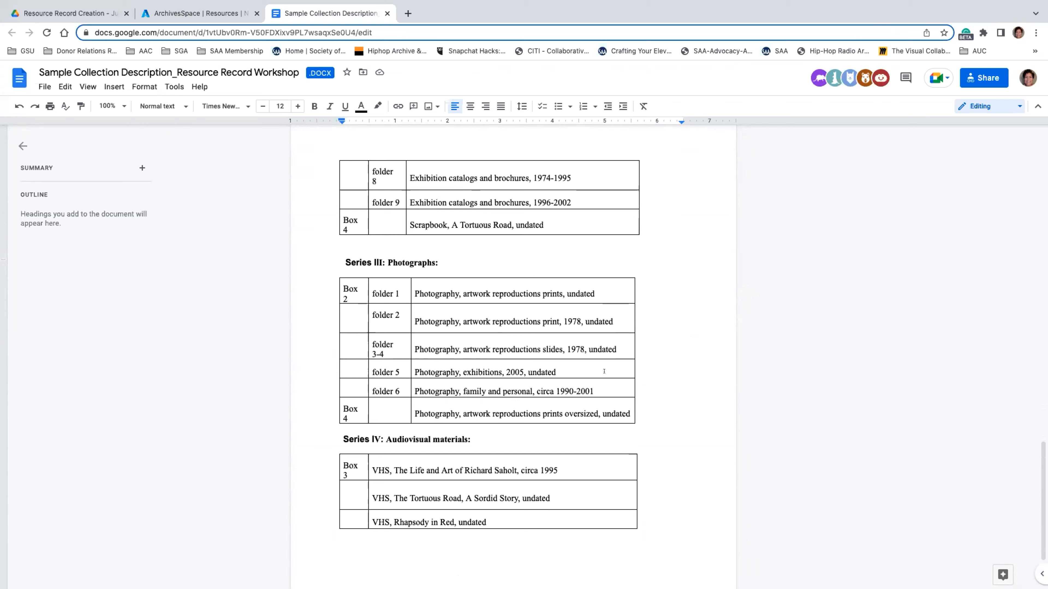
{"action": "scroll", "coordinate": [604, 372], "scroll_direction": "up", "scroll_amount": 10}
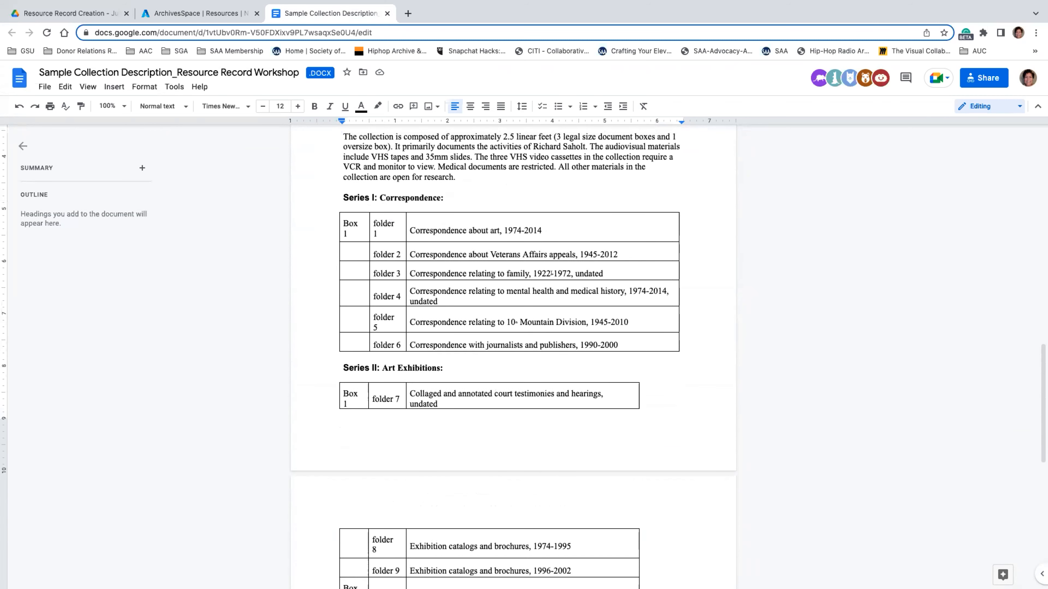
{"action": "scroll", "coordinate": [624, 345], "scroll_direction": "down", "scroll_amount": 5}
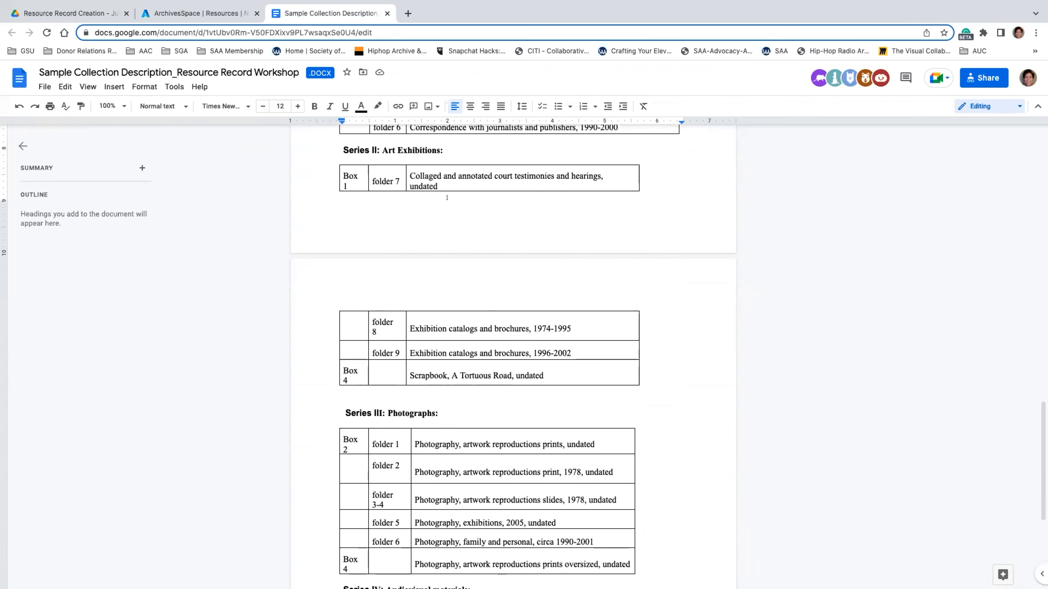
{"action": "left_click", "coordinate": [198, 13]}
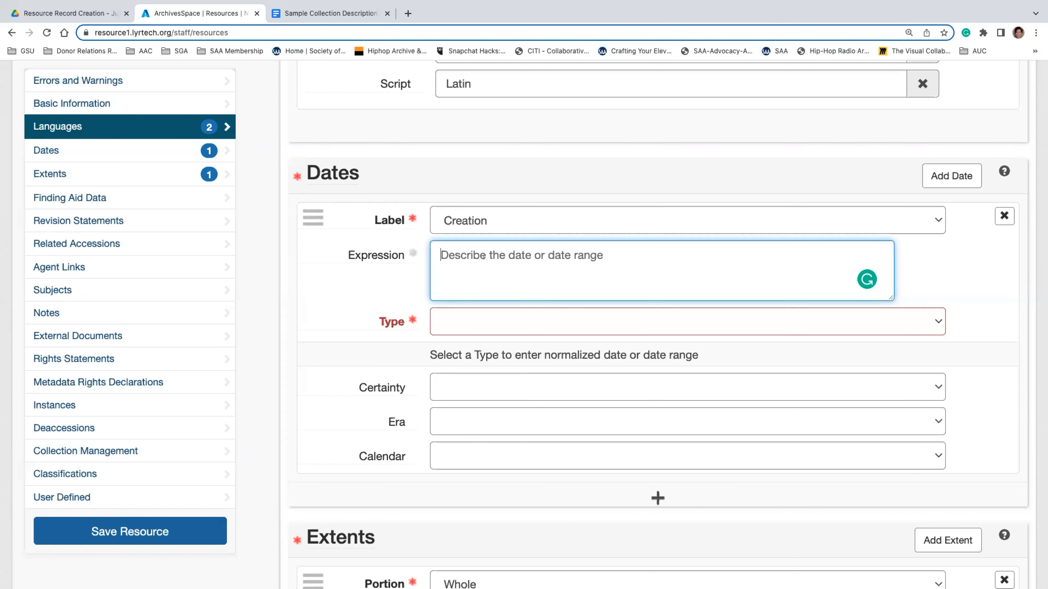
Give the creation date the expression 1922-2014 and the type Inclusive Dates
{"action": "type", "text": "19"}
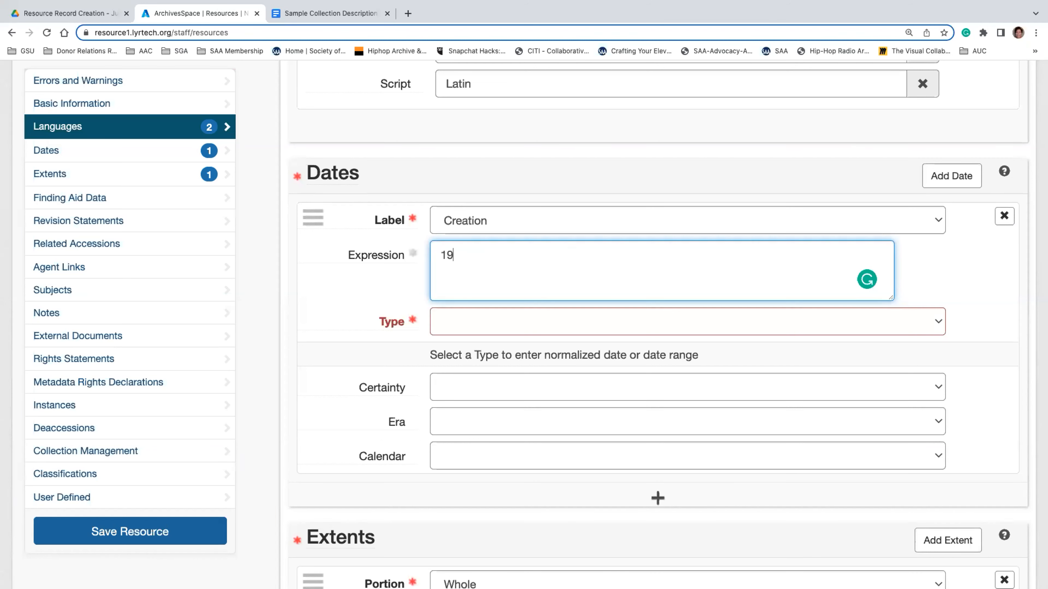
{"action": "type", "text": "22-2014"}
{"action": "left_click", "coordinate": [493, 321]}
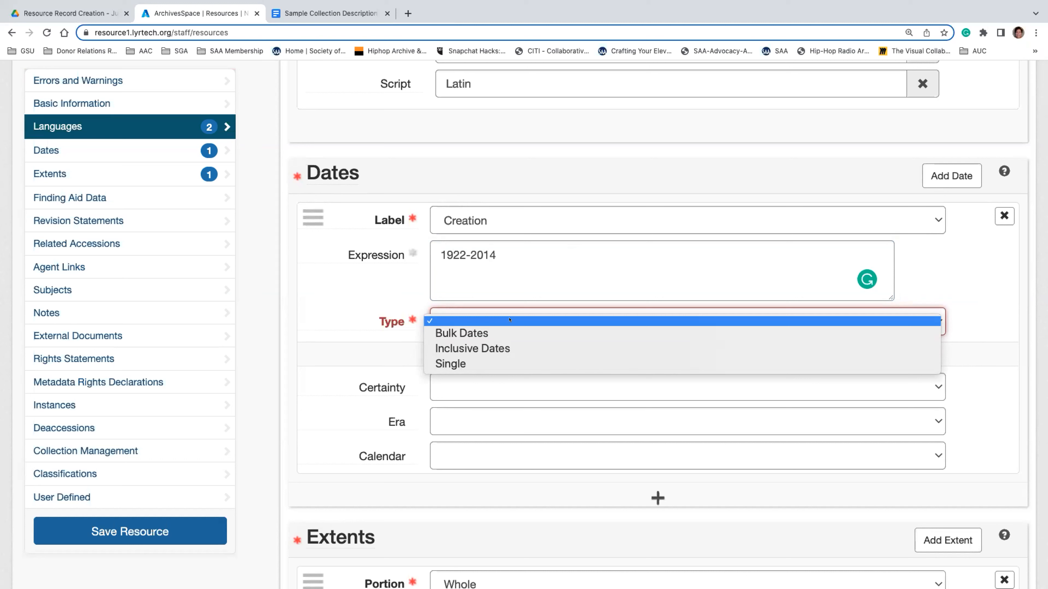
{"action": "left_click", "coordinate": [491, 349]}
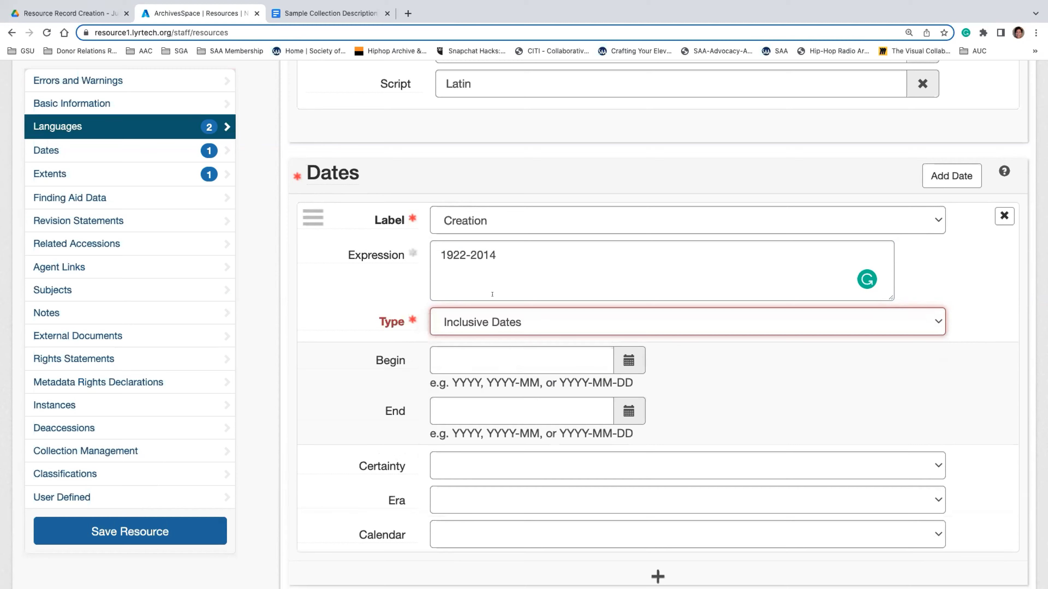
{"action": "mouse_move", "coordinate": [407, 253]}
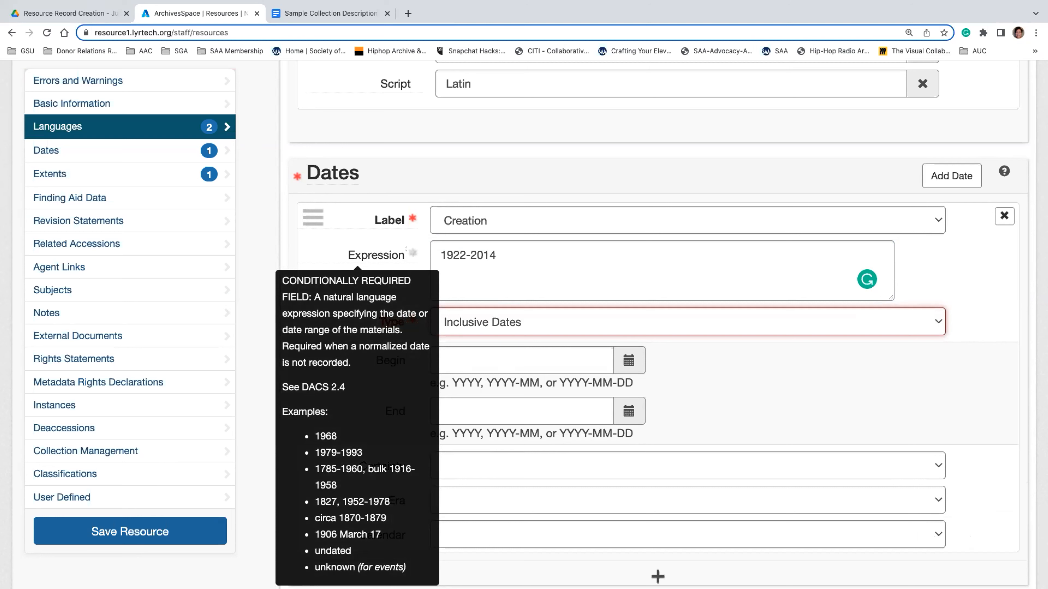
{"action": "left_click", "coordinate": [526, 353]}
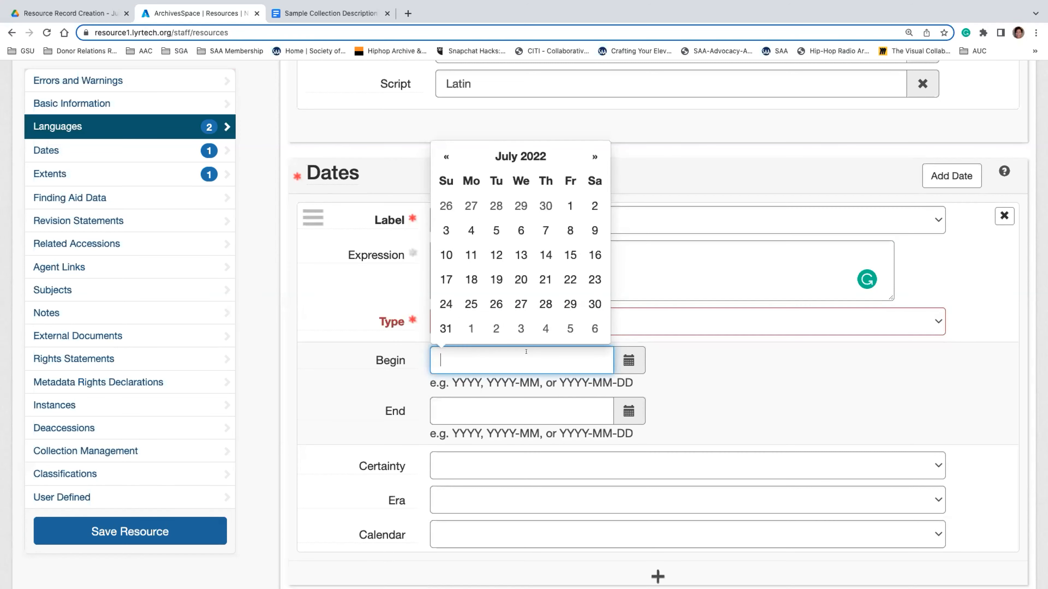
{"action": "left_click", "coordinate": [659, 319]}
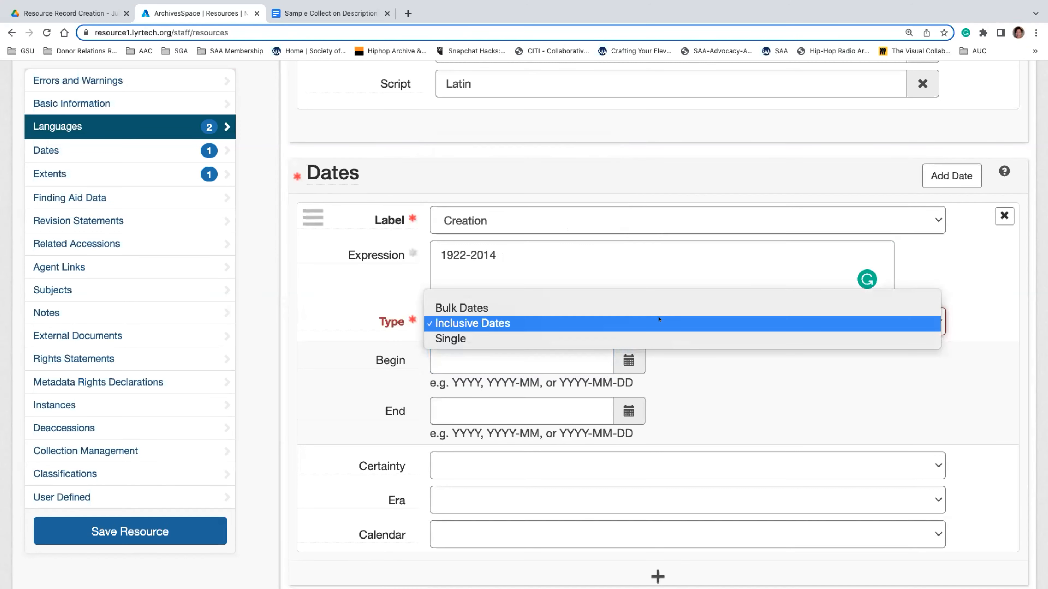
{"action": "left_click", "coordinate": [659, 323]}
{"action": "left_click_drag", "start_coordinate": [512, 255], "coordinate": [406, 251]}
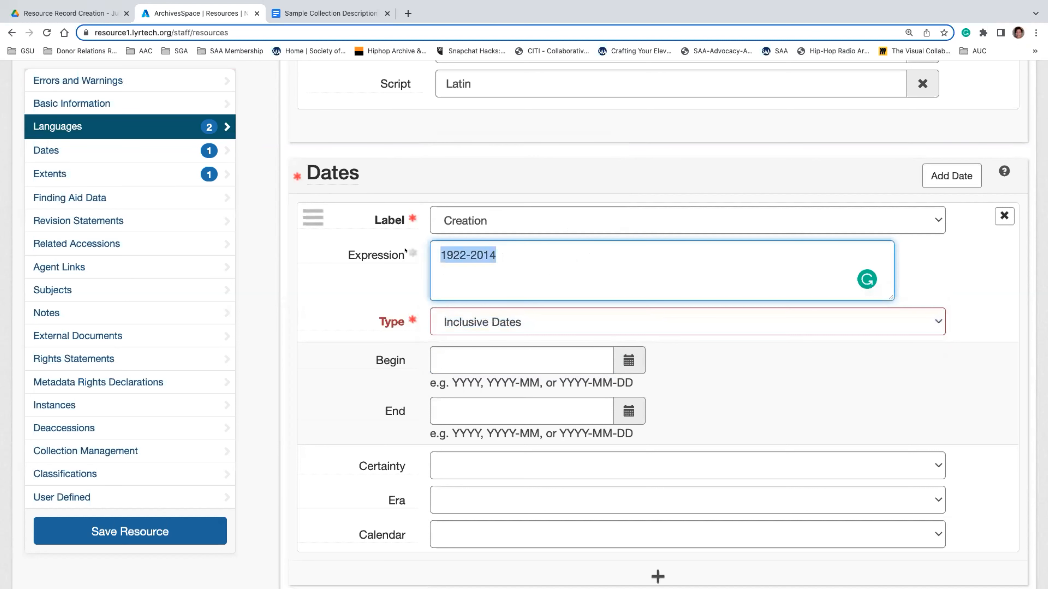
Re-enter the 1922-2014 expression and fill in Begin 1922 and End 2014
{"action": "key", "text": "BackSpace"}
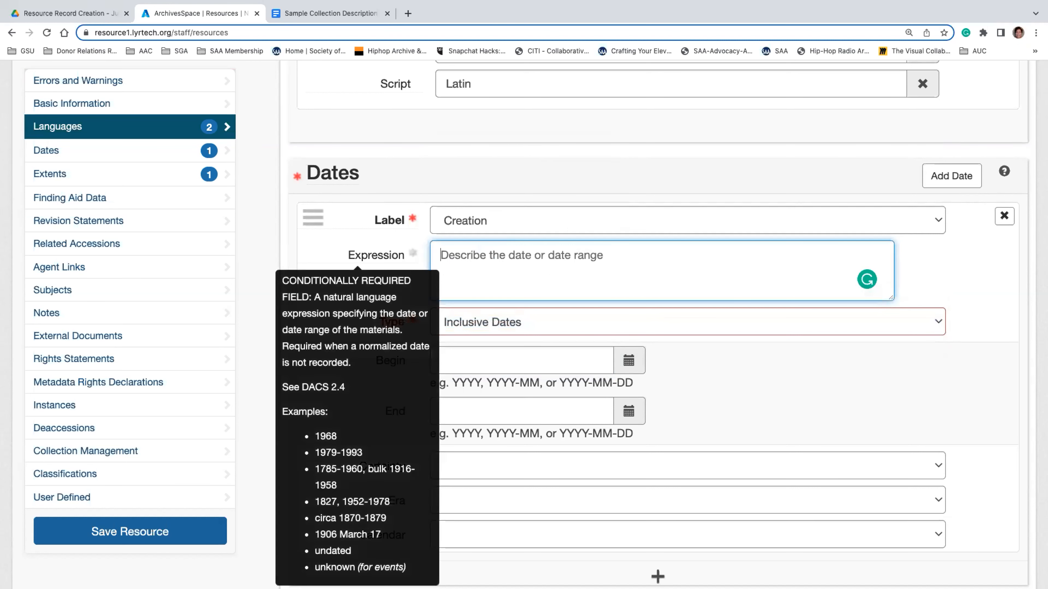
{"action": "left_click", "coordinate": [494, 364]}
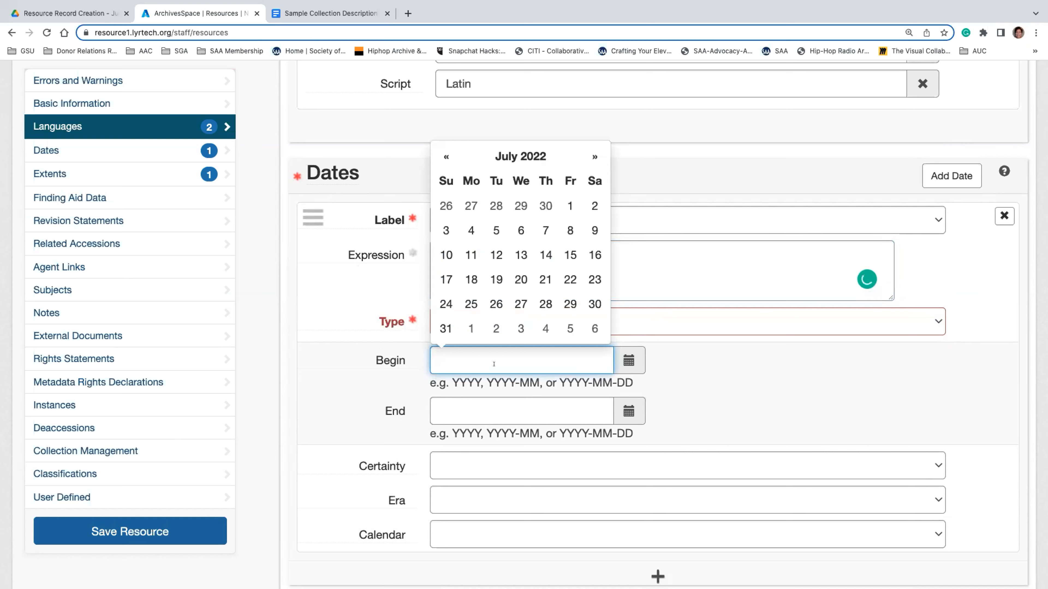
{"action": "key", "text": "Escape"}
{"action": "left_click", "coordinate": [659, 277]}
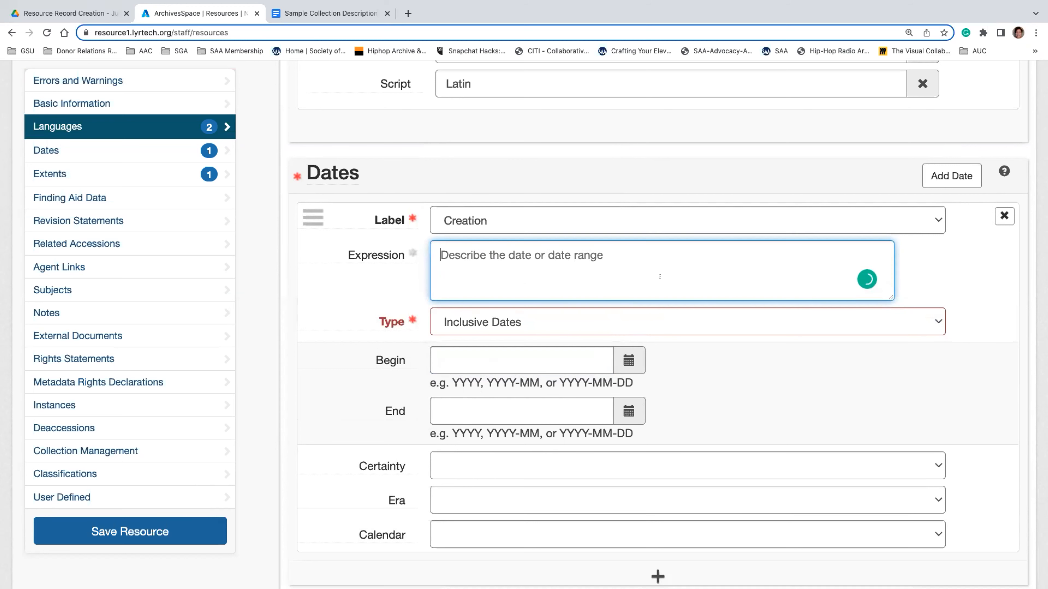
{"action": "type", "text": "1922-2014"}
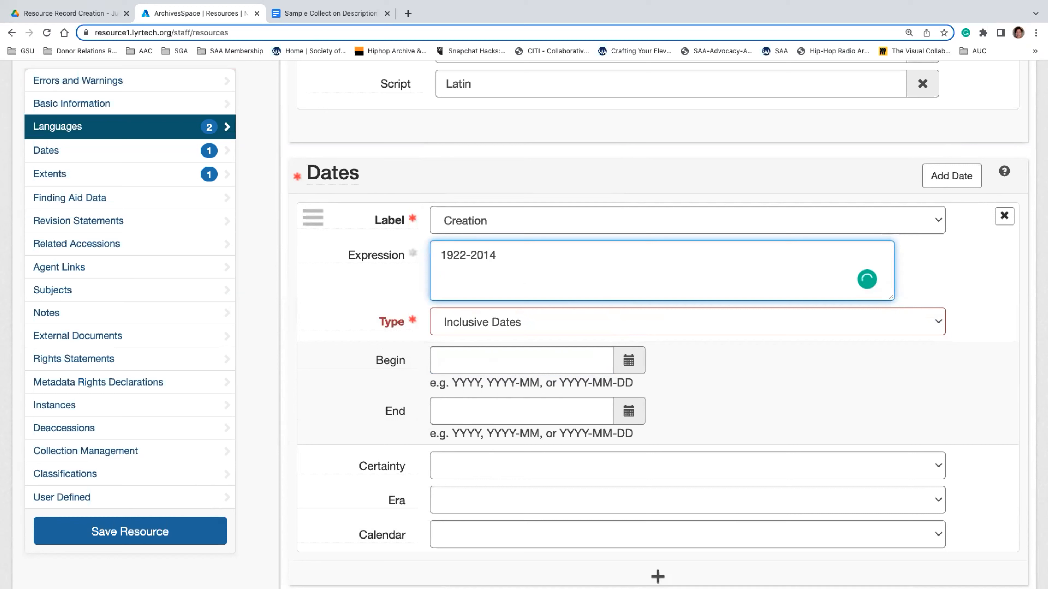
{"action": "left_click", "coordinate": [524, 362]}
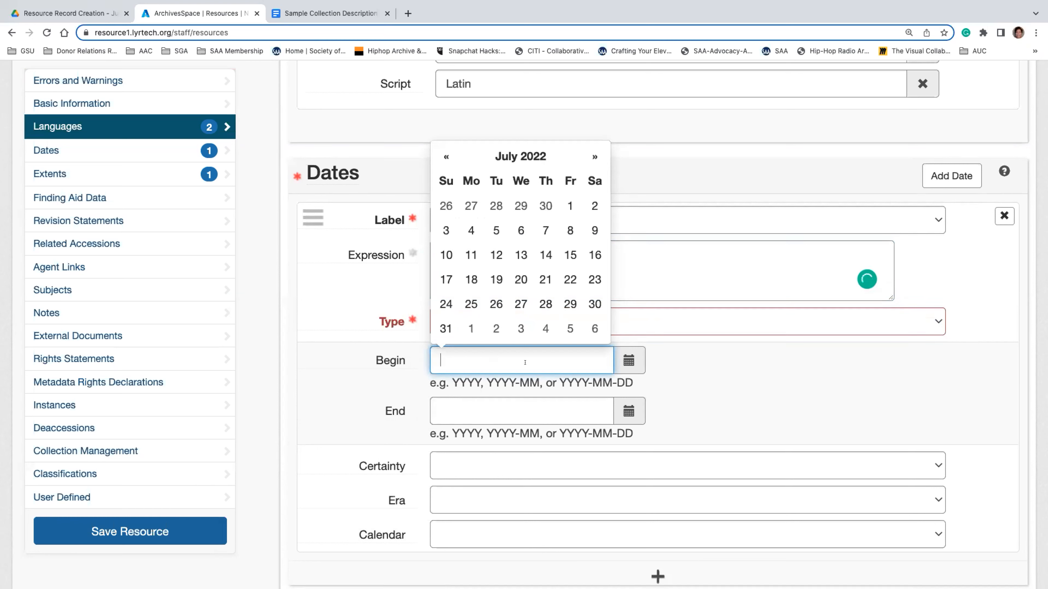
{"action": "type", "text": "1922"}
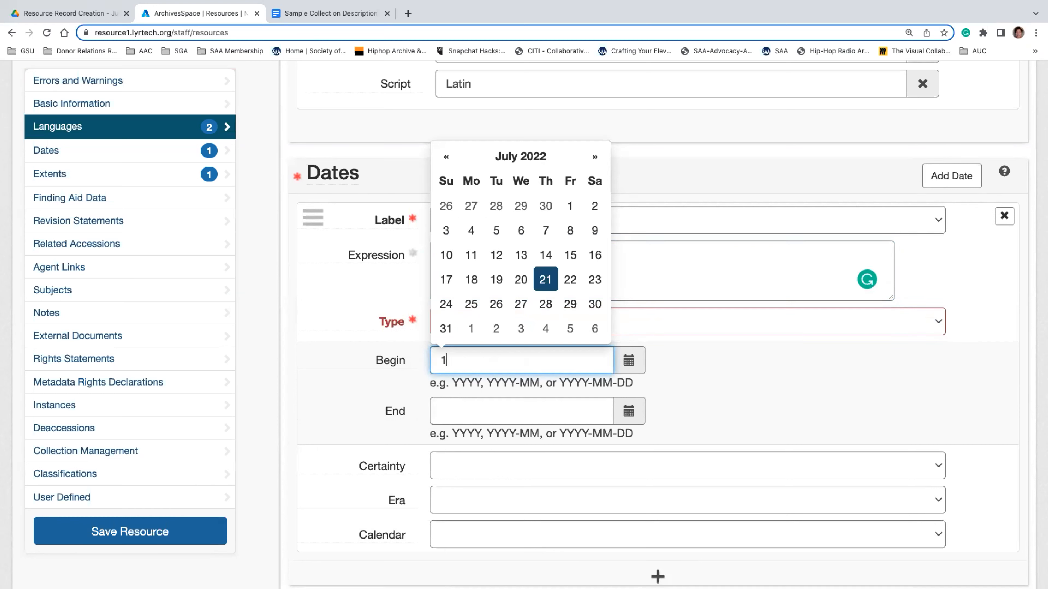
{"action": "left_click", "coordinate": [465, 408]}
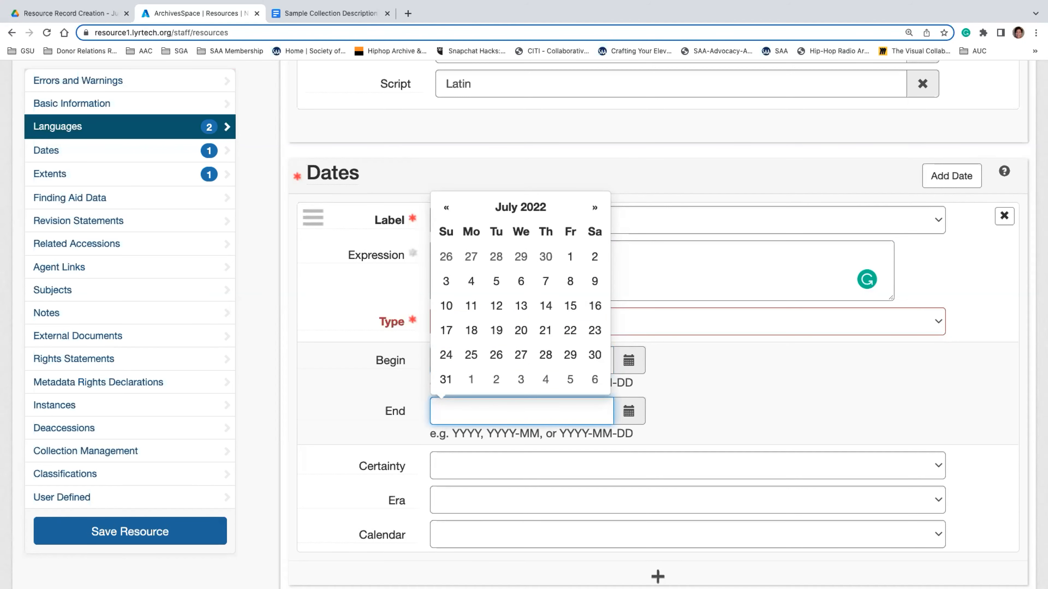
{"action": "type", "text": "2014"}
{"action": "left_click", "coordinate": [736, 425]}
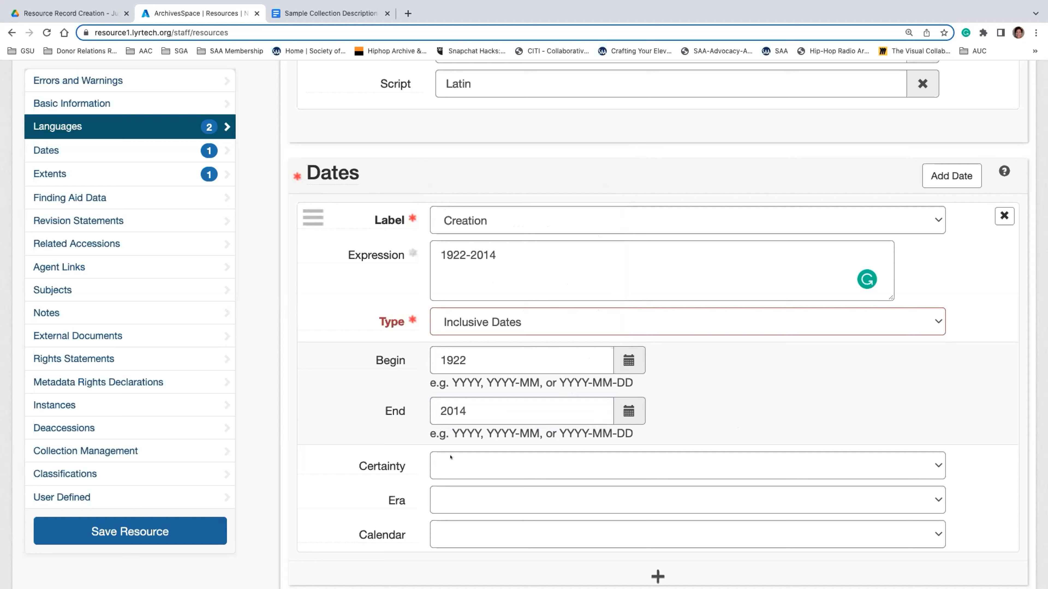
{"action": "scroll", "coordinate": [450, 457], "scroll_direction": "down", "scroll_amount": 4}
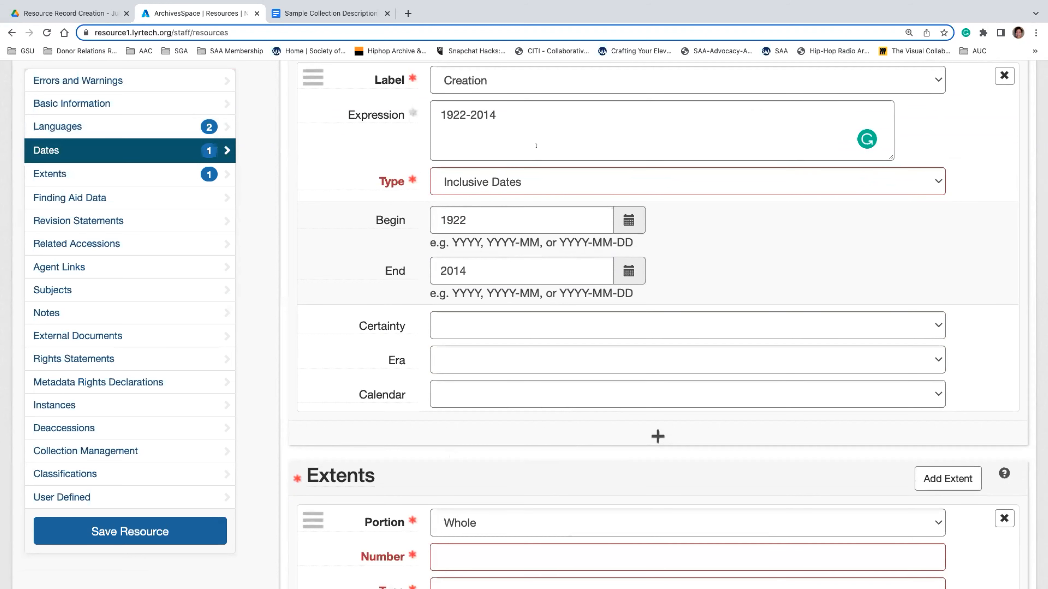
{"action": "scroll", "coordinate": [788, 302], "scroll_direction": "down", "scroll_amount": 1}
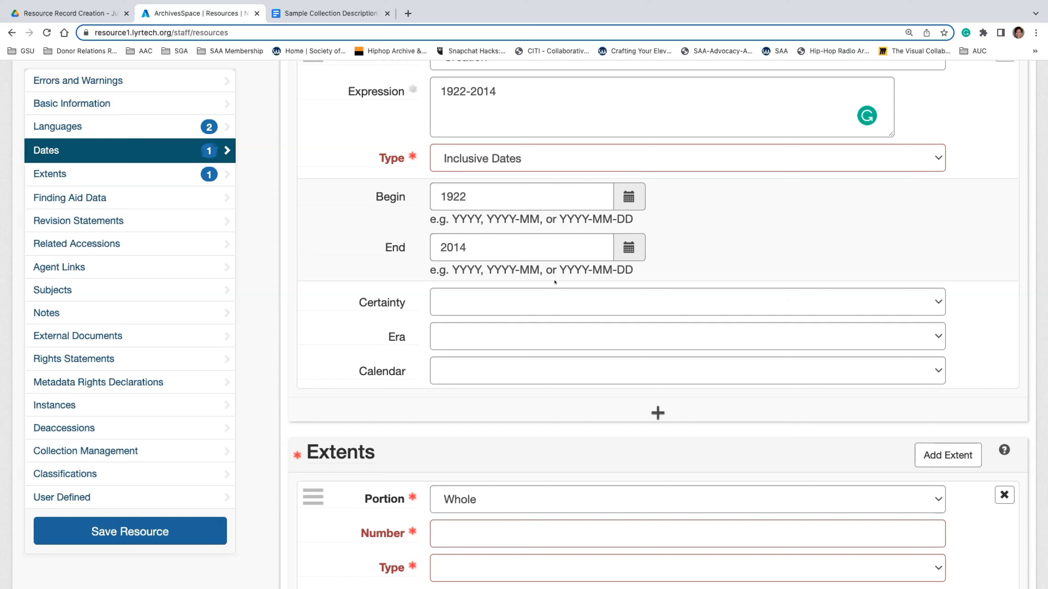
{"action": "left_click", "coordinate": [525, 300]}
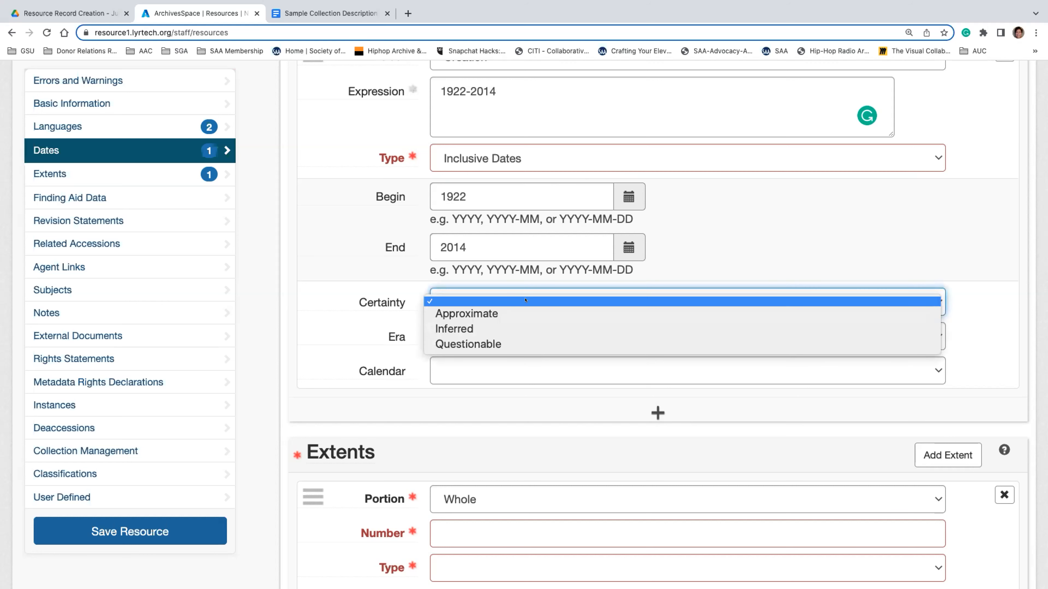
{"action": "left_click", "coordinate": [693, 273]}
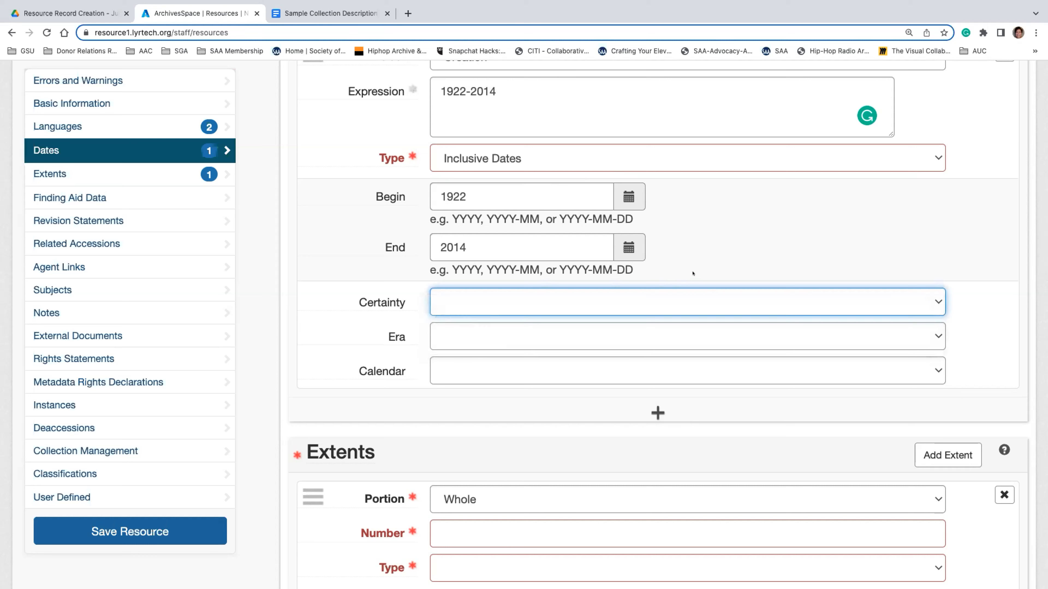
{"action": "left_click", "coordinate": [560, 328]}
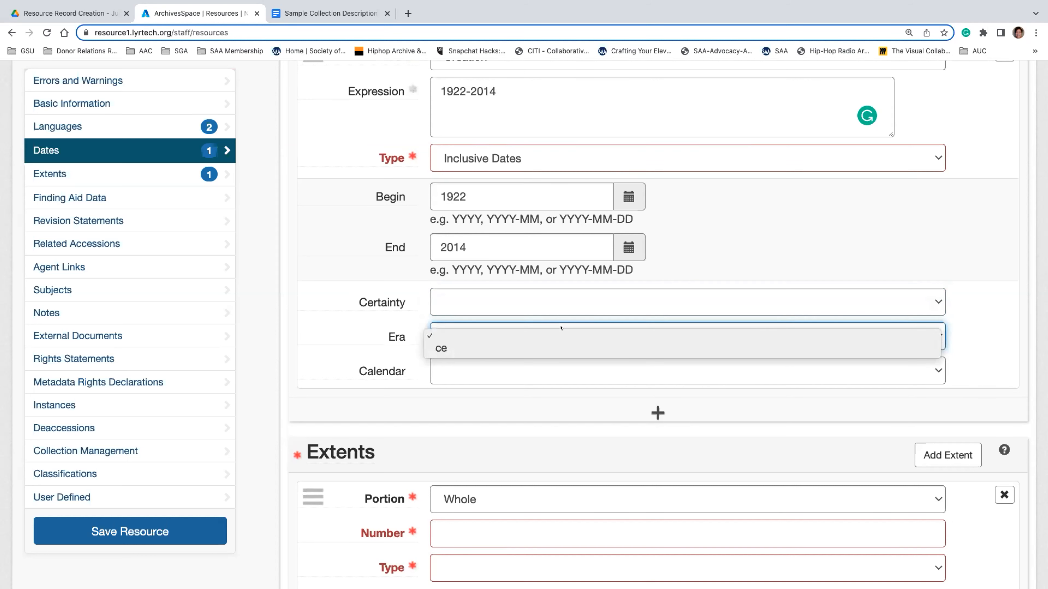
{"action": "left_click", "coordinate": [491, 378]}
{"action": "left_click", "coordinate": [465, 363]}
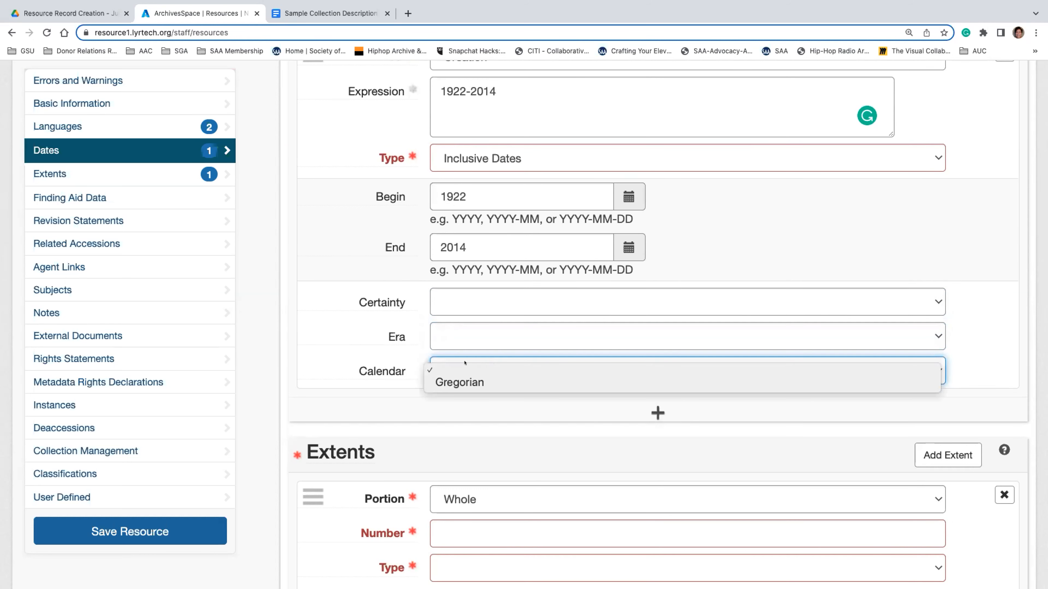
{"action": "left_click", "coordinate": [390, 338]}
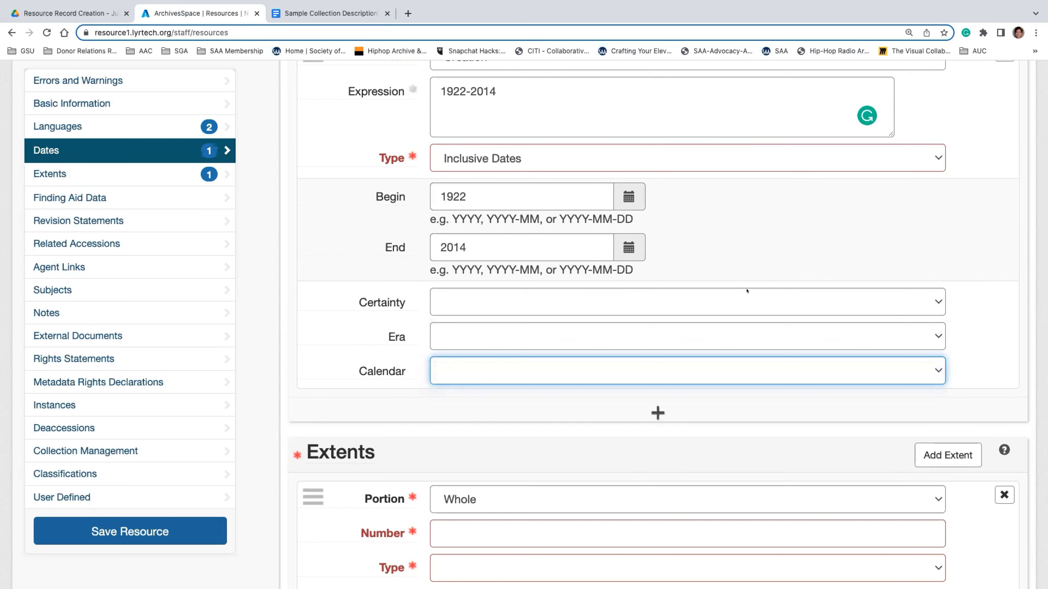
{"action": "scroll", "coordinate": [726, 233], "scroll_direction": "up", "scroll_amount": 3}
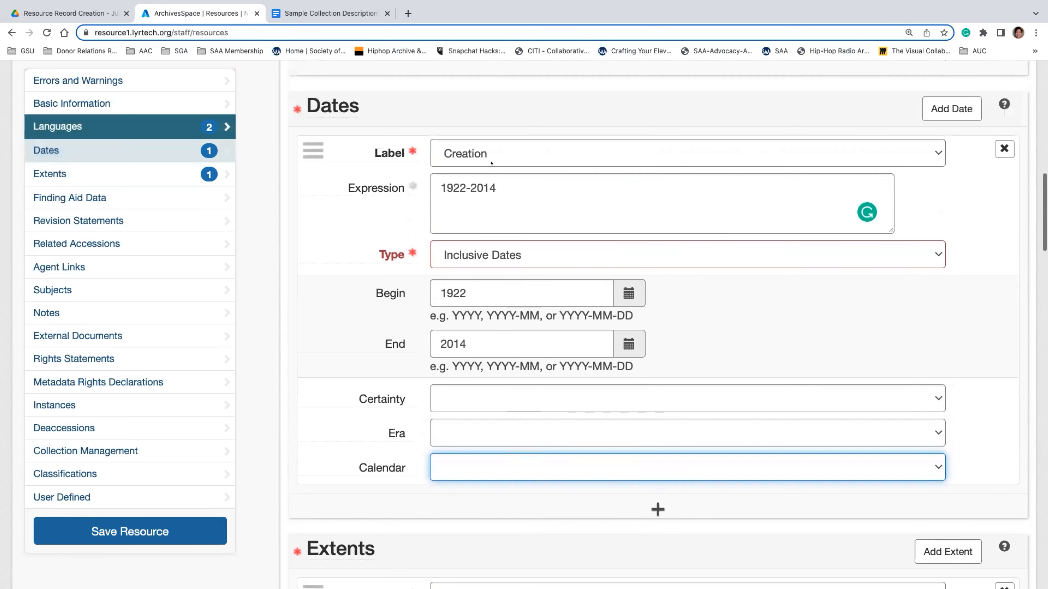
{"action": "left_click", "coordinate": [440, 179]}
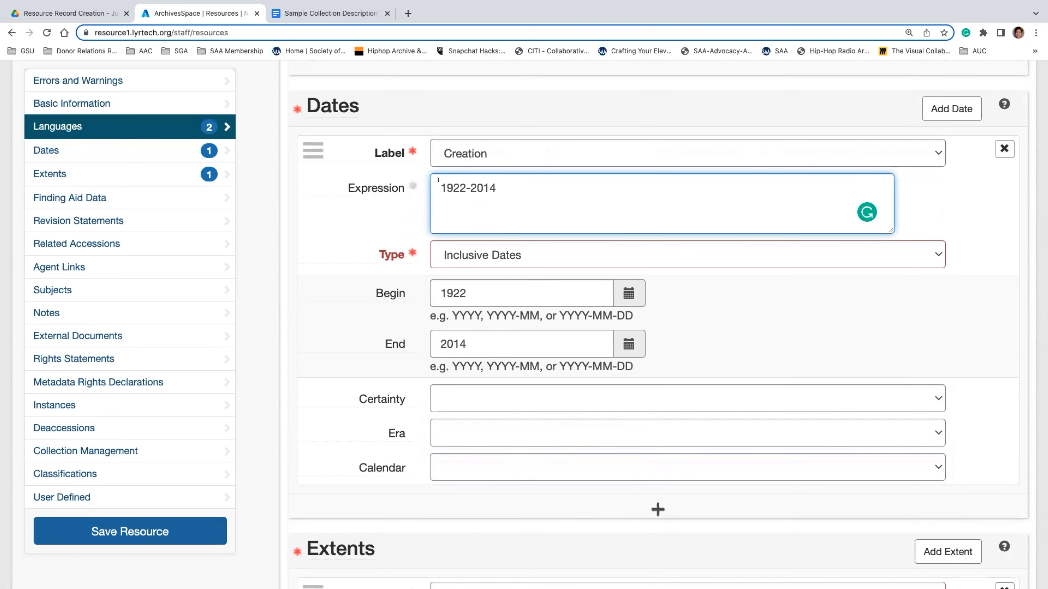
{"action": "type", "text": "circa"}
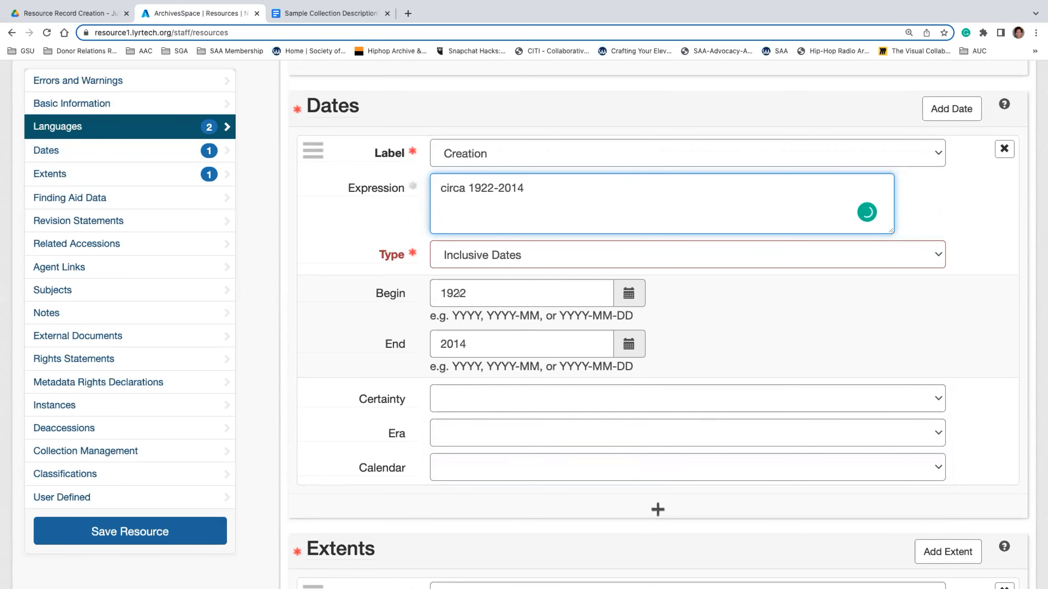
{"action": "left_click", "coordinate": [474, 291]}
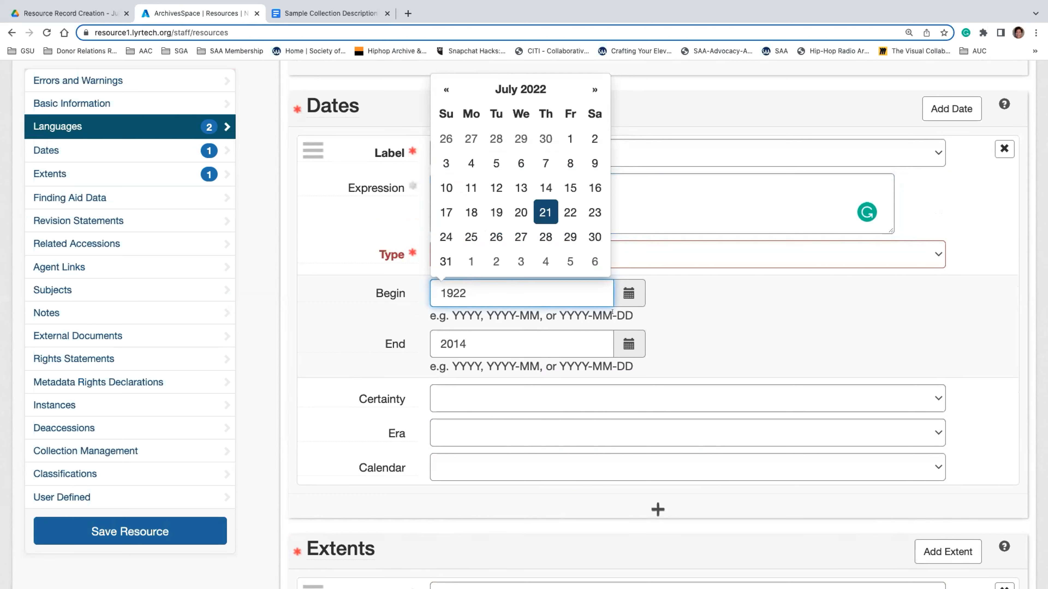
{"action": "left_click", "coordinate": [691, 311]}
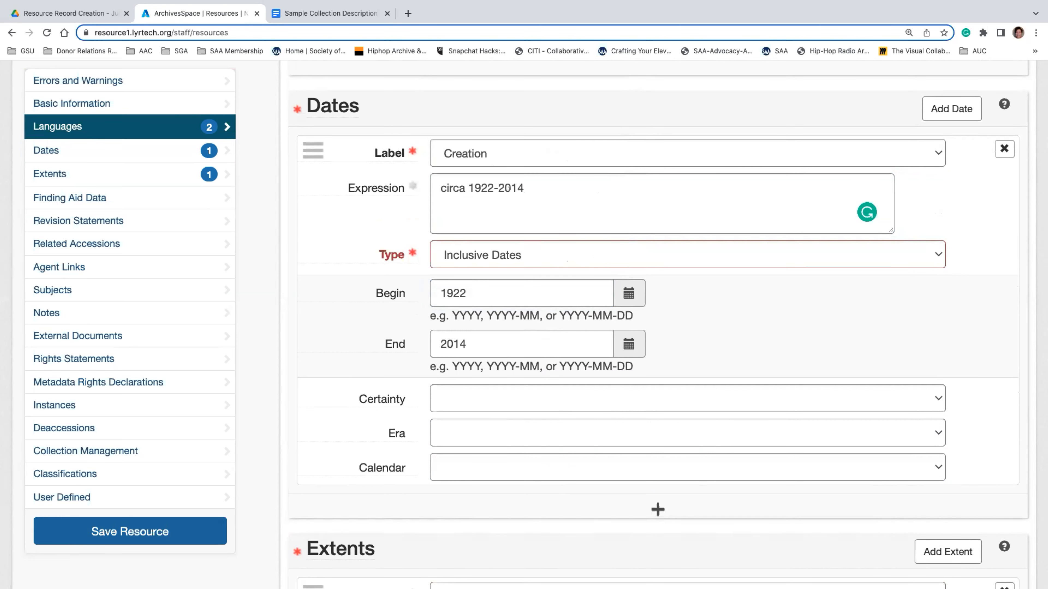
{"action": "double_click", "coordinate": [453, 188]}
{"action": "key", "text": "BackSpace"}
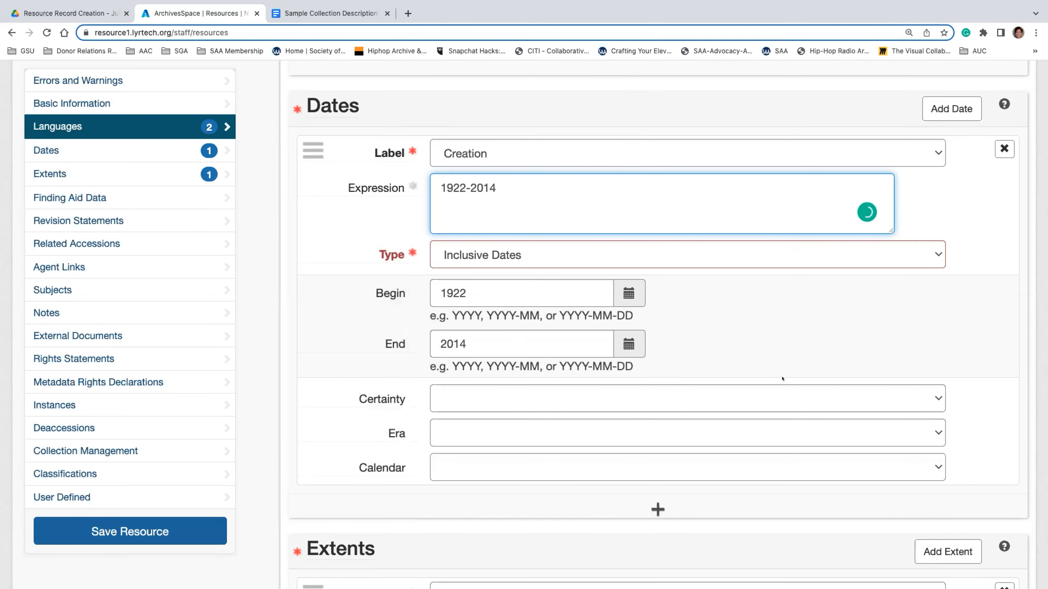
{"action": "scroll", "coordinate": [781, 372], "scroll_direction": "down", "scroll_amount": 8}
Set the extent's portion to Part, number 25 and type Gigabytes
{"action": "scroll", "coordinate": [781, 372], "scroll_direction": "down", "scroll_amount": 3}
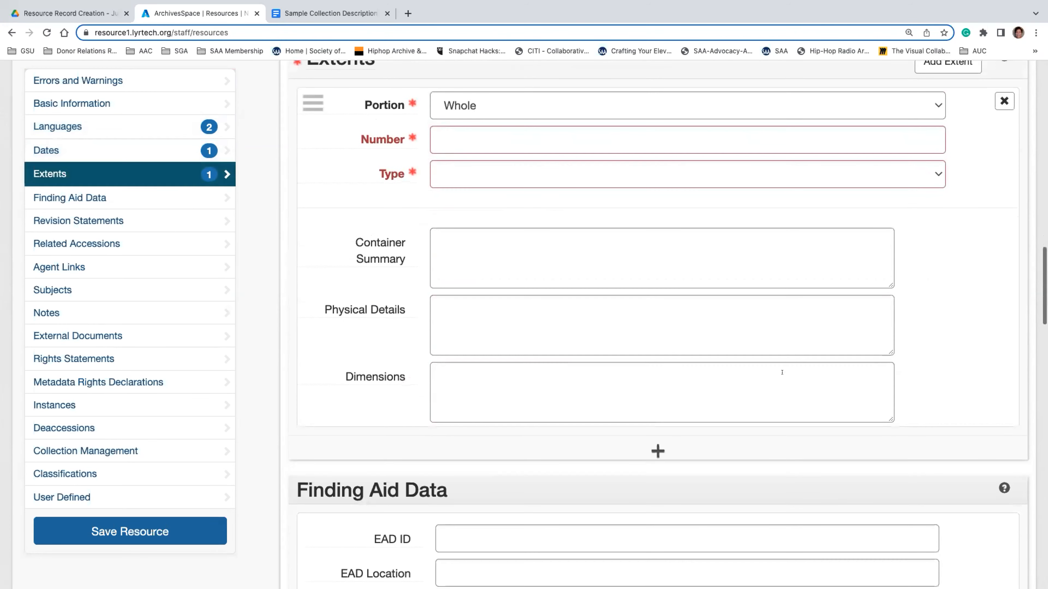
{"action": "scroll", "coordinate": [633, 230], "scroll_direction": "up", "scroll_amount": 2}
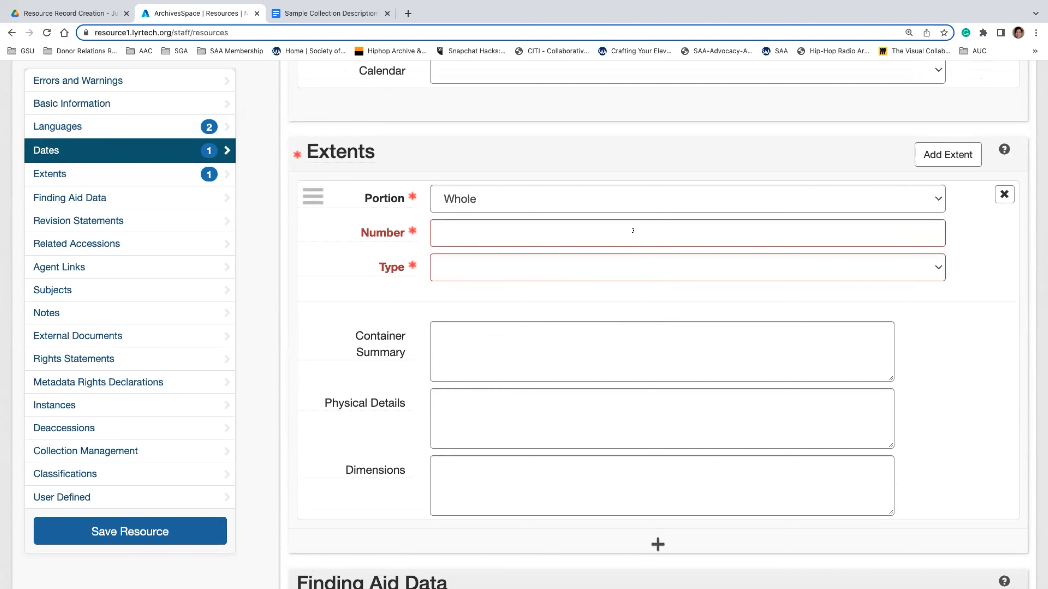
{"action": "left_click", "coordinate": [595, 224]}
{"action": "left_click", "coordinate": [569, 267]}
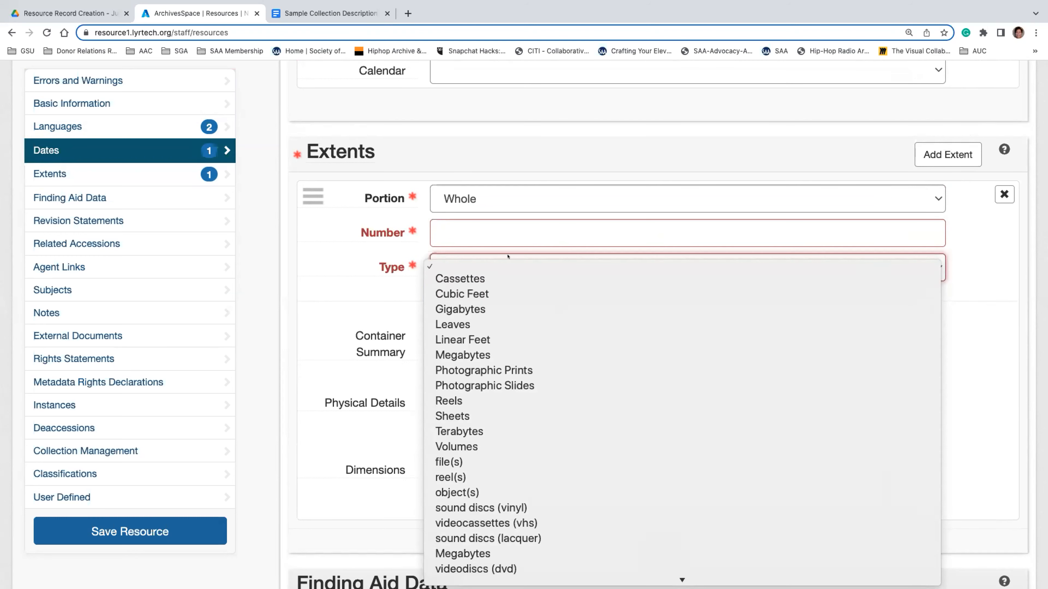
{"action": "left_click", "coordinate": [492, 232]}
{"action": "left_click", "coordinate": [474, 198]}
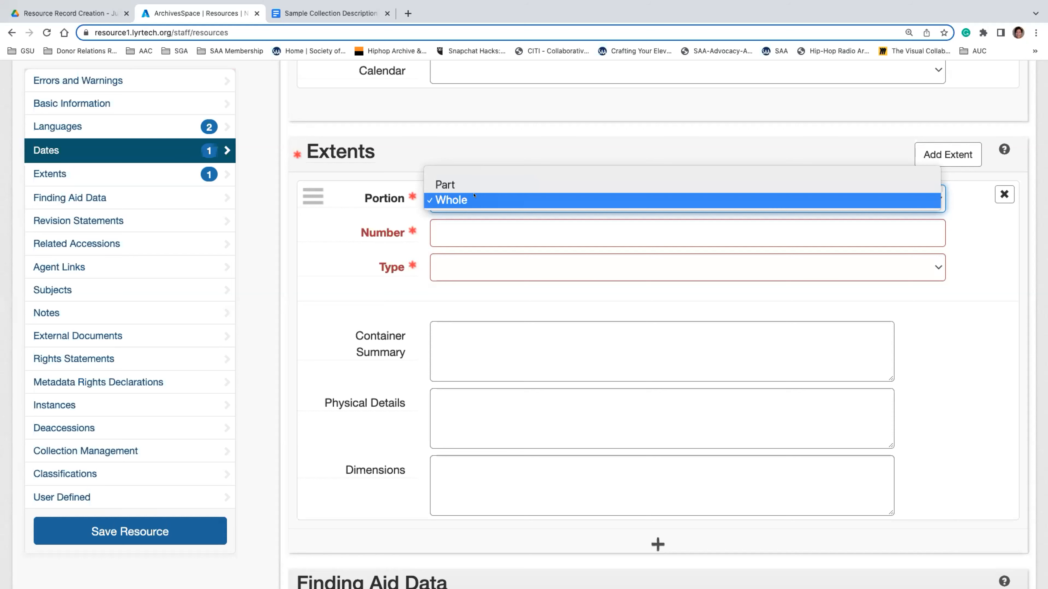
{"action": "left_click", "coordinate": [462, 185]}
{"action": "left_click", "coordinate": [456, 234]}
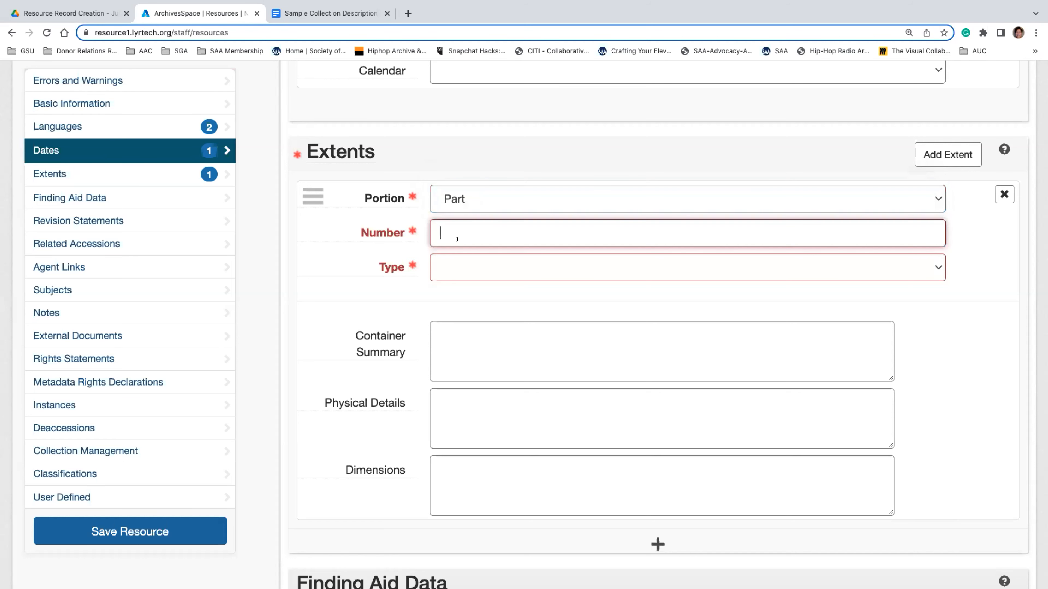
{"action": "type", "text": "25"}
{"action": "left_click", "coordinate": [467, 274]}
{"action": "left_click", "coordinate": [518, 303]}
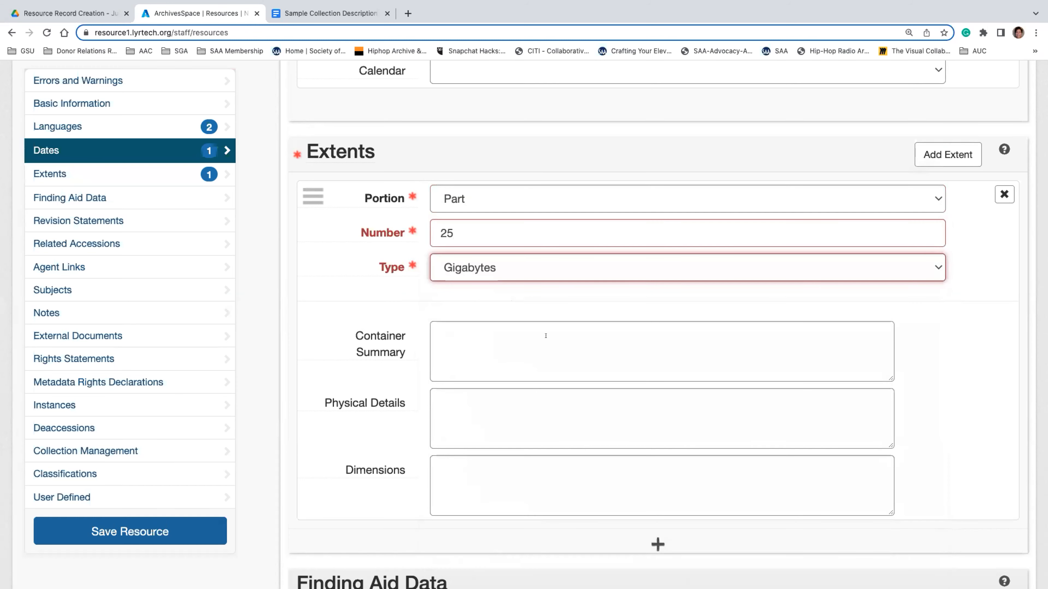
Enter '10000 jpgs' as the extent's container summary
{"action": "left_click", "coordinate": [533, 346]}
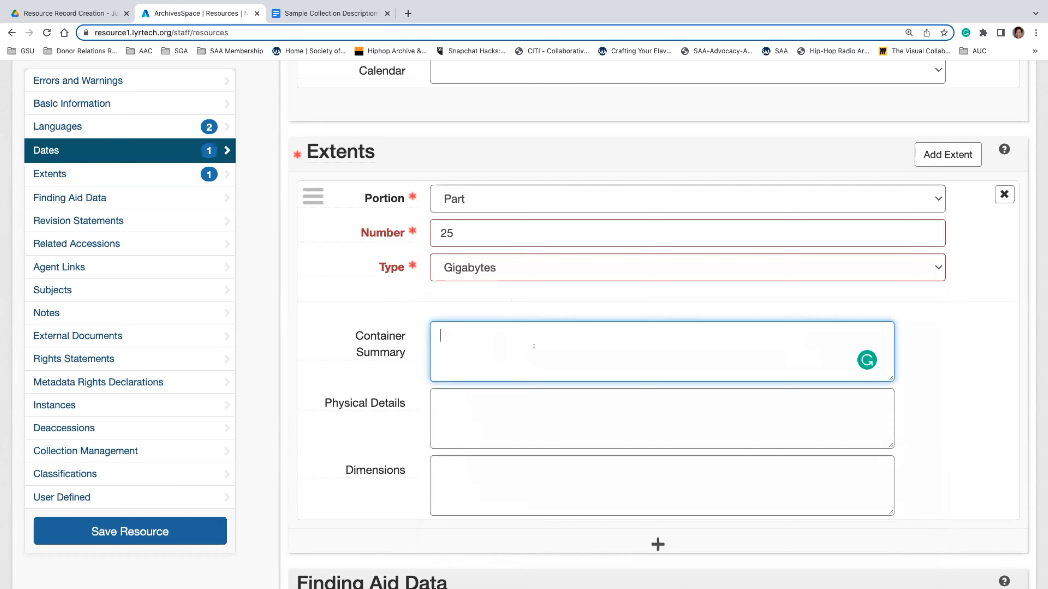
{"action": "type", "text": "25"}
{"action": "key", "text": "BackSpace"}
{"action": "key", "text": "BackSpace"}
{"action": "type", "text": "10000 jpgs"}
{"action": "left_click", "coordinate": [544, 440]}
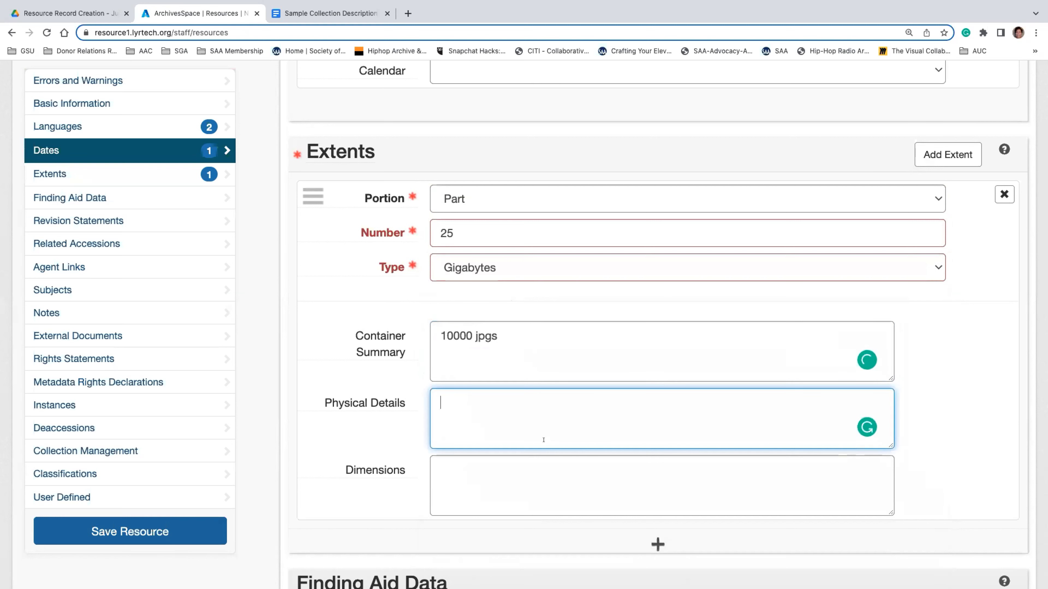
{"action": "left_click", "coordinate": [542, 477]}
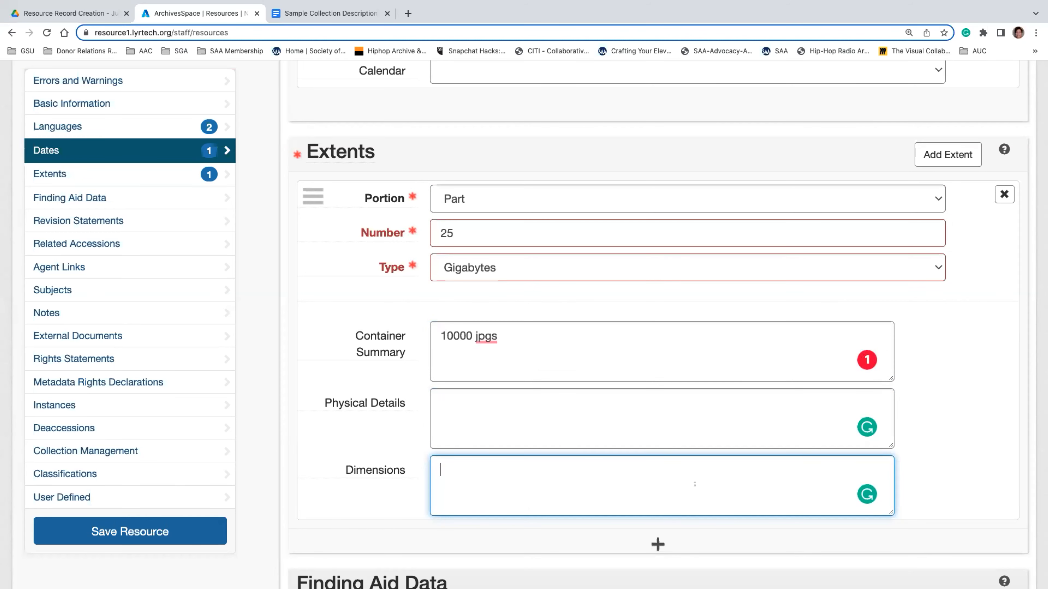
{"action": "scroll", "coordinate": [677, 470], "scroll_direction": "down", "scroll_amount": 2}
Add a new Whole extent and delete the Part, 25 Gigabytes extent
{"action": "left_click", "coordinate": [658, 456]}
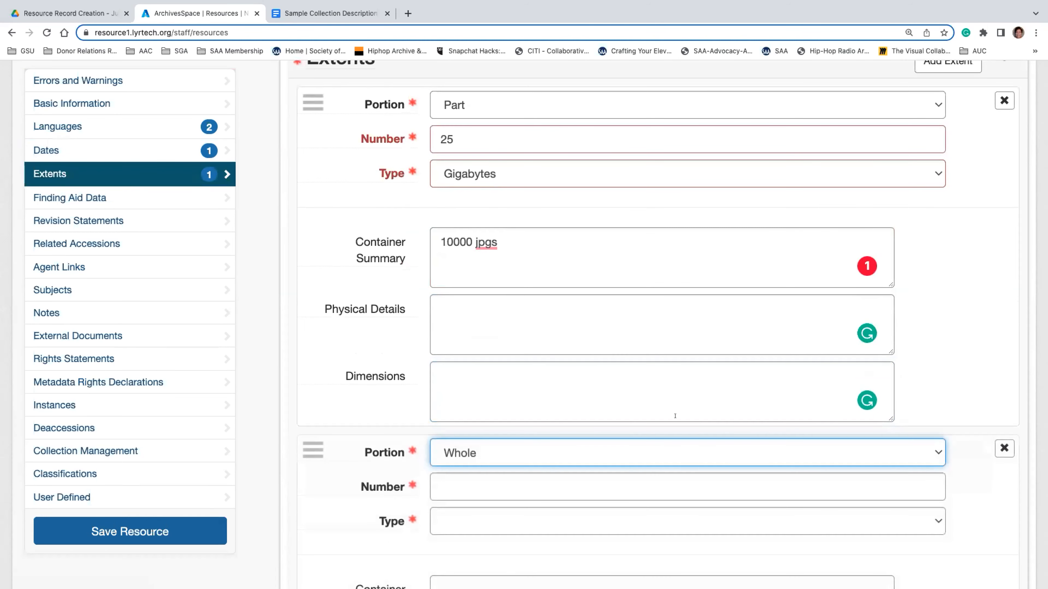
{"action": "scroll", "coordinate": [675, 416], "scroll_direction": "up", "scroll_amount": 1}
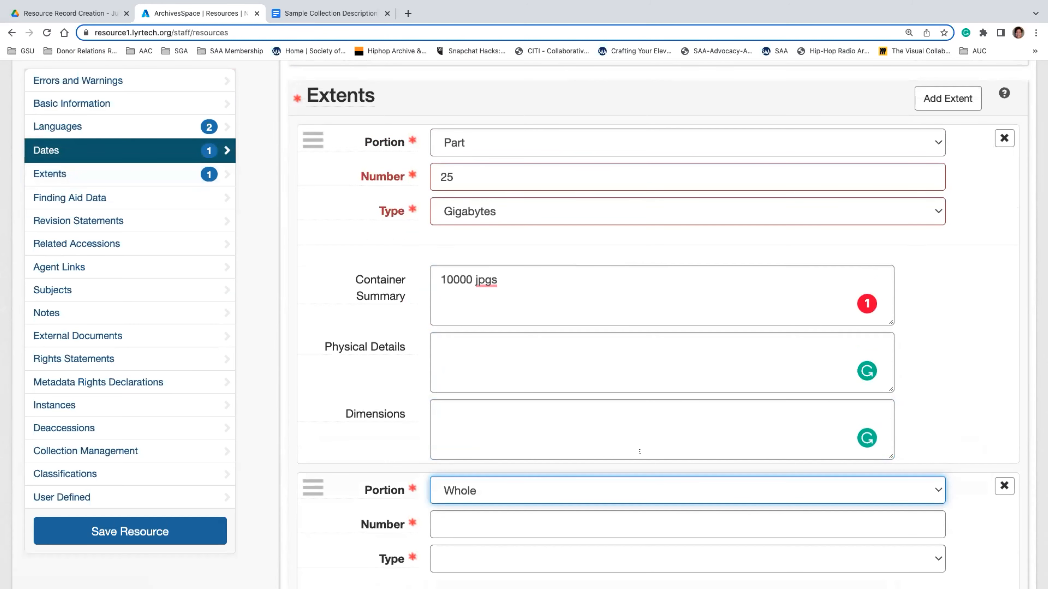
{"action": "left_click", "coordinate": [625, 491]}
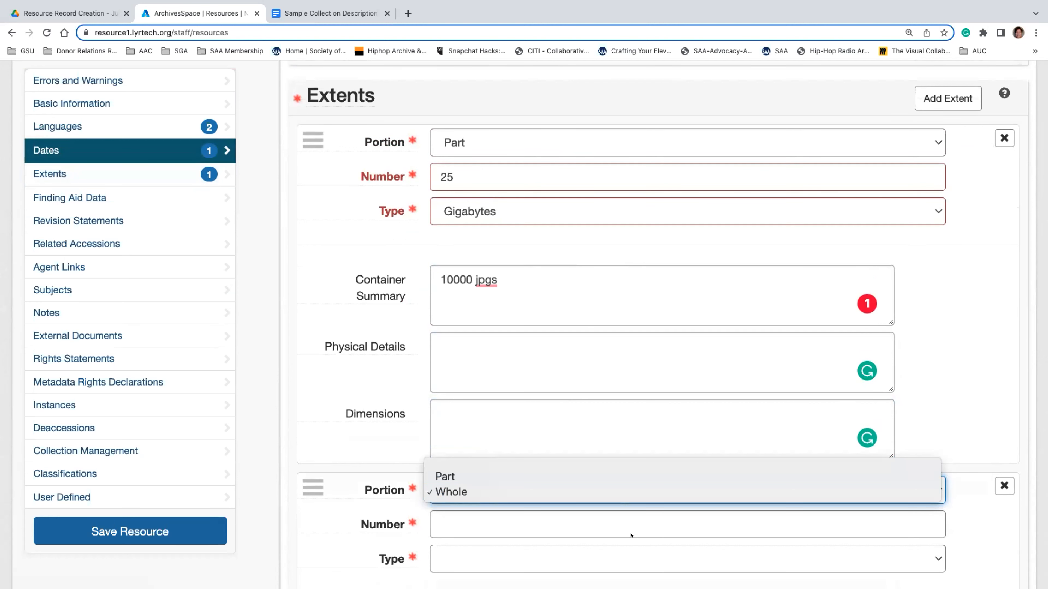
{"action": "left_click", "coordinate": [1001, 136]}
{"action": "left_click", "coordinate": [1002, 138]}
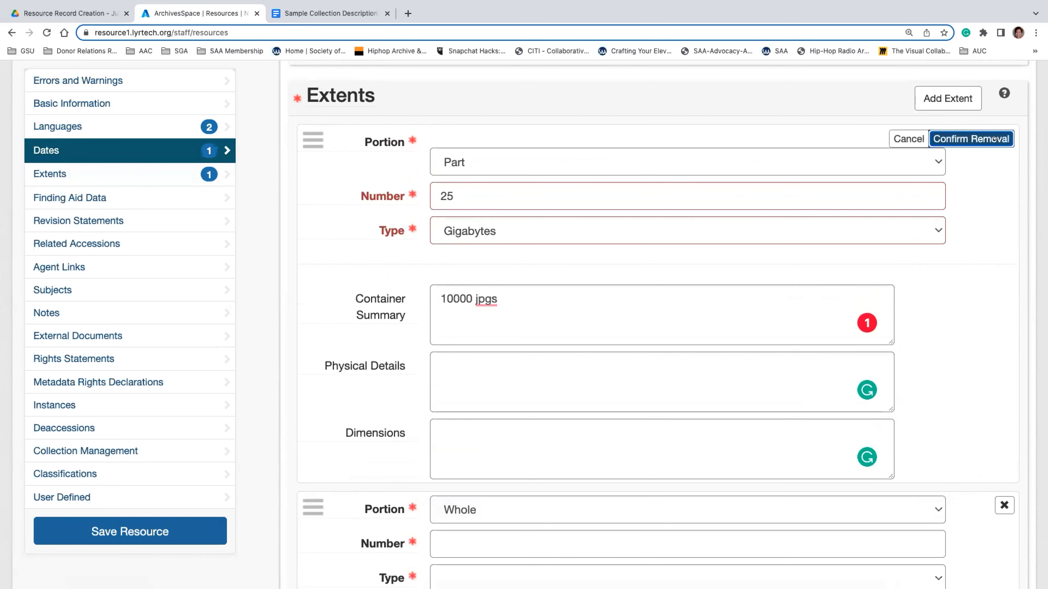
{"action": "left_click", "coordinate": [994, 138]}
{"action": "left_click", "coordinate": [571, 170]}
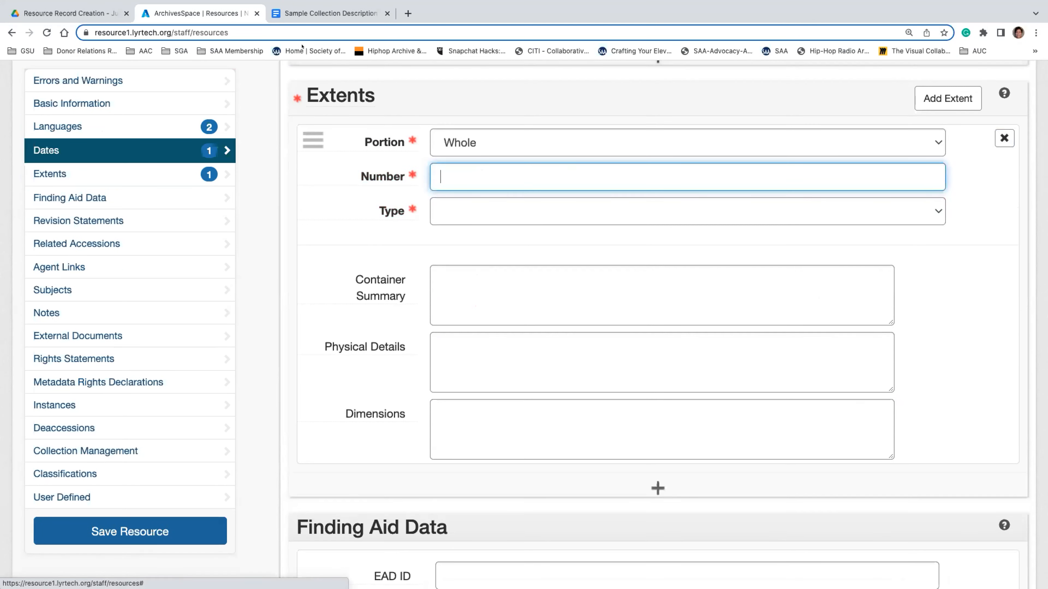
Using the sample description's size, set the extent to 2.5 Linear Feet
{"action": "left_click", "coordinate": [310, 14]}
{"action": "scroll", "coordinate": [568, 302], "scroll_direction": "up", "scroll_amount": 5}
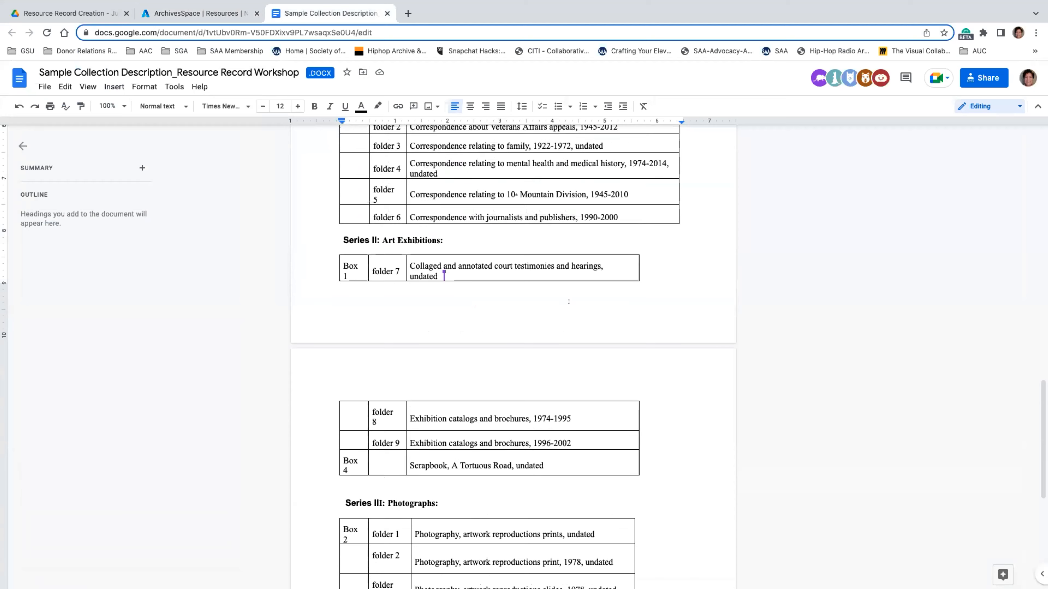
{"action": "scroll", "coordinate": [568, 302], "scroll_direction": "up", "scroll_amount": 3}
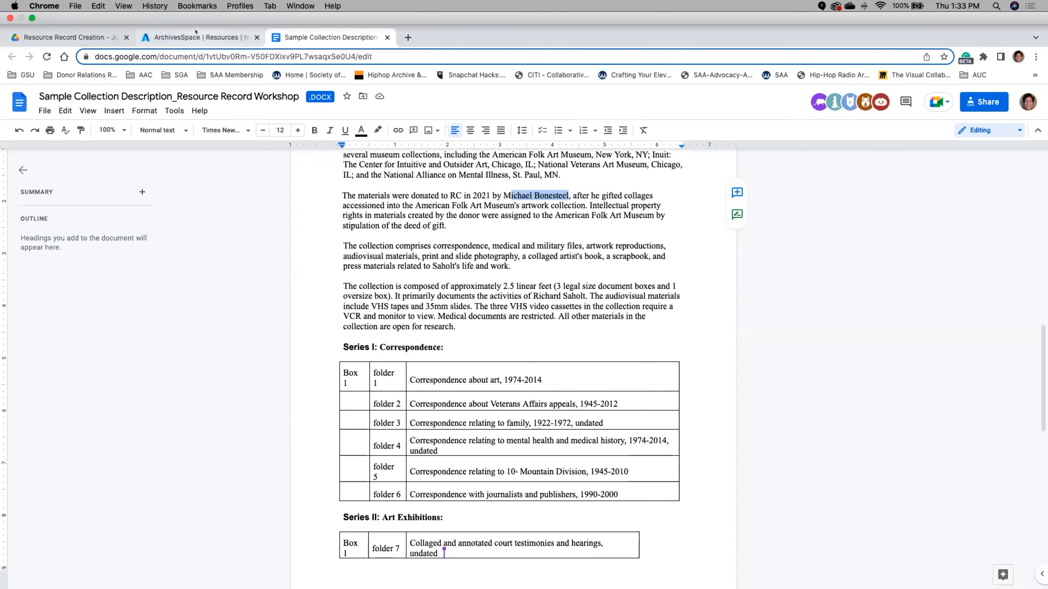
{"action": "left_click", "coordinate": [196, 37]}
{"action": "left_click", "coordinate": [481, 170]}
{"action": "type", "text": "2.5"}
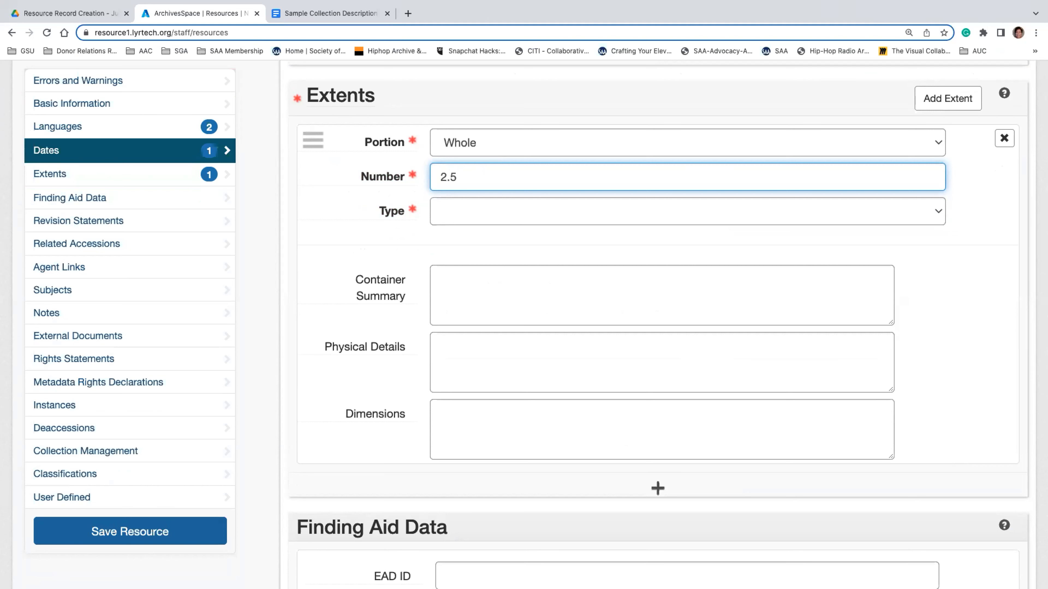
{"action": "left_click", "coordinate": [483, 206]}
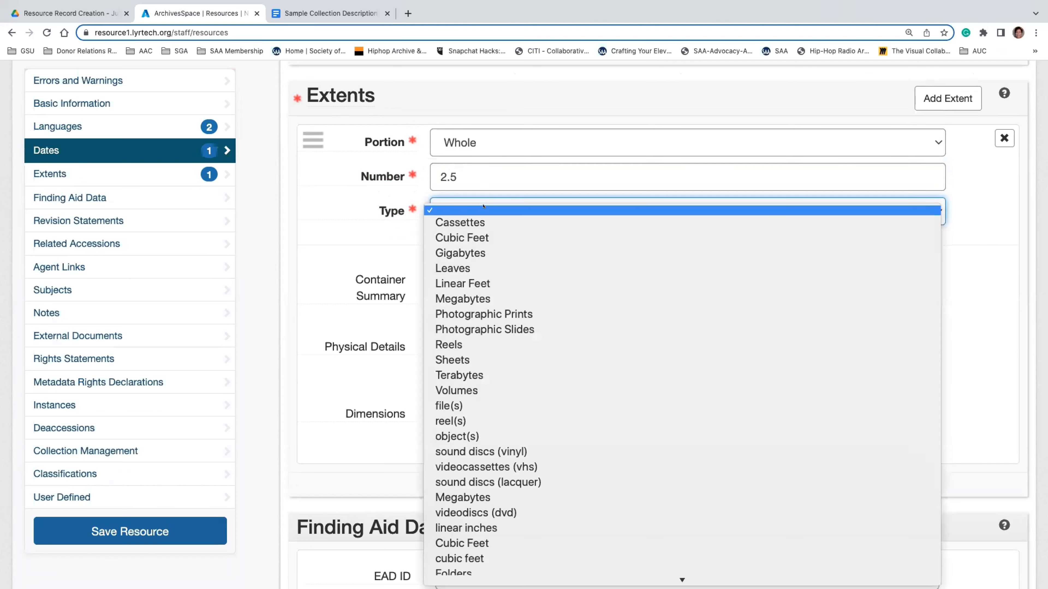
{"action": "left_click", "coordinate": [492, 283]}
Write the container summary '3 legal document boxes and 1 oversize box' from the sample description
{"action": "left_click", "coordinate": [490, 285]}
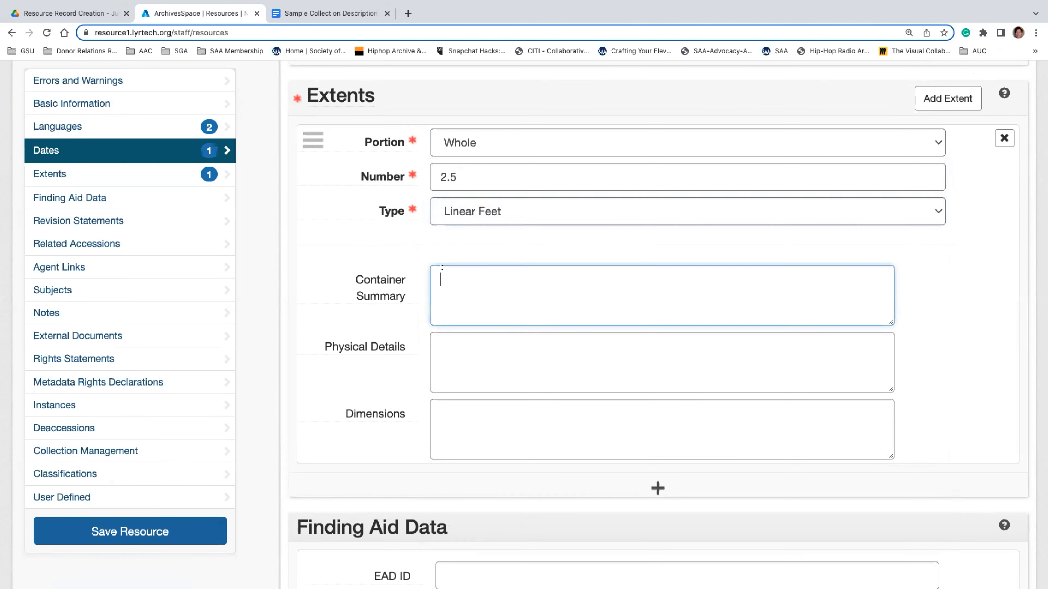
{"action": "left_click", "coordinate": [329, 13]}
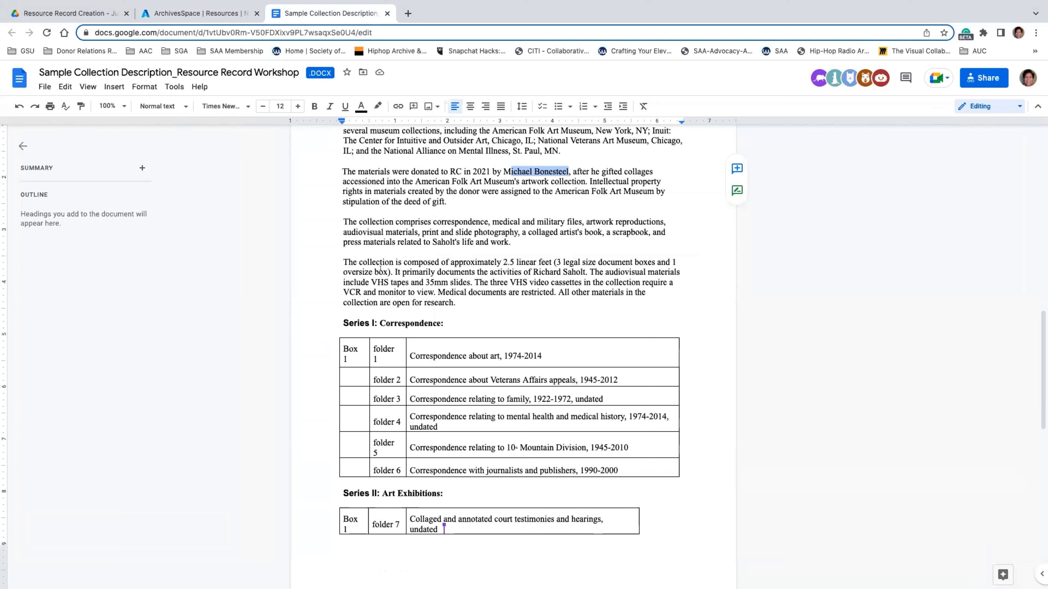
{"action": "left_click", "coordinate": [193, 13]}
{"action": "type", "text": "3 legal "}
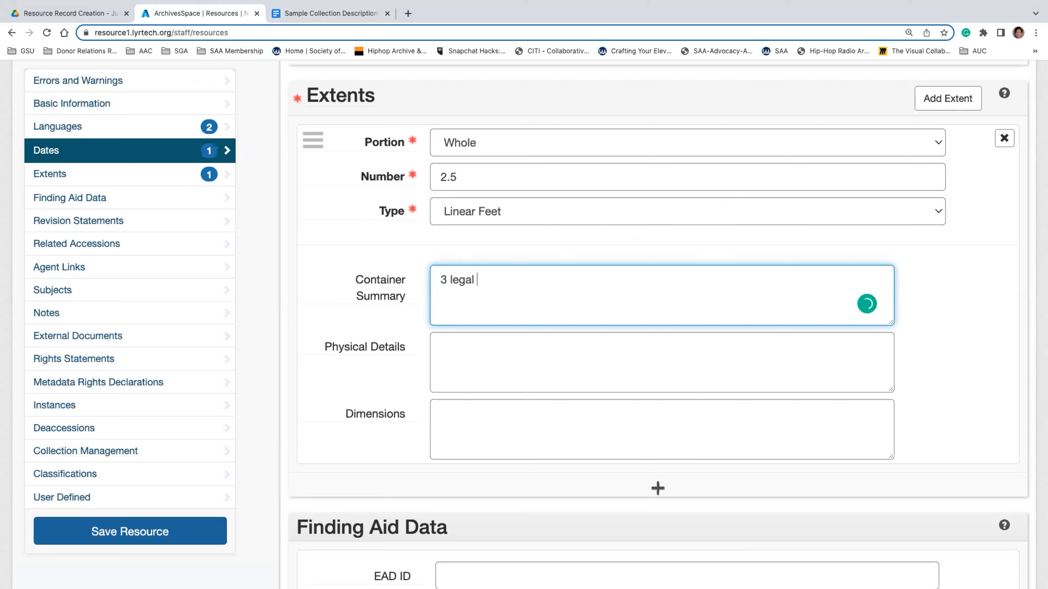
{"action": "type", "text": "document"}
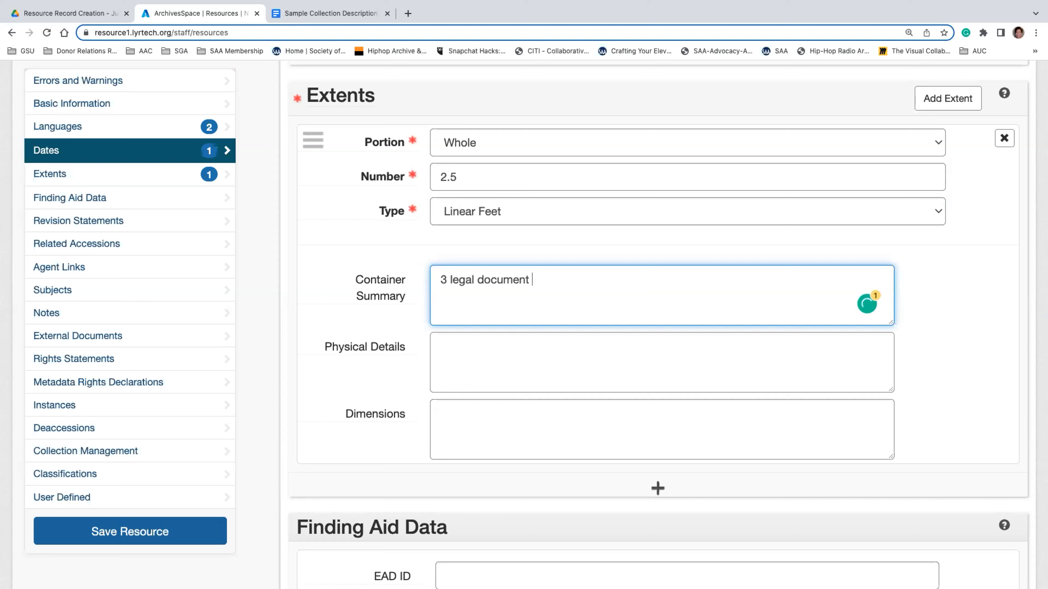
{"action": "type", "text": " and"}
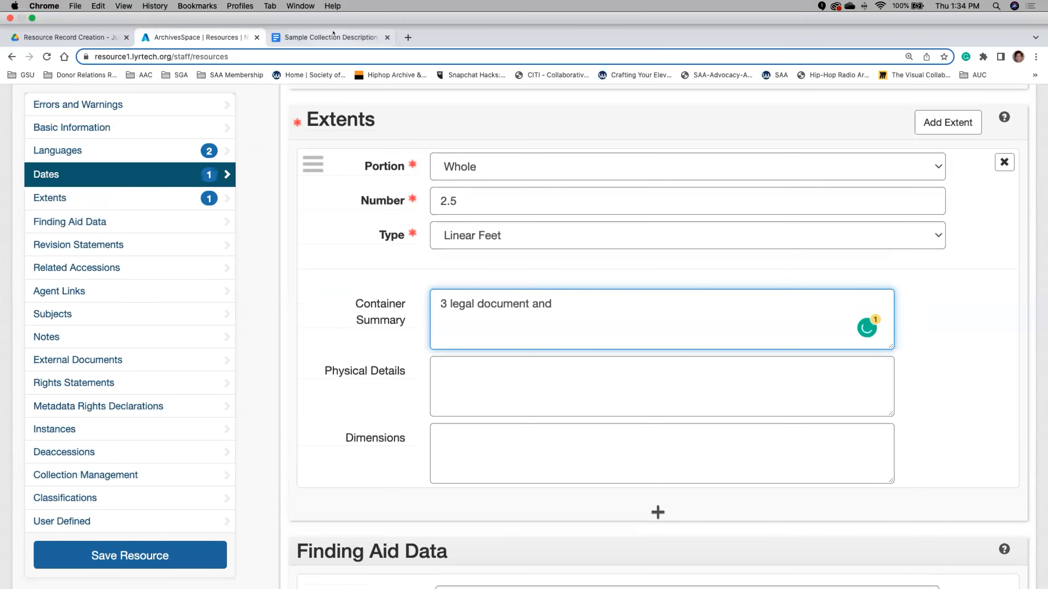
{"action": "left_click", "coordinate": [334, 33]}
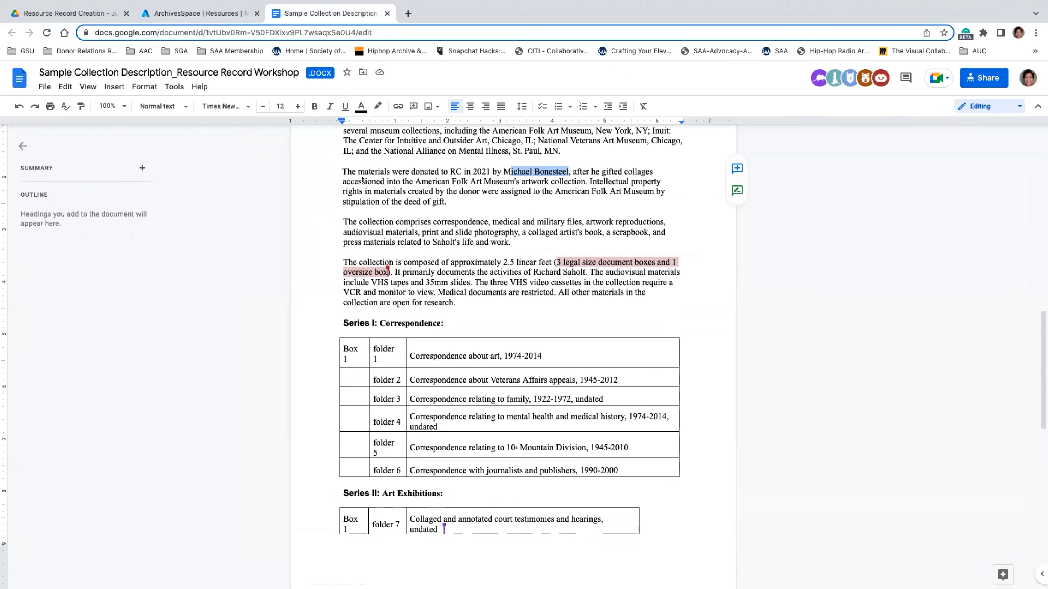
{"action": "left_click", "coordinate": [198, 13]}
{"action": "left_click_drag", "start_coordinate": [560, 275], "coordinate": [532, 276]}
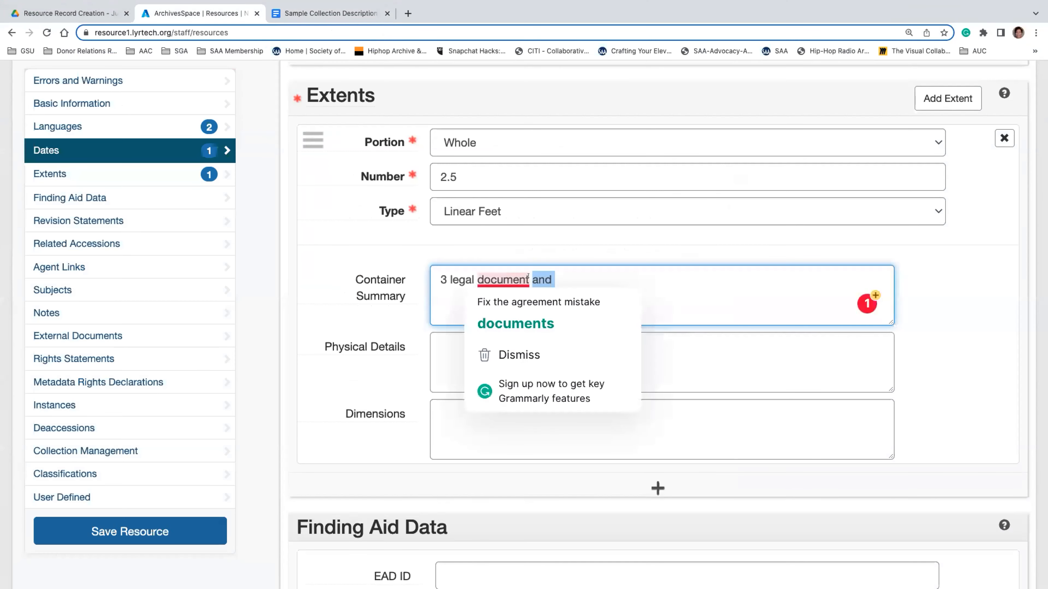
{"action": "type", "text": "boxes and 1 "}
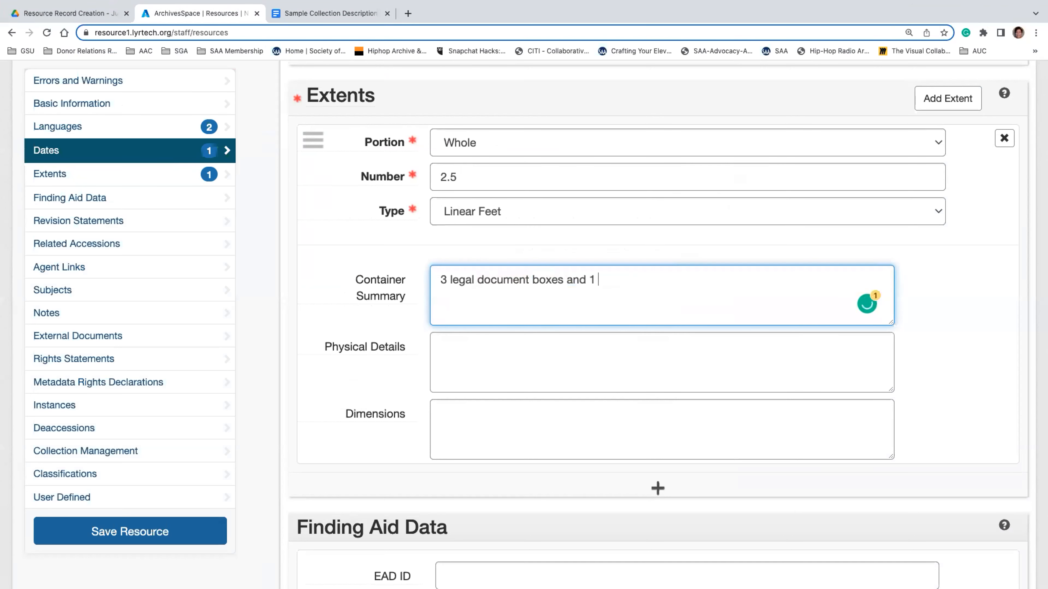
{"action": "type", "text": "oversize "}
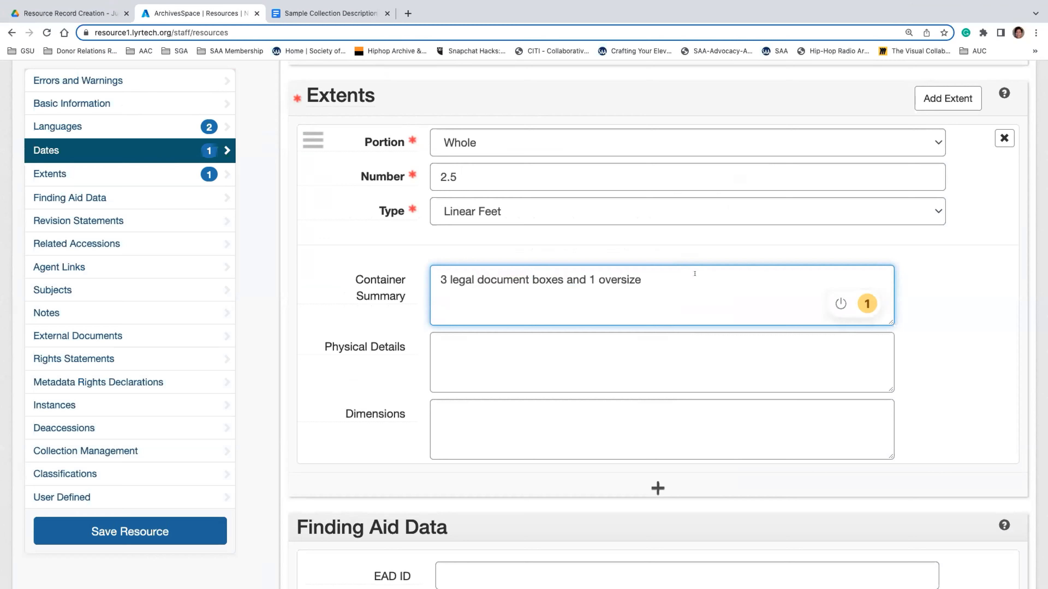
{"action": "type", "text": "box"}
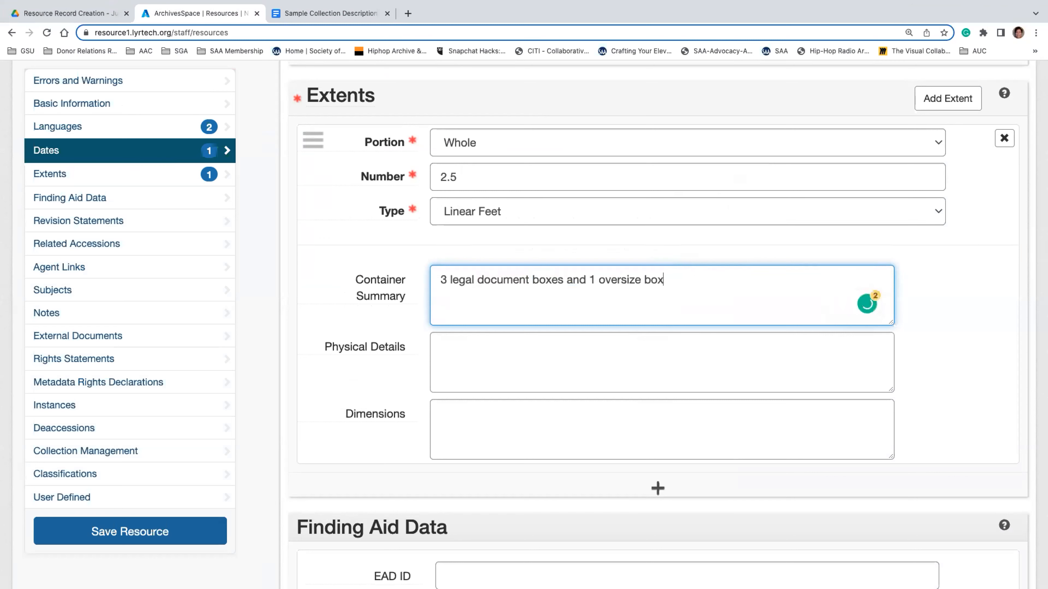
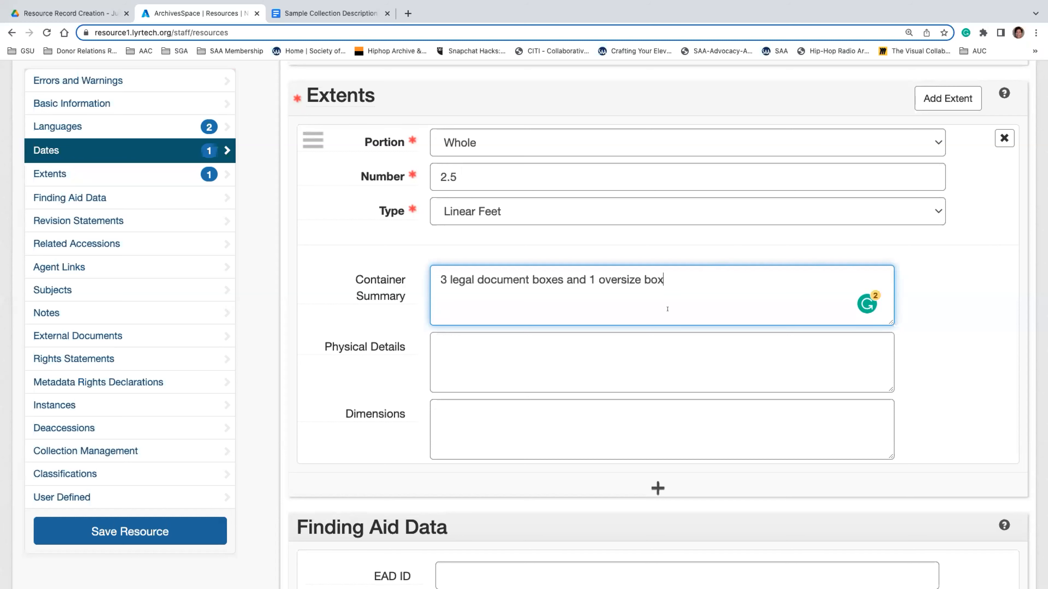
Scroll down the resource form to the EAD ID and finding aid fields
{"action": "scroll", "coordinate": [667, 309], "scroll_direction": "down", "scroll_amount": 1}
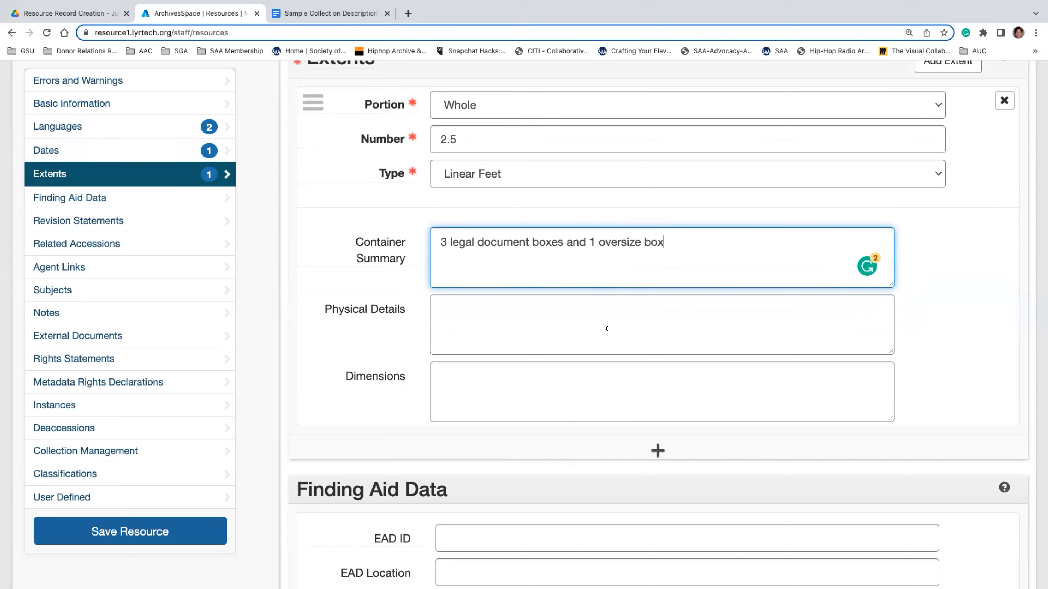
{"action": "scroll", "coordinate": [606, 329], "scroll_direction": "down", "scroll_amount": 1}
{"action": "scroll", "coordinate": [605, 329], "scroll_direction": "up", "scroll_amount": 3}
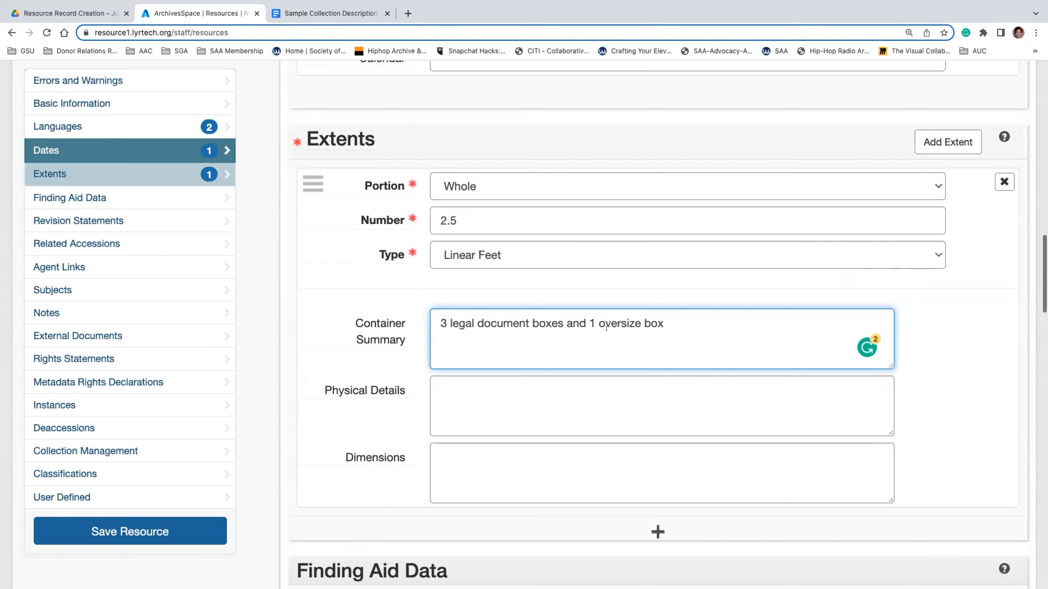
{"action": "scroll", "coordinate": [606, 329], "scroll_direction": "down", "scroll_amount": 5}
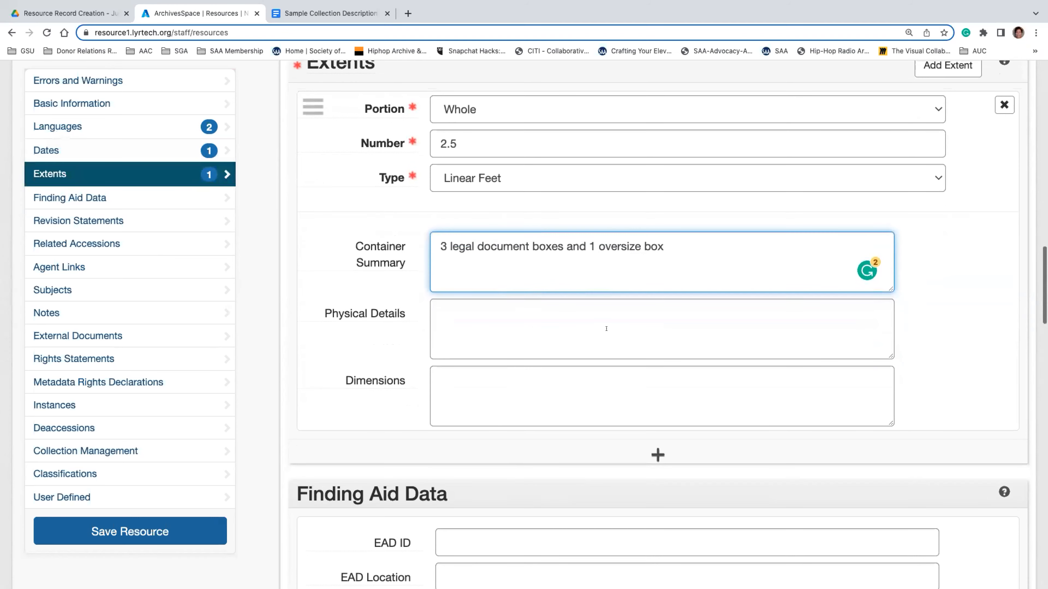
{"action": "scroll", "coordinate": [606, 328], "scroll_direction": "down", "scroll_amount": 5}
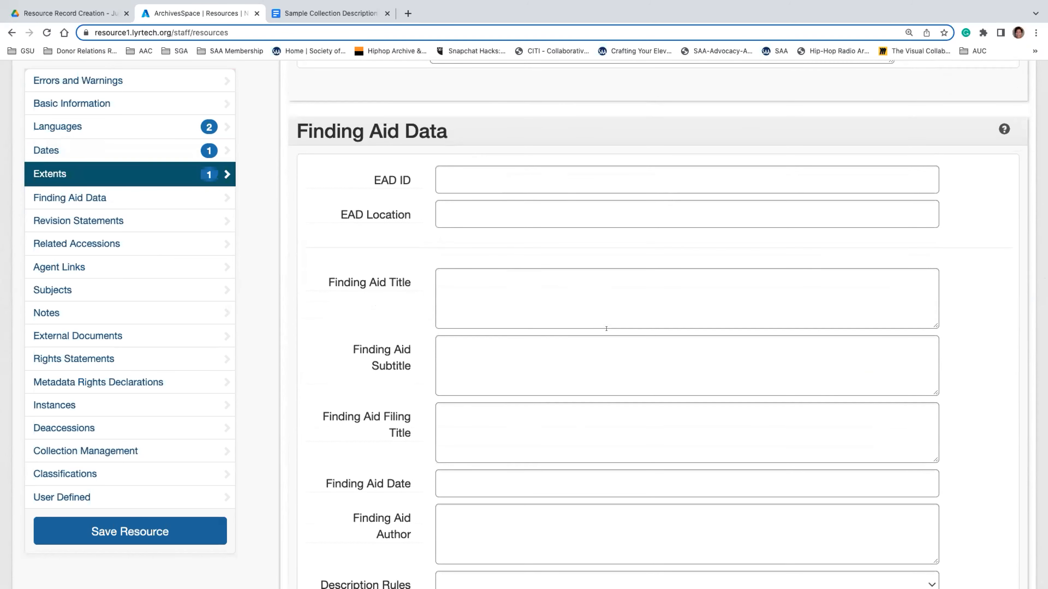
{"action": "scroll", "coordinate": [605, 328], "scroll_direction": "down", "scroll_amount": 1}
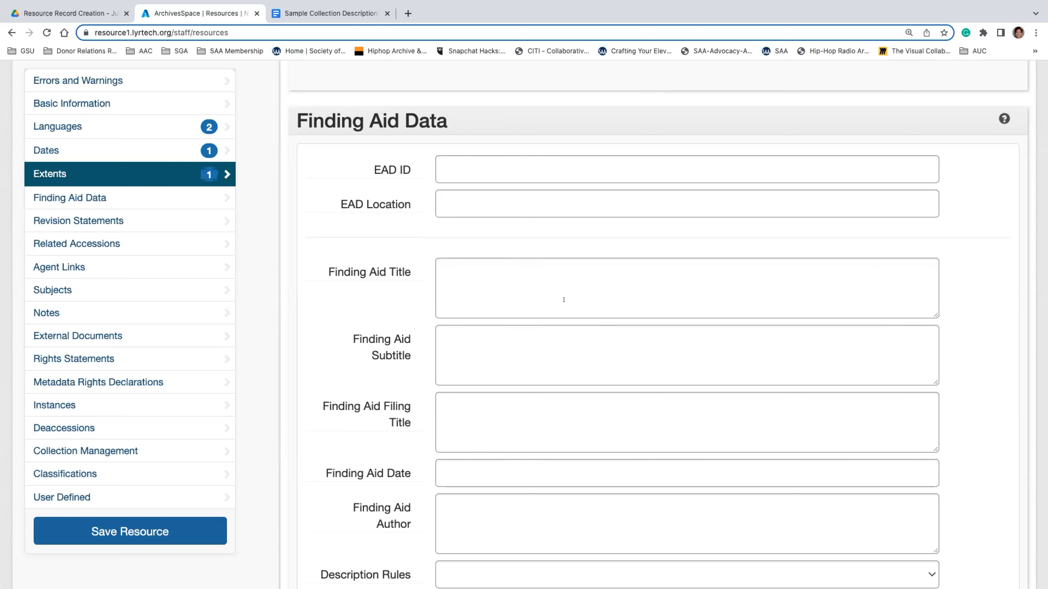
{"action": "scroll", "coordinate": [491, 240], "scroll_direction": "down", "scroll_amount": 2}
{"action": "left_click", "coordinate": [474, 127]}
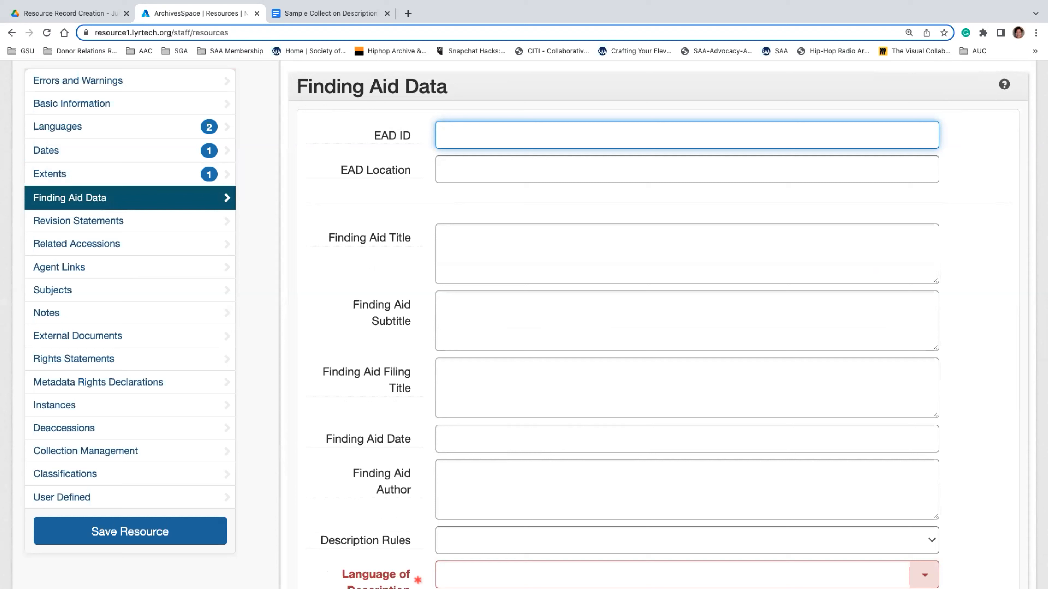
{"action": "left_click", "coordinate": [177, 94]}
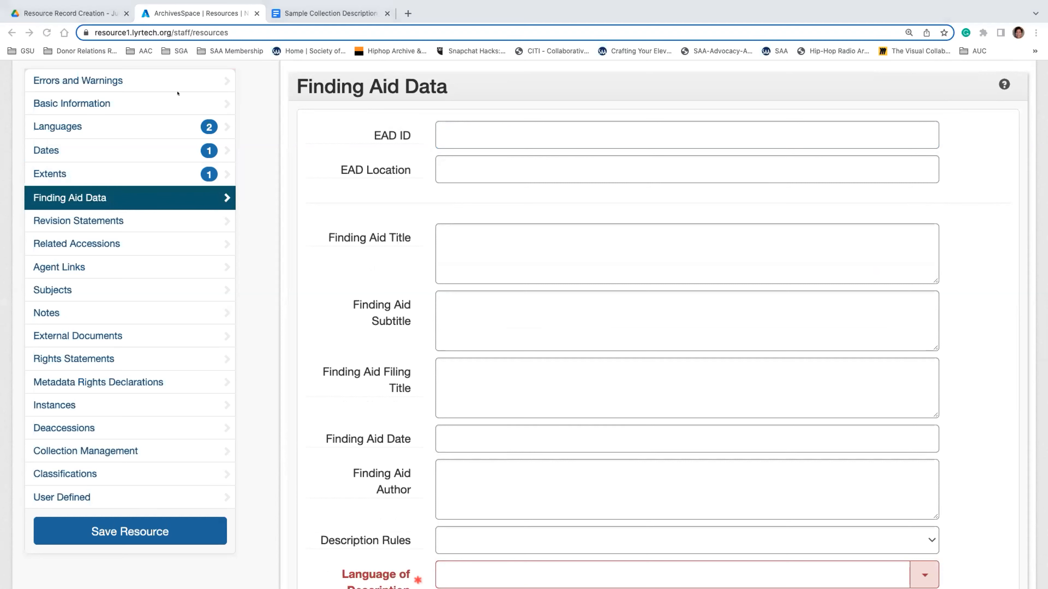
{"action": "left_click", "coordinate": [492, 133]}
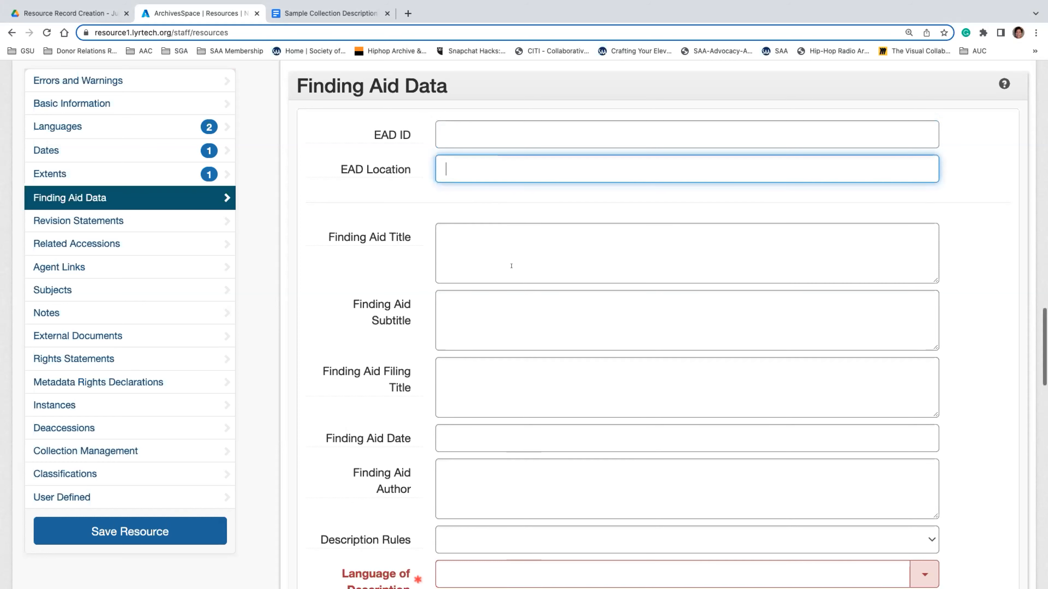
{"action": "scroll", "coordinate": [467, 177], "scroll_direction": "down", "scroll_amount": 2}
Enter 'Richard Saholt collection, 1922-2014' as the Finding Aid Title
{"action": "left_click", "coordinate": [466, 178]}
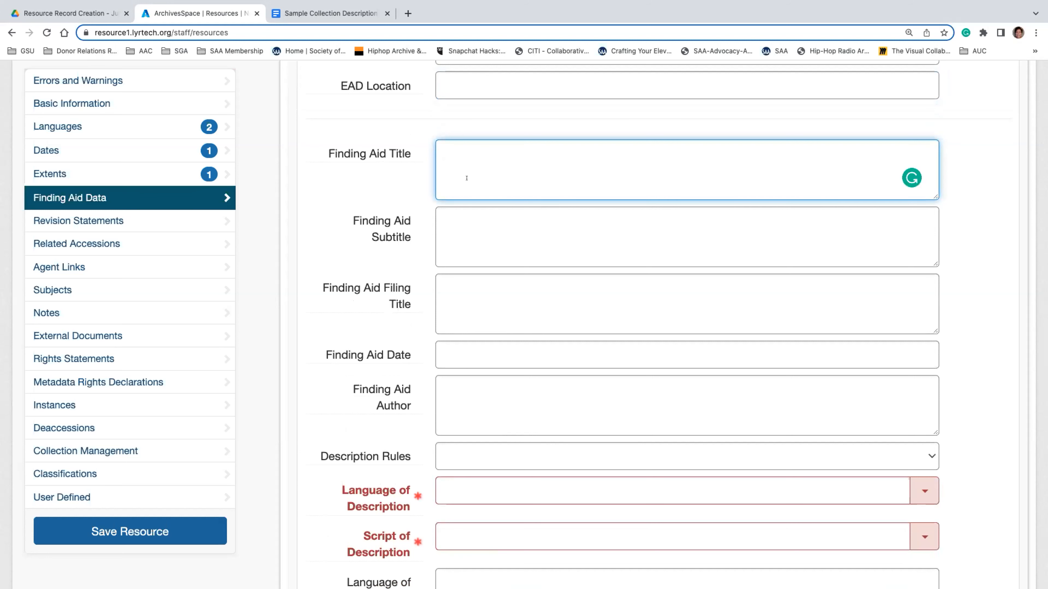
{"action": "type", "text": "Richard "}
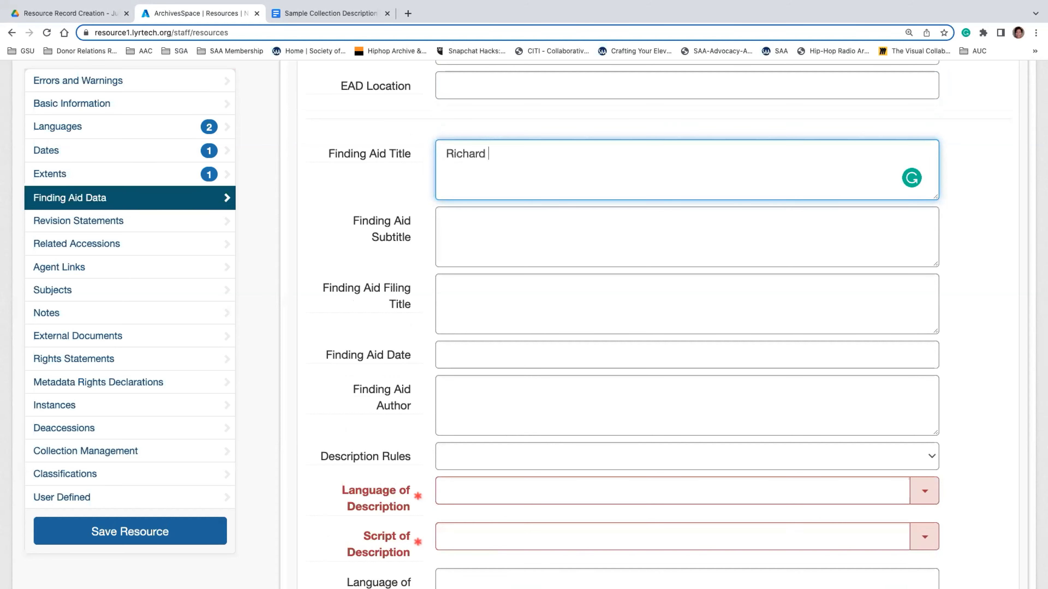
{"action": "type", "text": "Sha"}
{"action": "key", "text": "BackSpace"}
{"action": "key", "text": "BackSpace"}
{"action": "type", "text": "ah"}
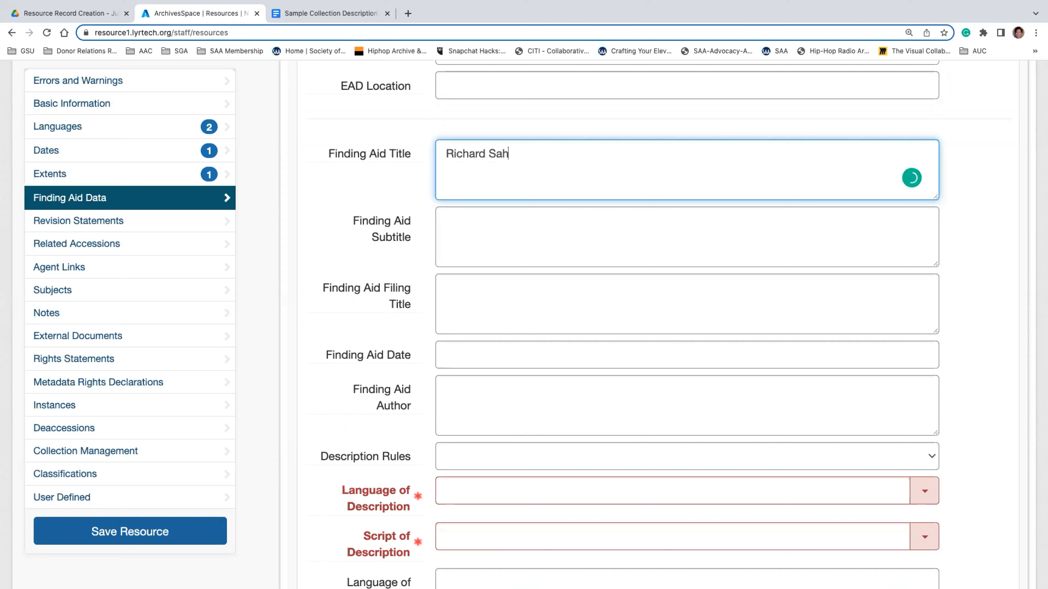
{"action": "type", "text": "olt collection,"}
{"action": "type", "text": "1922-20"}
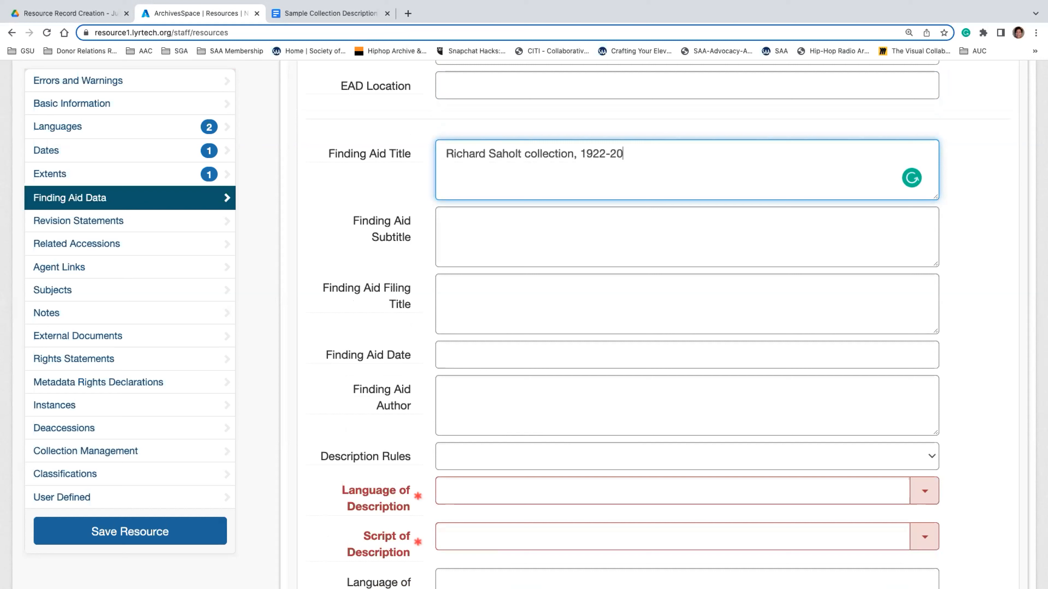
{"action": "type", "text": "14"}
Trim the title to 'Richard Saholt' and add subtitle 'A Guide to the Collection at Georgia State University'
{"action": "left_click", "coordinate": [474, 233]}
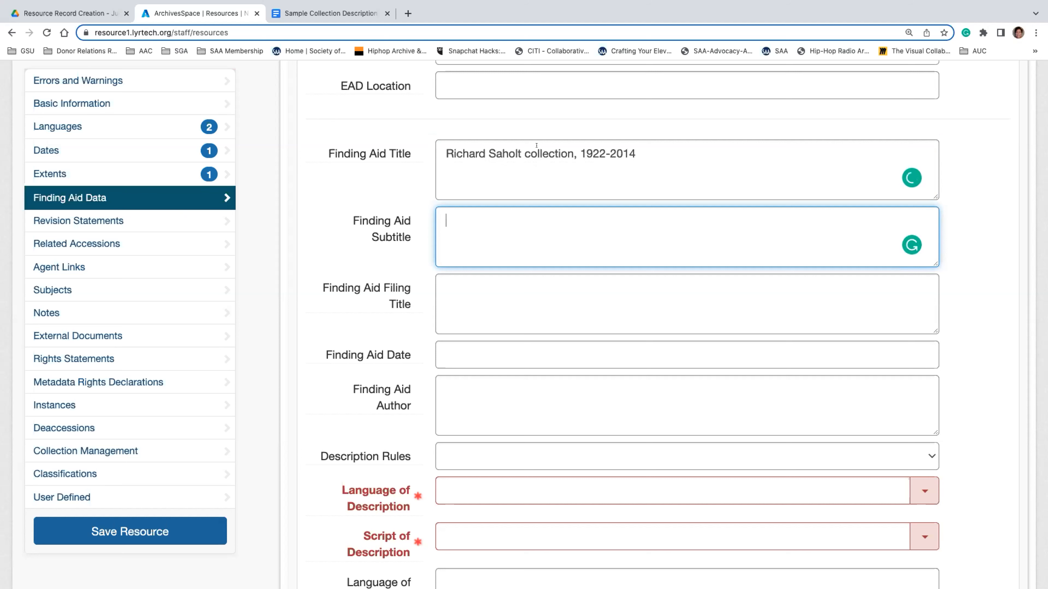
{"action": "left_click", "coordinate": [527, 151], "text": "shift"}
{"action": "key", "text": "BackSpace"}
{"action": "key", "text": "BackSpace"}
{"action": "key", "text": "BackSpace"}
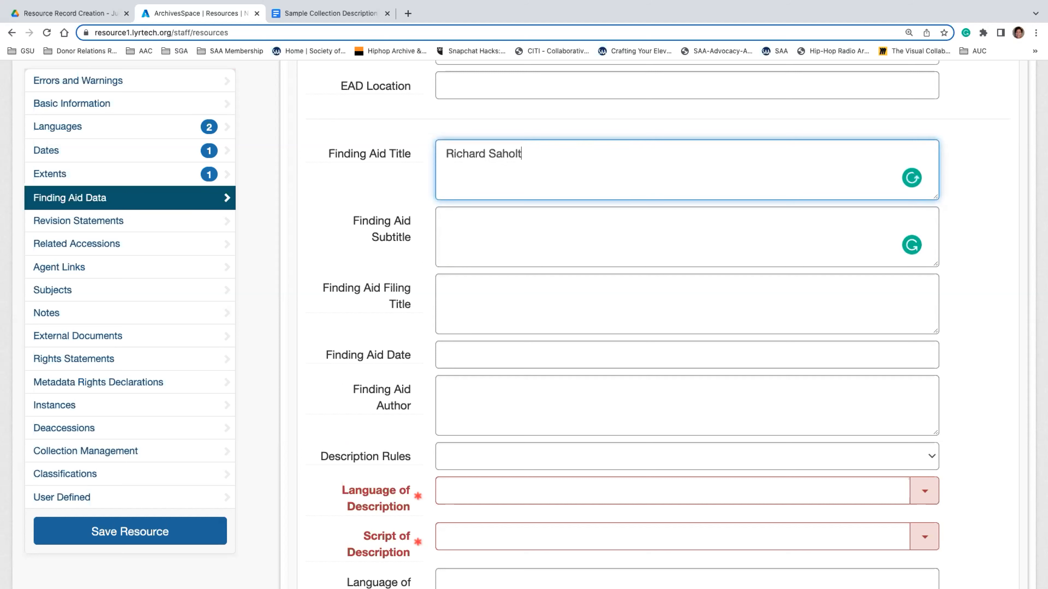
{"action": "key", "text": "BackSpace"}
{"action": "type", "text": "t"}
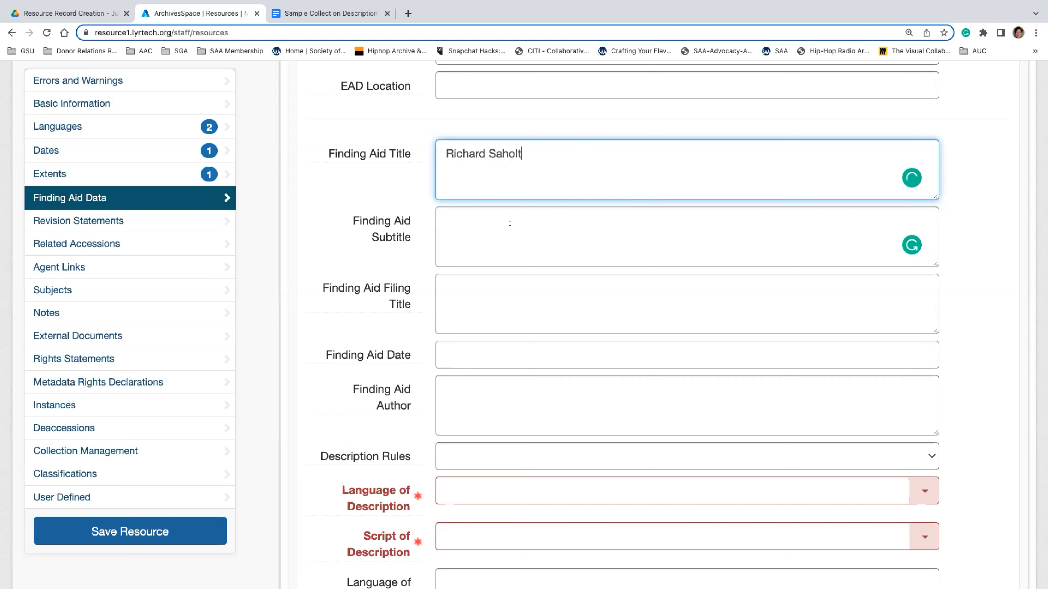
{"action": "left_click", "coordinate": [510, 223]}
{"action": "type", "text": "A "}
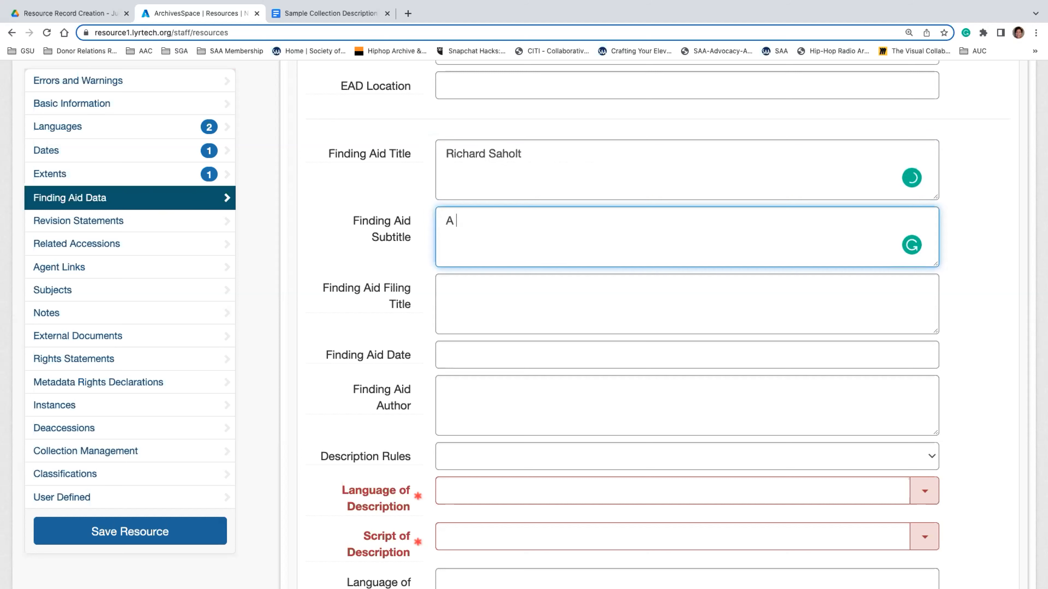
{"action": "type", "text": "Guide to the Co"}
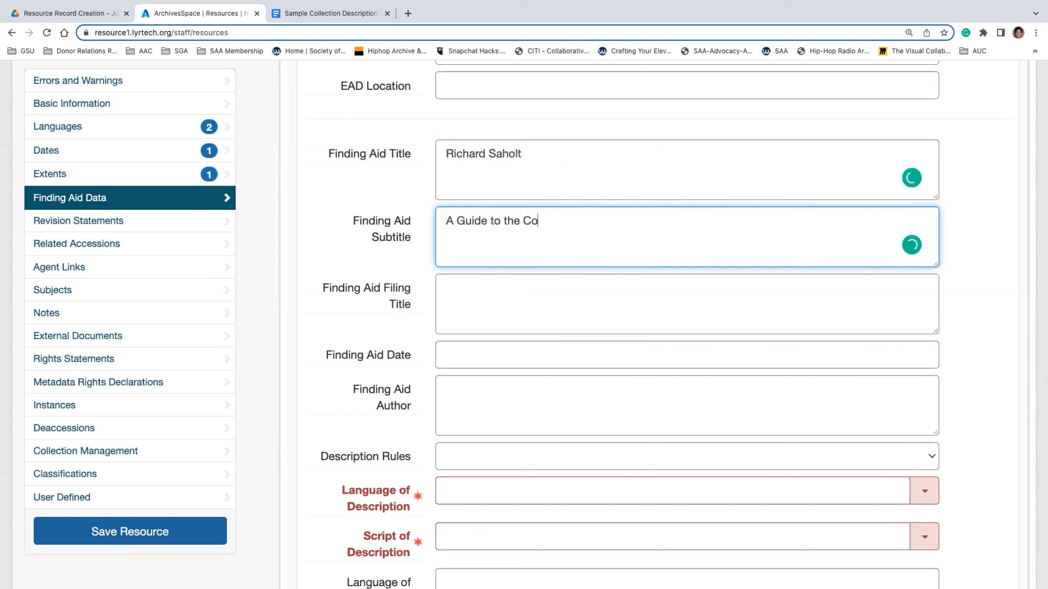
{"action": "type", "text": "llection at Georg"}
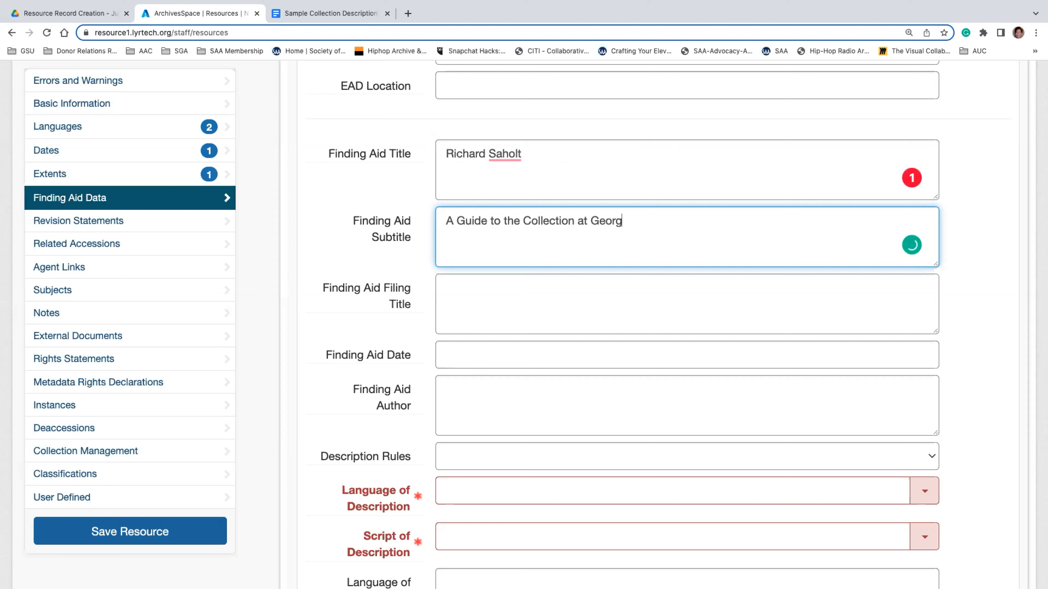
{"action": "type", "text": "ia State Univer"}
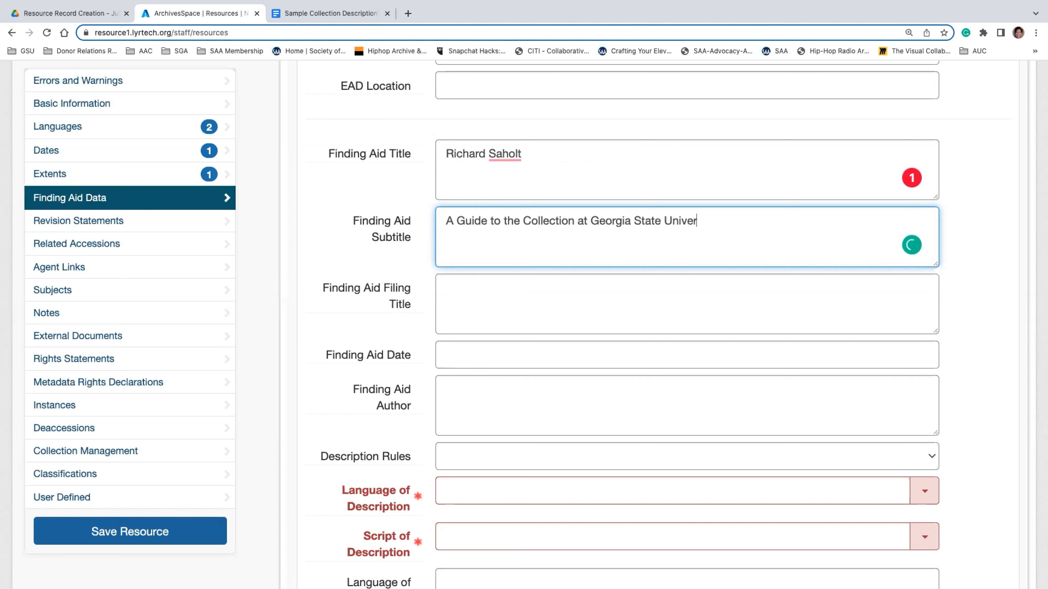
{"action": "type", "text": "sity"}
Clear the subtitle, make the title 'Richard Saholt collection', and enter filing title 'Saholt, Richard collection'
{"action": "key", "text": "ctrl+a"}
{"action": "key", "text": "BackSpace"}
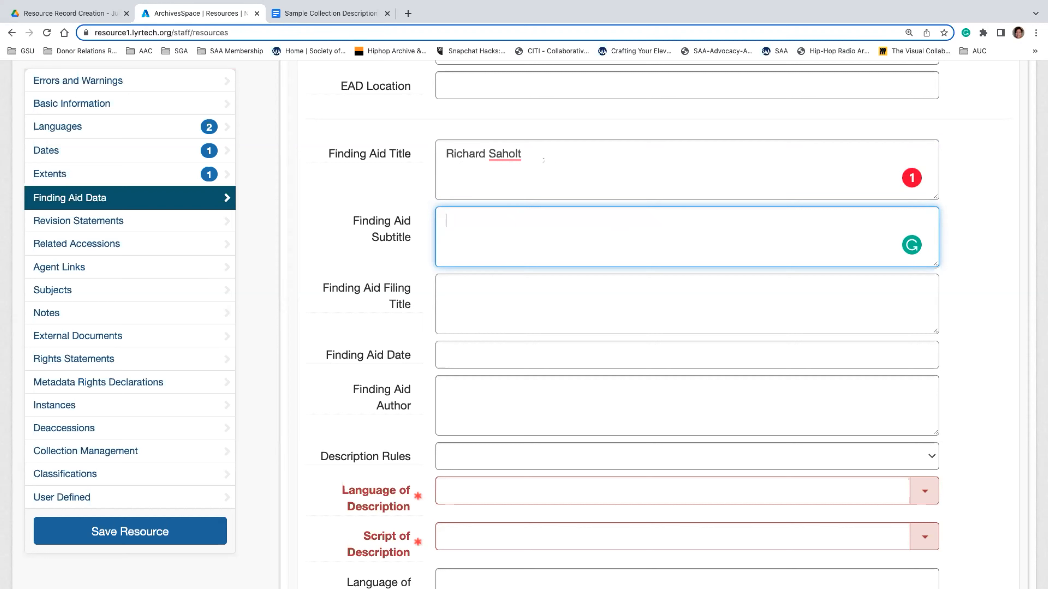
{"action": "type", "text": "c"}
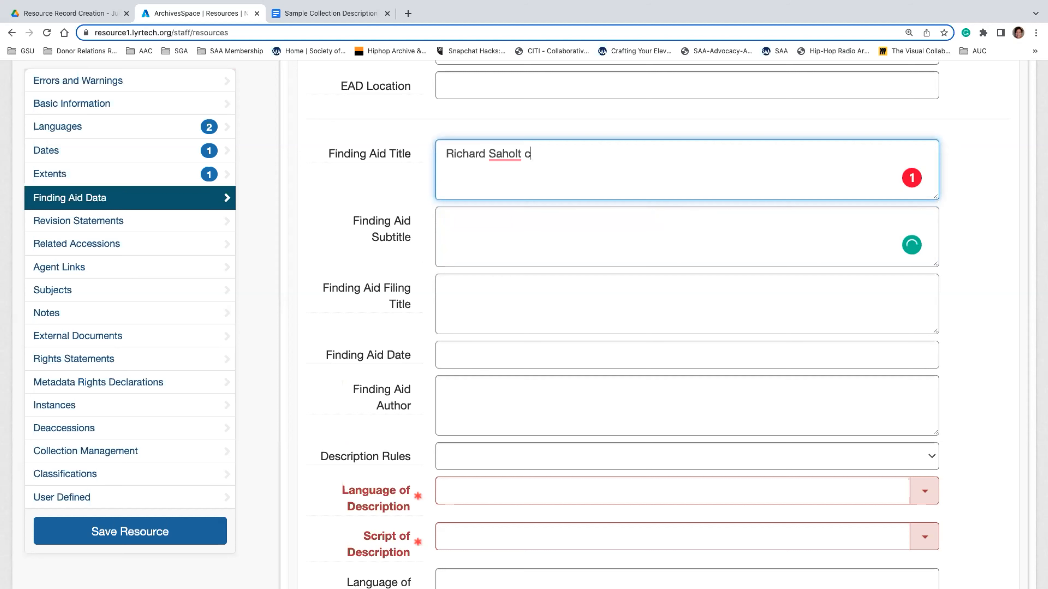
{"action": "type", "text": "ollection"}
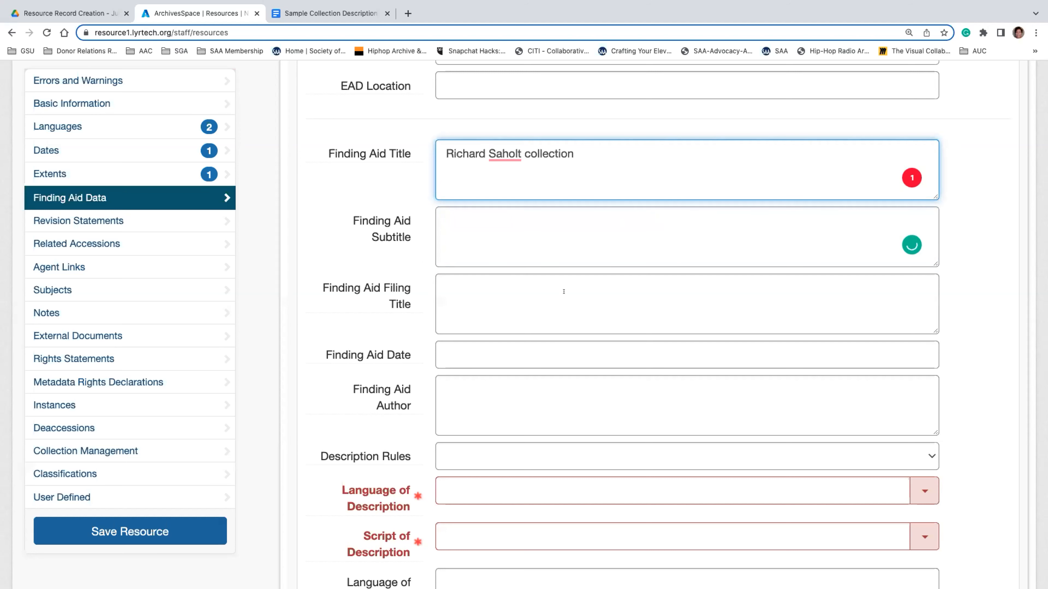
{"action": "left_click", "coordinate": [564, 292]}
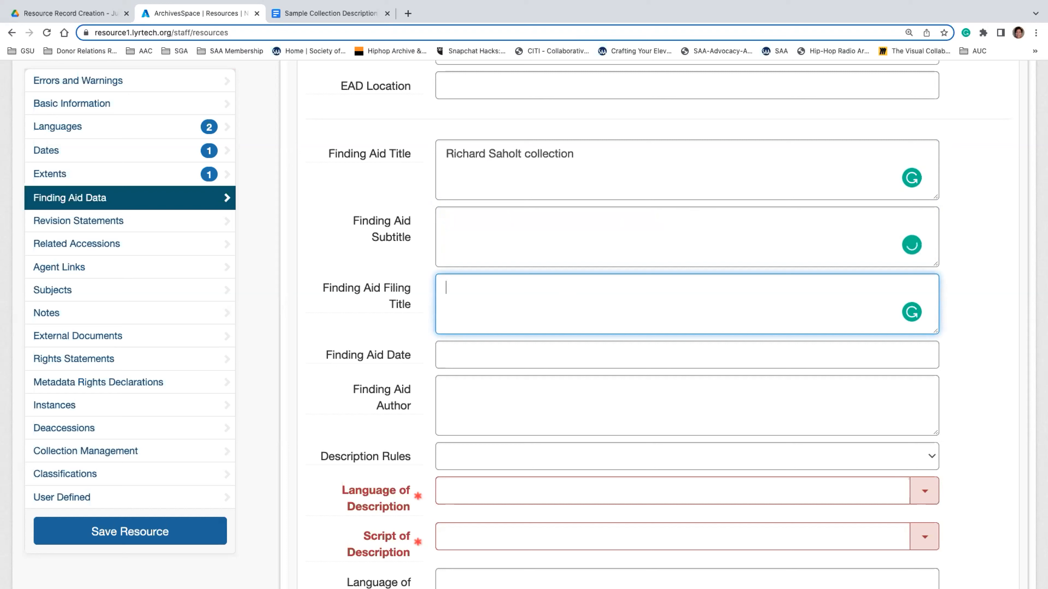
{"action": "type", "text": "Saholt, Richa"}
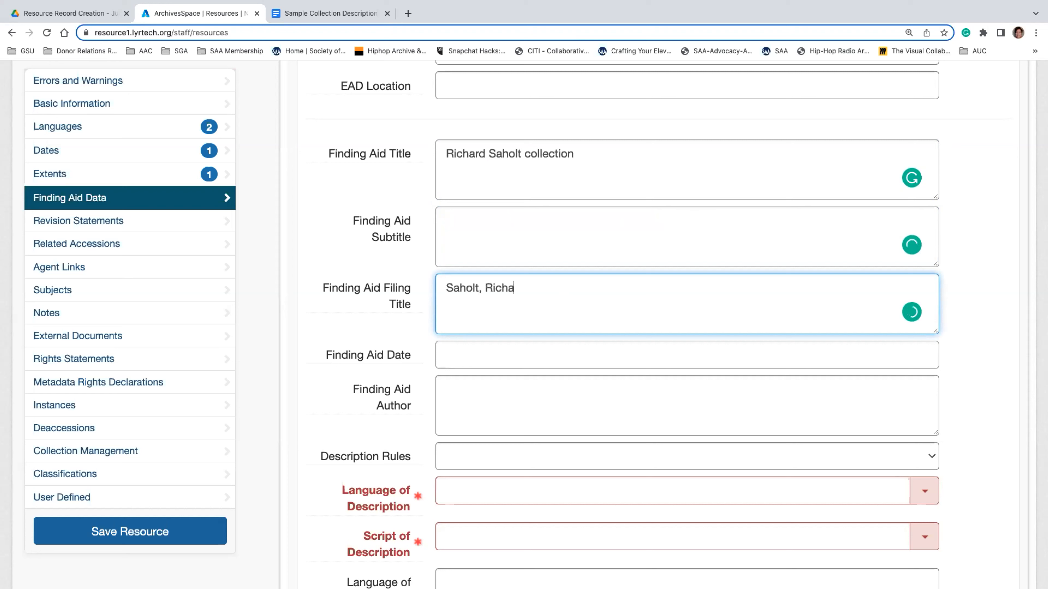
{"action": "type", "text": "rd collection"}
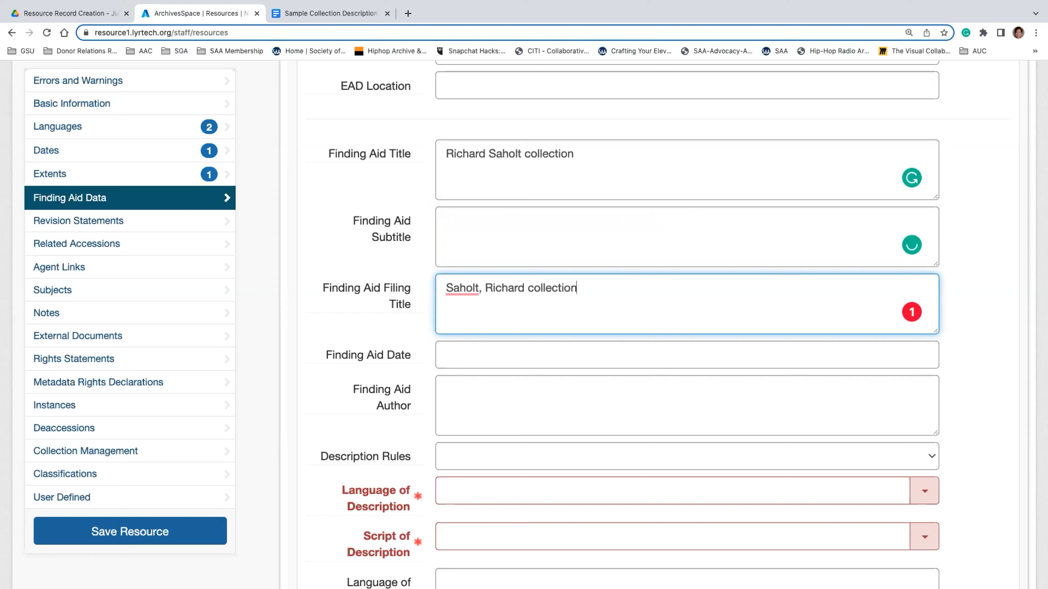
Set the finding aid date to July 21, 2022 and enter the author's full name
{"action": "left_click", "coordinate": [475, 351]}
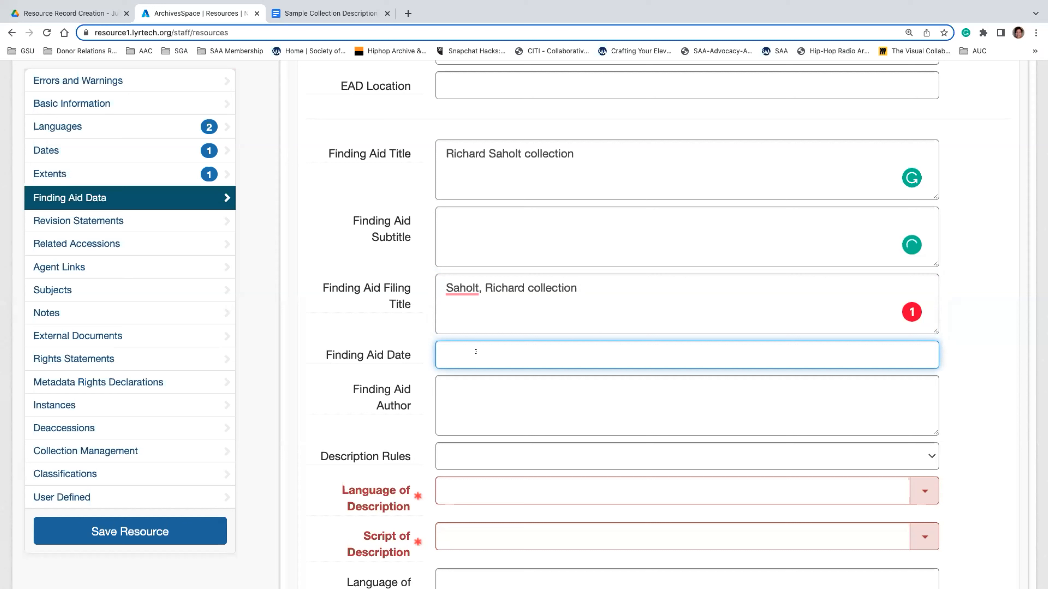
{"action": "type", "text": "July 21, 2022"}
{"action": "left_click", "coordinate": [529, 397]}
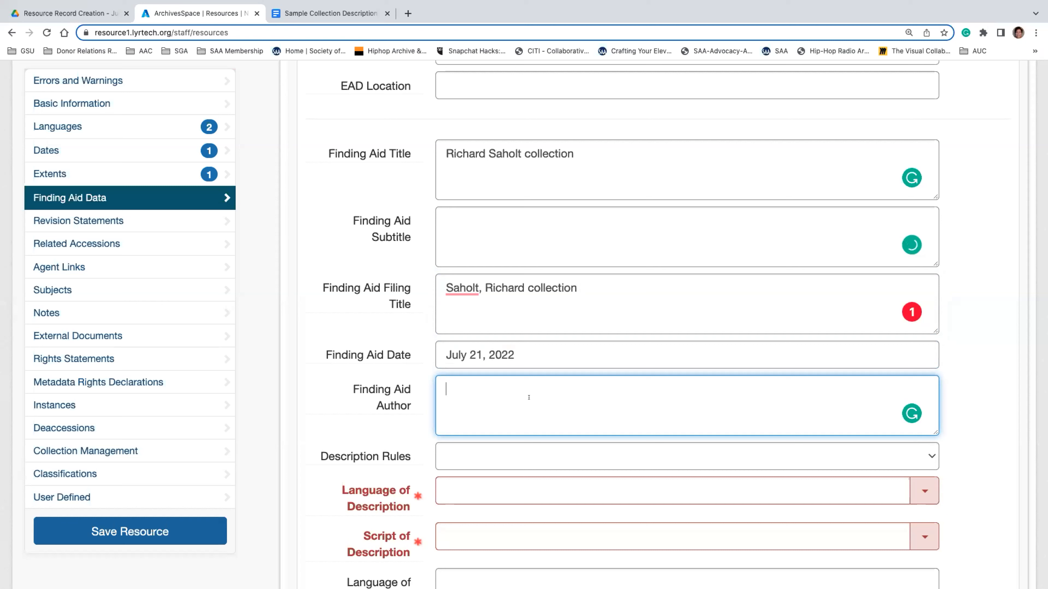
{"action": "type", "text": "Brittany Newberry"}
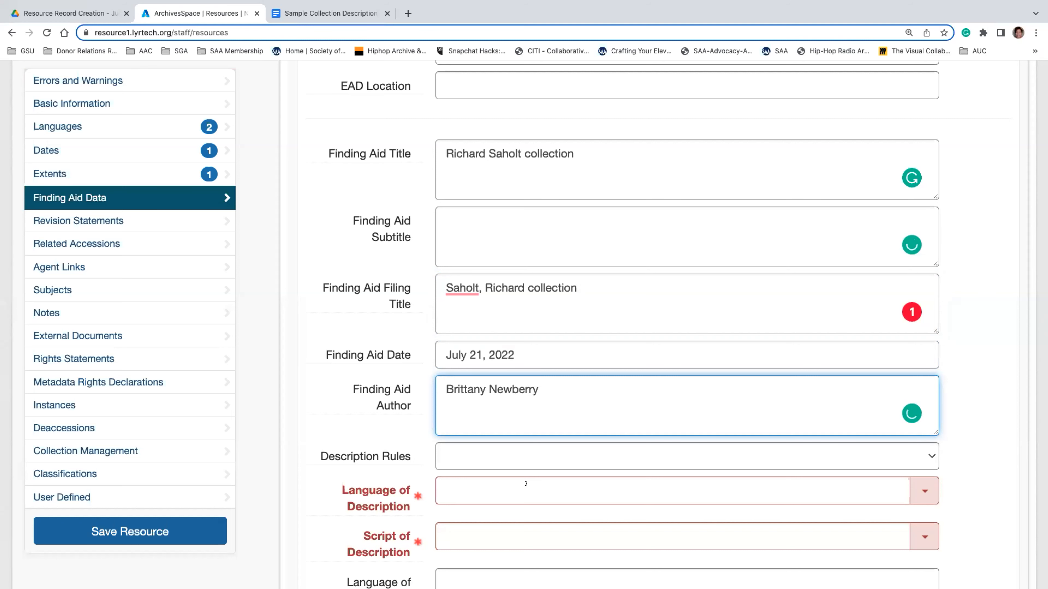
Choose 'Describing Archives: A Content Standard' as the finding aid's Description Rules
{"action": "scroll", "coordinate": [526, 484], "scroll_direction": "down", "scroll_amount": 2}
{"action": "scroll", "coordinate": [517, 369], "scroll_direction": "down", "scroll_amount": 2}
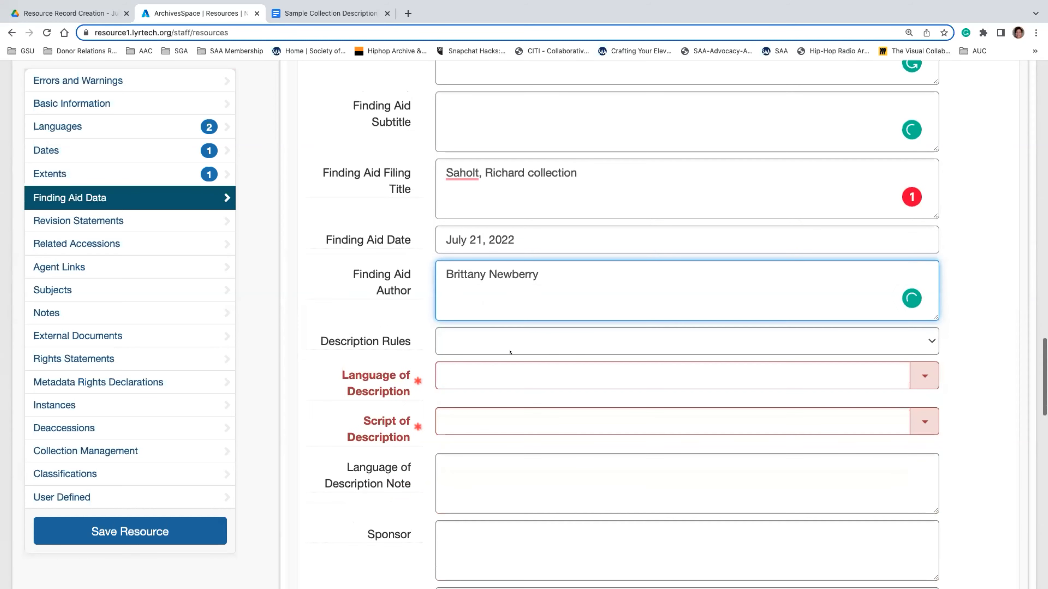
{"action": "left_click", "coordinate": [510, 351]}
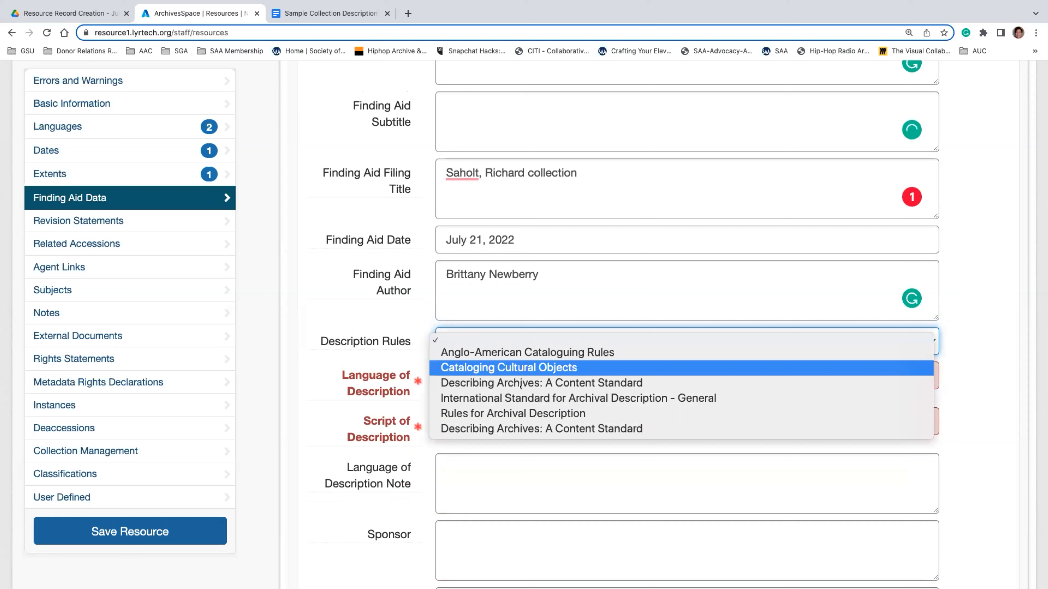
{"action": "left_click", "coordinate": [521, 346]}
{"action": "left_click", "coordinate": [529, 338]}
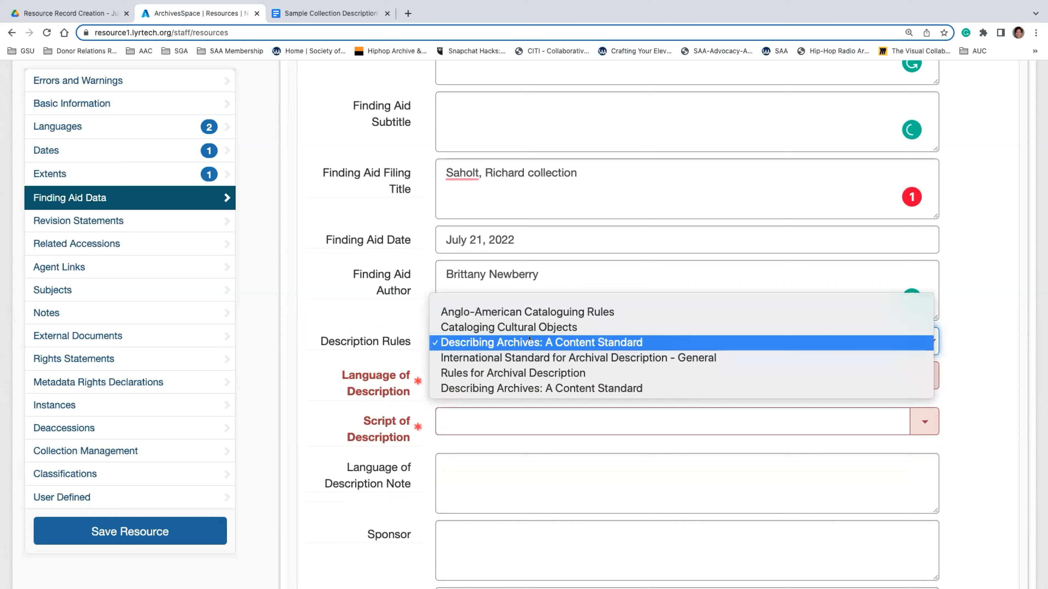
{"action": "left_click", "coordinate": [528, 342]}
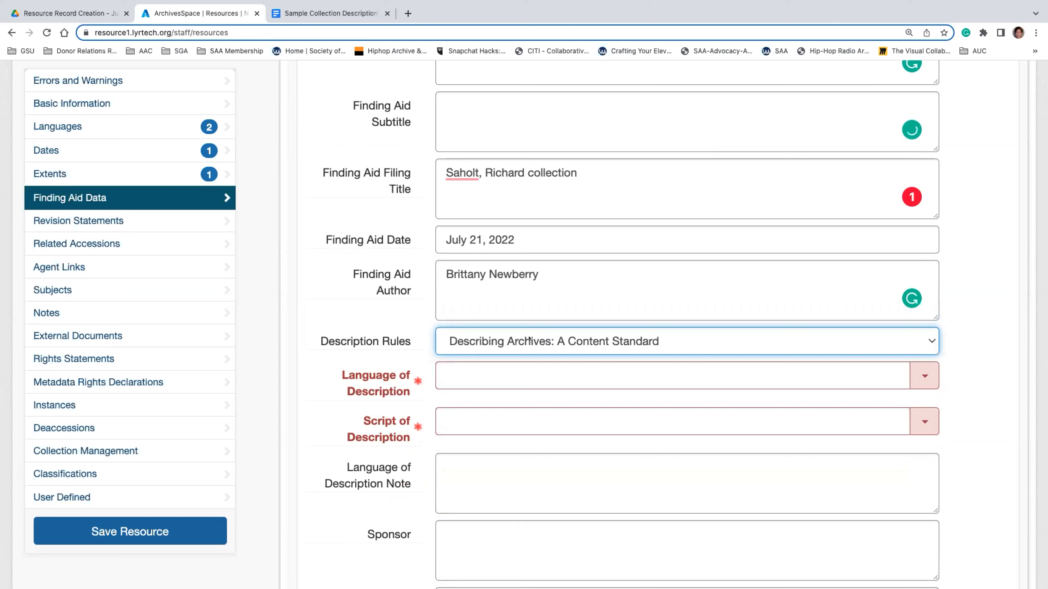
{"action": "left_click", "coordinate": [562, 364]}
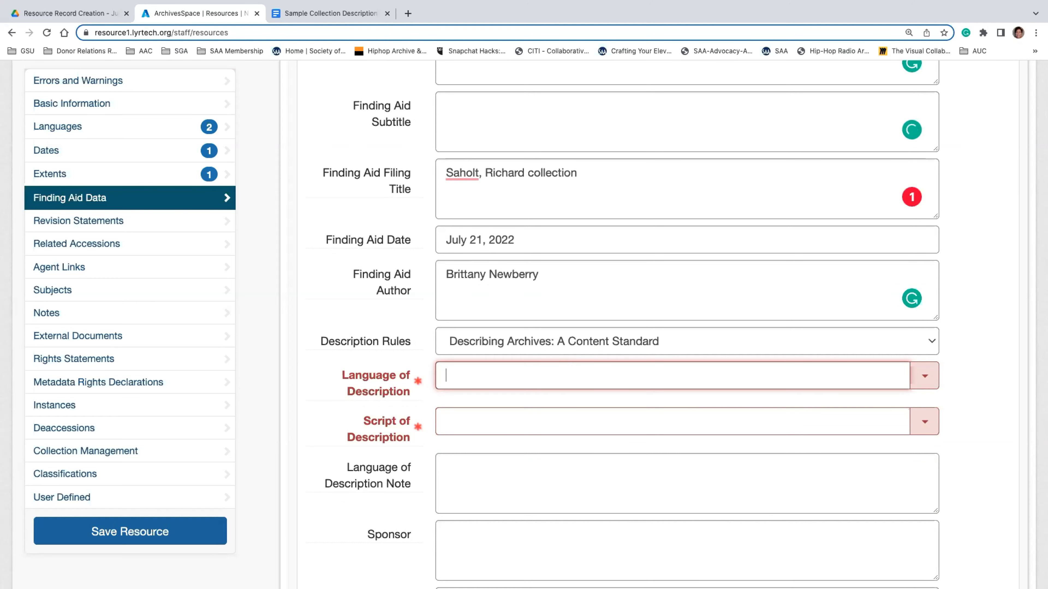
Set the Language of Description to English and the Script of Description to Latin
{"action": "type", "text": "Engl"}
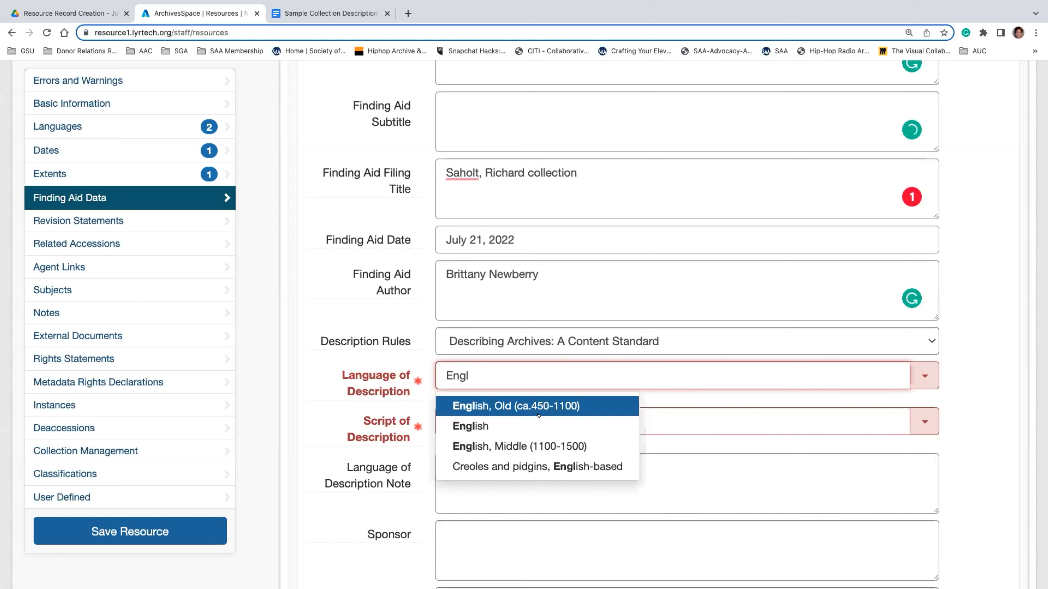
{"action": "key", "text": "Tab"}
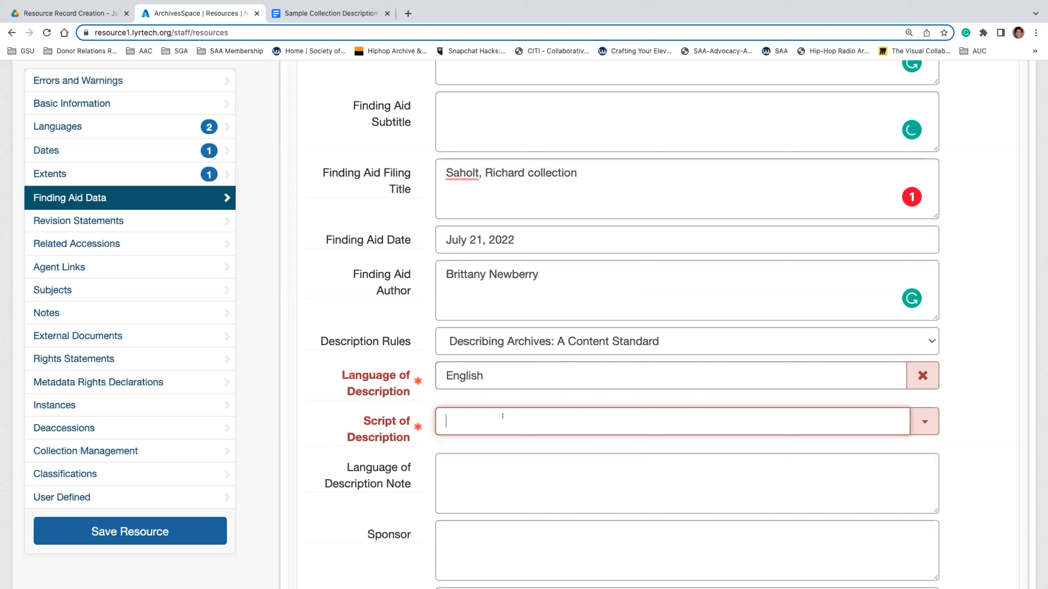
{"action": "type", "text": "Latin"}
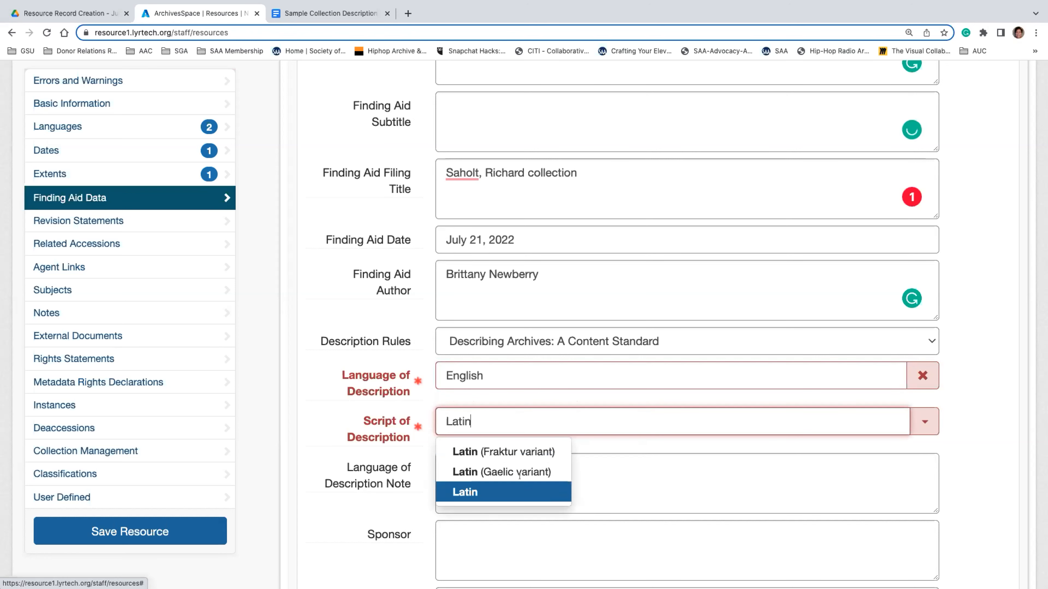
{"action": "key", "text": "Return"}
{"action": "scroll", "coordinate": [519, 477], "scroll_direction": "down", "scroll_amount": 3}
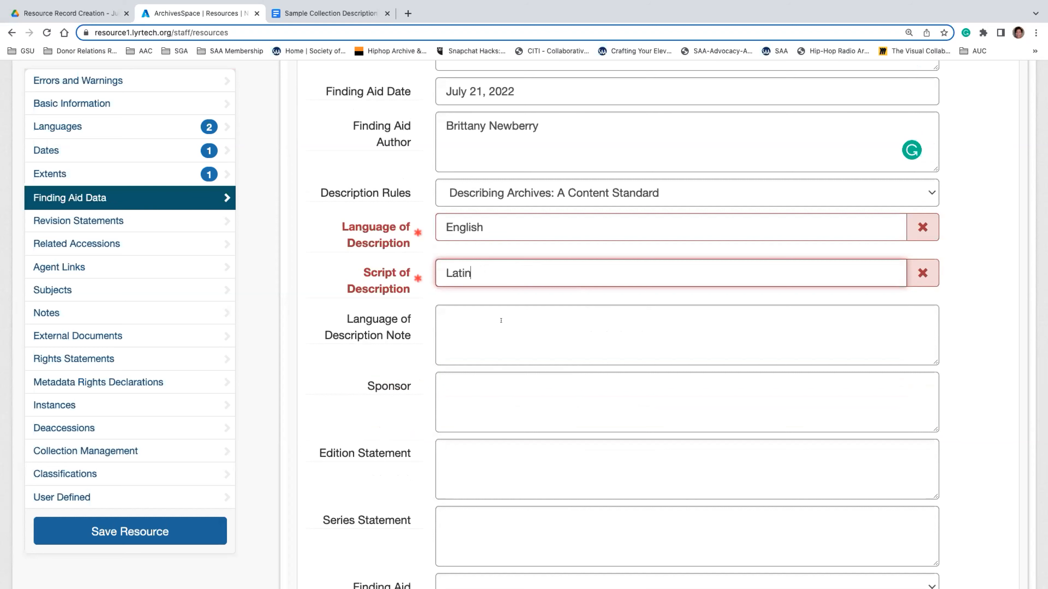
{"action": "scroll", "coordinate": [524, 396], "scroll_direction": "down", "scroll_amount": 2}
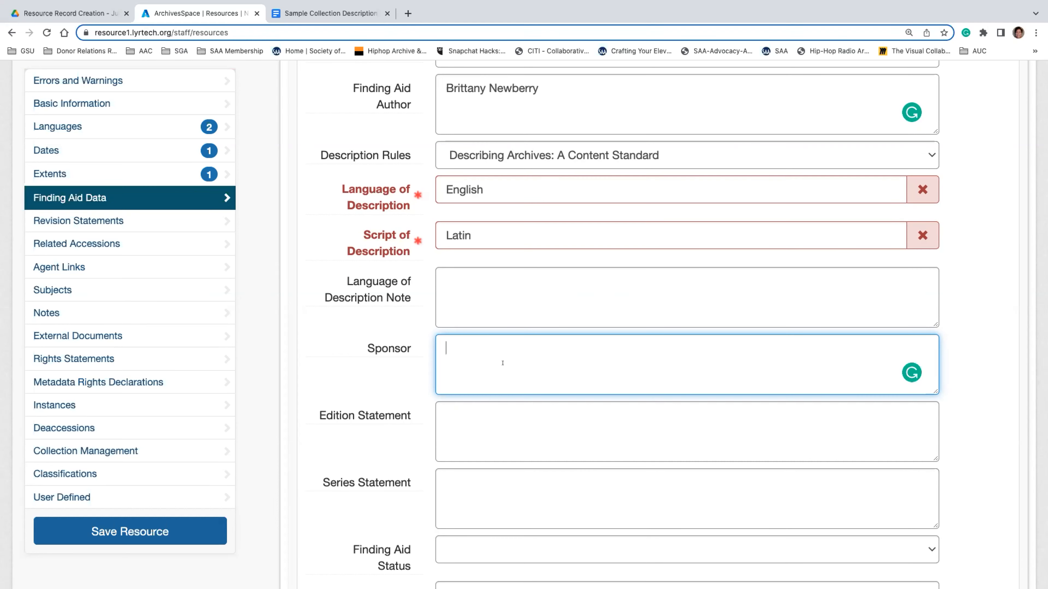
{"action": "mouse_move", "coordinate": [351, 415]}
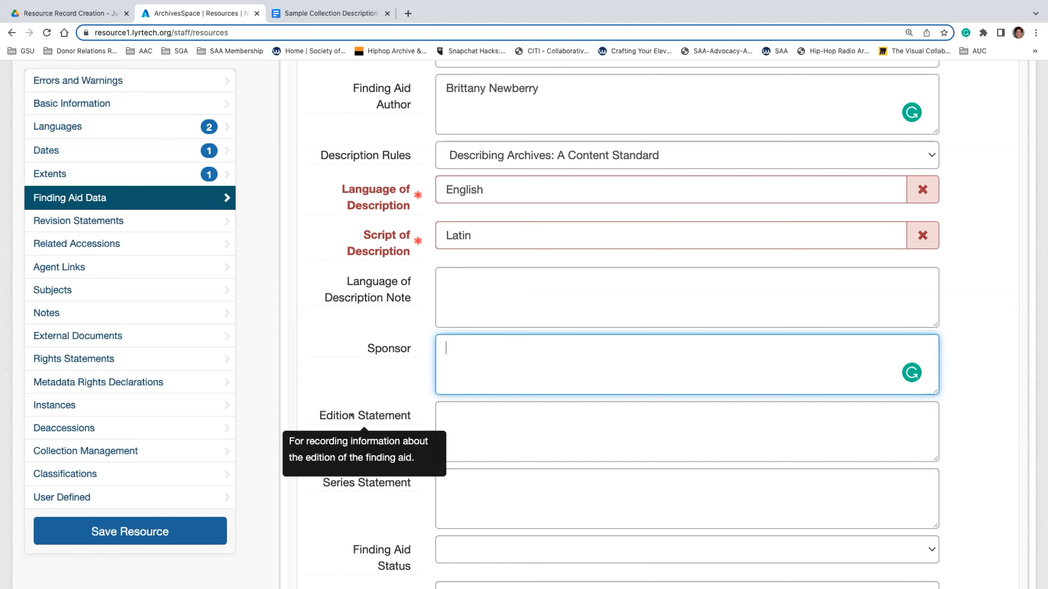
{"action": "scroll", "coordinate": [351, 416], "scroll_direction": "down", "scroll_amount": 3}
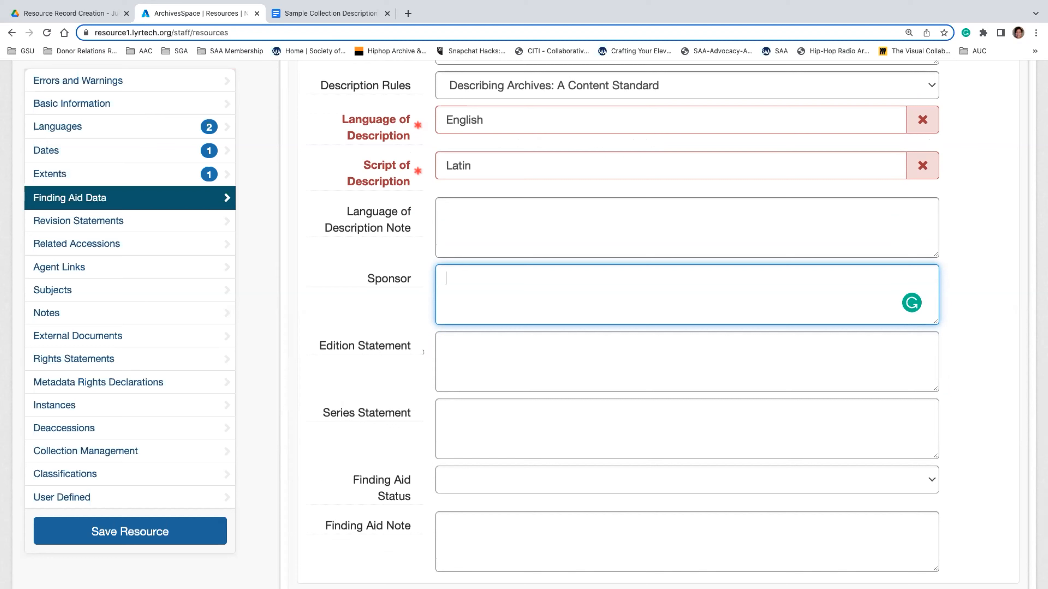
{"action": "scroll", "coordinate": [430, 389], "scroll_direction": "down", "scroll_amount": 2}
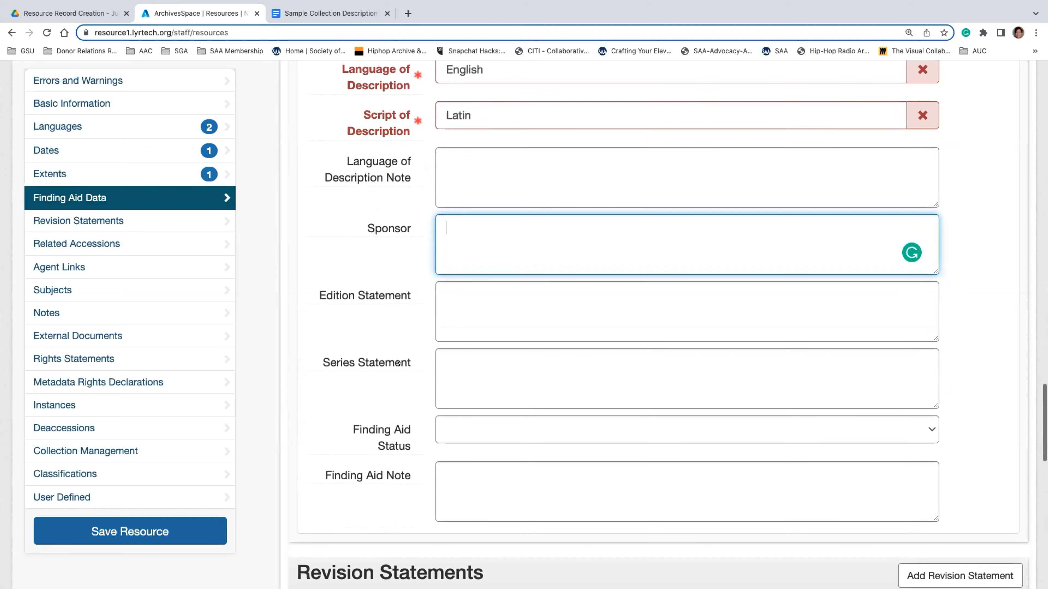
{"action": "mouse_move", "coordinate": [397, 363]}
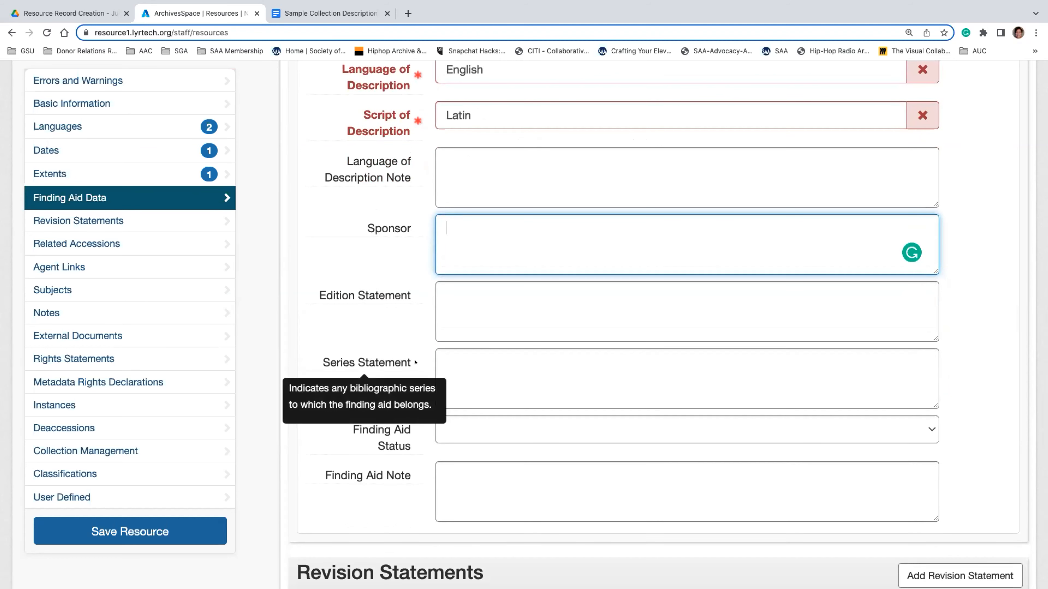
{"action": "left_click", "coordinate": [517, 438]}
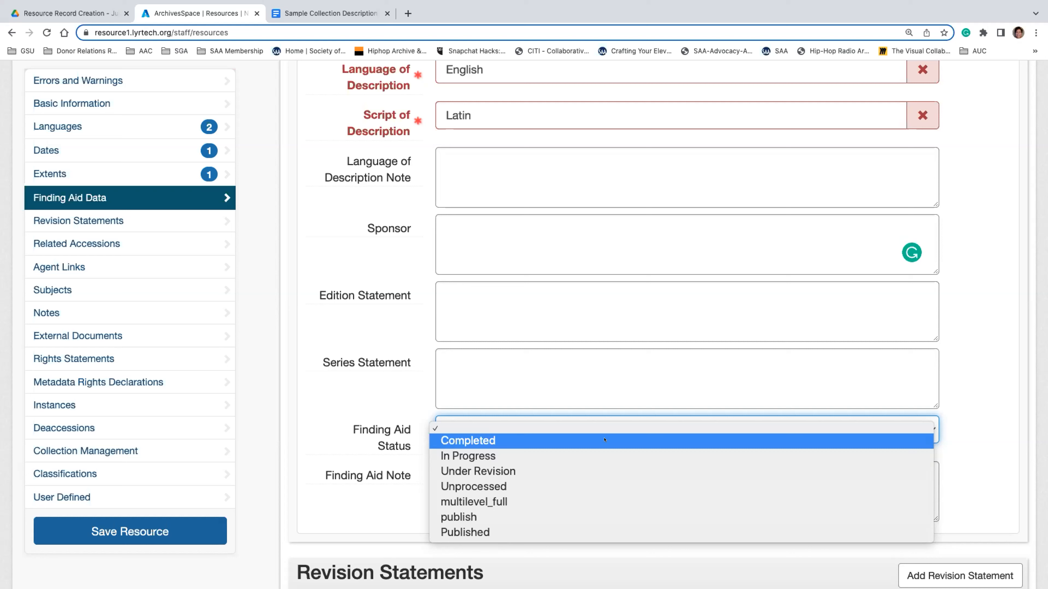
Choose In Progress as the Finding Aid Status, then scroll to the bottom of the form
{"action": "left_click", "coordinate": [536, 456]}
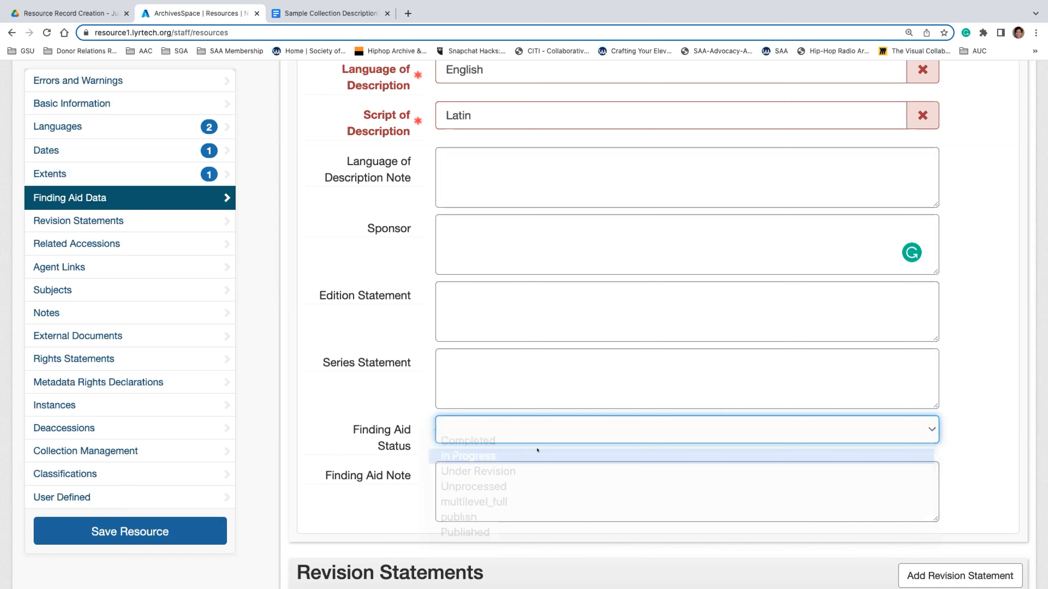
{"action": "left_click", "coordinate": [502, 432]}
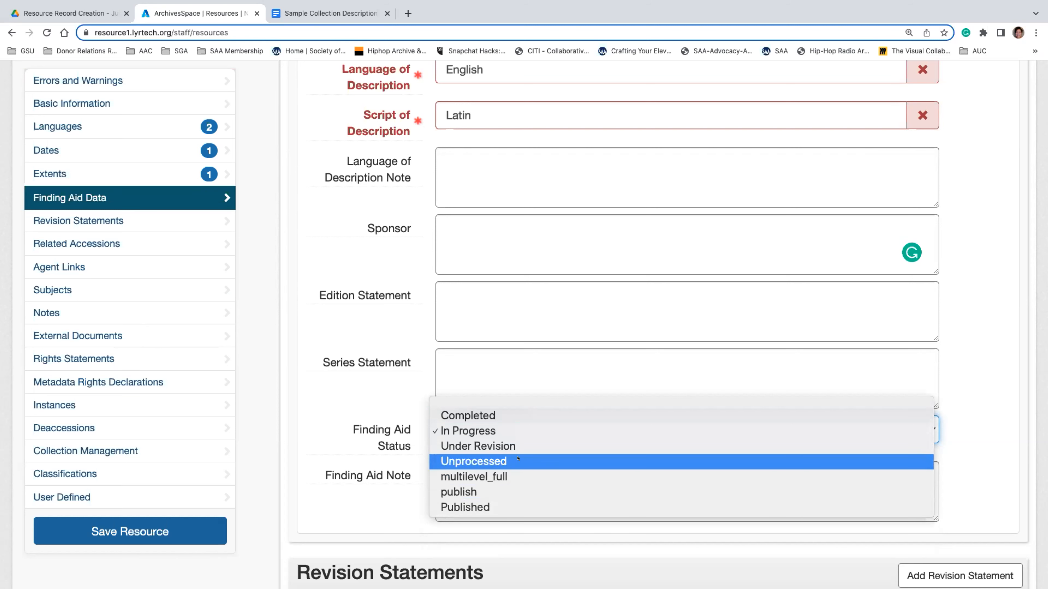
{"action": "left_click", "coordinate": [495, 431]}
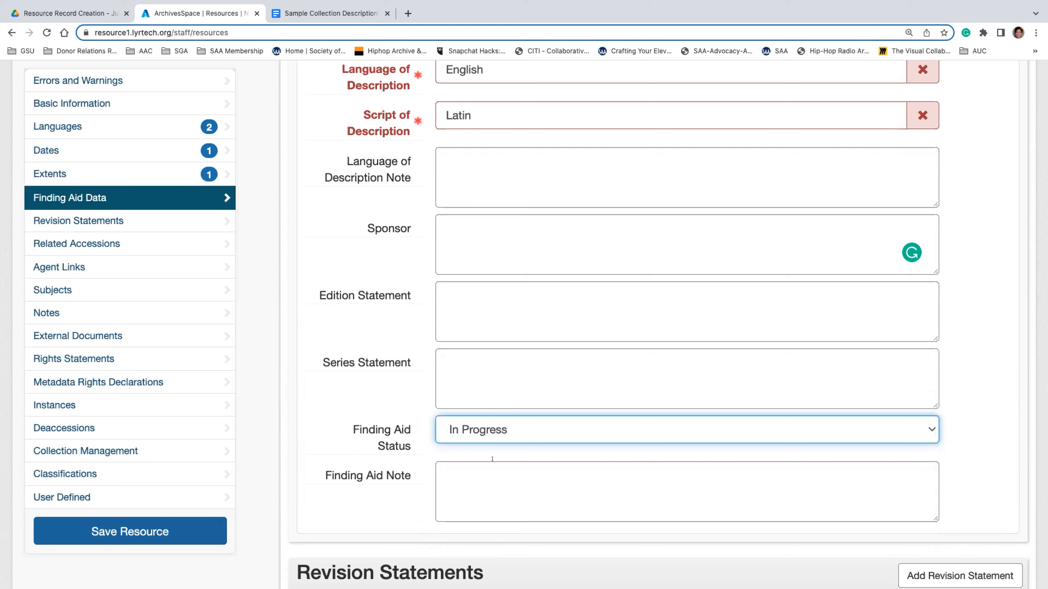
{"action": "scroll", "coordinate": [492, 458], "scroll_direction": "down", "scroll_amount": 1}
{"action": "scroll", "coordinate": [492, 458], "scroll_direction": "down", "scroll_amount": 1}
{"action": "left_click", "coordinate": [449, 394]}
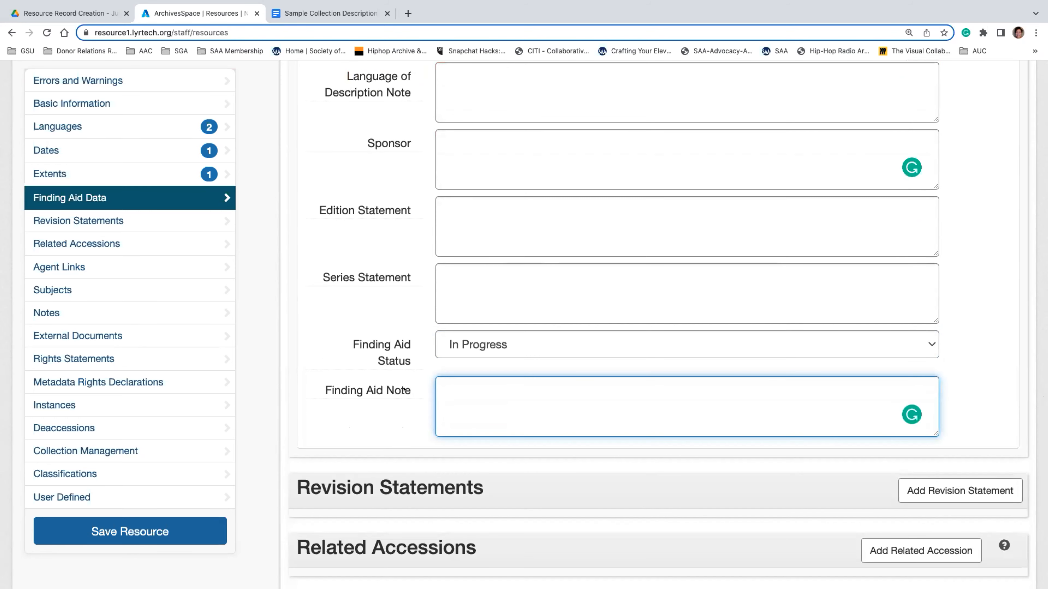
{"action": "mouse_move", "coordinate": [404, 390]}
{"action": "scroll", "coordinate": [999, 422], "scroll_direction": "down", "scroll_amount": 15}
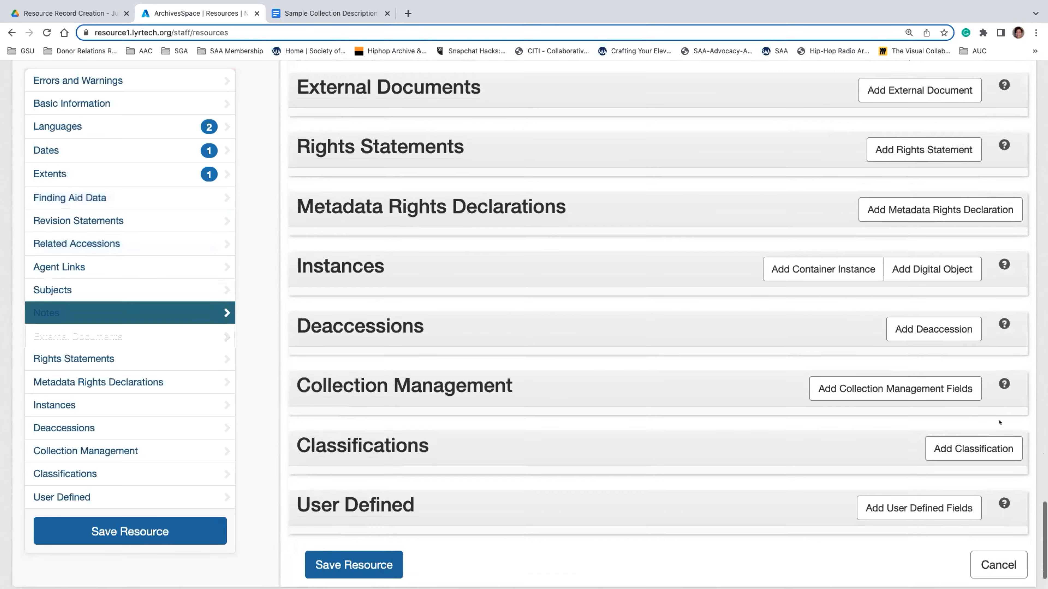
{"action": "scroll", "coordinate": [1000, 422], "scroll_direction": "down", "scroll_amount": 2}
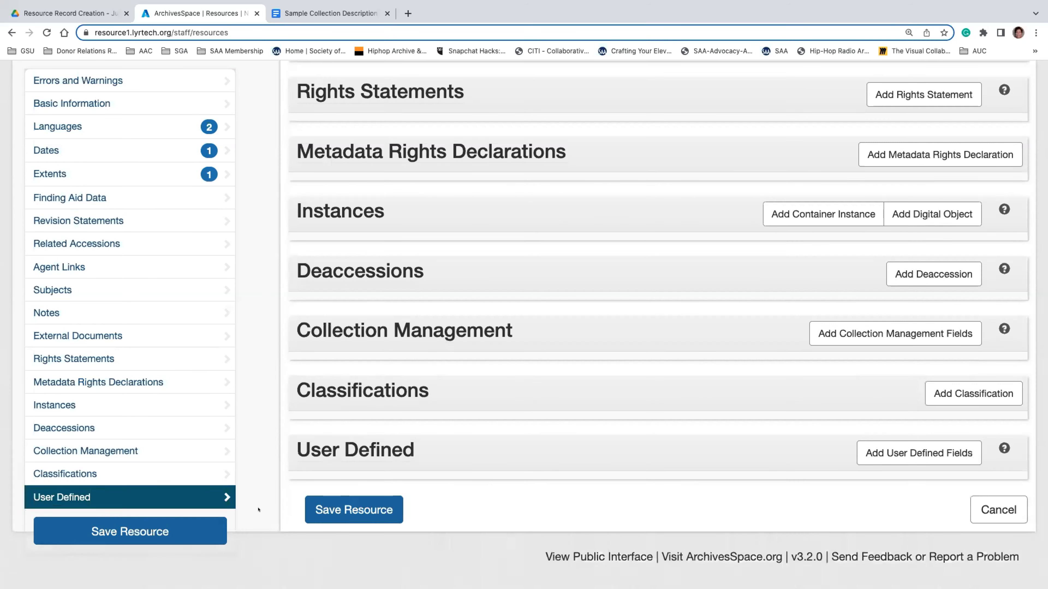
Save the new Richard Saholt collection resource with Save Resource
{"action": "left_click", "coordinate": [198, 531]}
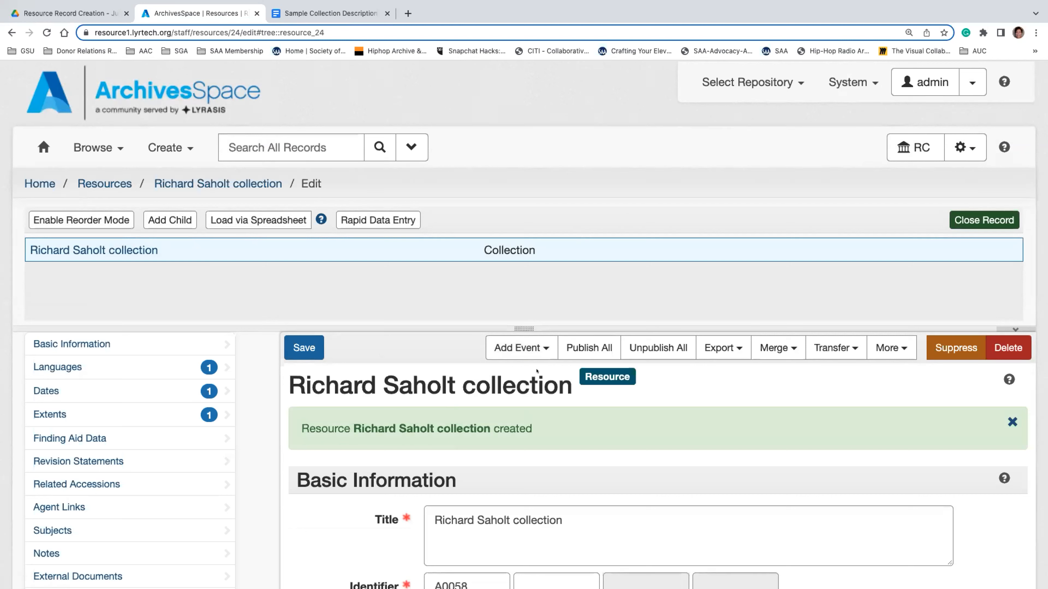
{"action": "left_click", "coordinate": [530, 347]}
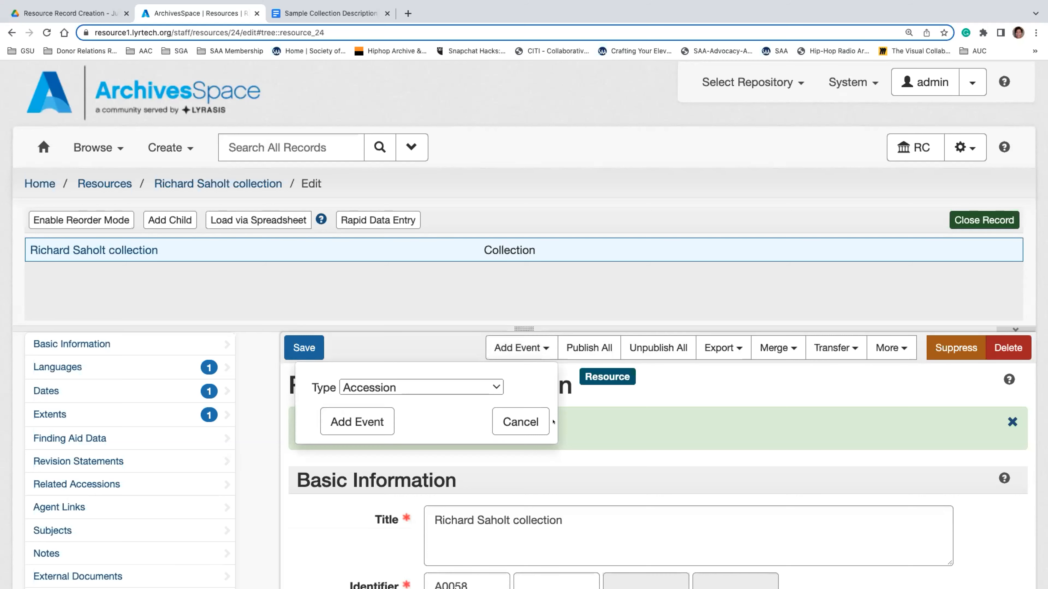
{"action": "left_click", "coordinate": [520, 422]}
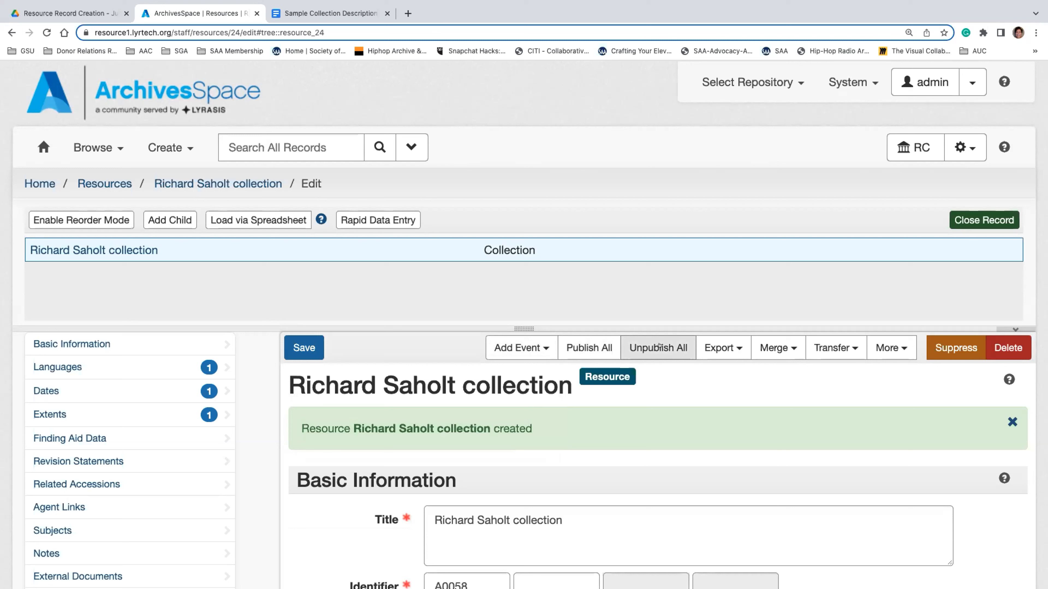
{"action": "left_click", "coordinate": [720, 349]}
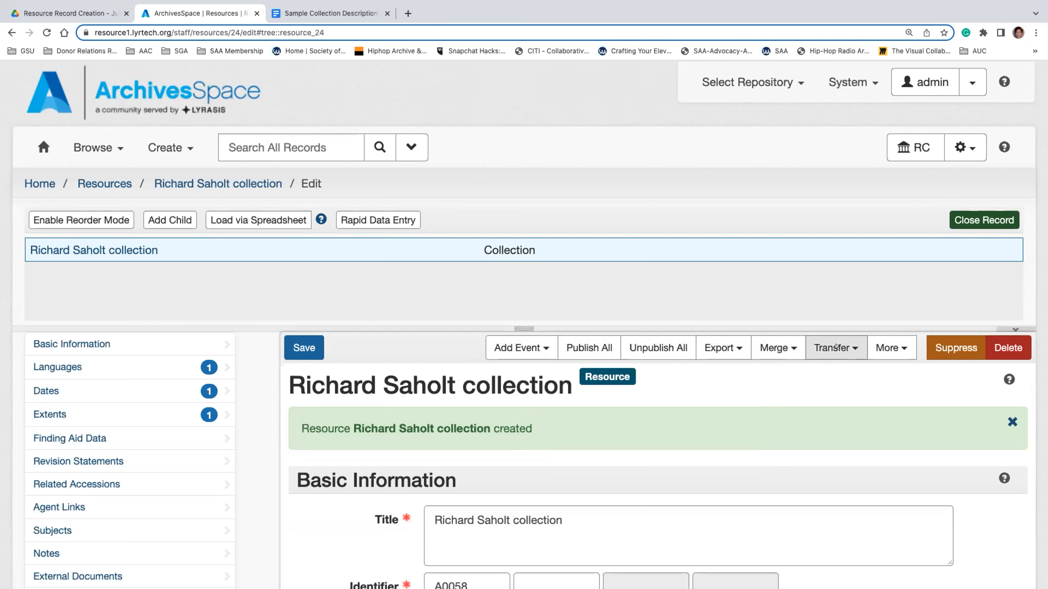
{"action": "left_click", "coordinate": [879, 345]}
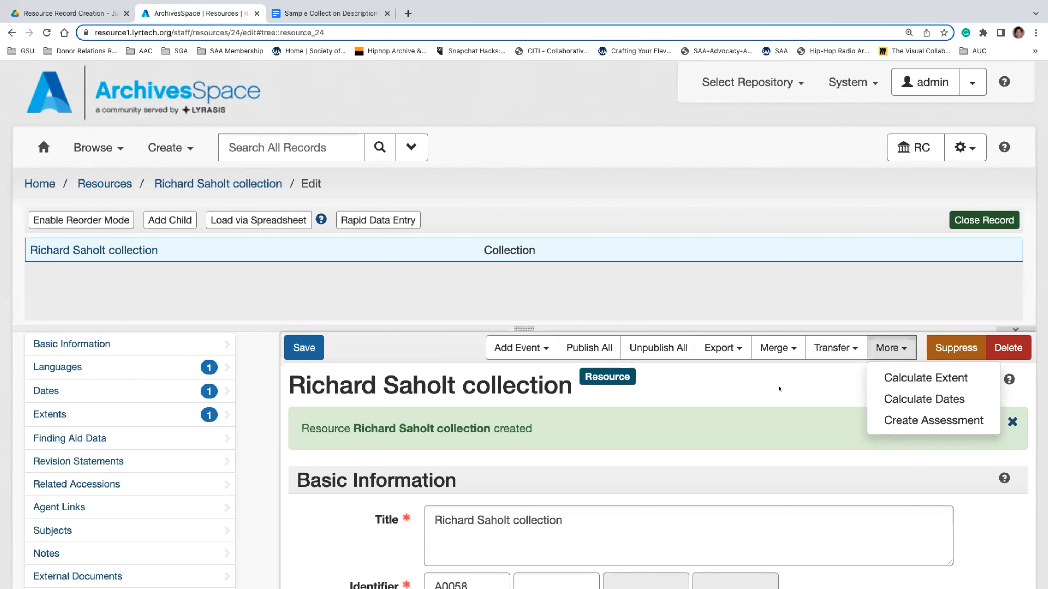
{"action": "left_click", "coordinate": [840, 364]}
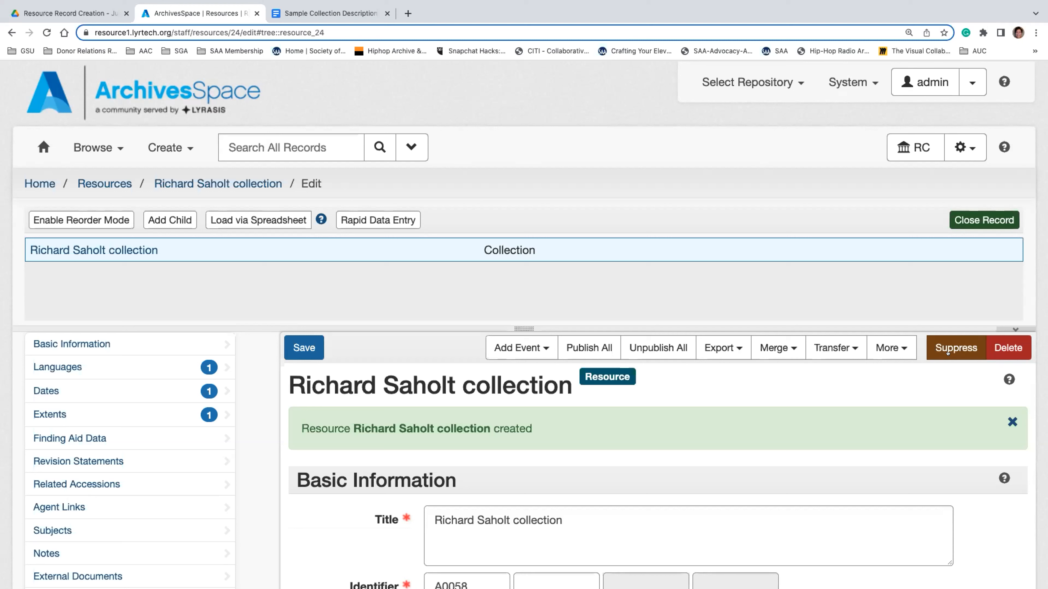
{"action": "left_click", "coordinate": [1007, 355]}
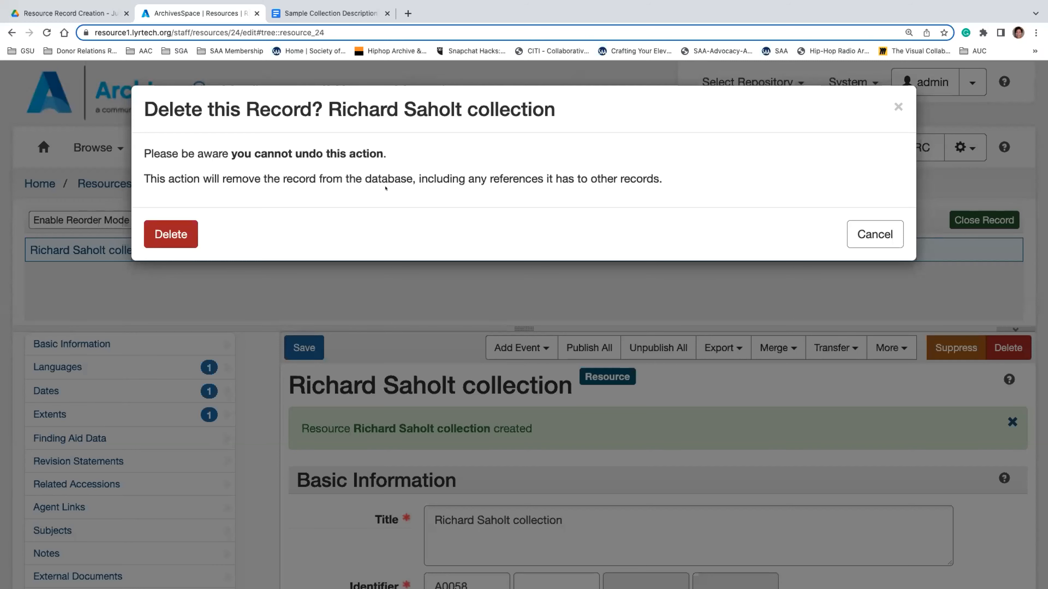
{"action": "left_click", "coordinate": [870, 237]}
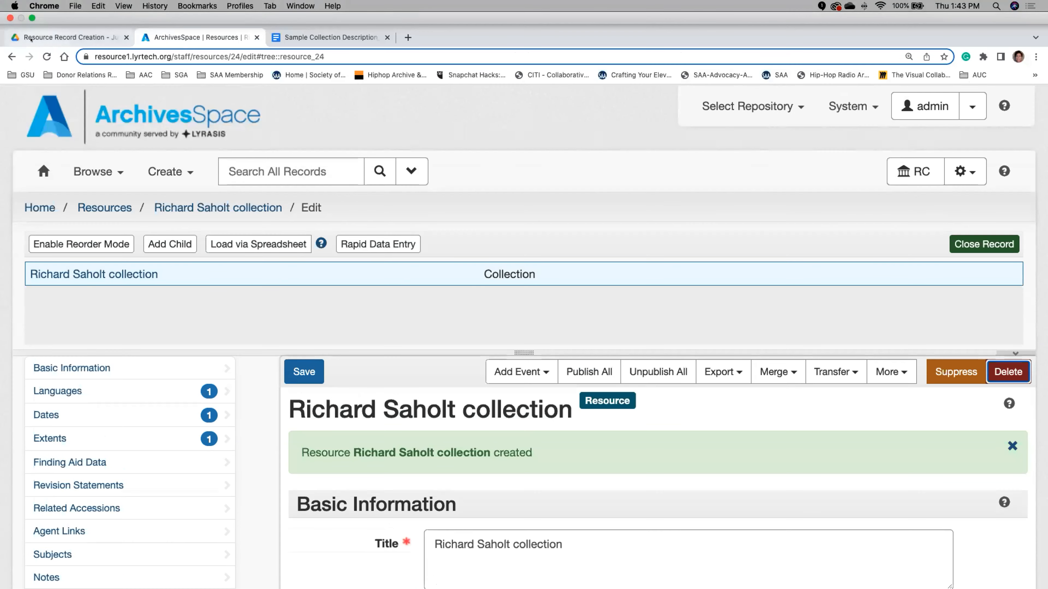
Close the Google Drive 'Resource Record Creation - July 2022' folder tab
{"action": "left_click", "coordinate": [30, 39]}
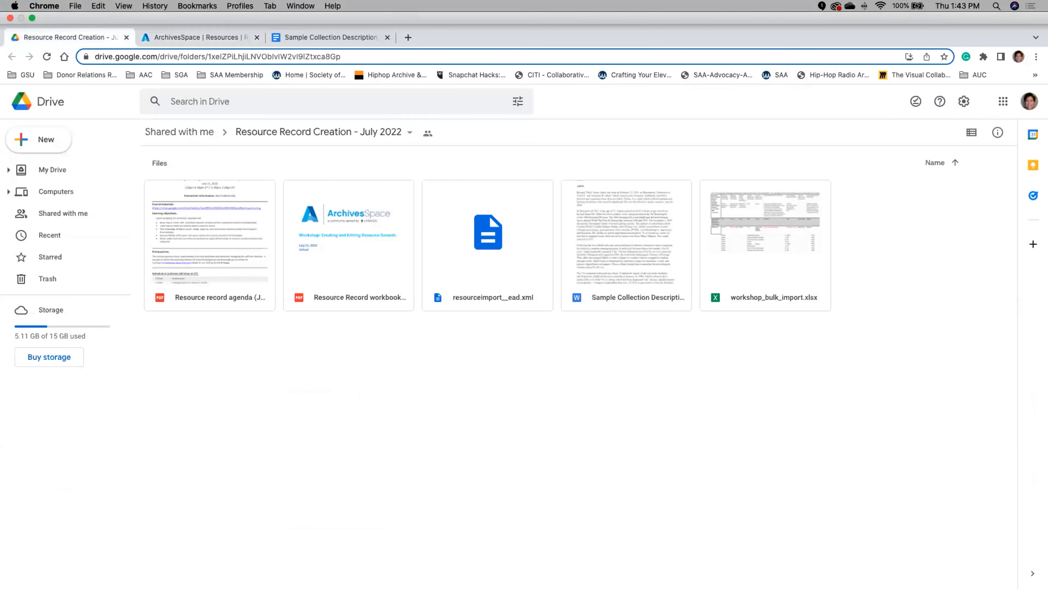
{"action": "key", "text": "super+w"}
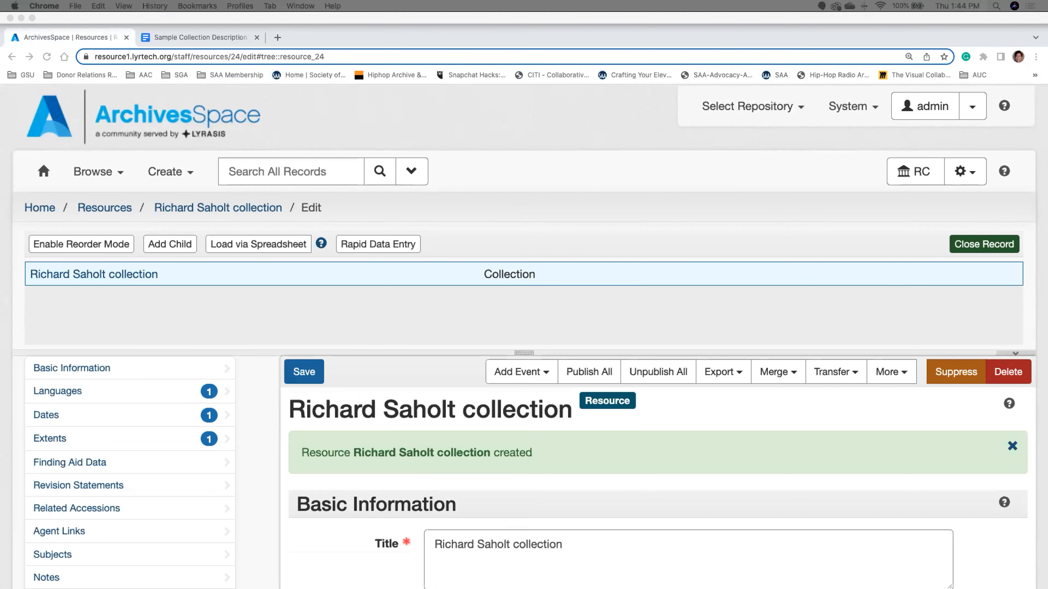
{"action": "left_click", "coordinate": [379, 171]}
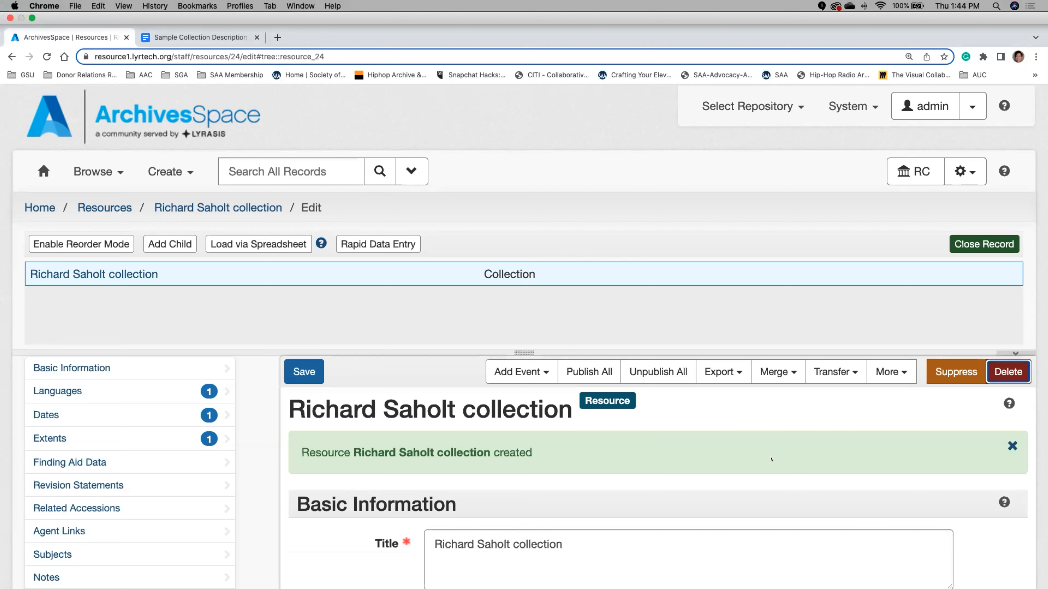
{"action": "left_click", "coordinate": [771, 443]}
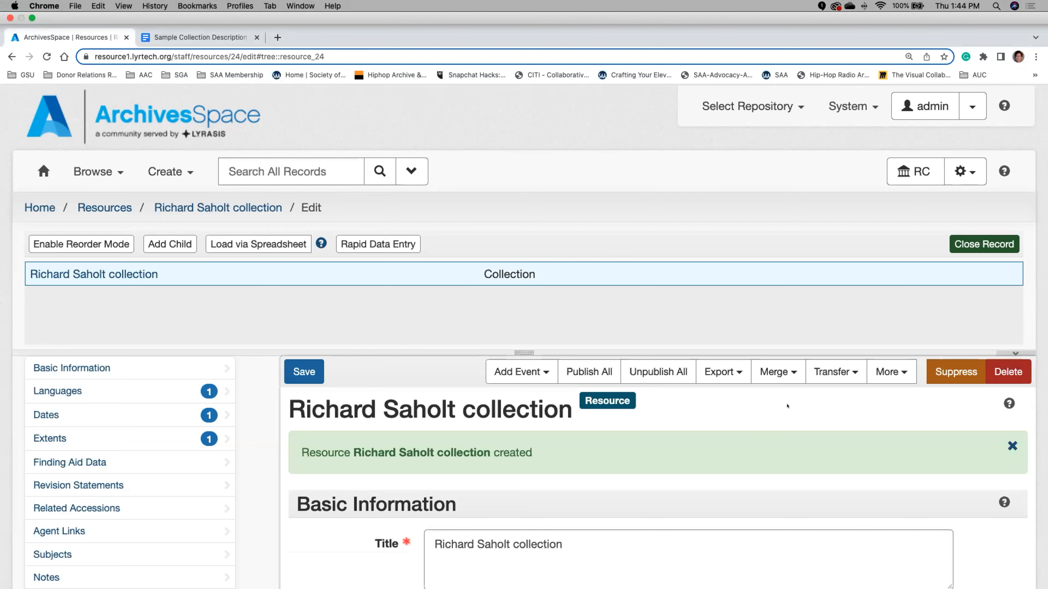
{"action": "scroll", "coordinate": [789, 407], "scroll_direction": "down", "scroll_amount": 5}
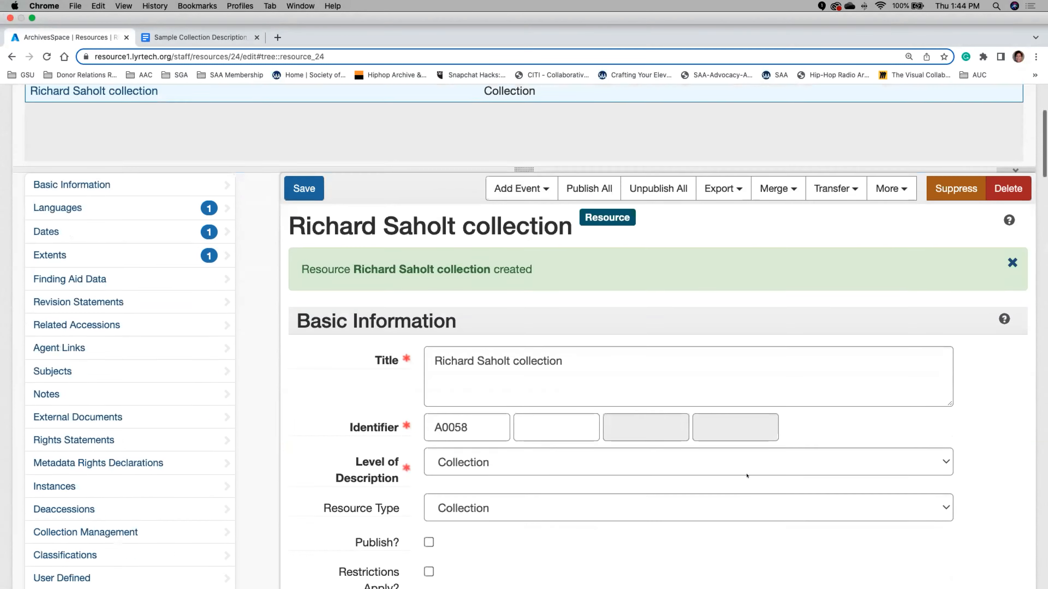
{"action": "left_click", "coordinate": [172, 191]}
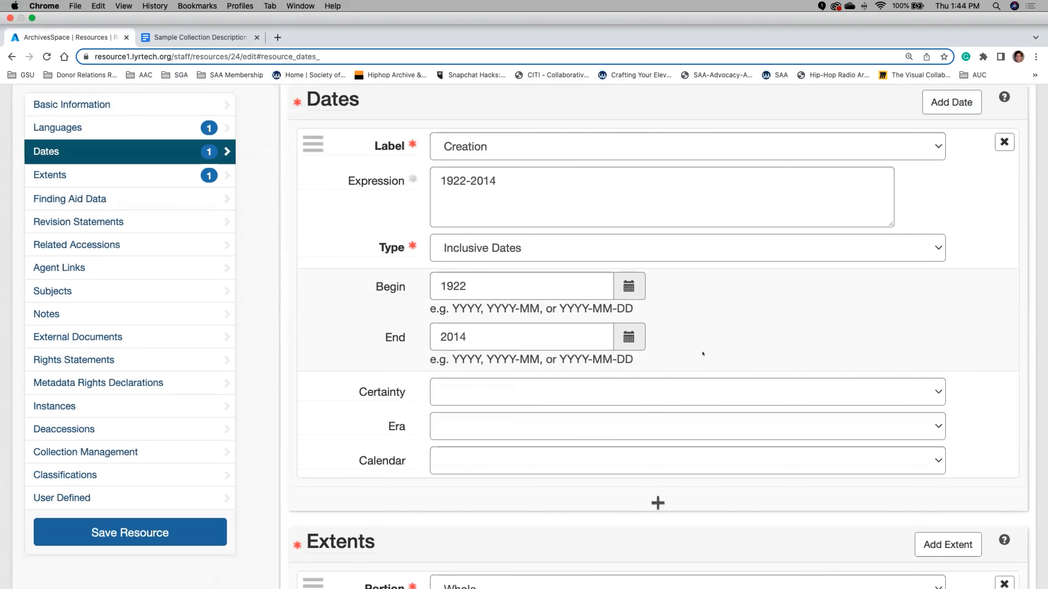
{"action": "left_click", "coordinate": [676, 389]}
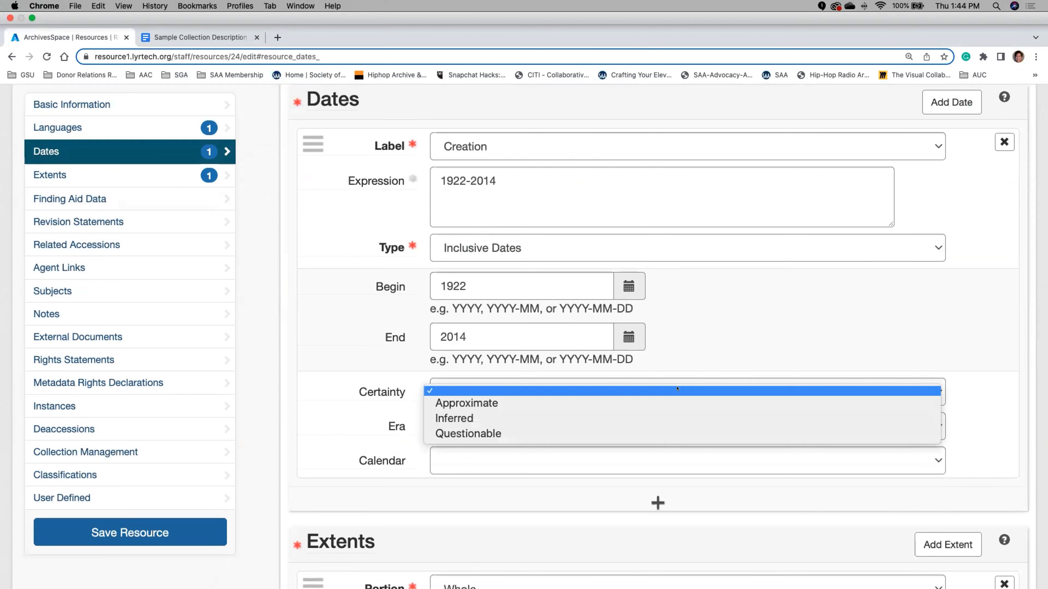
{"action": "left_click", "coordinate": [684, 378]}
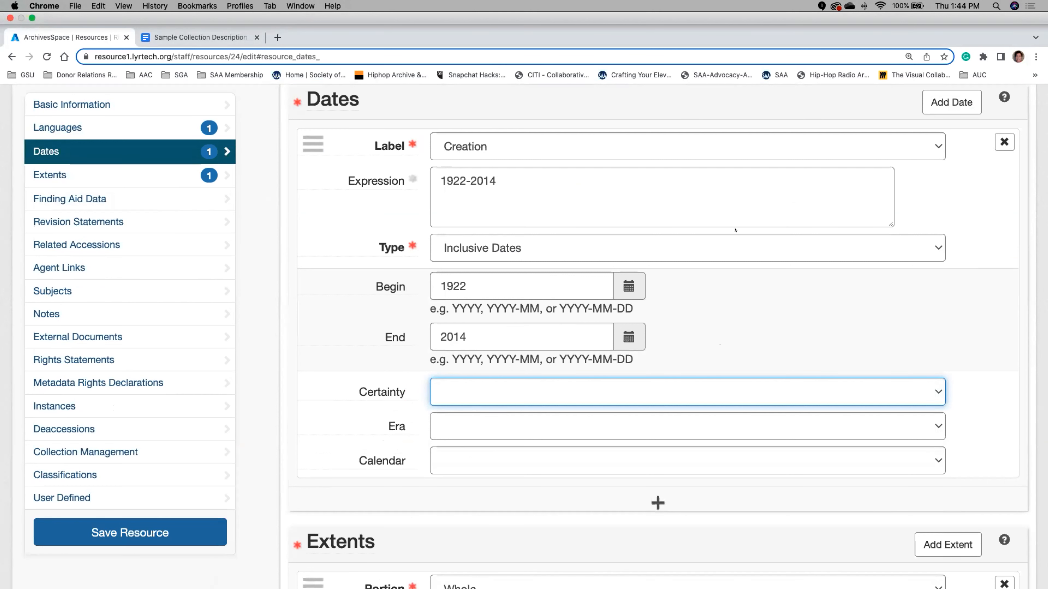
{"action": "left_click", "coordinate": [507, 180]}
{"action": "key", "text": "BackSpace"}
{"action": "key", "text": "BackSpace"}
{"action": "key", "text": "BackSpace"}
{"action": "key", "text": "BackSpace"}
{"action": "key", "text": "BackSpace"}
{"action": "key", "text": "BackSpace"}
{"action": "key", "text": "BackSpace"}
{"action": "key", "text": "BackSpace"}
{"action": "key", "text": "BackSpace"}
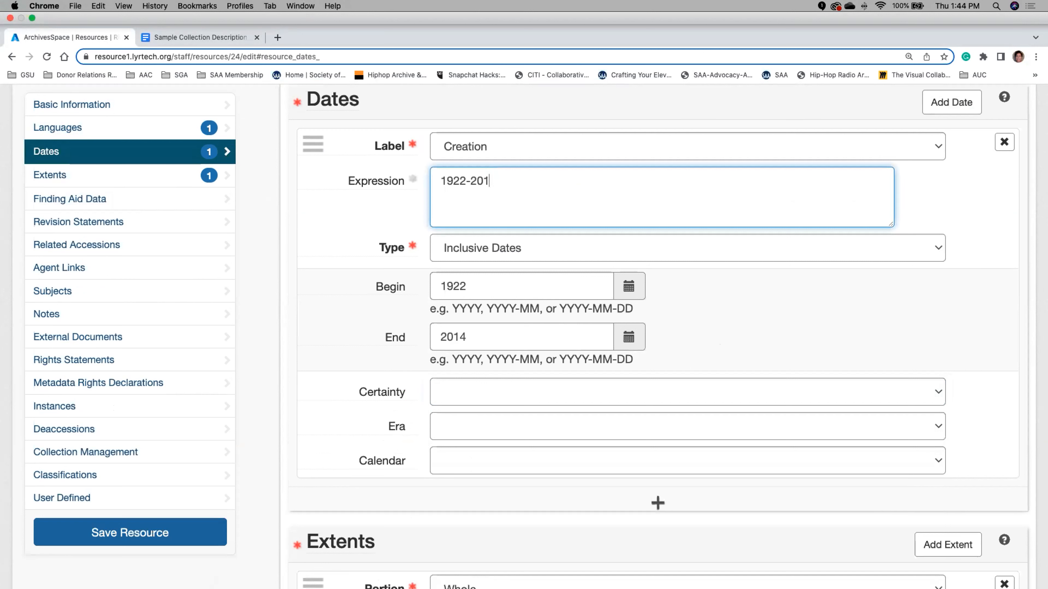
{"action": "type", "text": "1970s"}
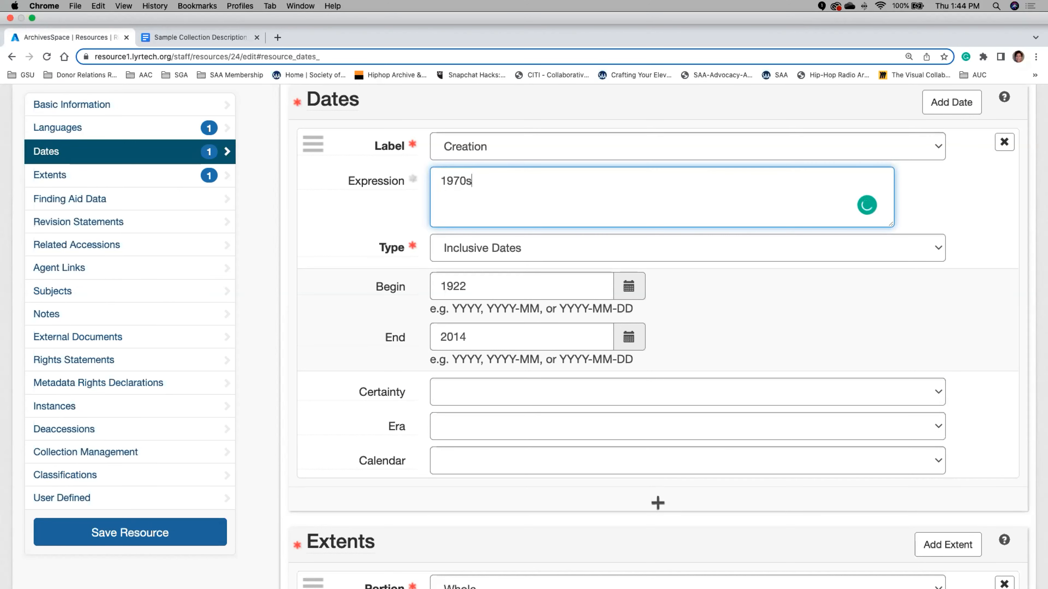
{"action": "key", "text": "BackSpace"}
{"action": "key", "text": "BackSpace"}
{"action": "key", "text": "BackSpace"}
{"action": "key", "text": "BackSpace"}
{"action": "key", "text": "BackSpace"}
{"action": "type", "text": "circa 1970-1979"}
{"action": "left_click", "coordinate": [545, 256]}
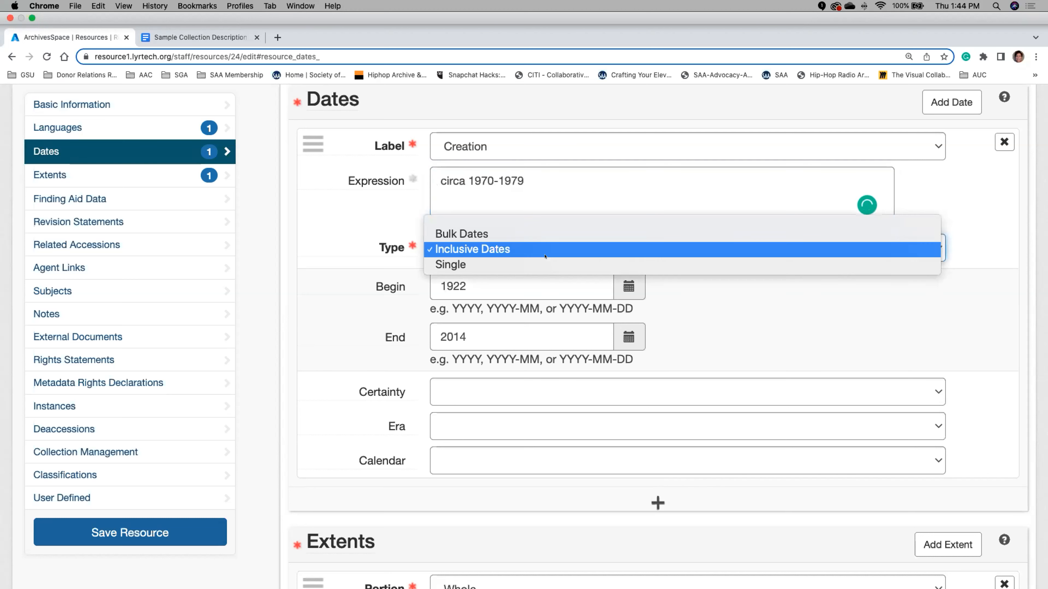
{"action": "left_click", "coordinate": [529, 282]}
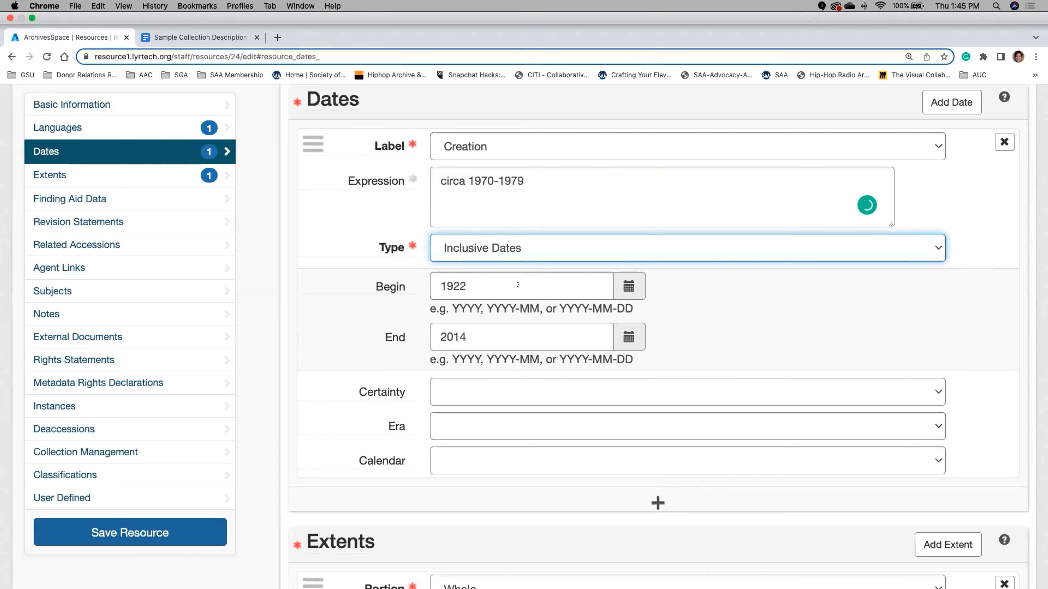
{"action": "left_click", "coordinate": [520, 285]}
{"action": "left_click", "coordinate": [516, 335]}
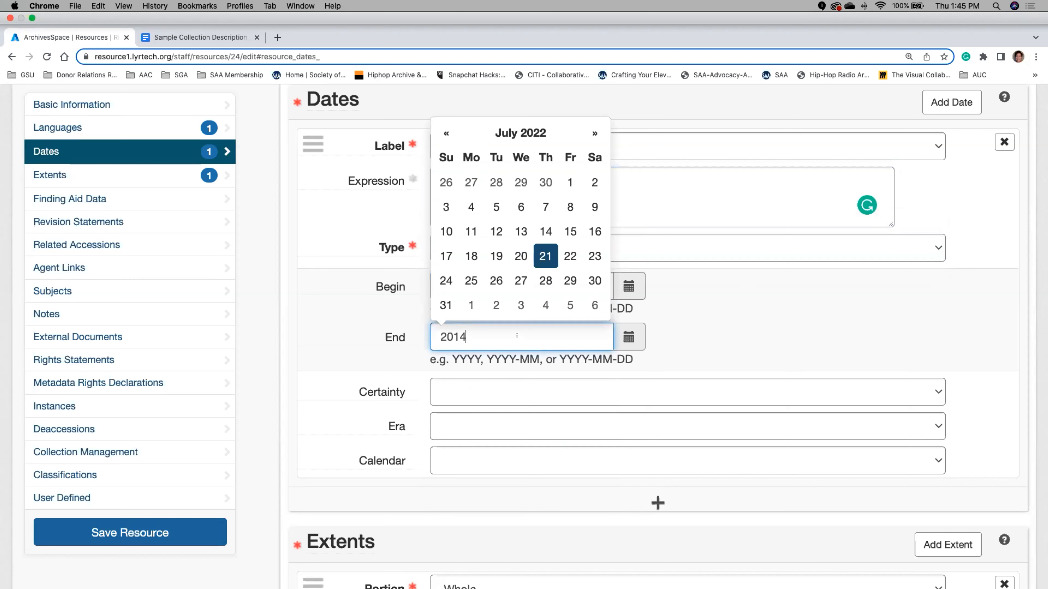
{"action": "left_click", "coordinate": [814, 291]}
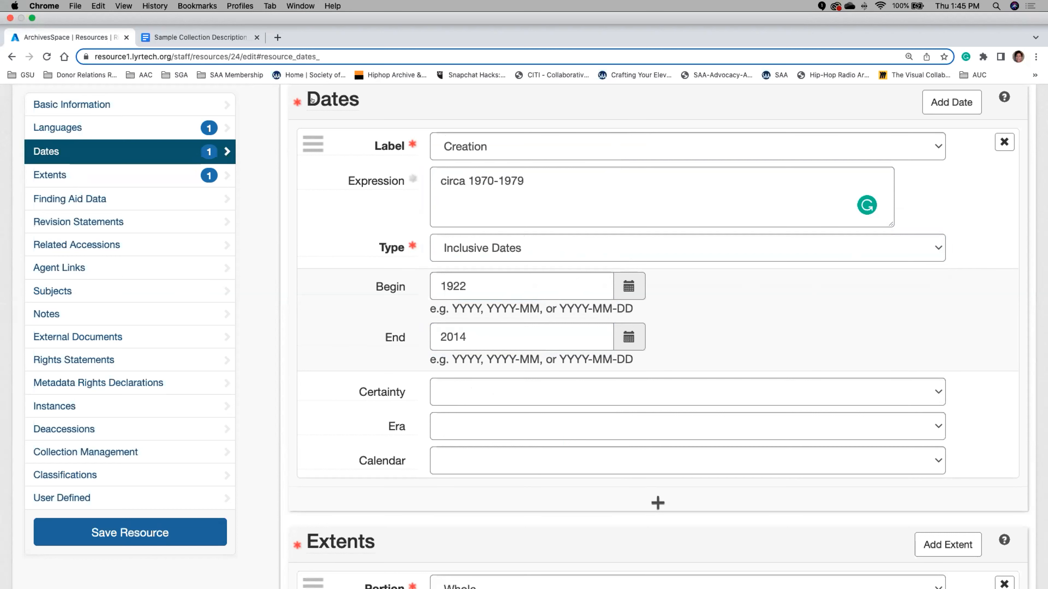
{"action": "mouse_move", "coordinate": [312, 99]}
{"action": "mouse_move", "coordinate": [389, 181]}
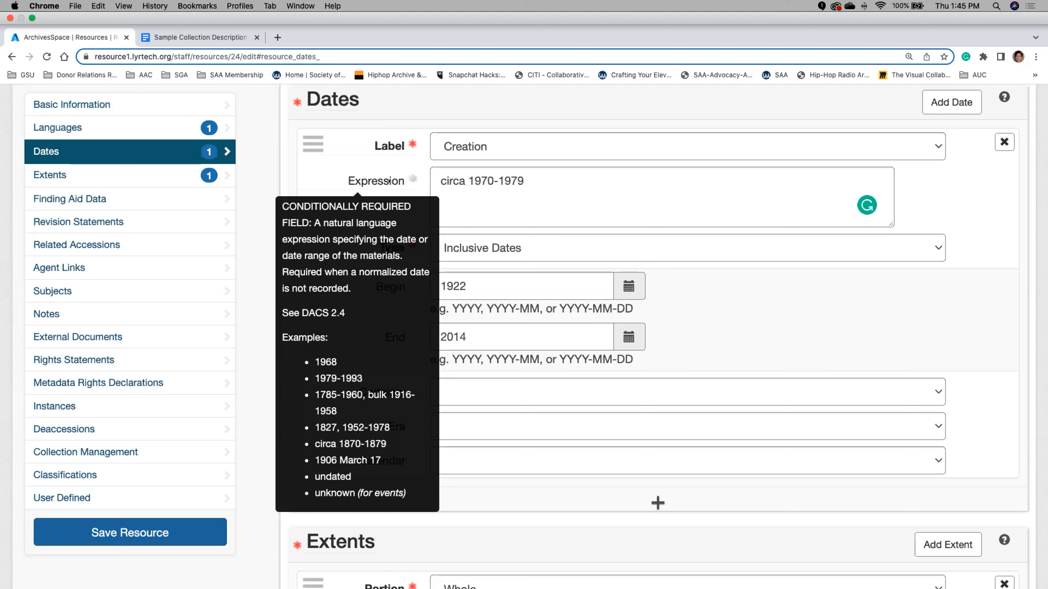
{"action": "left_click", "coordinate": [547, 189]}
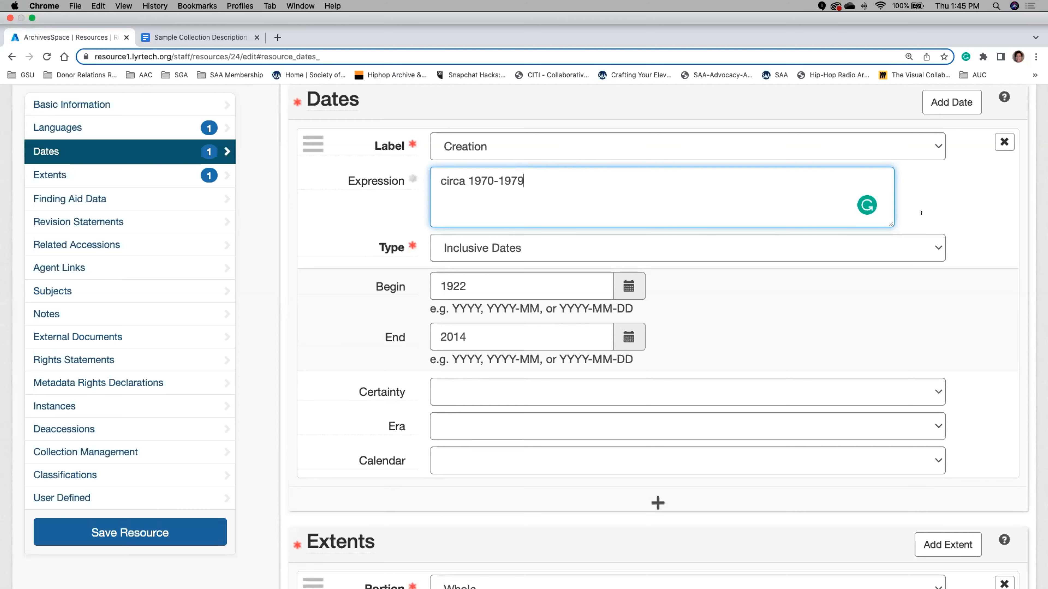
{"action": "left_click_drag", "start_coordinate": [545, 188], "coordinate": [411, 180]}
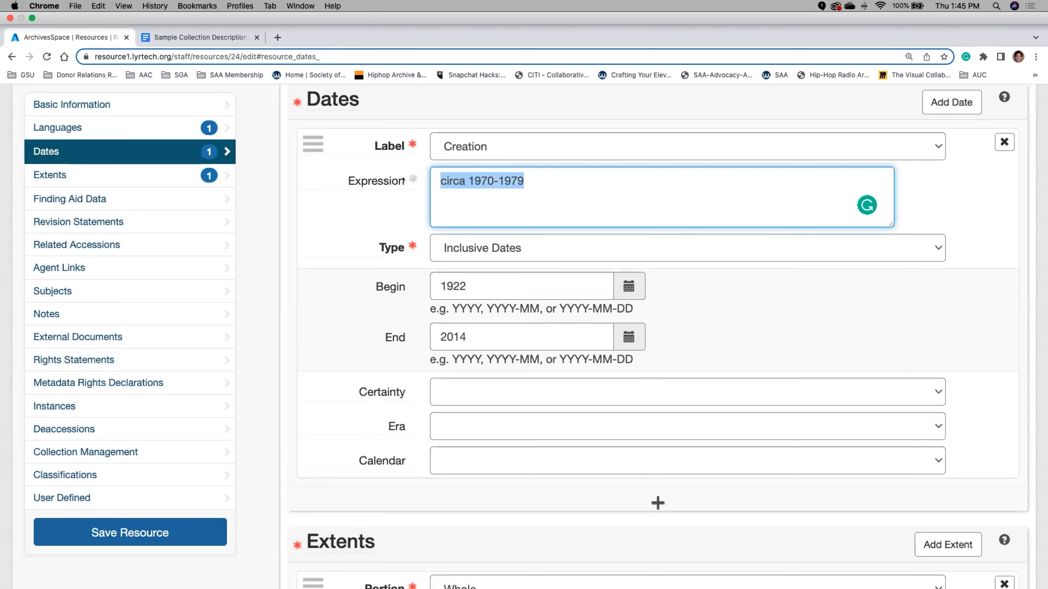
{"action": "type", "text": "1922"}
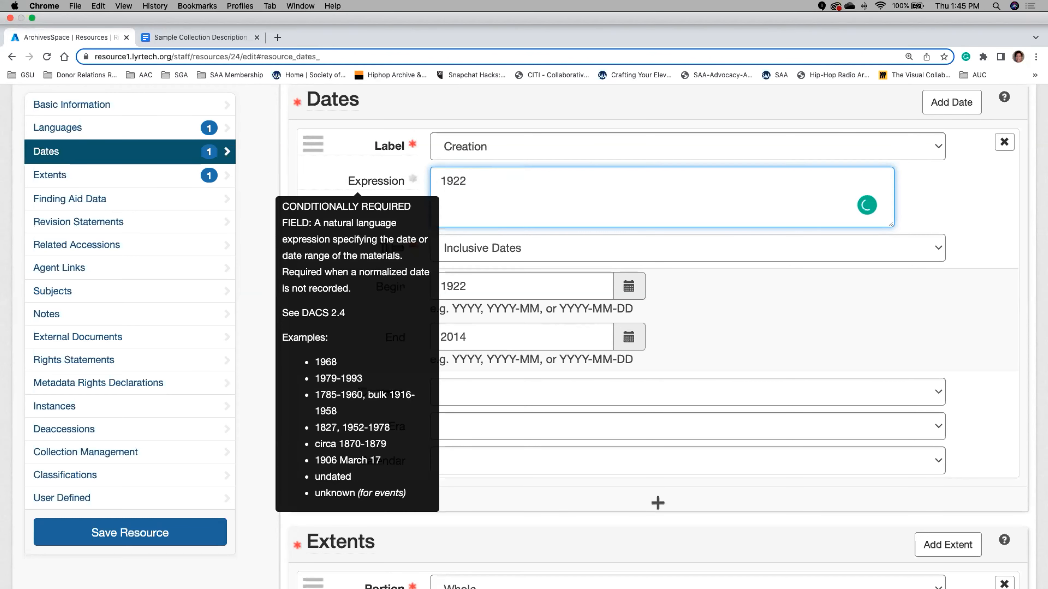
{"action": "type", "text": "-2014"}
{"action": "left_click", "coordinate": [796, 291]}
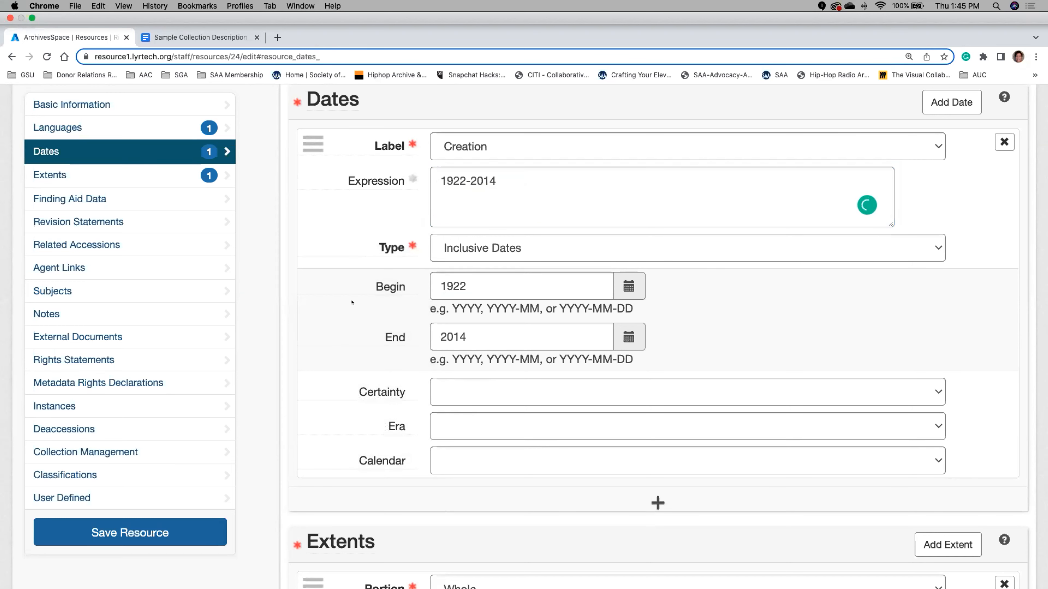
{"action": "scroll", "coordinate": [351, 302], "scroll_direction": "up", "scroll_amount": 10}
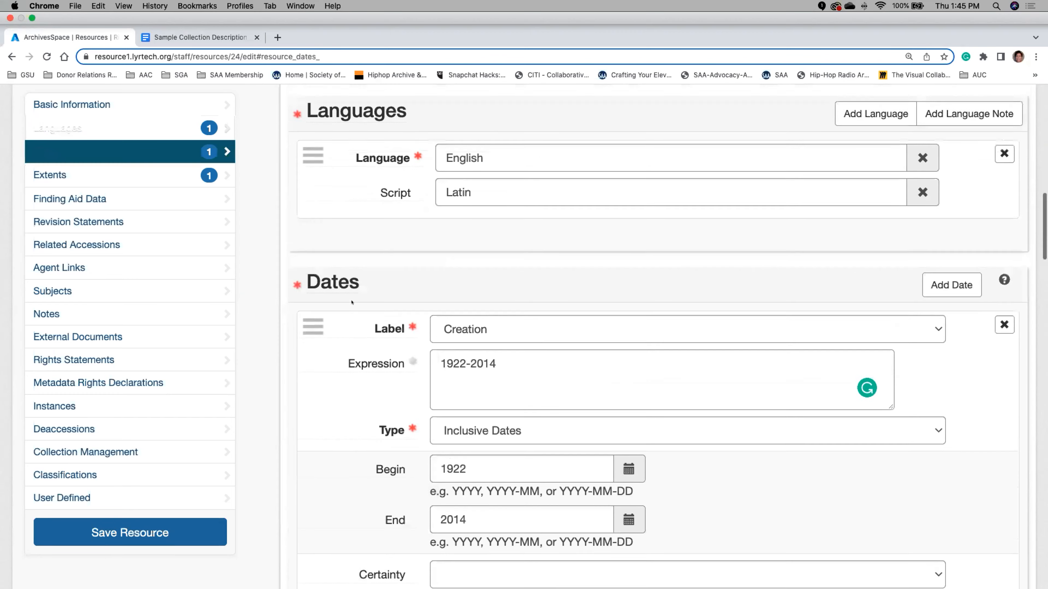
{"action": "scroll", "coordinate": [348, 303], "scroll_direction": "up", "scroll_amount": 8}
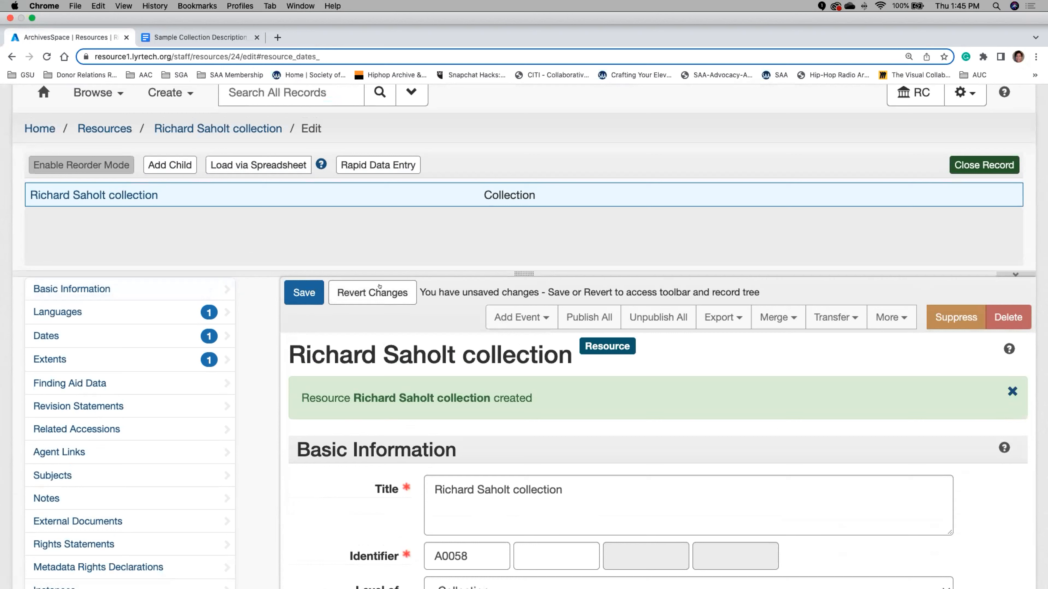
Save the Richard Saholt record's 1922-2014 date expression change
{"action": "left_click", "coordinate": [304, 292]}
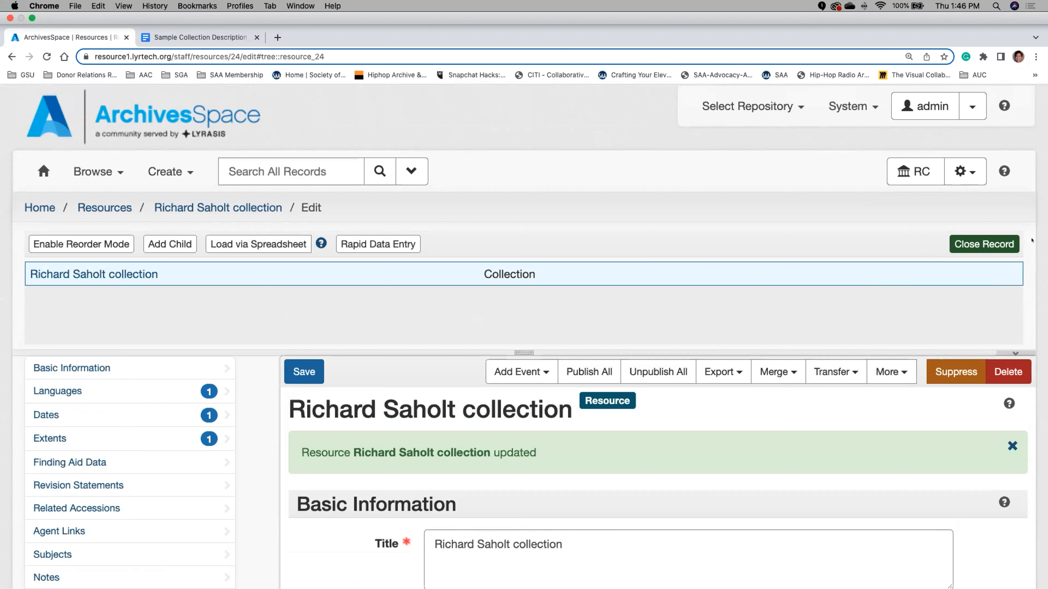
{"action": "left_click", "coordinate": [975, 173]}
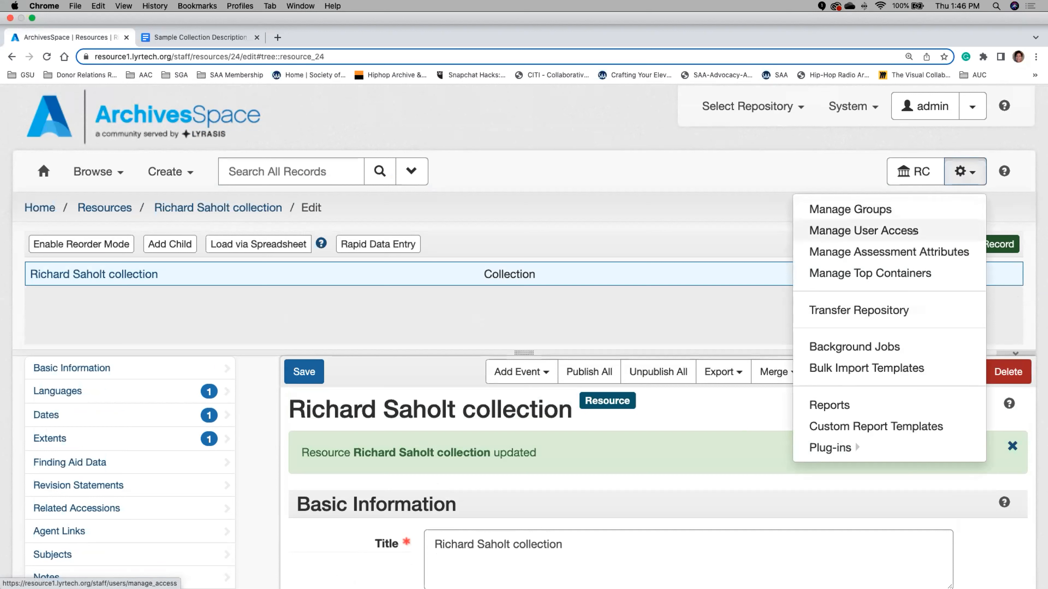
Review the repository's user groups under Manage Groups, then go back to the Richard Saholt collection record
{"action": "left_click", "coordinate": [831, 171]}
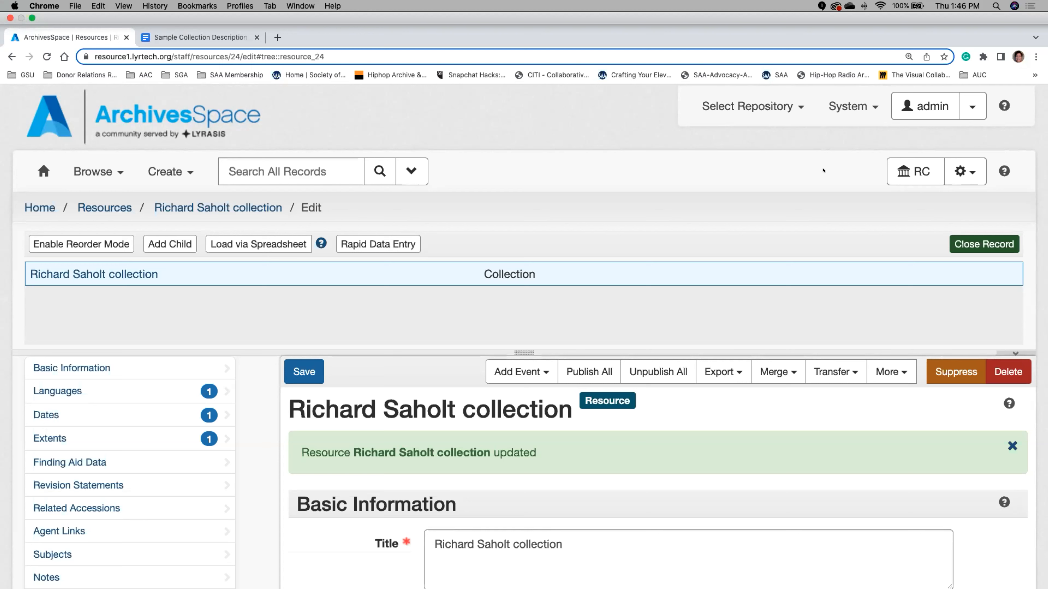
{"action": "left_click", "coordinate": [964, 172]}
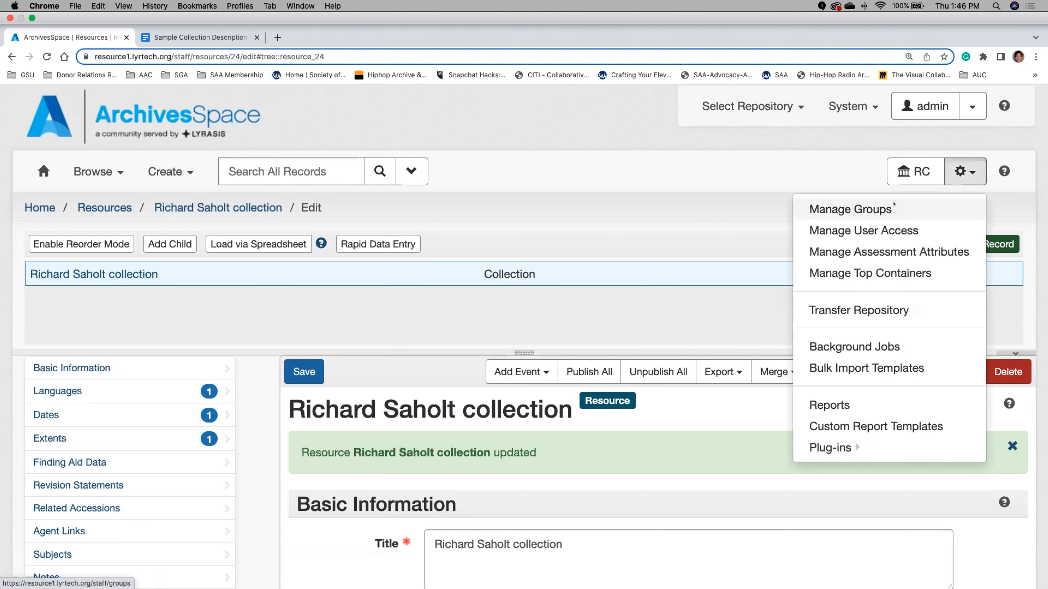
{"action": "left_click", "coordinate": [891, 206]}
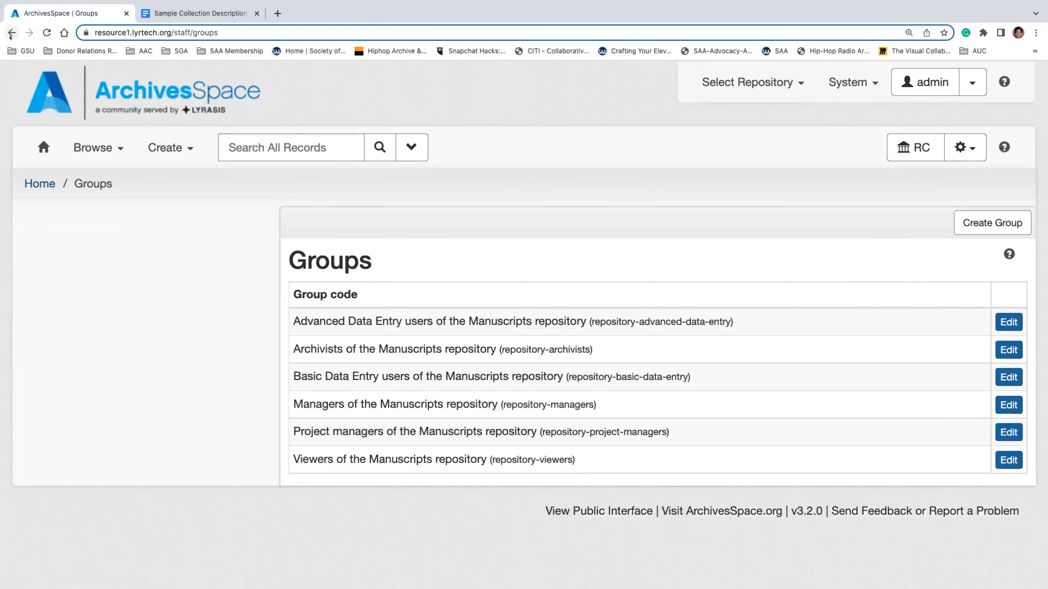
{"action": "left_click", "coordinate": [10, 35]}
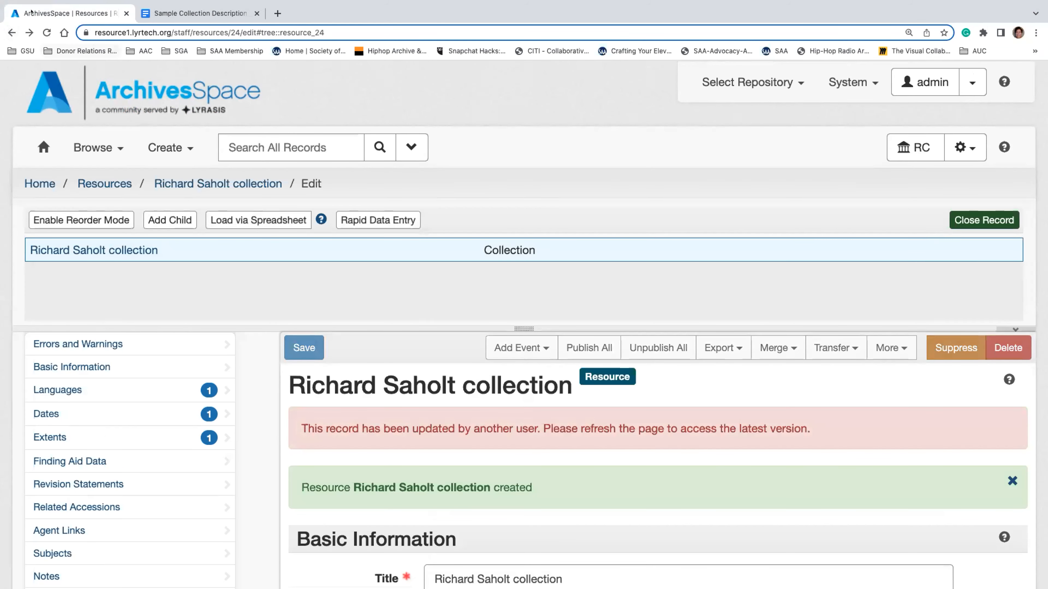
{"action": "left_click", "coordinate": [47, 33]}
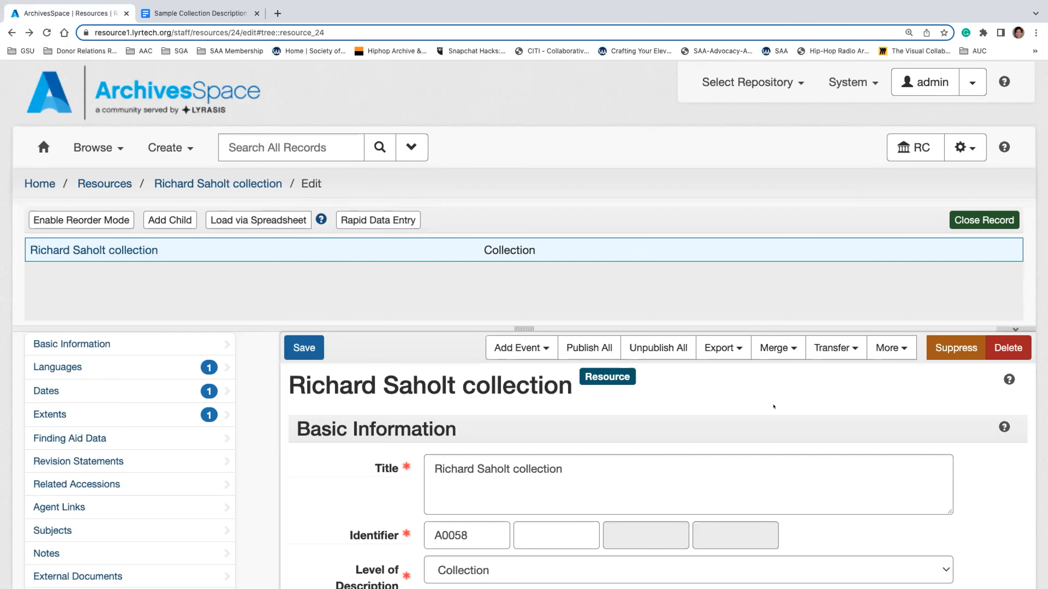
{"action": "scroll", "coordinate": [774, 407], "scroll_direction": "down", "scroll_amount": 1}
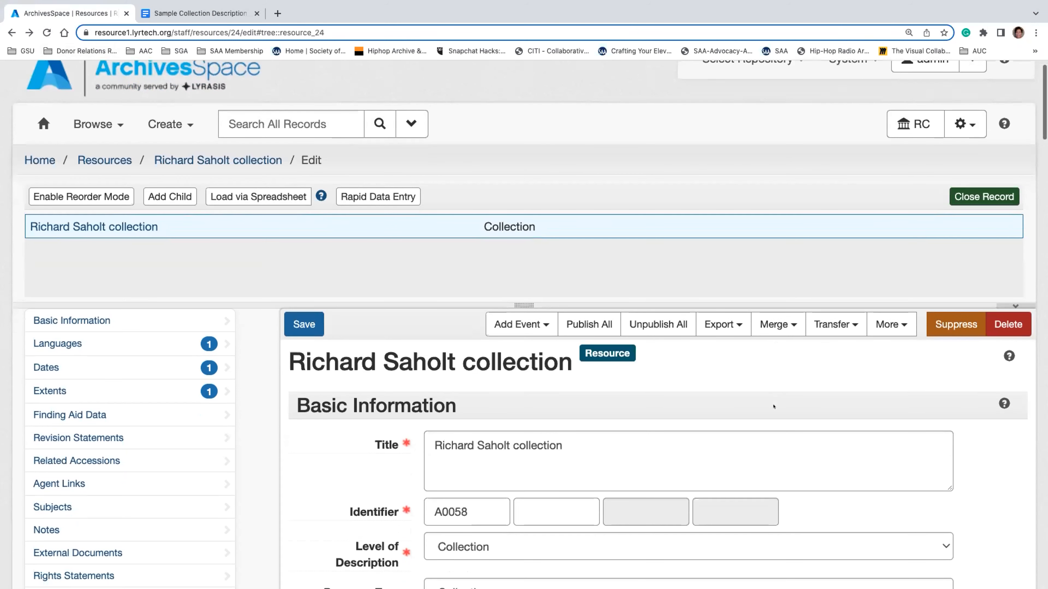
{"action": "scroll", "coordinate": [773, 406], "scroll_direction": "down", "scroll_amount": 1}
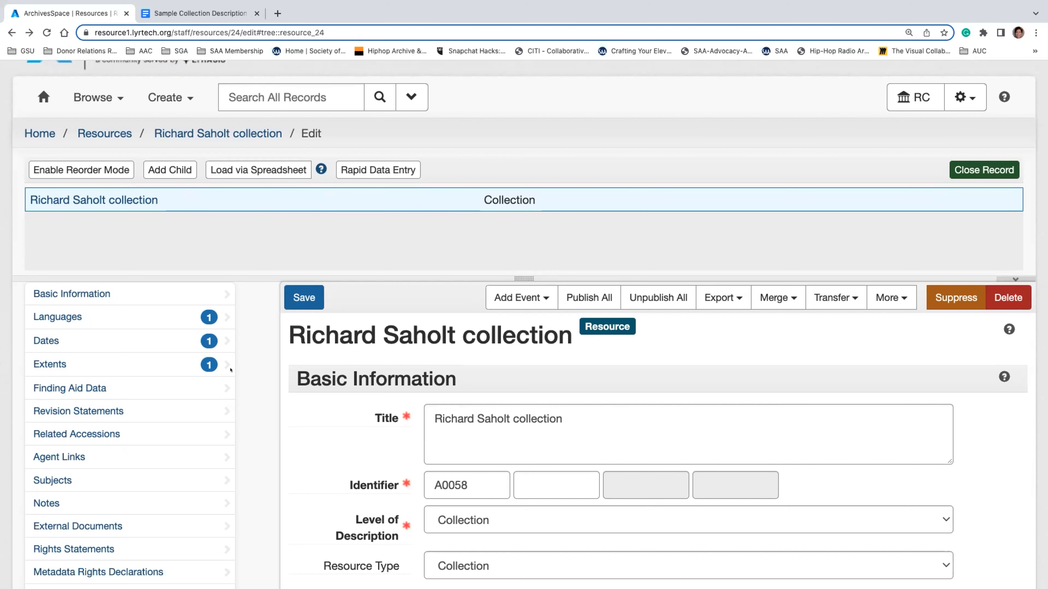
{"action": "left_click", "coordinate": [188, 506]}
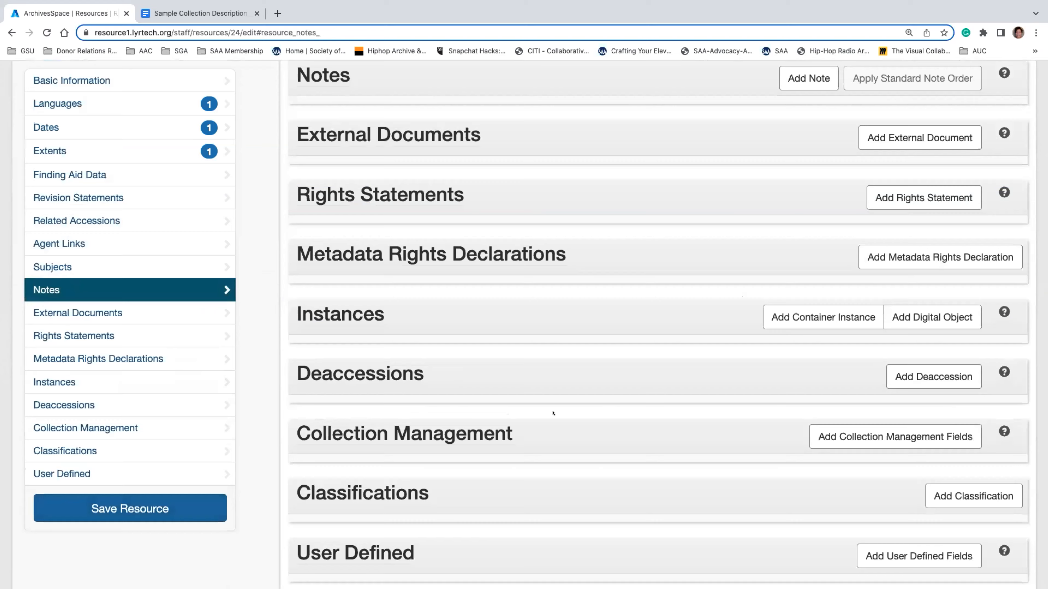
{"action": "scroll", "coordinate": [554, 410], "scroll_direction": "up", "scroll_amount": 3}
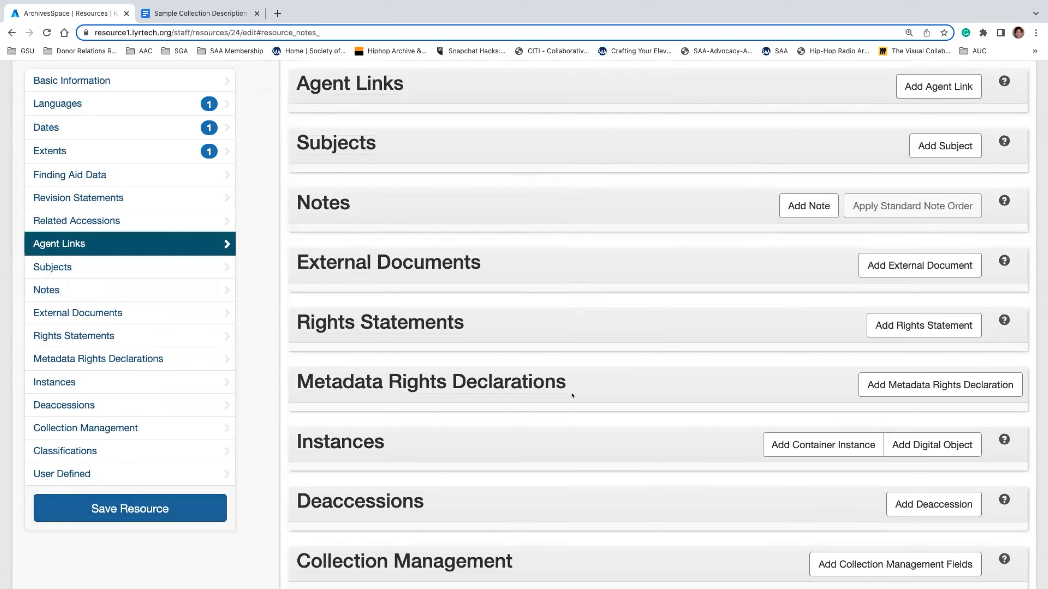
Add a Biographical / Historical note labelled 'Biographical note' to the collection record
{"action": "left_click", "coordinate": [799, 208]}
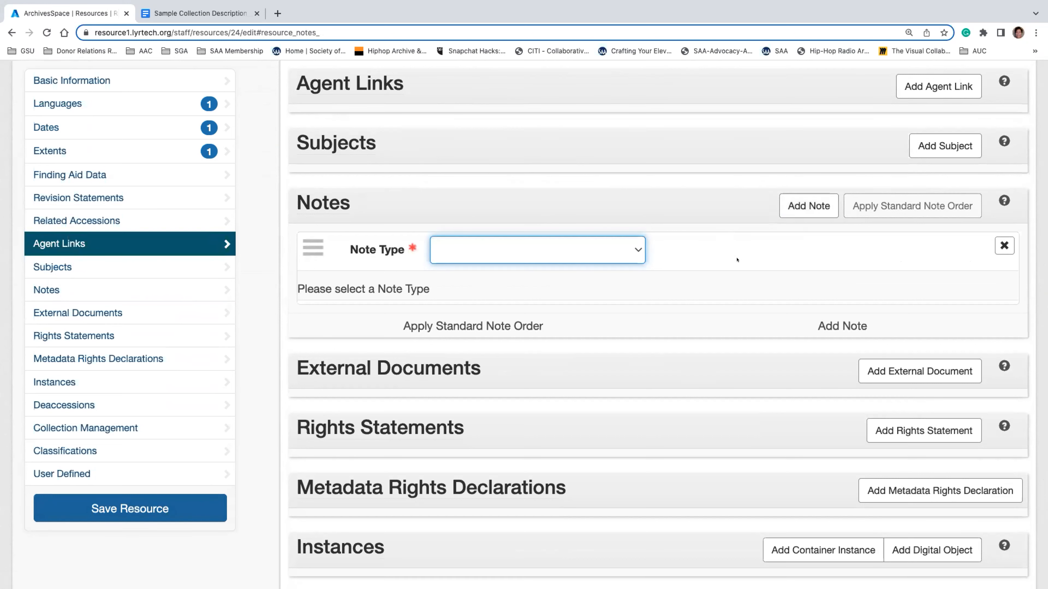
{"action": "left_click", "coordinate": [631, 250]}
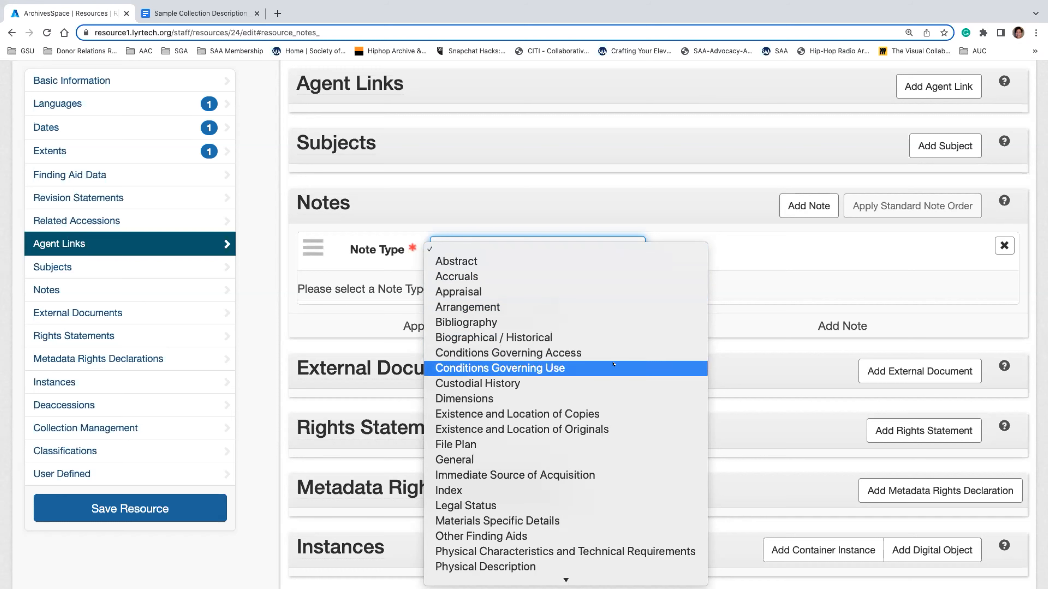
{"action": "scroll", "coordinate": [604, 435], "scroll_direction": "down", "scroll_amount": 3}
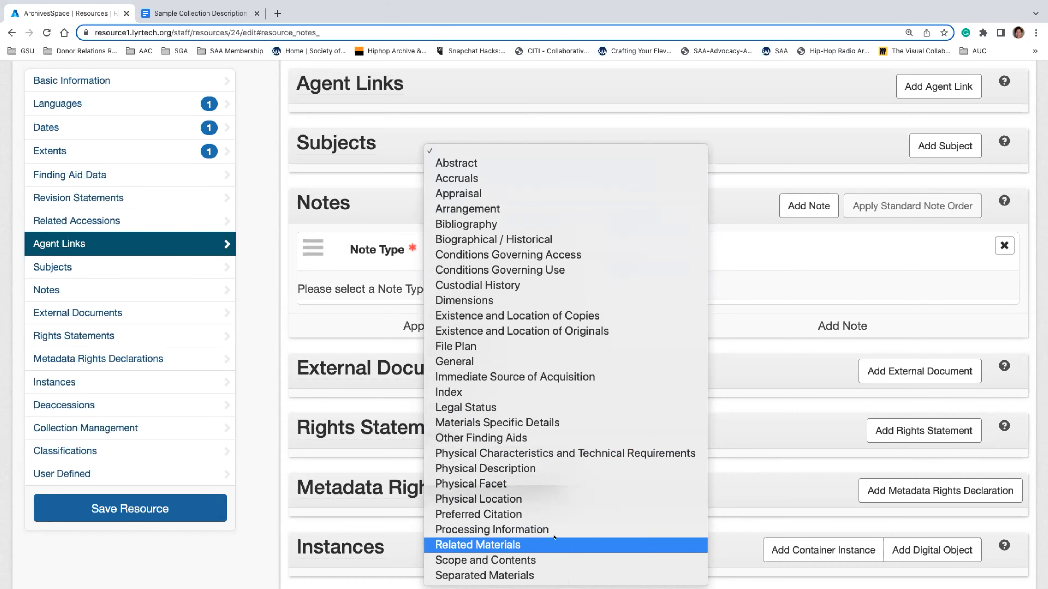
{"action": "left_click", "coordinate": [528, 240]}
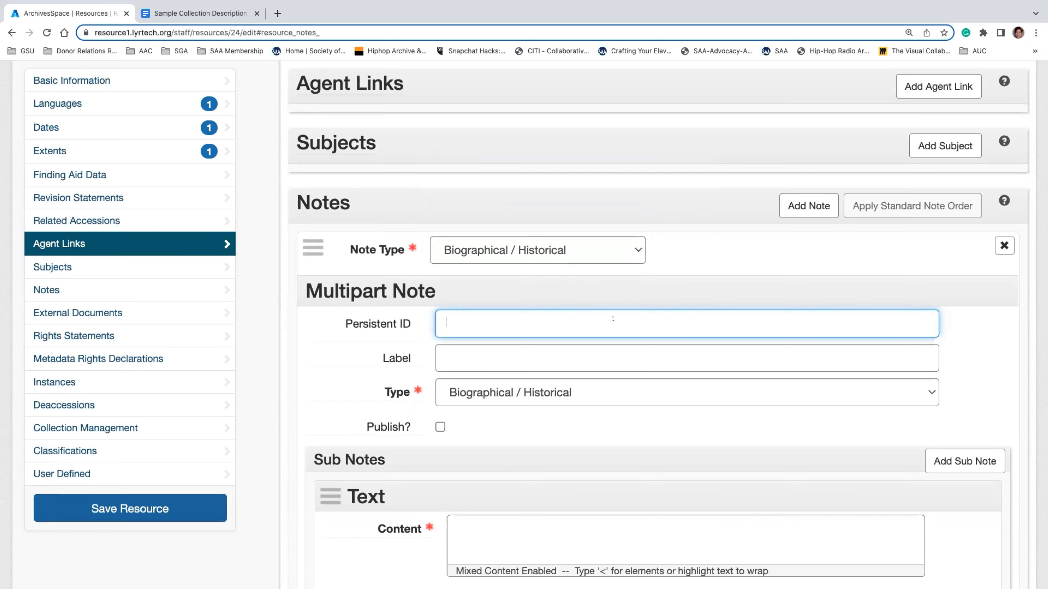
{"action": "scroll", "coordinate": [613, 319], "scroll_direction": "down", "scroll_amount": 2}
{"action": "left_click", "coordinate": [467, 294]}
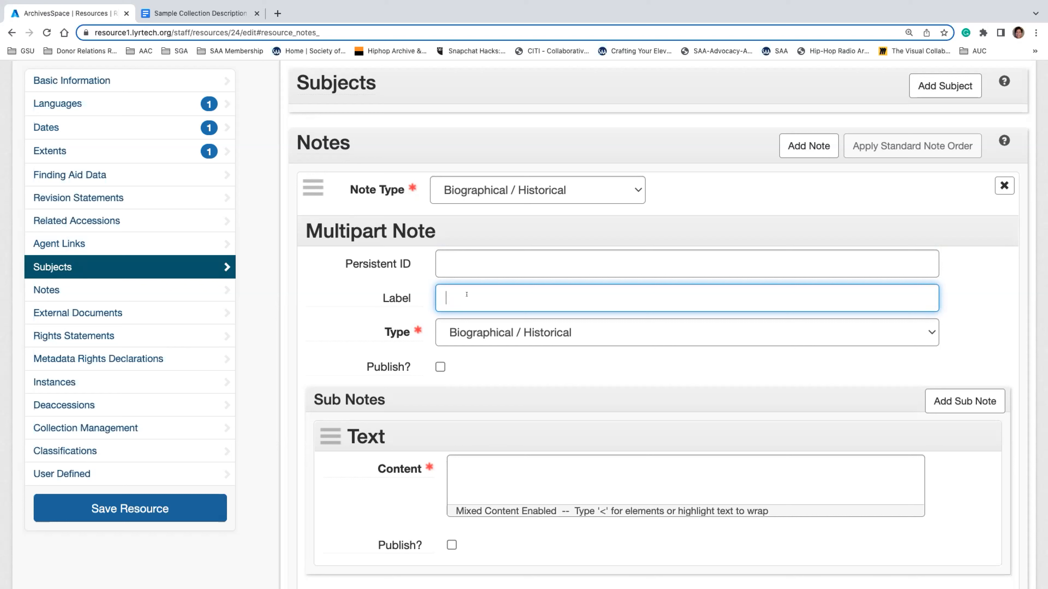
{"action": "type", "text": "Biographical note"}
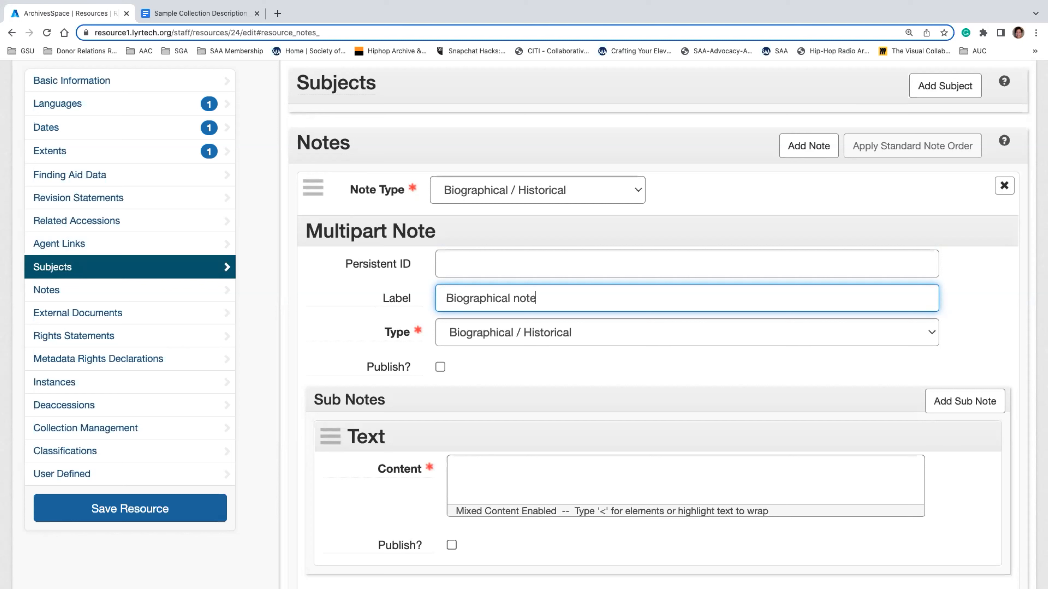
{"action": "scroll", "coordinate": [547, 413], "scroll_direction": "down", "scroll_amount": 1}
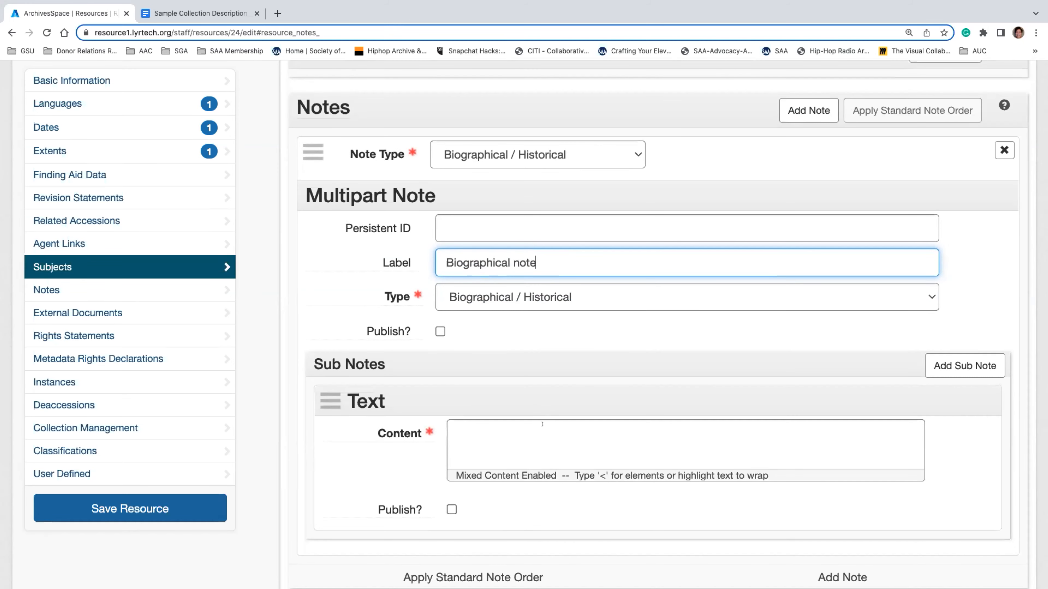
{"action": "scroll", "coordinate": [544, 435], "scroll_direction": "down", "scroll_amount": 1}
{"action": "scroll", "coordinate": [544, 435], "scroll_direction": "down", "scroll_amount": 2}
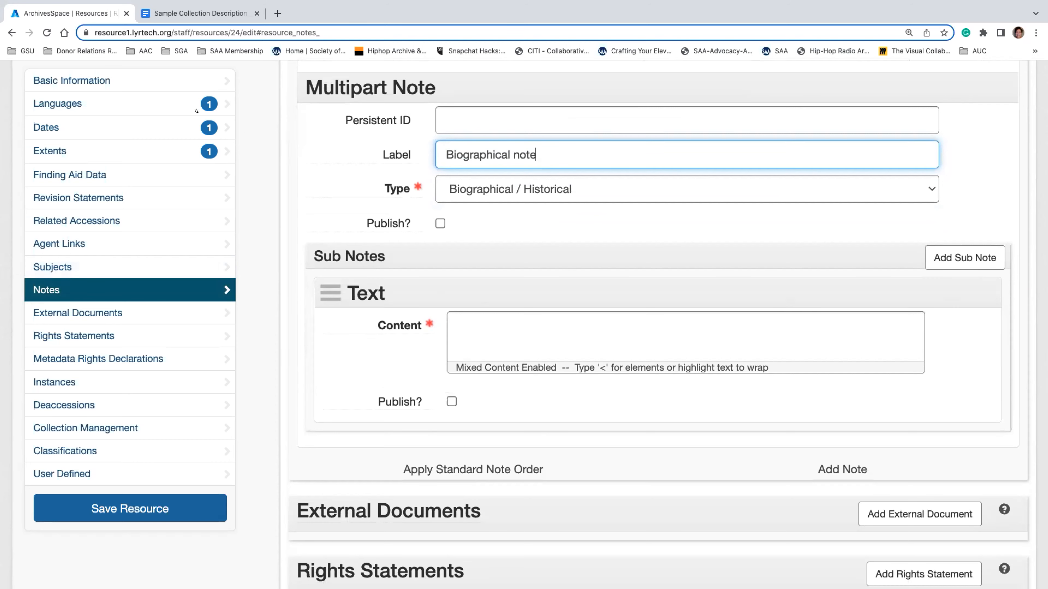
Find the Saholt biography under the A0058 heading in the collection description document
{"action": "left_click", "coordinate": [188, 13]}
{"action": "scroll", "coordinate": [371, 291], "scroll_direction": "up", "scroll_amount": 5}
{"action": "scroll", "coordinate": [371, 291], "scroll_direction": "up", "scroll_amount": 10}
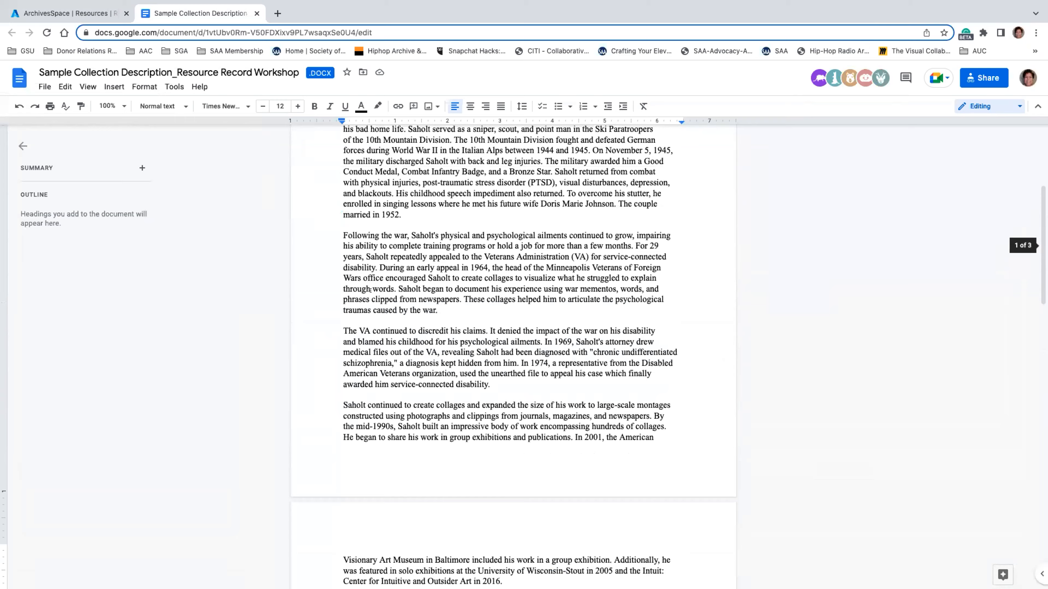
{"action": "scroll", "coordinate": [370, 291], "scroll_direction": "up", "scroll_amount": 1}
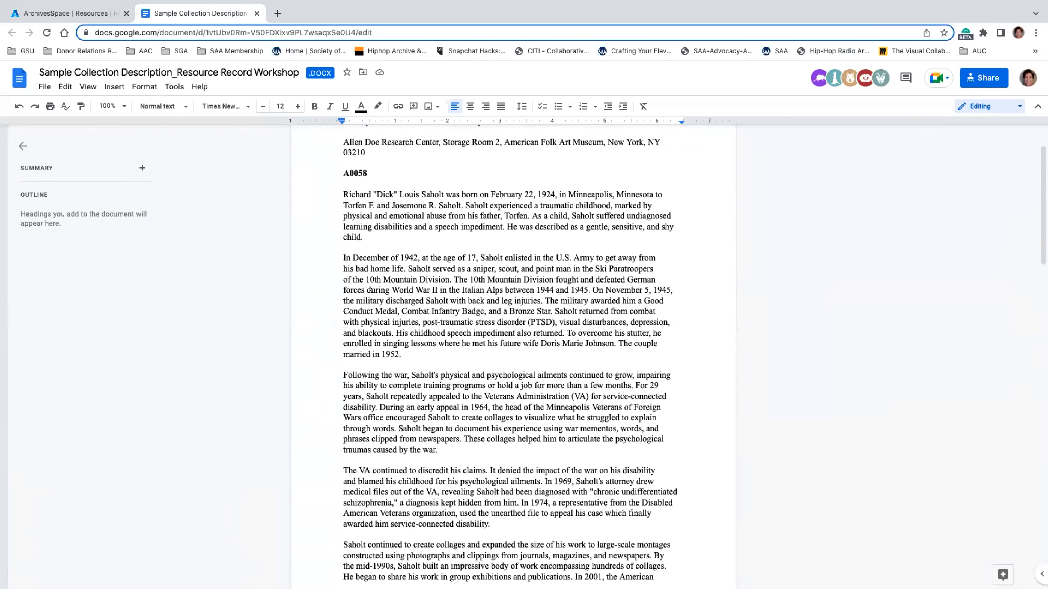
{"action": "scroll", "coordinate": [370, 291], "scroll_direction": "down", "scroll_amount": 4}
{"action": "scroll", "coordinate": [370, 290], "scroll_direction": "down", "scroll_amount": 4}
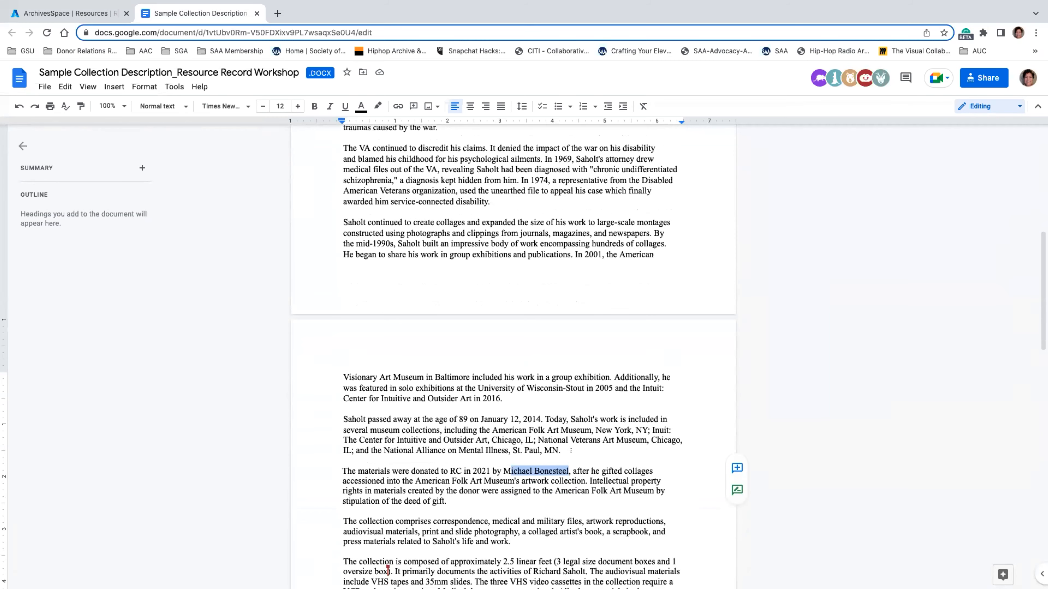
{"action": "left_click_drag", "start_coordinate": [568, 450], "coordinate": [597, 388]}
{"action": "left_click", "coordinate": [370, 185]}
{"action": "left_click_drag", "start_coordinate": [597, 473], "coordinate": [667, 555]}
{"action": "left_click", "coordinate": [414, 216]}
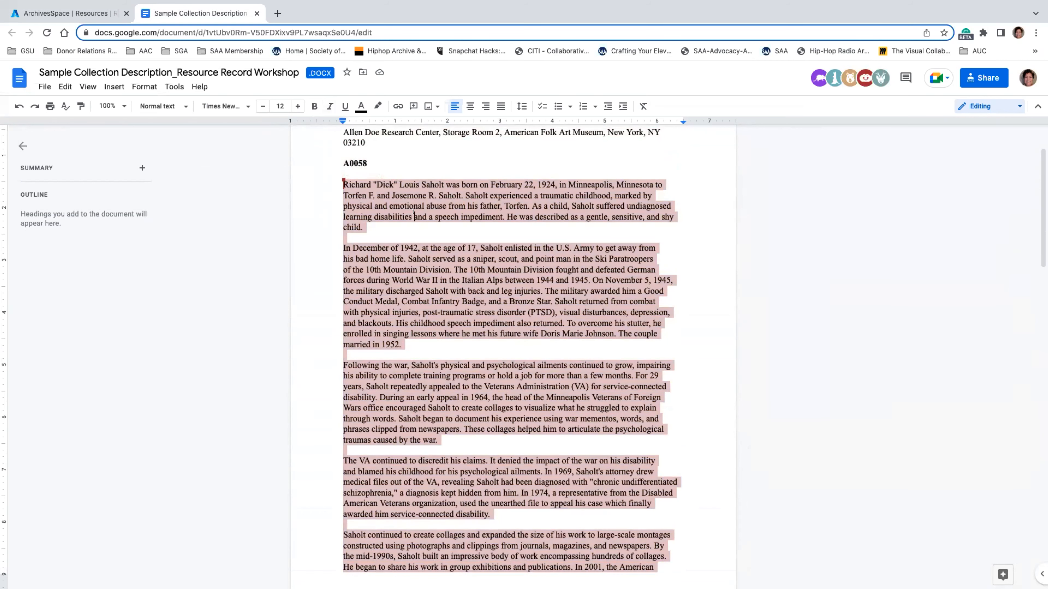
Select and copy the first biography paragraph
{"action": "left_click_drag", "start_coordinate": [388, 223], "coordinate": [336, 186]}
{"action": "left_click", "coordinate": [373, 192]}
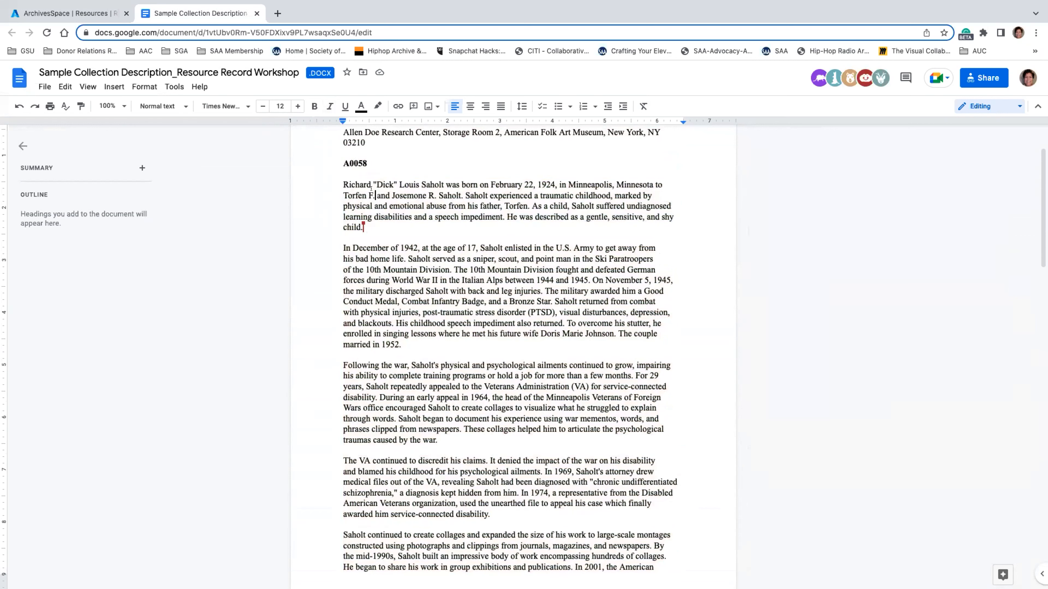
{"action": "left_click_drag", "start_coordinate": [365, 227], "coordinate": [341, 179]}
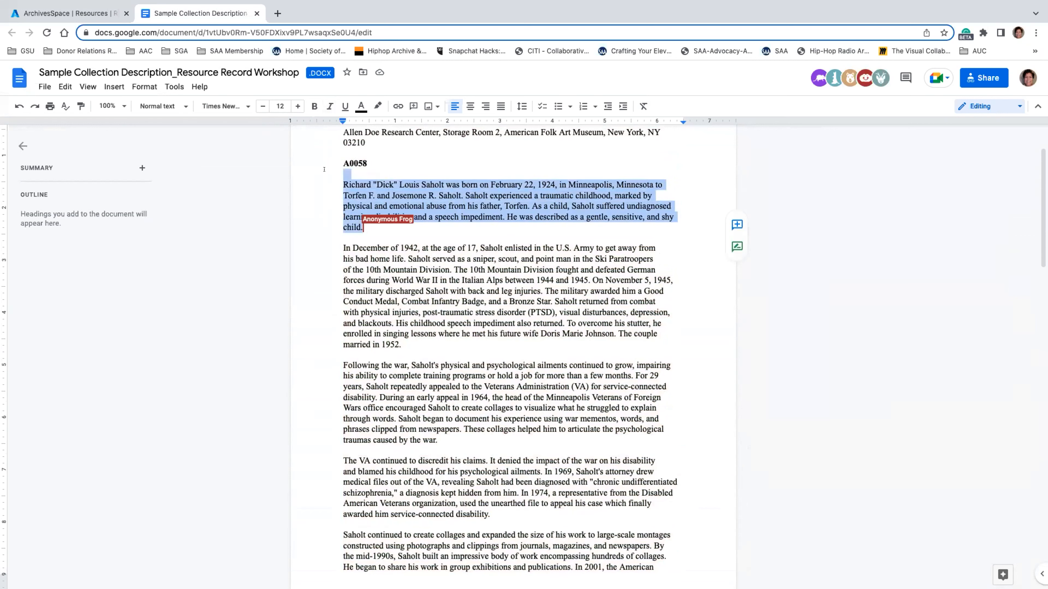
{"action": "right_click", "coordinate": [341, 181]}
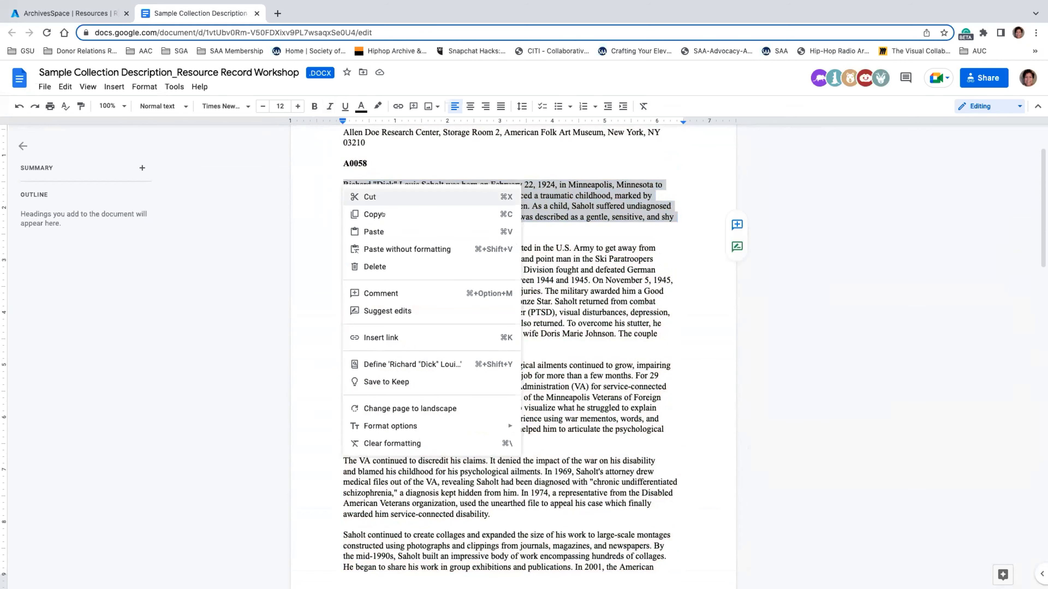
{"action": "left_click", "coordinate": [372, 215]}
Paste the copied first paragraph into the Biographical note's text content
{"action": "mouse_move", "coordinate": [86, 2]}
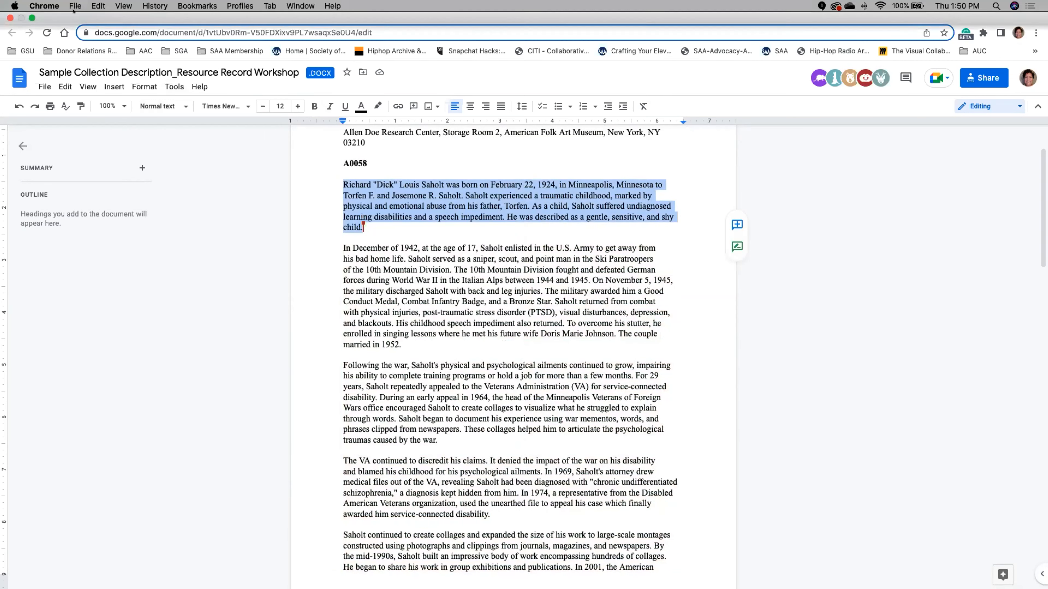
{"action": "left_click", "coordinate": [66, 38]}
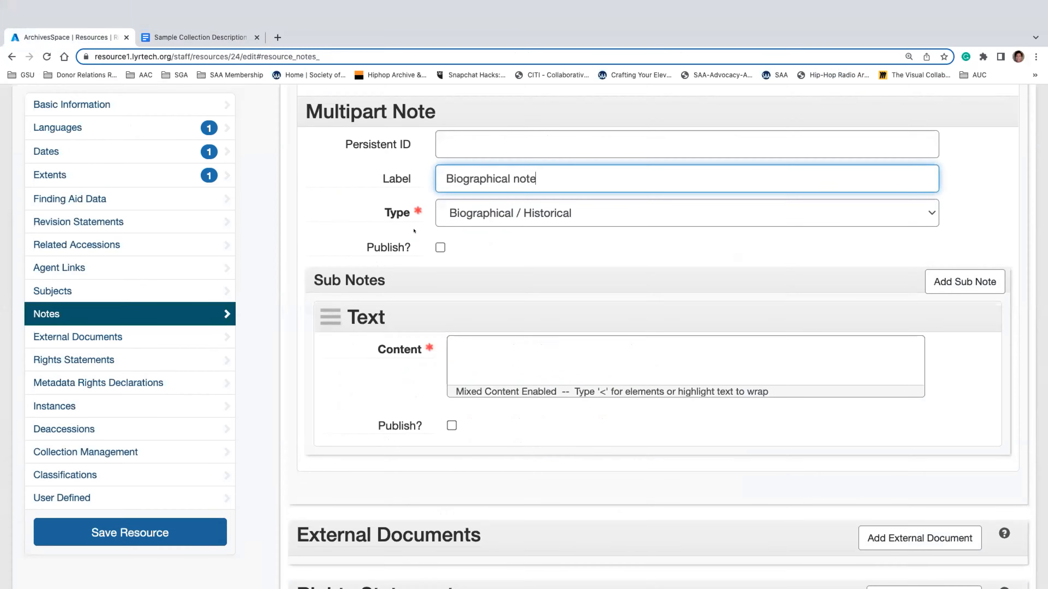
{"action": "left_click", "coordinate": [473, 317]}
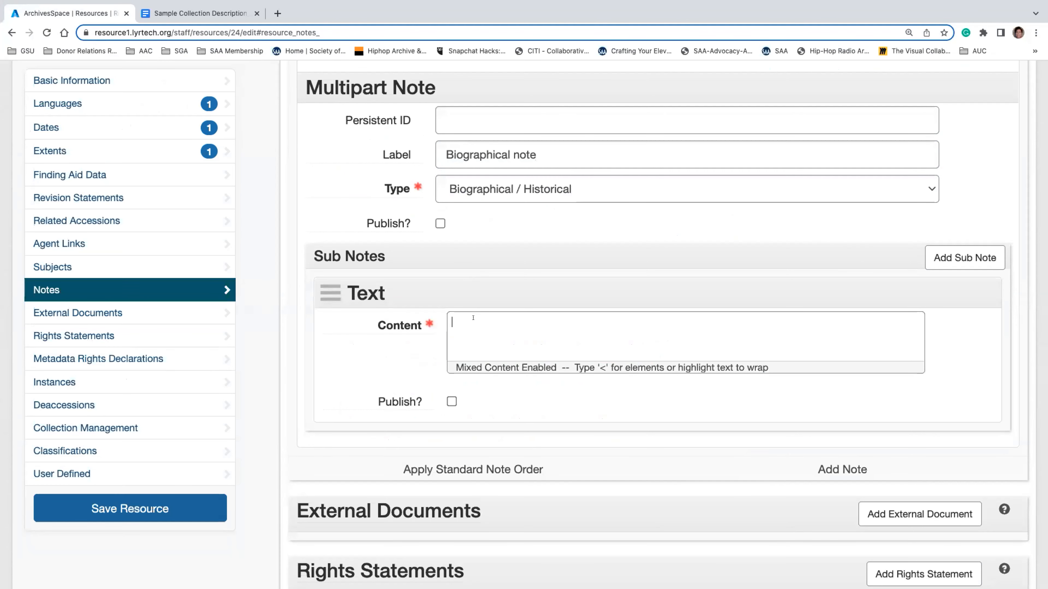
{"action": "key", "text": "super+v"}
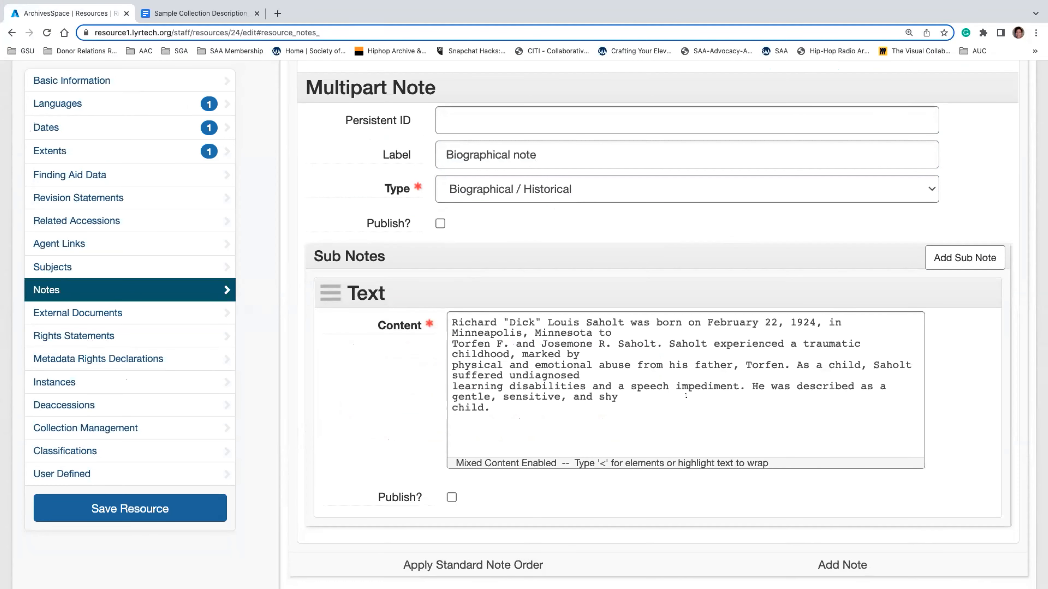
{"action": "key", "text": "BackSpace"}
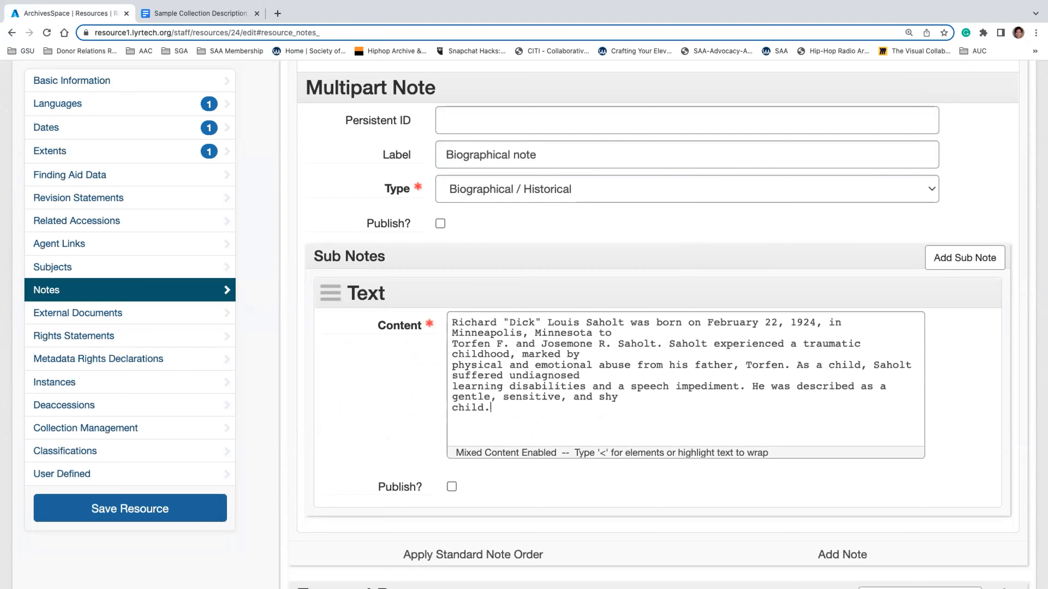
Rejoin the broken 'Torfen', 'physical' and 'child.' lines so the paragraph runs continuously
{"action": "left_click", "coordinate": [454, 343]}
{"action": "key", "text": "BackSpace"}
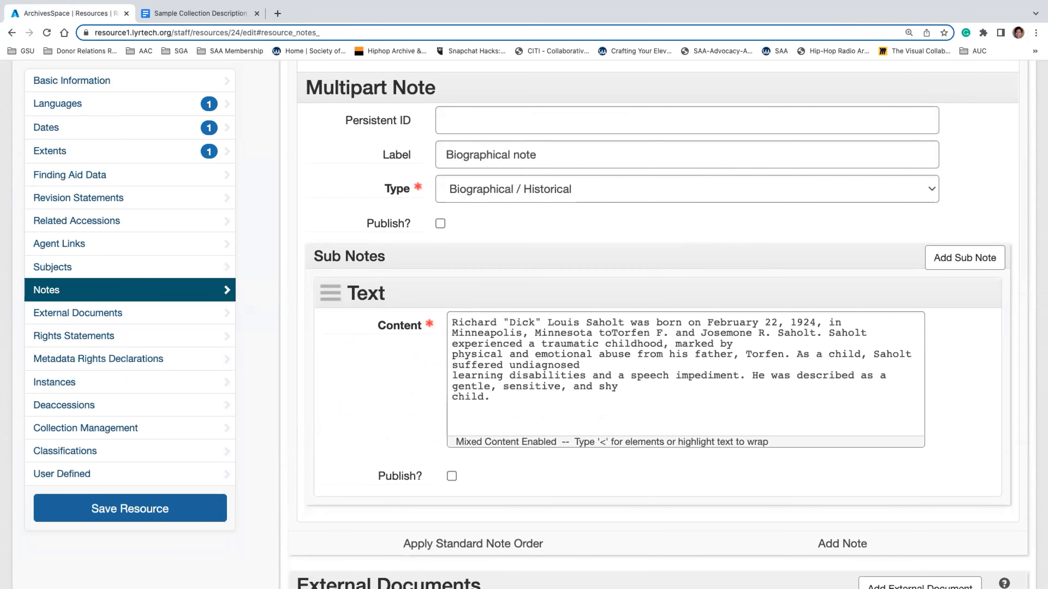
{"action": "left_click", "coordinate": [453, 354]}
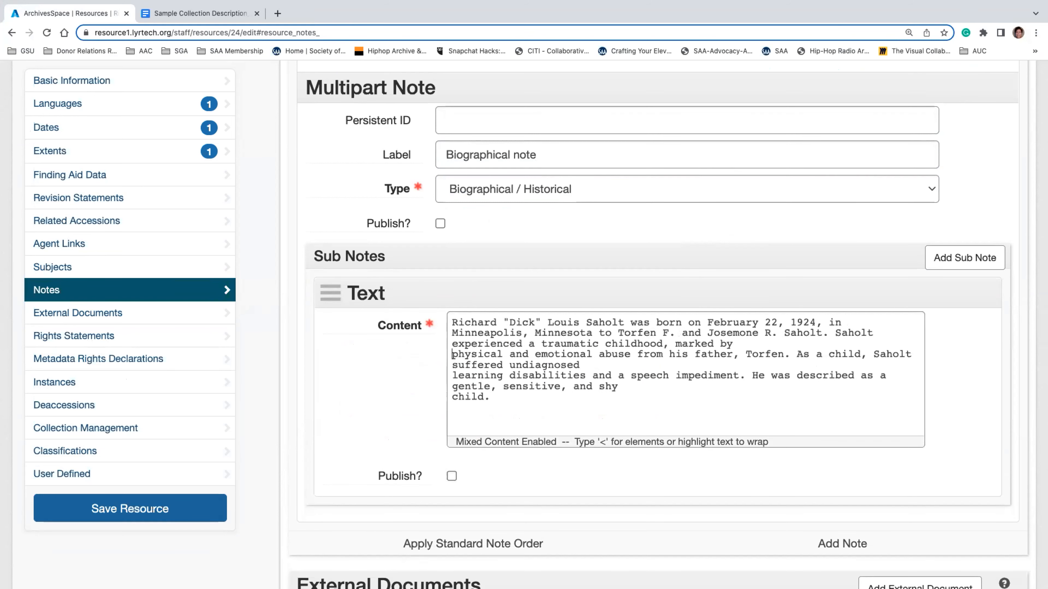
{"action": "key", "text": "BackSpace"}
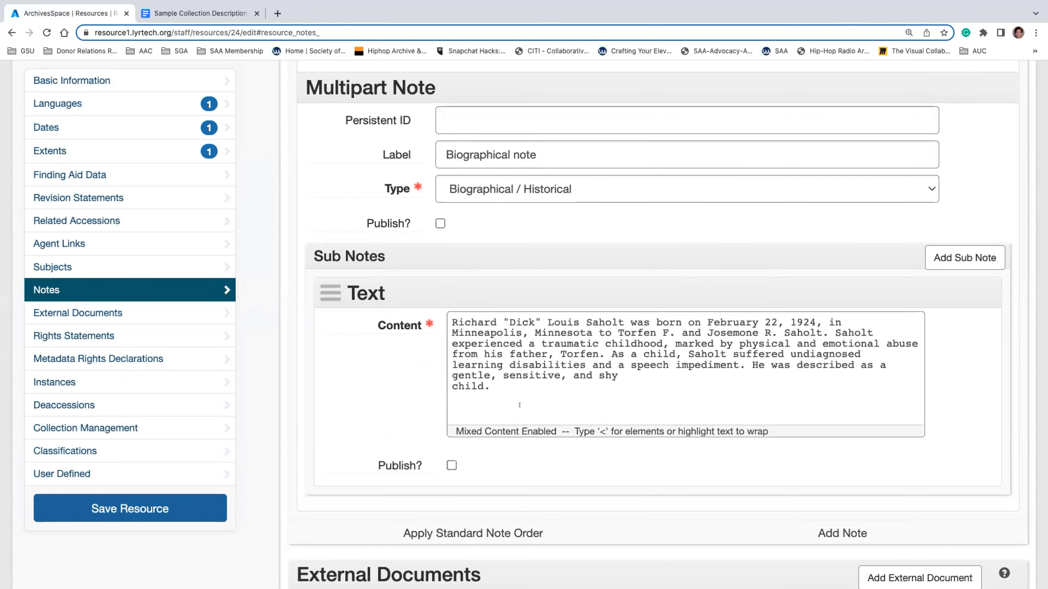
{"action": "left_click", "coordinate": [452, 386]}
{"action": "key", "text": "BackSpace"}
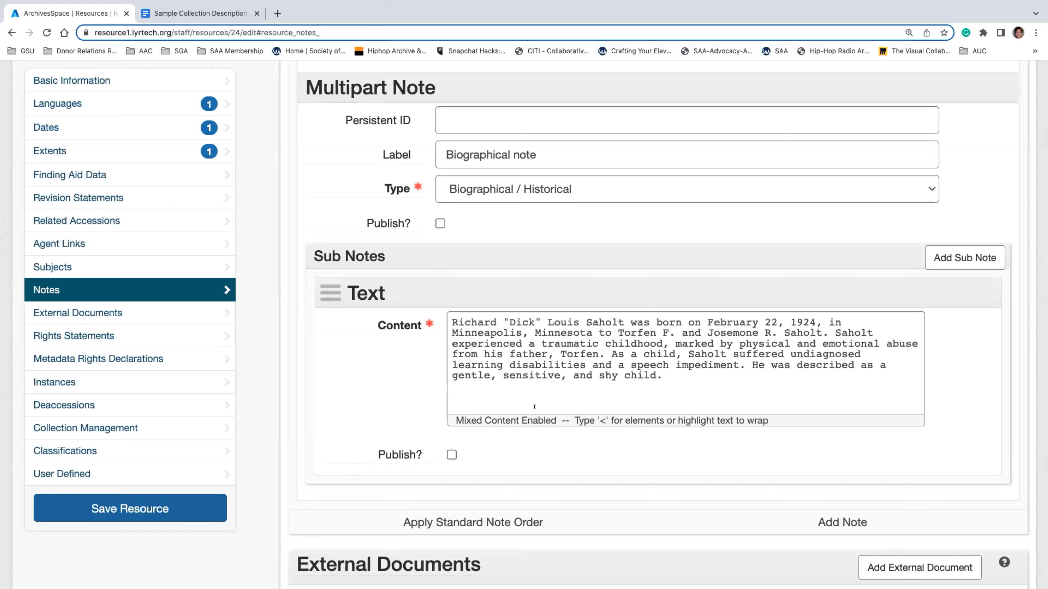
Add a Chronology sub-note with an event entry to the Biographical note
{"action": "left_click", "coordinate": [948, 258]}
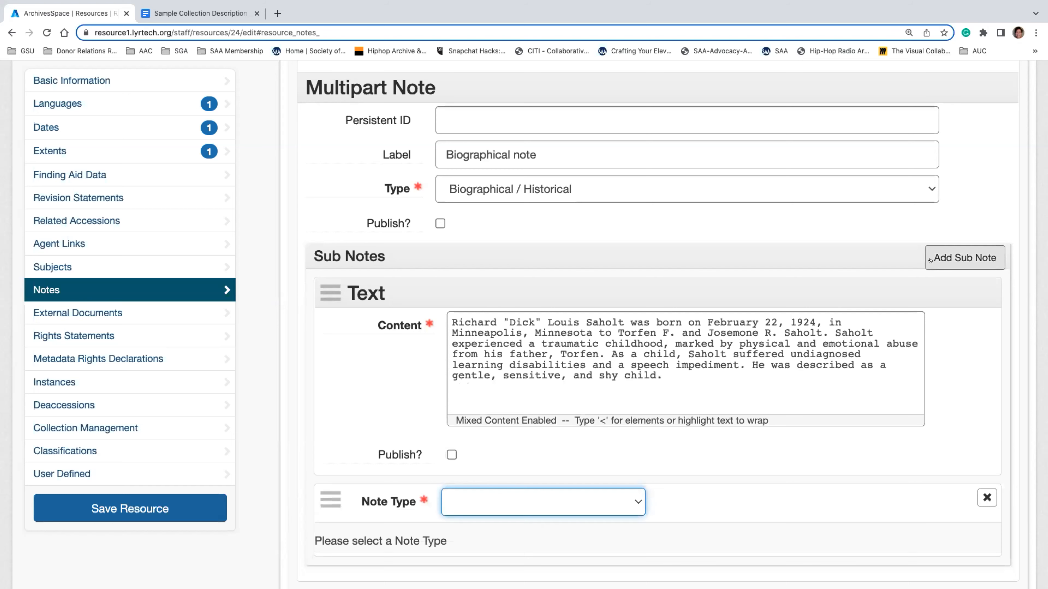
{"action": "scroll", "coordinate": [665, 370], "scroll_direction": "down", "scroll_amount": 2}
{"action": "scroll", "coordinate": [666, 369], "scroll_direction": "down", "scroll_amount": 3}
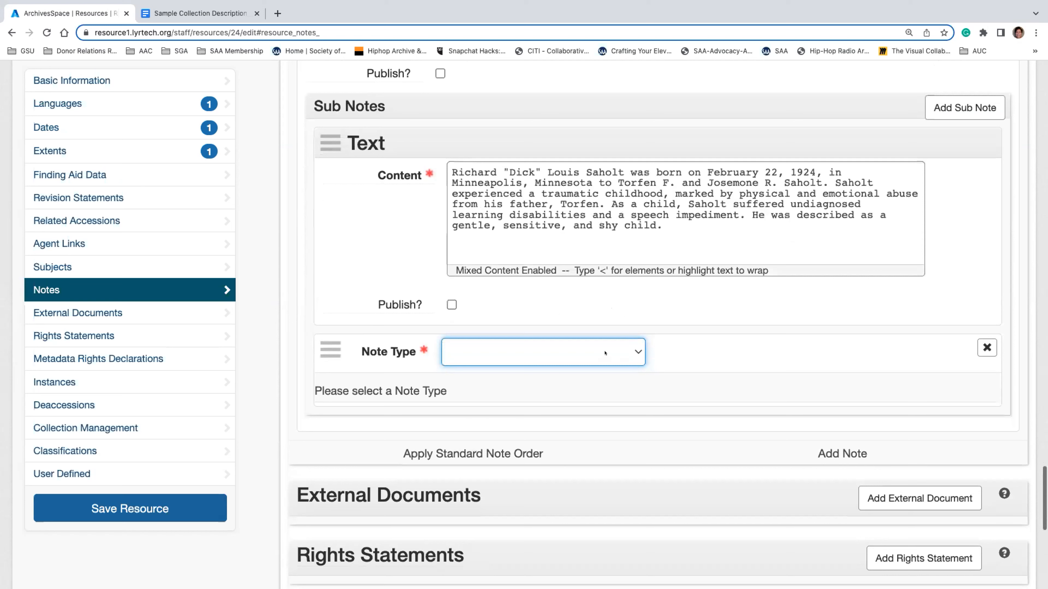
{"action": "left_click", "coordinate": [605, 351]}
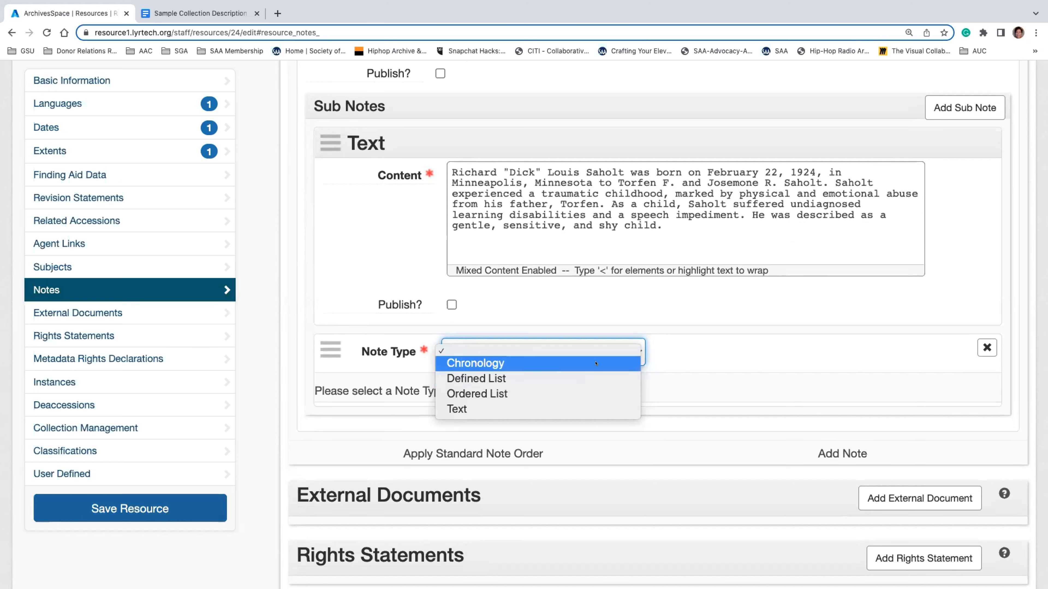
{"action": "left_click", "coordinate": [536, 363]}
{"action": "scroll", "coordinate": [674, 431], "scroll_direction": "down", "scroll_amount": 3}
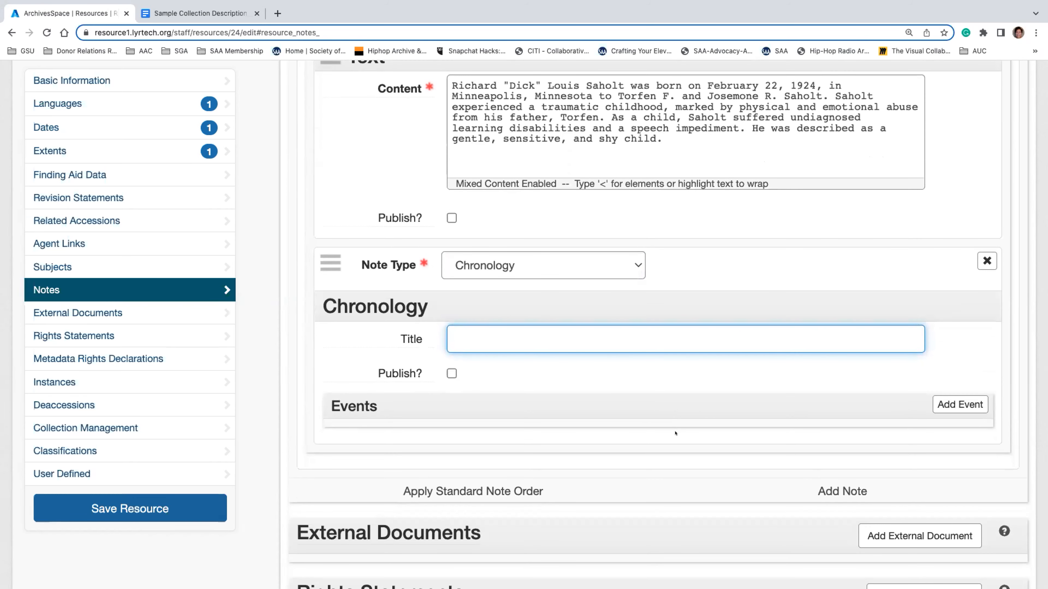
{"action": "key", "text": "Tab"}
{"action": "key", "text": "Tab"}
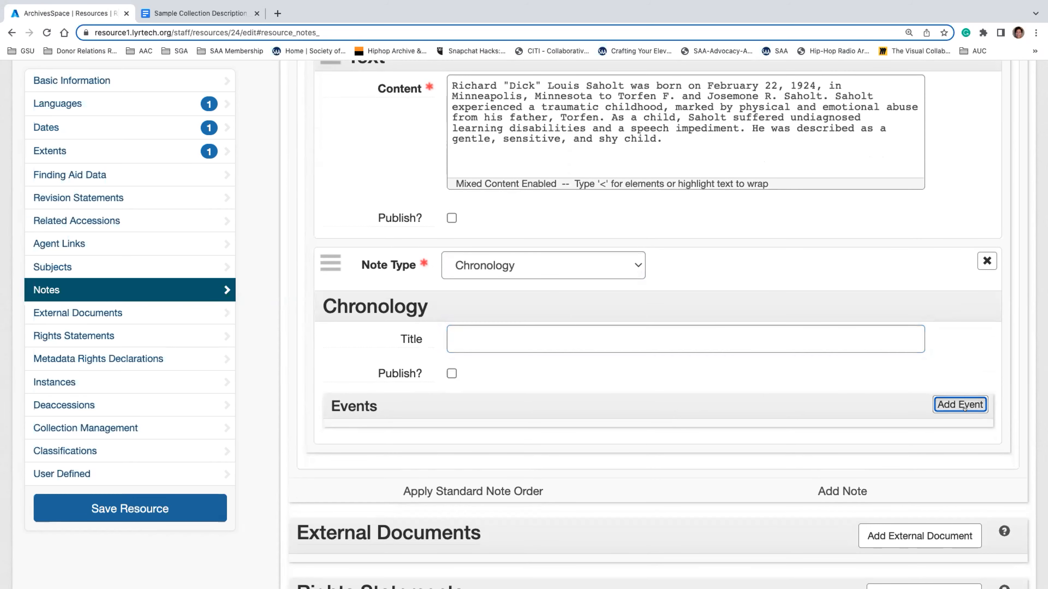
{"action": "key", "text": "Return"}
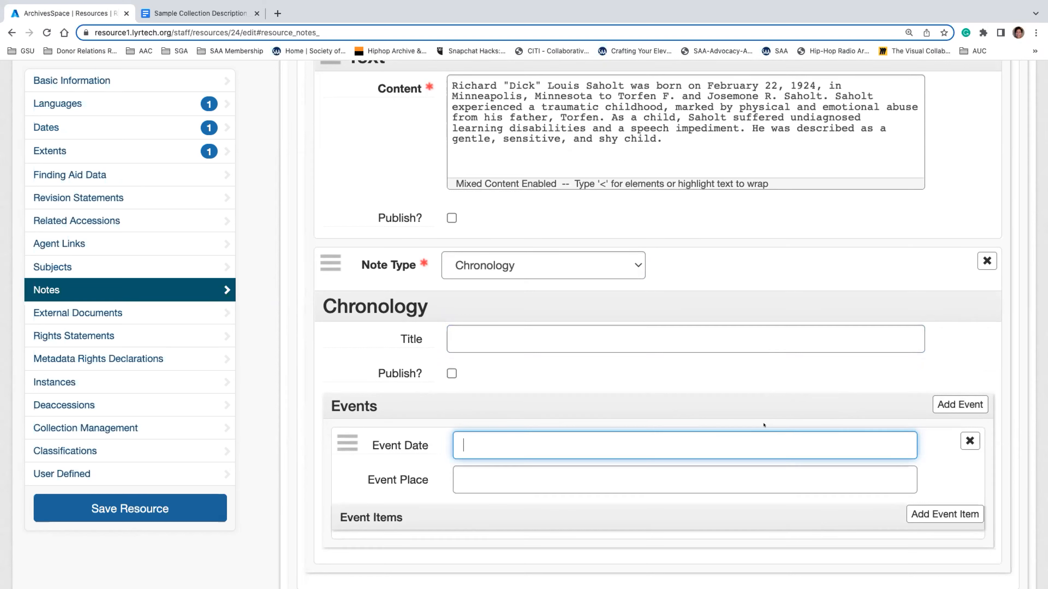
Remove the Chronology event and then the whole Chronology sub-note
{"action": "left_click", "coordinate": [973, 435]}
{"action": "left_click", "coordinate": [962, 434]}
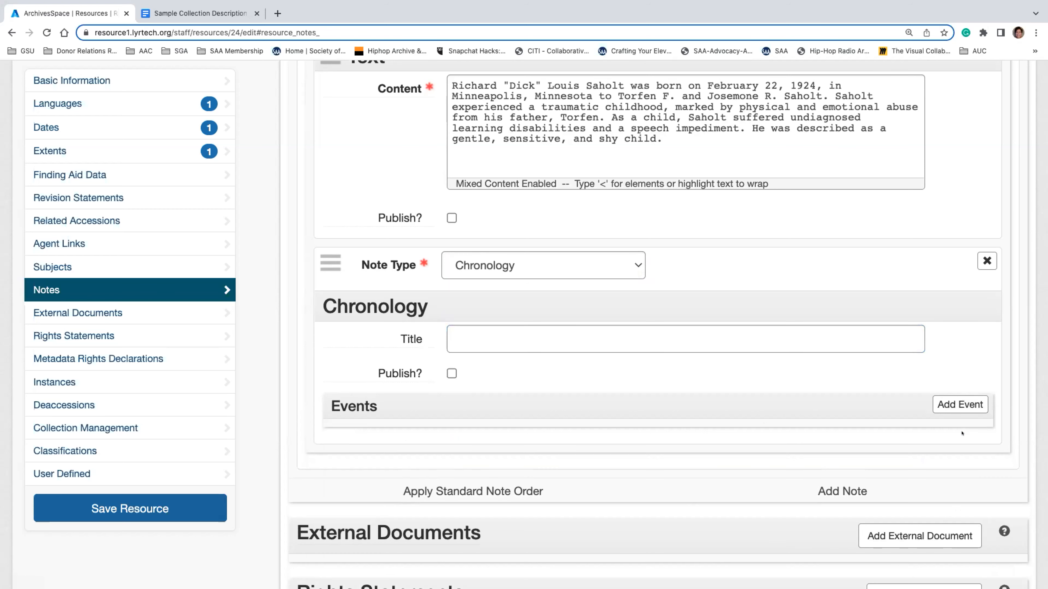
{"action": "left_click", "coordinate": [986, 261]}
{"action": "left_click", "coordinate": [971, 259]}
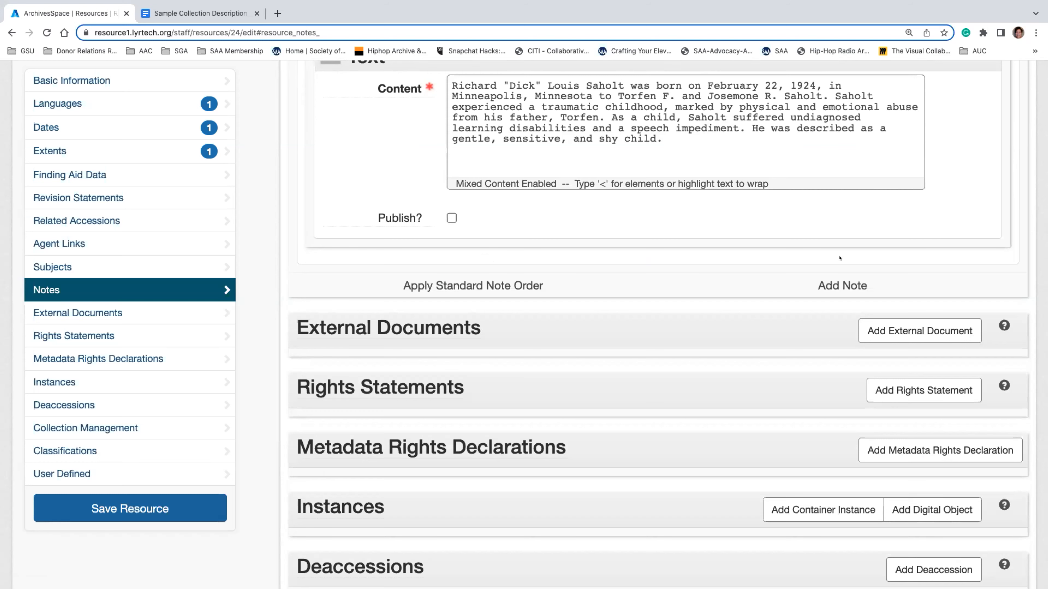
Add a Scope and Contents note below the Biographical note
{"action": "scroll", "coordinate": [841, 221], "scroll_direction": "up", "scroll_amount": 5}
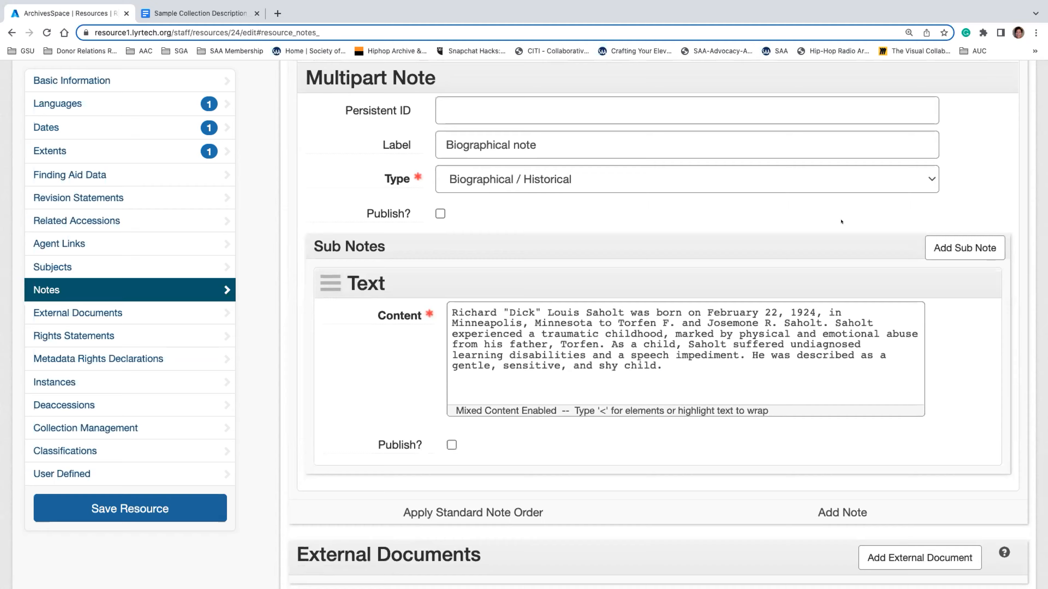
{"action": "scroll", "coordinate": [824, 372], "scroll_direction": "down", "scroll_amount": 4}
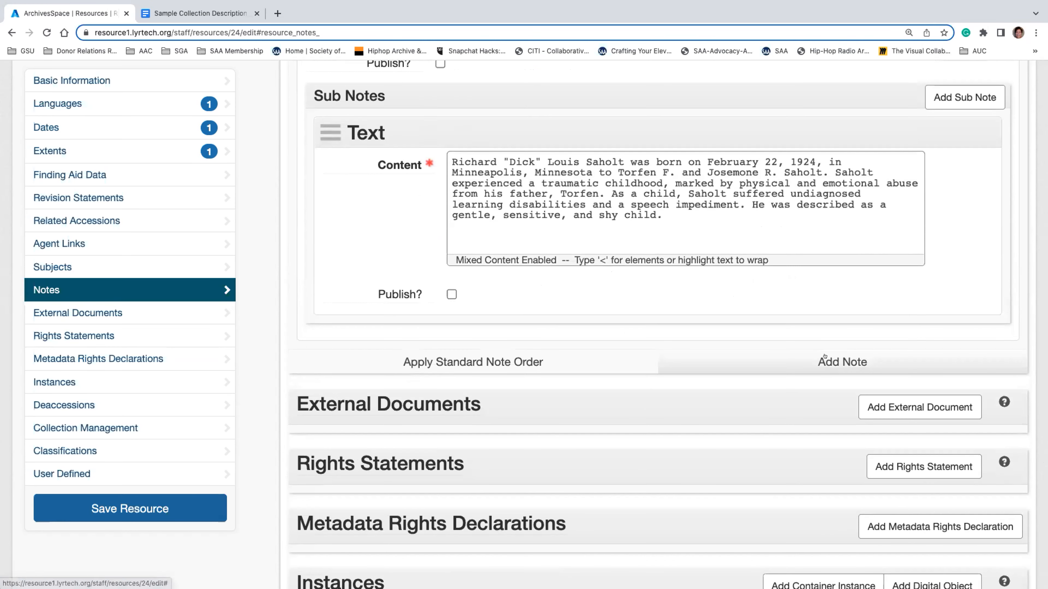
{"action": "left_click", "coordinate": [825, 364]}
{"action": "left_click", "coordinate": [637, 365]}
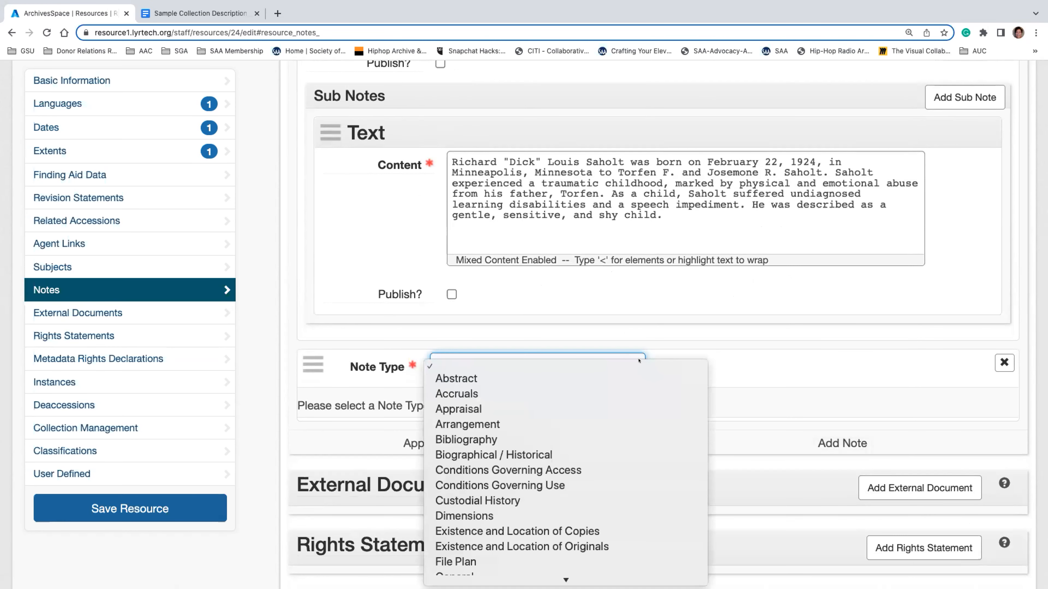
{"action": "scroll", "coordinate": [588, 447], "scroll_direction": "down", "scroll_amount": 5}
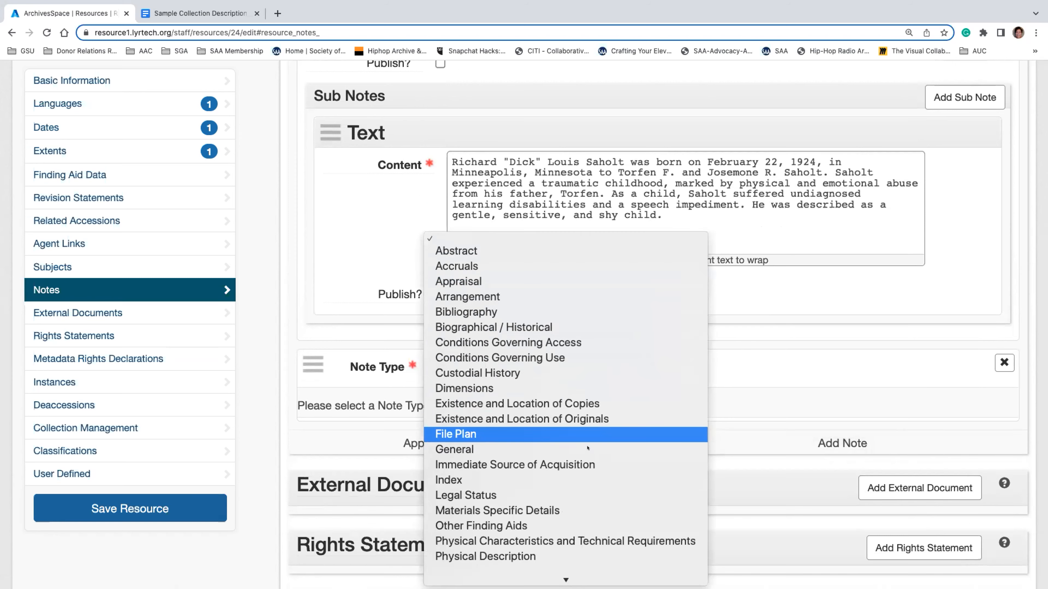
{"action": "scroll", "coordinate": [588, 450], "scroll_direction": "down", "scroll_amount": 1}
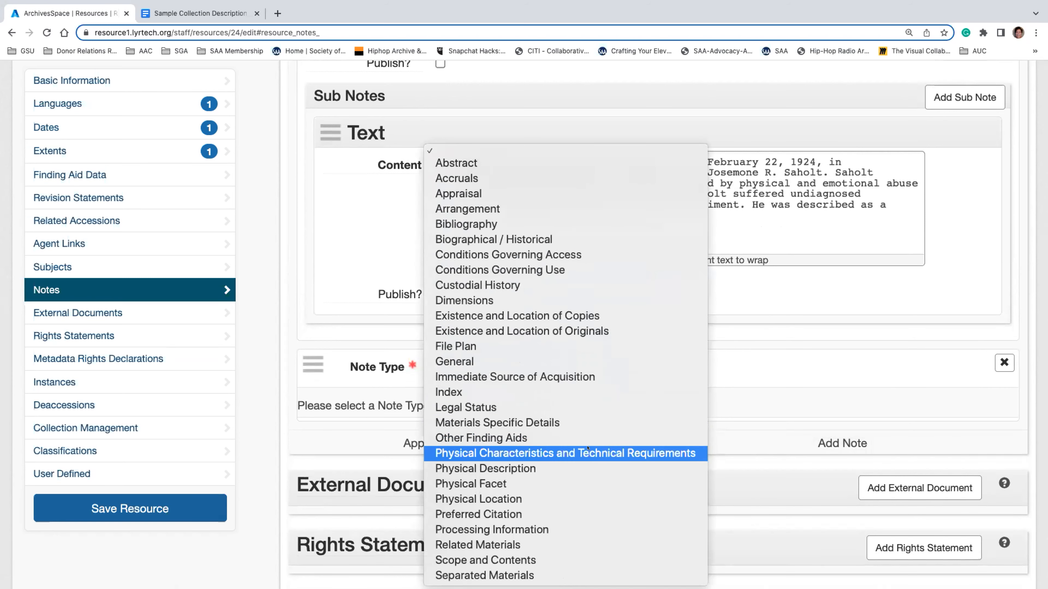
{"action": "left_click", "coordinate": [553, 561]}
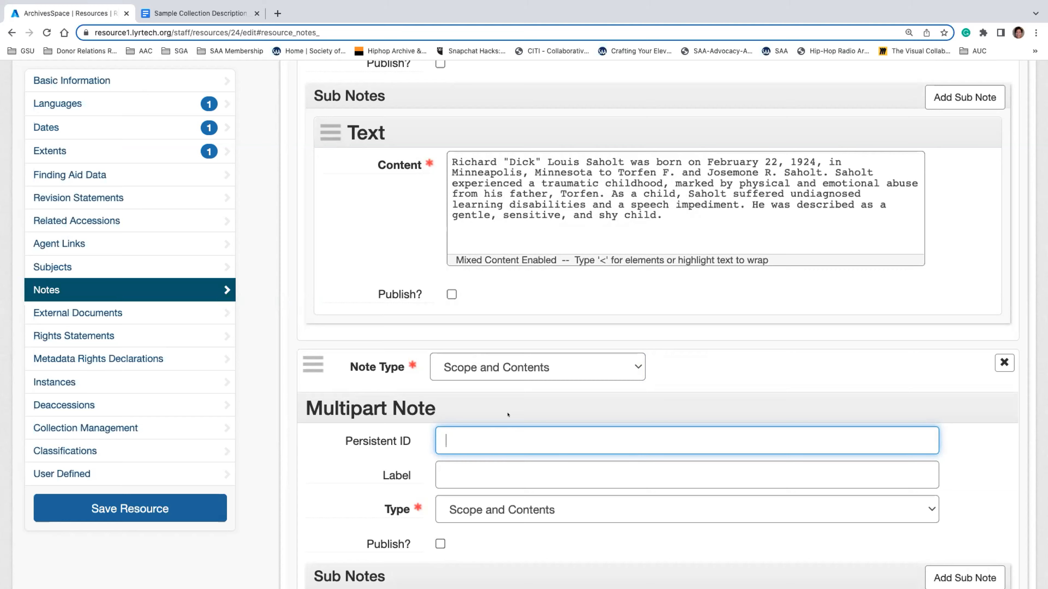
{"action": "scroll", "coordinate": [508, 415], "scroll_direction": "down", "scroll_amount": 4}
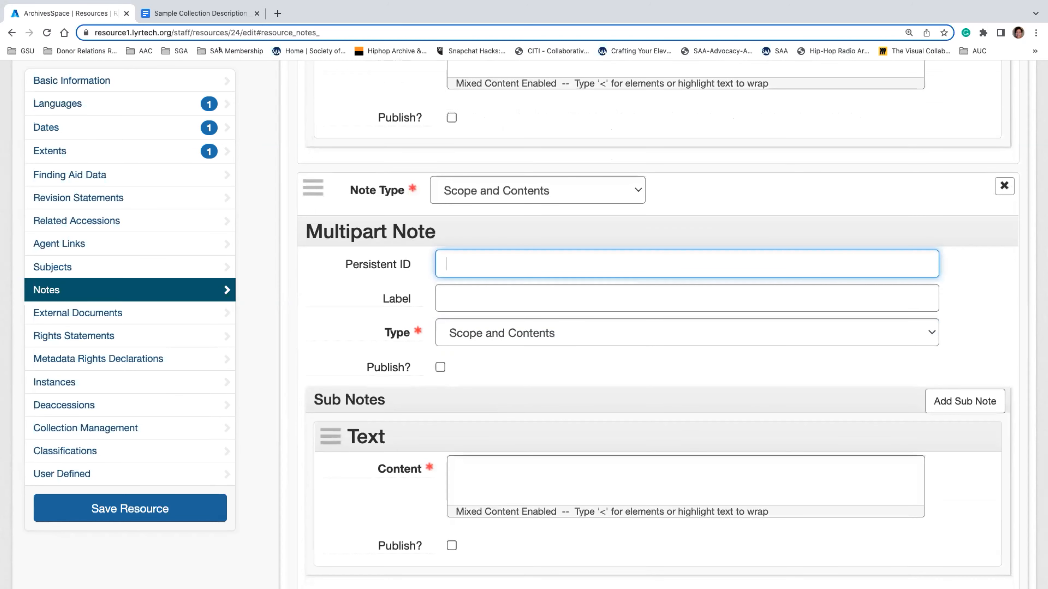
Select the 'The collection comprises…' paragraph in Google Docs, then return to ArchivesSpace
{"action": "left_click", "coordinate": [213, 15]}
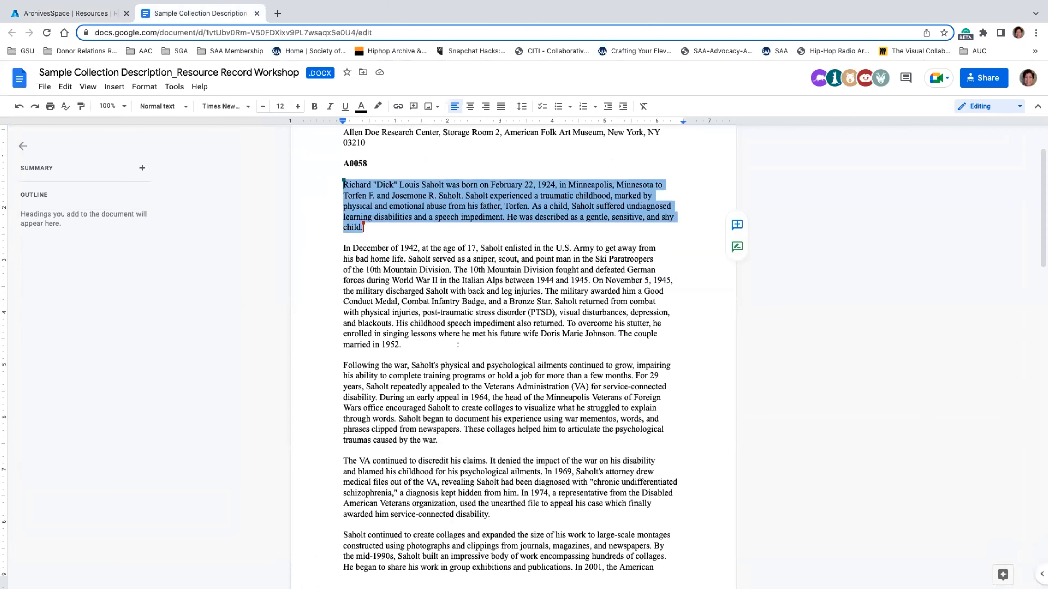
{"action": "scroll", "coordinate": [457, 345], "scroll_direction": "down", "scroll_amount": 9}
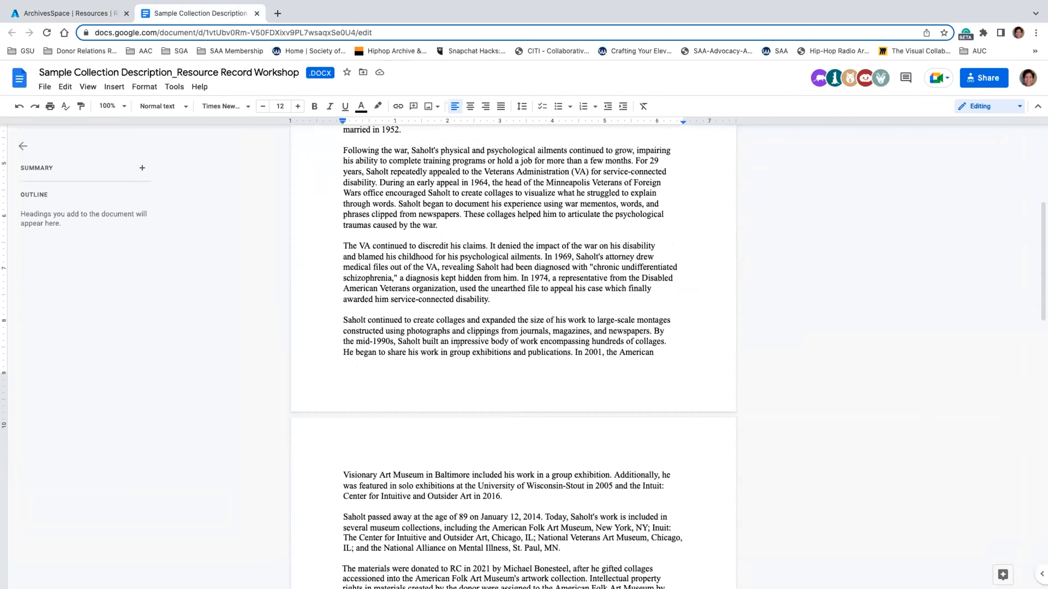
{"action": "scroll", "coordinate": [458, 346], "scroll_direction": "down", "scroll_amount": 5}
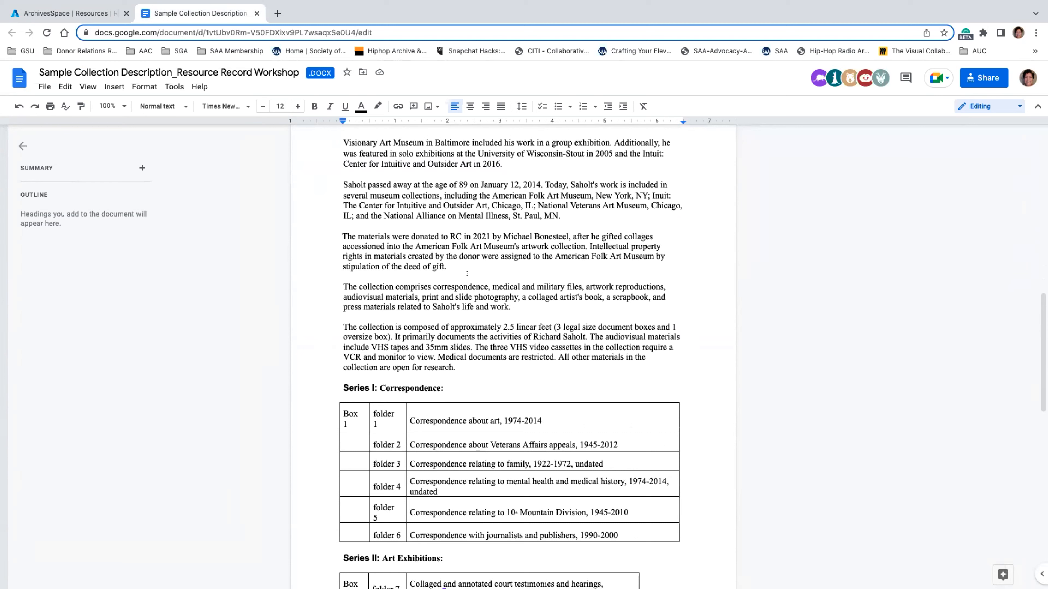
{"action": "left_click_drag", "start_coordinate": [343, 284], "coordinate": [518, 301]}
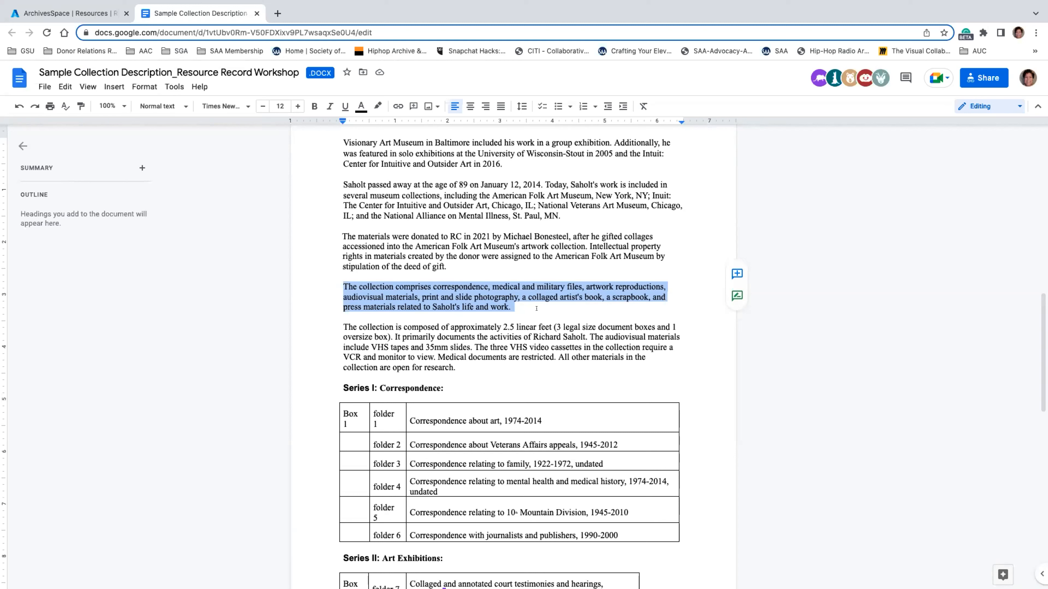
{"action": "left_click", "coordinate": [536, 309]}
{"action": "left_click_drag", "start_coordinate": [533, 308], "coordinate": [344, 286]}
{"action": "key", "text": "ctrl+c"}
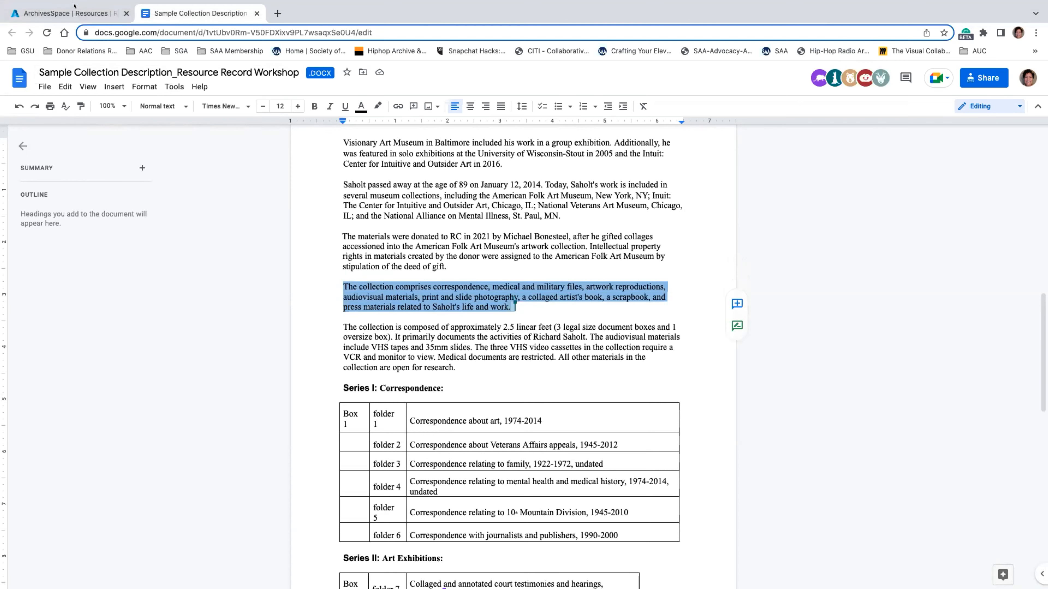
{"action": "left_click", "coordinate": [95, 14]}
Paste the collection-contents paragraph into the Scope and Contents text sub-note
{"action": "left_click", "coordinate": [507, 469]}
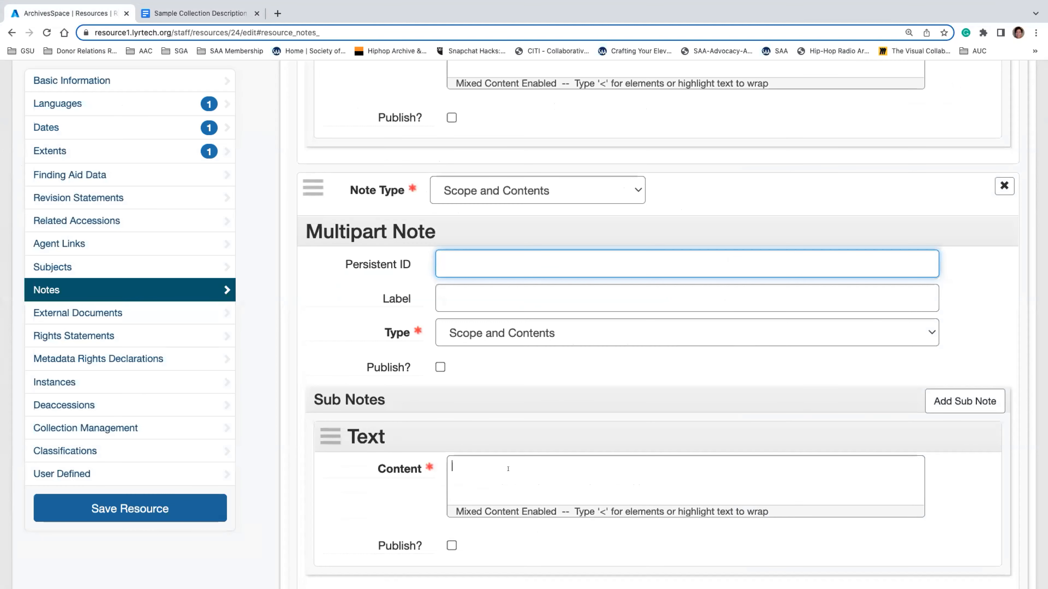
{"action": "key", "text": "ctrl+v"}
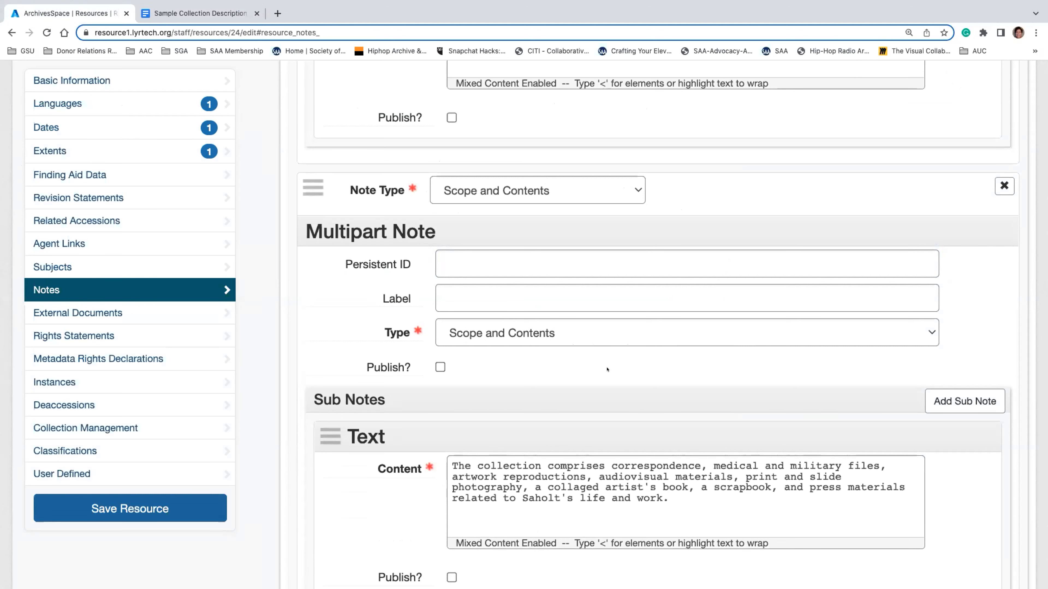
{"action": "left_click", "coordinate": [527, 300]}
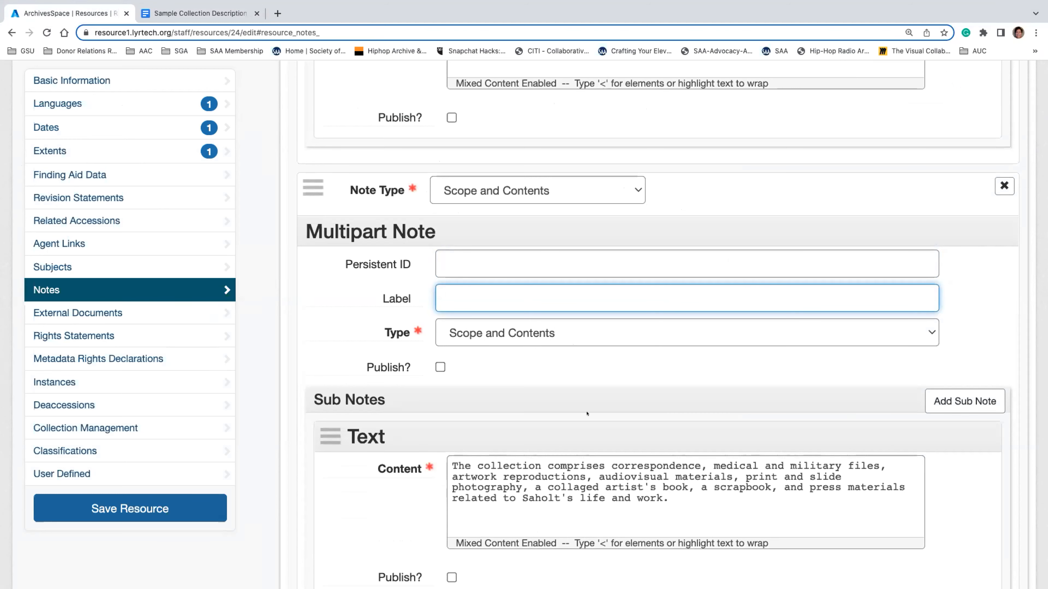
{"action": "scroll", "coordinate": [587, 413], "scroll_direction": "down", "scroll_amount": 9}
{"action": "scroll", "coordinate": [586, 413], "scroll_direction": "up", "scroll_amount": 3}
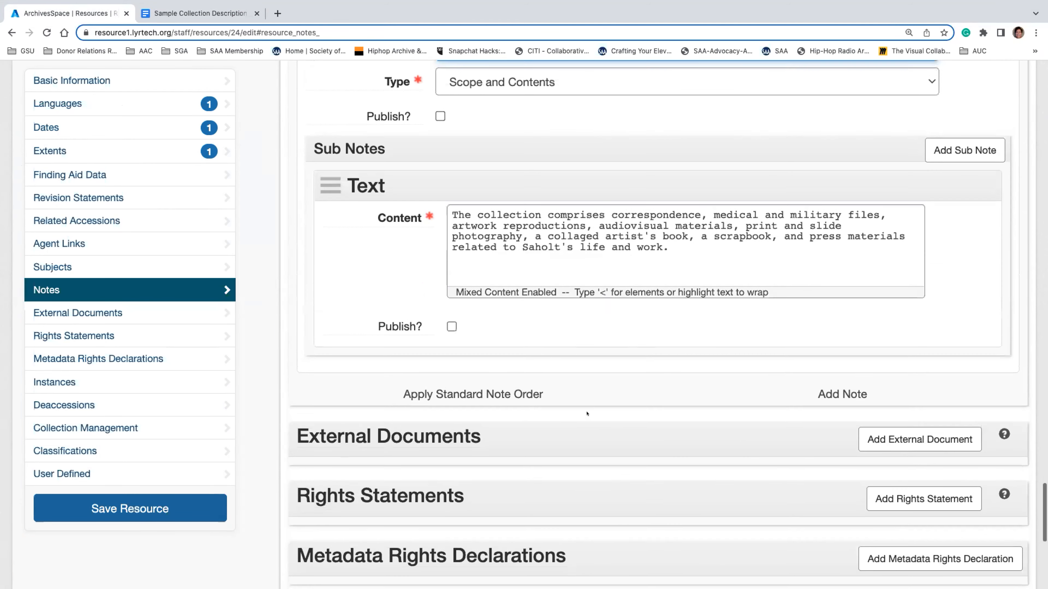
Add a Preferred Citation note to the resource
{"action": "left_click", "coordinate": [754, 391]}
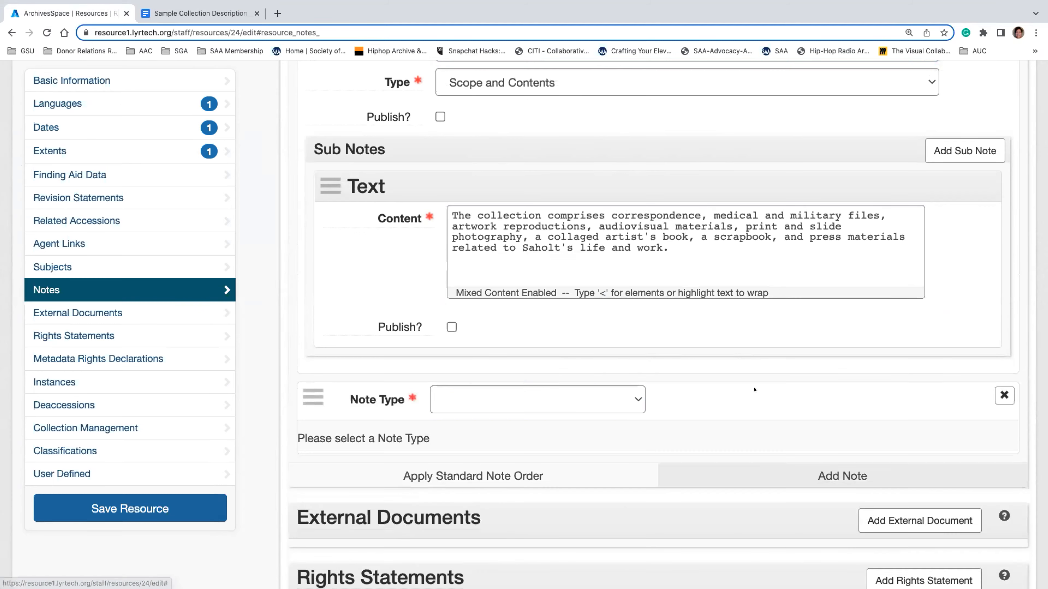
{"action": "scroll", "coordinate": [662, 400], "scroll_direction": "down", "scroll_amount": 3}
{"action": "left_click", "coordinate": [579, 300]}
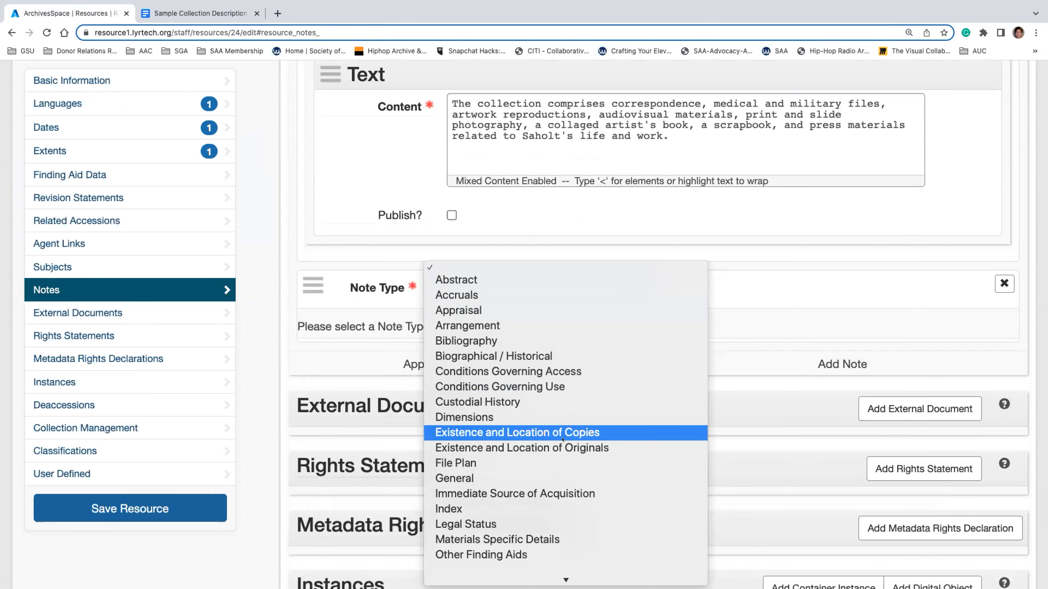
{"action": "scroll", "coordinate": [562, 439], "scroll_direction": "down", "scroll_amount": 3}
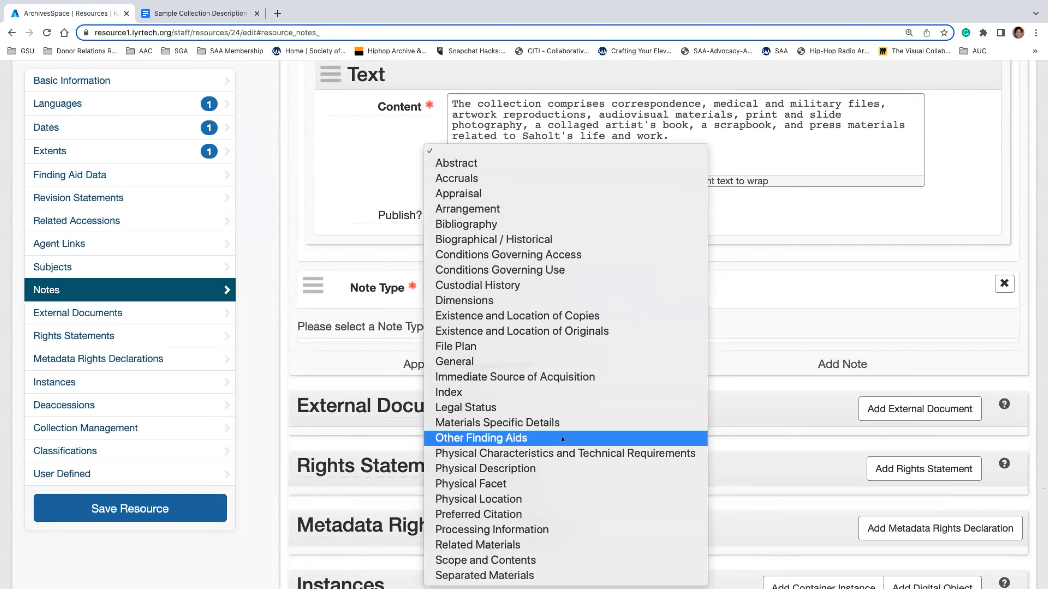
{"action": "left_click", "coordinate": [537, 513]}
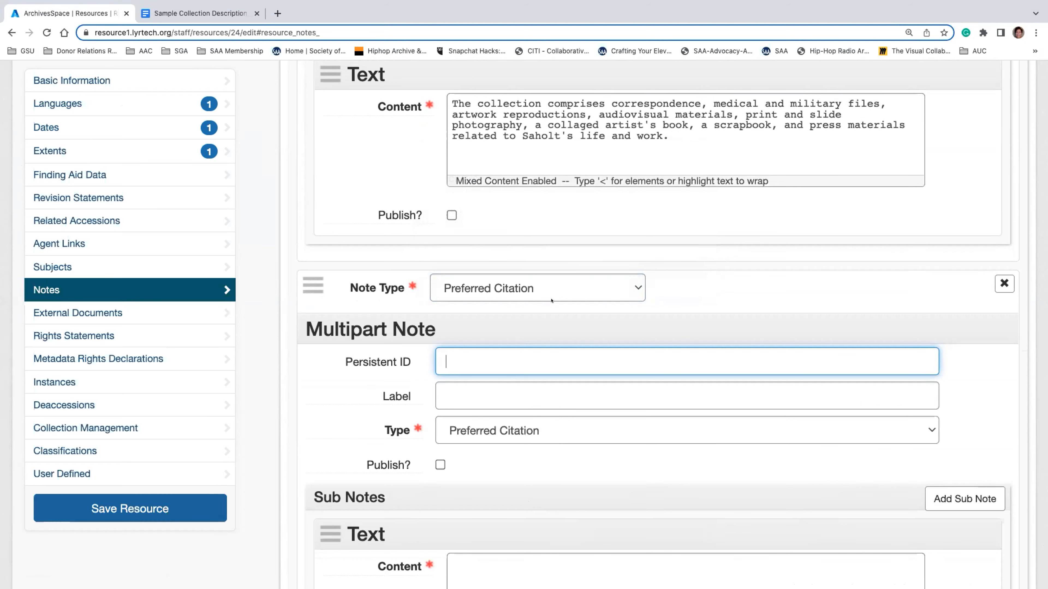
{"action": "scroll", "coordinate": [586, 398], "scroll_direction": "down", "scroll_amount": 2}
Enter 'Richard Saholt collection. A0058' as the citation content and save the resource
{"action": "left_click", "coordinate": [534, 475]}
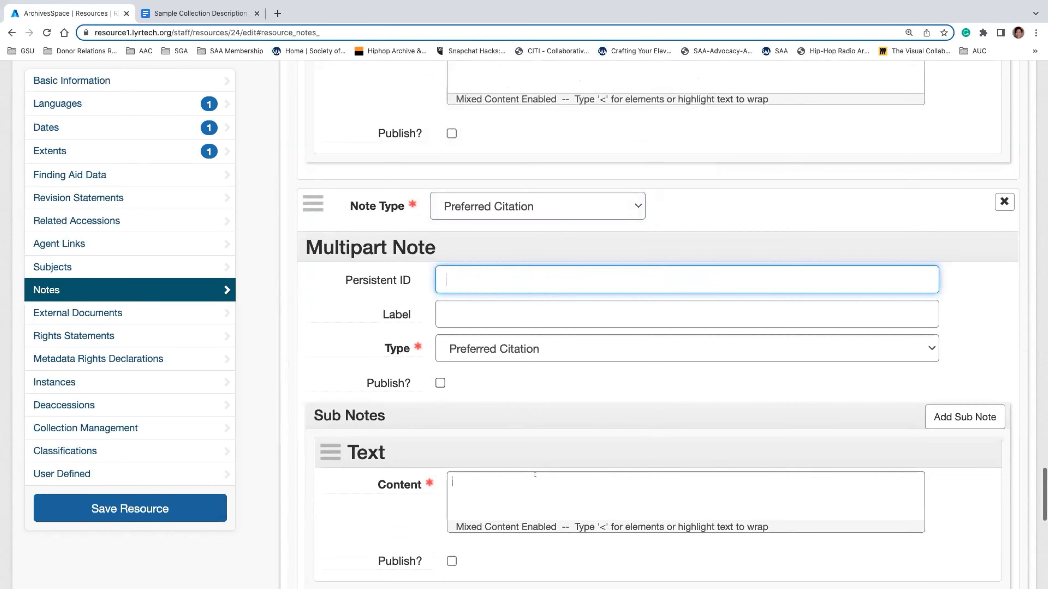
{"action": "type", "text": "Cita\\\\"}
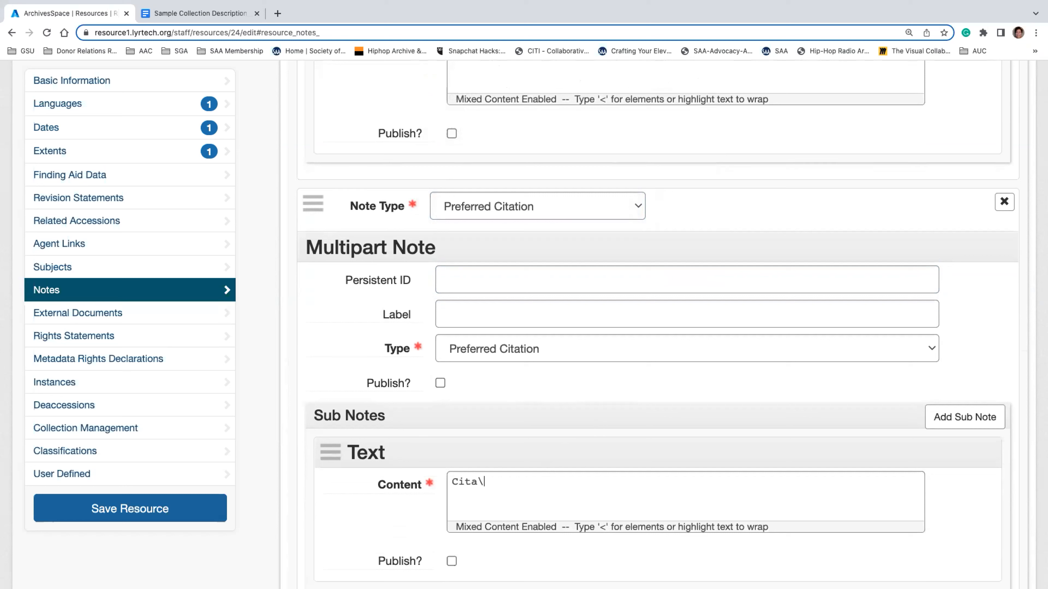
{"action": "key", "text": "BackSpace"}
{"action": "key", "text": "BackSpace"}
{"action": "key", "text": "BackSpace"}
{"action": "key", "text": "BackSpace"}
{"action": "key", "text": "BackSpace"}
{"action": "key", "text": "BackSpace"}
{"action": "key", "text": "BackSpace"}
{"action": "type", "text": "Rac"}
{"action": "key", "text": "BackSpace"}
{"action": "key", "text": "BackSpace"}
{"action": "type", "text": "ichard Saho"}
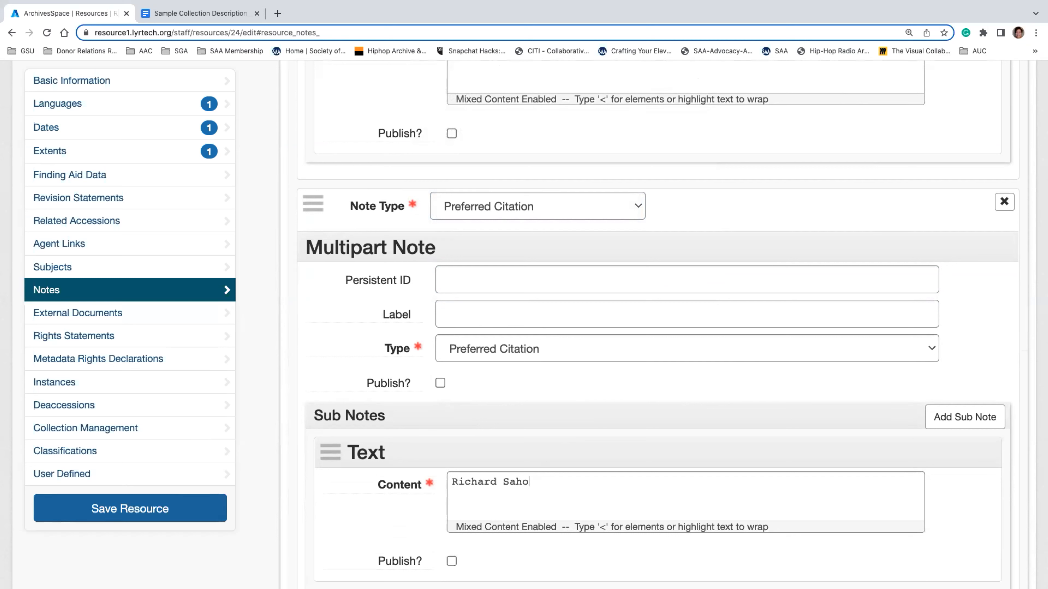
{"action": "type", "text": "lt collection. A0058"}
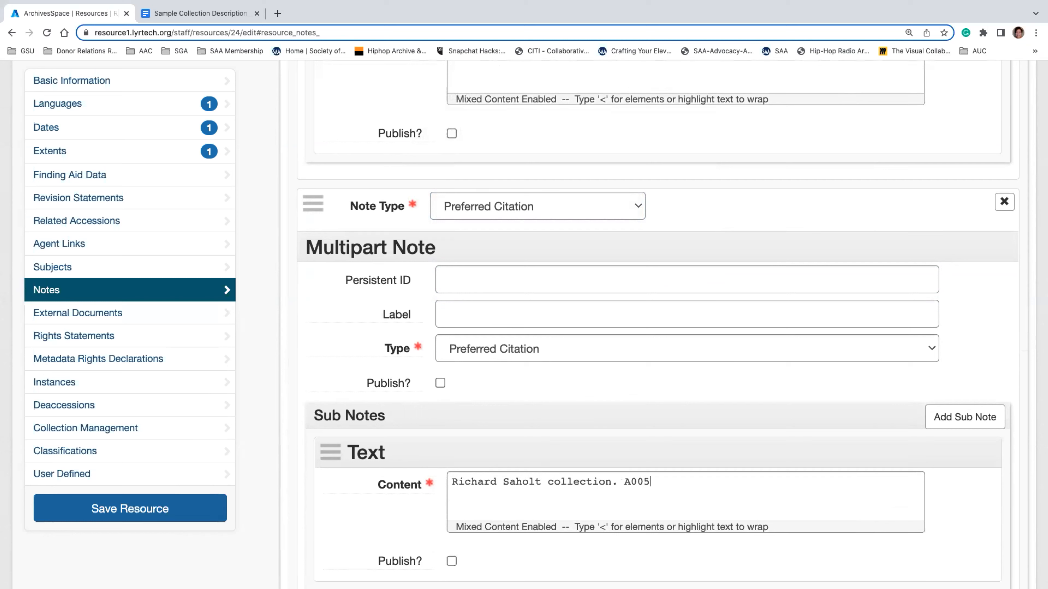
{"action": "left_click", "coordinate": [209, 505]}
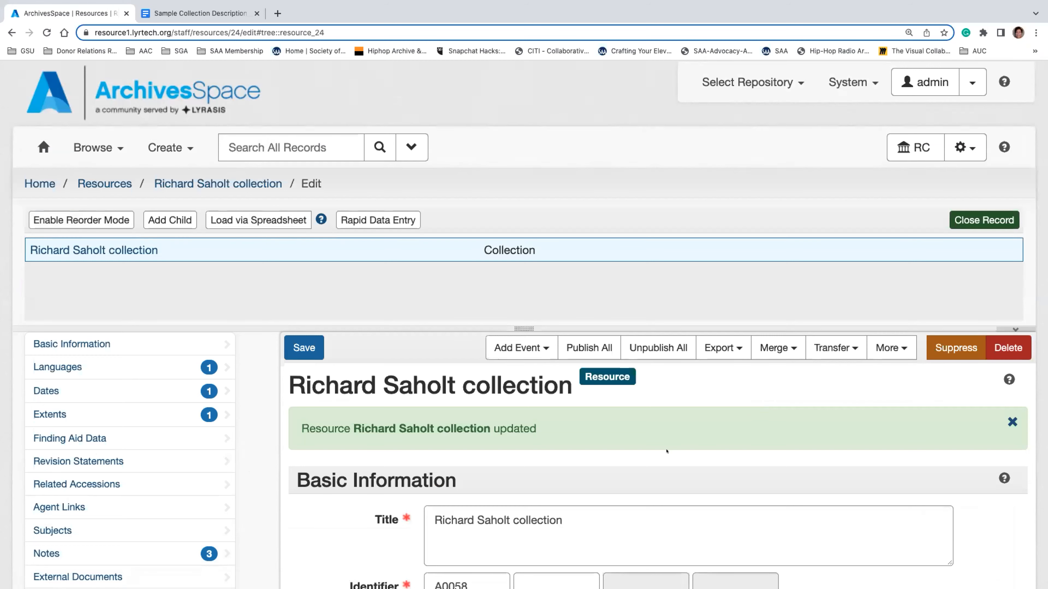
Add a fourth note of type General to the collection's Notes section
{"action": "scroll", "coordinate": [752, 417], "scroll_direction": "down", "scroll_amount": 6}
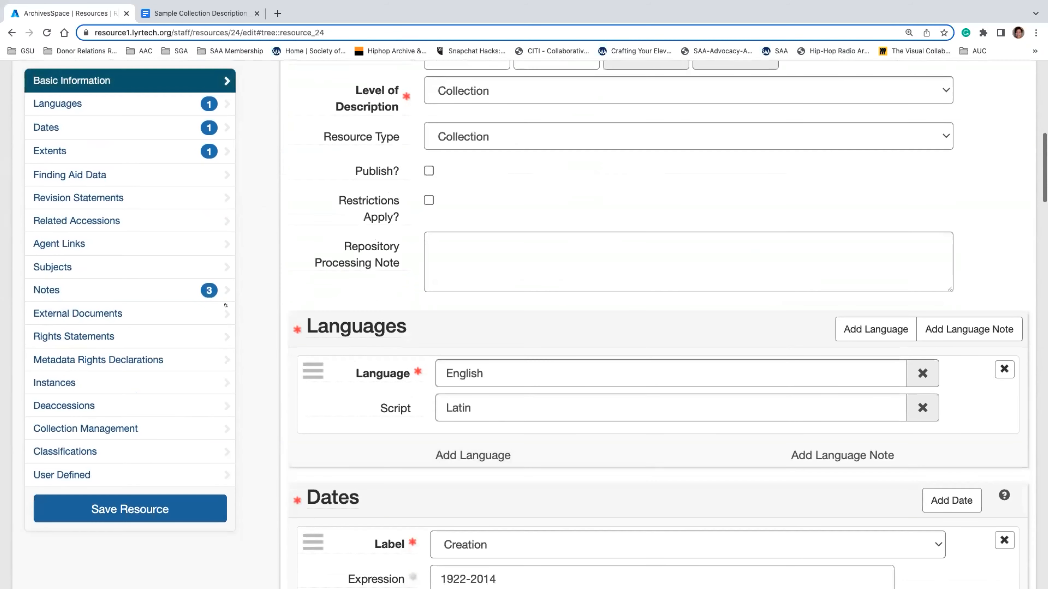
{"action": "left_click", "coordinate": [83, 290]}
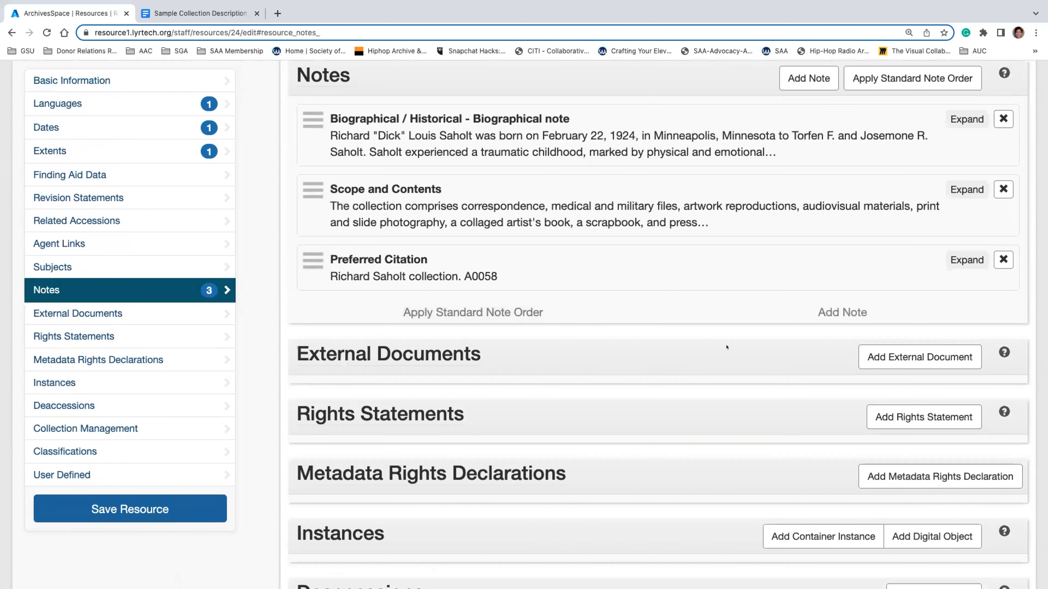
{"action": "left_click", "coordinate": [833, 313]}
{"action": "left_click", "coordinate": [598, 312]}
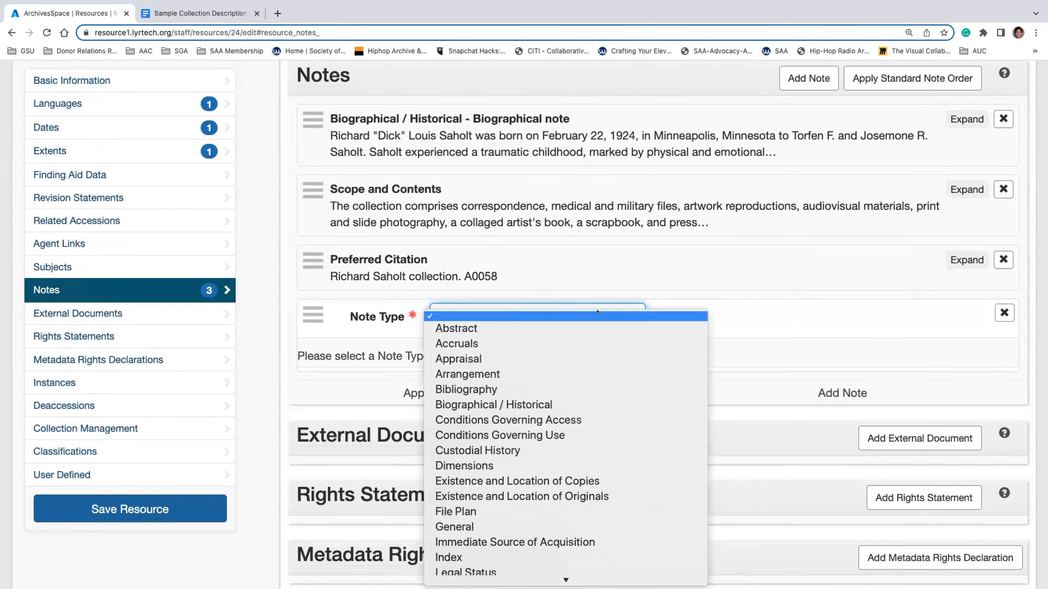
{"action": "left_click", "coordinate": [536, 524]}
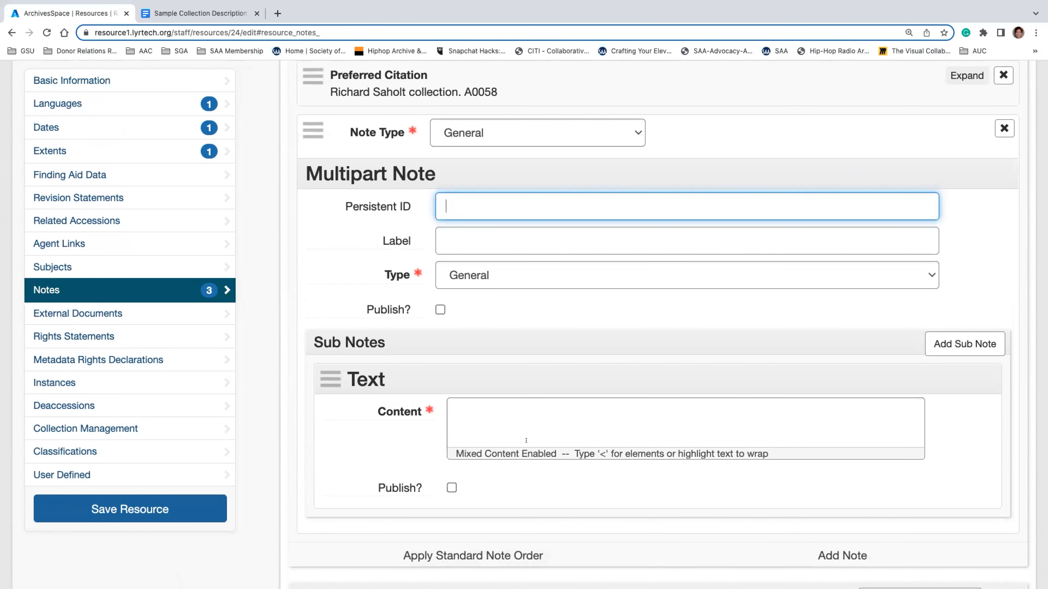
Leave the General note's label and content empty, then remove the note and confirm
{"action": "left_click", "coordinate": [527, 423]}
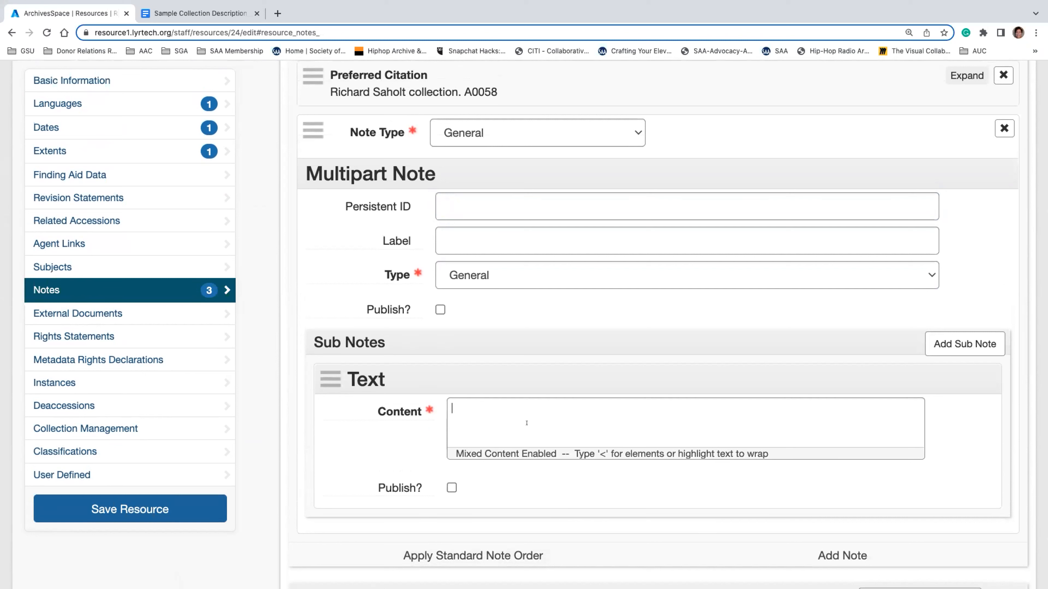
{"action": "left_click", "coordinate": [492, 231]}
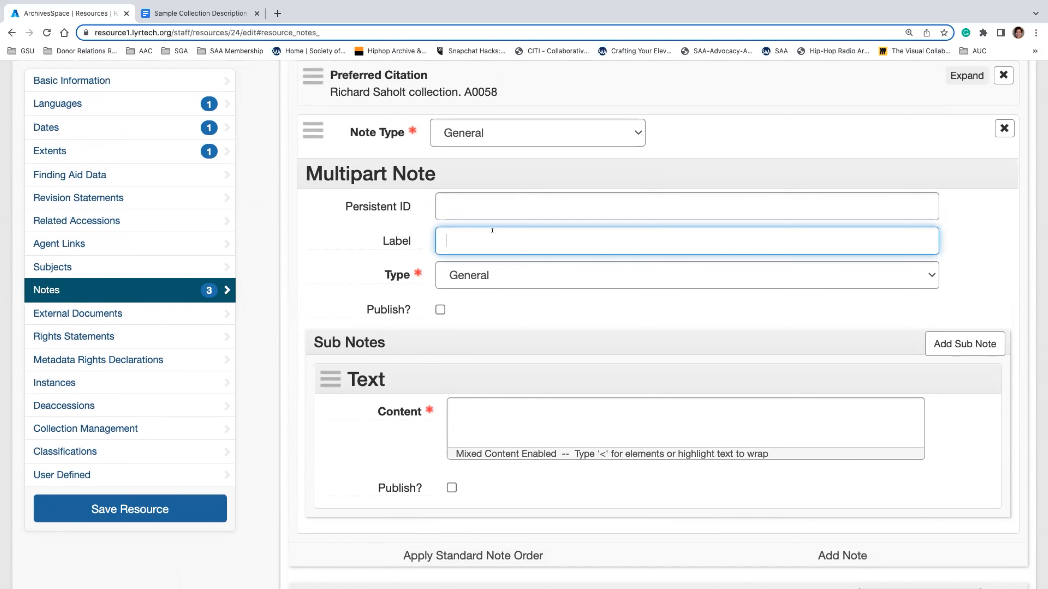
{"action": "left_click", "coordinate": [494, 398]}
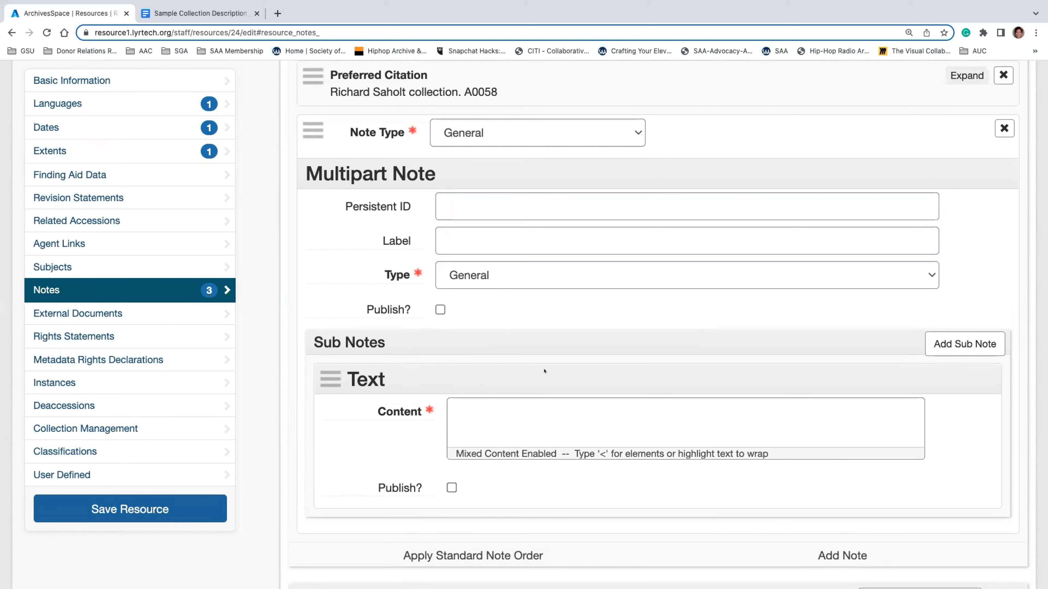
{"action": "left_click", "coordinate": [475, 240]}
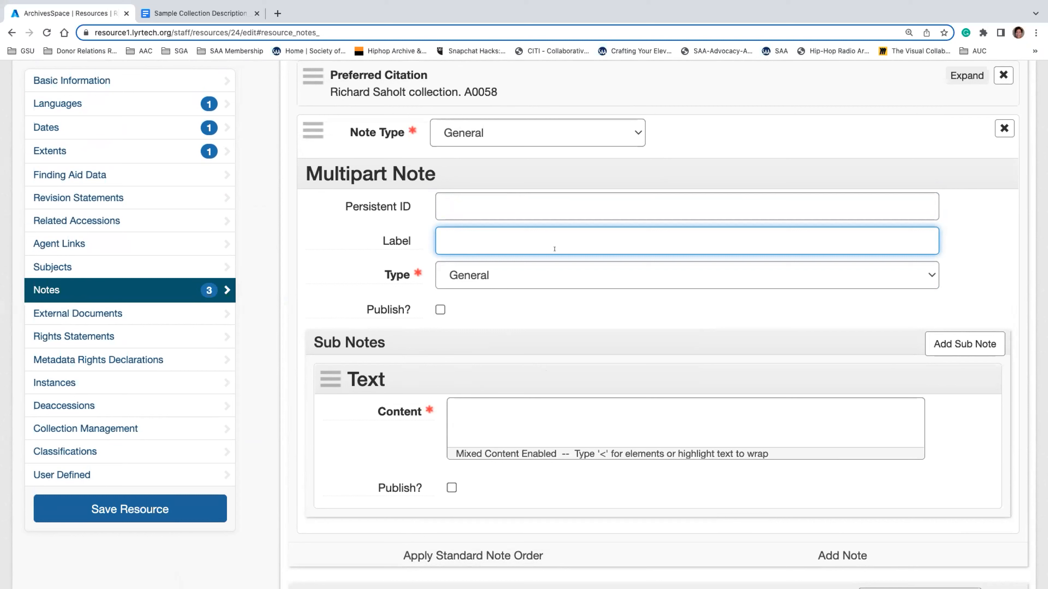
{"action": "left_click", "coordinate": [553, 416]}
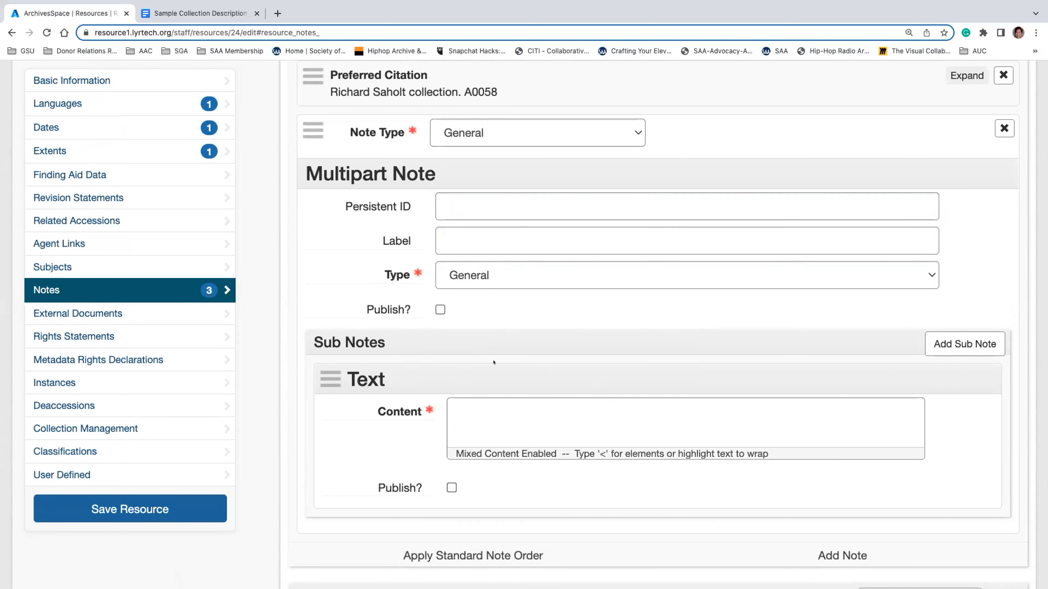
{"action": "left_click", "coordinate": [1000, 128]}
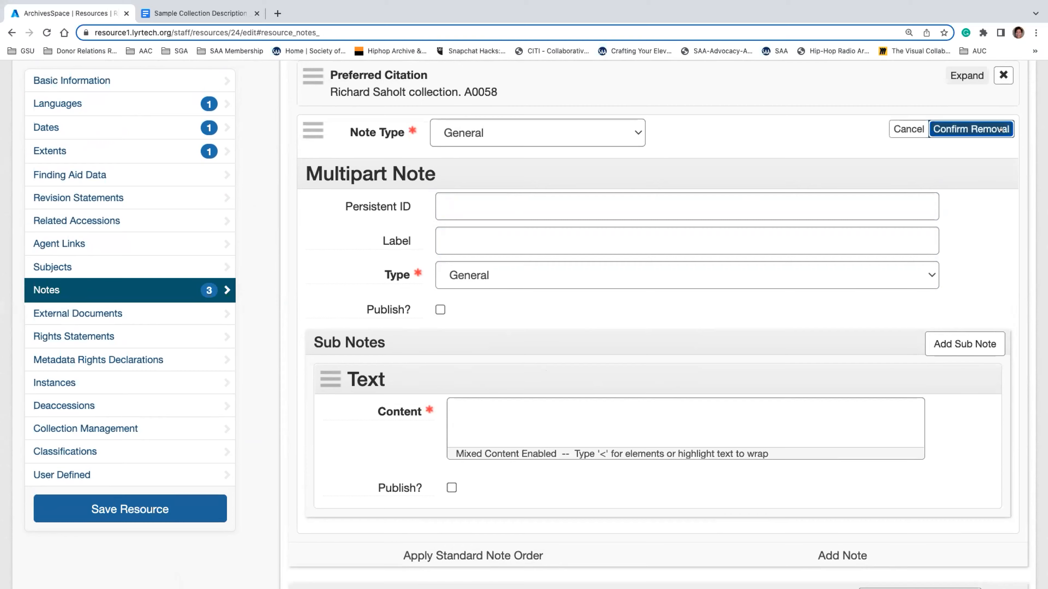
{"action": "left_click", "coordinate": [998, 129]}
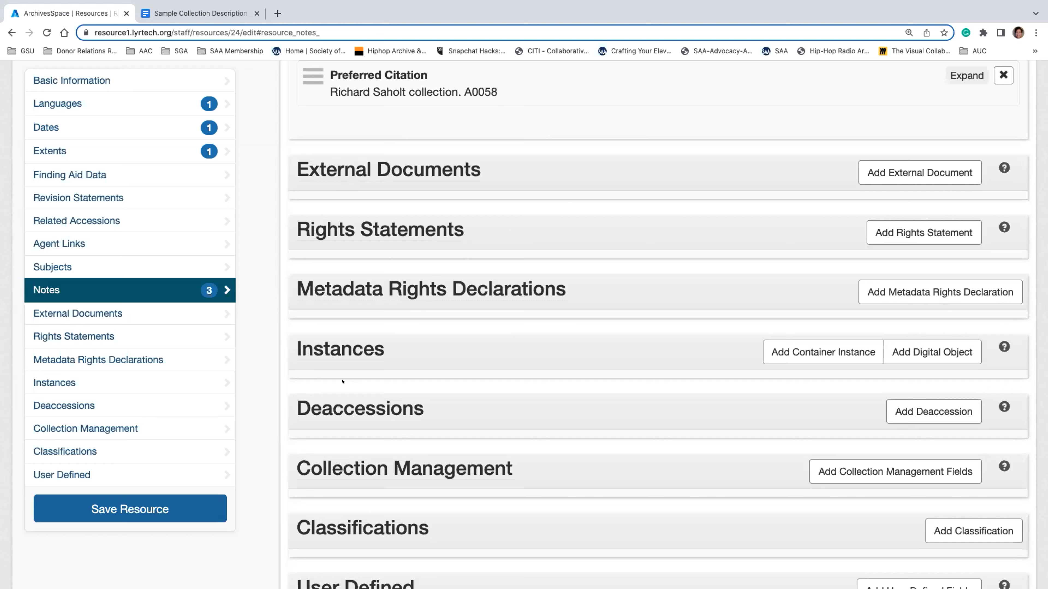
Save the Richard Saholt collection resource record
{"action": "left_click", "coordinate": [190, 513]}
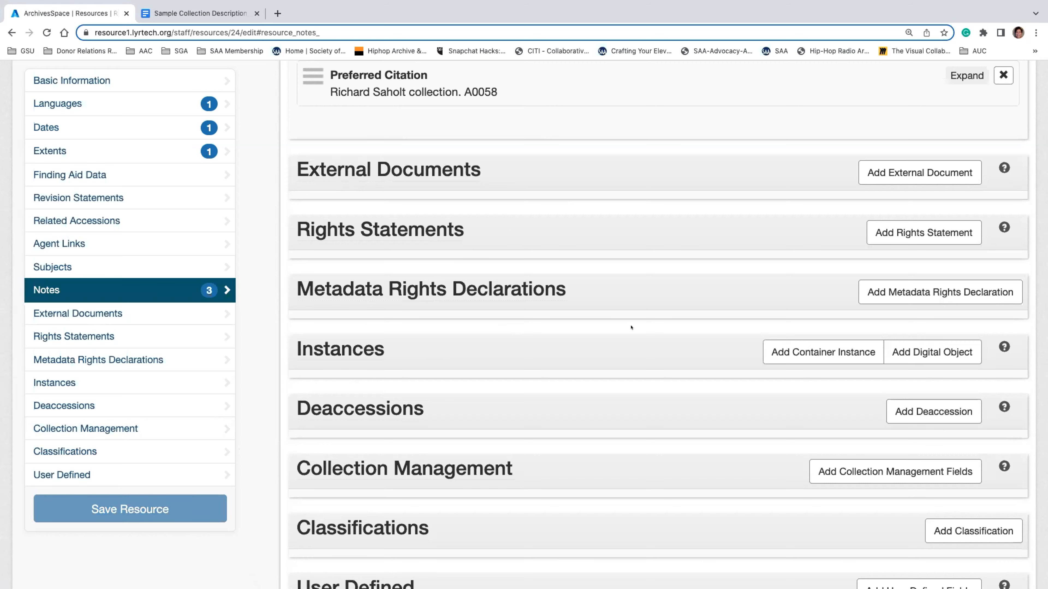
{"action": "scroll", "coordinate": [634, 485], "scroll_direction": "down", "scroll_amount": 6}
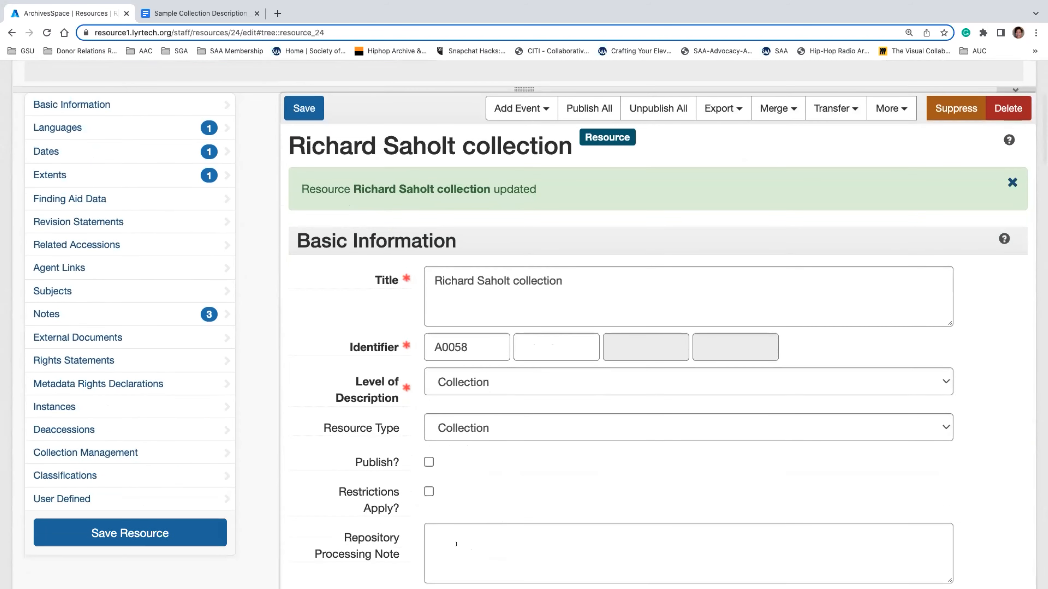
{"action": "scroll", "coordinate": [481, 521], "scroll_direction": "down", "scroll_amount": 2}
Publish the collection with all its notes, subrecords and components using Publish All
{"action": "scroll", "coordinate": [405, 380], "scroll_direction": "up", "scroll_amount": 6}
{"action": "scroll", "coordinate": [404, 381], "scroll_direction": "up", "scroll_amount": 1}
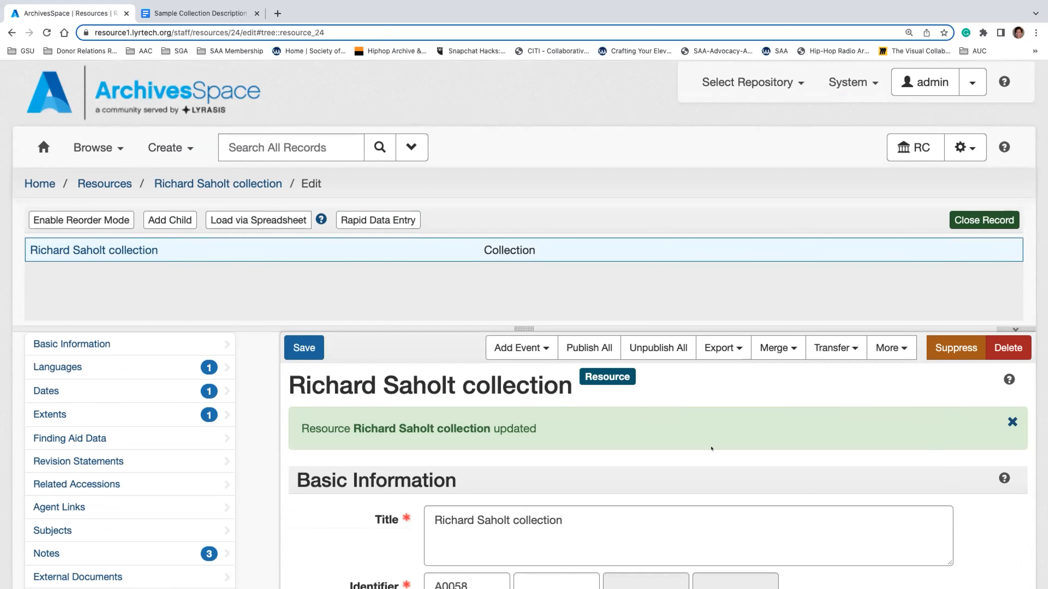
{"action": "left_click", "coordinate": [588, 349]}
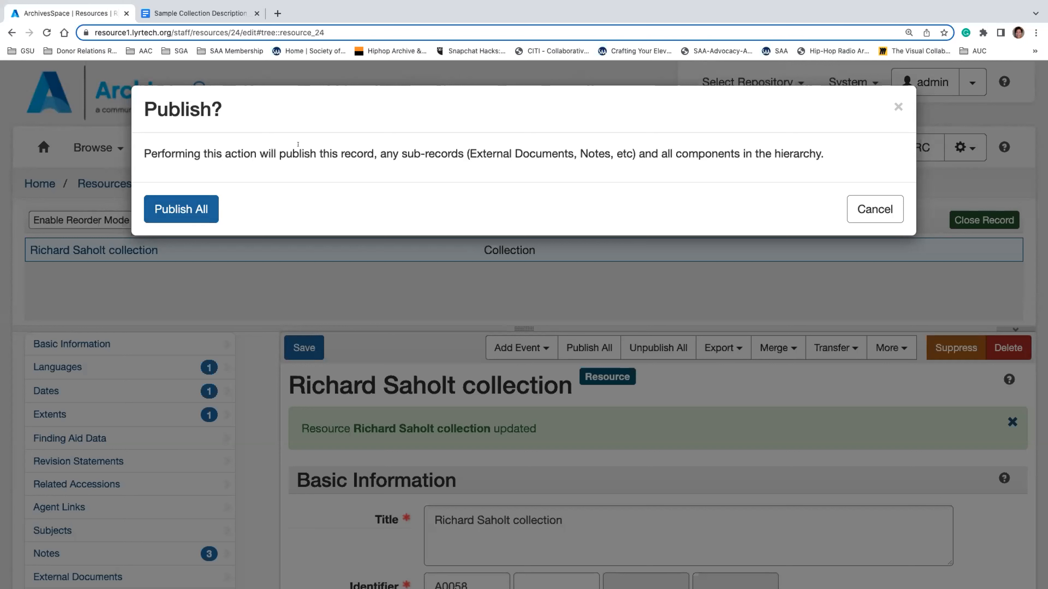
{"action": "left_click", "coordinate": [198, 200]}
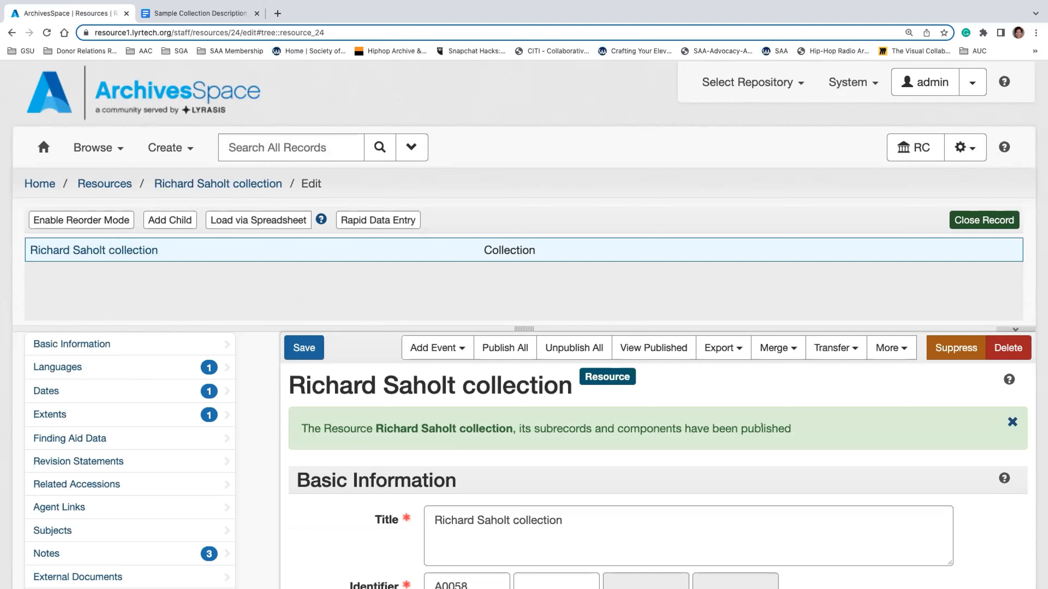
View the published collection page, reviewing Scope and Contents, 1922-2014 dates and biographical note
{"action": "left_click", "coordinate": [660, 355]}
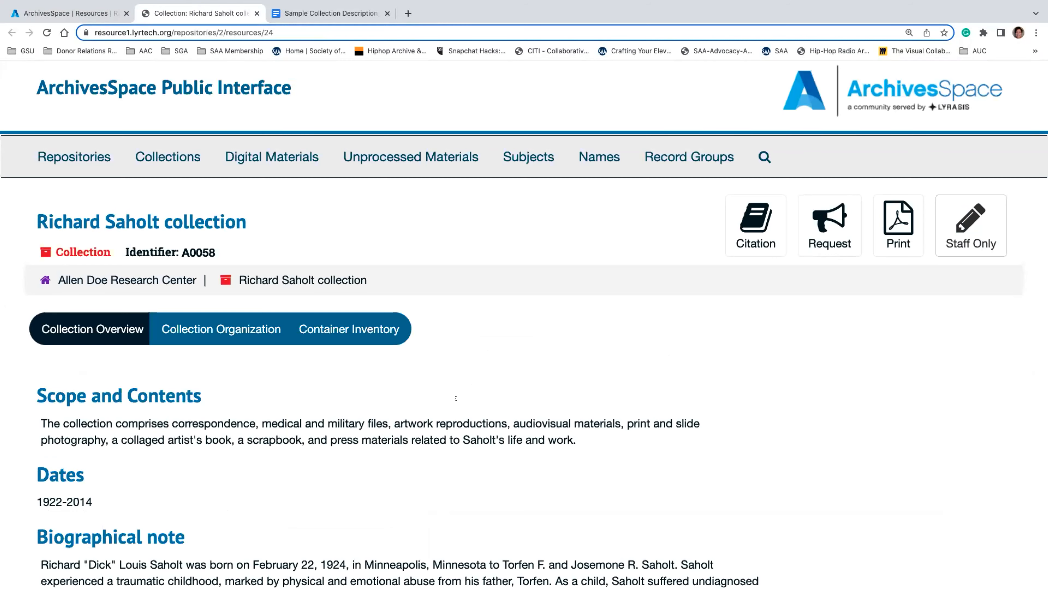
{"action": "scroll", "coordinate": [455, 398], "scroll_direction": "down", "scroll_amount": 2}
{"action": "scroll", "coordinate": [501, 433], "scroll_direction": "down", "scroll_amount": 2}
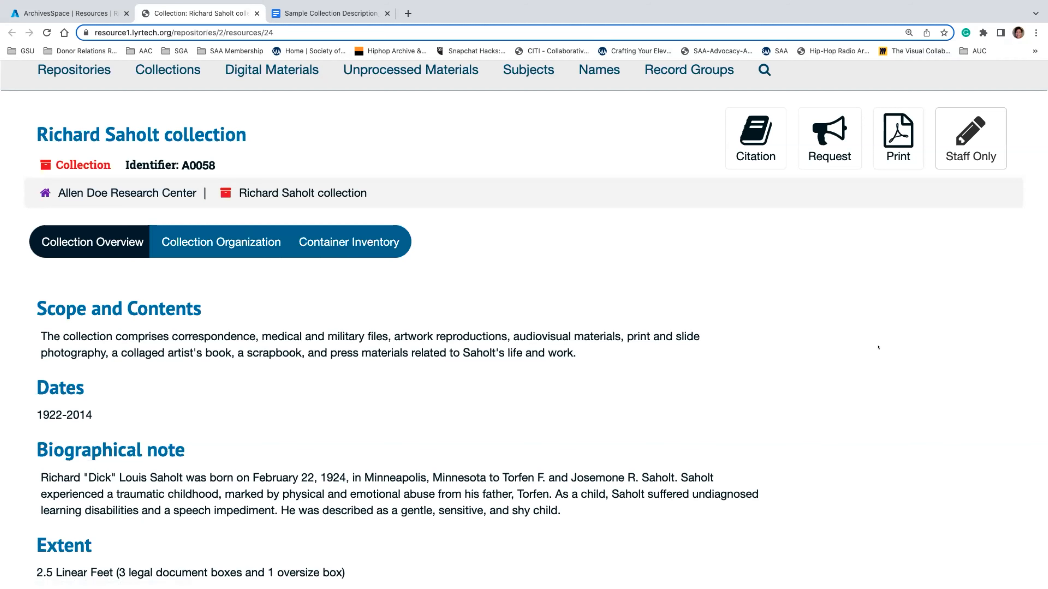
{"action": "scroll", "coordinate": [433, 398], "scroll_direction": "down", "scroll_amount": 5}
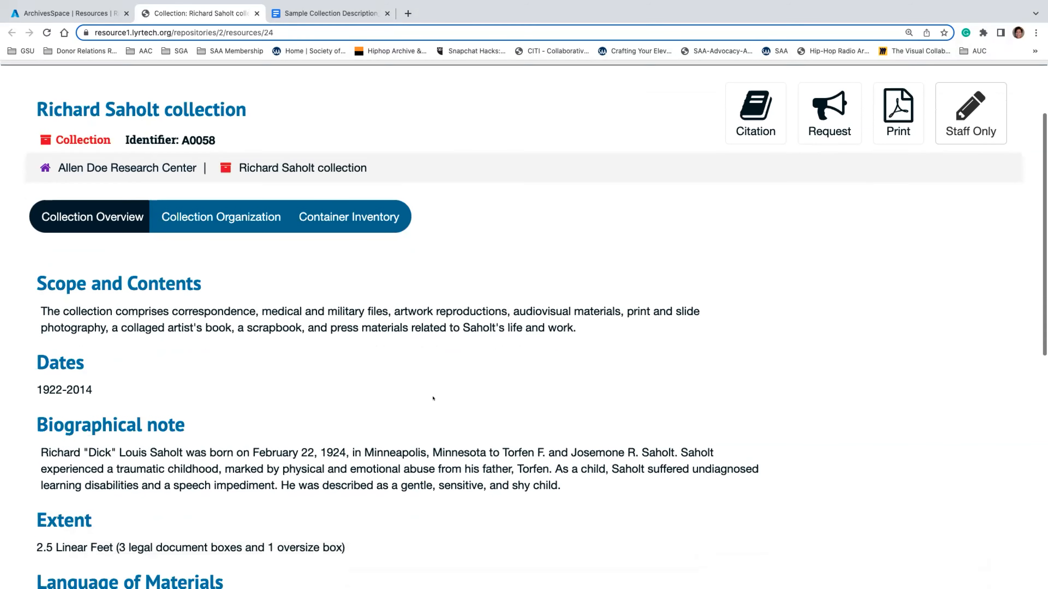
{"action": "scroll", "coordinate": [174, 179], "scroll_direction": "down", "scroll_amount": 1}
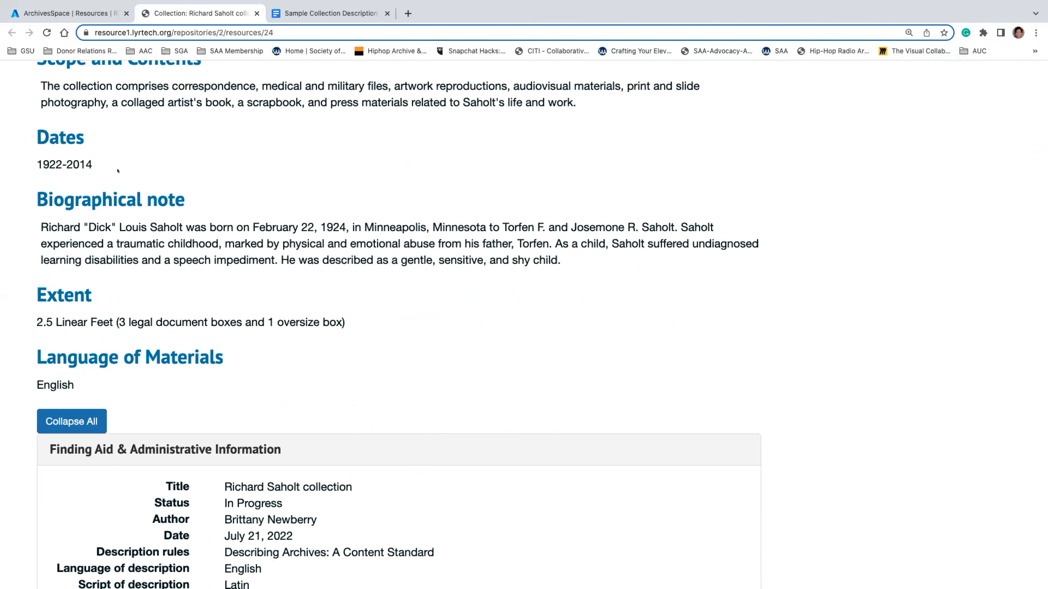
{"action": "scroll", "coordinate": [205, 294], "scroll_direction": "down", "scroll_amount": 3}
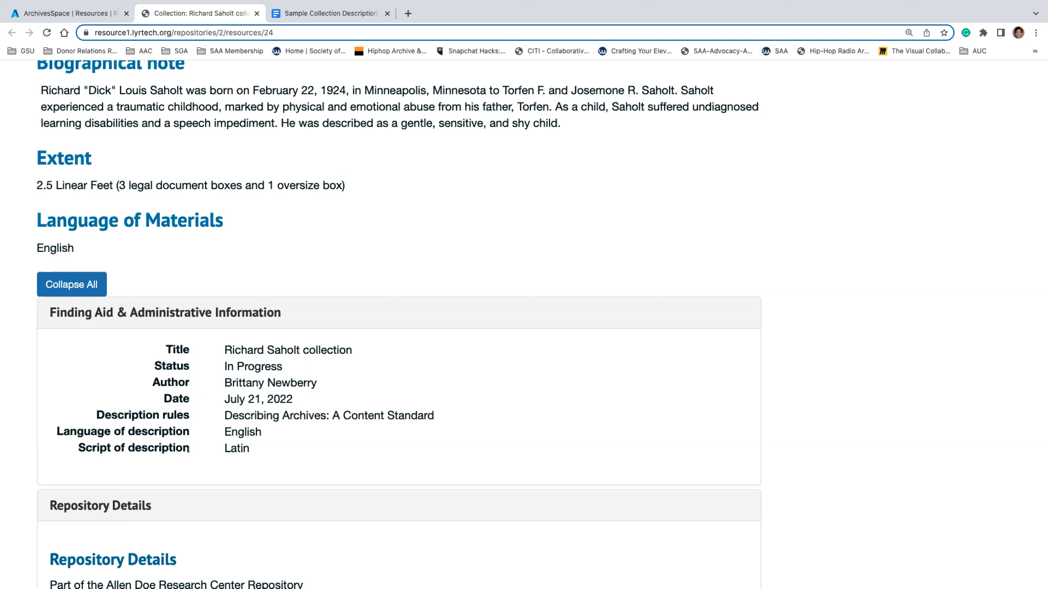
{"action": "scroll", "coordinate": [285, 470], "scroll_direction": "down", "scroll_amount": 3}
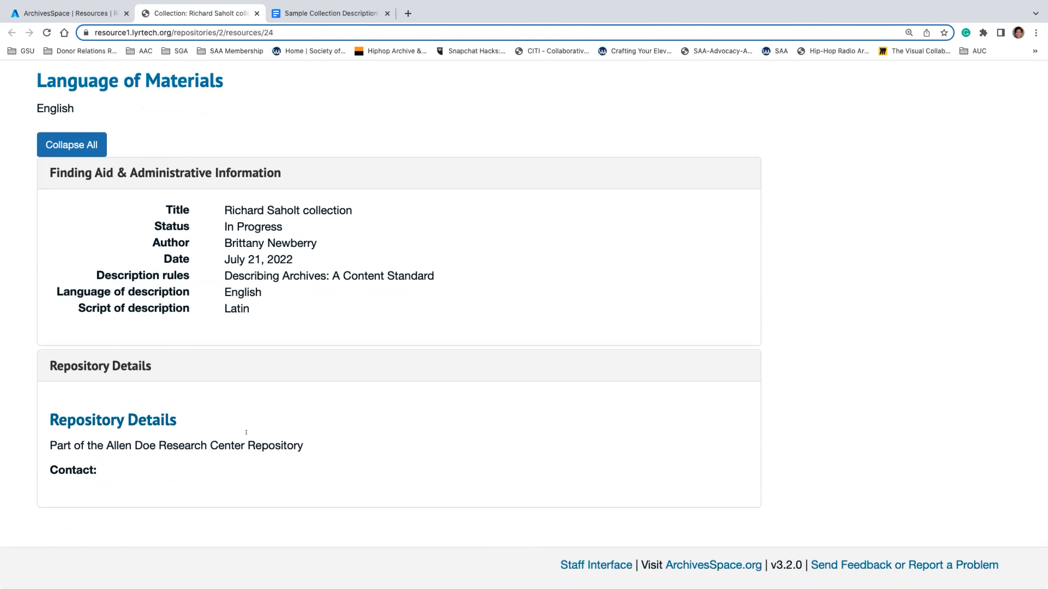
{"action": "scroll", "coordinate": [282, 433], "scroll_direction": "up", "scroll_amount": 10}
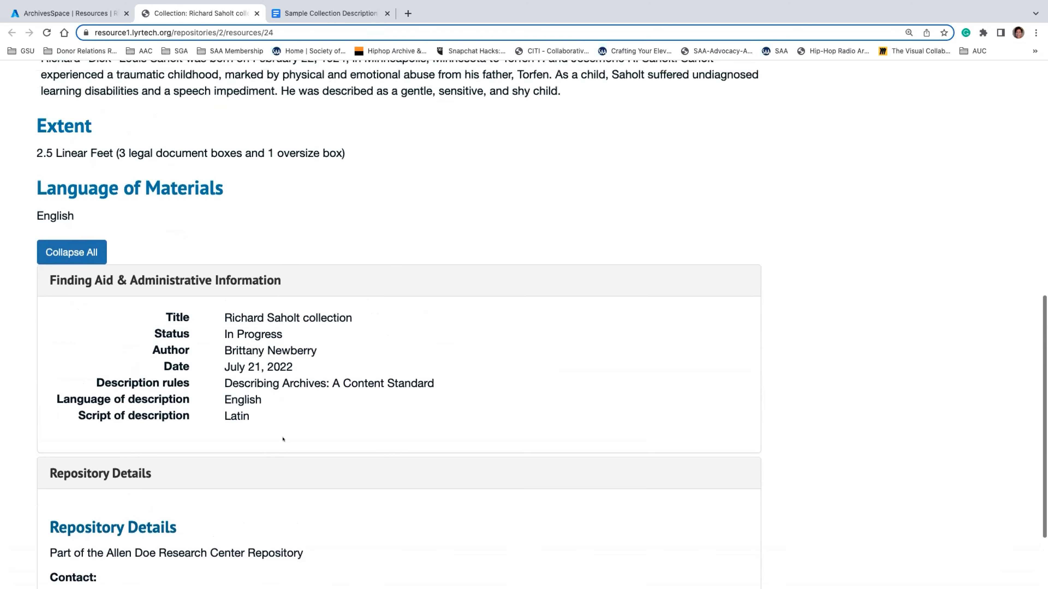
{"action": "scroll", "coordinate": [283, 433], "scroll_direction": "up", "scroll_amount": 2}
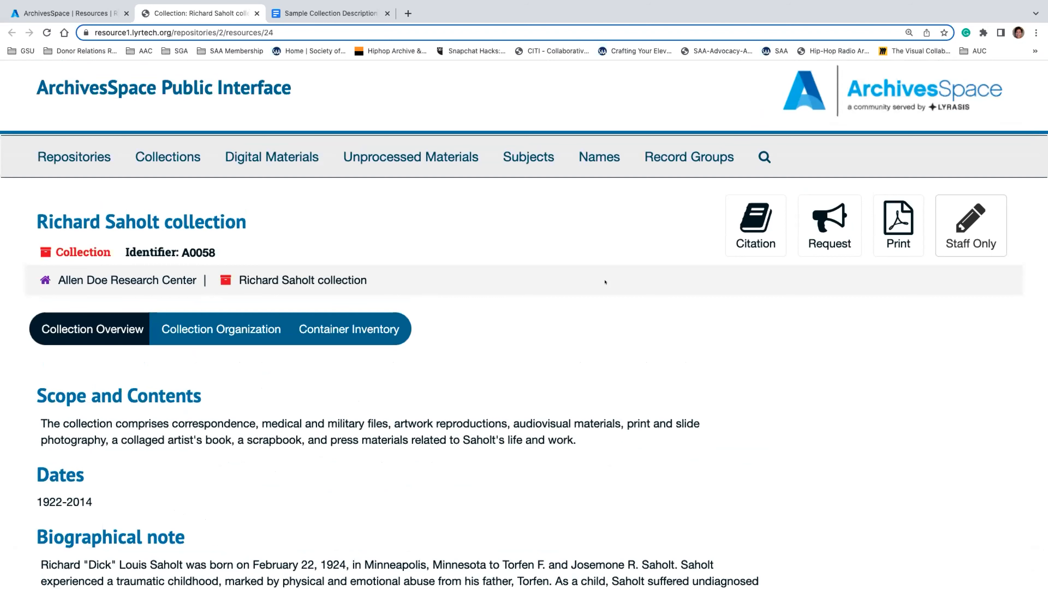
{"action": "left_click", "coordinate": [754, 220]}
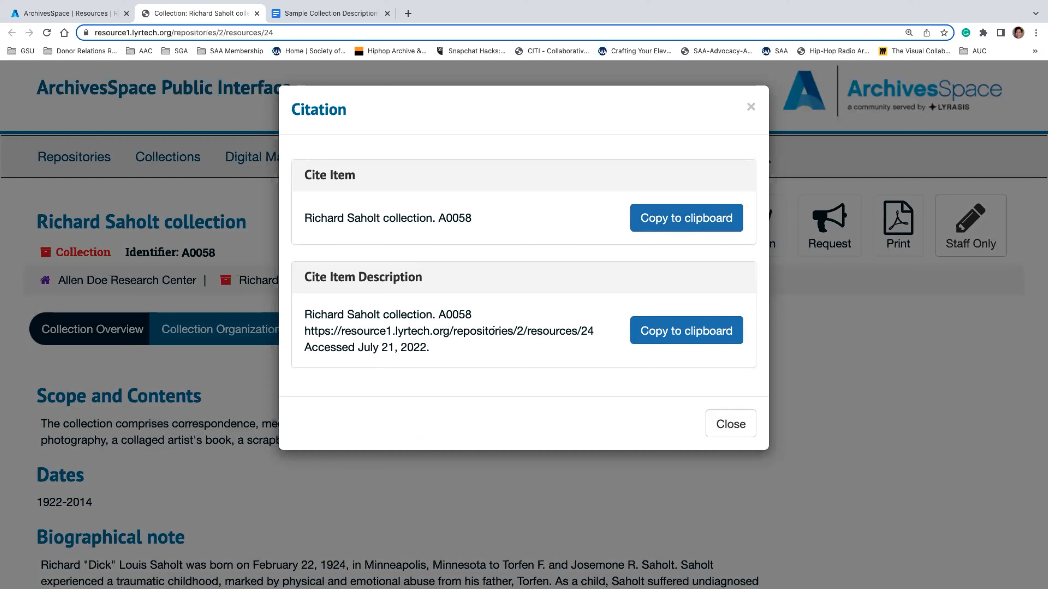
{"action": "left_click", "coordinate": [730, 424]}
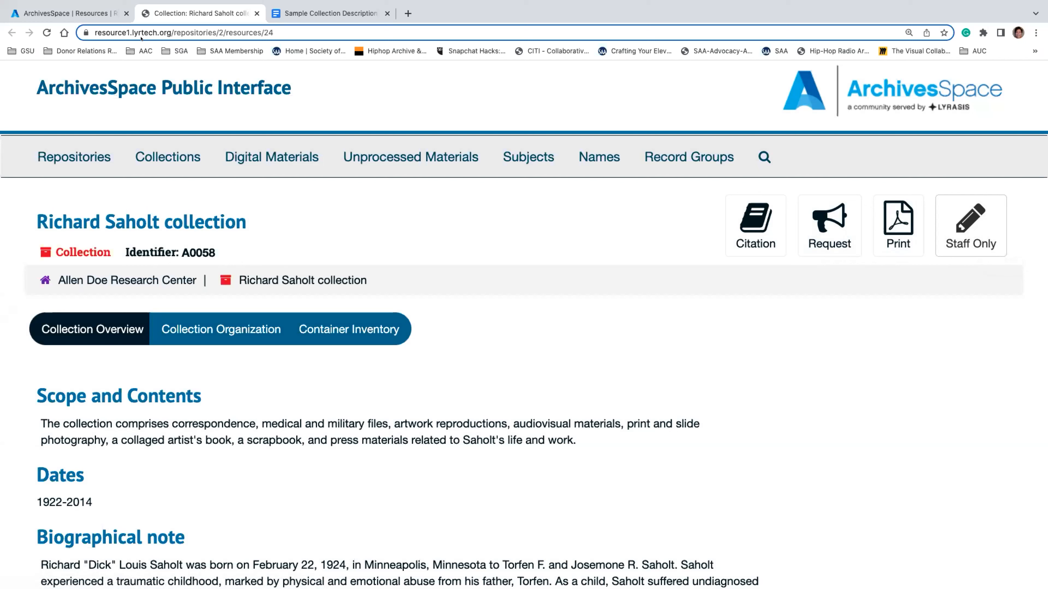
Close the public page and verify the 1922-2014 creation date on the staff edit page
{"action": "left_click", "coordinate": [256, 13]}
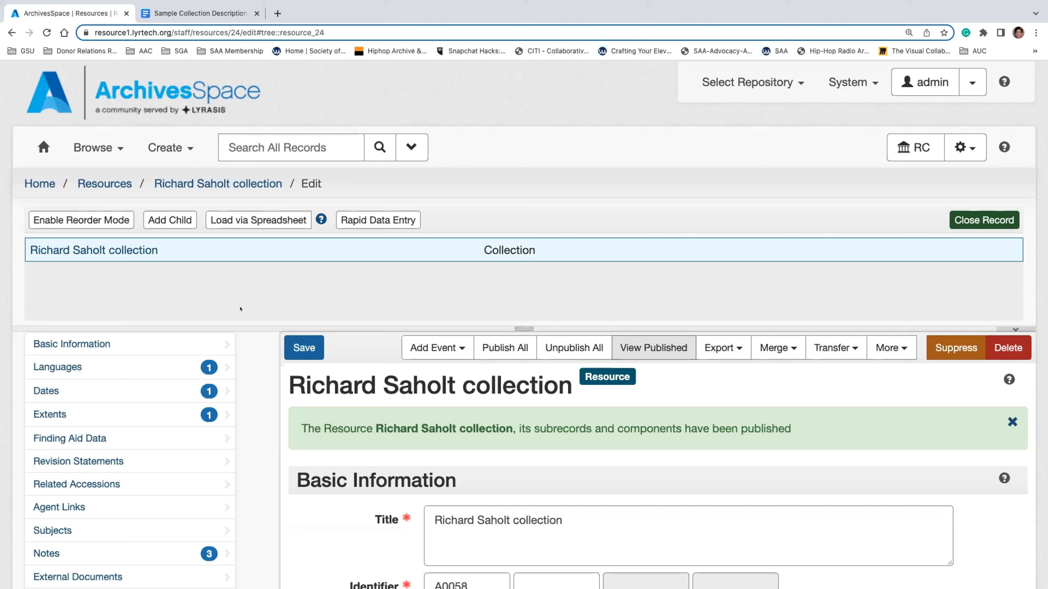
{"action": "left_click", "coordinate": [220, 390]}
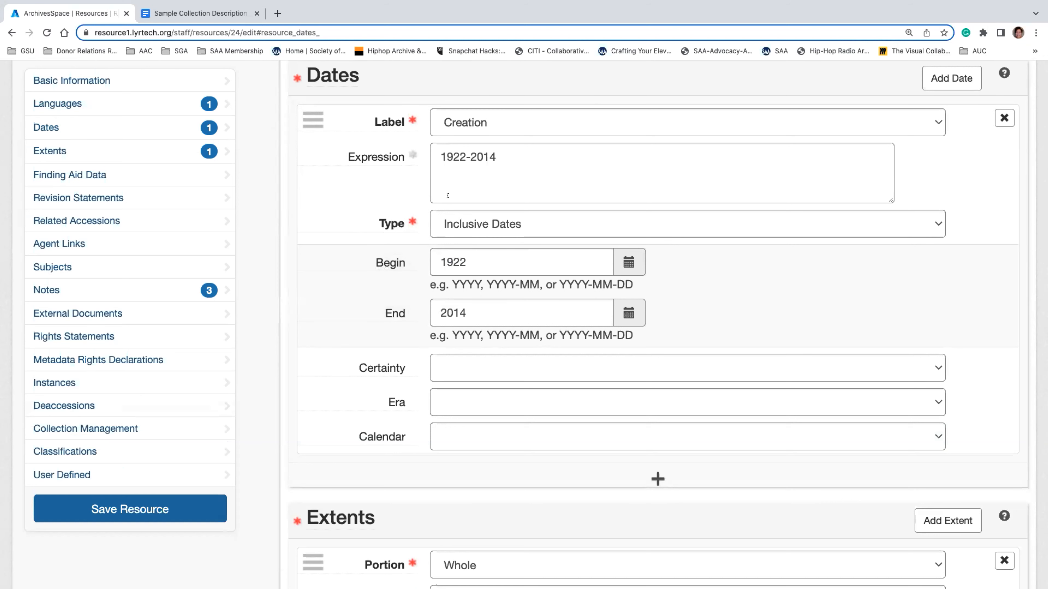
{"action": "left_click", "coordinate": [519, 162]}
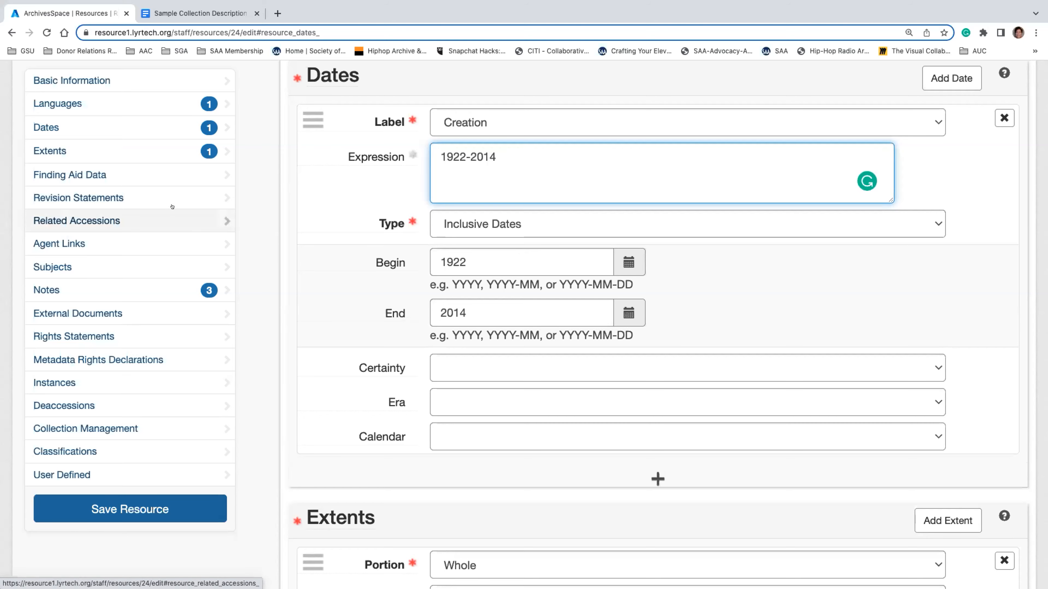
{"action": "scroll", "coordinate": [172, 207], "scroll_direction": "up", "scroll_amount": 3}
{"action": "scroll", "coordinate": [172, 207], "scroll_direction": "up", "scroll_amount": 10}
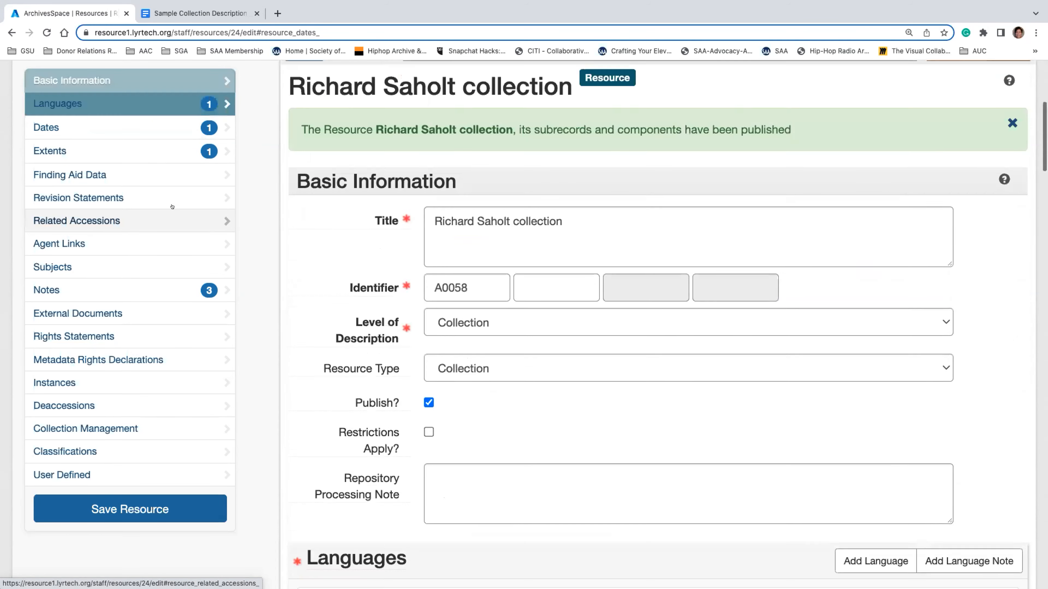
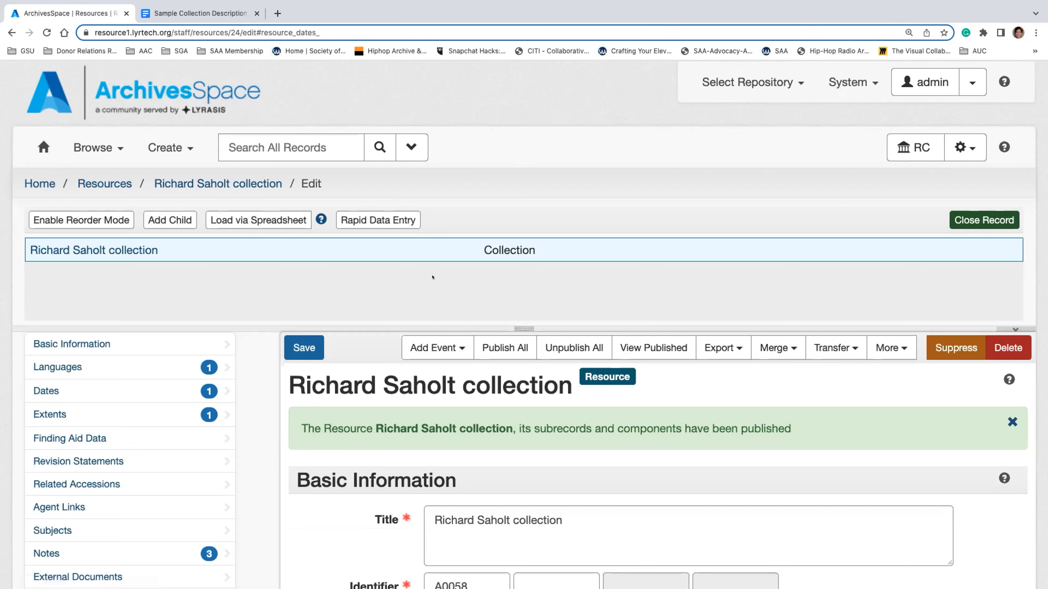
Enlarge the tree pane and add a new child record under the Richard Saholt collection
{"action": "left_click_drag", "start_coordinate": [527, 327], "coordinate": [524, 408]}
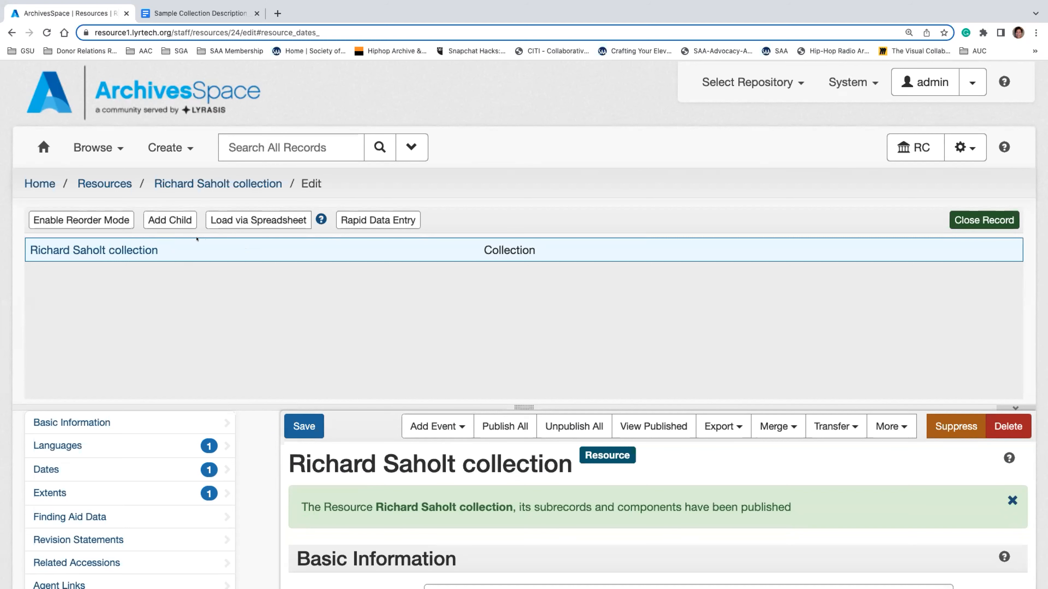
{"action": "left_click", "coordinate": [170, 220]}
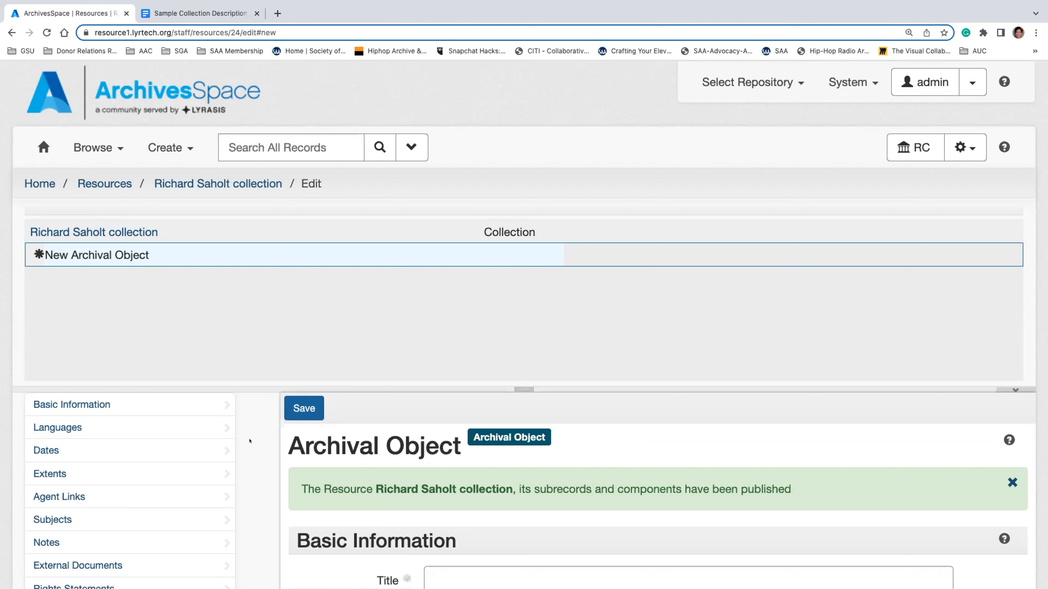
Scroll through the blank Archival Object form to review its empty fields
{"action": "scroll", "coordinate": [257, 467], "scroll_direction": "down", "scroll_amount": 5}
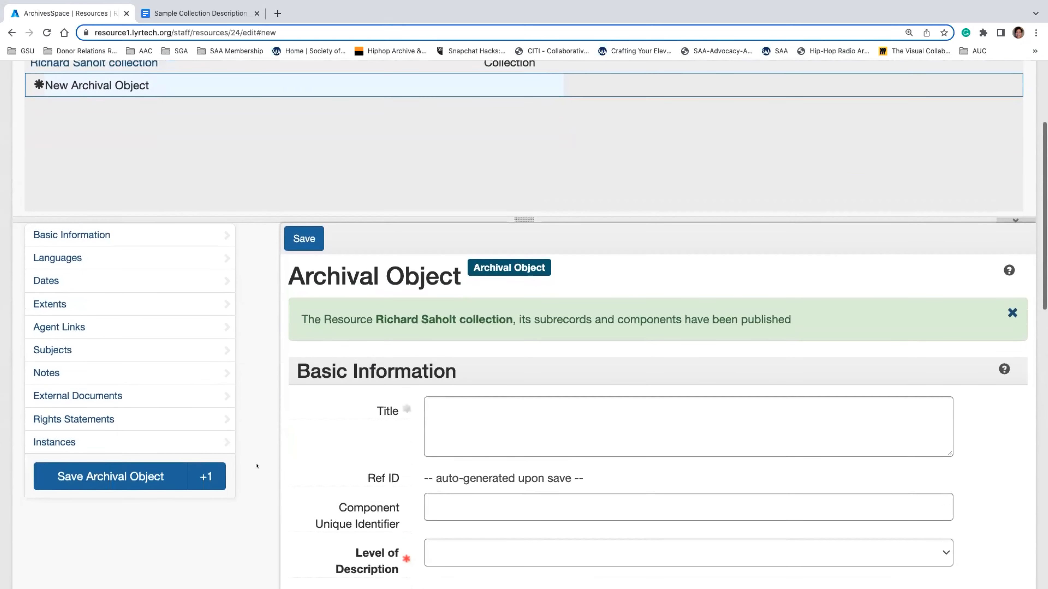
{"action": "scroll", "coordinate": [257, 466], "scroll_direction": "up", "scroll_amount": 2}
{"action": "scroll", "coordinate": [256, 466], "scroll_direction": "down", "scroll_amount": 1}
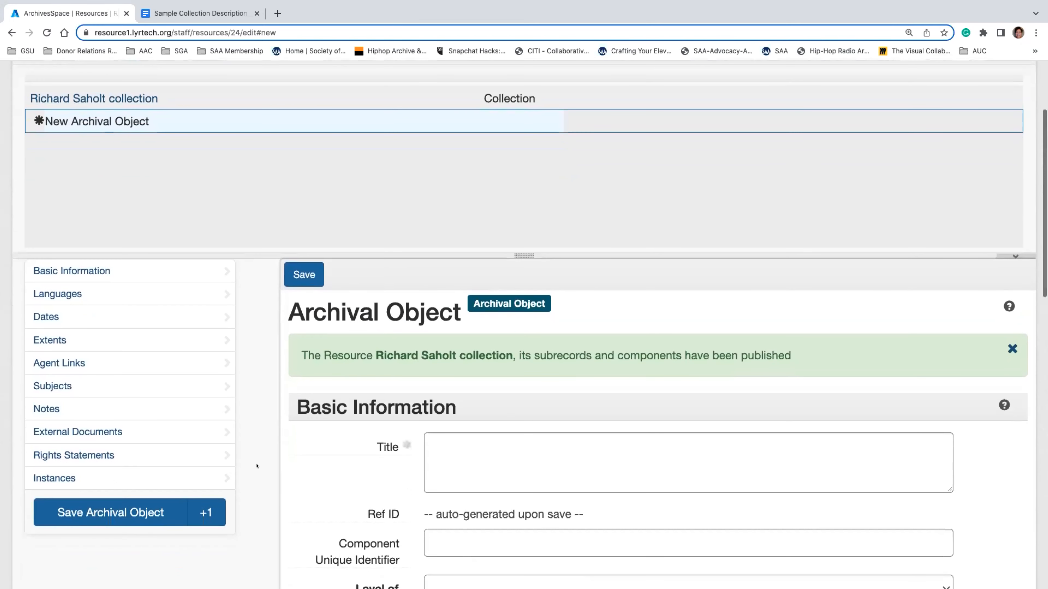
{"action": "scroll", "coordinate": [257, 467], "scroll_direction": "down", "scroll_amount": 3}
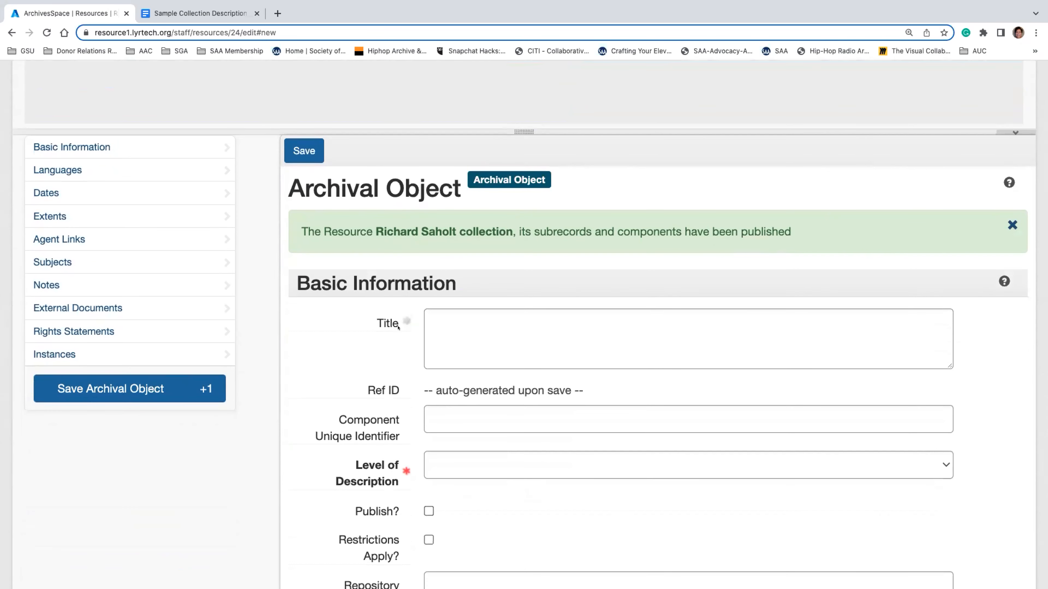
{"action": "scroll", "coordinate": [300, 439], "scroll_direction": "down", "scroll_amount": 7}
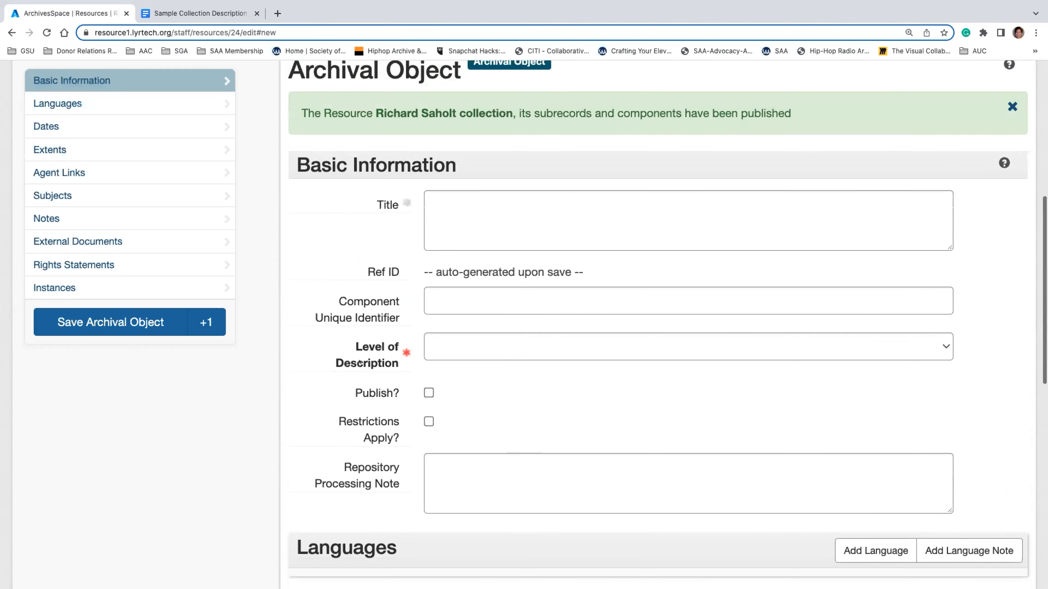
{"action": "scroll", "coordinate": [527, 294], "scroll_direction": "down", "scroll_amount": 5}
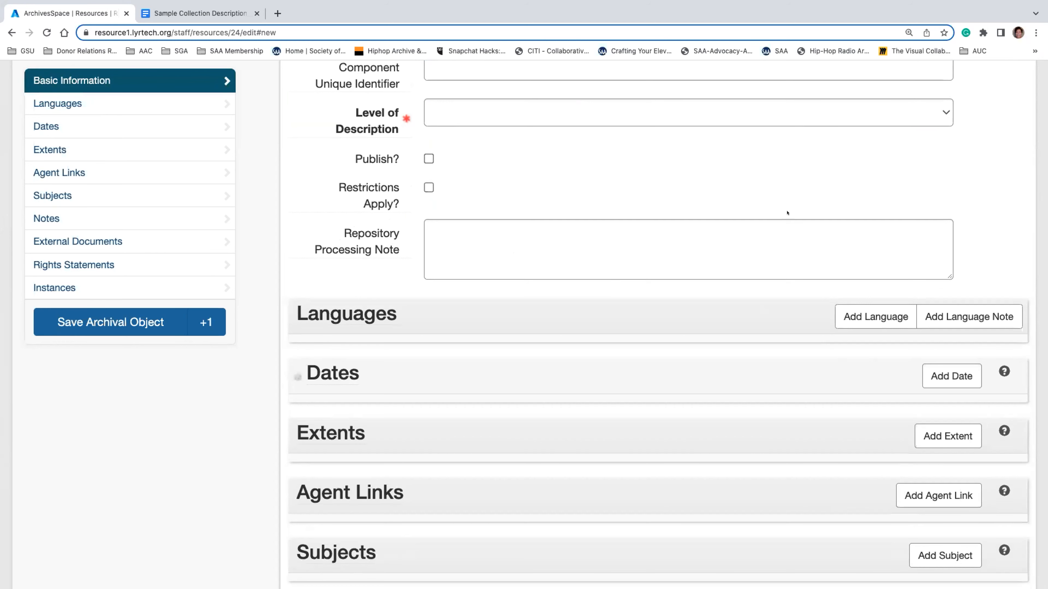
{"action": "scroll", "coordinate": [787, 213], "scroll_direction": "up", "scroll_amount": 4}
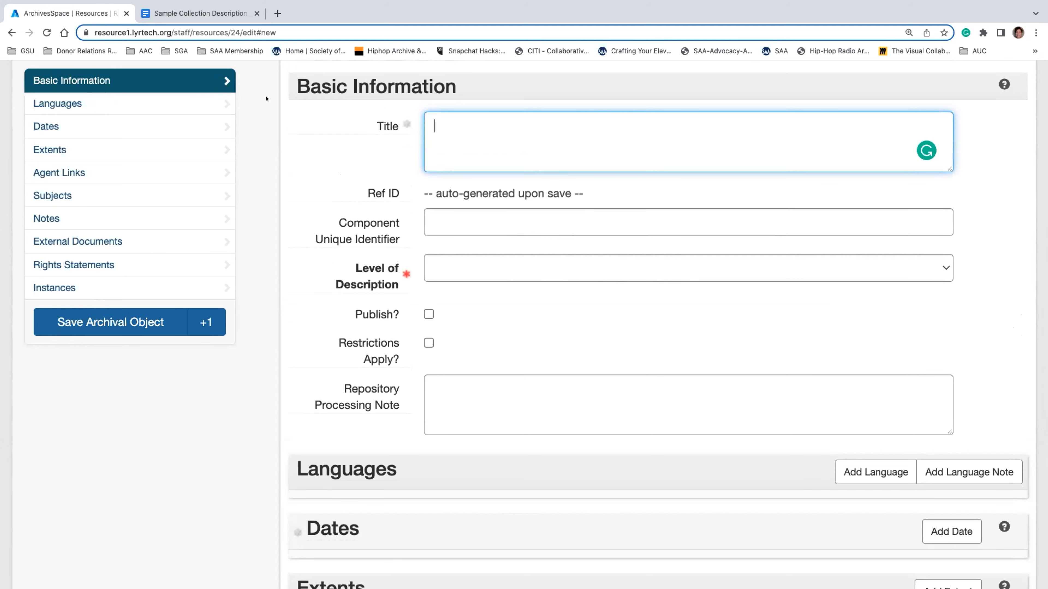
Check the Sample Collection Description, then title the new archival object 'Correspondence'
{"action": "left_click", "coordinate": [212, 14]}
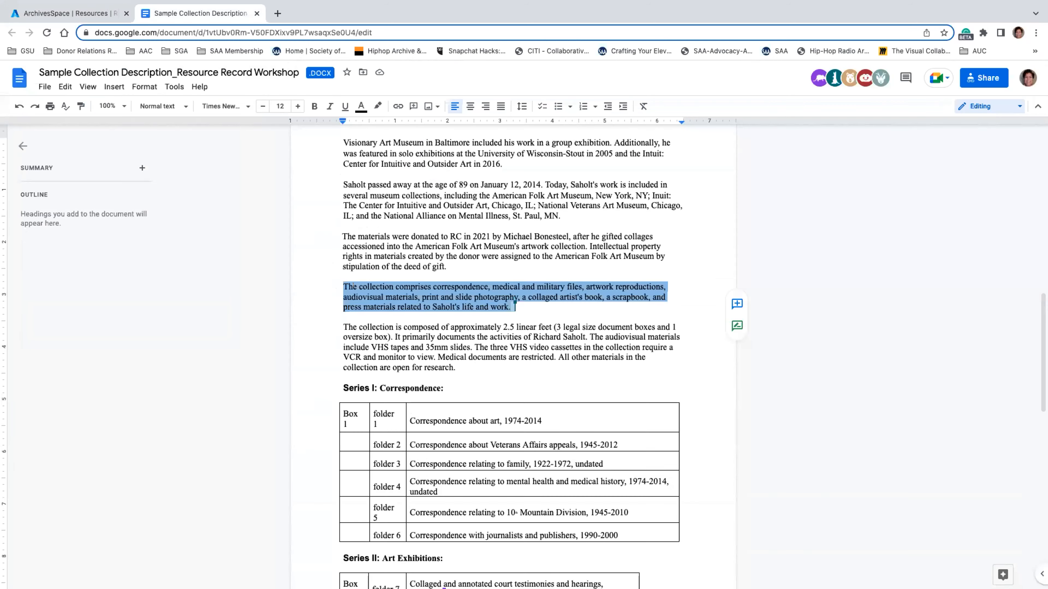
{"action": "scroll", "coordinate": [399, 390], "scroll_direction": "down", "scroll_amount": 1}
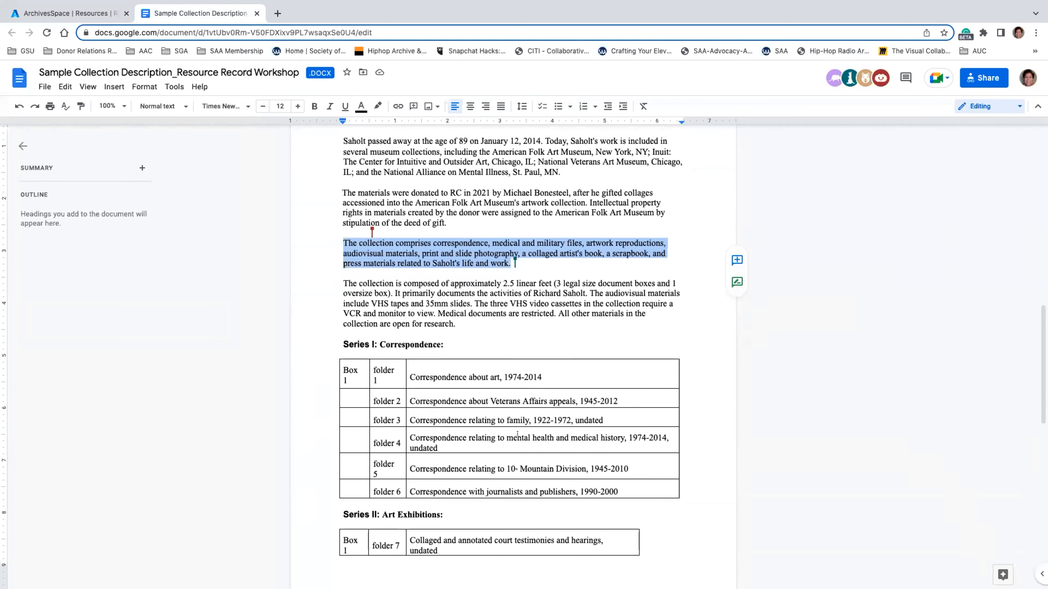
{"action": "scroll", "coordinate": [517, 434], "scroll_direction": "down", "scroll_amount": 2}
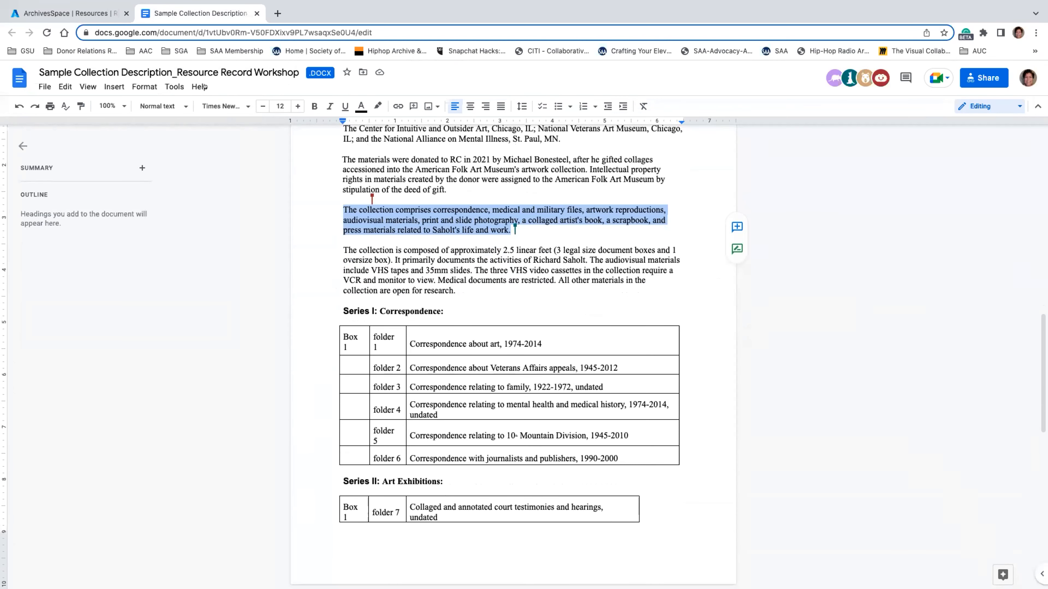
{"action": "left_click", "coordinate": [67, 13]}
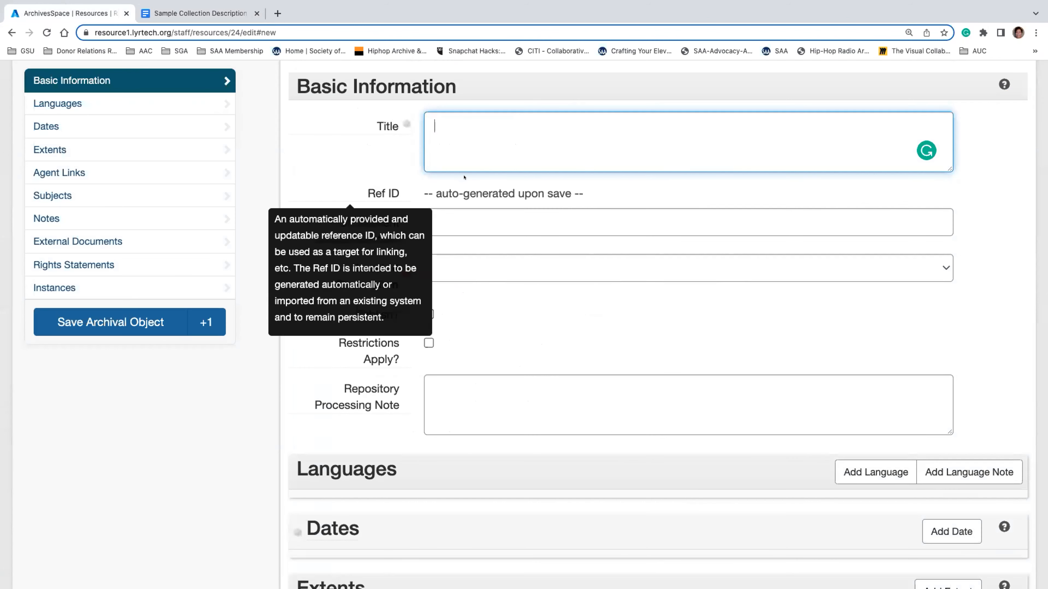
{"action": "type", "text": "Correspojd"}
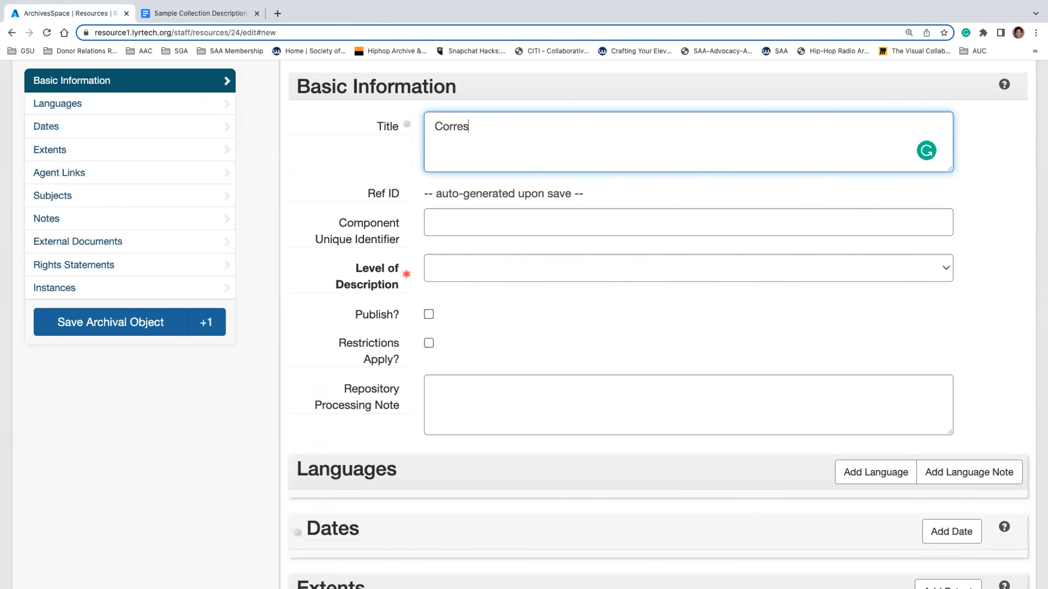
{"action": "key", "text": "BackSpace"}
{"action": "key", "text": "BackSpace"}
{"action": "type", "text": "ndec"}
{"action": "key", "text": "BackSpace"}
{"action": "type", "text": "nce"}
Enter 'Series 1' as the component unique identifier
{"action": "left_click", "coordinate": [483, 224]}
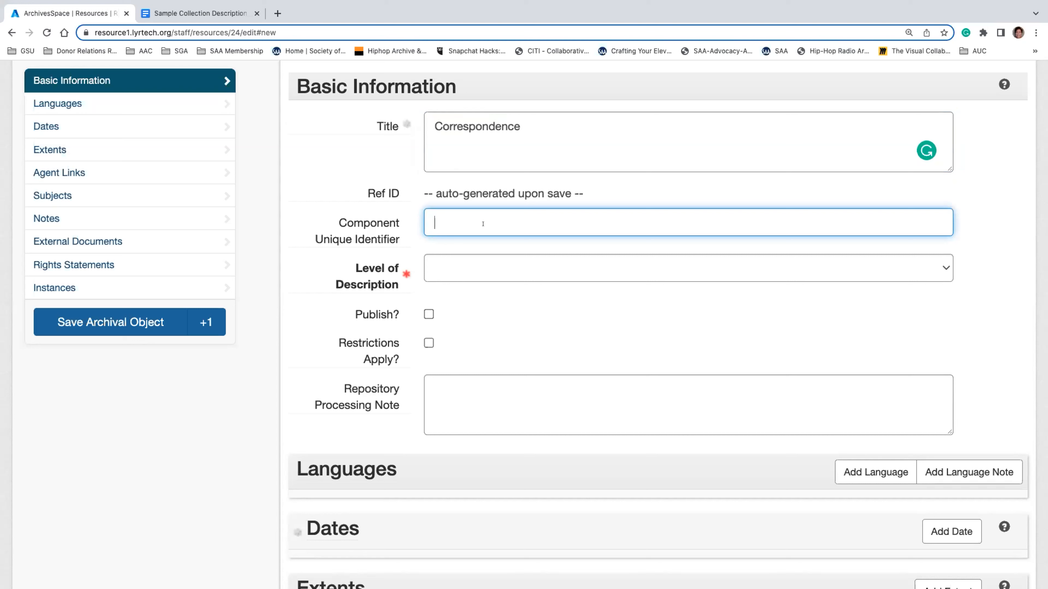
{"action": "mouse_move", "coordinate": [362, 224]}
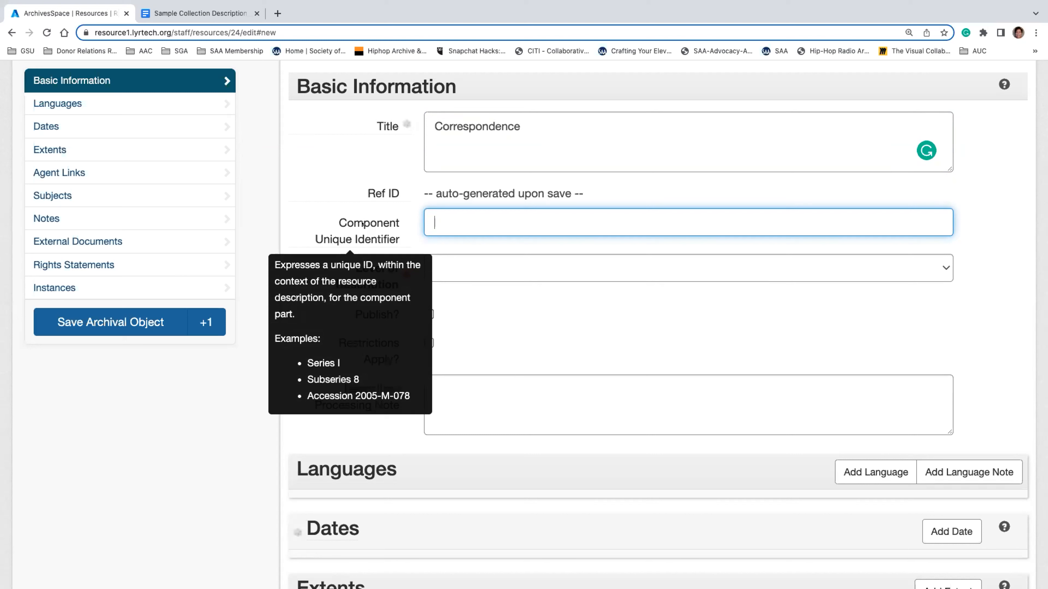
{"action": "type", "text": "Series 1"}
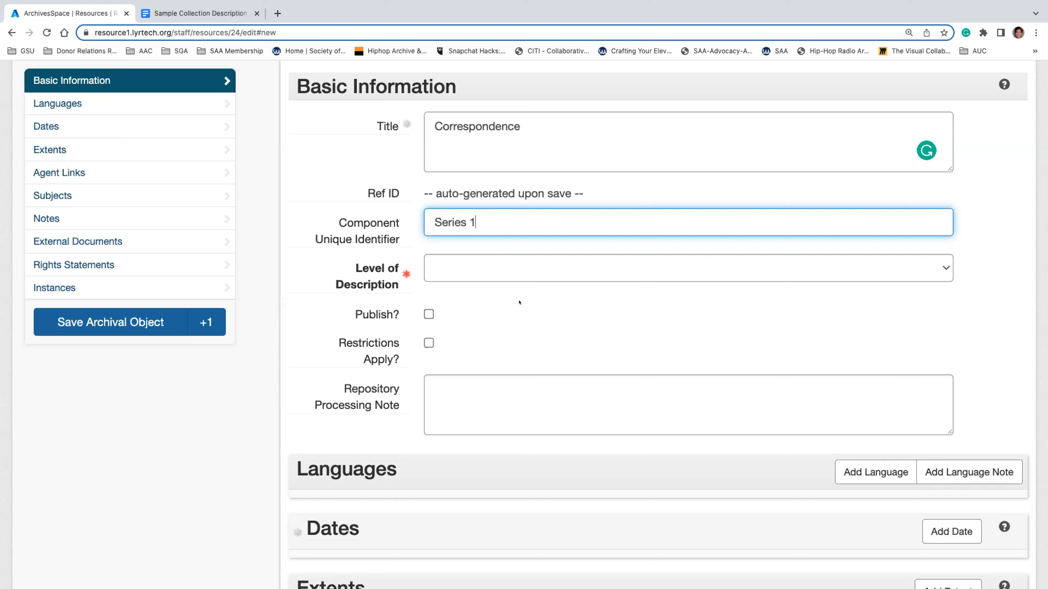
Set Correspondence's level of description to Series and save it with +1 for another record
{"action": "left_click", "coordinate": [499, 265]}
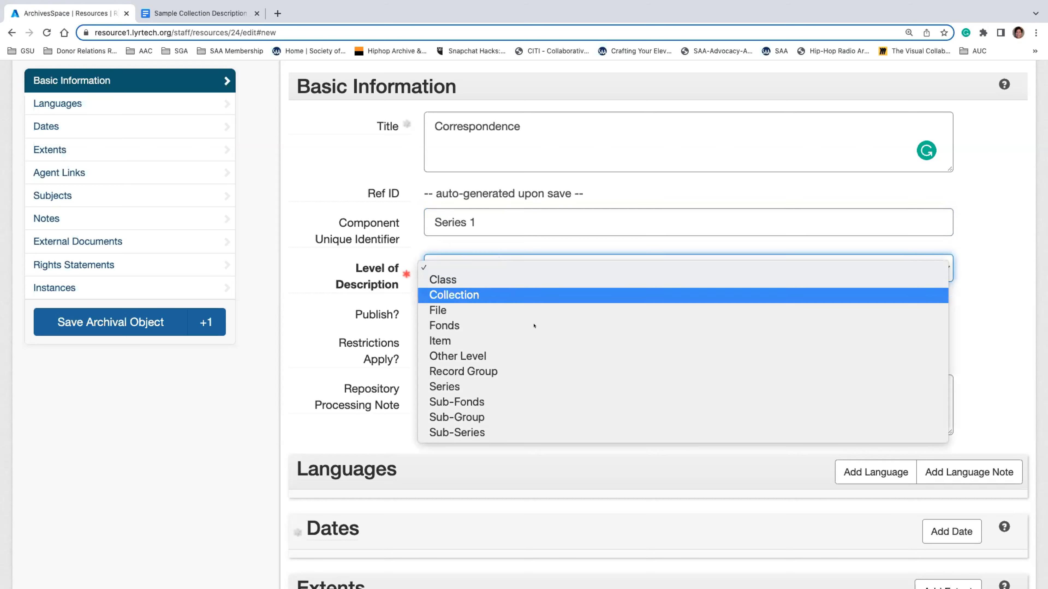
{"action": "left_click", "coordinate": [532, 386]}
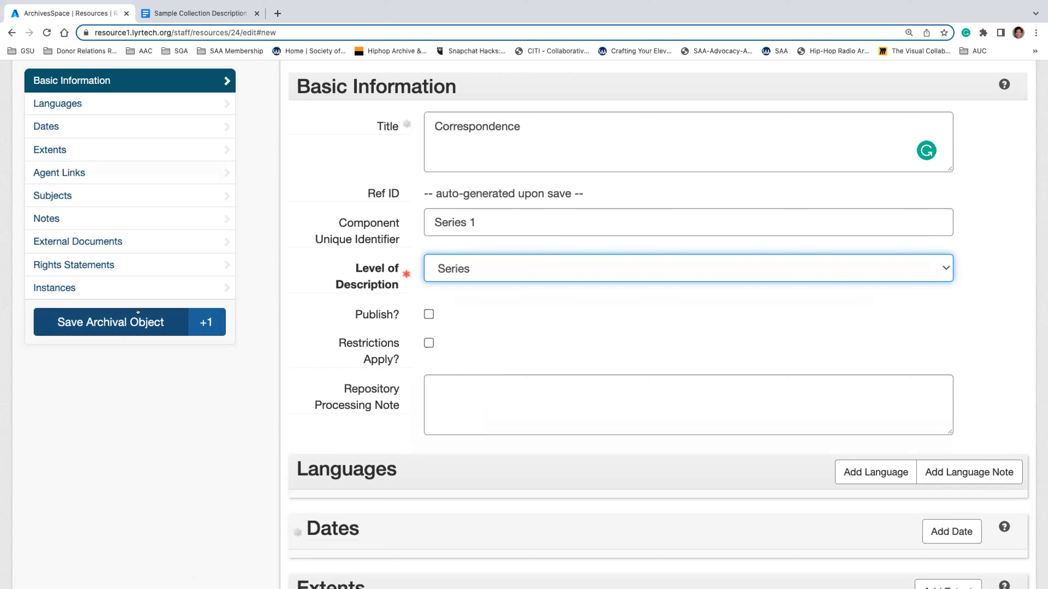
{"action": "left_click", "coordinate": [205, 326]}
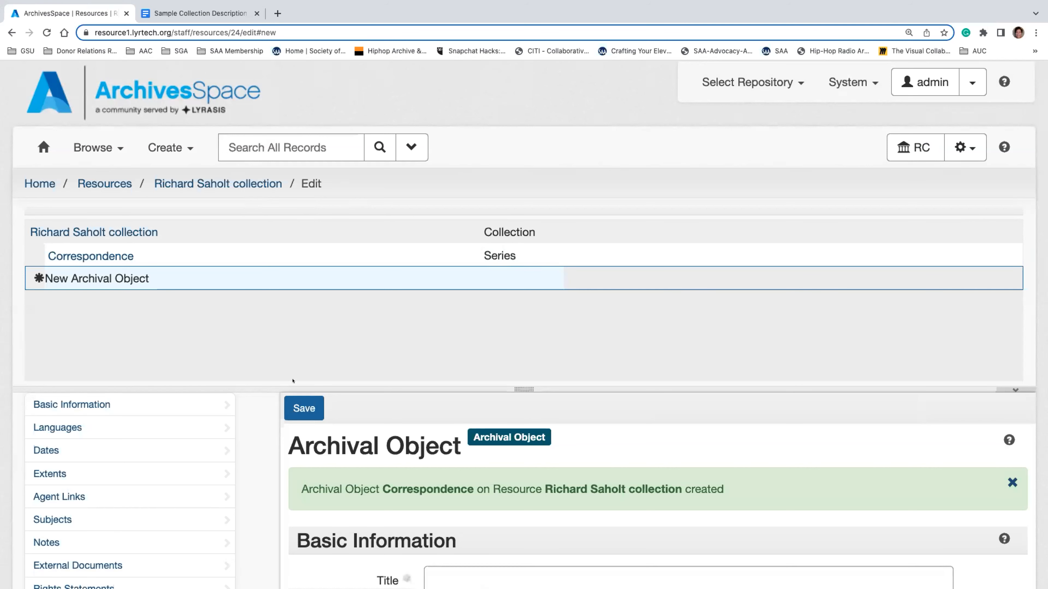
Paste 'Correspondence about art' from the Google Doc as the title and set level to File
{"action": "scroll", "coordinate": [429, 518], "scroll_direction": "down", "scroll_amount": 2}
{"action": "left_click", "coordinate": [466, 510]}
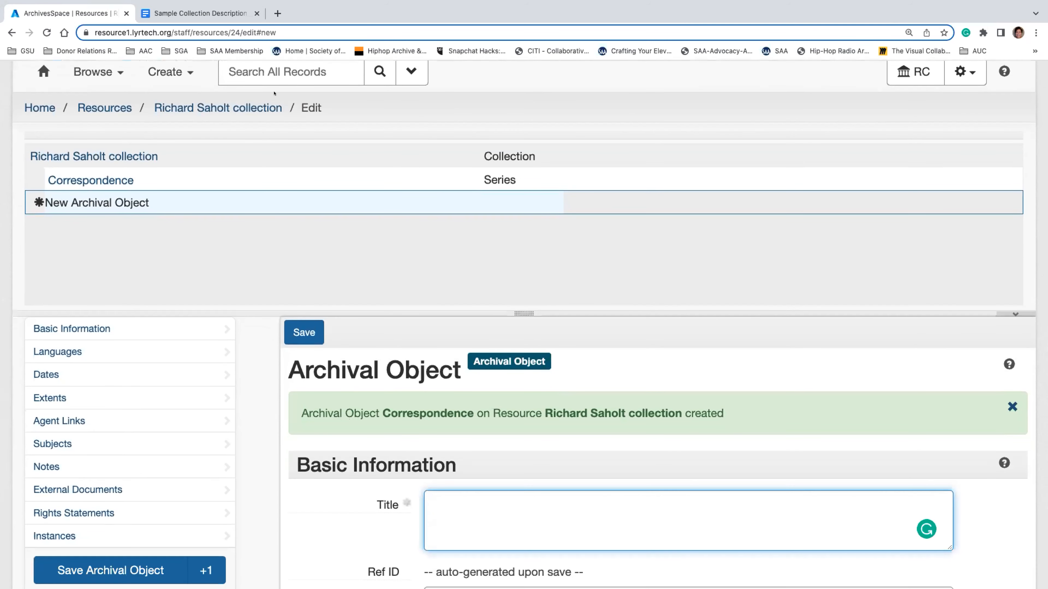
{"action": "left_click", "coordinate": [197, 13]}
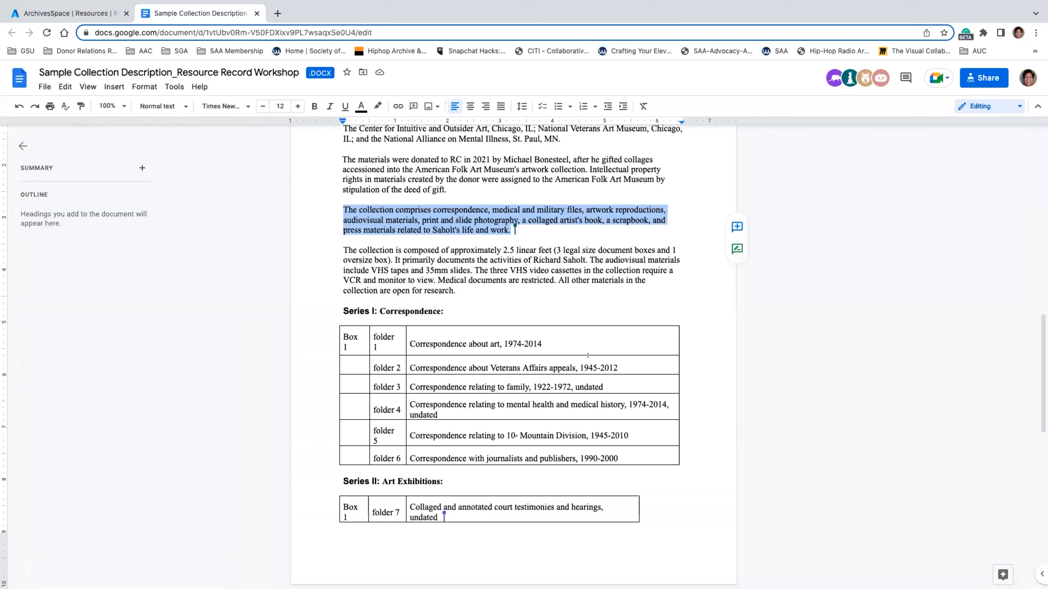
{"action": "left_click_drag", "start_coordinate": [499, 344], "coordinate": [408, 343]}
{"action": "key", "text": "ctrl+c"}
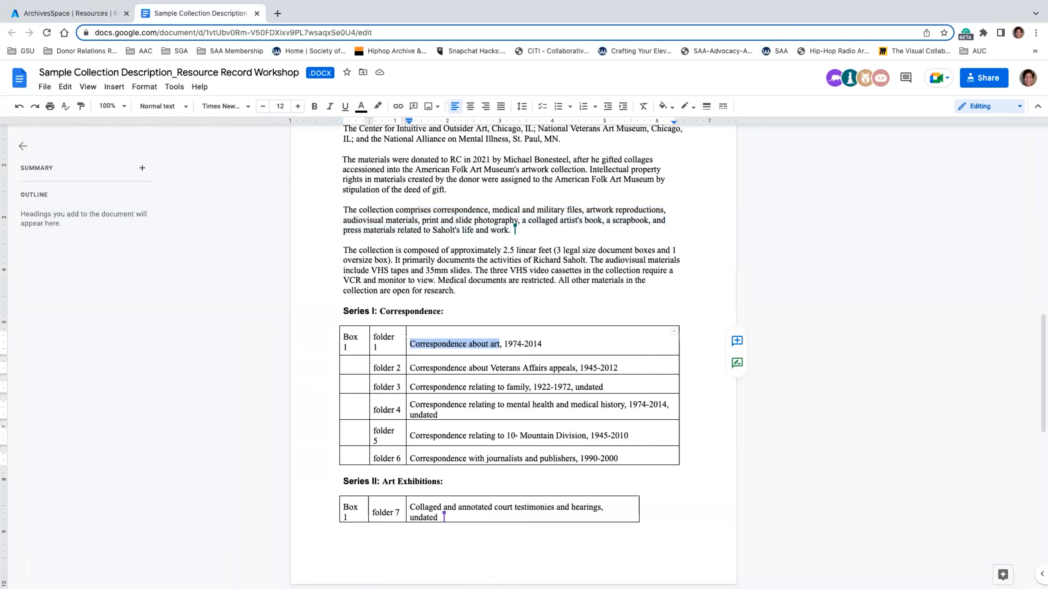
{"action": "left_click", "coordinate": [82, 10]}
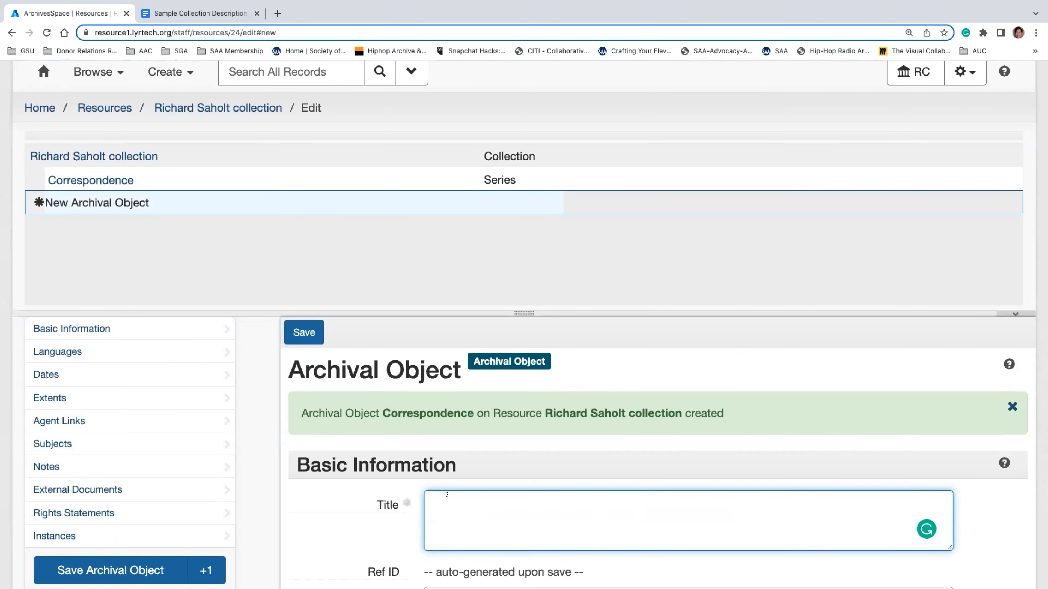
{"action": "key", "text": "ctrl+v"}
{"action": "scroll", "coordinate": [525, 528], "scroll_direction": "down", "scroll_amount": 5}
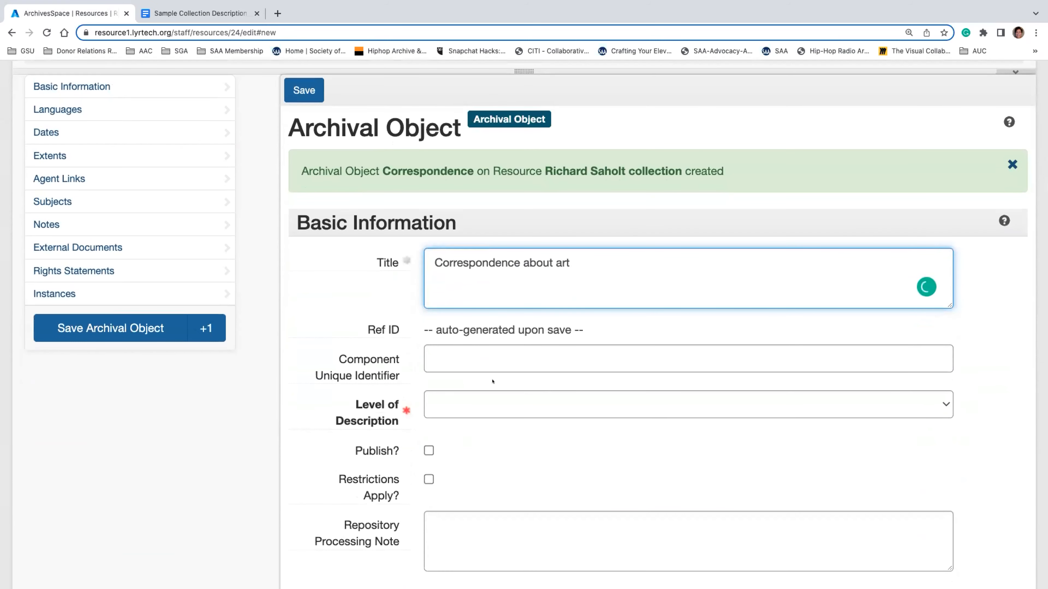
{"action": "left_click", "coordinate": [515, 395]}
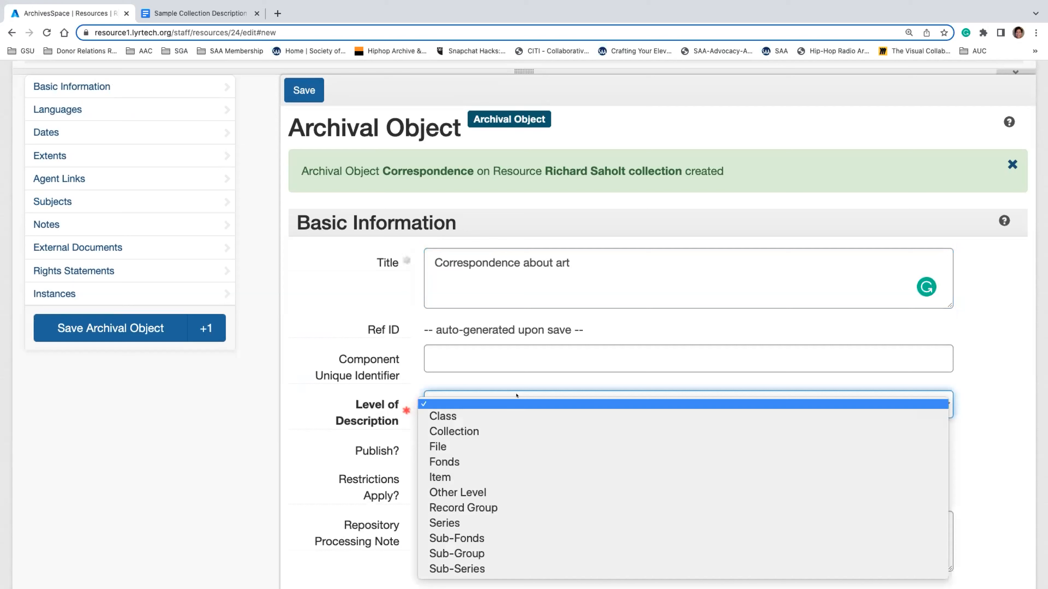
{"action": "left_click", "coordinate": [490, 443]}
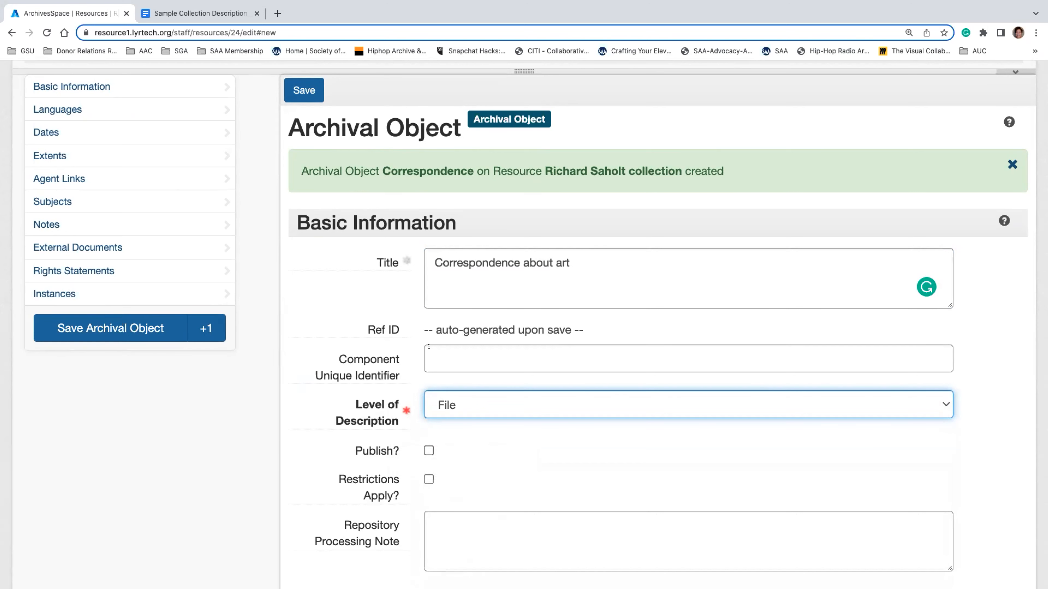
{"action": "scroll", "coordinate": [405, 406], "scroll_direction": "down", "scroll_amount": 7}
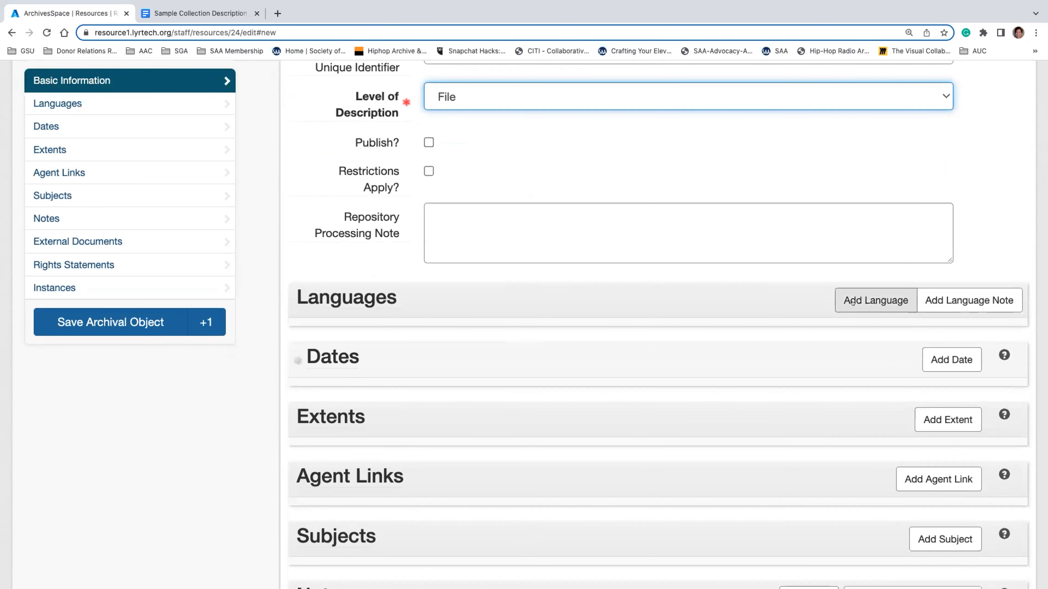
Add English as the record's language
{"action": "left_click", "coordinate": [875, 300]}
{"action": "type", "text": "engl"}
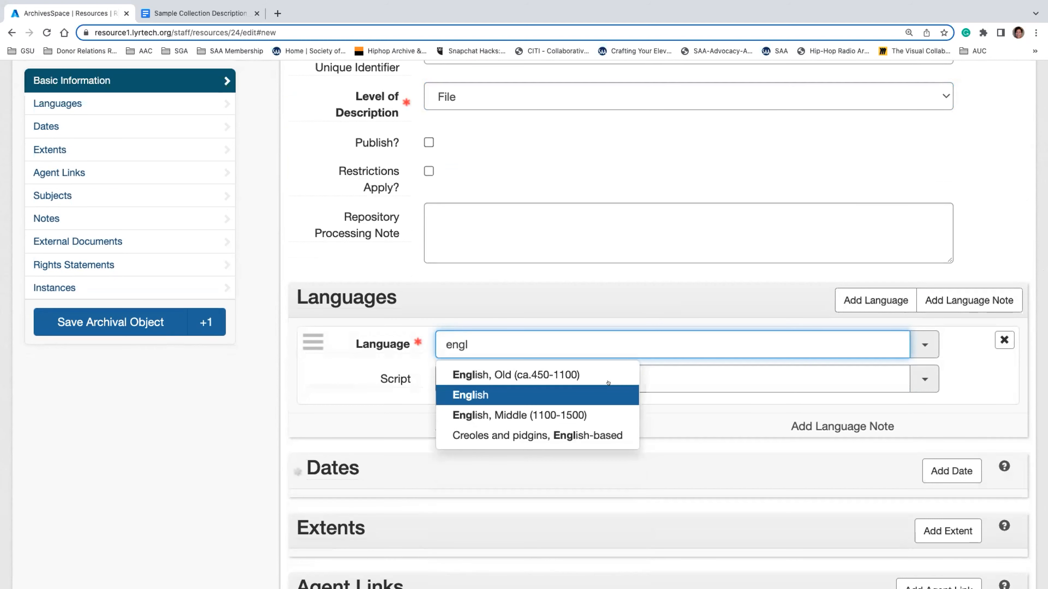
{"action": "left_click", "coordinate": [606, 392]}
{"action": "scroll", "coordinate": [835, 396], "scroll_direction": "down", "scroll_amount": 1}
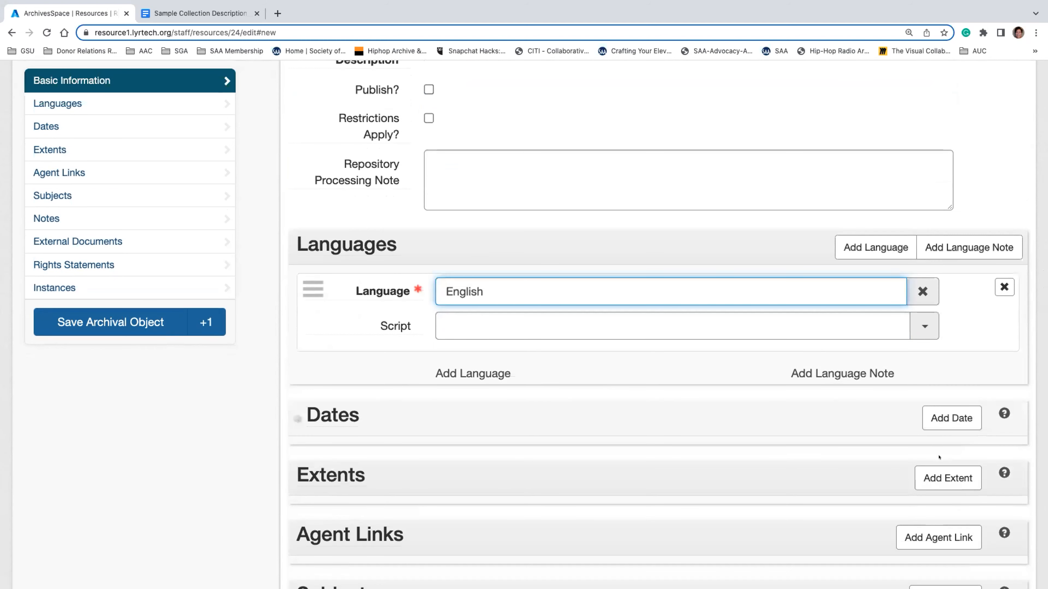
Add a date and paste 1974-2014 from the description document as its expression
{"action": "left_click", "coordinate": [951, 417]}
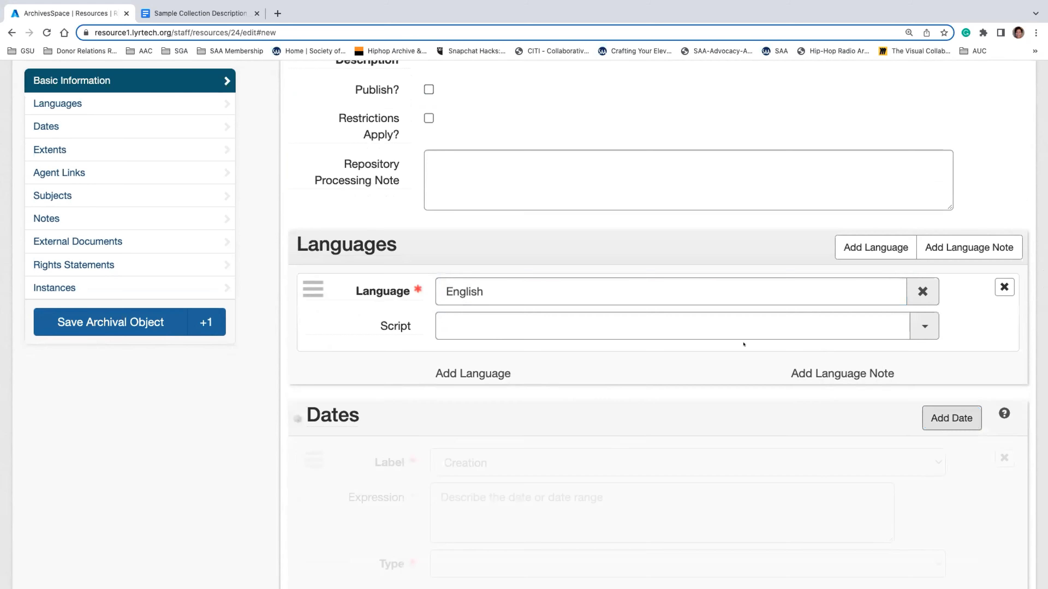
{"action": "left_click", "coordinate": [203, 13]}
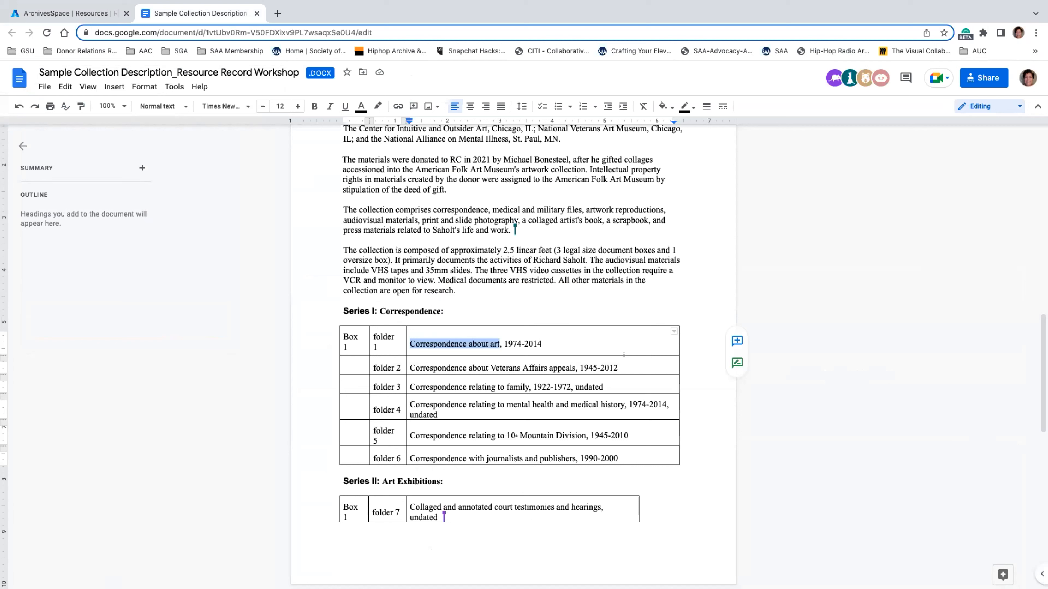
{"action": "left_click_drag", "start_coordinate": [541, 344], "coordinate": [500, 341]}
{"action": "key", "text": "ctrl+c"}
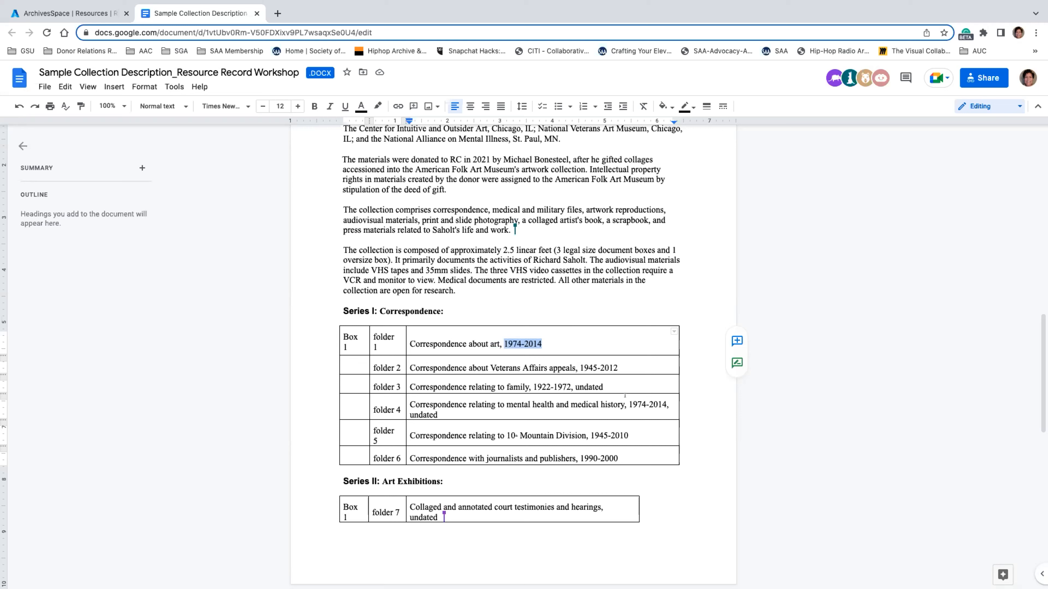
{"action": "left_click", "coordinate": [88, 14]}
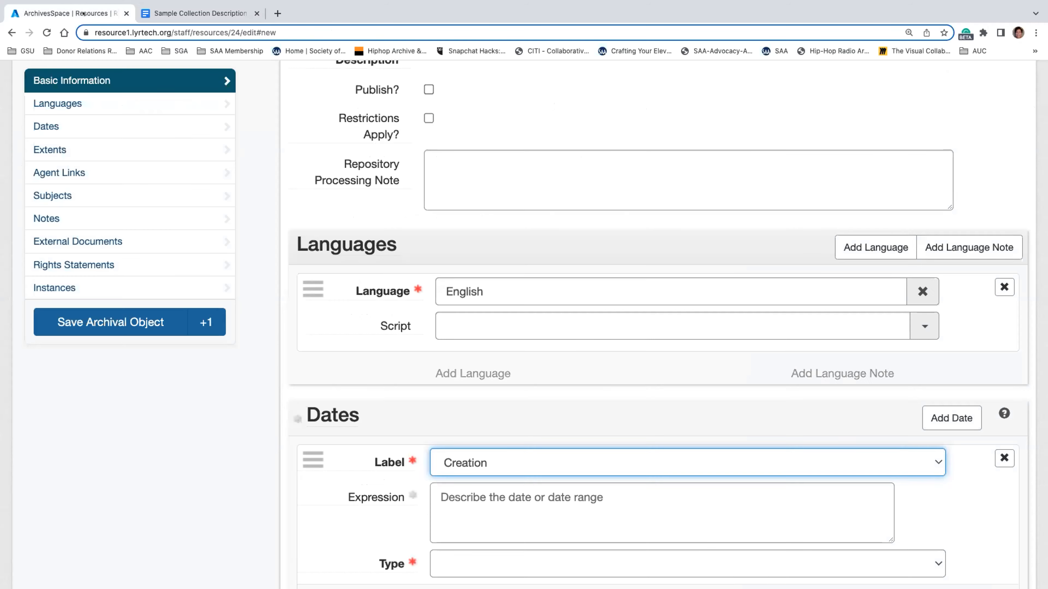
{"action": "scroll", "coordinate": [599, 441], "scroll_direction": "down", "scroll_amount": 2}
{"action": "left_click", "coordinate": [537, 415]}
{"action": "key", "text": "ctrl+v"}
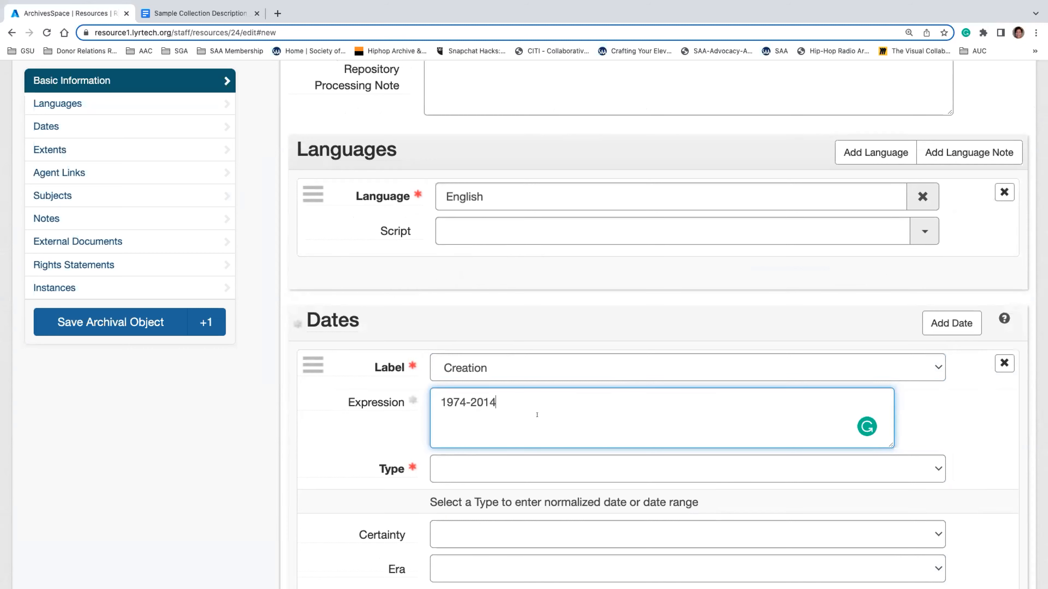
Make the date Inclusive Dates beginning 1974 and ending 2014
{"action": "left_click", "coordinate": [475, 466]}
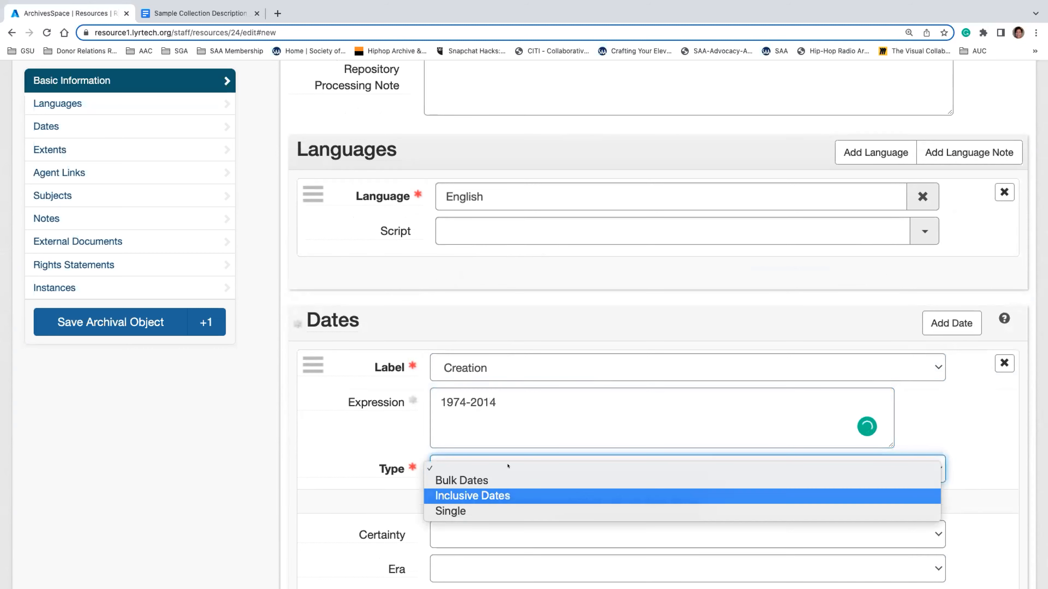
{"action": "left_click", "coordinate": [508, 496]}
{"action": "scroll", "coordinate": [508, 495], "scroll_direction": "down", "scroll_amount": 1}
{"action": "left_click", "coordinate": [520, 464]}
{"action": "type", "text": "1974"}
{"action": "key", "text": "Tab"}
{"action": "type", "text": "2014"}
{"action": "left_click", "coordinate": [824, 483]}
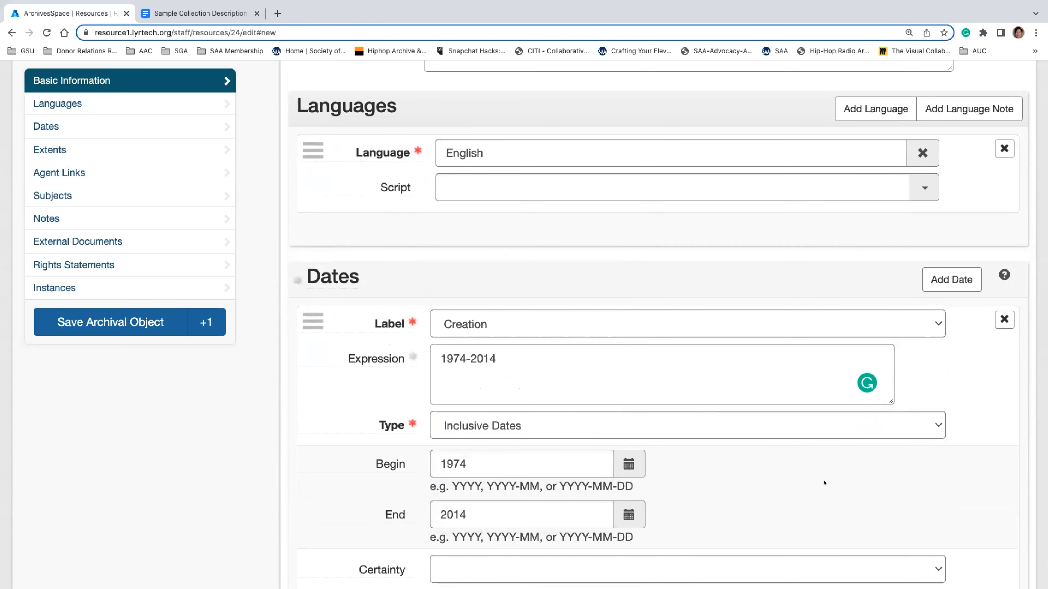
{"action": "scroll", "coordinate": [824, 483], "scroll_direction": "down", "scroll_amount": 5}
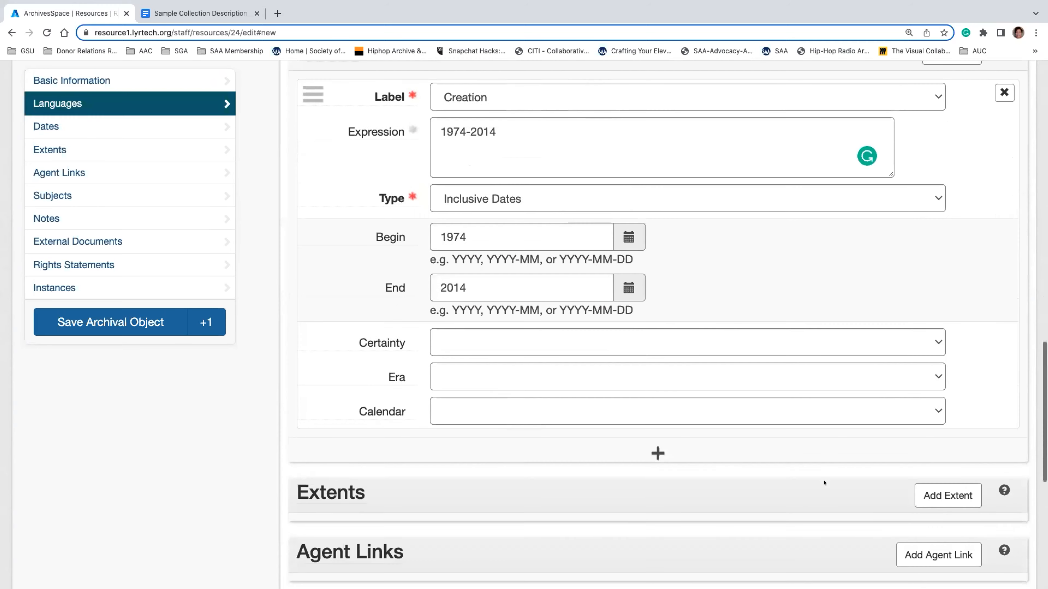
{"action": "scroll", "coordinate": [825, 483], "scroll_direction": "down", "scroll_amount": 3}
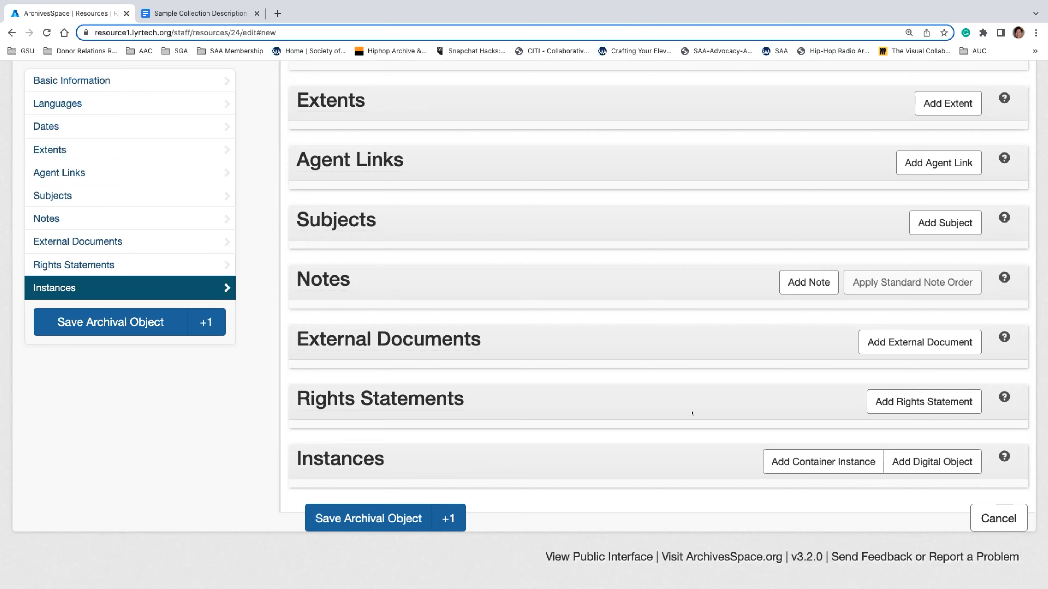
{"action": "scroll", "coordinate": [691, 413], "scroll_direction": "up", "scroll_amount": 15}
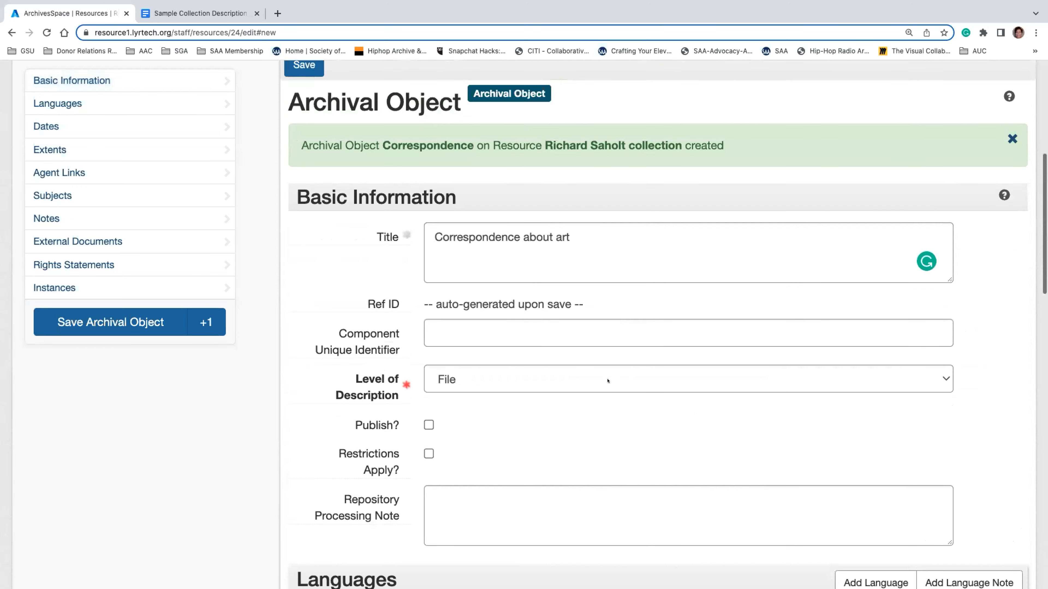
Keep File as the level of description and add a container instance
{"action": "left_click", "coordinate": [608, 380]}
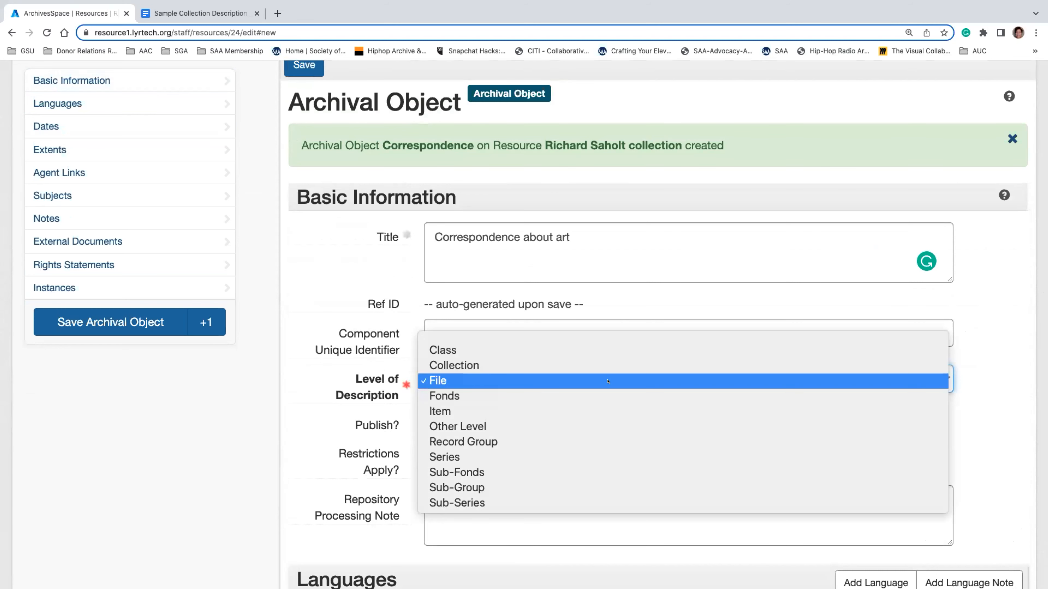
{"action": "left_click", "coordinate": [608, 381]}
{"action": "scroll", "coordinate": [622, 456], "scroll_direction": "down", "scroll_amount": 15}
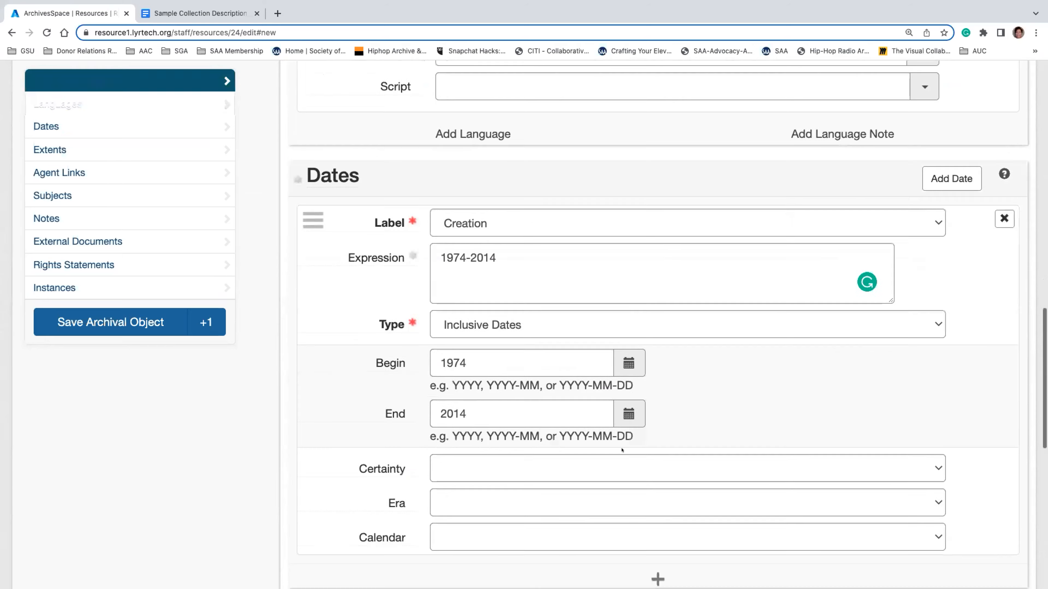
{"action": "scroll", "coordinate": [622, 450], "scroll_direction": "down", "scroll_amount": 5}
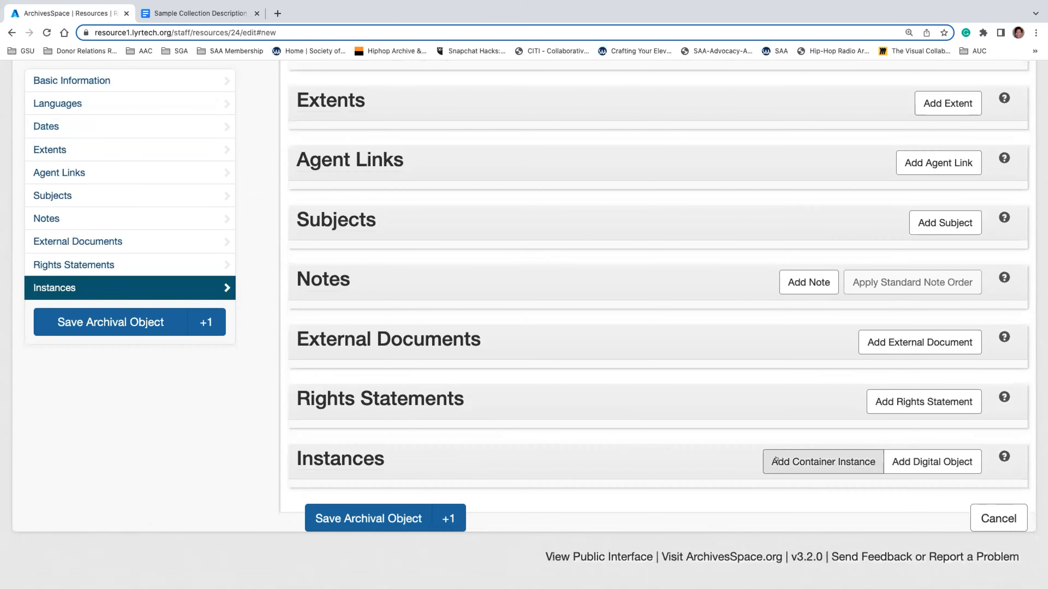
{"action": "left_click", "coordinate": [775, 460]}
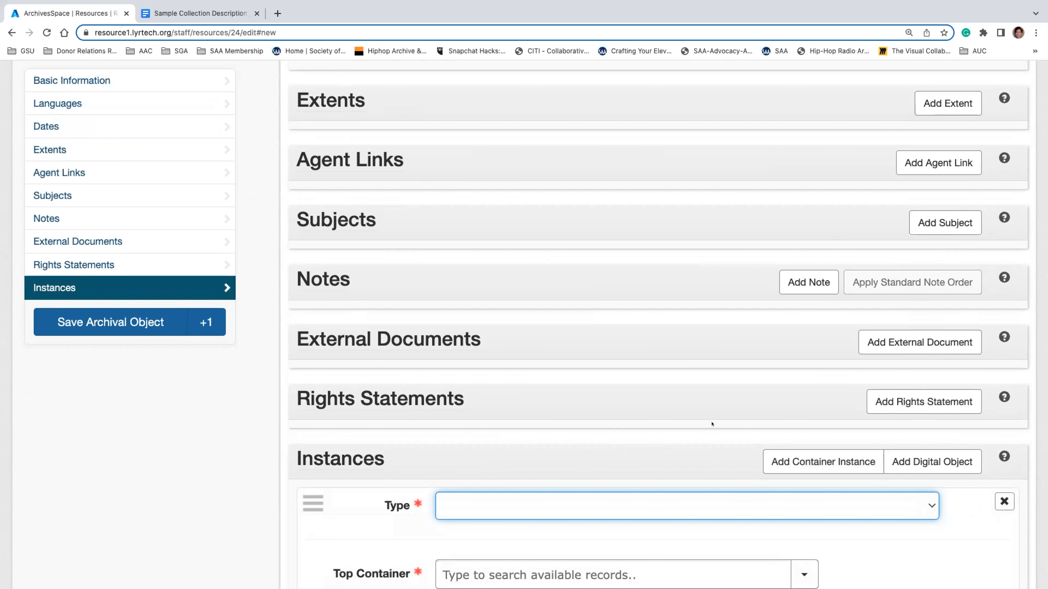
Choose Mixed Materials as the new instance's type
{"action": "scroll", "coordinate": [692, 451], "scroll_direction": "down", "scroll_amount": 1}
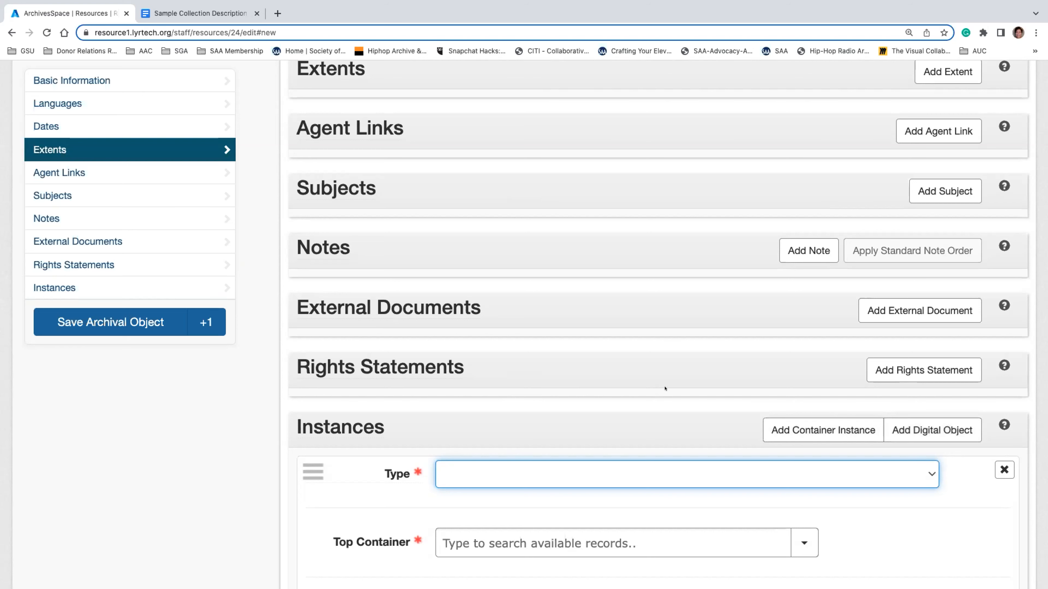
{"action": "scroll", "coordinate": [683, 407], "scroll_direction": "down", "scroll_amount": 3}
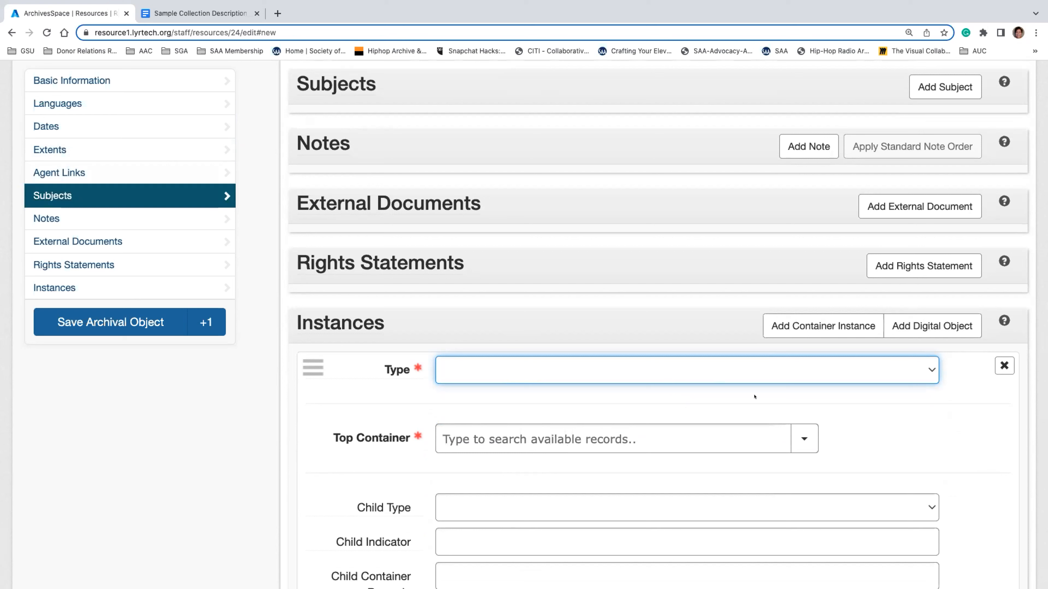
{"action": "left_click", "coordinate": [754, 369]}
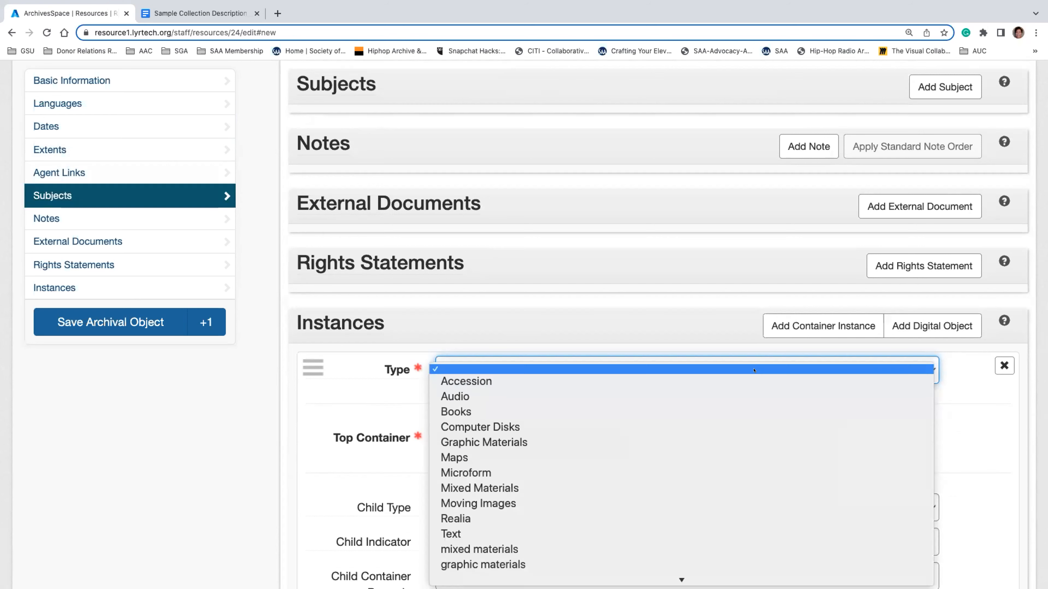
{"action": "left_click", "coordinate": [395, 369]}
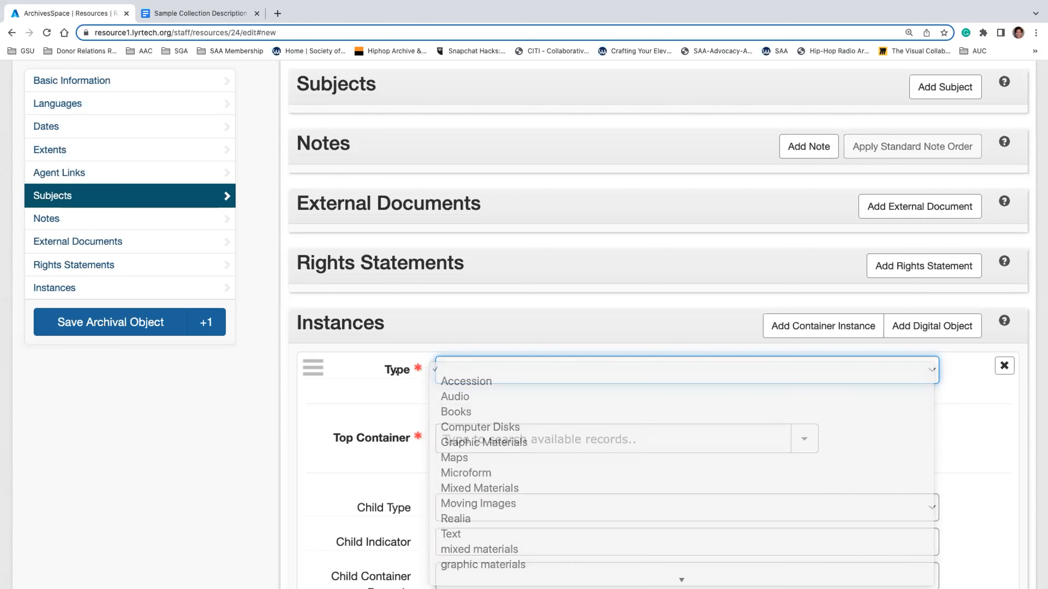
{"action": "mouse_move", "coordinate": [395, 370]}
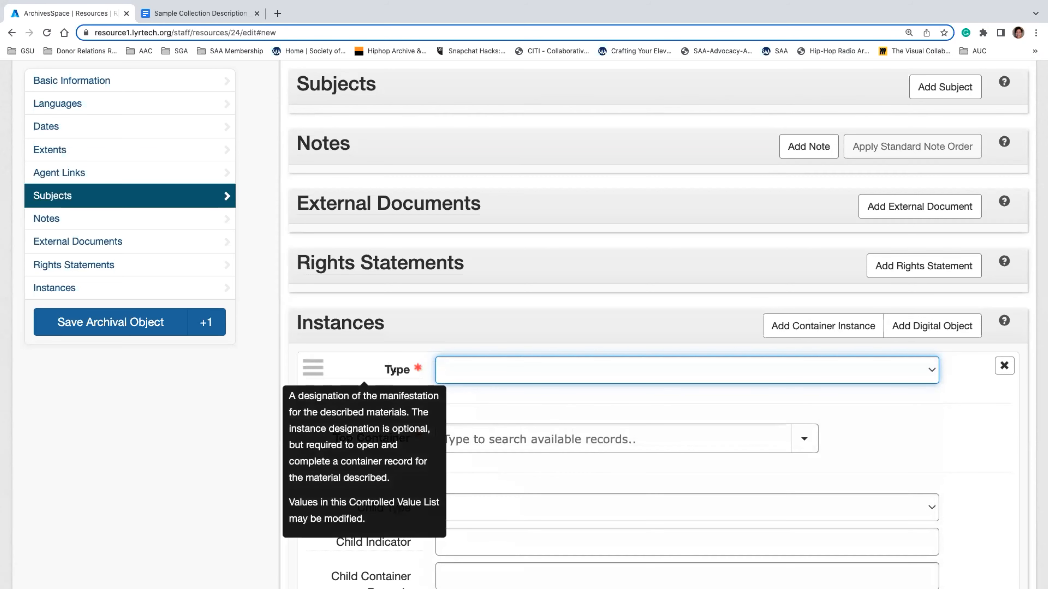
{"action": "left_click", "coordinate": [446, 363]}
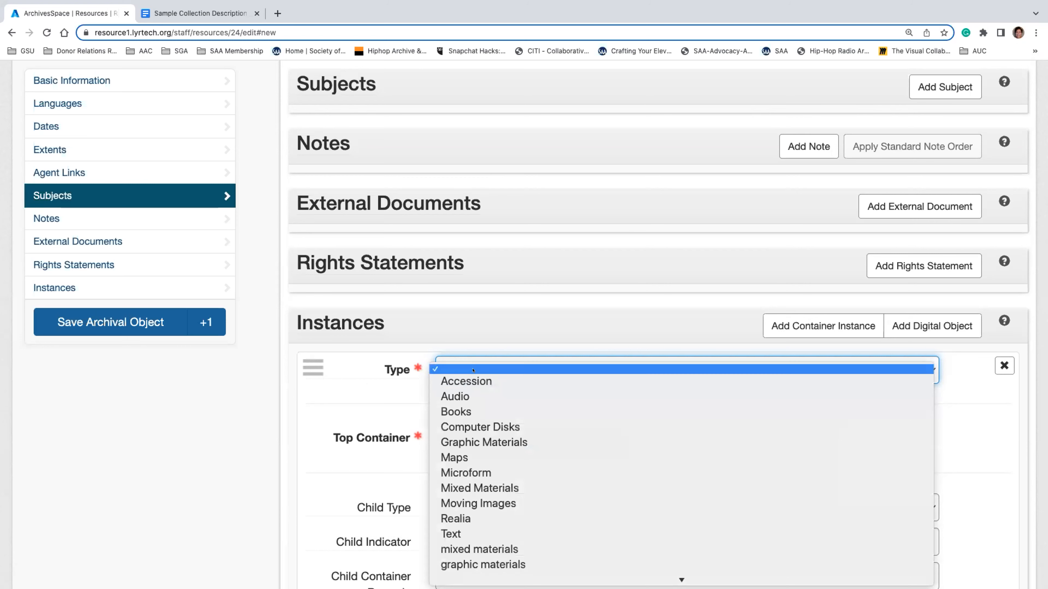
{"action": "left_click", "coordinate": [517, 487]}
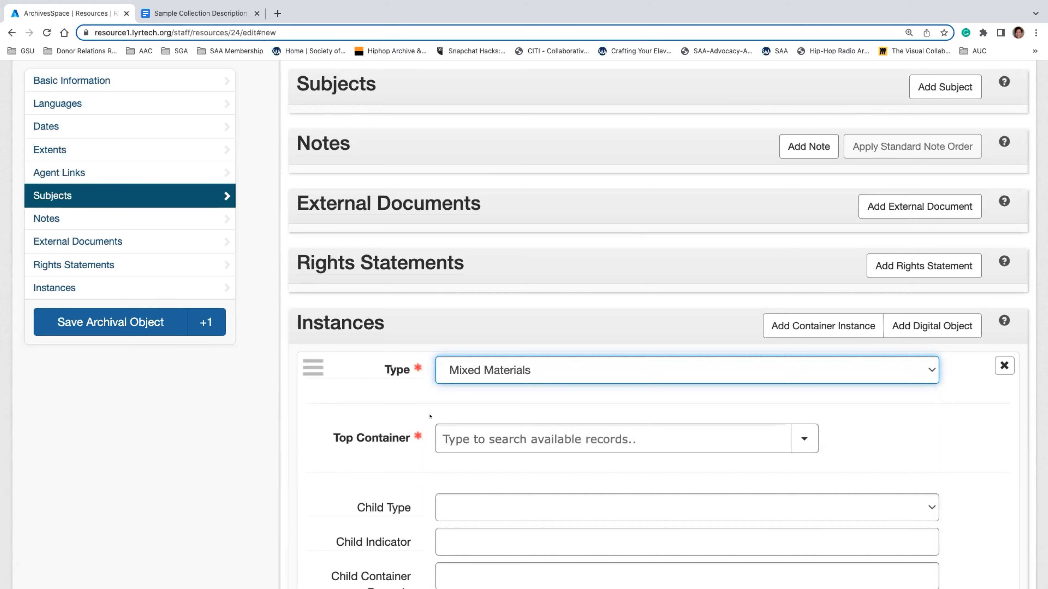
{"action": "scroll", "coordinate": [421, 414], "scroll_direction": "down", "scroll_amount": 2}
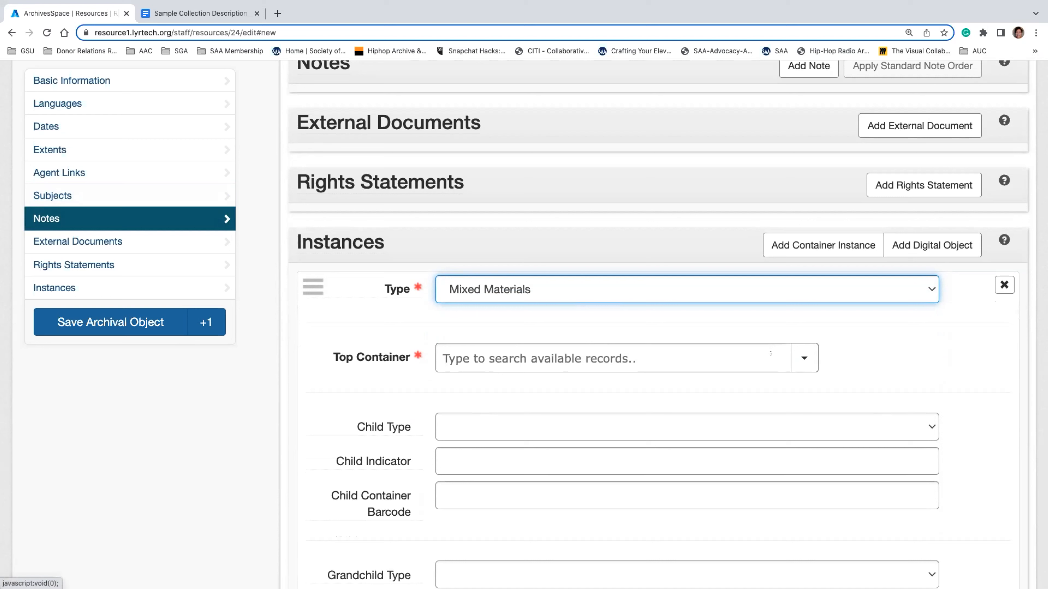
Choose Create in the Top Container options to open a blank Create Top Container form
{"action": "left_click", "coordinate": [770, 363]}
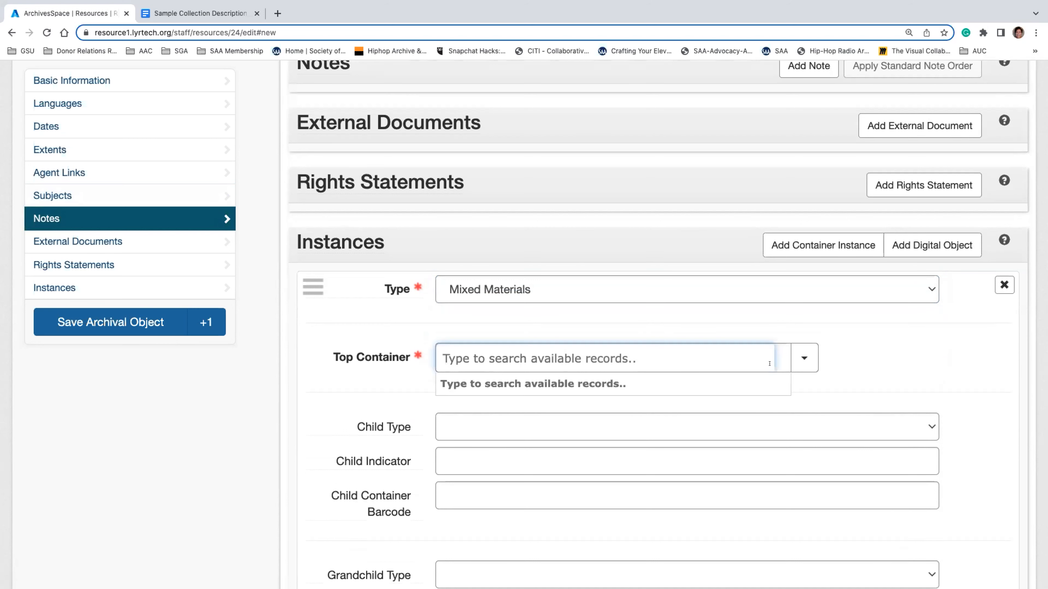
{"action": "type", "text": "7"}
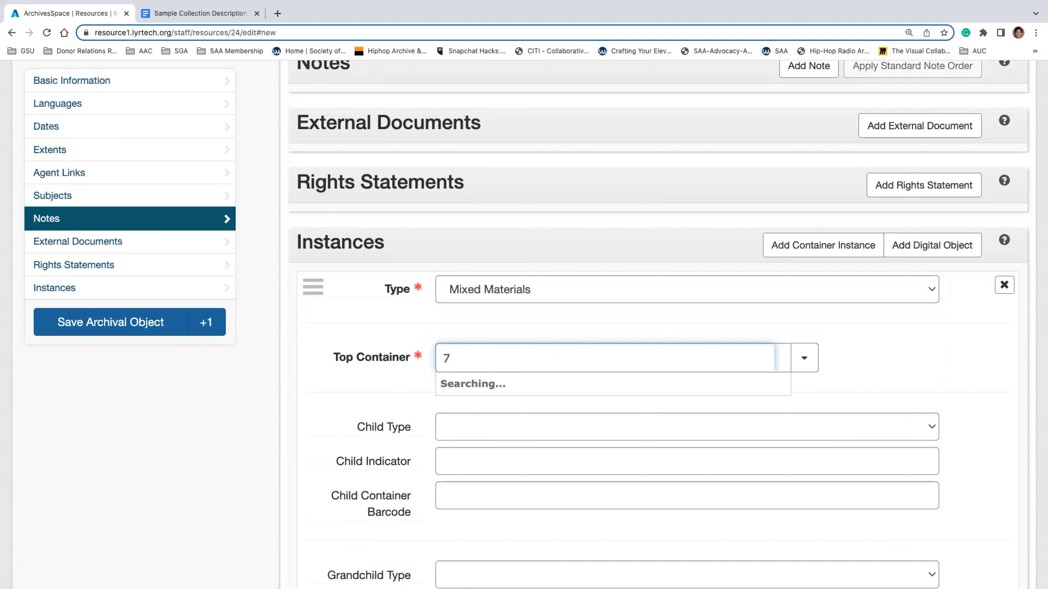
{"action": "key", "text": "BackSpace"}
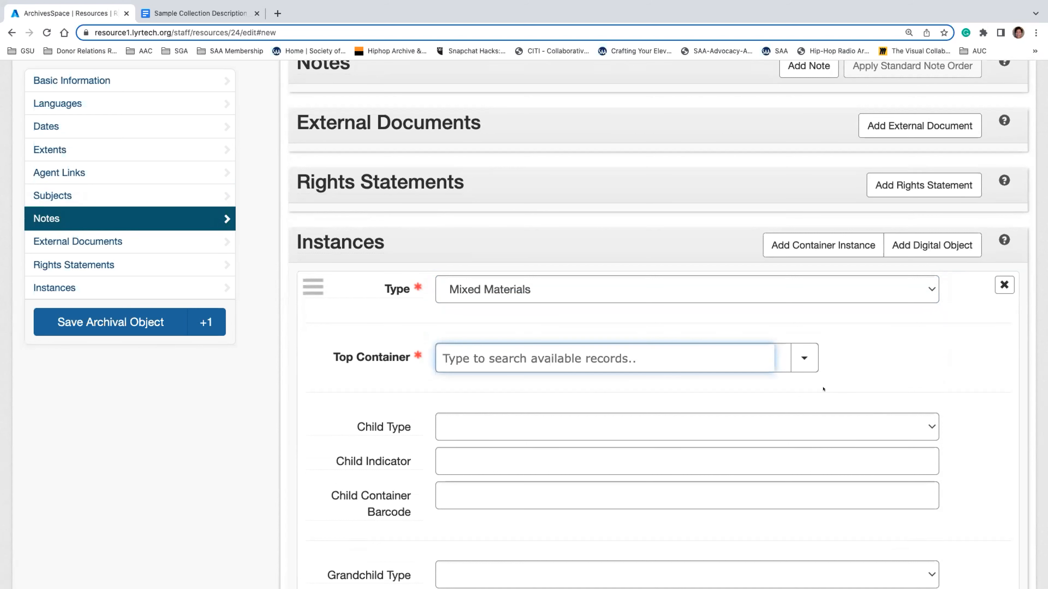
{"action": "left_click", "coordinate": [810, 365]}
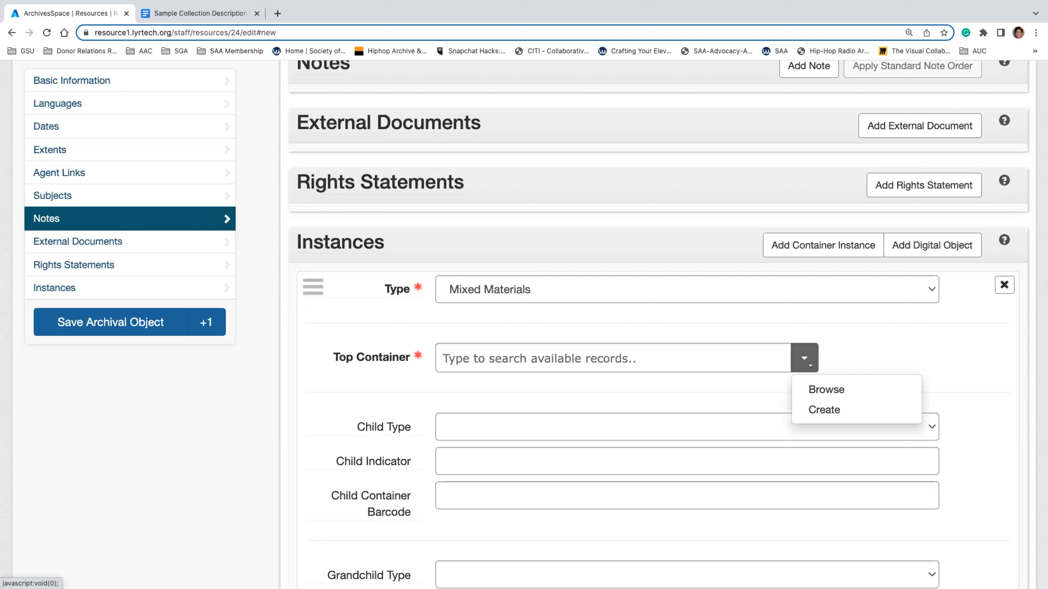
{"action": "left_click", "coordinate": [824, 409]}
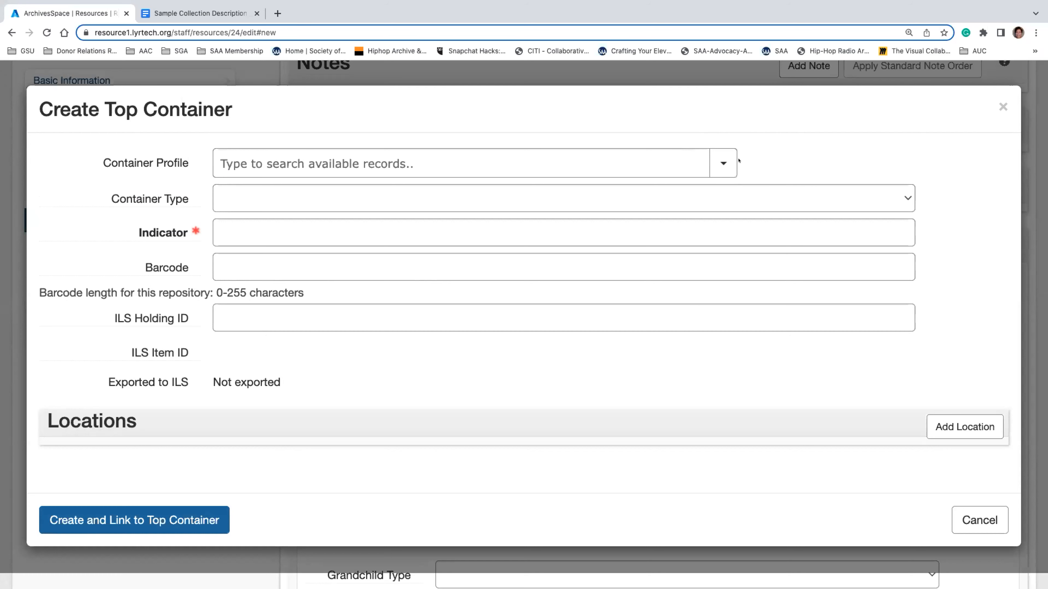
Browse container profiles and link Legal Document Box [15.25d, 10.25h, 5w inches] to the container
{"action": "left_click", "coordinate": [674, 160]}
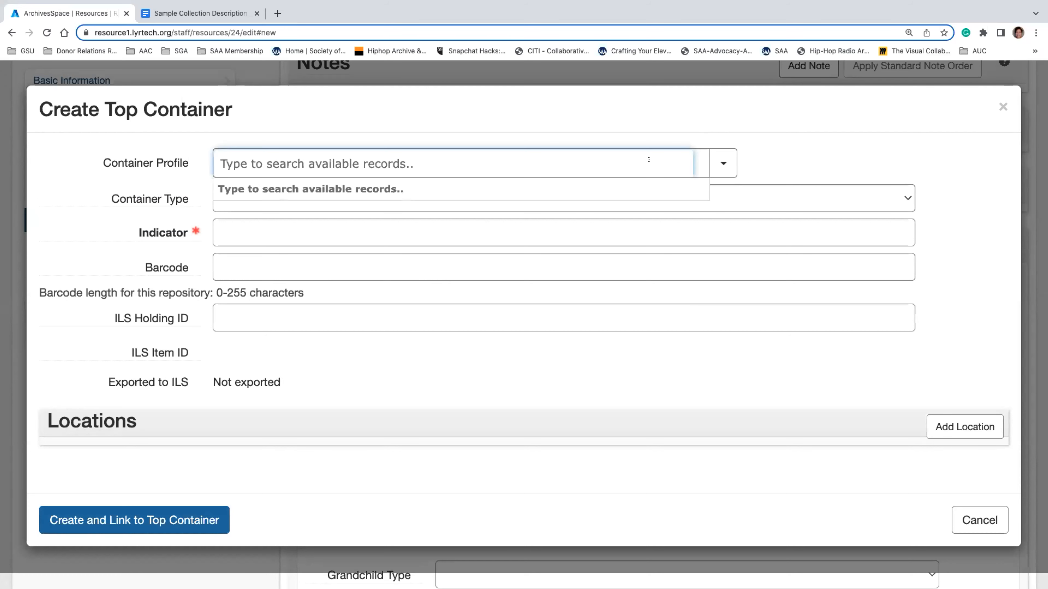
{"action": "left_click", "coordinate": [722, 164]}
{"action": "left_click", "coordinate": [745, 195]}
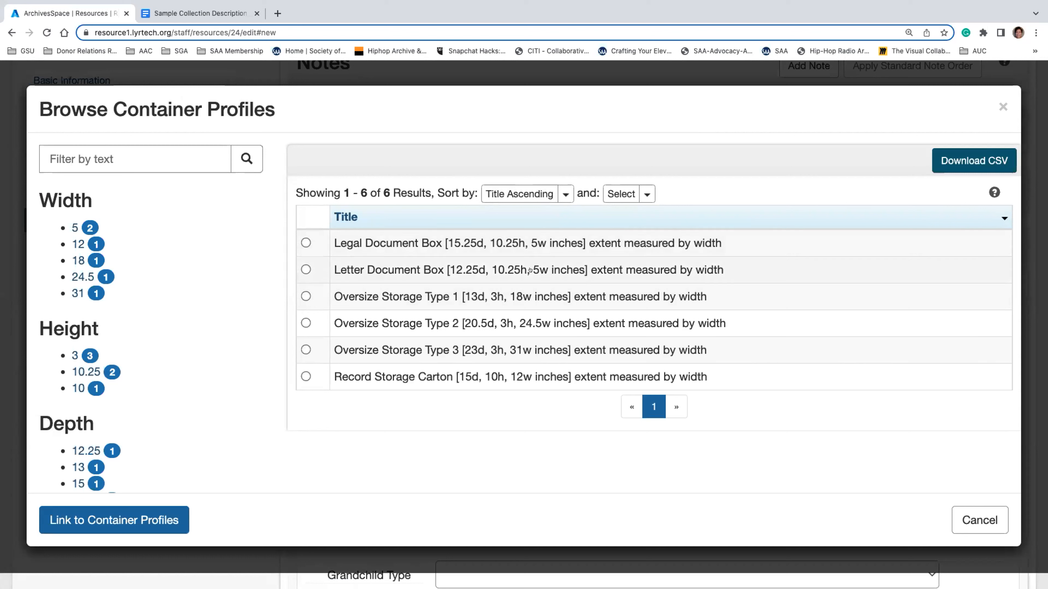
{"action": "left_click", "coordinate": [304, 243]}
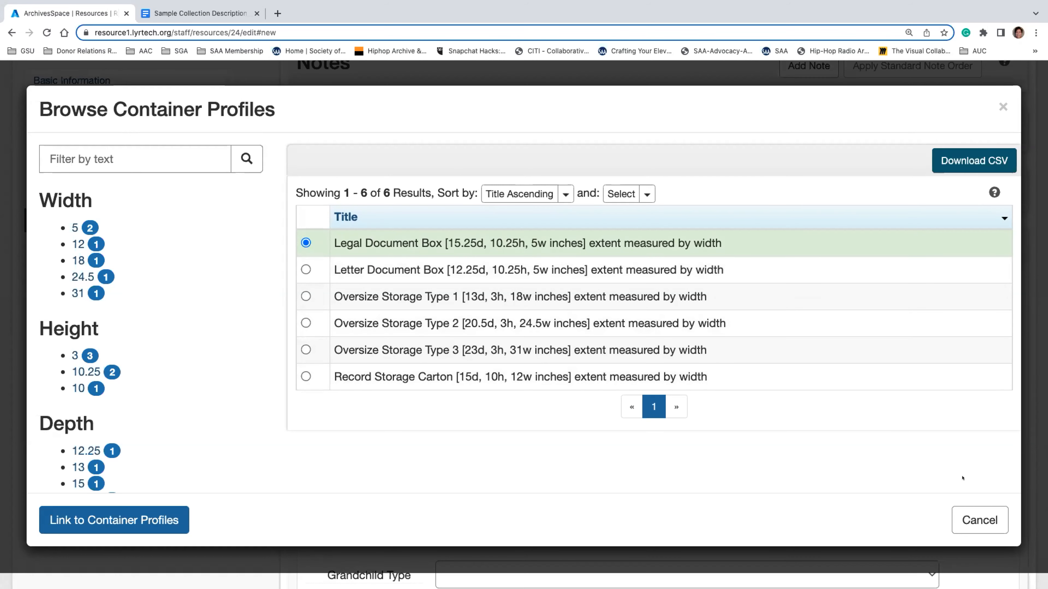
{"action": "left_click", "coordinate": [164, 512]}
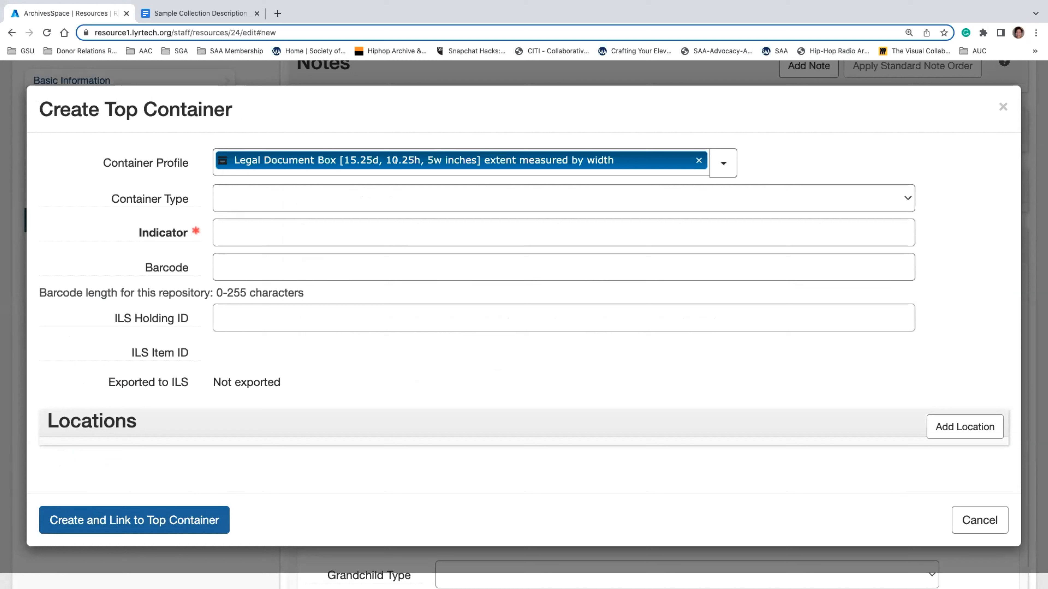
Create top container Box with indicator 1 and link it to the instance
{"action": "left_click", "coordinate": [467, 199]}
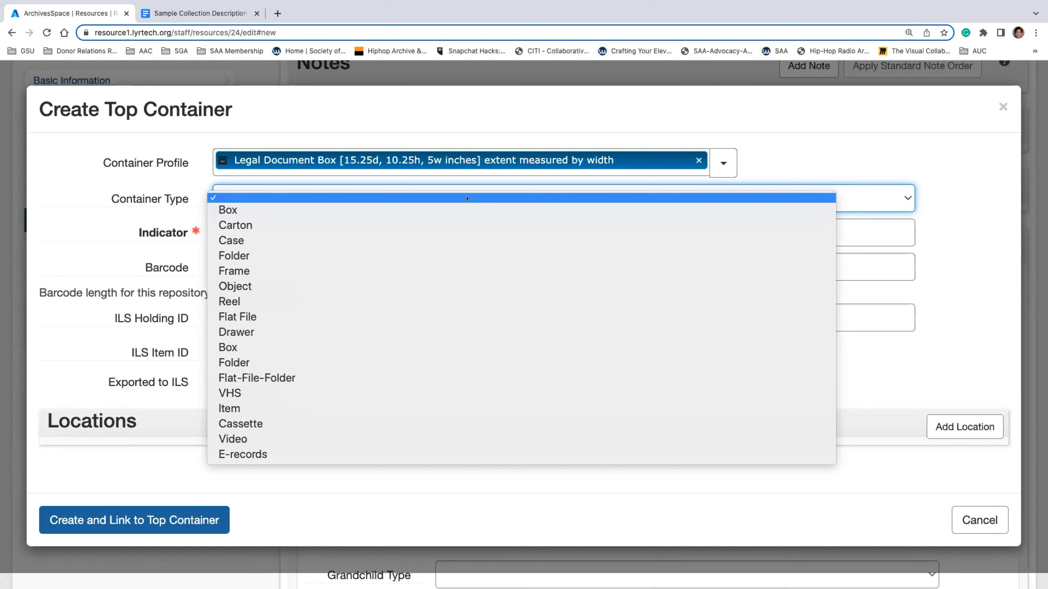
{"action": "left_click", "coordinate": [414, 209]}
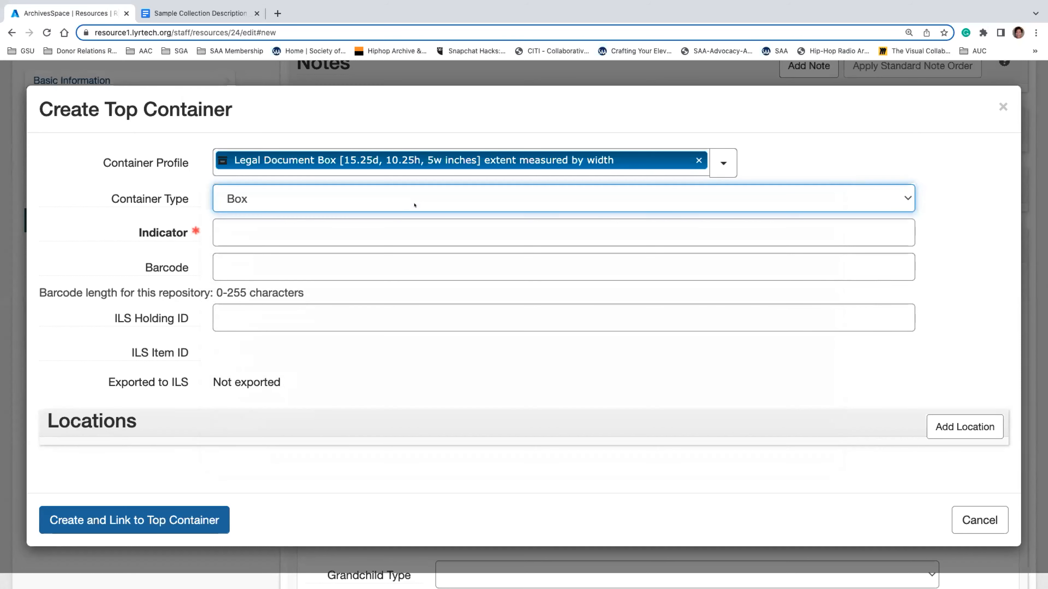
{"action": "left_click", "coordinate": [334, 232]}
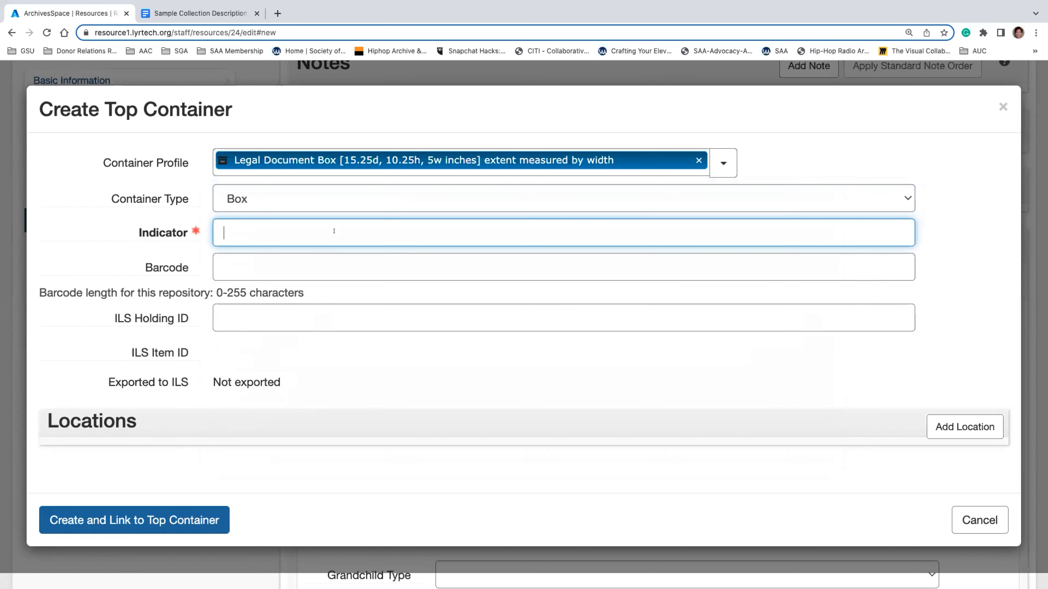
{"action": "type", "text": "1"}
{"action": "left_click", "coordinate": [202, 17]}
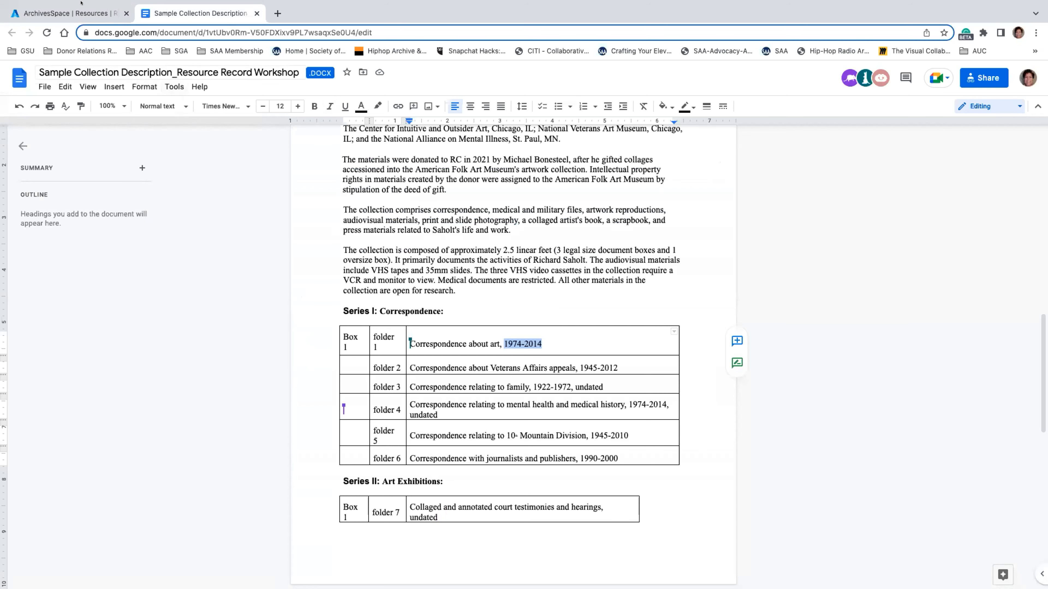
{"action": "left_click", "coordinate": [99, 4]}
{"action": "left_click", "coordinate": [316, 264]}
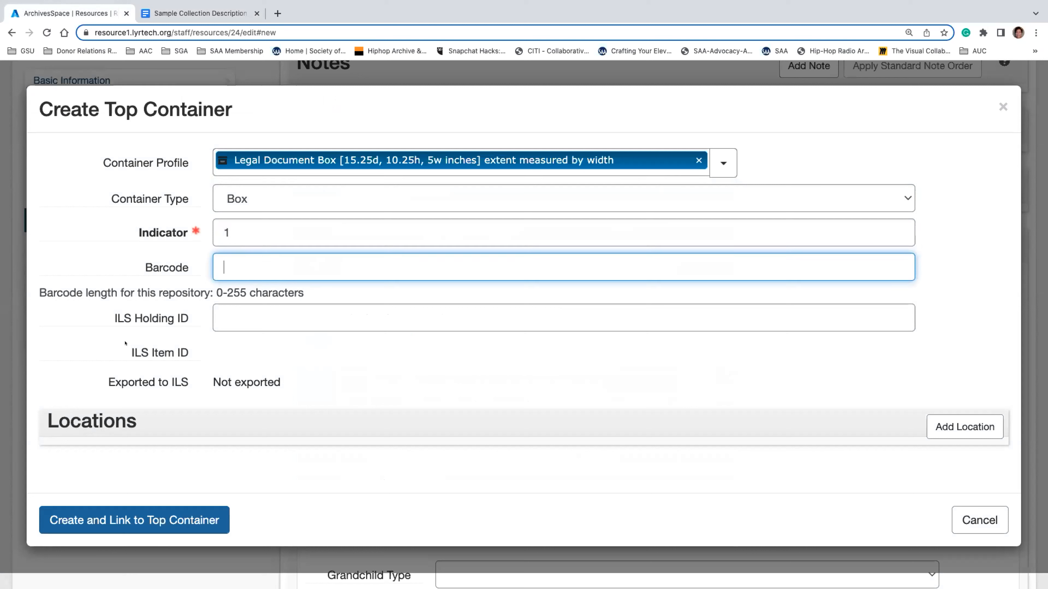
{"action": "scroll", "coordinate": [282, 370], "scroll_direction": "down", "scroll_amount": 5}
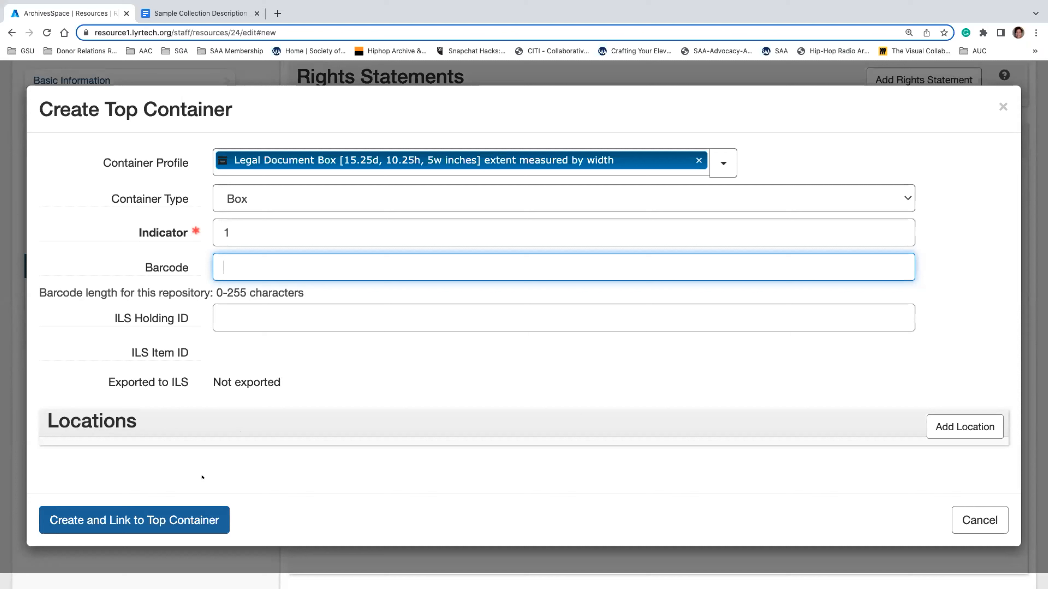
{"action": "left_click", "coordinate": [188, 517]}
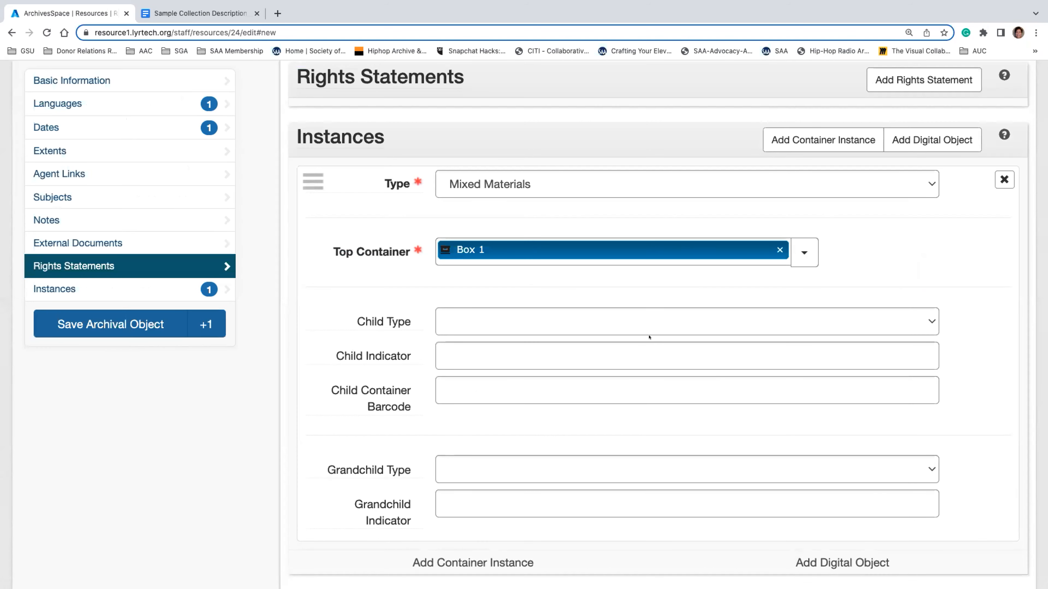
Set the instance's child container to type Folder with indicator 1
{"action": "left_click", "coordinate": [614, 320]}
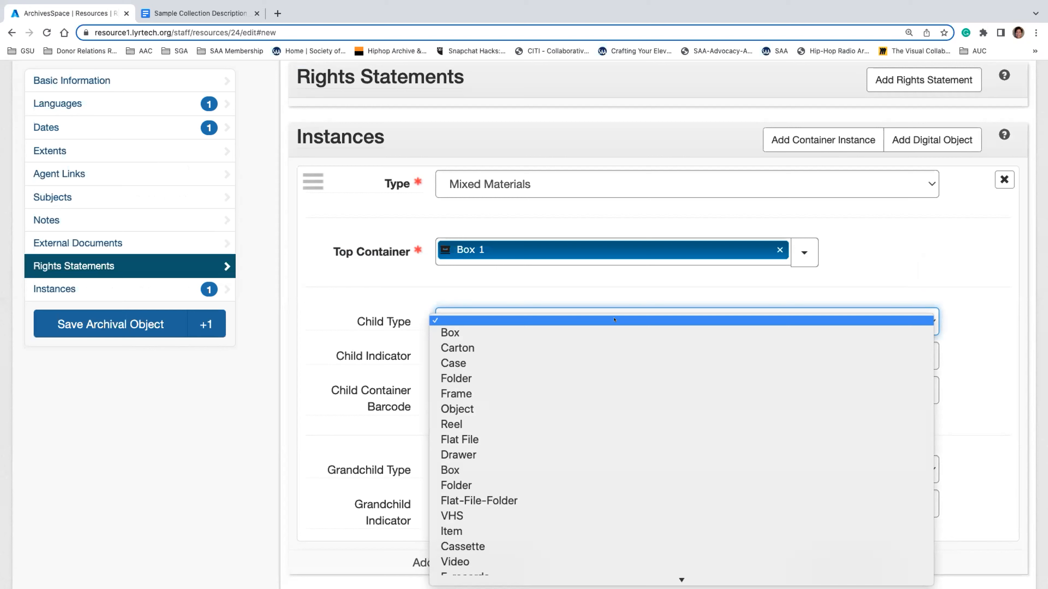
{"action": "left_click", "coordinate": [544, 378]}
{"action": "left_click", "coordinate": [510, 353]}
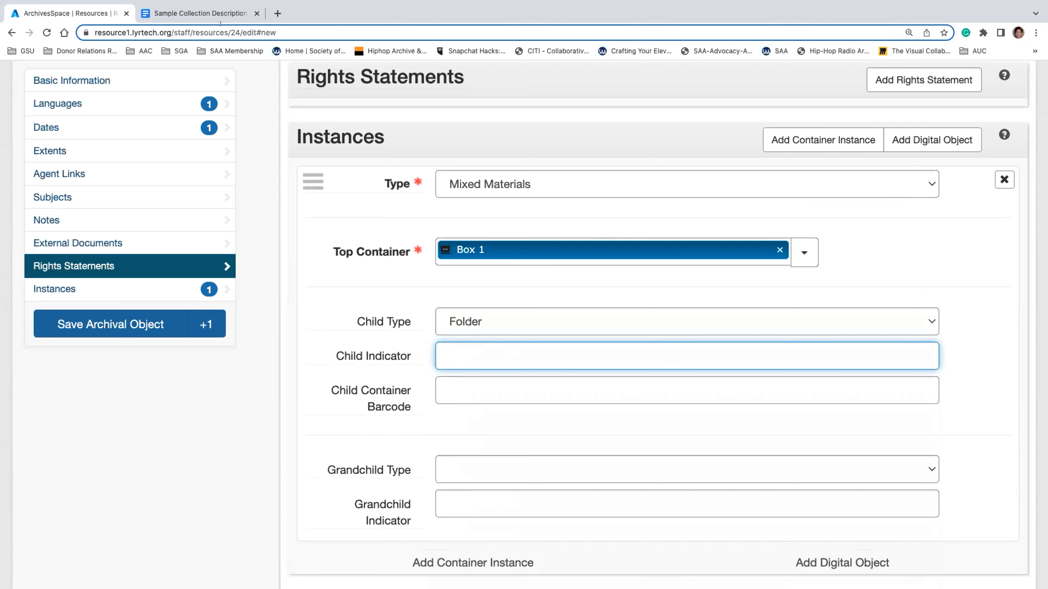
{"action": "left_click", "coordinate": [213, 14]}
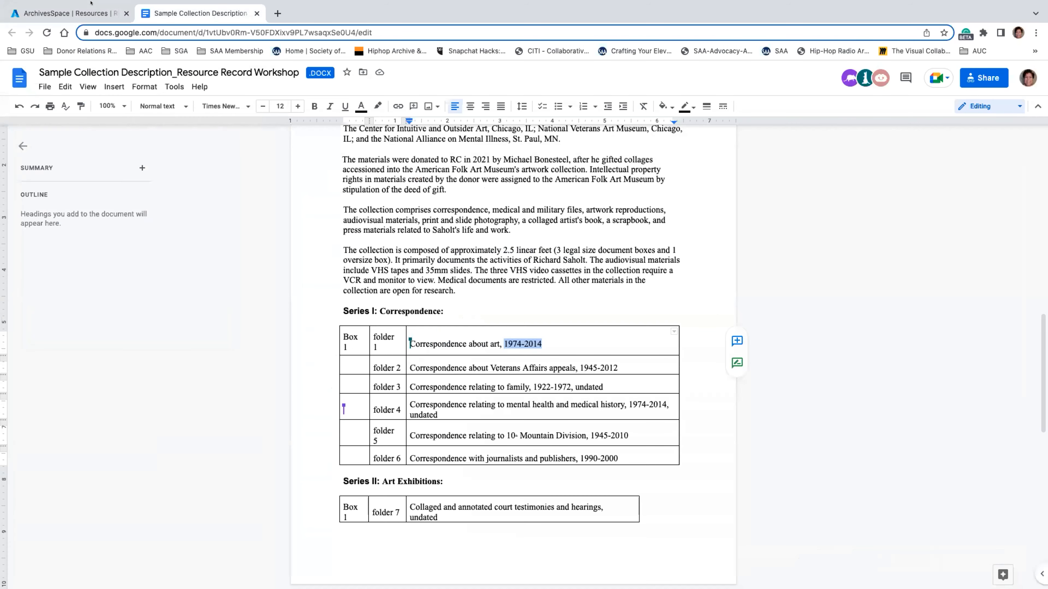
{"action": "left_click", "coordinate": [82, 12]}
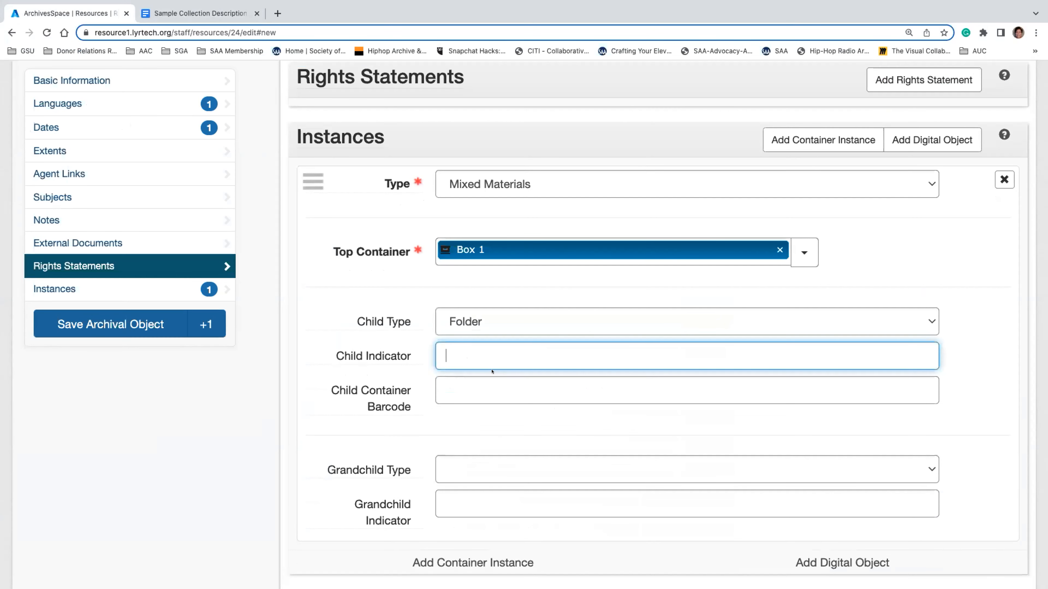
{"action": "type", "text": "1"}
Leave the grandchild container type and indicator empty
{"action": "left_click", "coordinate": [543, 459]}
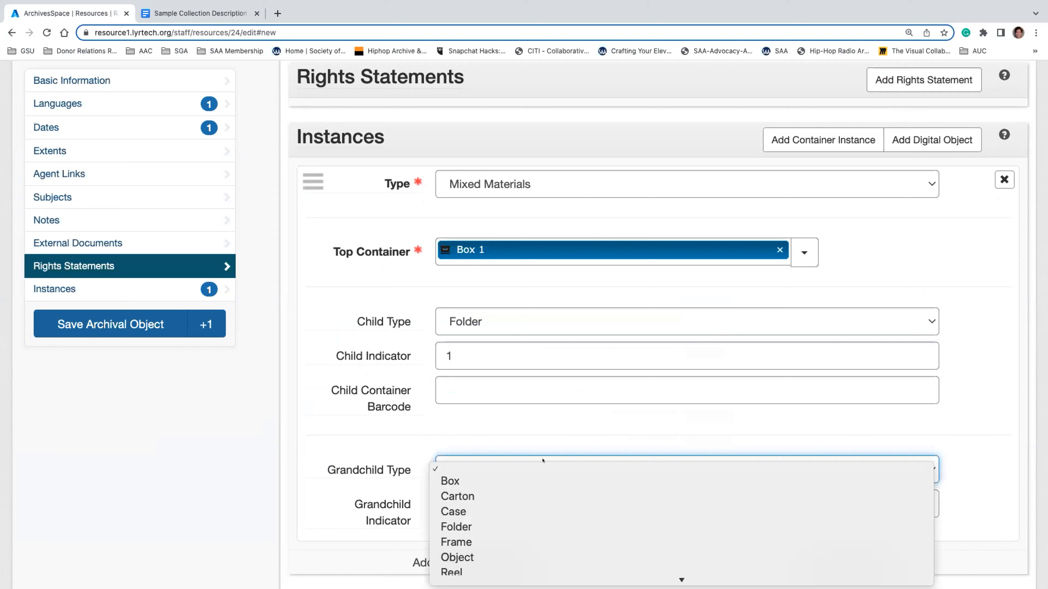
{"action": "scroll", "coordinate": [475, 512], "scroll_direction": "down", "scroll_amount": 5}
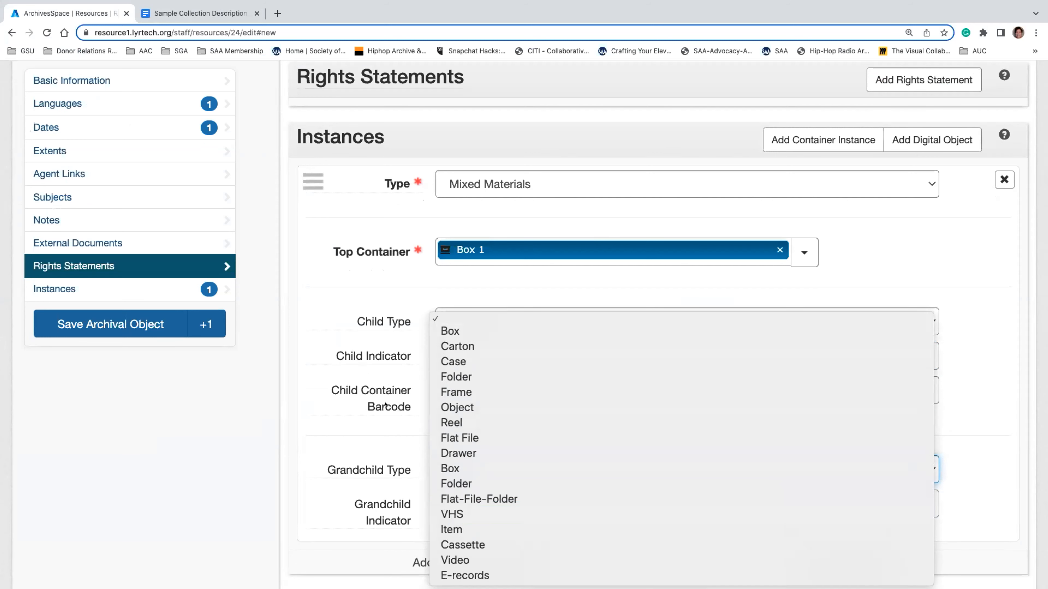
{"action": "left_click", "coordinate": [387, 431]}
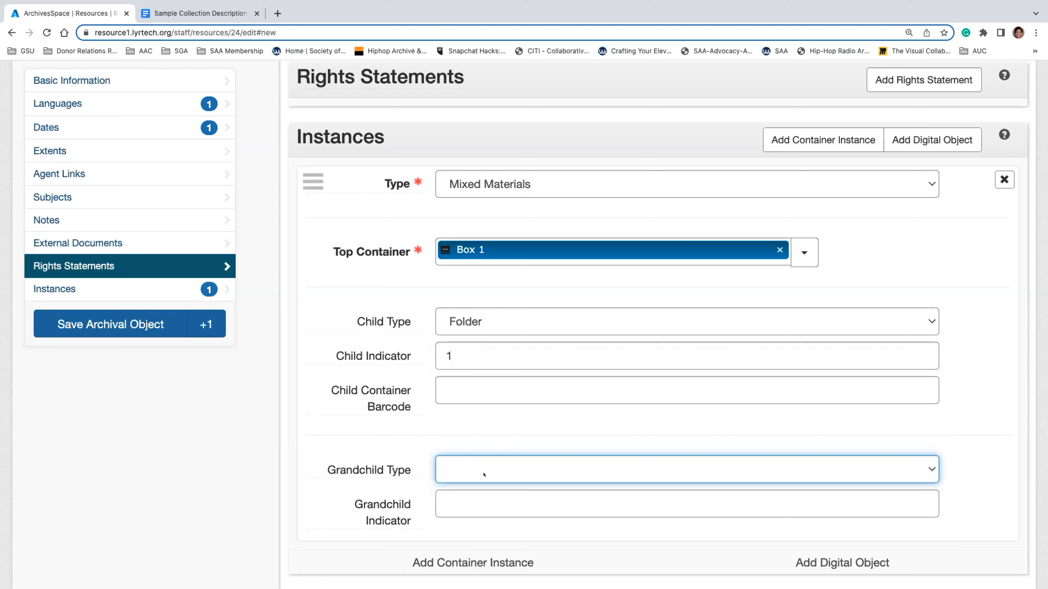
{"action": "left_click", "coordinate": [500, 502]}
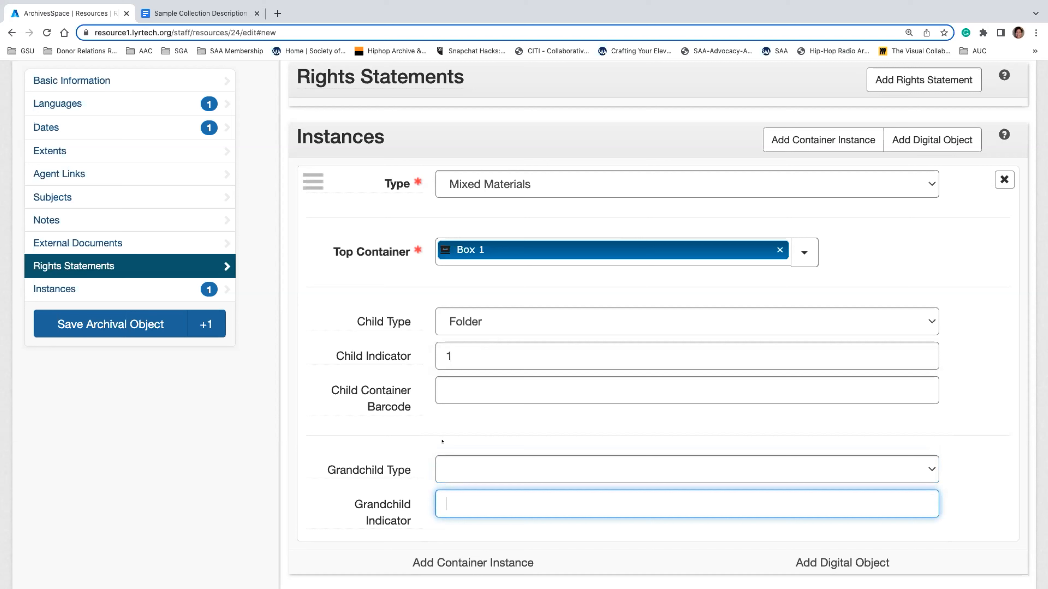
{"action": "left_click", "coordinate": [438, 461]}
{"action": "left_click", "coordinate": [406, 439]}
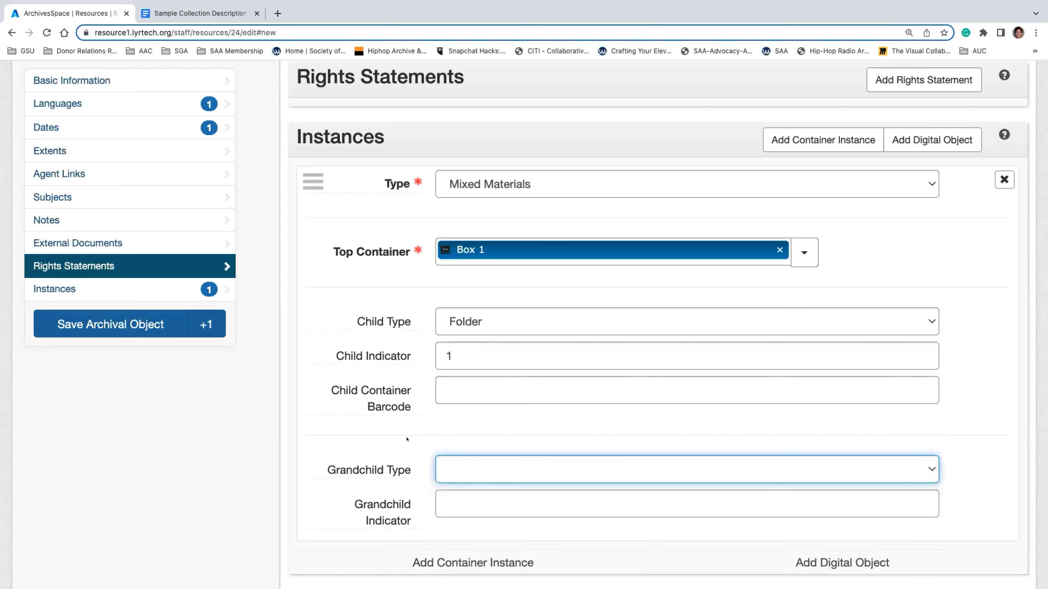
{"action": "left_click", "coordinate": [442, 389]}
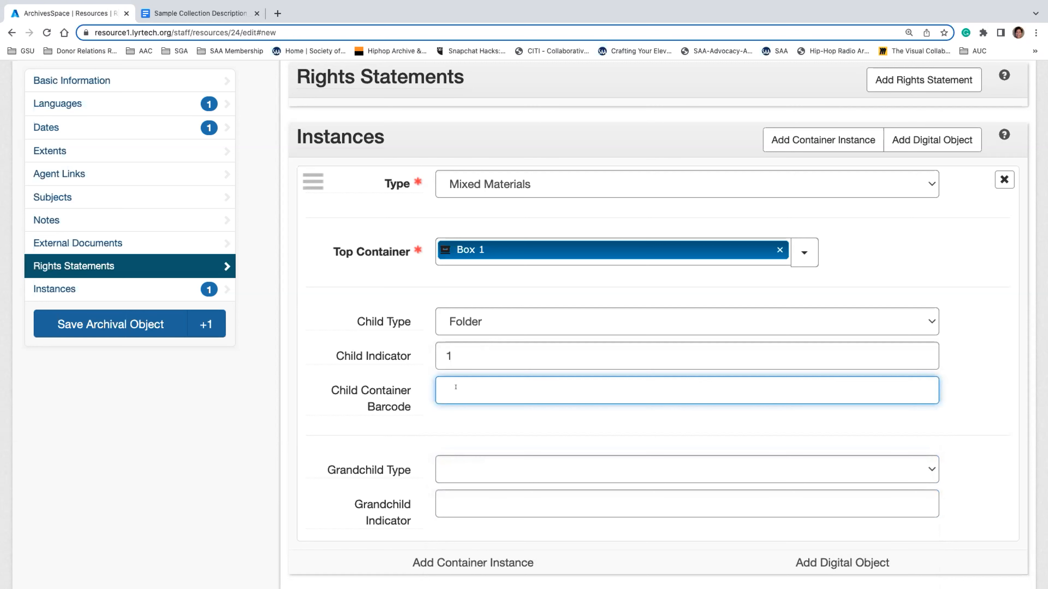
Save the 'Correspondence about art, 1974-2014' file record
{"action": "left_click", "coordinate": [160, 336]}
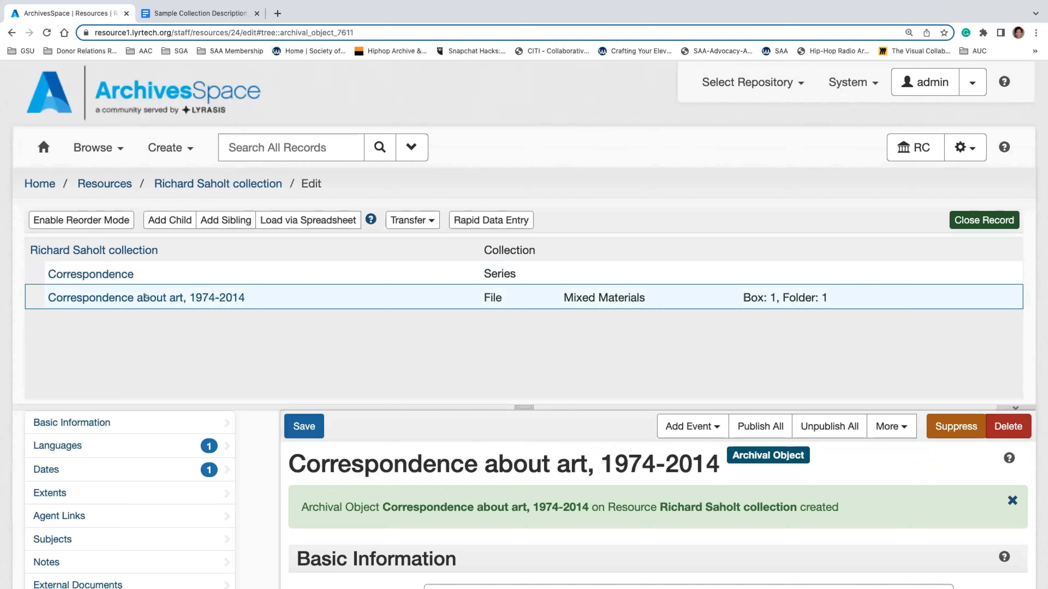
{"action": "scroll", "coordinate": [298, 439], "scroll_direction": "down", "scroll_amount": 5}
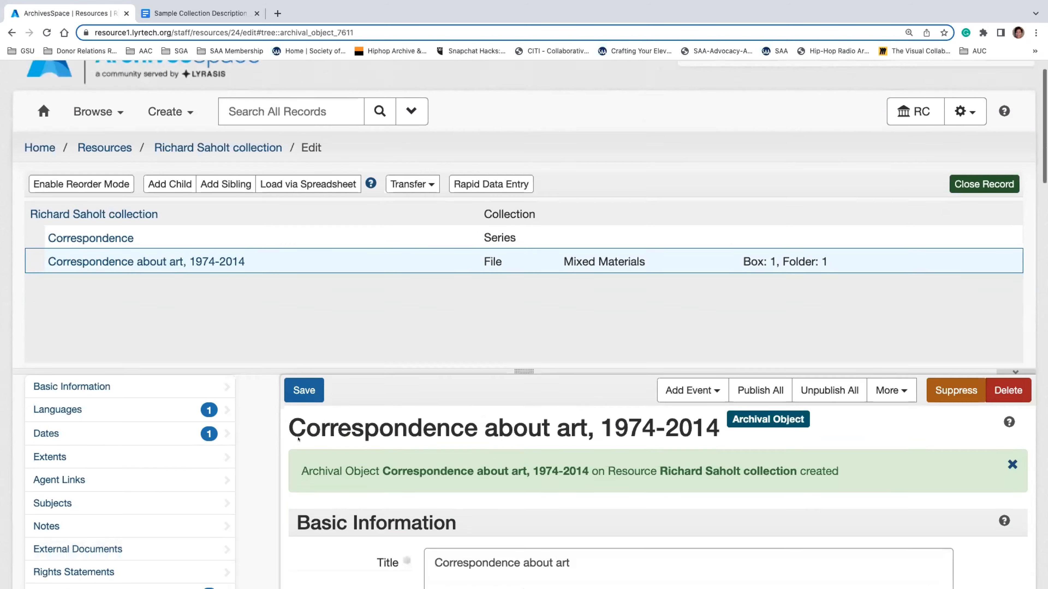
{"action": "scroll", "coordinate": [308, 382], "scroll_direction": "up", "scroll_amount": 5}
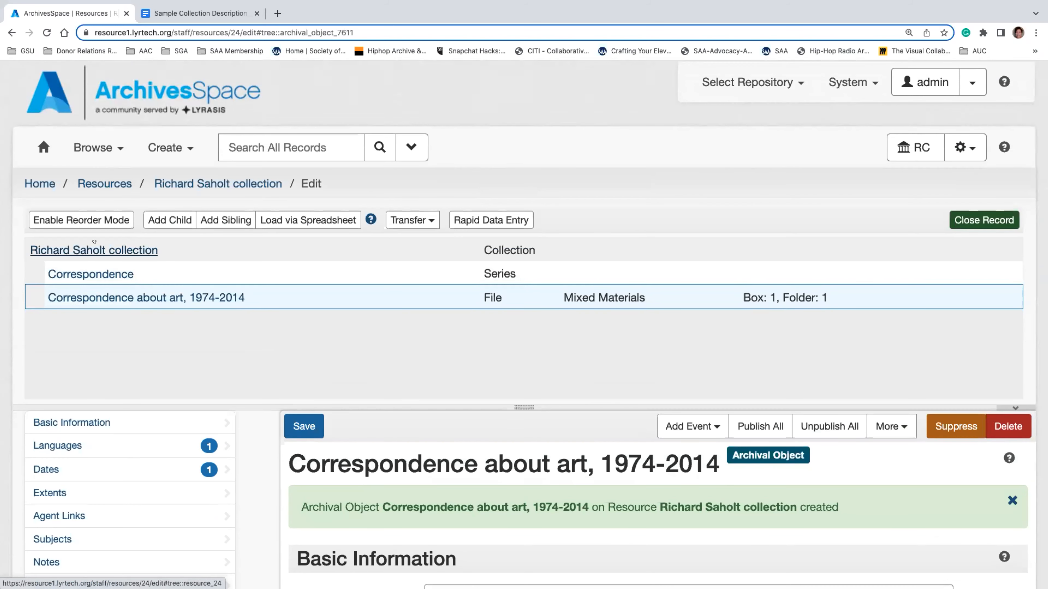
In reorder mode, drag the file under the Correspondence series as a child
{"action": "left_click", "coordinate": [94, 220]}
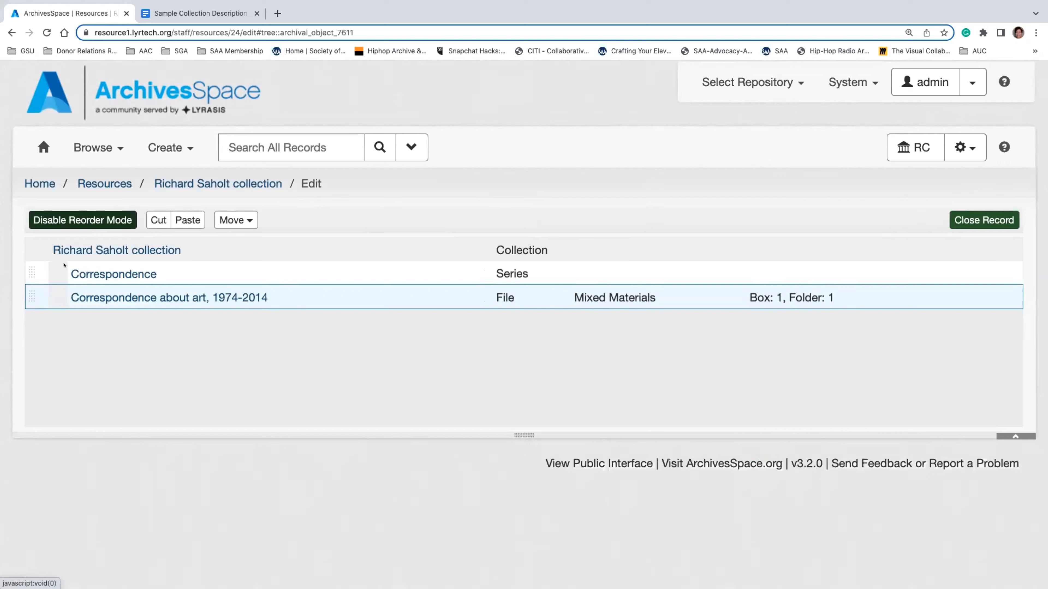
{"action": "left_click_drag", "start_coordinate": [29, 298], "coordinate": [29, 275]}
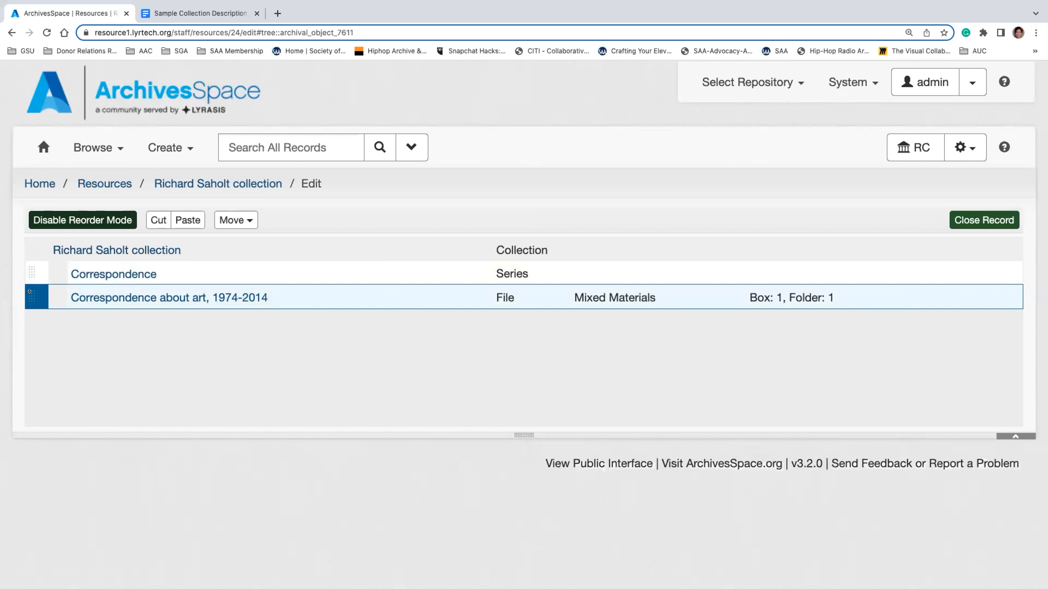
{"action": "left_click_drag", "start_coordinate": [30, 291], "coordinate": [249, 221]}
{"action": "left_click", "coordinate": [236, 220]}
{"action": "mouse_move", "coordinate": [234, 260]}
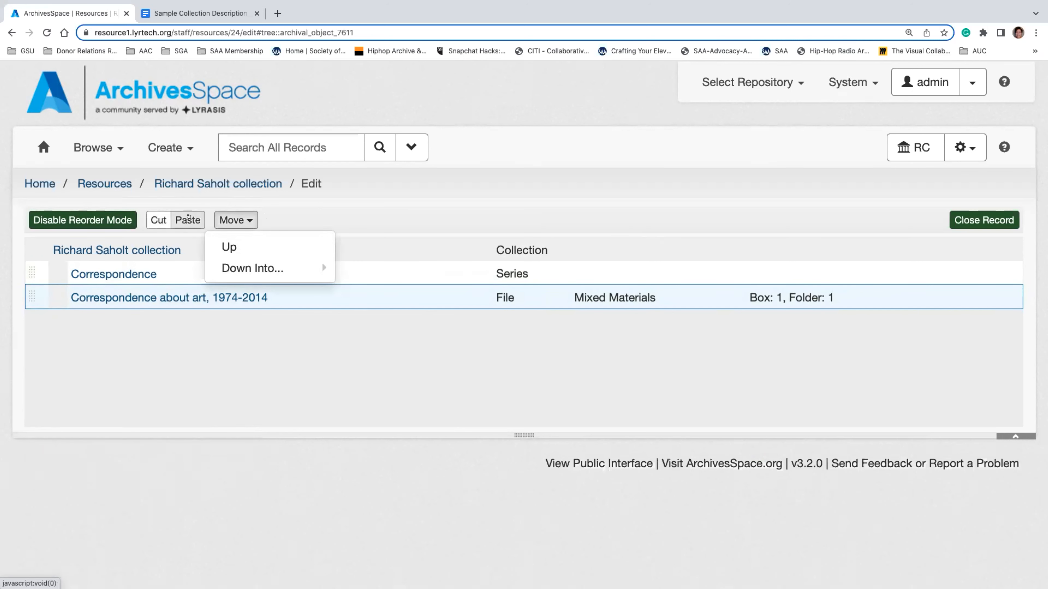
{"action": "left_click_drag", "start_coordinate": [32, 295], "coordinate": [58, 275]}
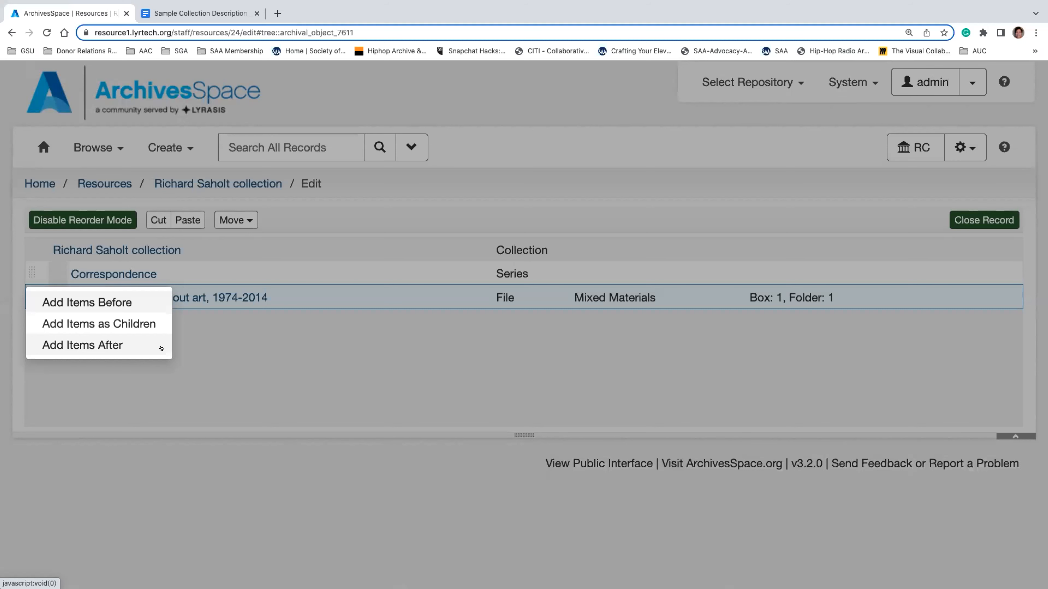
{"action": "left_click", "coordinate": [129, 324]}
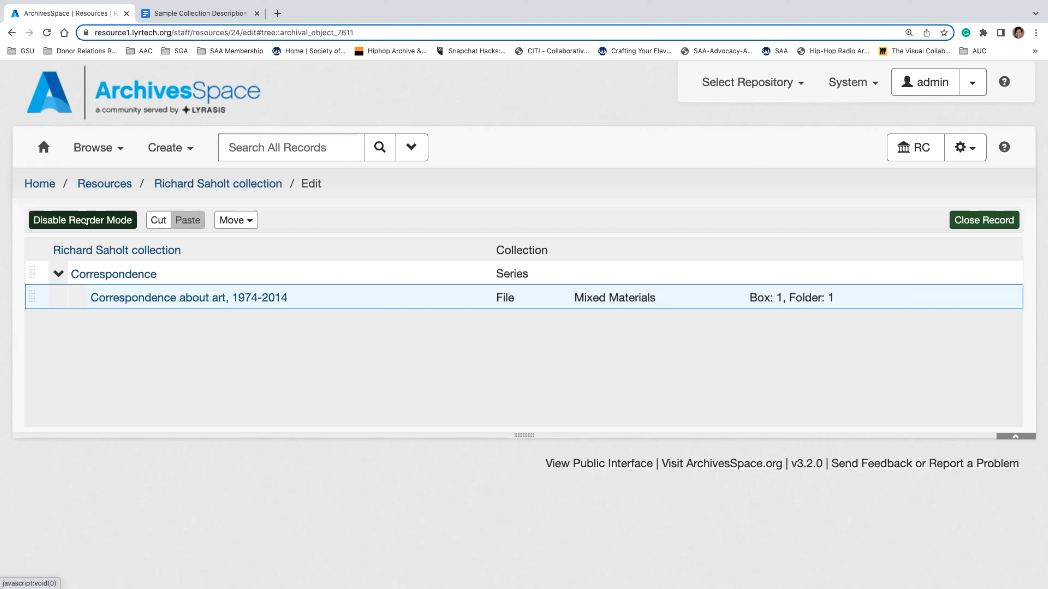
{"action": "left_click", "coordinate": [95, 222]}
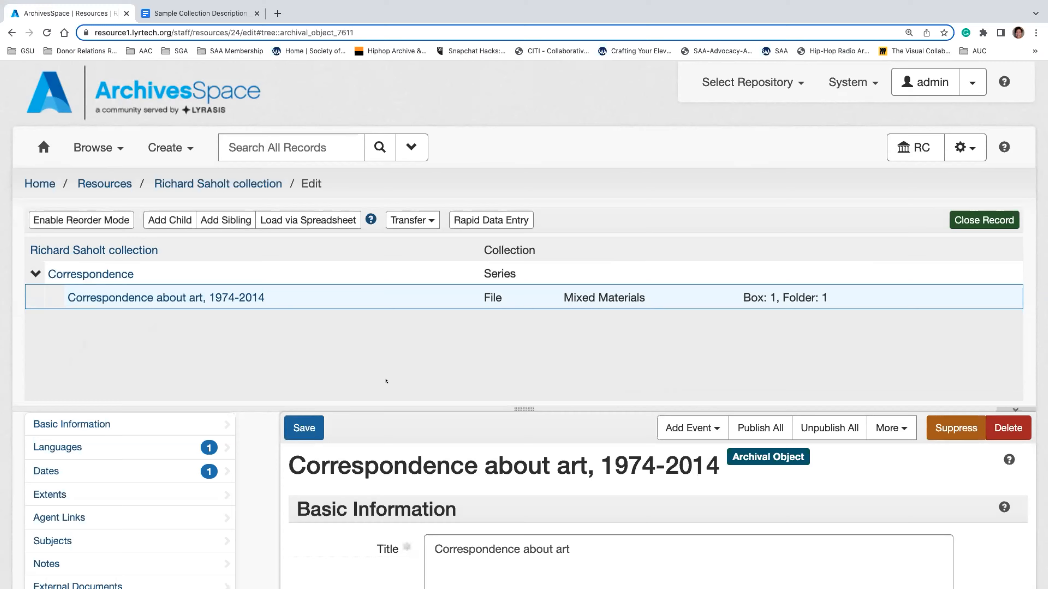
{"action": "scroll", "coordinate": [468, 406], "scroll_direction": "down", "scroll_amount": 4}
{"action": "scroll", "coordinate": [468, 407], "scroll_direction": "up", "scroll_amount": 4}
{"action": "left_click", "coordinate": [203, 15]}
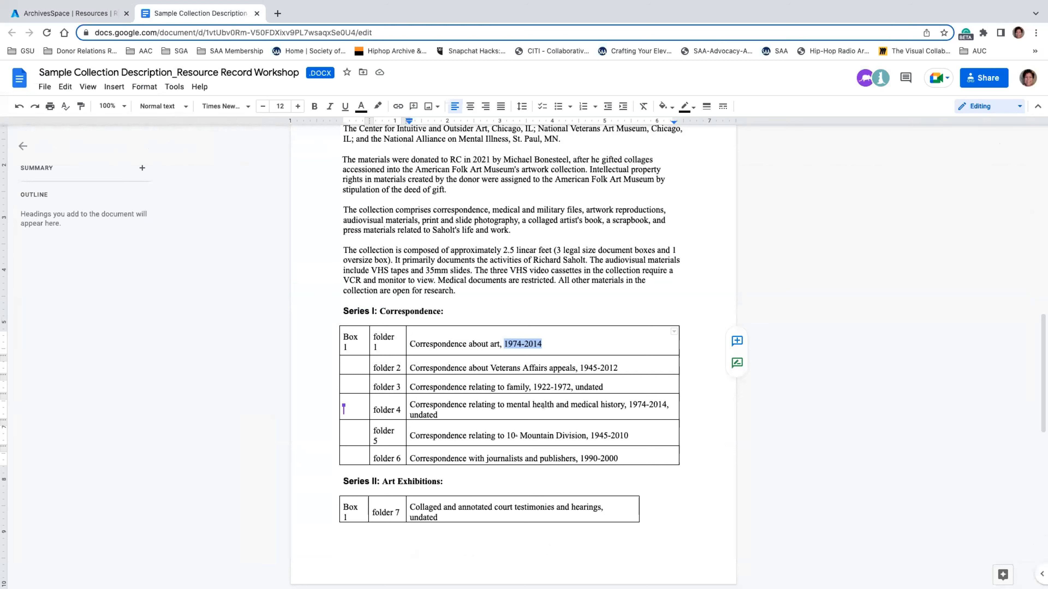
{"action": "scroll", "coordinate": [554, 466], "scroll_direction": "down", "scroll_amount": 7}
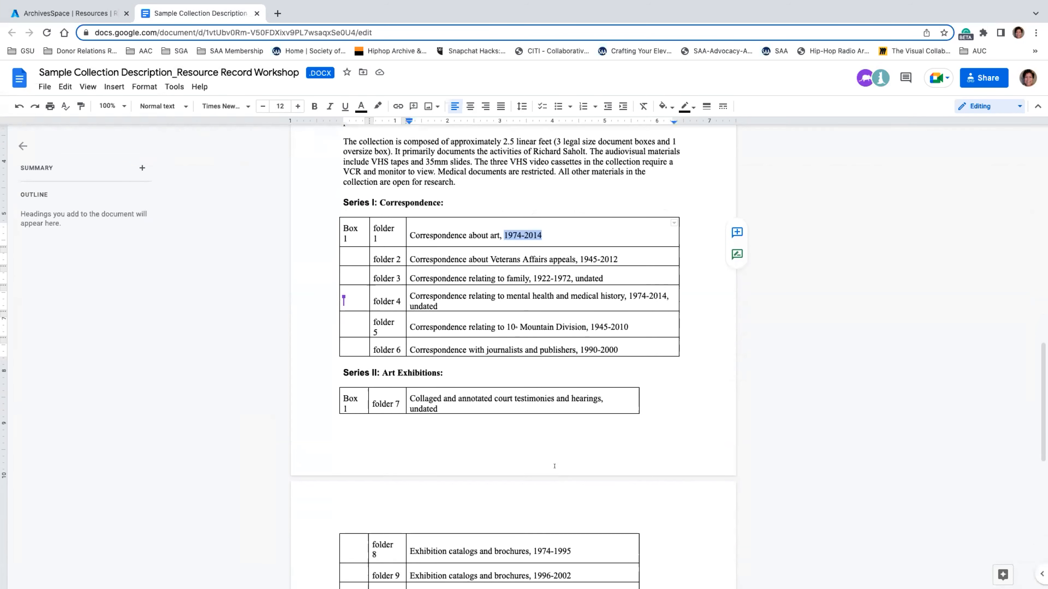
{"action": "scroll", "coordinate": [554, 466], "scroll_direction": "down", "scroll_amount": 3}
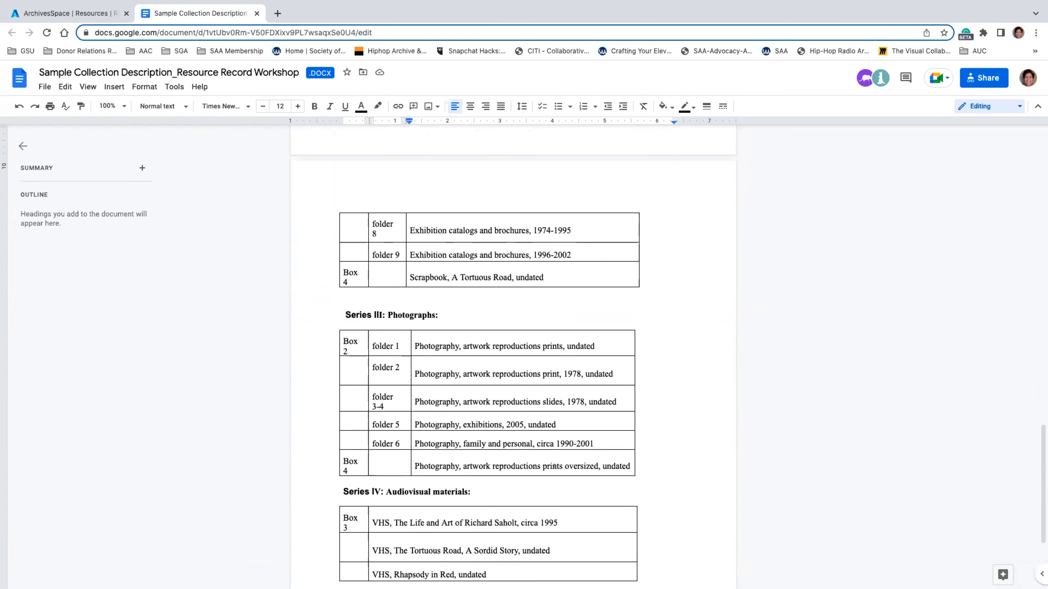
{"action": "scroll", "coordinate": [554, 466], "scroll_direction": "up", "scroll_amount": 8}
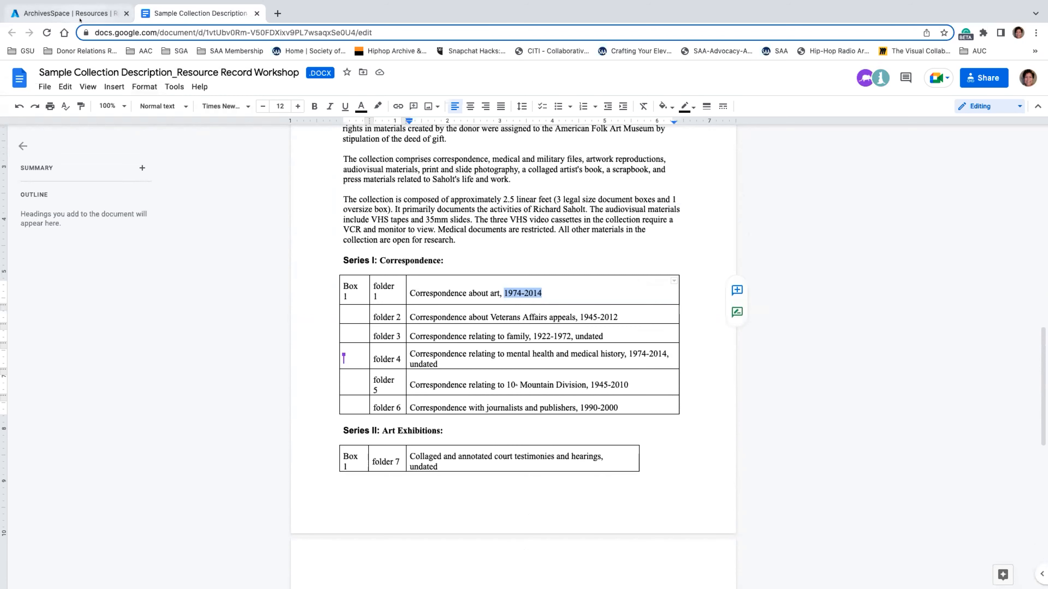
{"action": "left_click", "coordinate": [66, 13]}
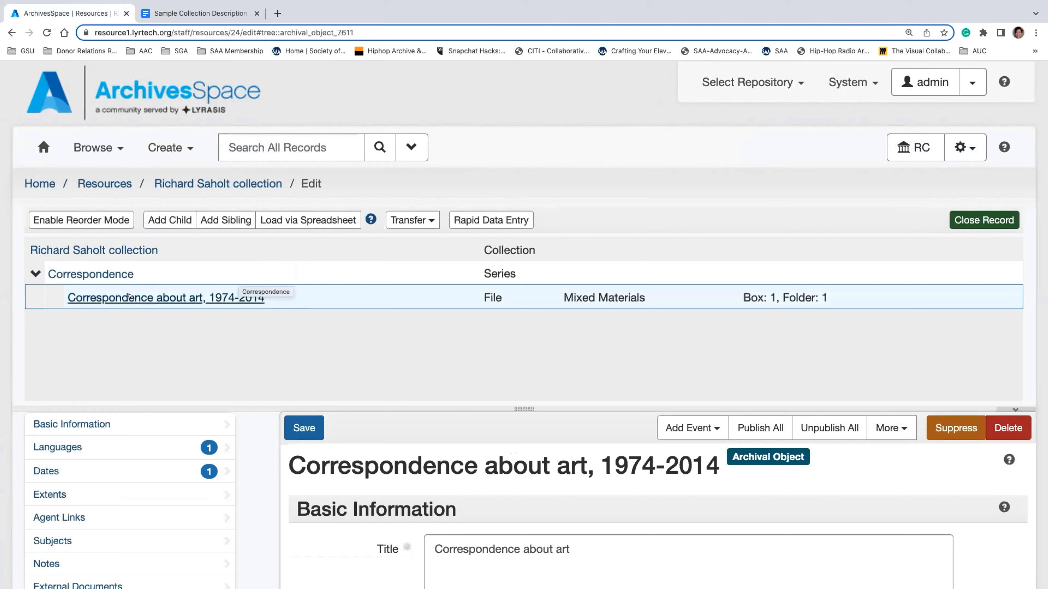
Select the Correspondence series and start Rapid Data Entry for it
{"action": "left_click", "coordinate": [120, 274]}
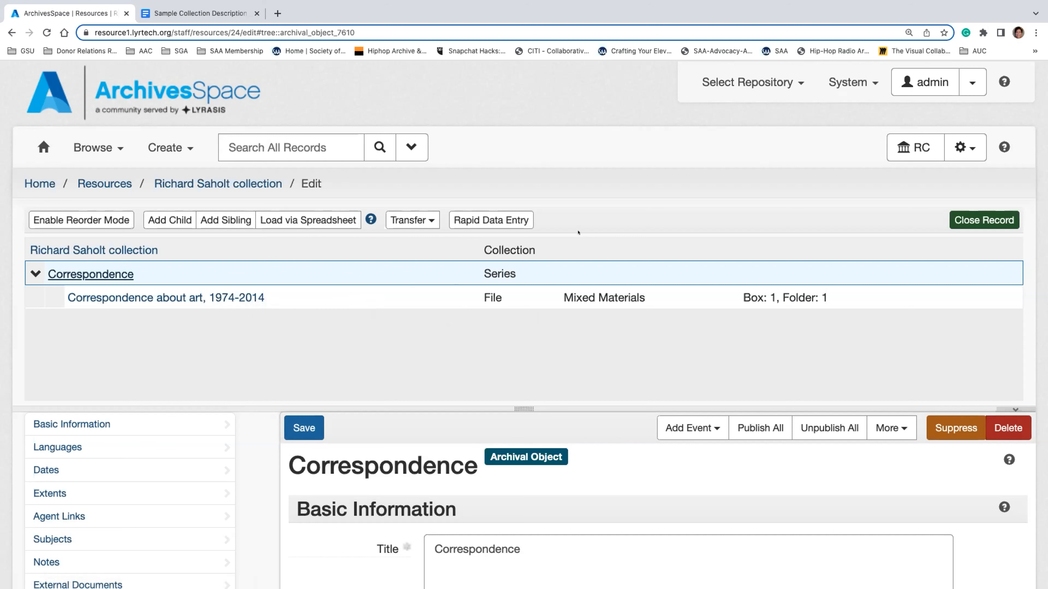
{"action": "left_click", "coordinate": [492, 217]}
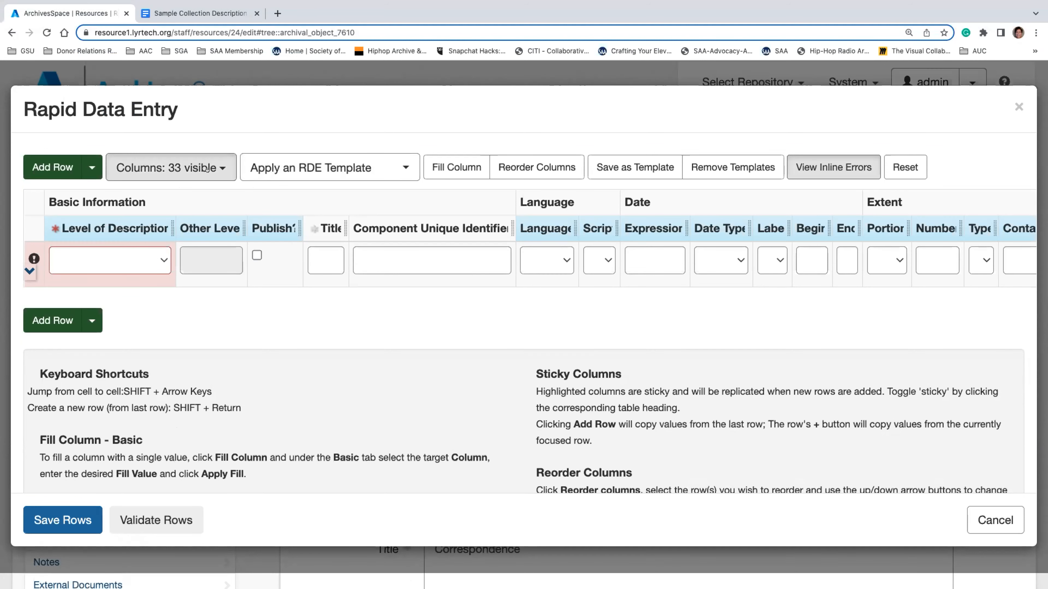
Hide the Other Level, Component Unique Identifier, Script and all six Extent columns
{"action": "left_click", "coordinate": [206, 169]}
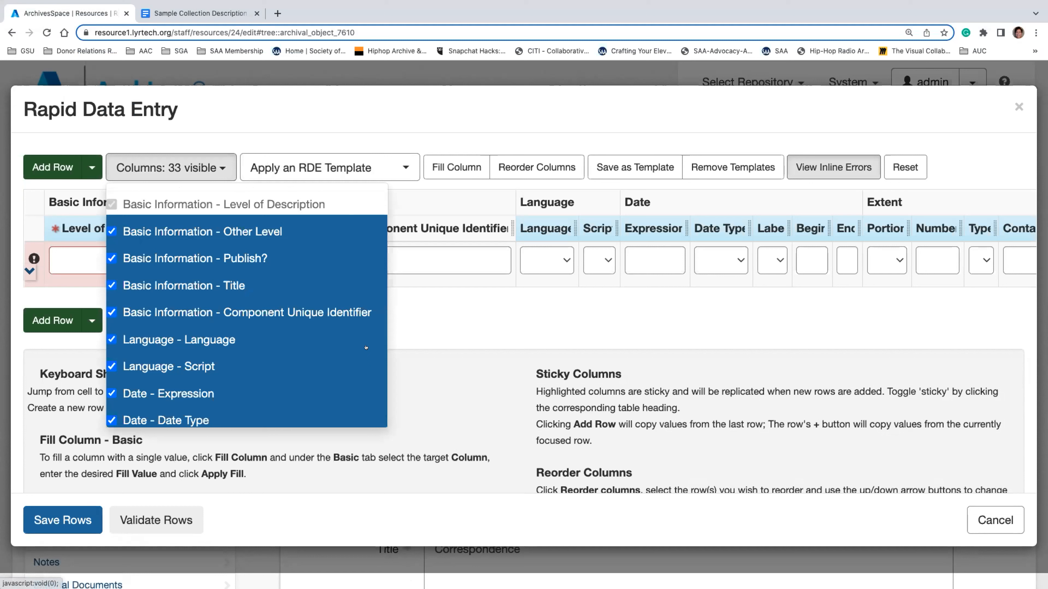
{"action": "left_click", "coordinate": [112, 230]}
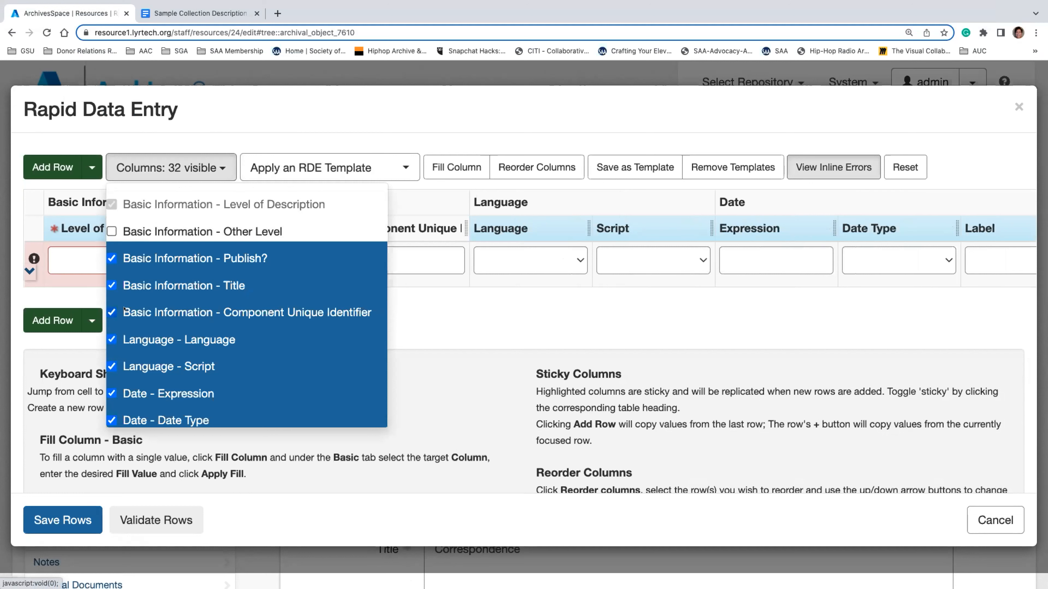
{"action": "left_click", "coordinate": [111, 318]}
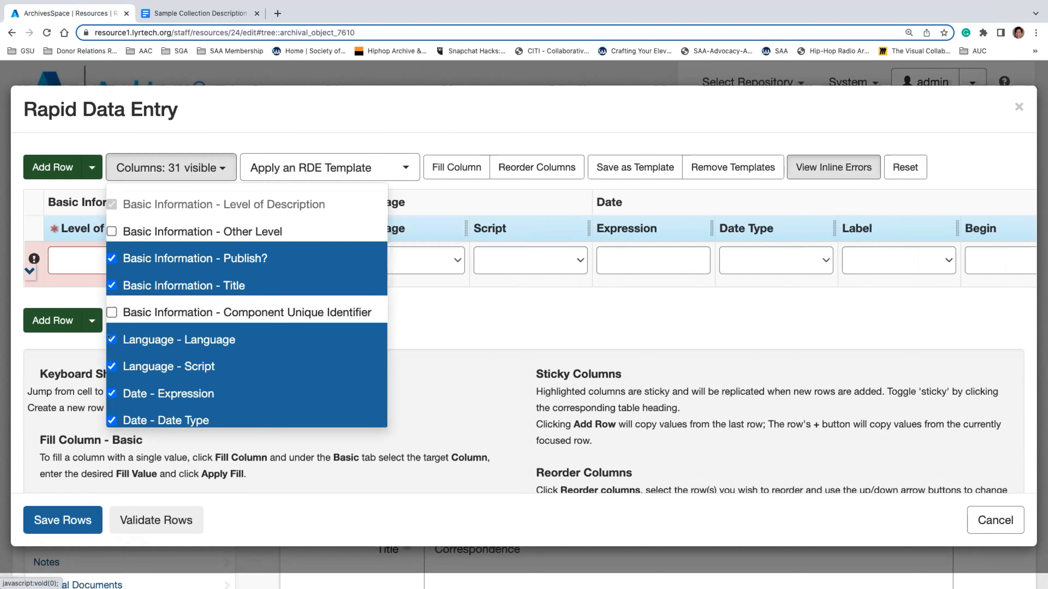
{"action": "left_click", "coordinate": [111, 366]}
{"action": "scroll", "coordinate": [186, 365], "scroll_direction": "down", "scroll_amount": 5}
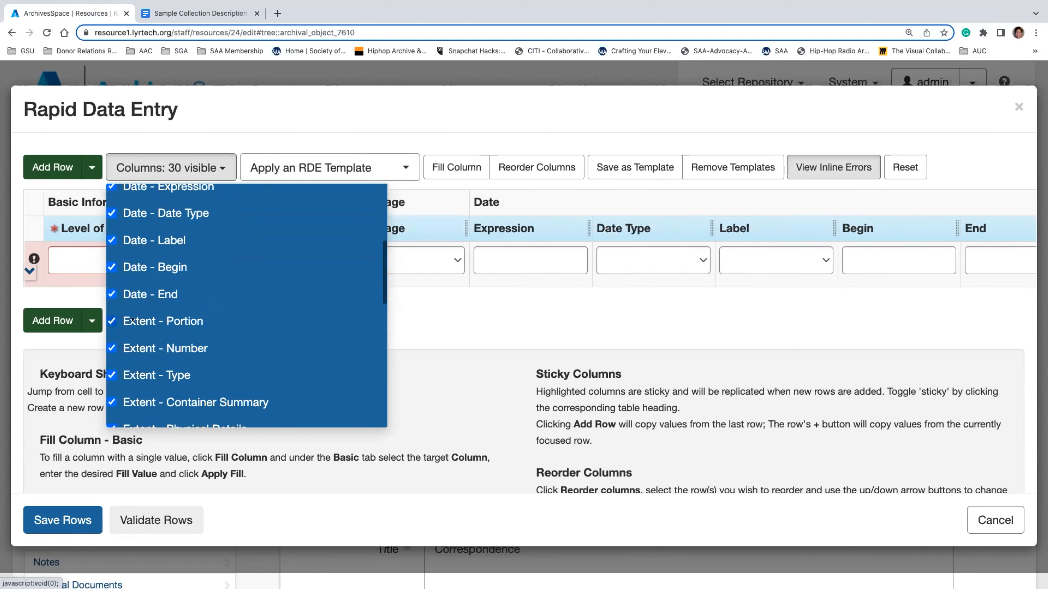
{"action": "left_click", "coordinate": [108, 320]}
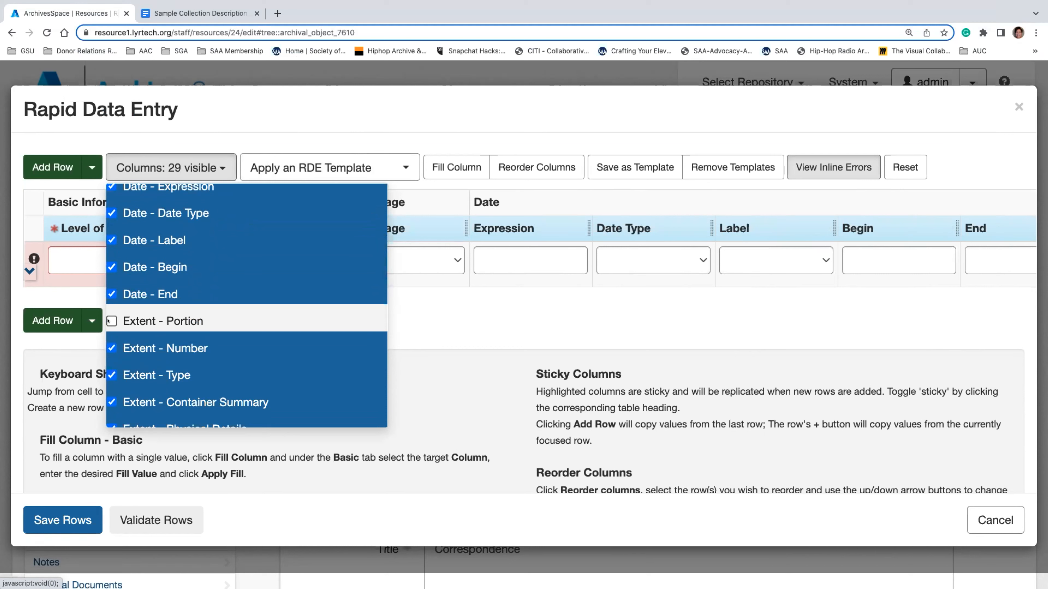
{"action": "left_click", "coordinate": [111, 347]}
{"action": "left_click", "coordinate": [111, 375]}
{"action": "left_click", "coordinate": [112, 401]}
{"action": "scroll", "coordinate": [159, 378], "scroll_direction": "down", "scroll_amount": 3}
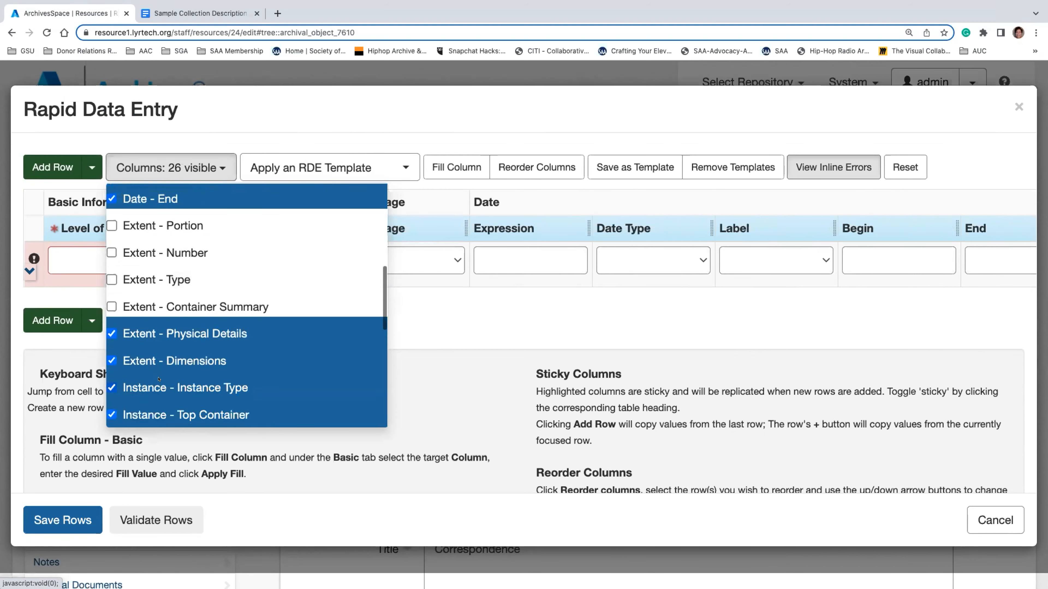
{"action": "left_click", "coordinate": [111, 333]}
{"action": "left_click", "coordinate": [111, 360]}
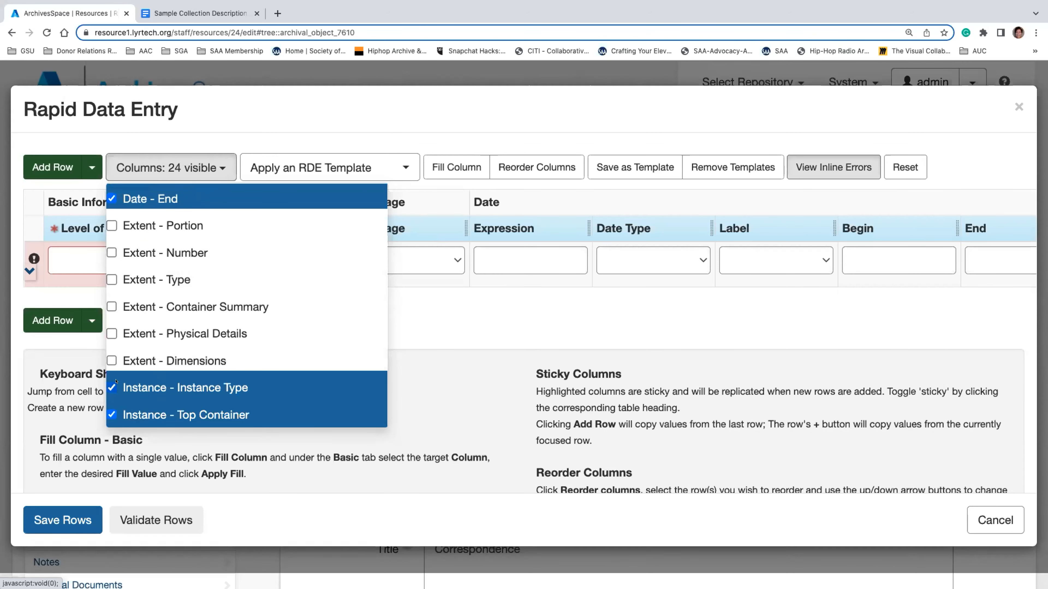
Hide the Instance Grandchild Type and Indicator columns and all Note, Label and Content columns 1–3
{"action": "scroll", "coordinate": [116, 382], "scroll_direction": "down", "scroll_amount": 5}
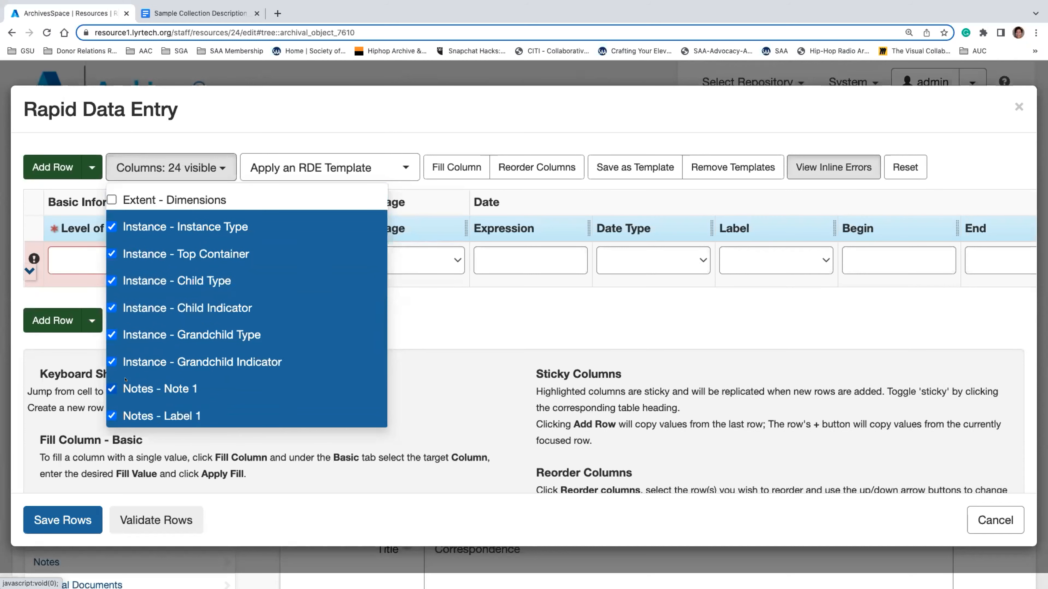
{"action": "left_click", "coordinate": [111, 335]}
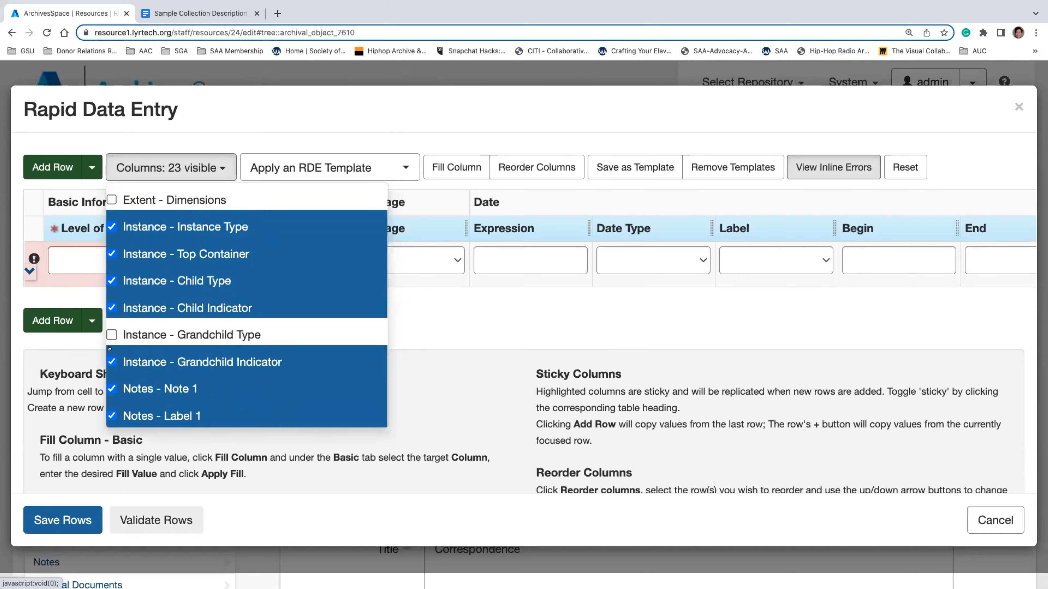
{"action": "left_click", "coordinate": [111, 362]}
{"action": "scroll", "coordinate": [185, 355], "scroll_direction": "down", "scroll_amount": 2}
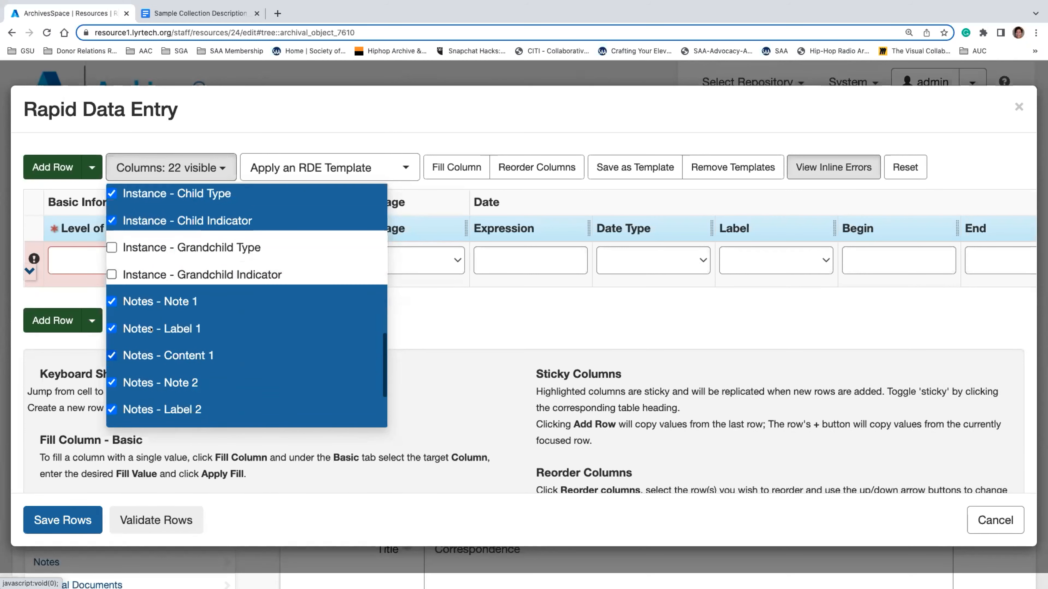
{"action": "left_click", "coordinate": [111, 301]}
{"action": "left_click", "coordinate": [111, 329]}
{"action": "left_click", "coordinate": [111, 355]}
{"action": "left_click", "coordinate": [111, 383]}
{"action": "scroll", "coordinate": [153, 371], "scroll_direction": "down", "scroll_amount": 2}
{"action": "left_click", "coordinate": [111, 358]}
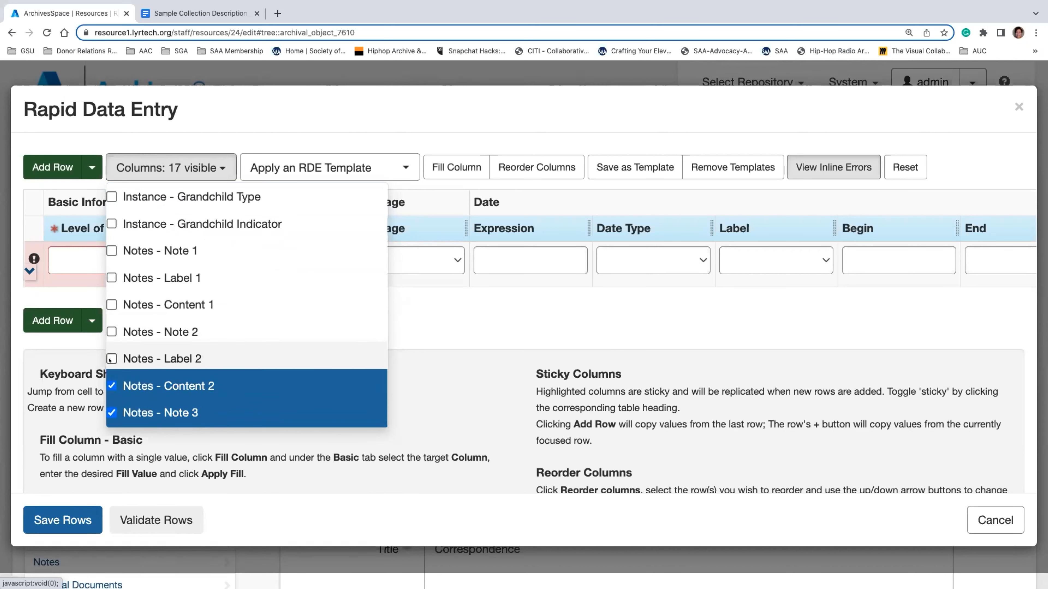
{"action": "left_click", "coordinate": [111, 385]}
{"action": "left_click", "coordinate": [108, 408]}
{"action": "scroll", "coordinate": [108, 392], "scroll_direction": "down", "scroll_amount": 2}
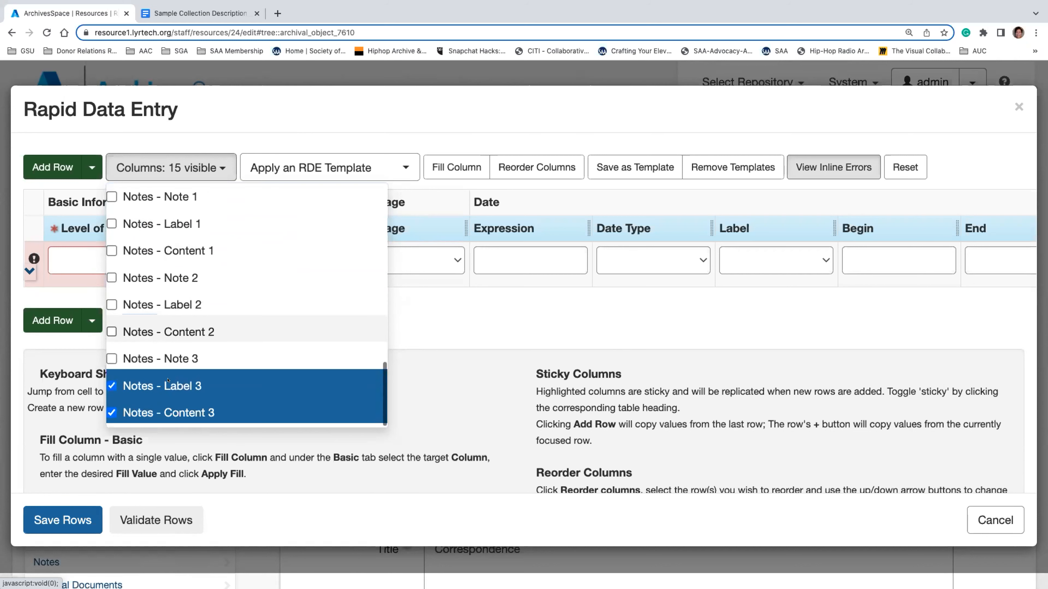
{"action": "left_click", "coordinate": [111, 385]}
{"action": "left_click", "coordinate": [111, 413]}
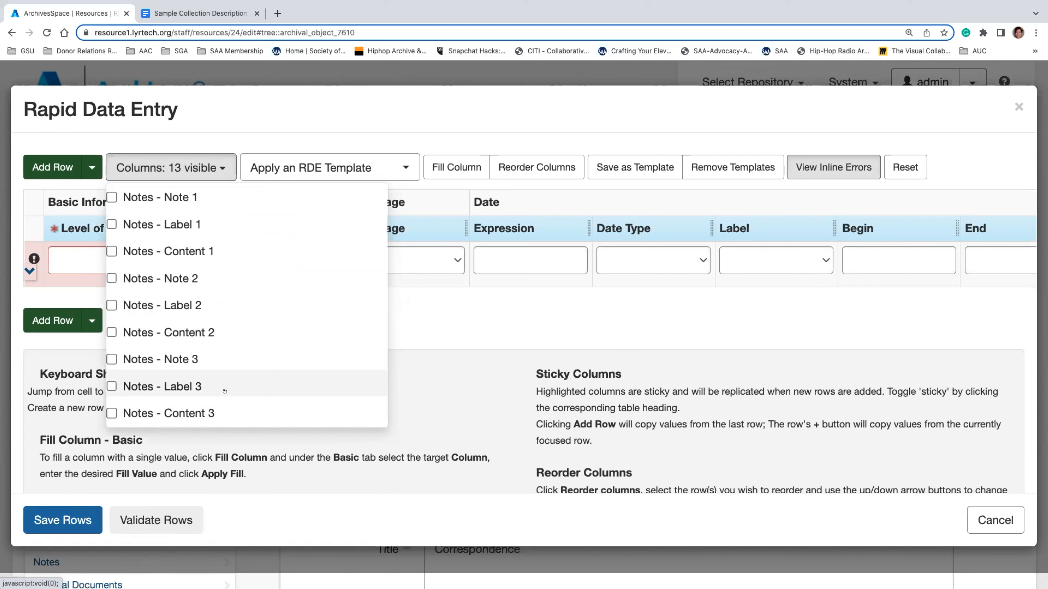
Turn off sticky on the Expression, Label, Begin and End date columns
{"action": "left_click", "coordinate": [421, 326]}
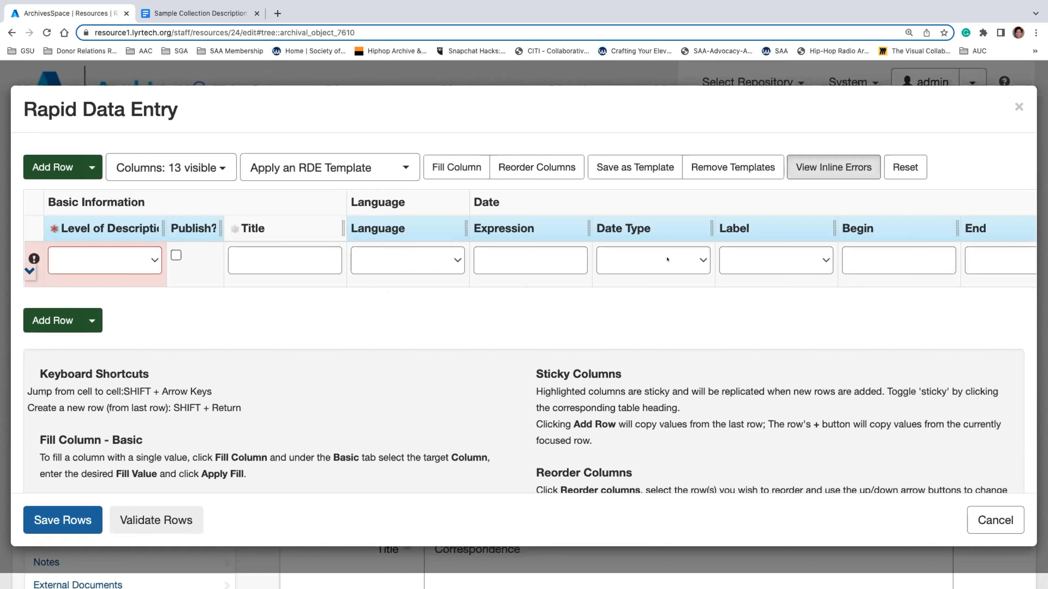
{"action": "left_click", "coordinate": [539, 225]}
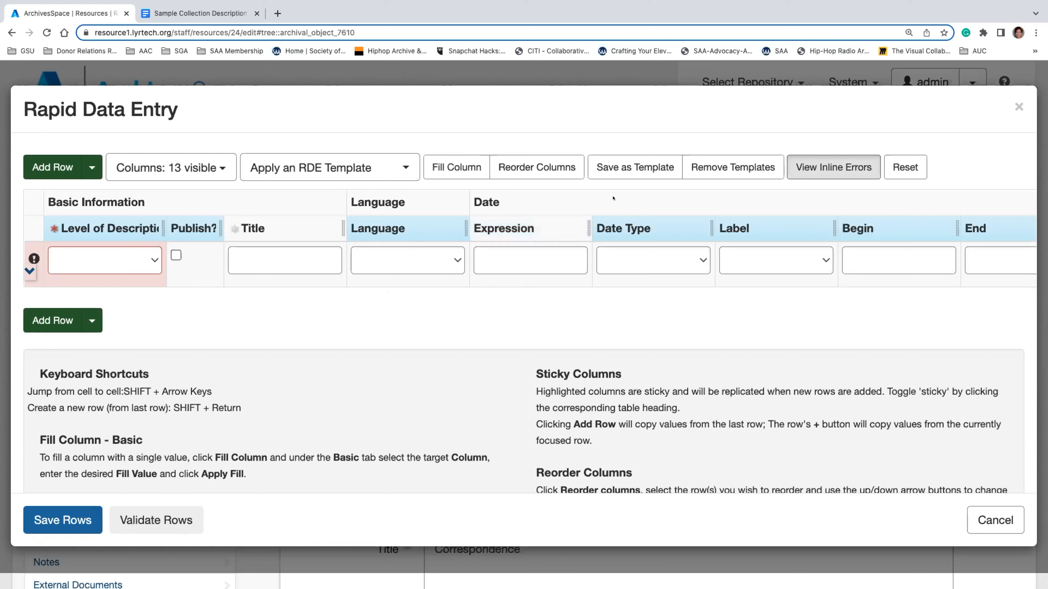
{"action": "left_click", "coordinate": [792, 229]}
{"action": "left_click", "coordinate": [866, 228]}
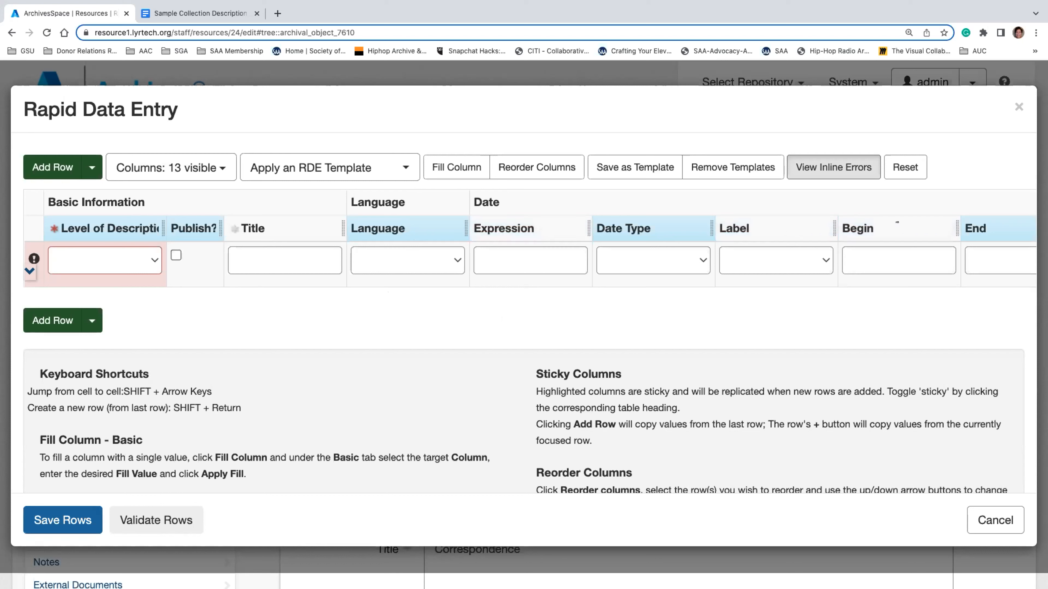
{"action": "left_click", "coordinate": [990, 228]}
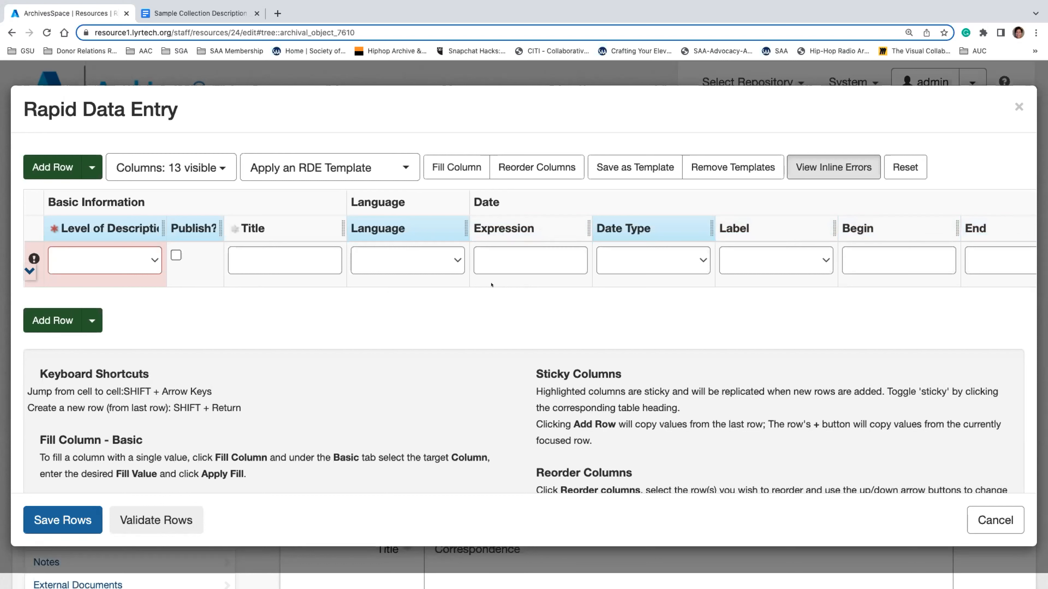
{"action": "scroll", "coordinate": [491, 285], "scroll_direction": "right", "scroll_amount": 10}
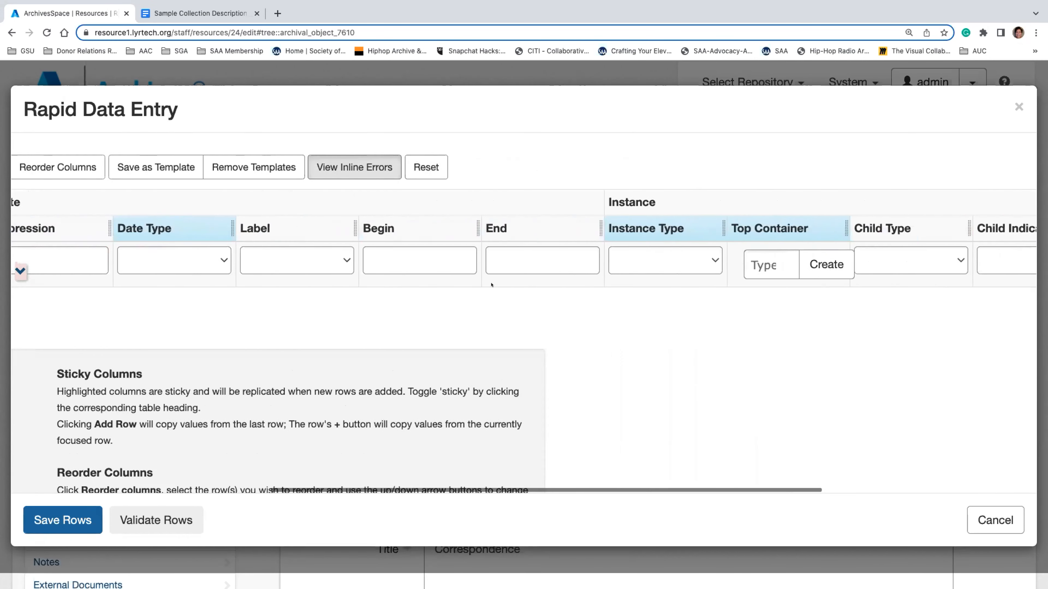
{"action": "scroll", "coordinate": [492, 285], "scroll_direction": "right", "scroll_amount": 5}
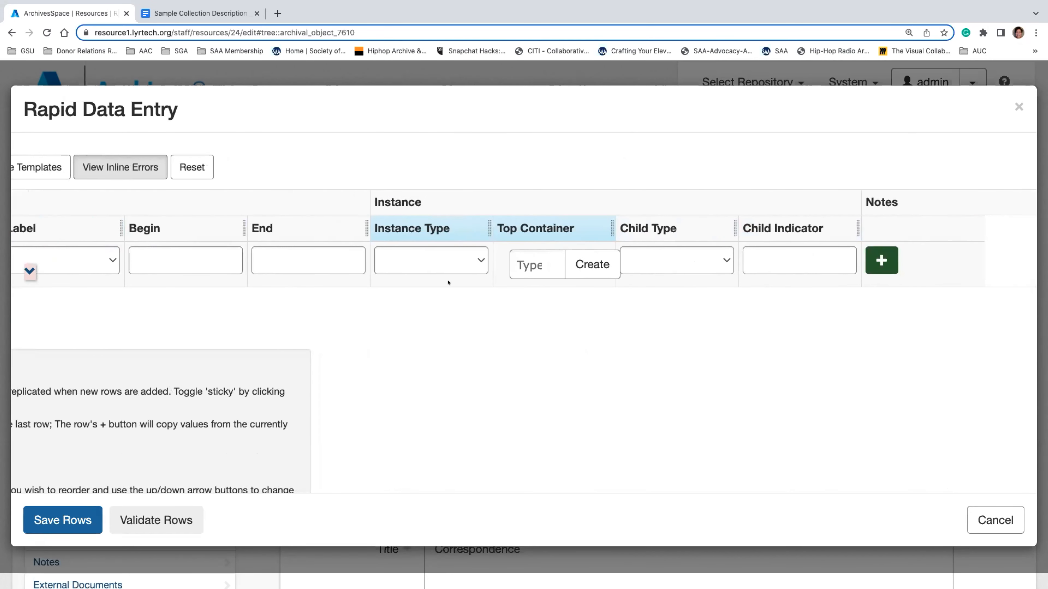
{"action": "scroll", "coordinate": [449, 282], "scroll_direction": "left", "scroll_amount": 15}
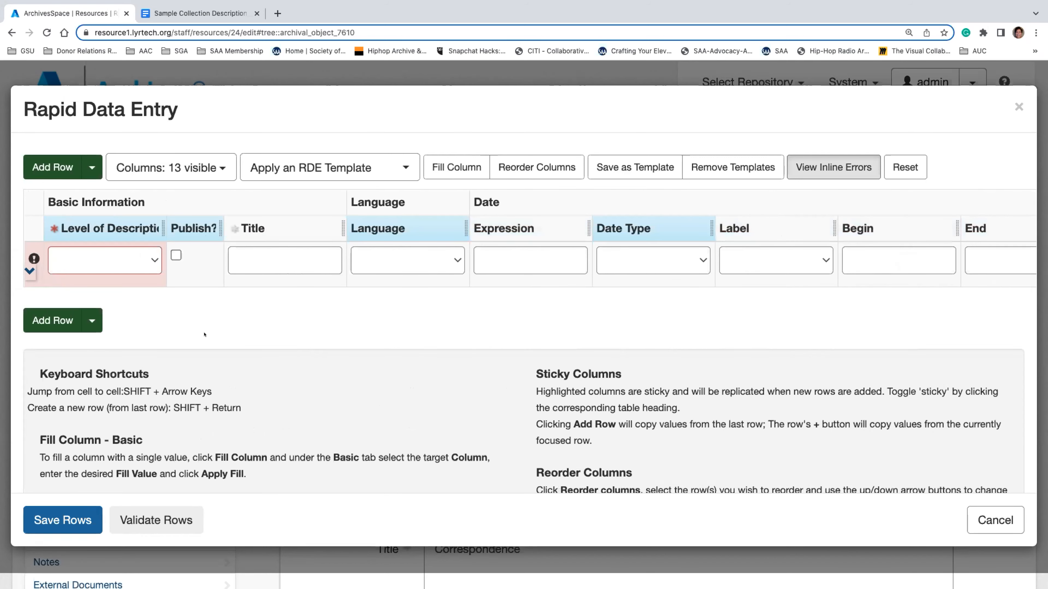
Set row 1's level to File and paste the folder 2 correspondence title
{"action": "left_click", "coordinate": [142, 265]}
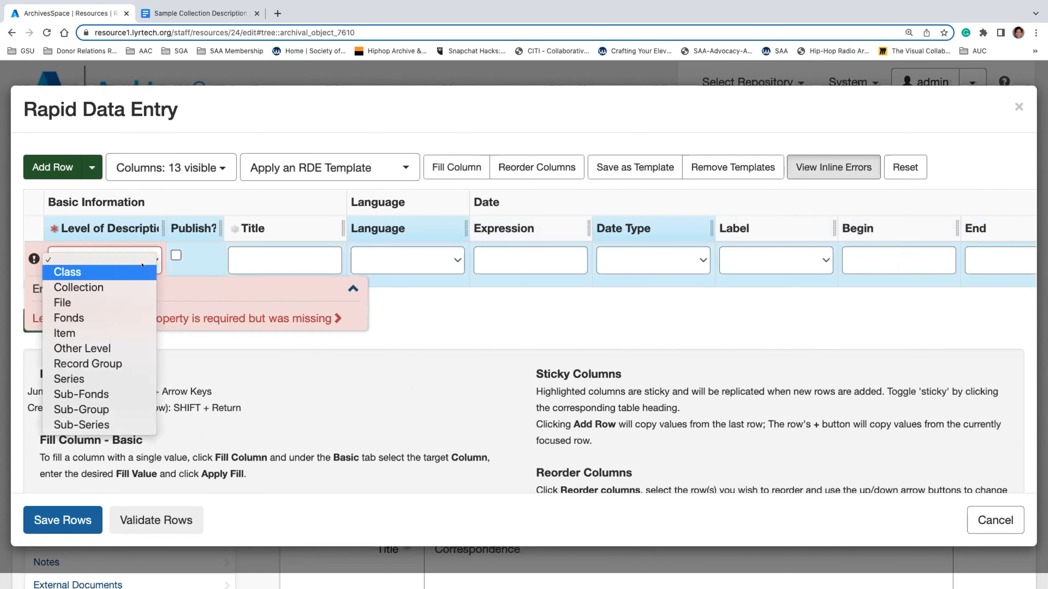
{"action": "left_click", "coordinate": [124, 301]}
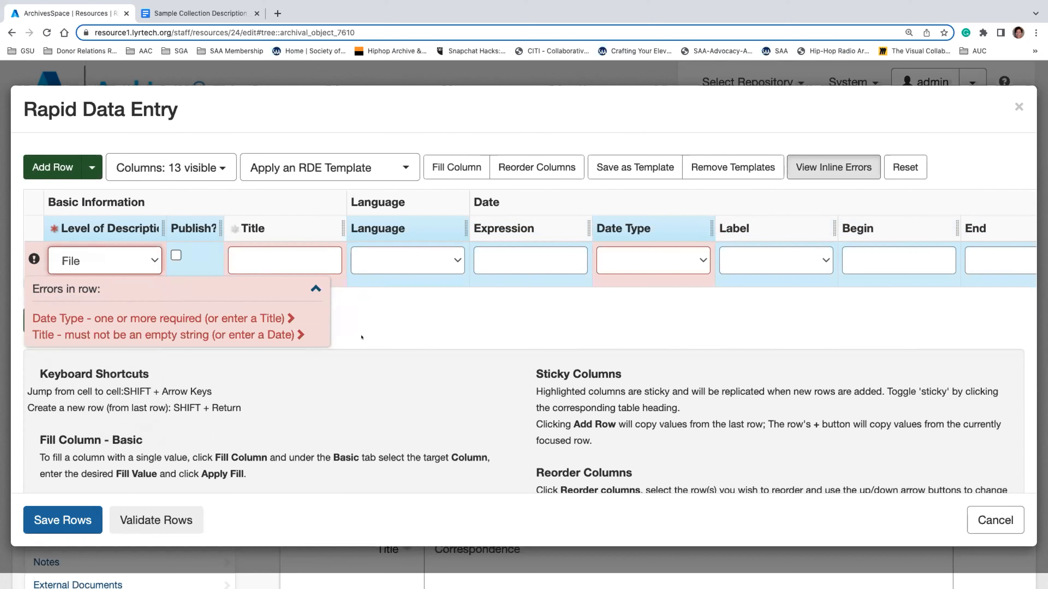
{"action": "left_click", "coordinate": [300, 250]}
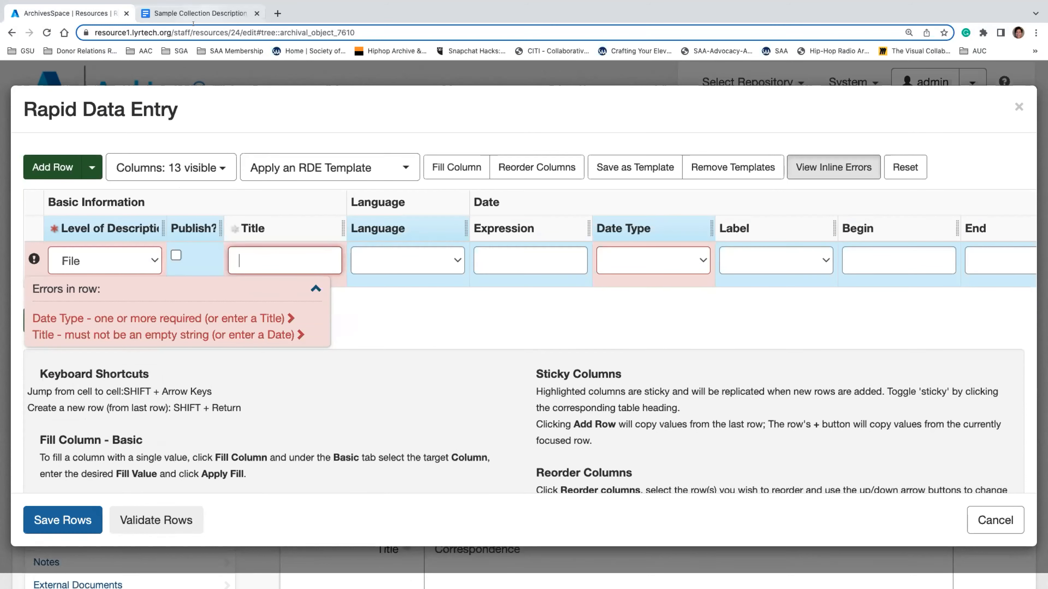
{"action": "left_click", "coordinate": [194, 13]}
{"action": "left_click_drag", "start_coordinate": [576, 317], "coordinate": [405, 317]}
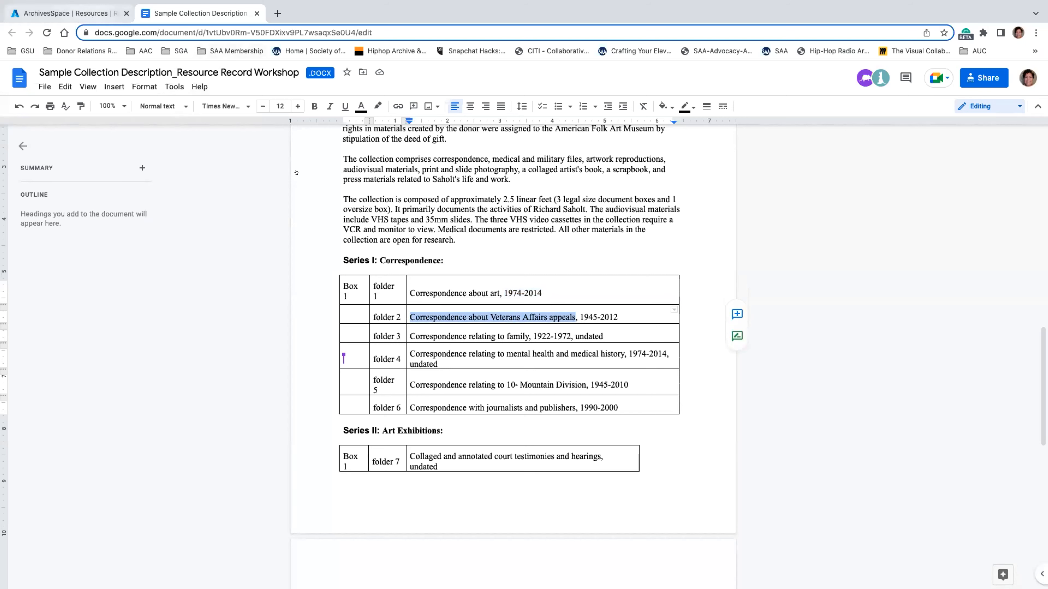
{"action": "left_click", "coordinate": [81, 11]}
{"action": "left_click", "coordinate": [274, 250]}
{"action": "key", "text": "super+v"}
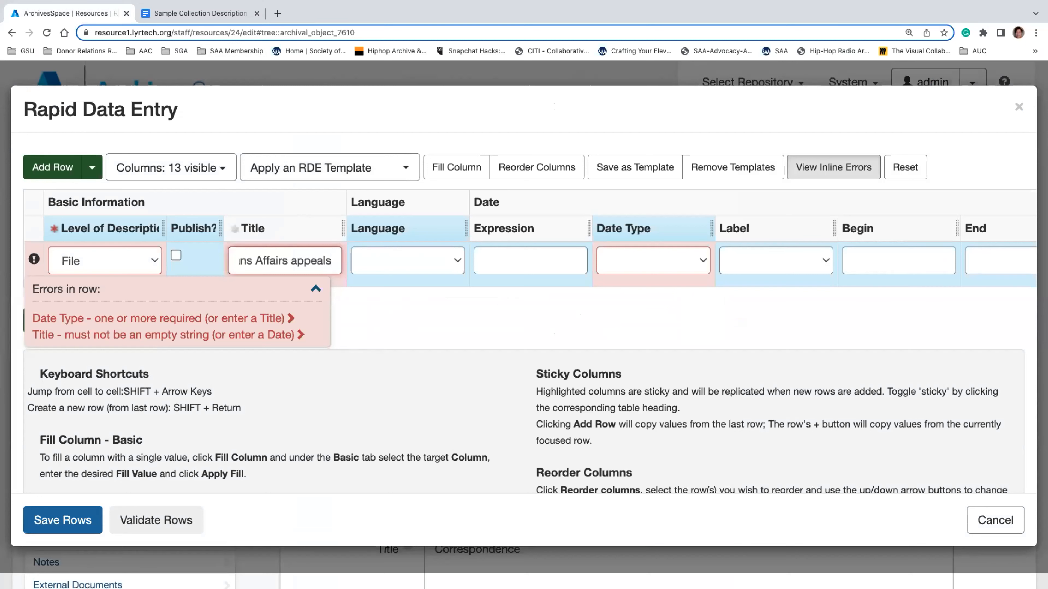
{"action": "key", "text": "super+Tab"}
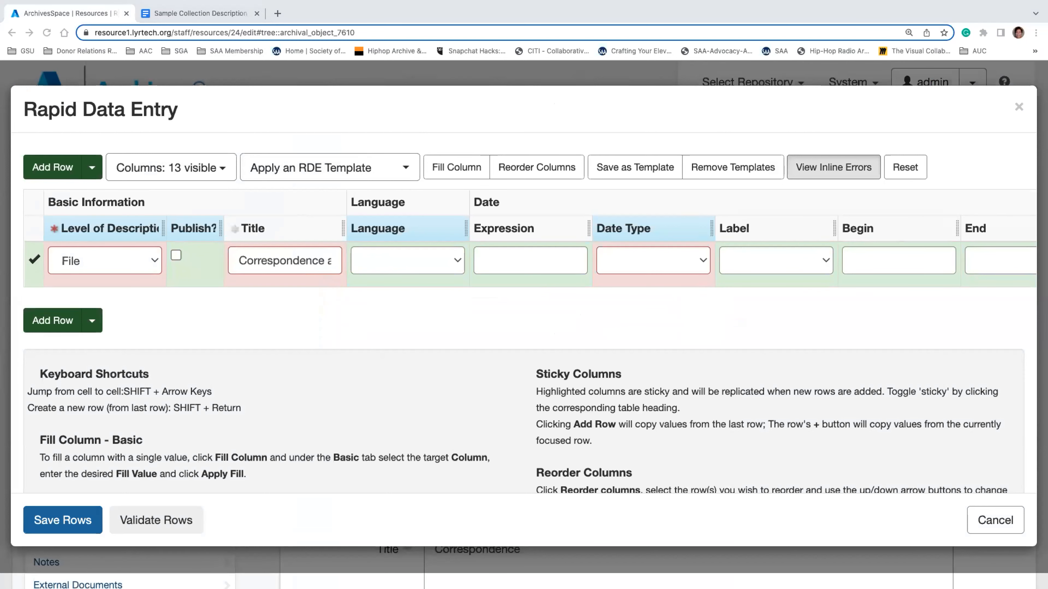
{"action": "left_click", "coordinate": [405, 259]}
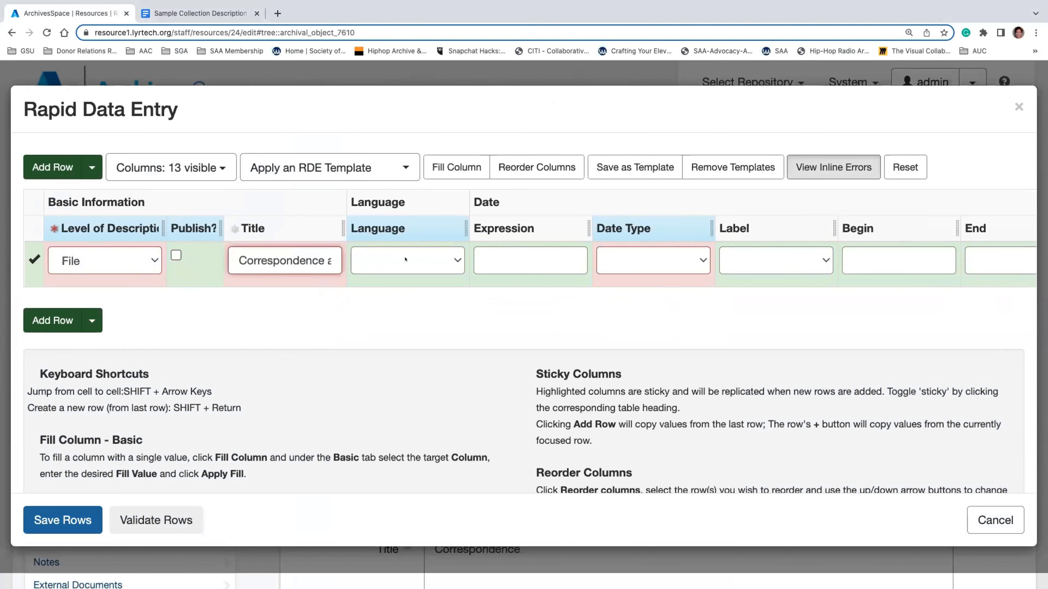
Set row 1's language to English
{"action": "left_click", "coordinate": [421, 258]}
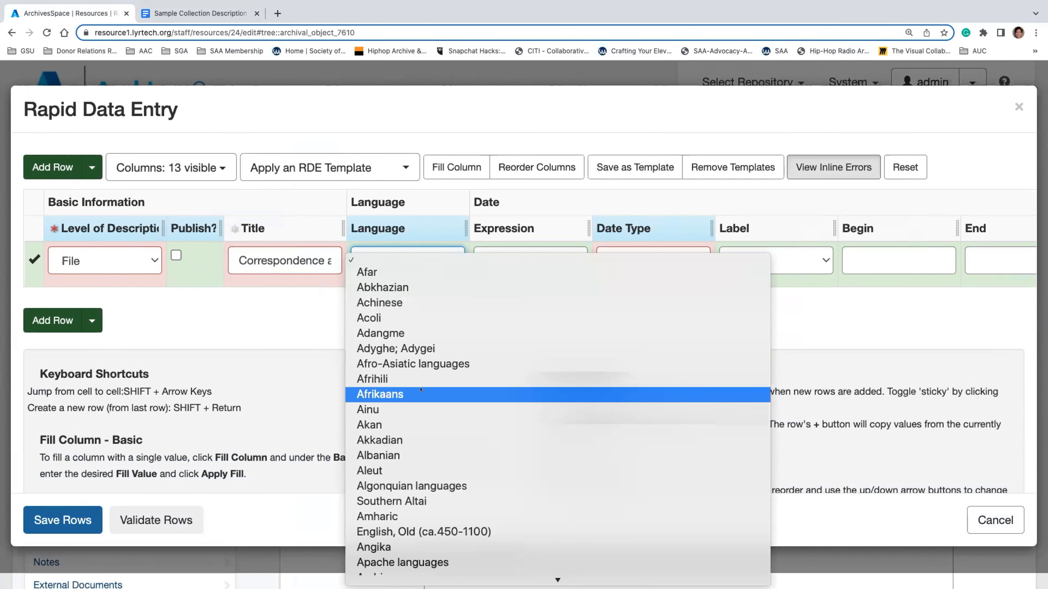
{"action": "scroll", "coordinate": [429, 474], "scroll_direction": "down", "scroll_amount": 10}
{"action": "scroll", "coordinate": [429, 457], "scroll_direction": "down", "scroll_amount": 12}
{"action": "scroll", "coordinate": [429, 458], "scroll_direction": "down", "scroll_amount": 12}
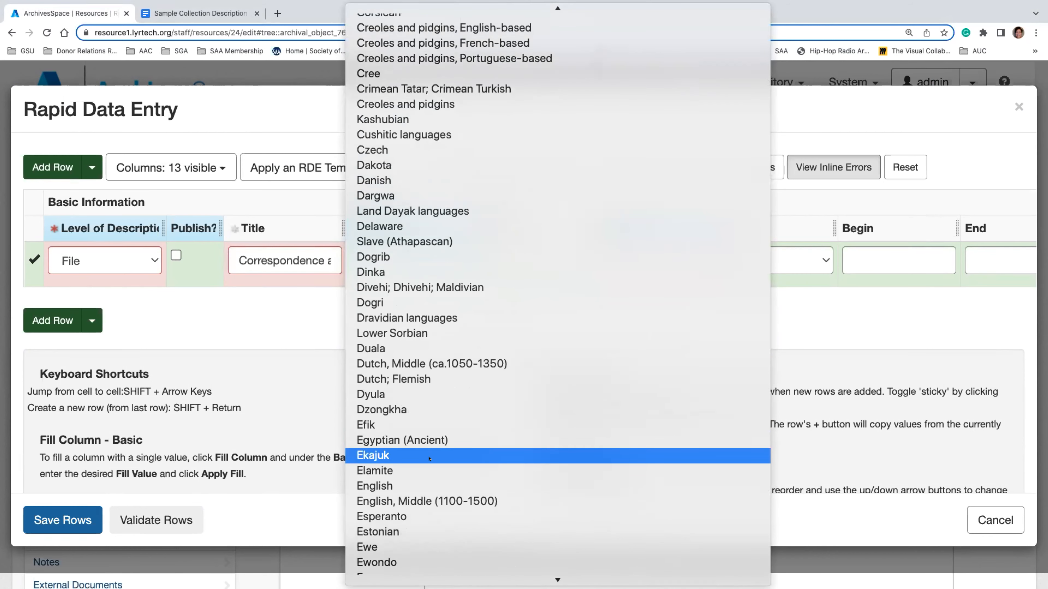
{"action": "left_click", "coordinate": [429, 486]}
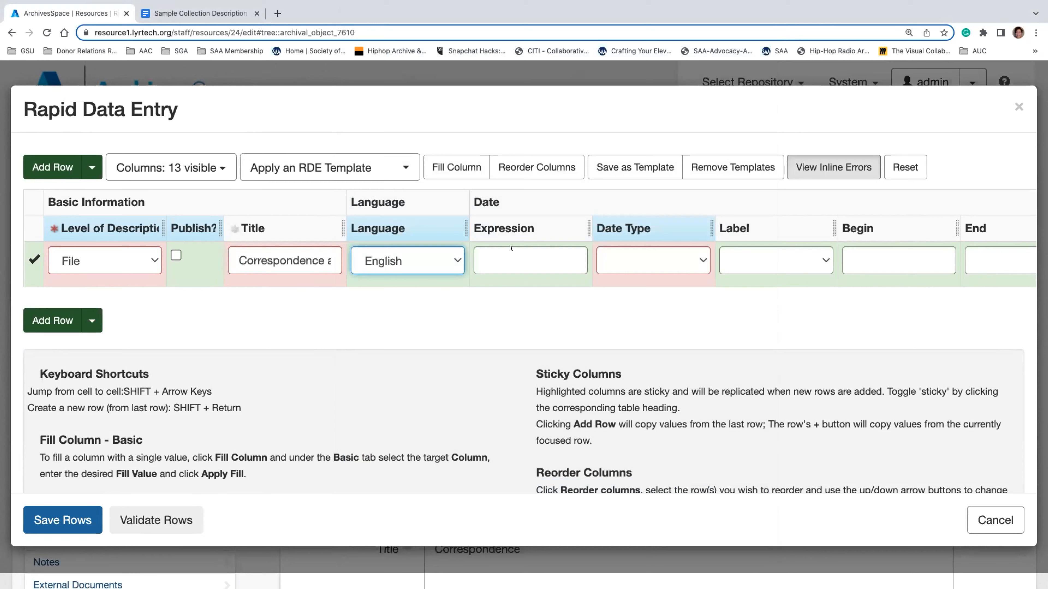
Enter the date expression 1945-2012 with date type Inclusive Dates
{"action": "left_click", "coordinate": [500, 249]}
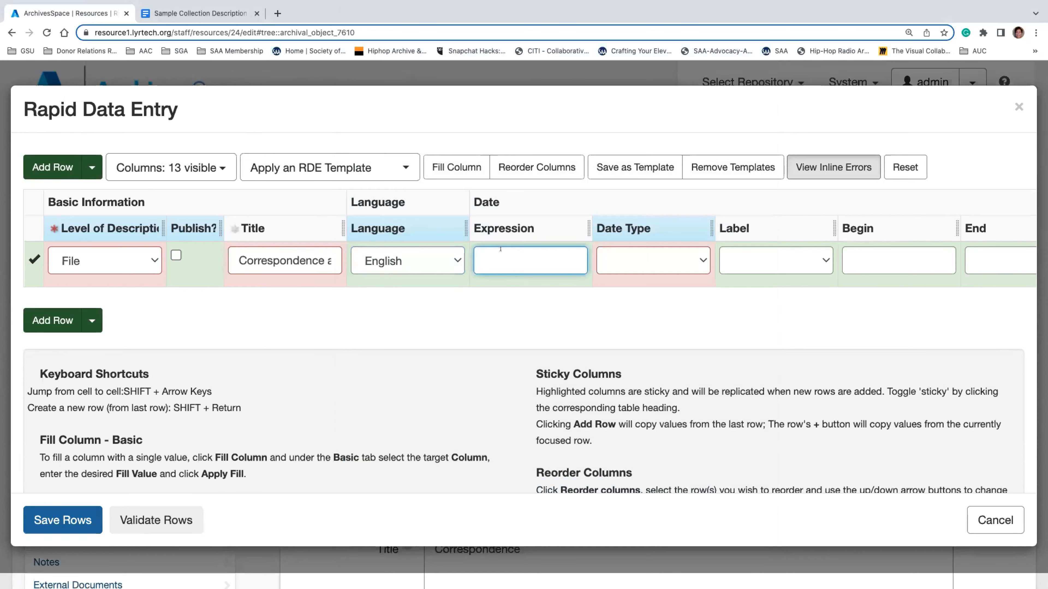
{"action": "left_click", "coordinate": [221, 14]}
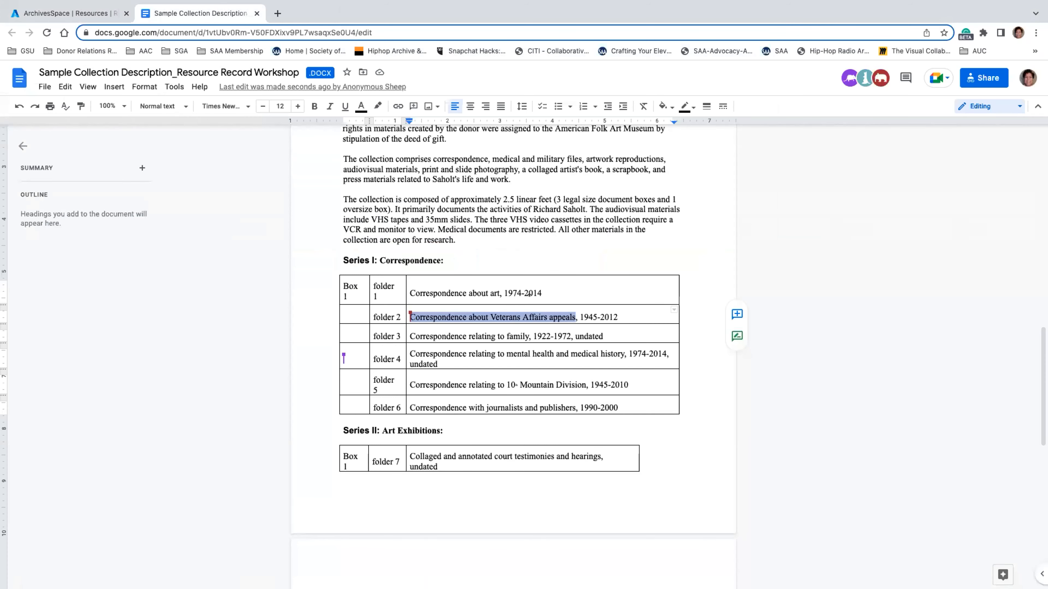
{"action": "left_click", "coordinate": [73, 5]}
{"action": "type", "text": "1945-2012"}
{"action": "key", "text": "Tab"}
{"action": "left_click", "coordinate": [672, 265]}
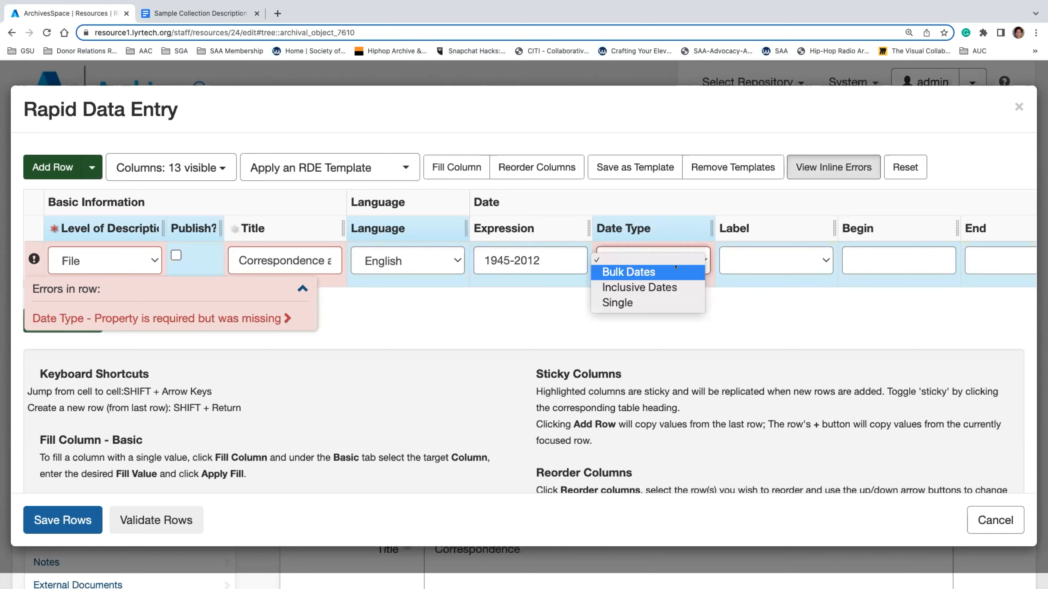
{"action": "left_click", "coordinate": [673, 289]}
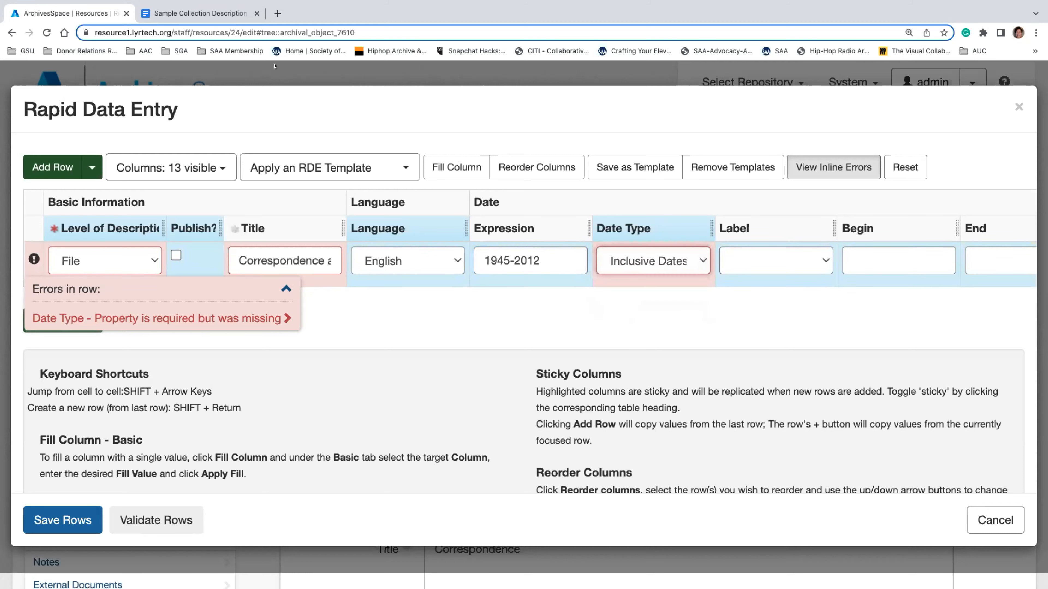
Label the dates Creation with begin 1945 and end 2012
{"action": "left_click", "coordinate": [177, 13]}
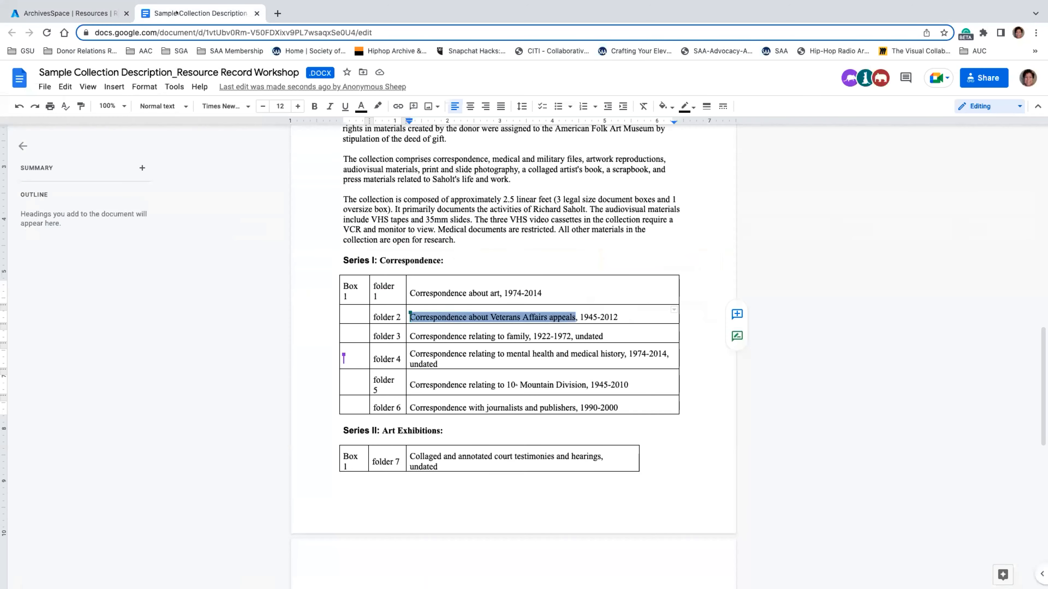
{"action": "left_click", "coordinate": [74, 13]}
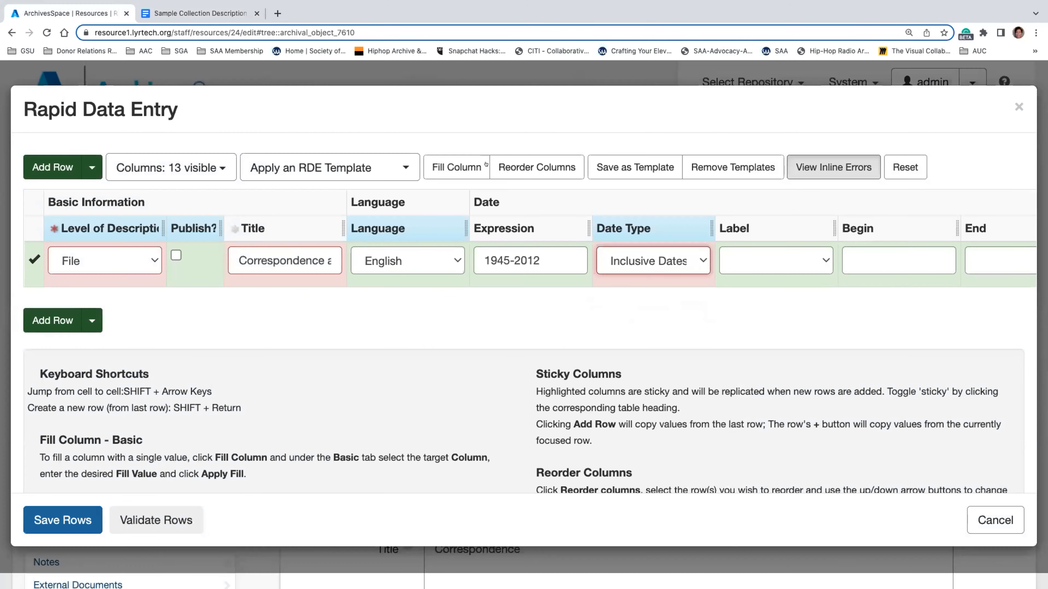
{"action": "left_click", "coordinate": [764, 265]}
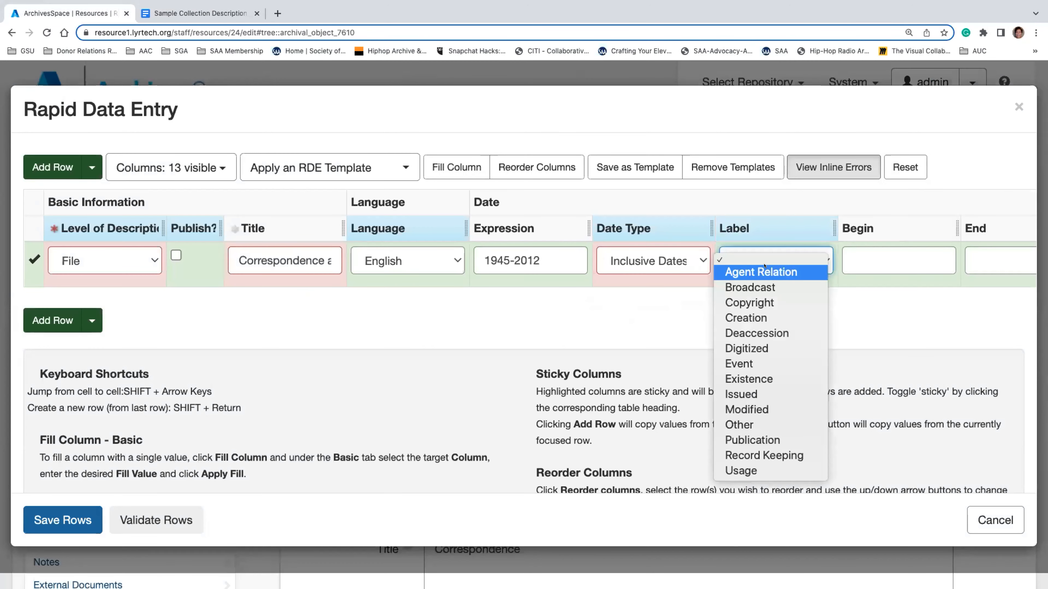
{"action": "left_click", "coordinate": [773, 310]}
{"action": "left_click", "coordinate": [876, 261]}
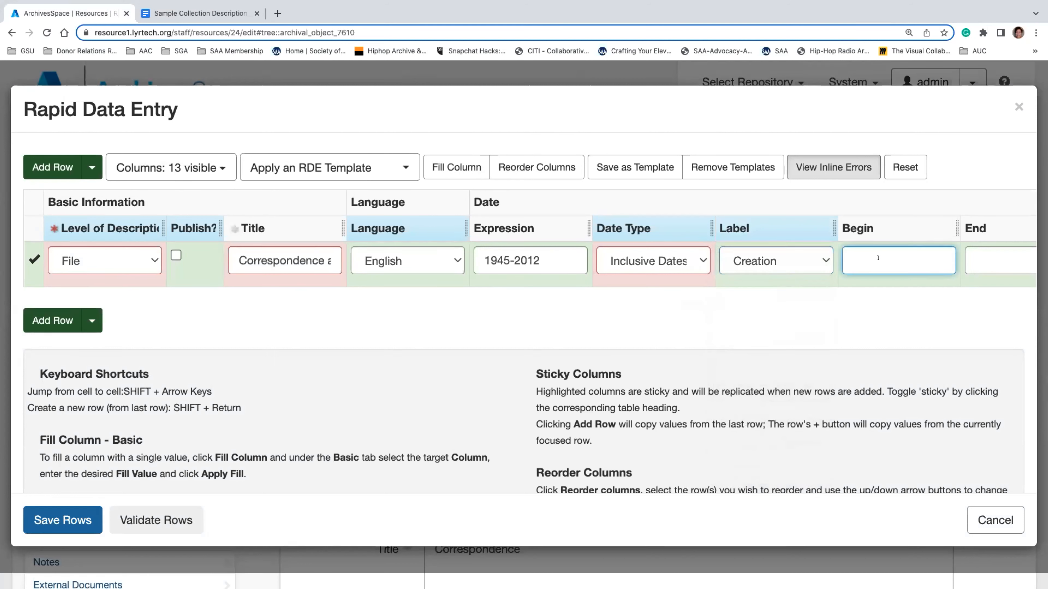
{"action": "type", "text": "19"}
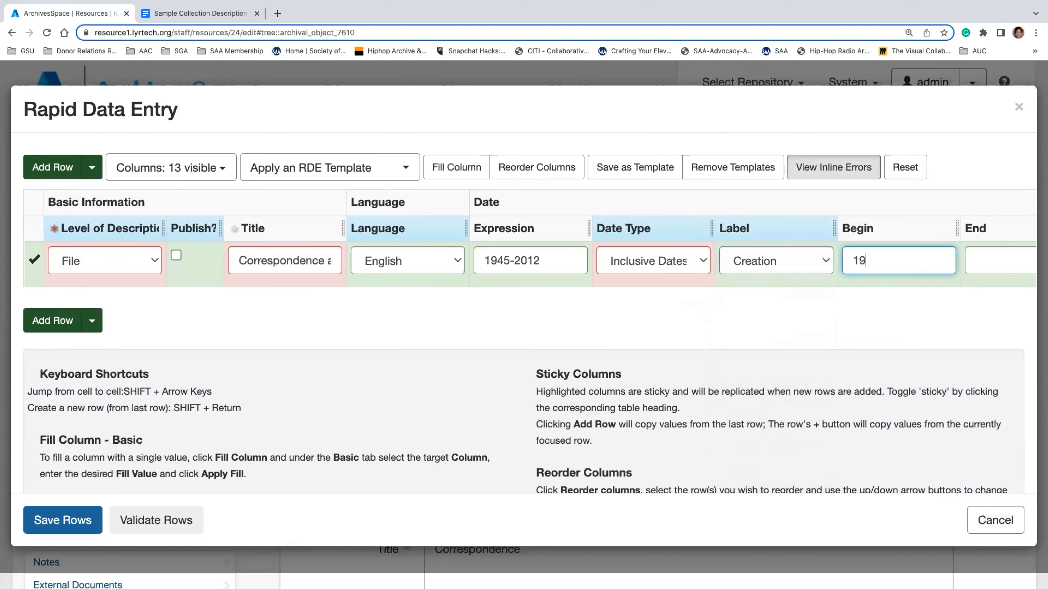
{"action": "type", "text": "45"}
{"action": "key", "text": "Tab"}
{"action": "type", "text": "2012"}
Add a Mixed Material instance in top container Box 1, Folder 2
{"action": "scroll", "coordinate": [866, 264], "scroll_direction": "right", "scroll_amount": 8}
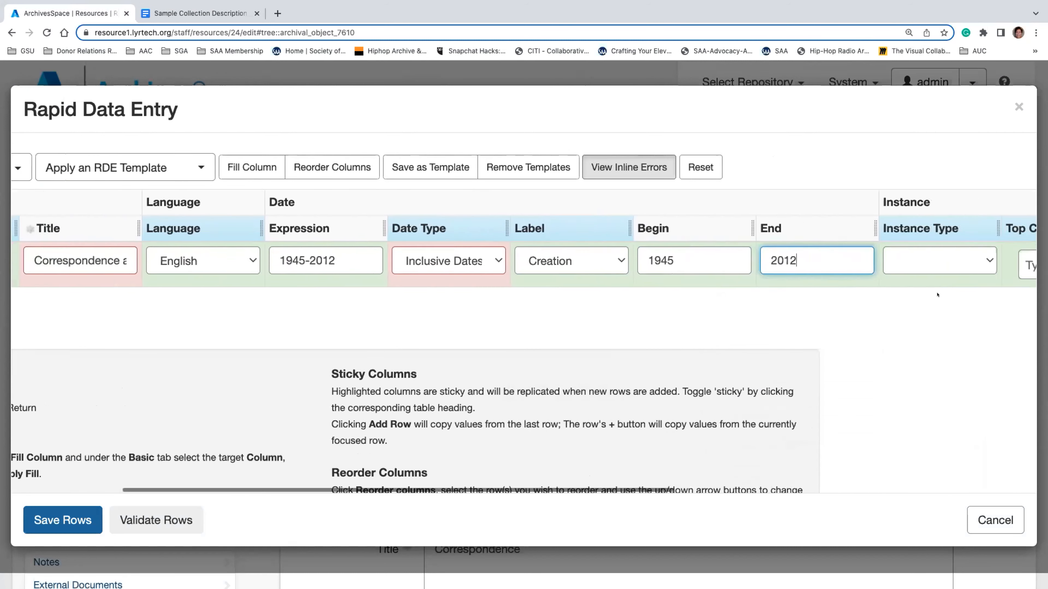
{"action": "left_click", "coordinate": [816, 264]}
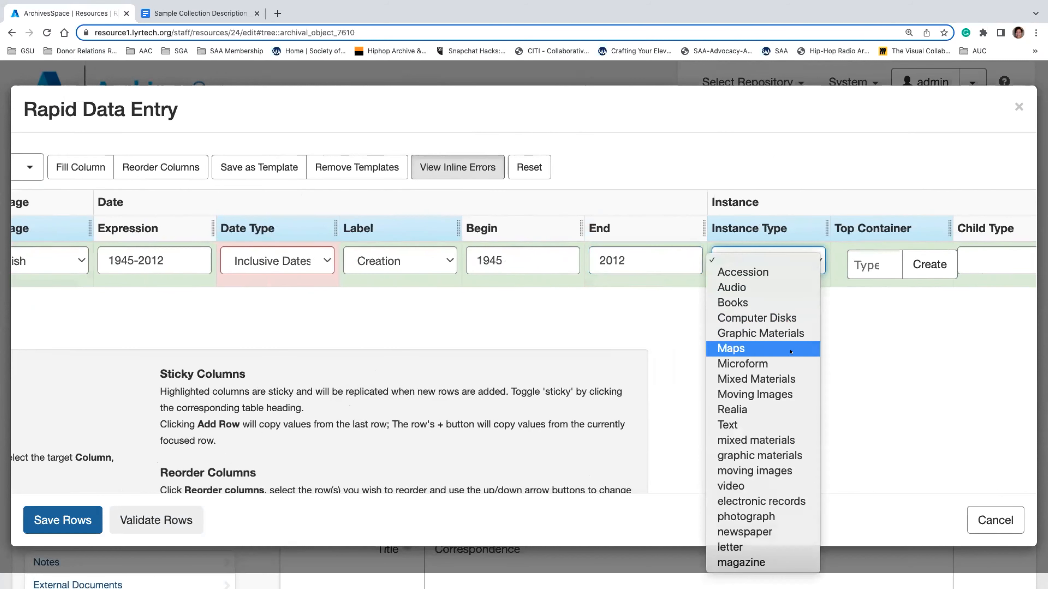
{"action": "left_click", "coordinate": [796, 374]}
{"action": "left_click", "coordinate": [861, 266]}
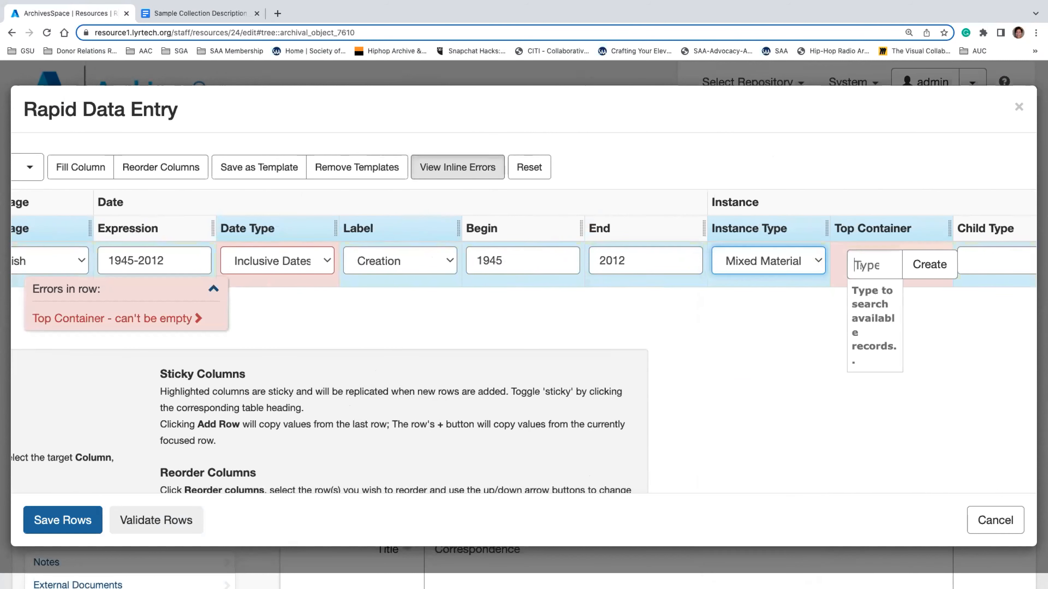
{"action": "type", "text": "1"}
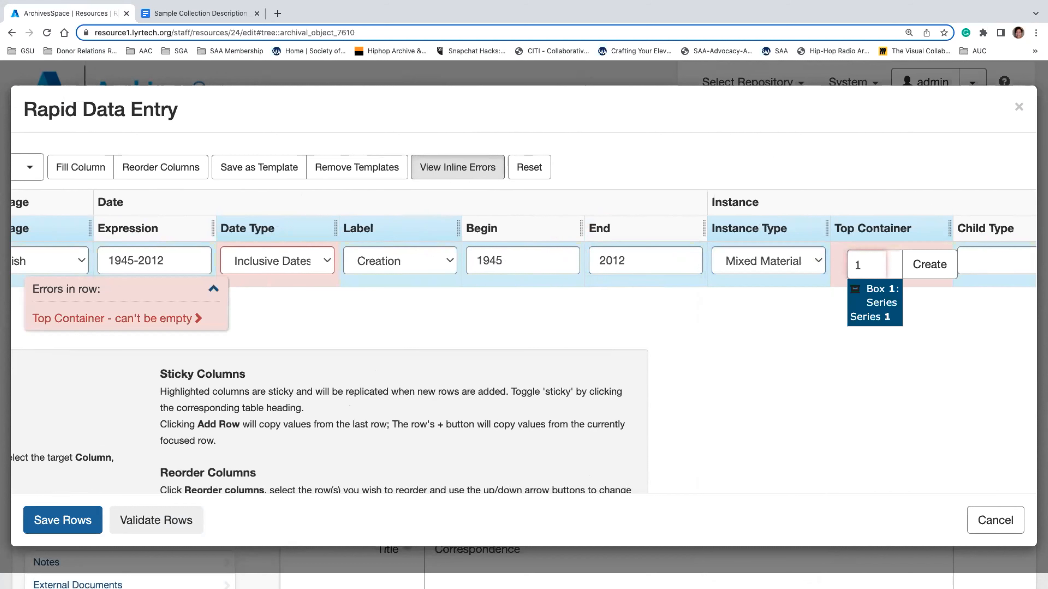
{"action": "left_click", "coordinate": [876, 302]}
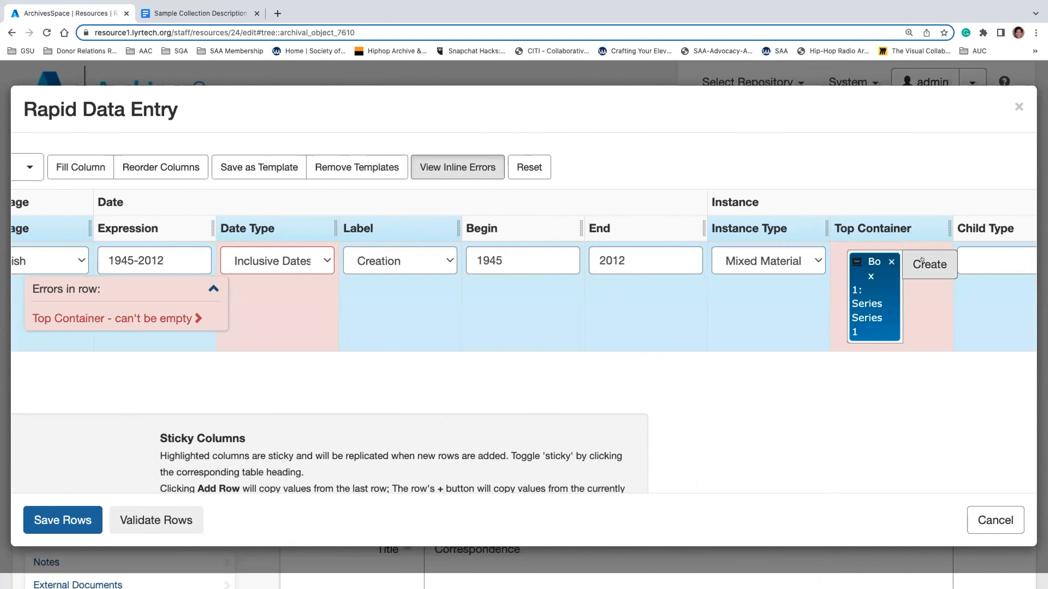
{"action": "left_click", "coordinate": [996, 262]}
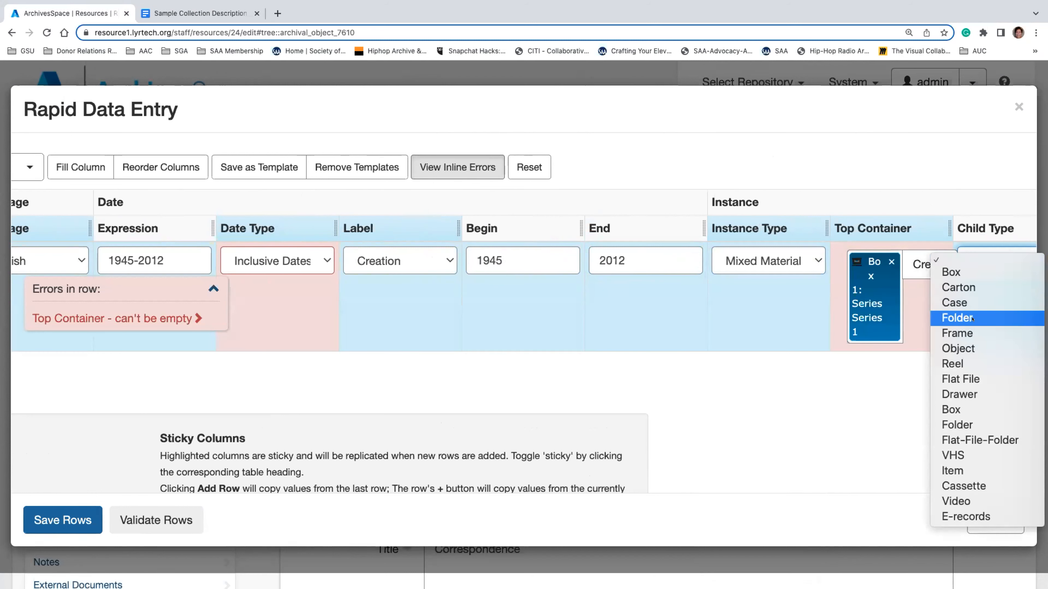
{"action": "left_click", "coordinate": [958, 319]}
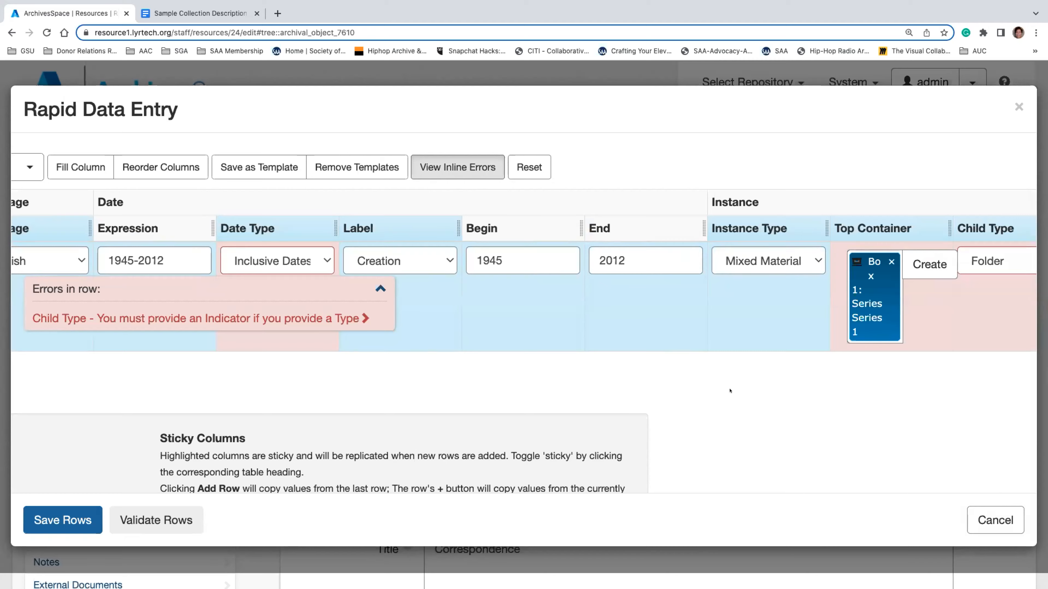
{"action": "scroll", "coordinate": [732, 393], "scroll_direction": "right", "scroll_amount": 10}
{"action": "left_click", "coordinate": [751, 266]}
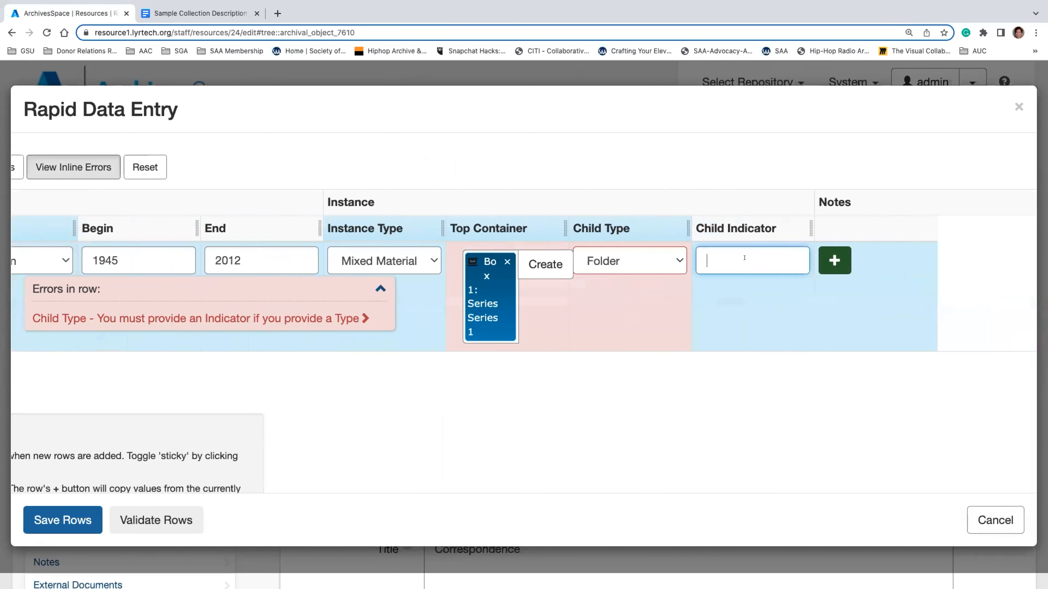
{"action": "type", "text": "2"}
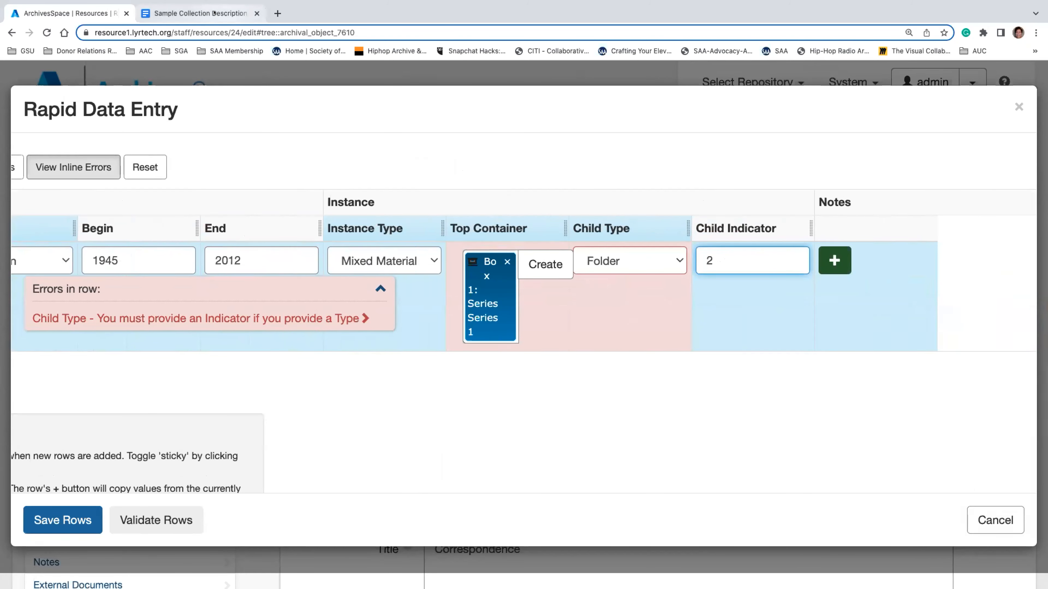
{"action": "left_click", "coordinate": [239, 15]}
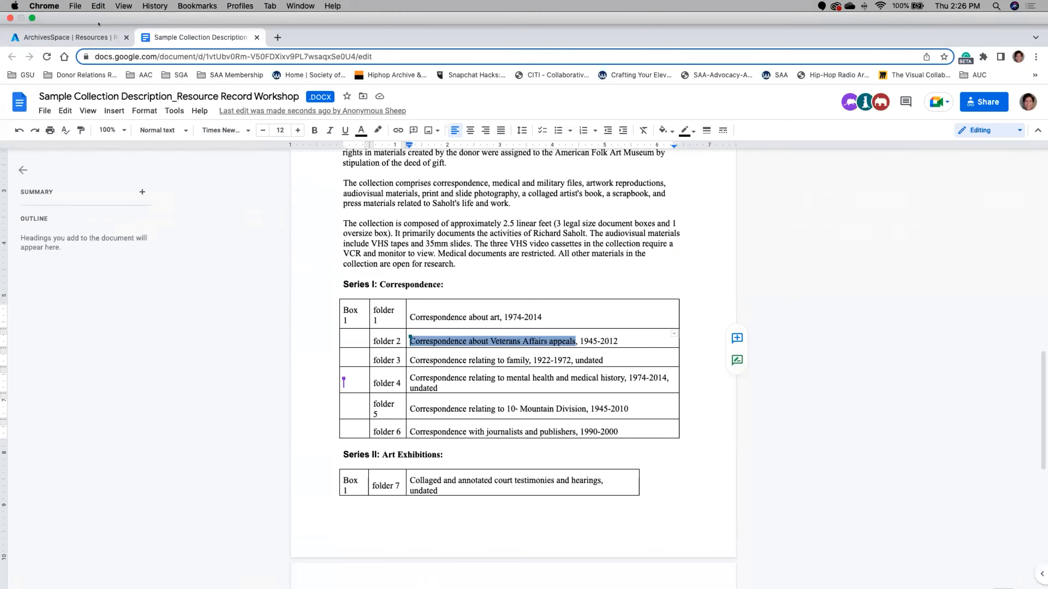
Add 5 new rows prefilled with File, English, Inclusive Dates and Creation
{"action": "right_click", "coordinate": [101, 16]}
{"action": "left_click", "coordinate": [64, 33]}
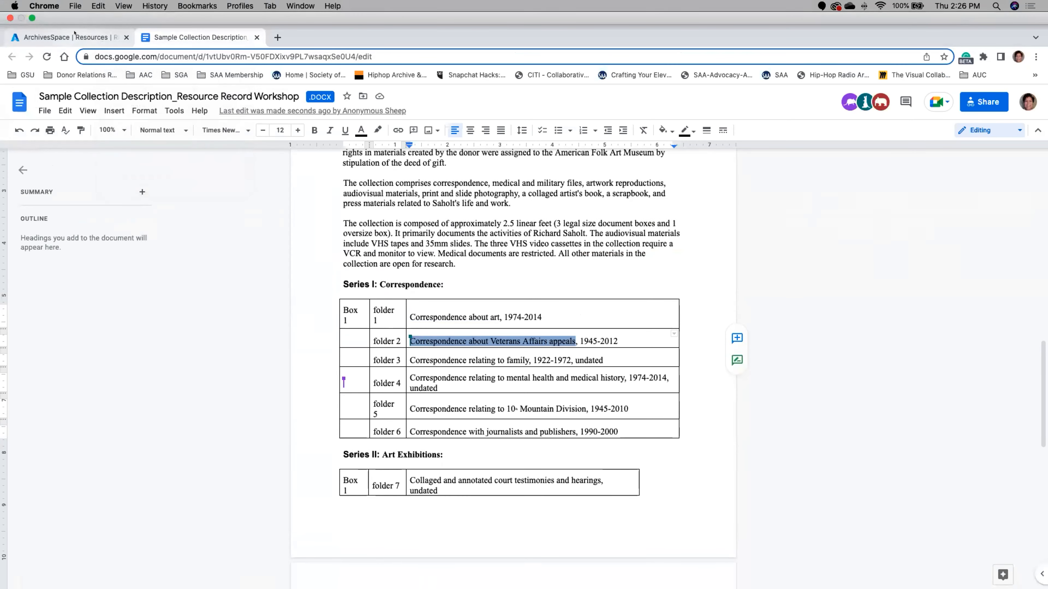
{"action": "left_click", "coordinate": [81, 37]}
{"action": "scroll", "coordinate": [229, 405], "scroll_direction": "left", "scroll_amount": 10}
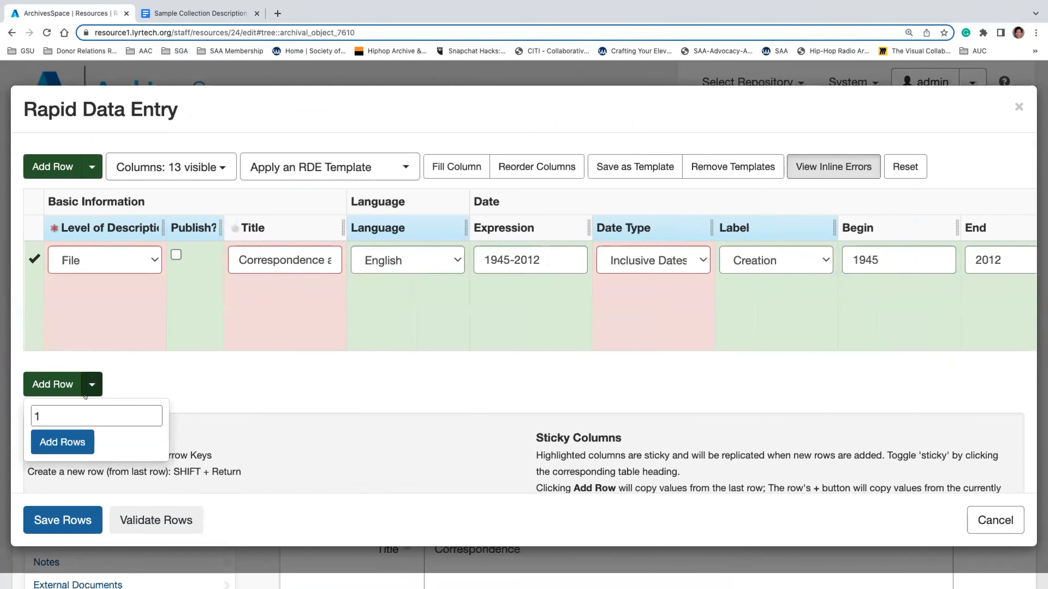
{"action": "left_click", "coordinate": [80, 409]}
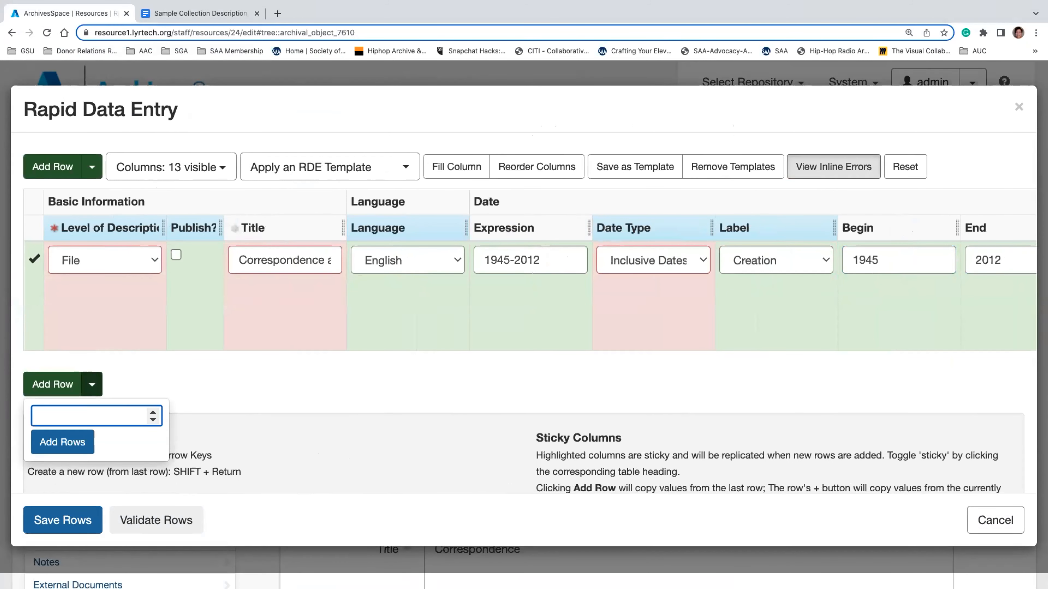
{"action": "type", "text": "5"}
{"action": "left_click", "coordinate": [152, 411]}
{"action": "left_click", "coordinate": [152, 420]}
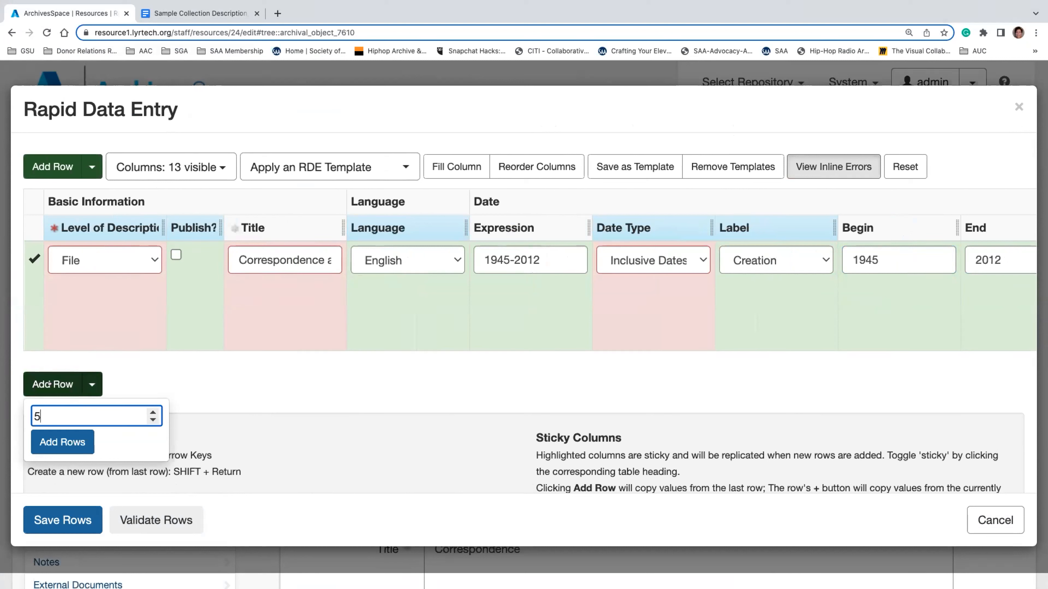
{"action": "left_click", "coordinate": [48, 442]}
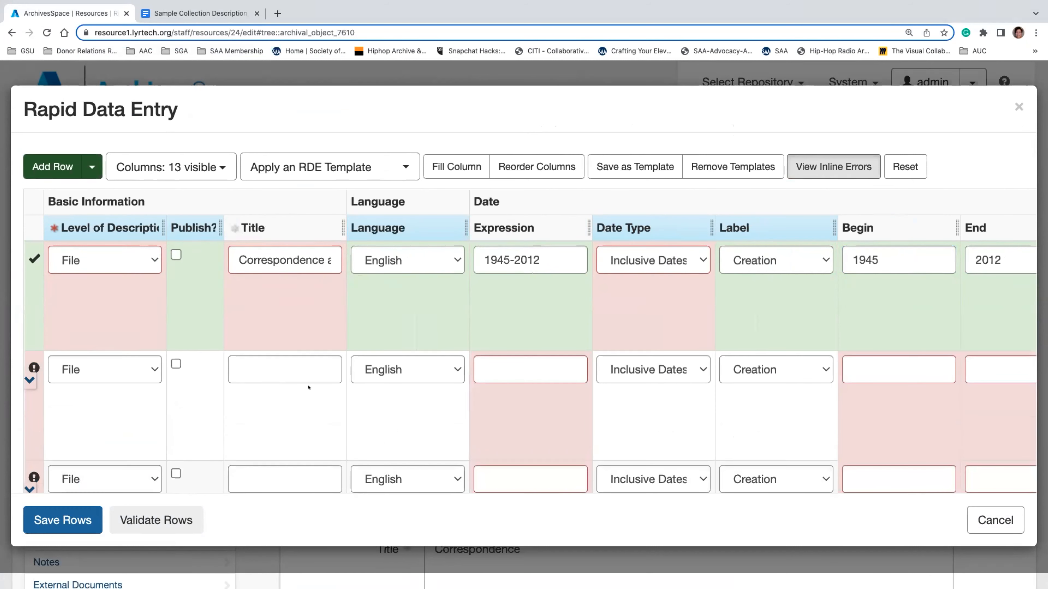
{"action": "scroll", "coordinate": [308, 388], "scroll_direction": "down", "scroll_amount": 1}
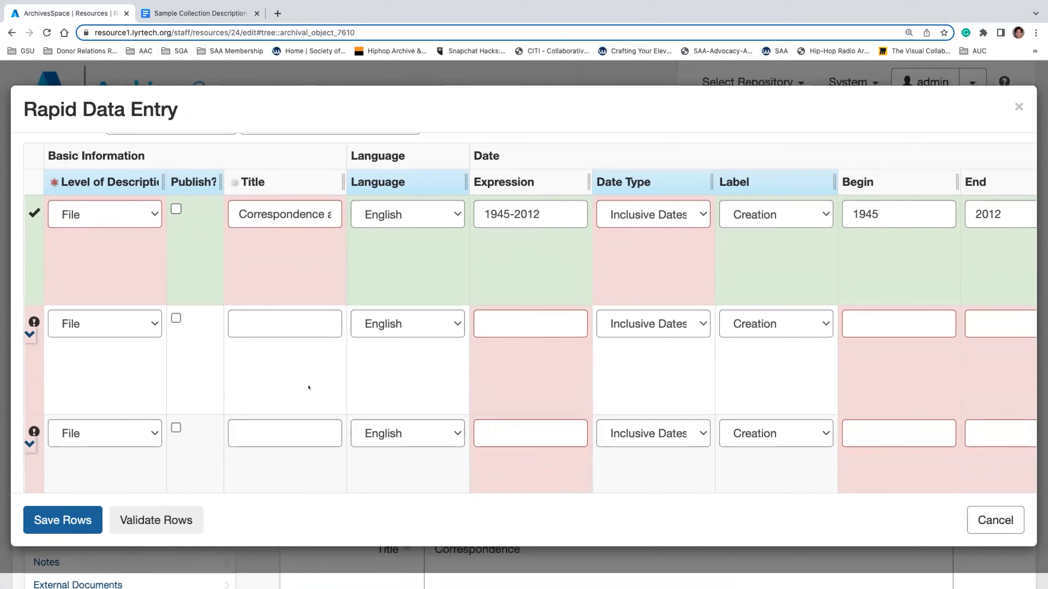
{"action": "scroll", "coordinate": [308, 387], "scroll_direction": "down", "scroll_amount": 2}
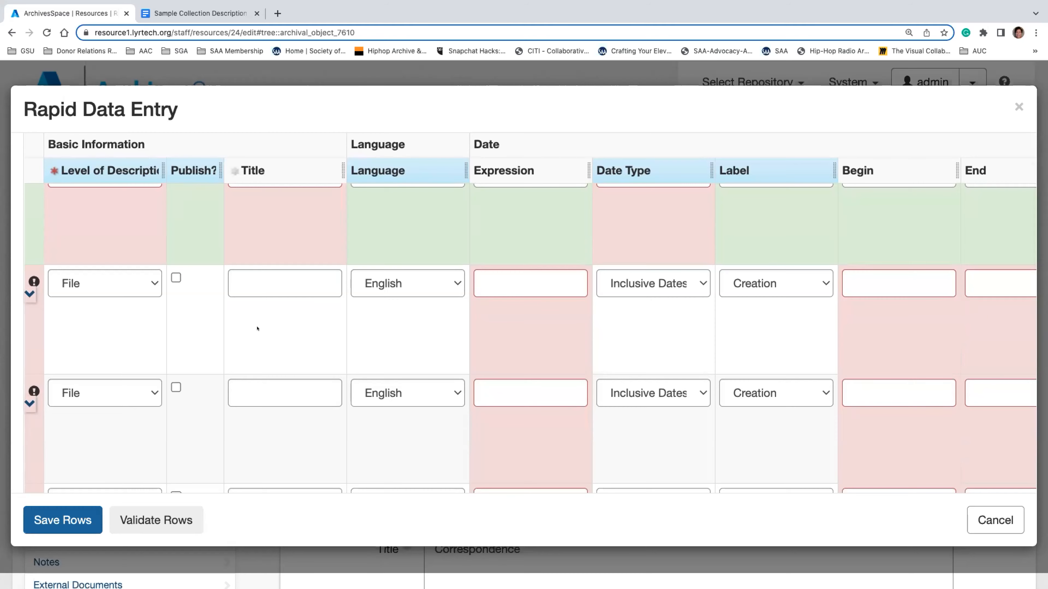
{"action": "scroll", "coordinate": [257, 328], "scroll_direction": "up", "scroll_amount": 2}
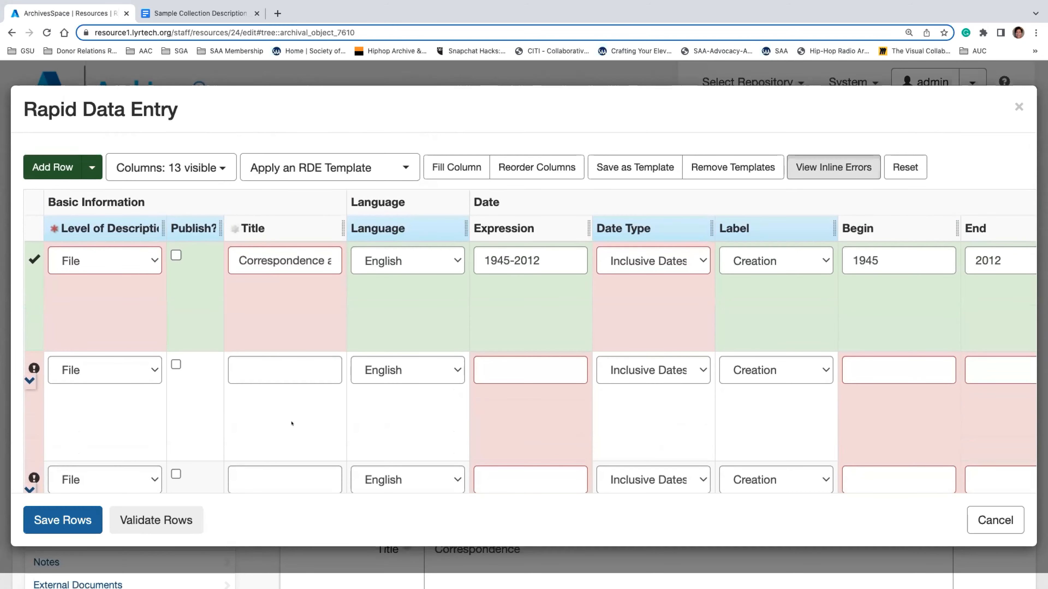
{"action": "scroll", "coordinate": [291, 423], "scroll_direction": "down", "scroll_amount": 1}
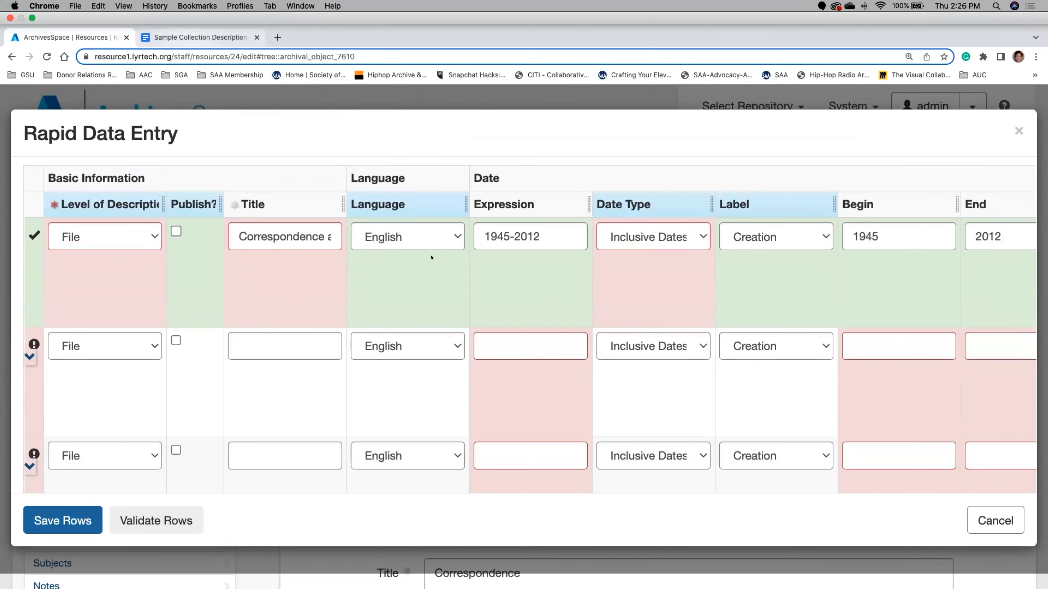
Paste the folder 3 family correspondence title into row two
{"action": "left_click", "coordinate": [198, 37]}
{"action": "left_click_drag", "start_coordinate": [527, 337], "coordinate": [407, 327]}
{"action": "key", "text": "ctrl+c"}
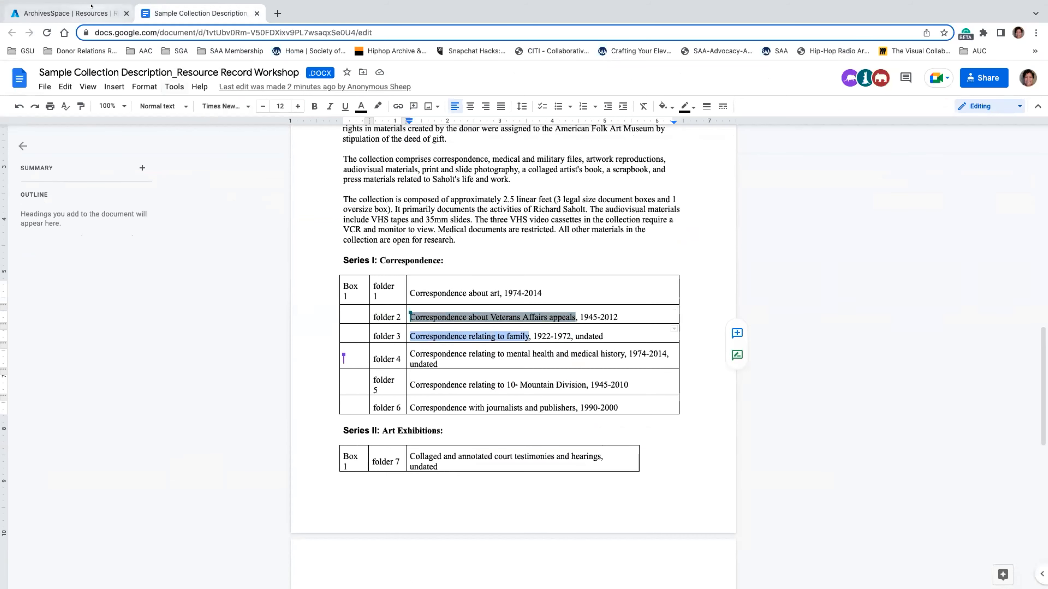
{"action": "left_click", "coordinate": [101, 4]}
{"action": "left_click", "coordinate": [298, 312]}
{"action": "key", "text": "ctrl+v"}
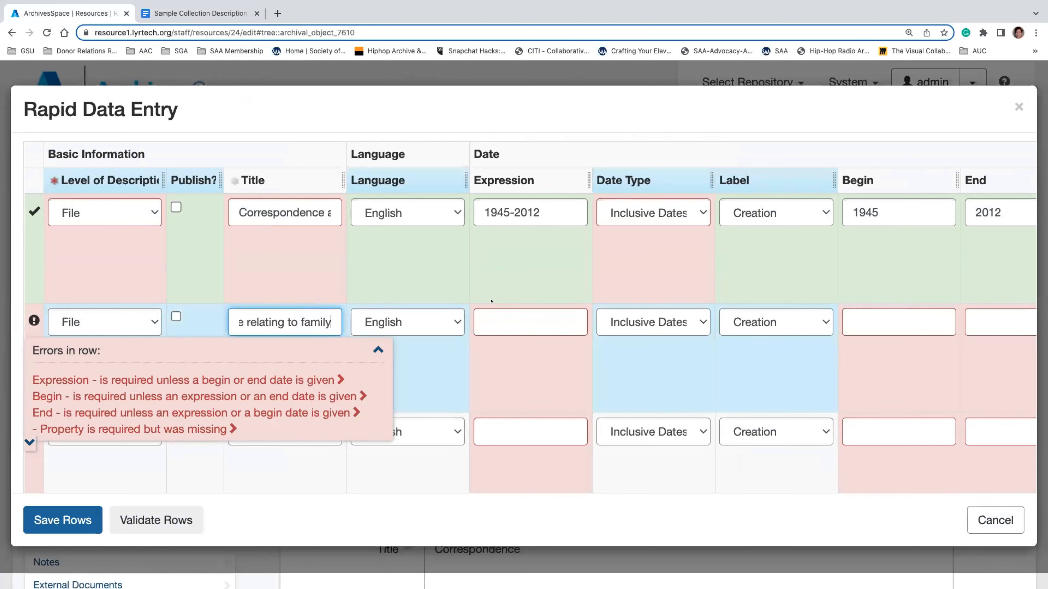
Give row two the dates '1922-1972, undated', begin 1922 and end 1972
{"action": "left_click", "coordinate": [482, 321]}
{"action": "left_click", "coordinate": [187, 13]}
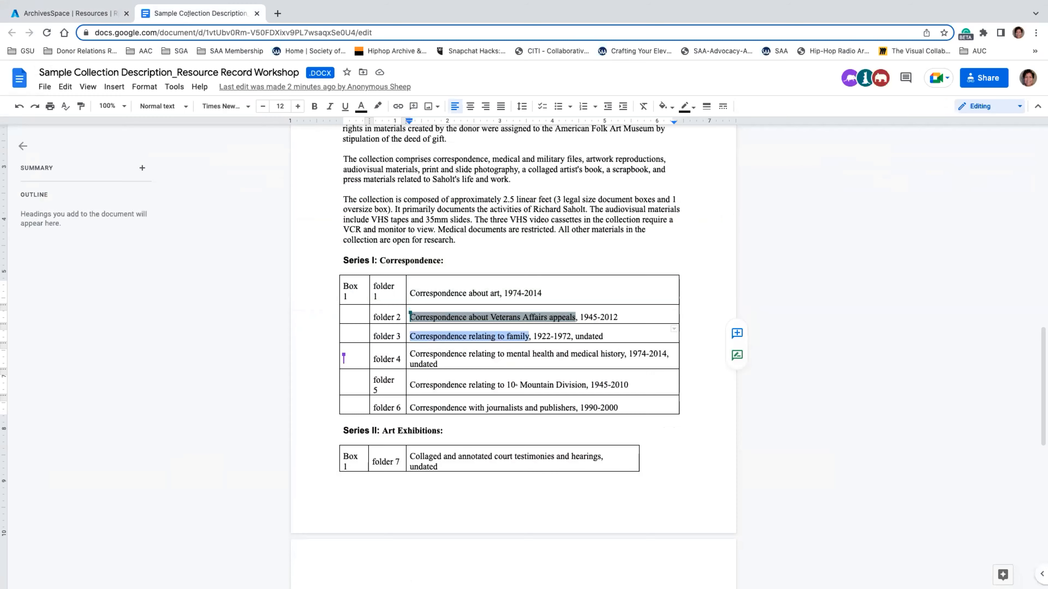
{"action": "left_click_drag", "start_coordinate": [602, 336], "coordinate": [532, 335]}
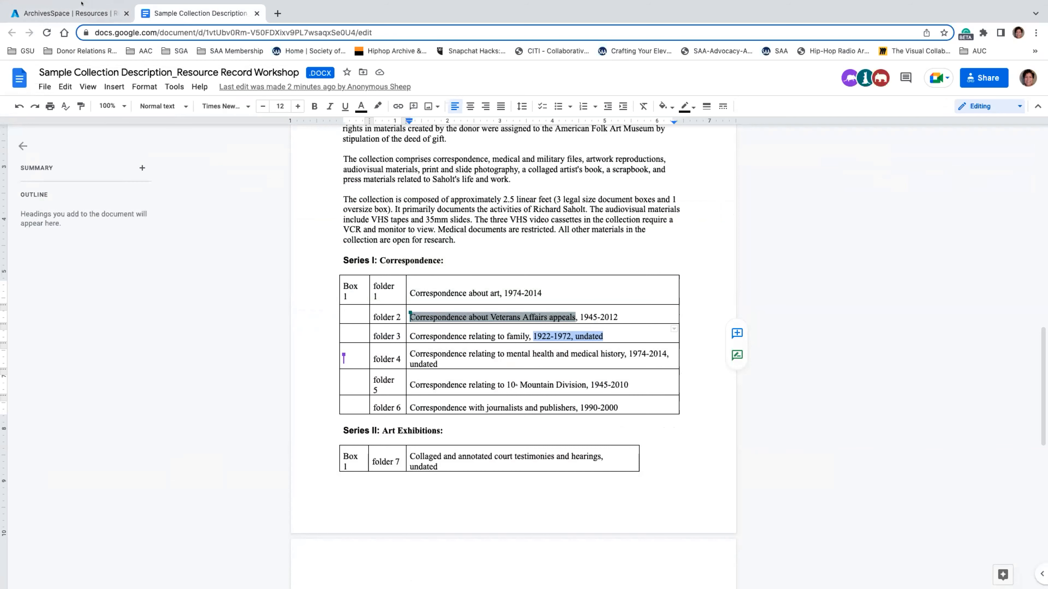
{"action": "left_click", "coordinate": [79, 12]}
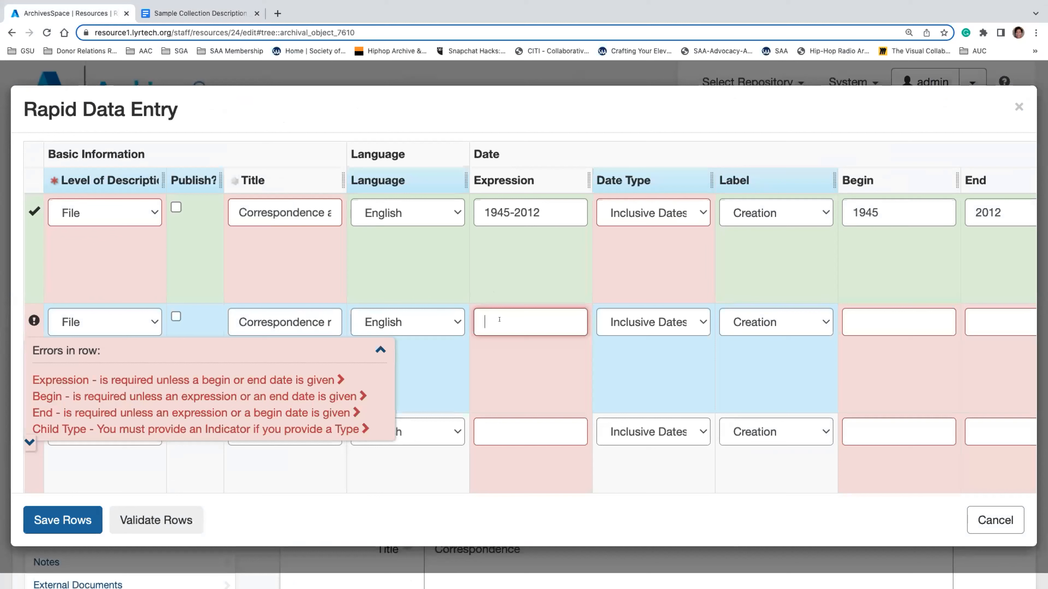
{"action": "key", "text": "super+v"}
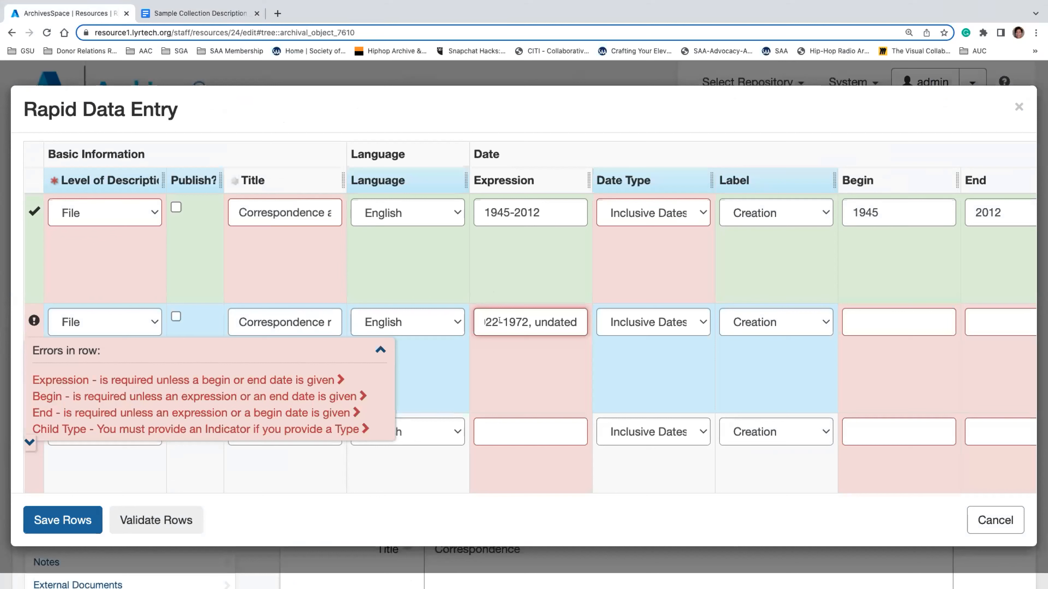
{"action": "key", "text": "Tab"}
{"action": "key", "text": "Tab"}
{"action": "key", "text": "Tab"}
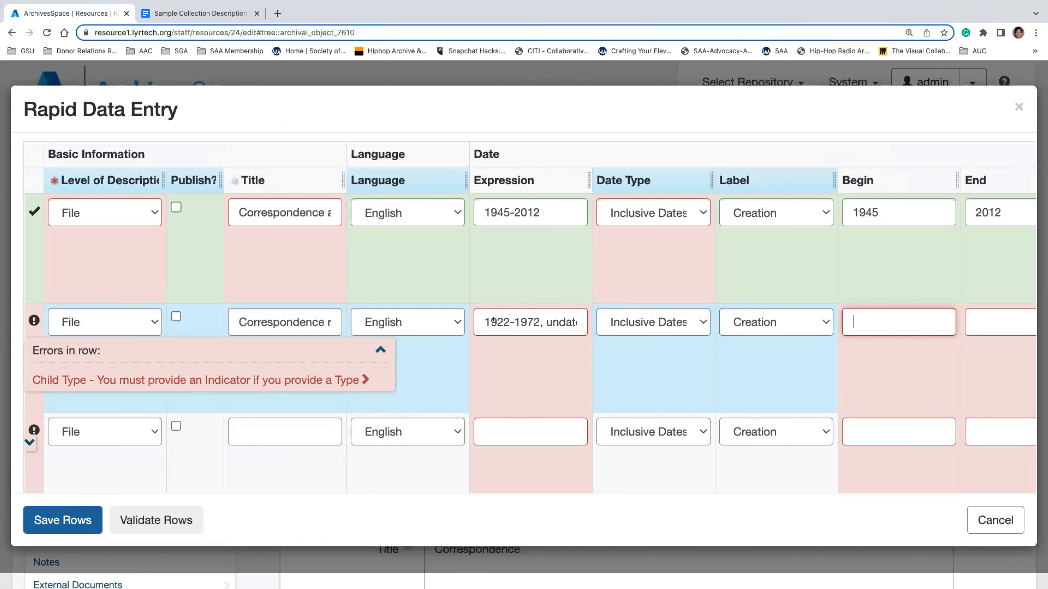
{"action": "type", "text": "1922"}
{"action": "key", "text": "Tab"}
{"action": "type", "text": "1972"}
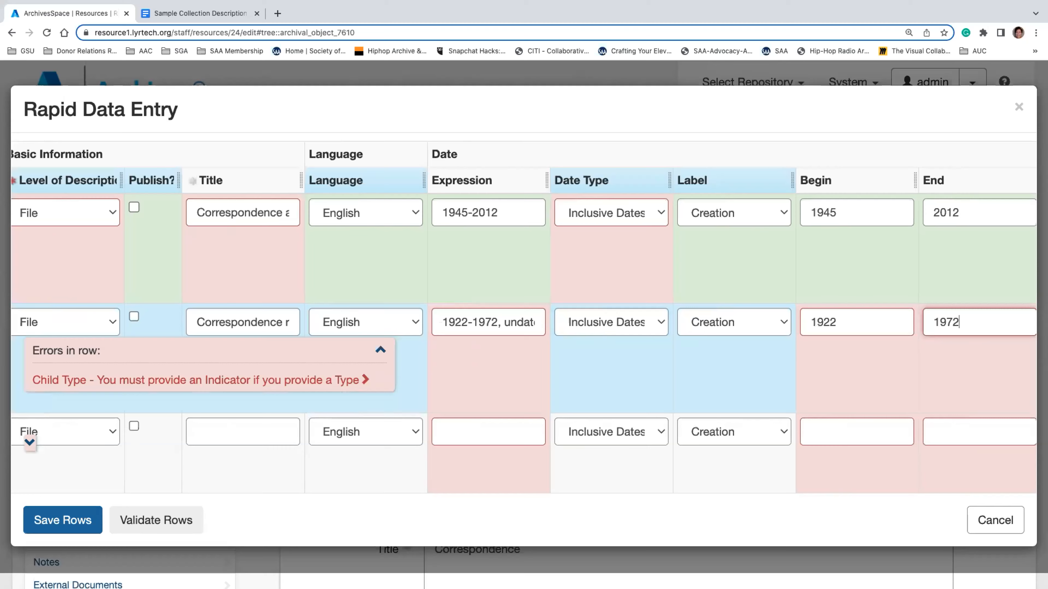
{"action": "key", "text": "Tab"}
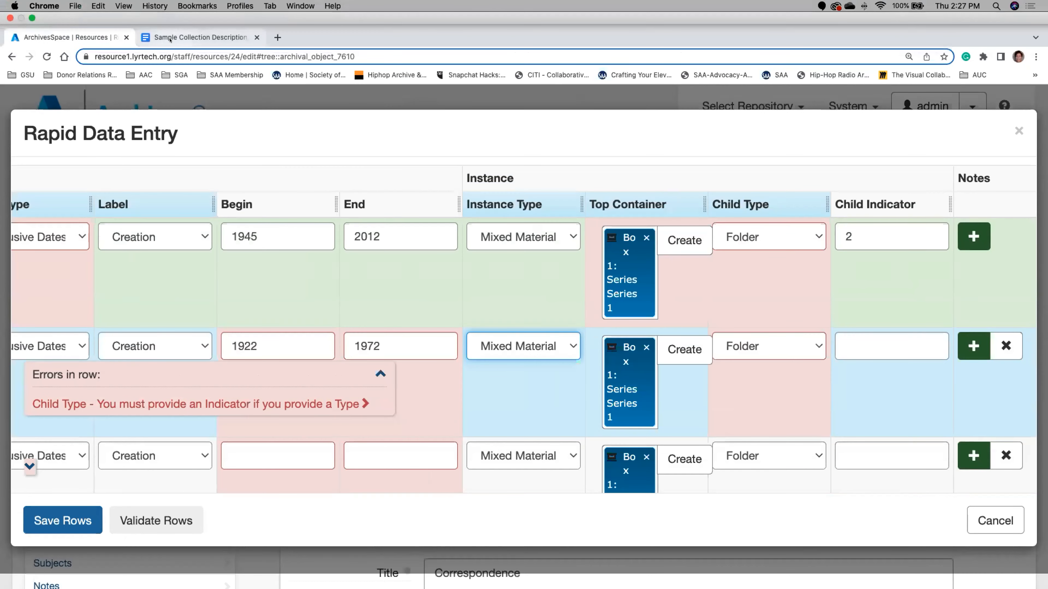
Set row two's folder child indicator to 3
{"action": "left_click", "coordinate": [169, 40]}
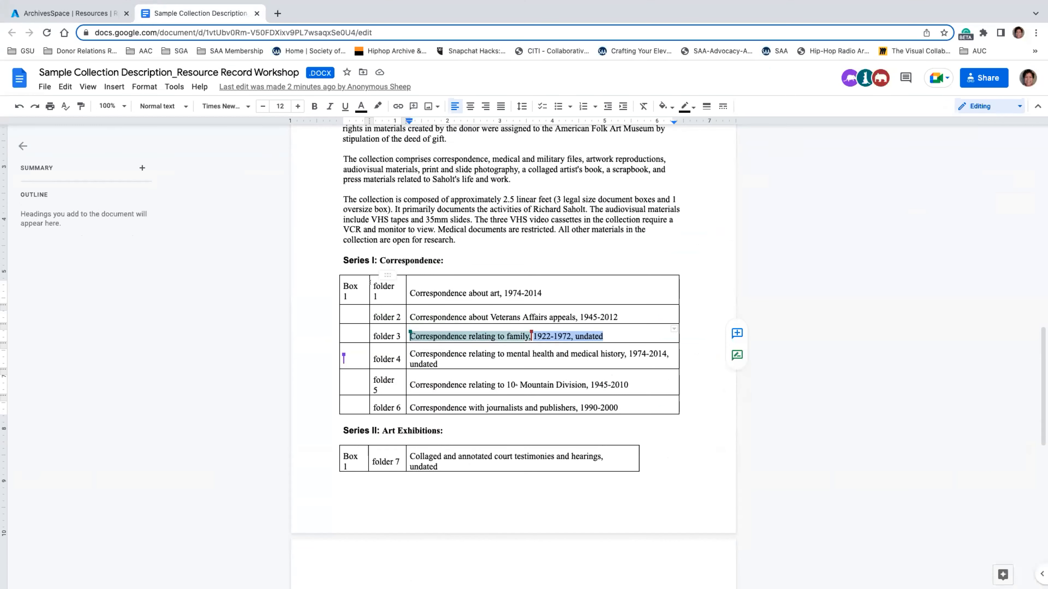
{"action": "left_click", "coordinate": [71, 33]}
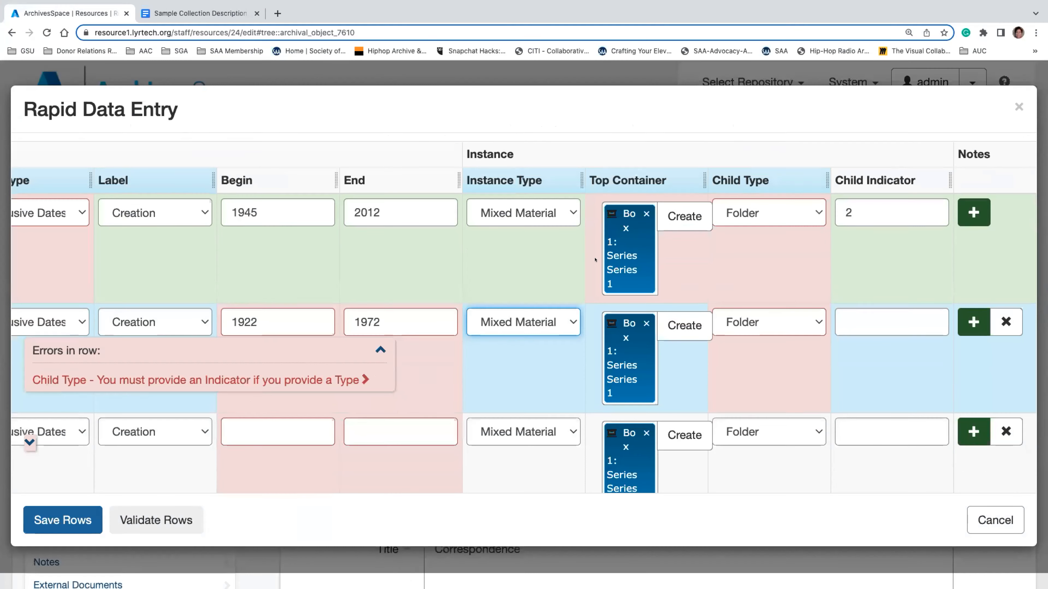
{"action": "left_click", "coordinate": [860, 318]}
{"action": "type", "text": "3"}
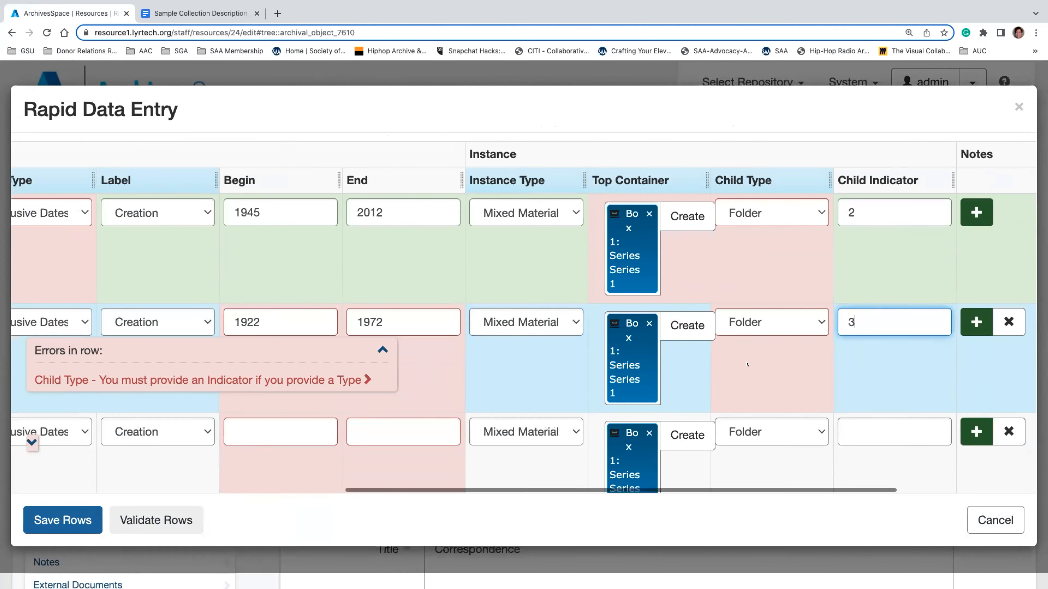
{"action": "scroll", "coordinate": [746, 364], "scroll_direction": "left", "scroll_amount": 10}
{"action": "scroll", "coordinate": [746, 364], "scroll_direction": "left", "scroll_amount": 3}
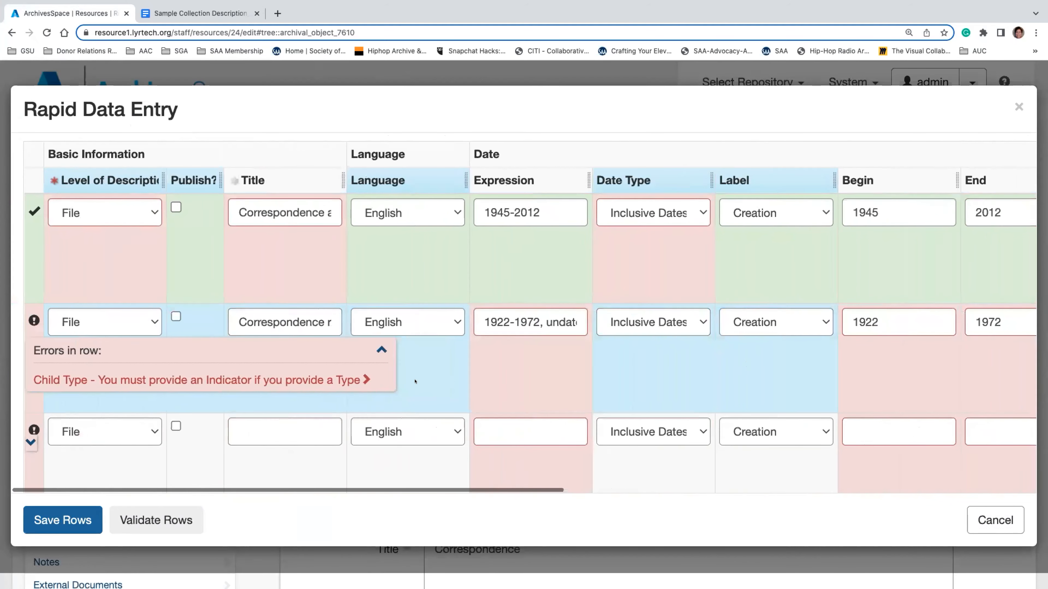
{"action": "scroll", "coordinate": [415, 381], "scroll_direction": "down", "scroll_amount": 3}
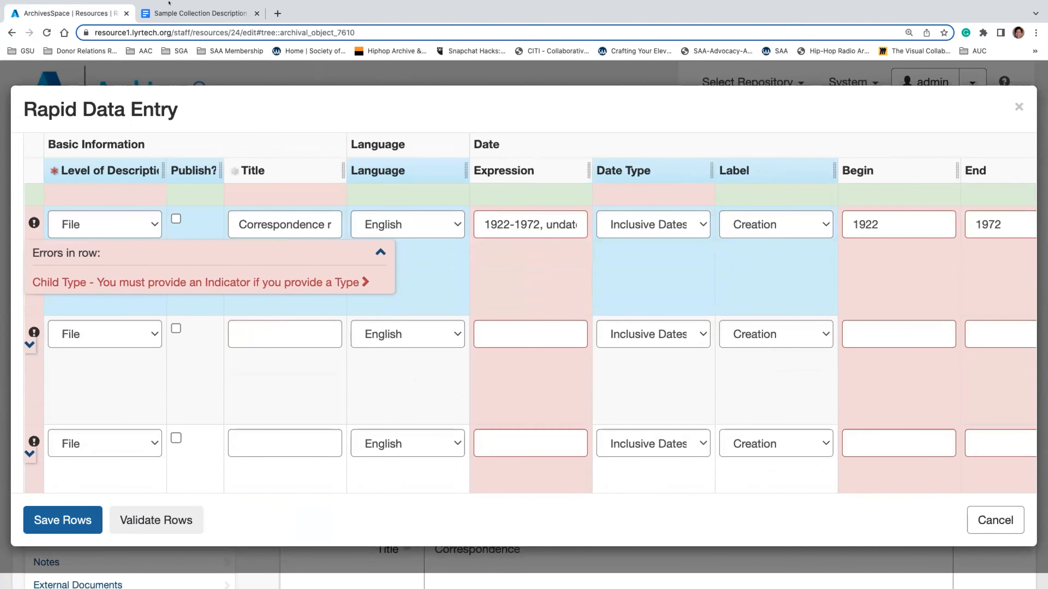
Paste folder 4's correspondence title from the description document into the next row, trimming the trailing comma
{"action": "left_click", "coordinate": [198, 13]}
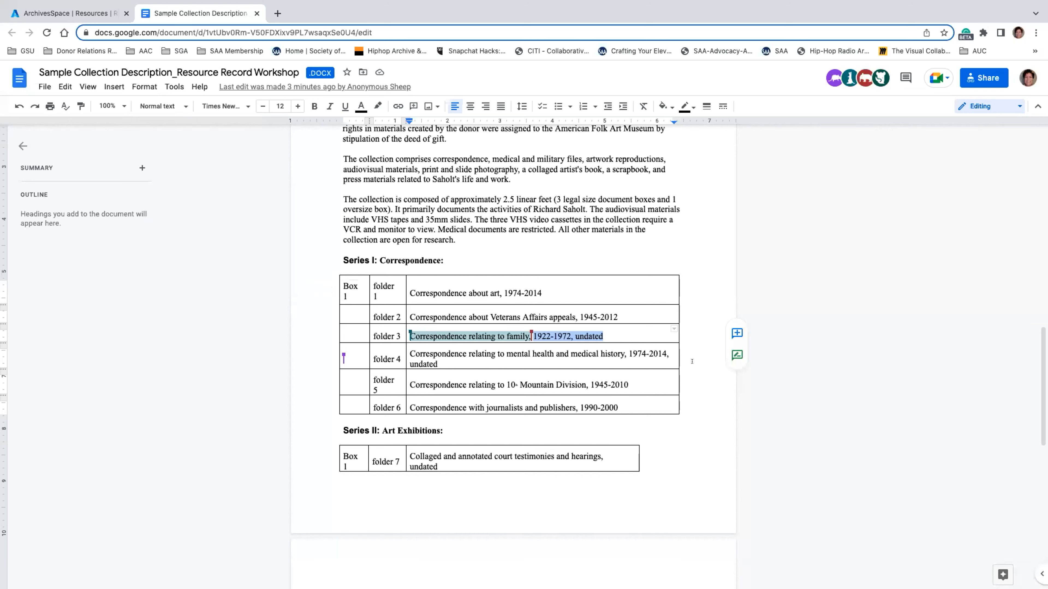
{"action": "mouse_move", "coordinate": [626, 354]}
{"action": "left_mouse_down"}
{"action": "mouse_move", "coordinate": [421, 336]}
{"action": "mouse_move", "coordinate": [405, 353]}
{"action": "left_mouse_up"}
{"action": "key", "text": "ctrl+c"}
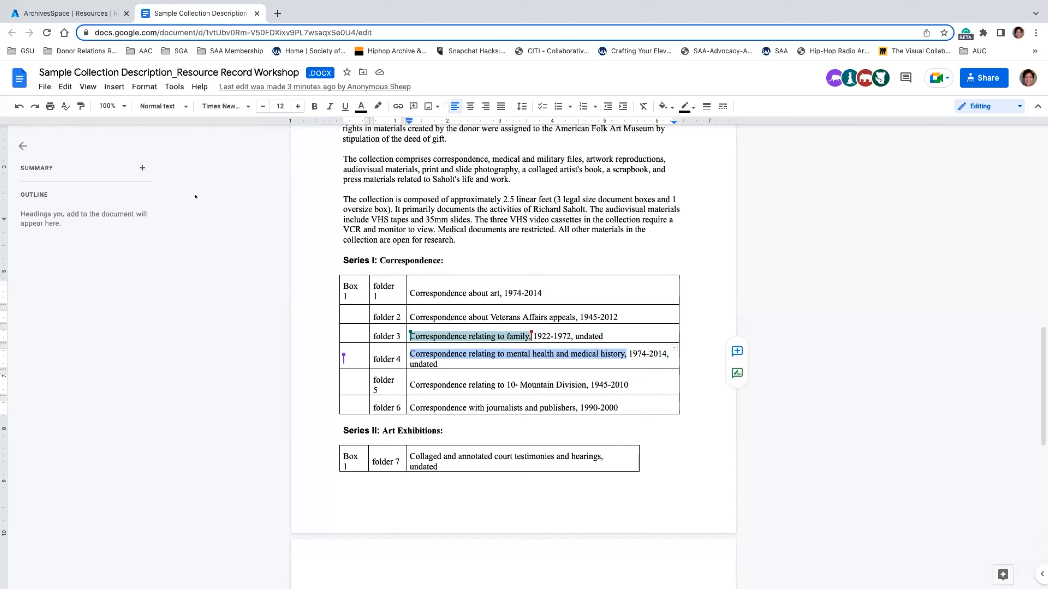
{"action": "left_click", "coordinate": [70, 37]}
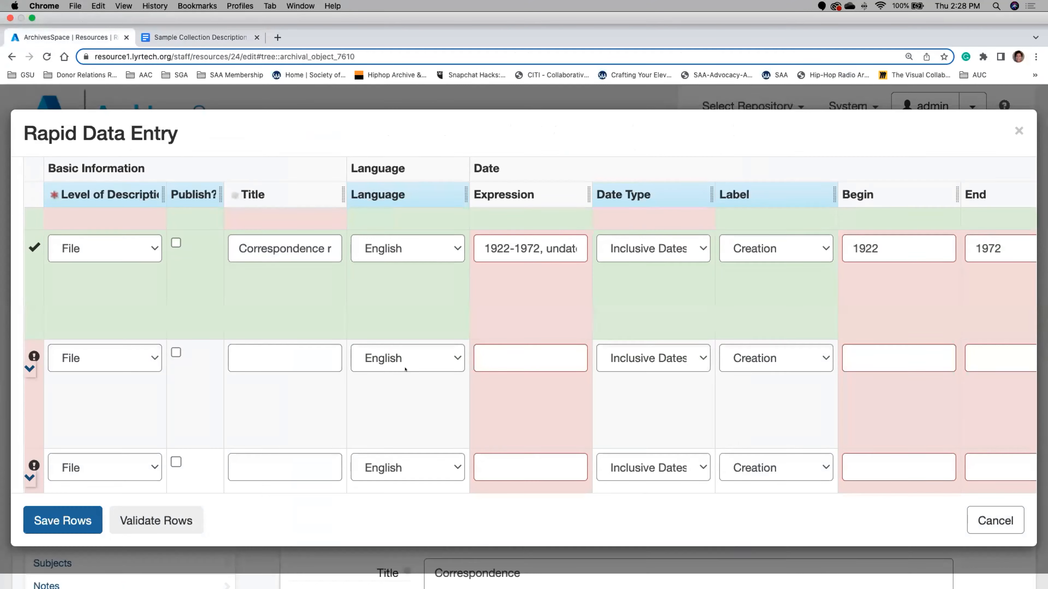
{"action": "left_click", "coordinate": [281, 334]}
{"action": "key", "text": "ctrl+v"}
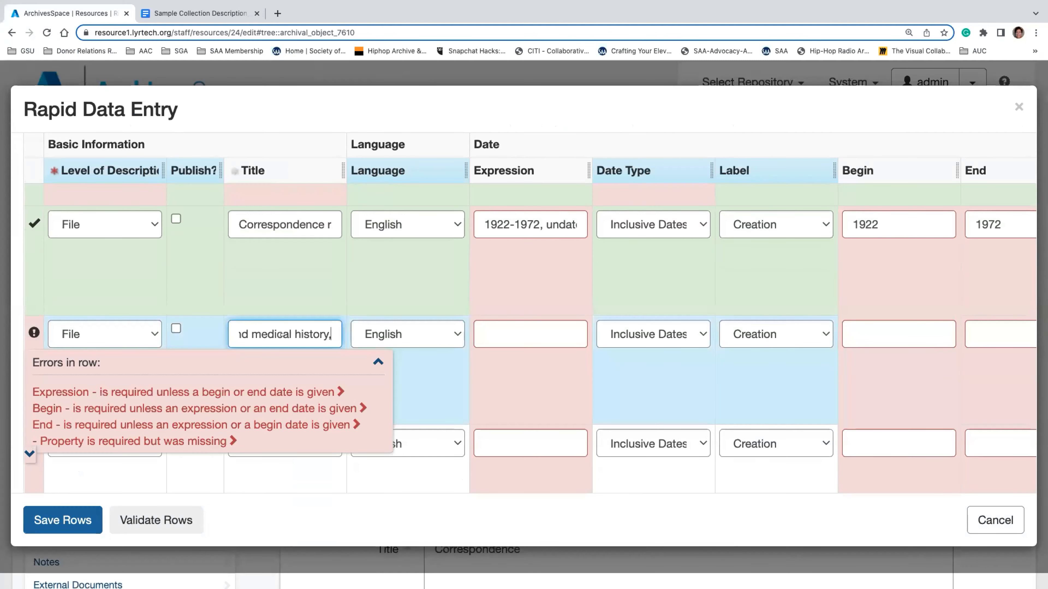
{"action": "key", "text": "BackSpace"}
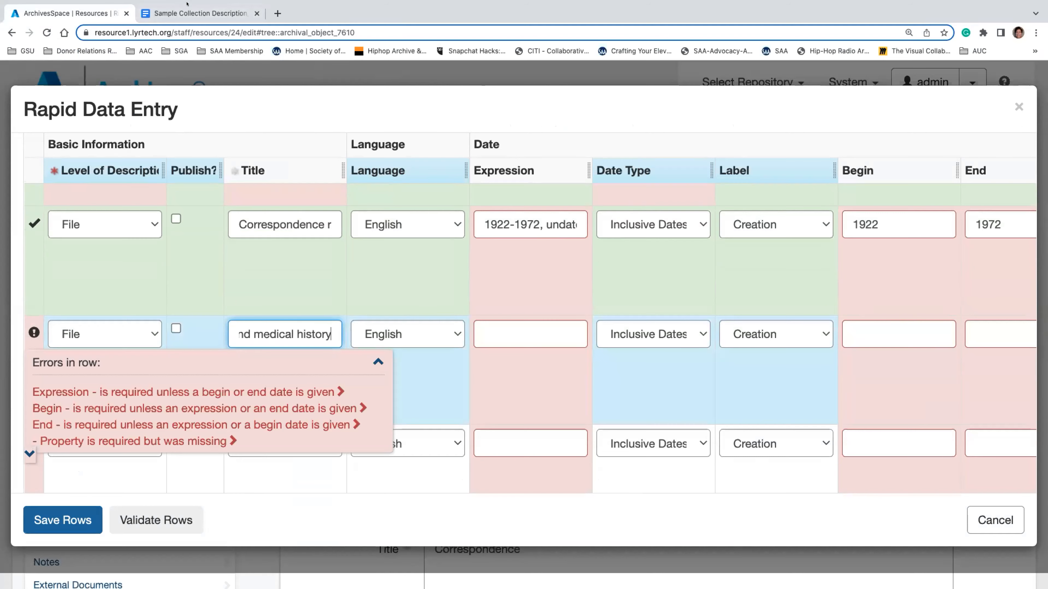
Enter the date expression '1974-2014, undated' with begin 1974 and end 2014
{"action": "left_click", "coordinate": [198, 13]}
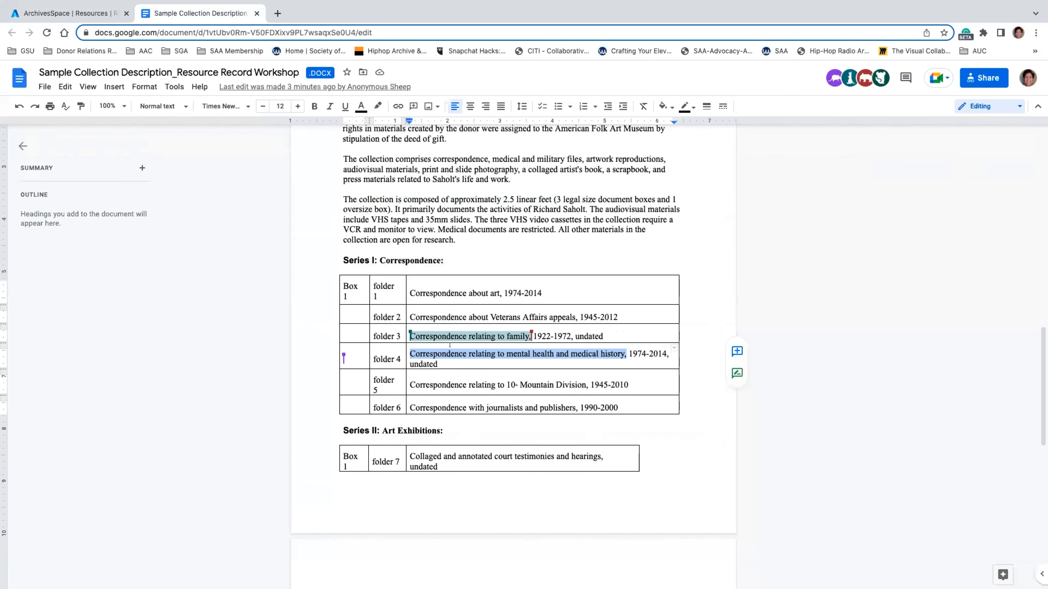
{"action": "left_click_drag", "start_coordinate": [438, 364], "coordinate": [629, 351]}
{"action": "key", "text": "ctrl+c"}
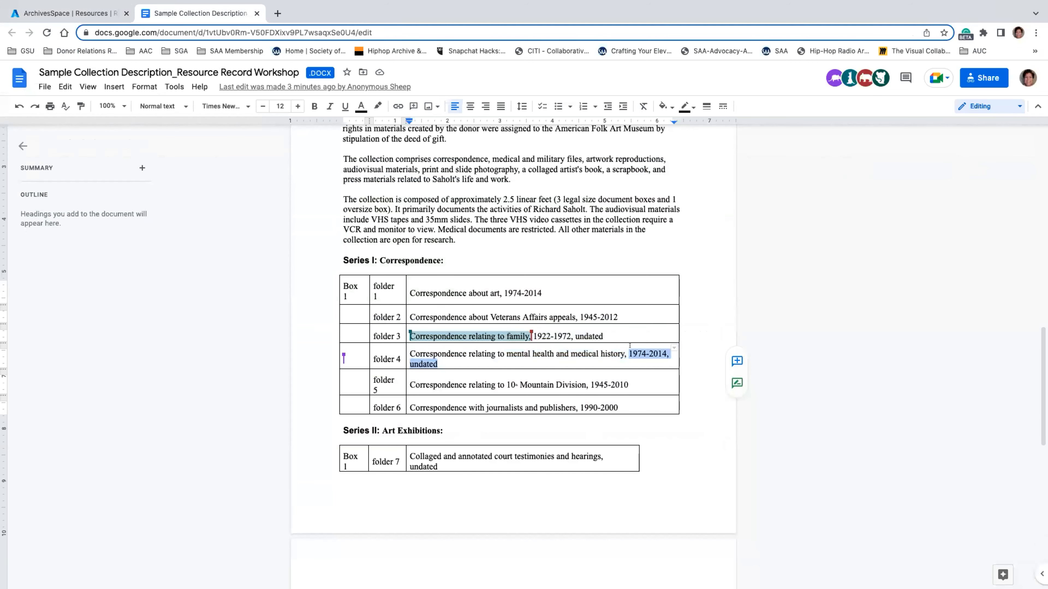
{"action": "left_click", "coordinate": [66, 14]}
{"action": "left_click", "coordinate": [491, 336]}
{"action": "key", "text": "ctrl+v"}
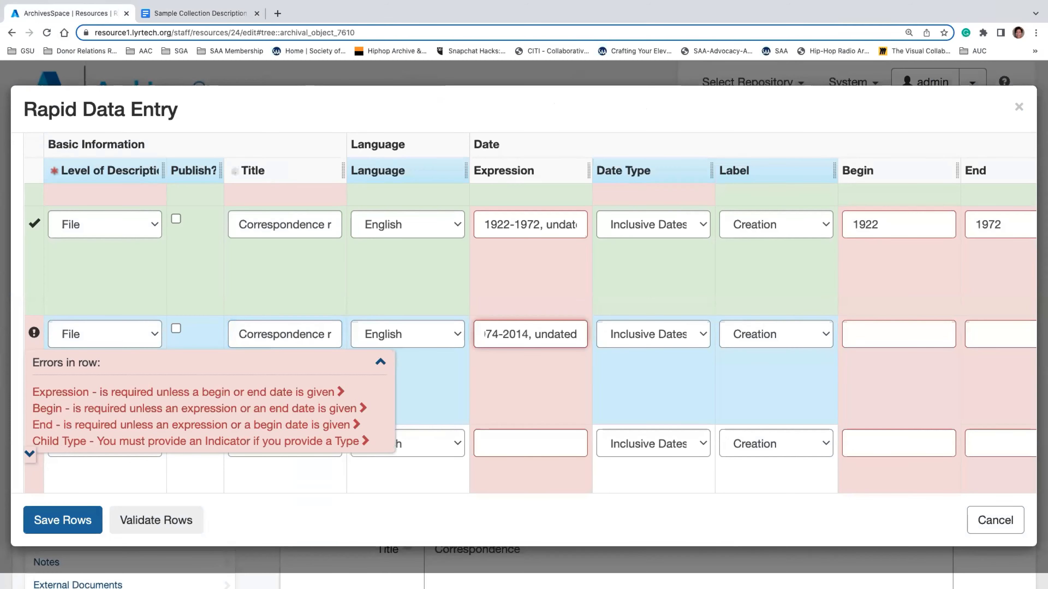
{"action": "key", "text": "Tab"}
{"action": "key", "text": "Tab"}
{"action": "key", "text": "Tab"}
{"action": "type", "text": "19"}
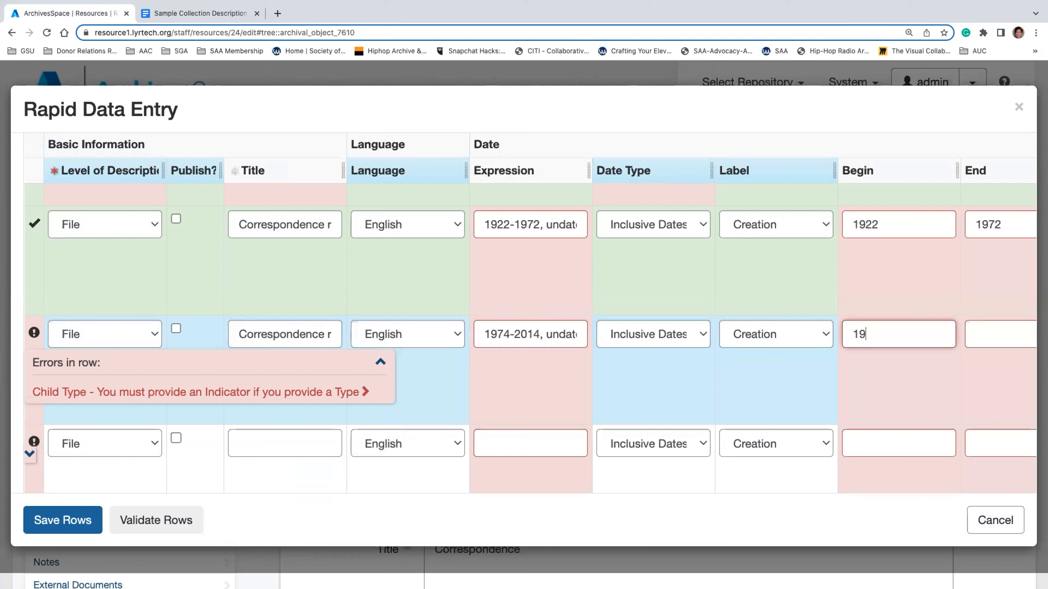
{"action": "type", "text": "74"}
{"action": "key", "text": "Tab"}
{"action": "type", "text": "2014"}
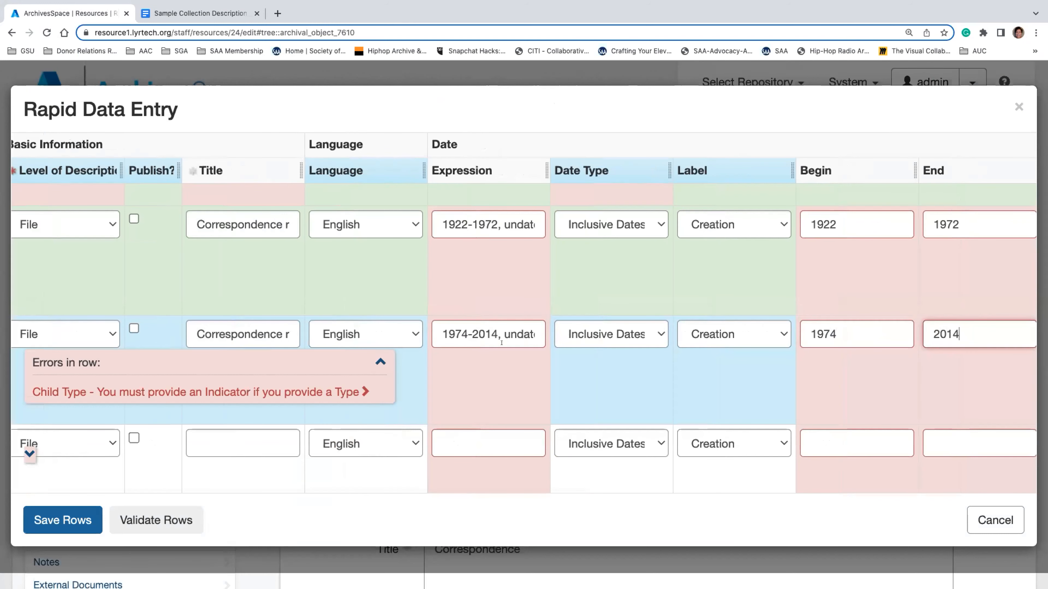
Set Child Indicator to 4 and remove the empty extra row
{"action": "key", "text": "Tab"}
{"action": "key", "text": "Tab"}
{"action": "key", "text": "Tab"}
{"action": "key", "text": "Tab"}
{"action": "type", "text": "4"}
{"action": "scroll", "coordinate": [491, 392], "scroll_direction": "down", "scroll_amount": 2}
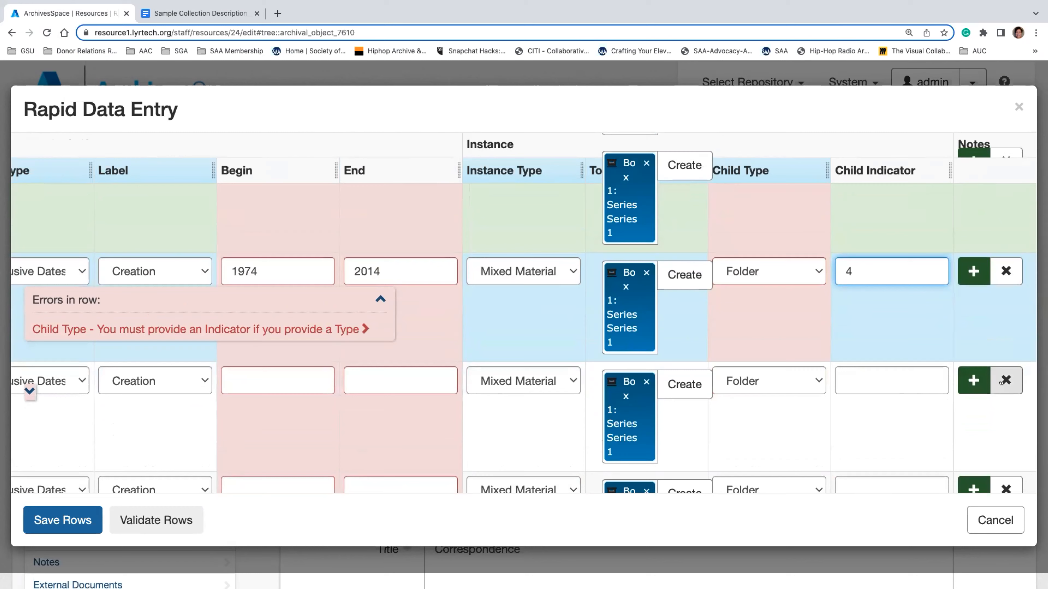
{"action": "left_click", "coordinate": [1000, 383]}
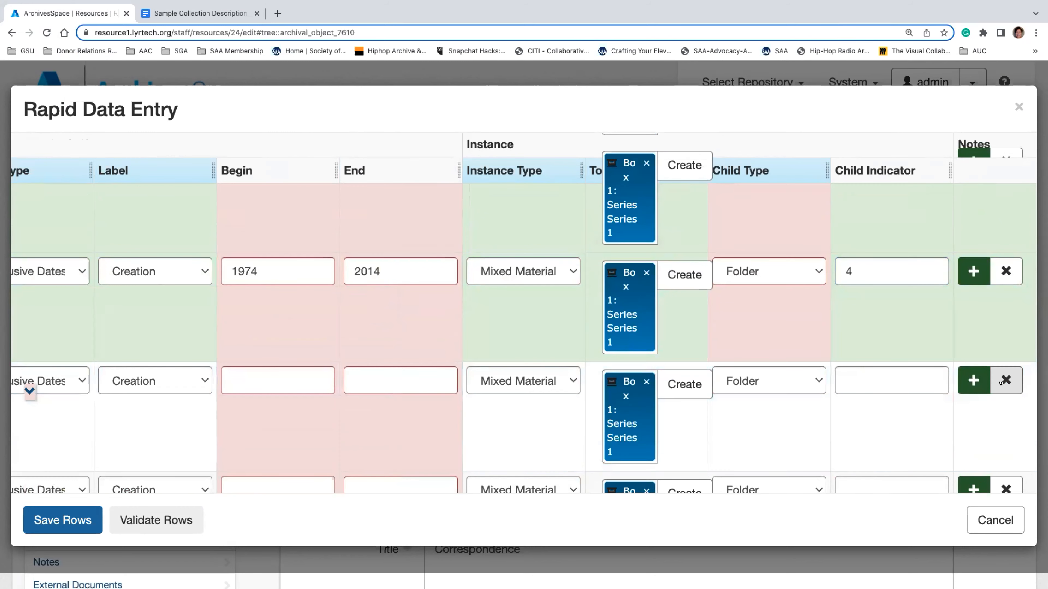
{"action": "left_click", "coordinate": [1000, 383]}
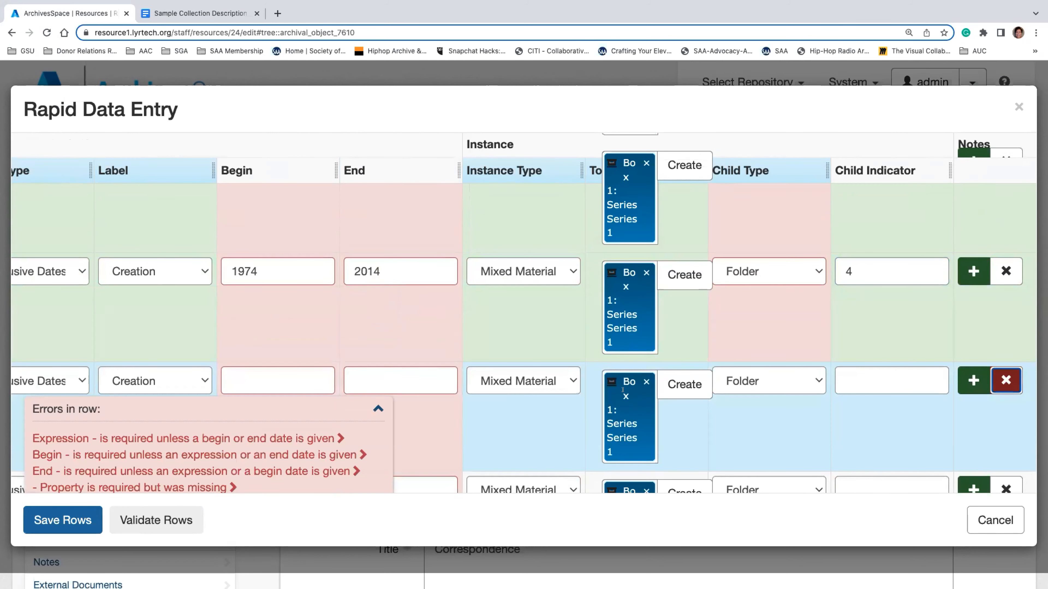
{"action": "scroll", "coordinate": [694, 449], "scroll_direction": "down", "scroll_amount": 2}
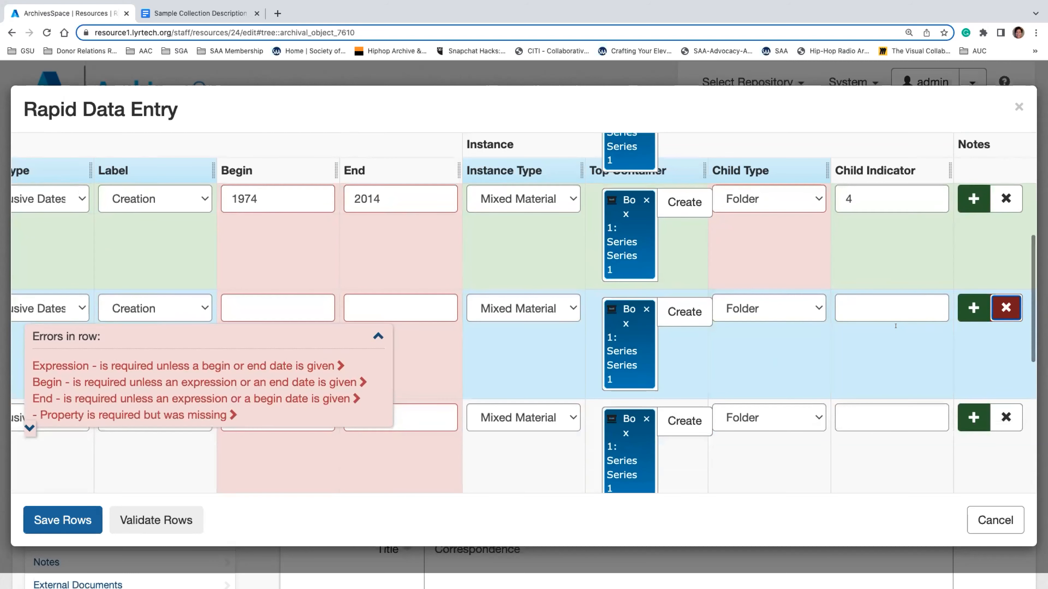
{"action": "left_click", "coordinate": [1003, 307]}
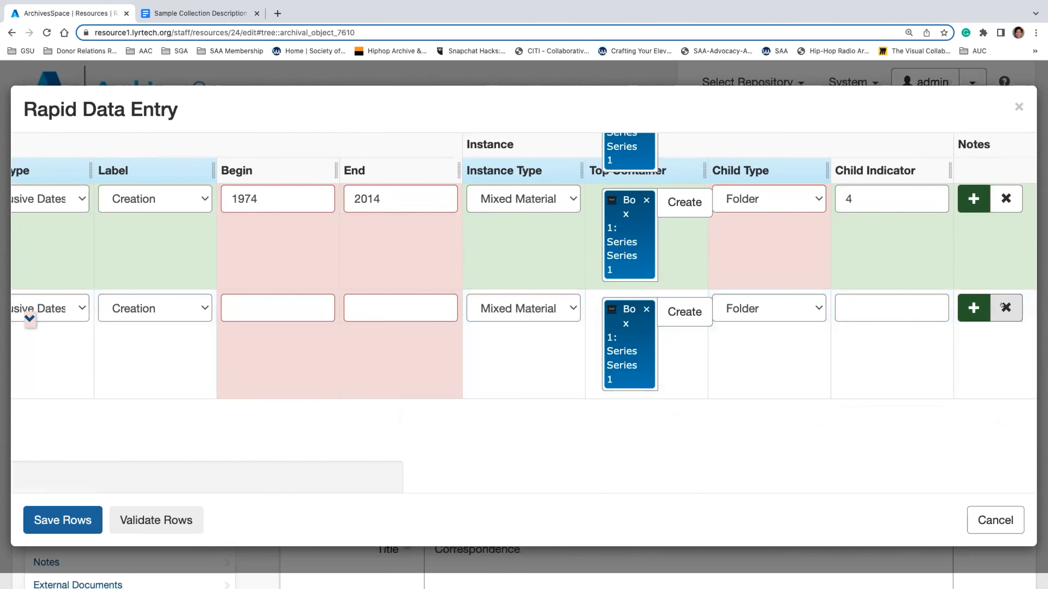
{"action": "left_click", "coordinate": [1003, 307]}
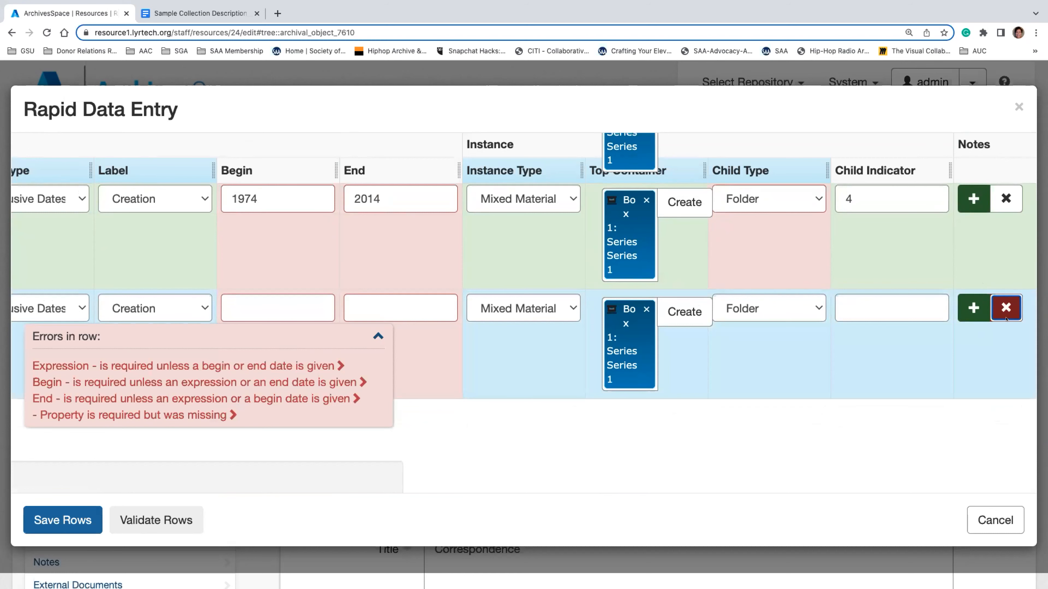
{"action": "left_click", "coordinate": [1004, 308]}
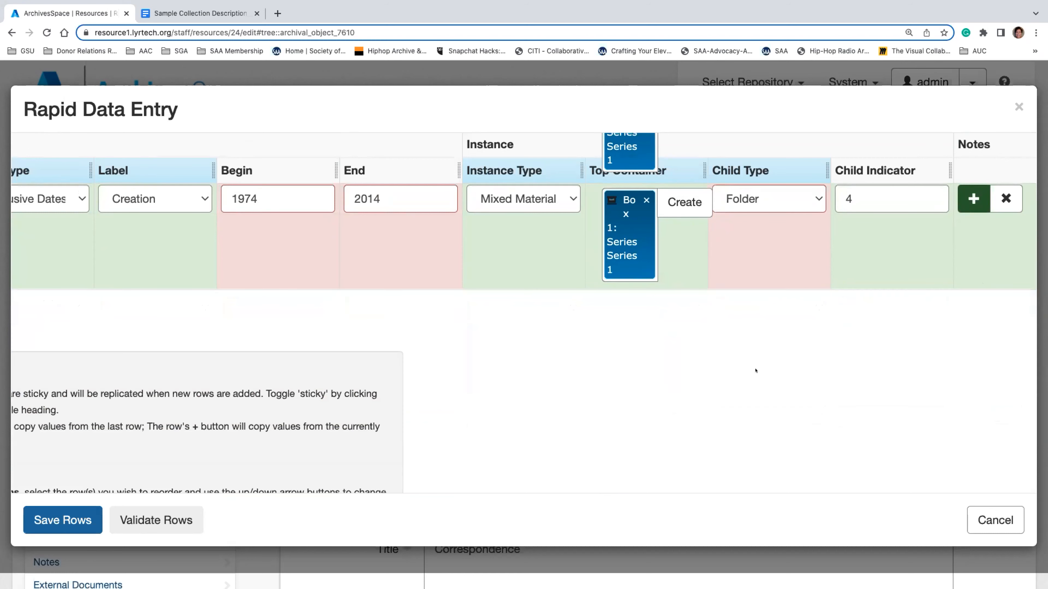
{"action": "scroll", "coordinate": [756, 371], "scroll_direction": "left", "scroll_amount": 12}
{"action": "scroll", "coordinate": [755, 371], "scroll_direction": "up", "scroll_amount": 5}
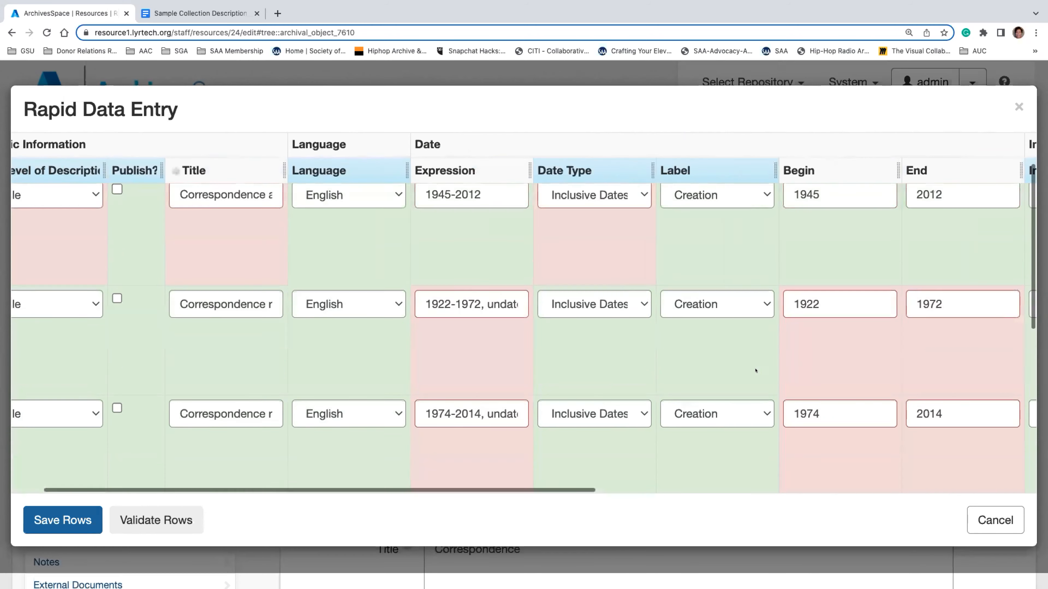
{"action": "scroll", "coordinate": [755, 371], "scroll_direction": "up", "scroll_amount": 2}
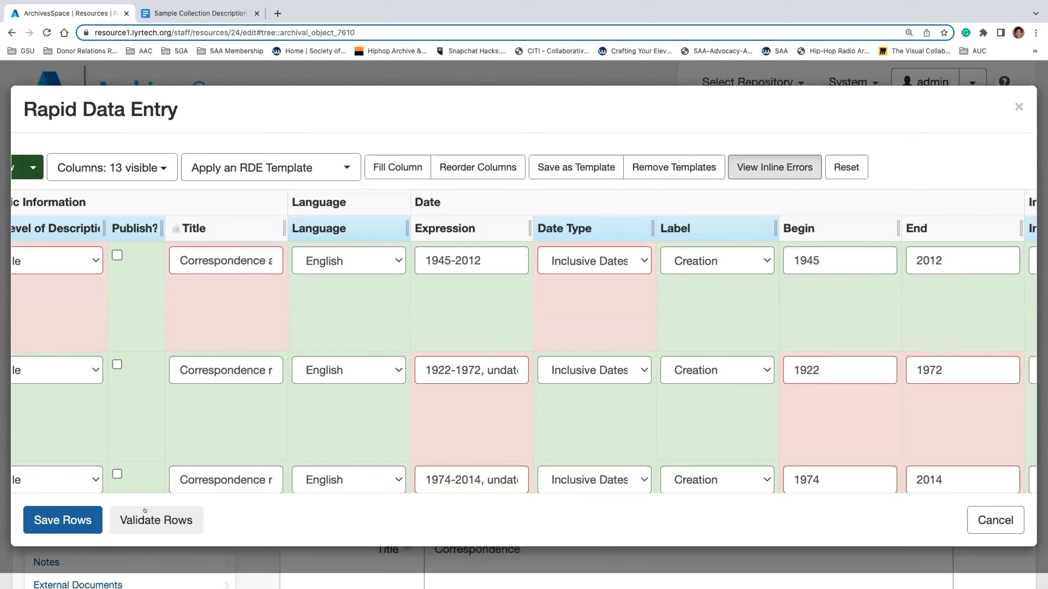
{"action": "left_click", "coordinate": [143, 520]}
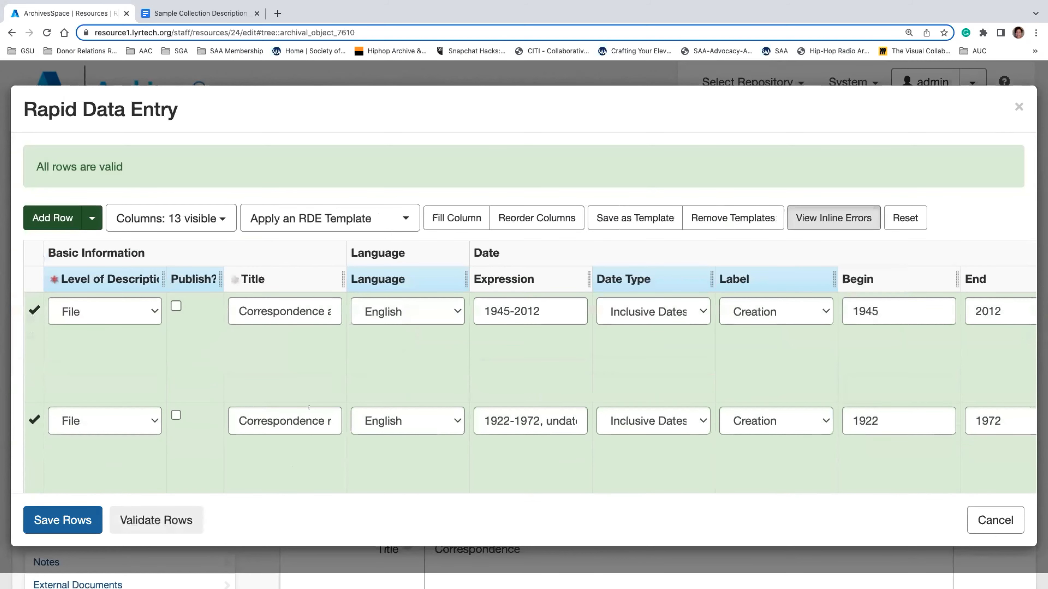
{"action": "scroll", "coordinate": [308, 407], "scroll_direction": "down", "scroll_amount": 2}
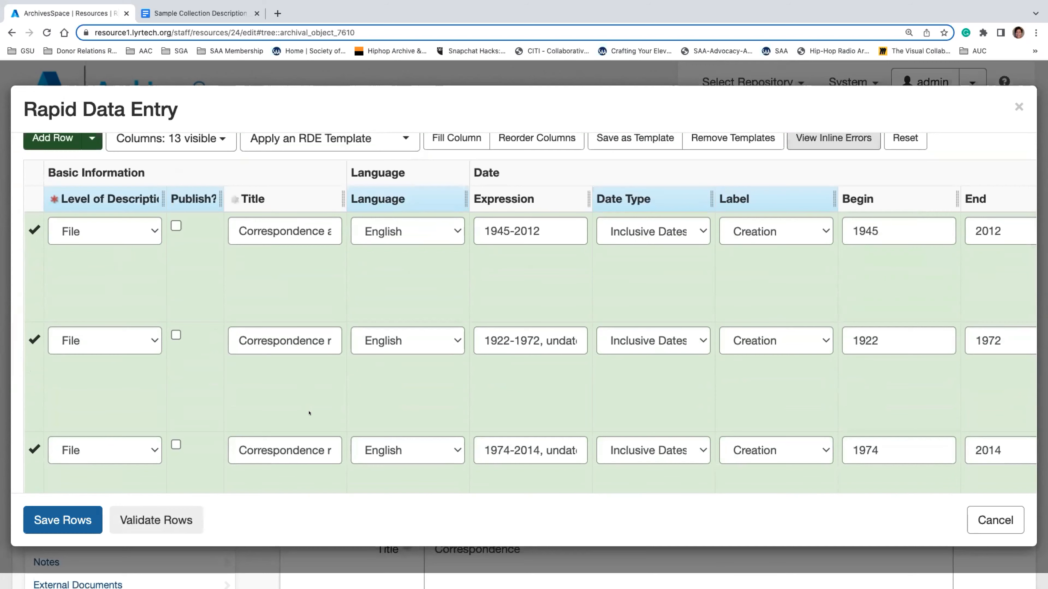
{"action": "scroll", "coordinate": [309, 413], "scroll_direction": "up", "scroll_amount": 2}
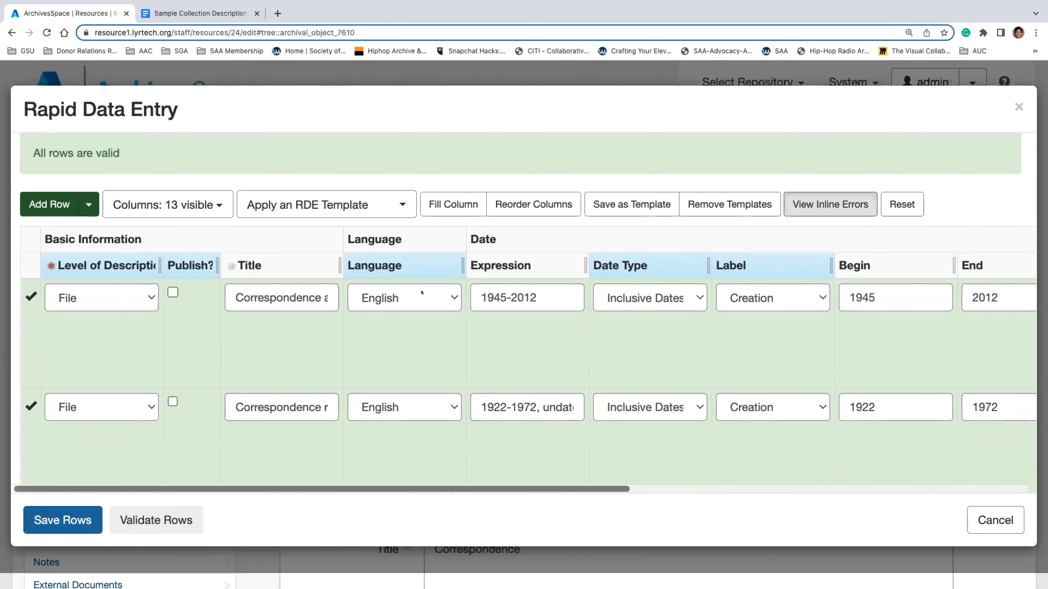
In Fill Column, choose the Date - Date Type column with Inclusive Dates as the value
{"action": "left_click", "coordinate": [460, 214]}
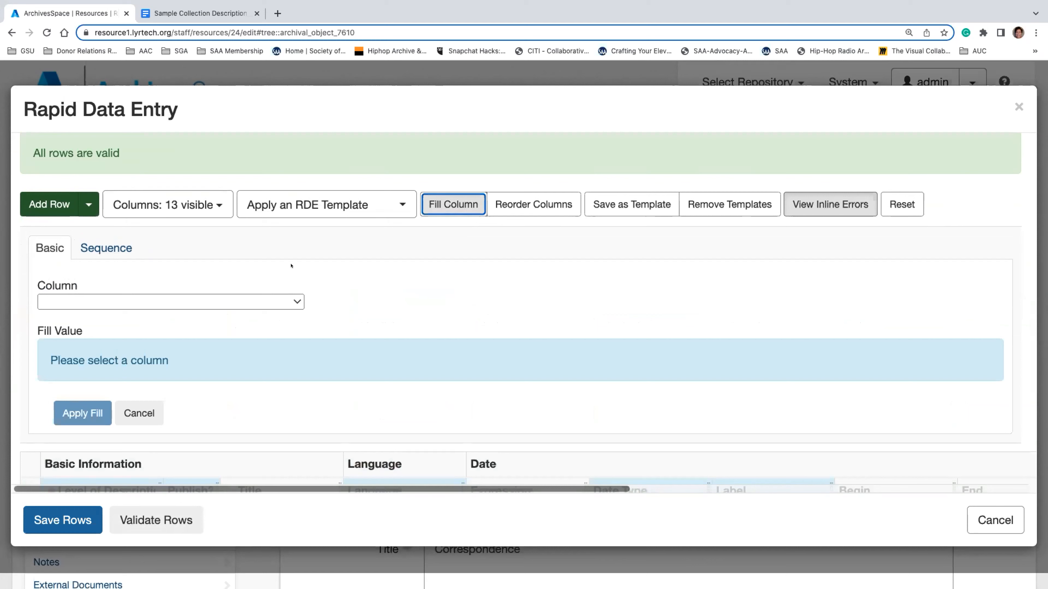
{"action": "left_click", "coordinate": [292, 301]}
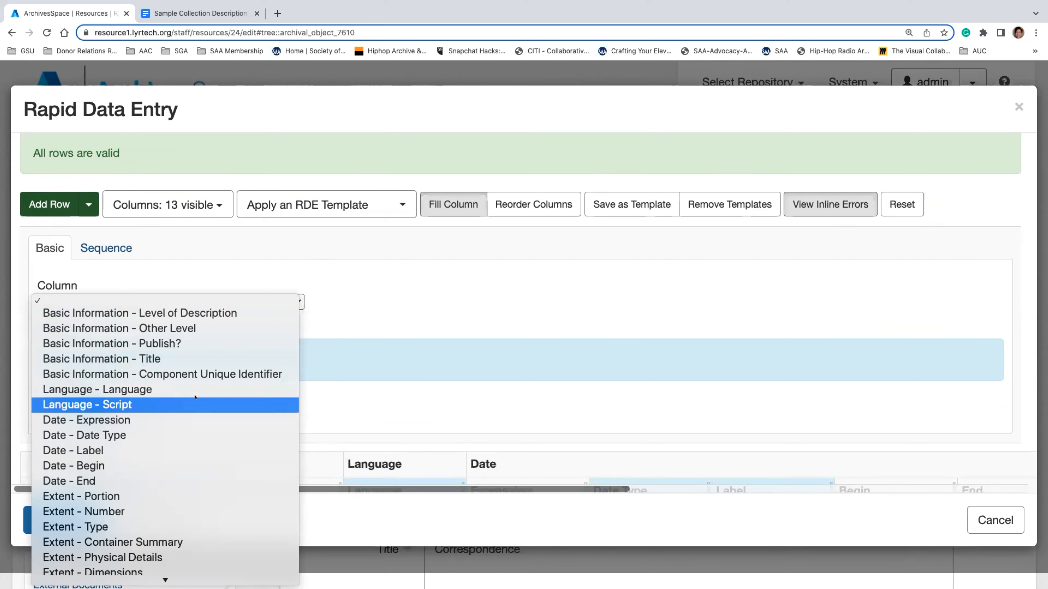
{"action": "scroll", "coordinate": [211, 399], "scroll_direction": "down", "scroll_amount": 3}
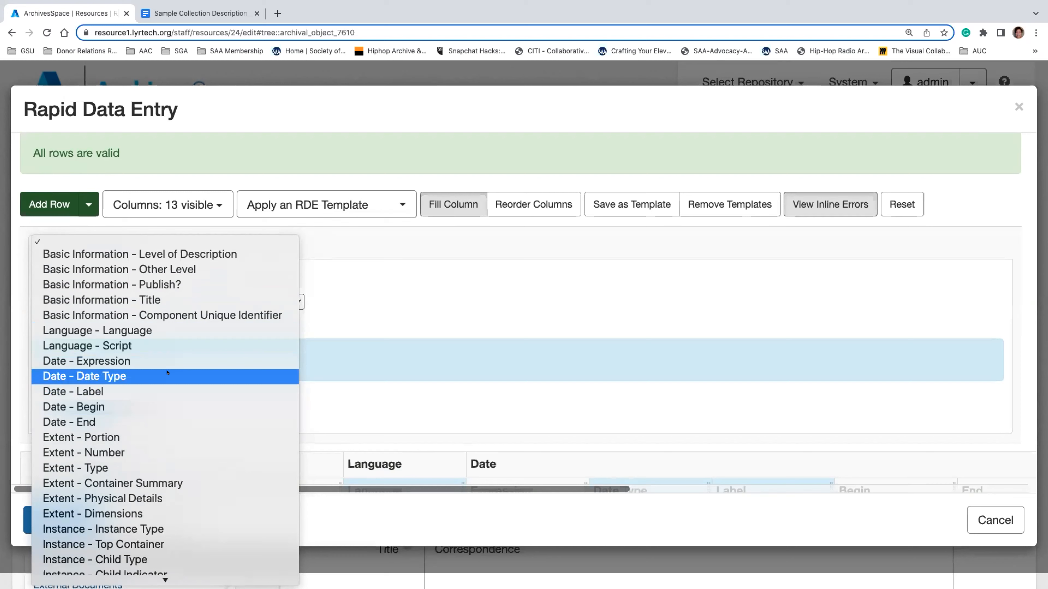
{"action": "left_click", "coordinate": [152, 375]}
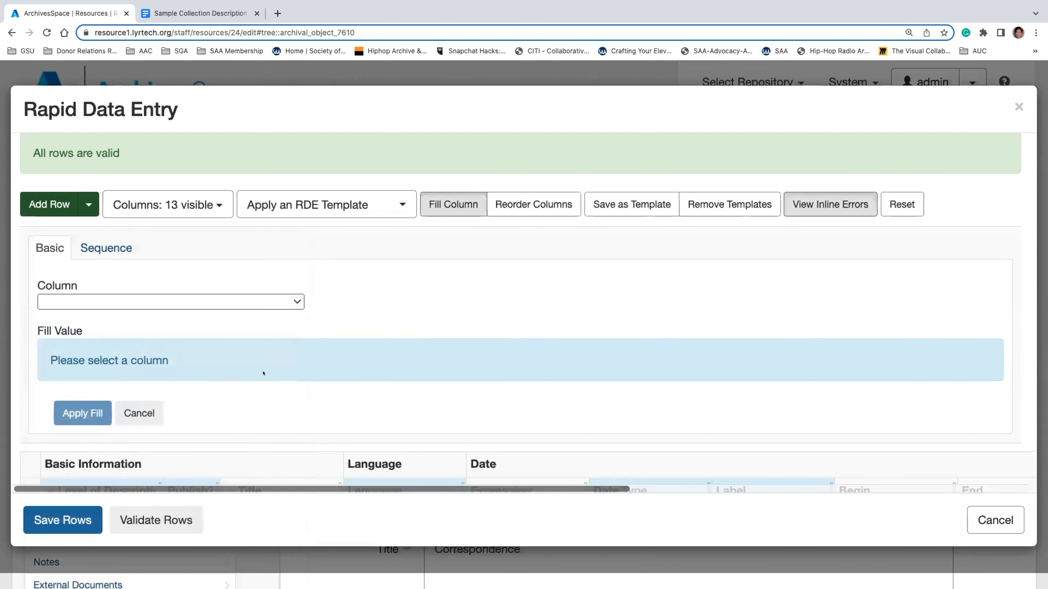
{"action": "left_click", "coordinate": [188, 294]}
{"action": "left_click", "coordinate": [188, 294]}
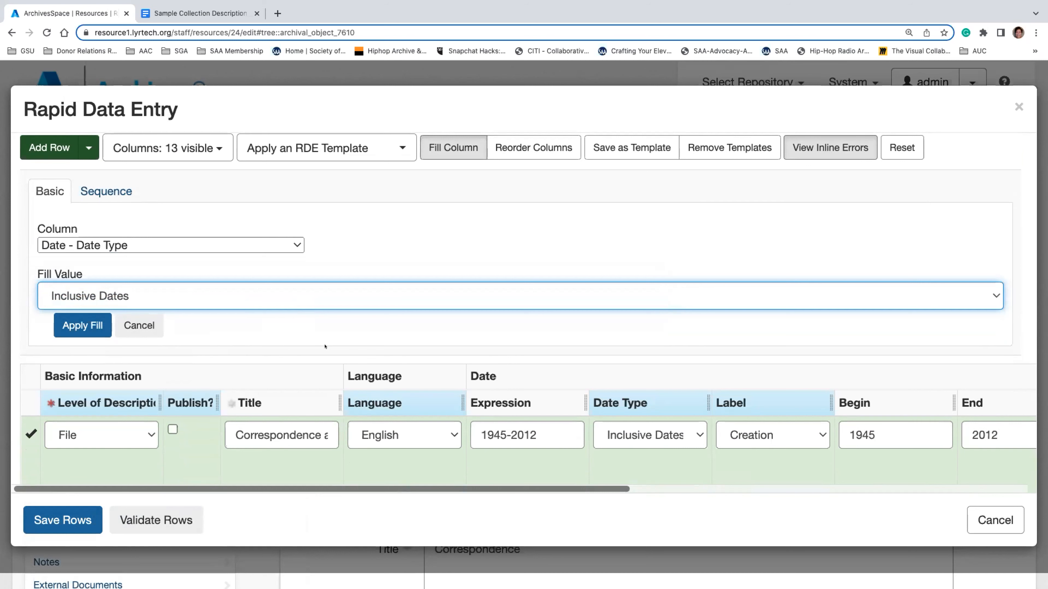
Set a Sequence from 4 to 6 on Instance - Child Indicator and preview the values
{"action": "left_click", "coordinate": [106, 191]}
{"action": "left_click", "coordinate": [153, 247]}
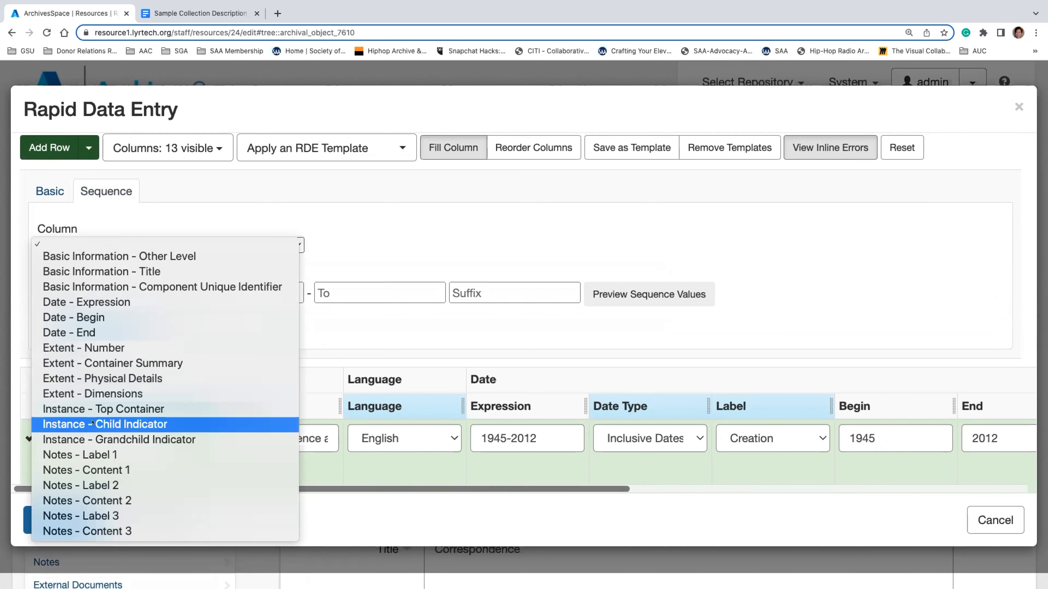
{"action": "left_click", "coordinate": [106, 425]}
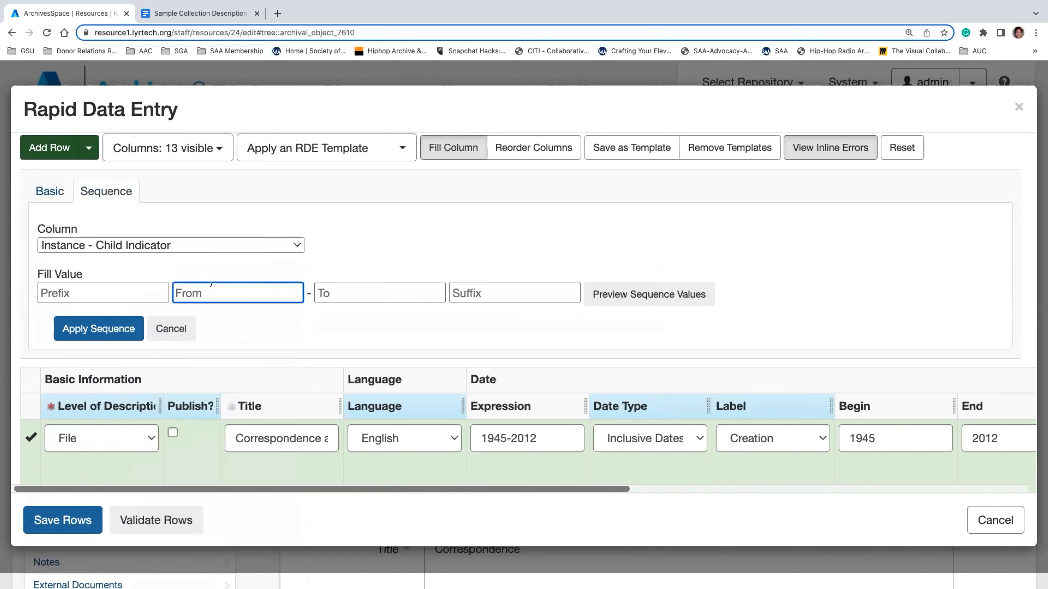
{"action": "type", "text": "4"}
{"action": "left_click", "coordinate": [377, 293]}
{"action": "type", "text": "6"}
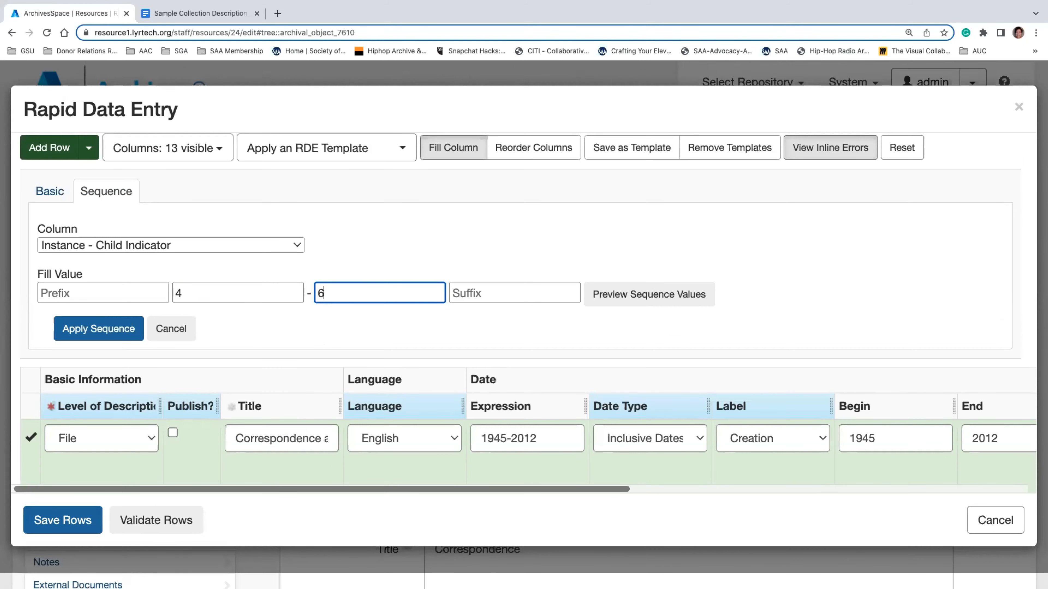
{"action": "left_click", "coordinate": [633, 301]}
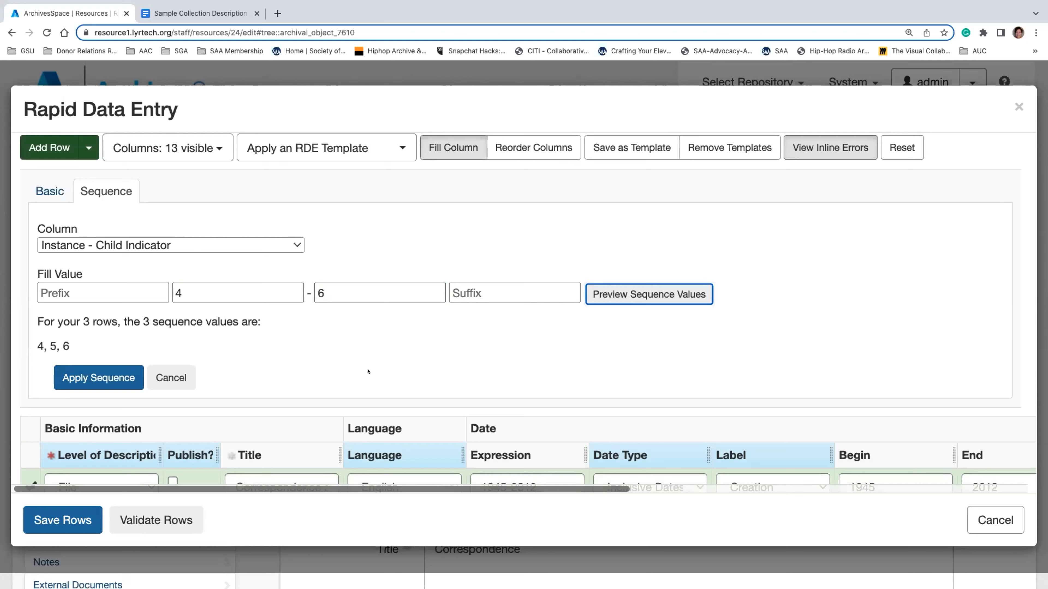
{"action": "left_click", "coordinate": [142, 301]}
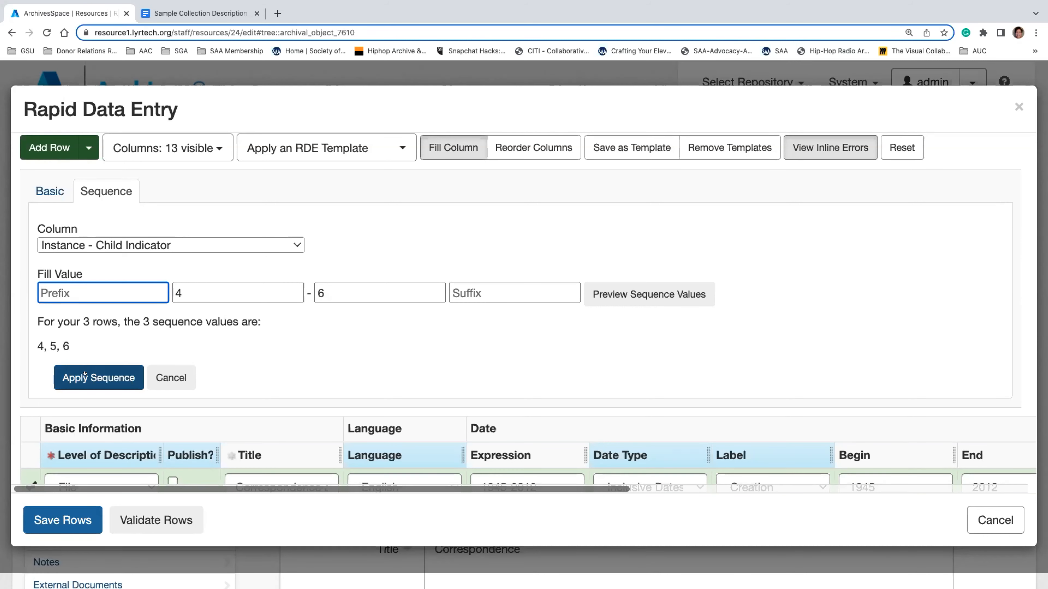
Cancel the sequence fill without applying it and start a new Rapid Data Entry form
{"action": "left_click", "coordinate": [162, 367]}
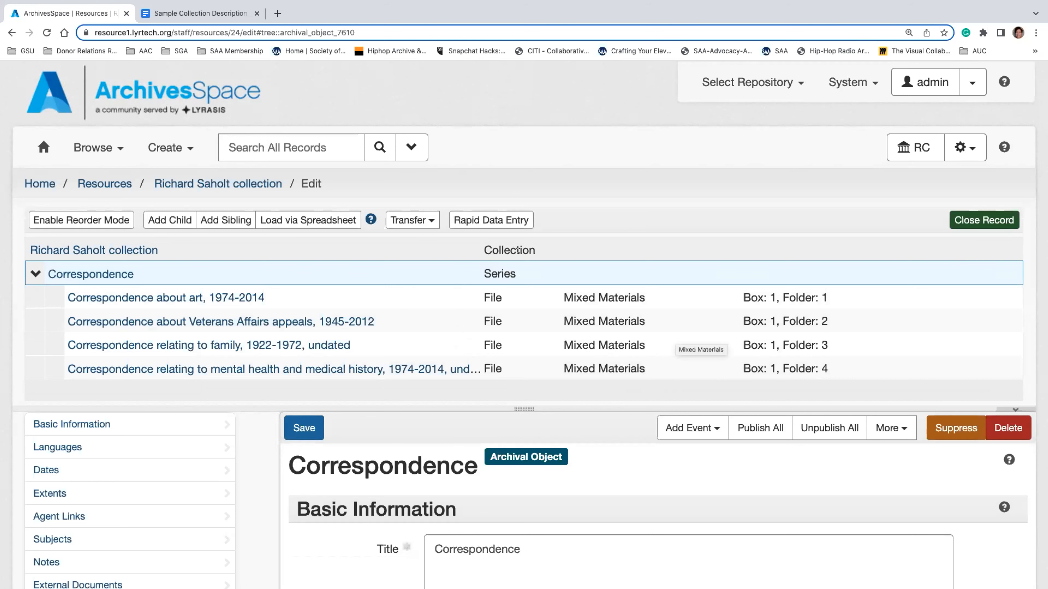
{"action": "left_click", "coordinate": [484, 215]}
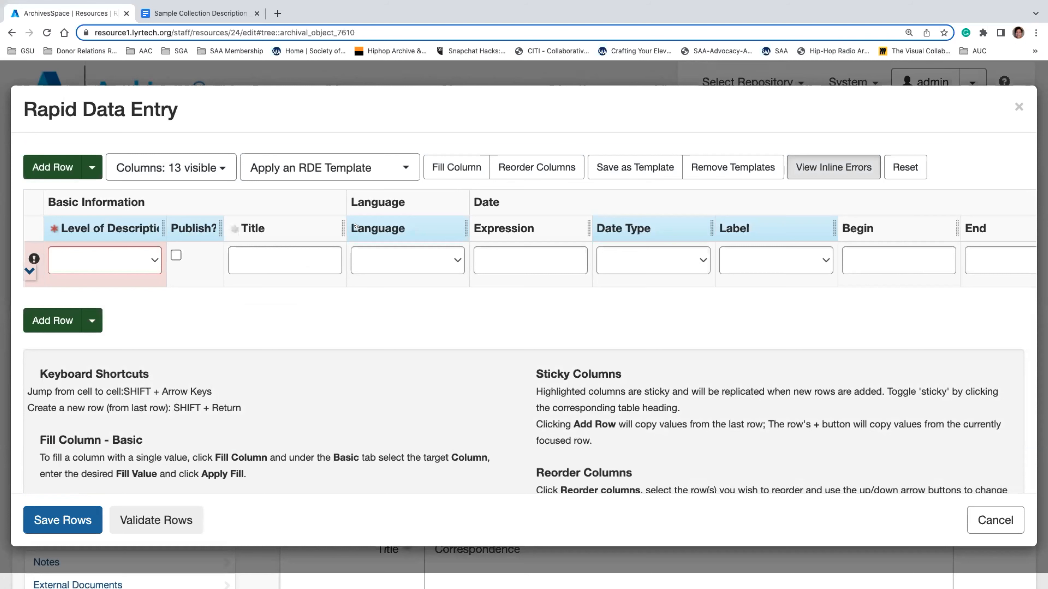
Save the current form layout as an RDE template named 'correspondence'
{"action": "left_click", "coordinate": [618, 157]}
{"action": "left_click", "coordinate": [265, 204]}
{"action": "type", "text": "cor"}
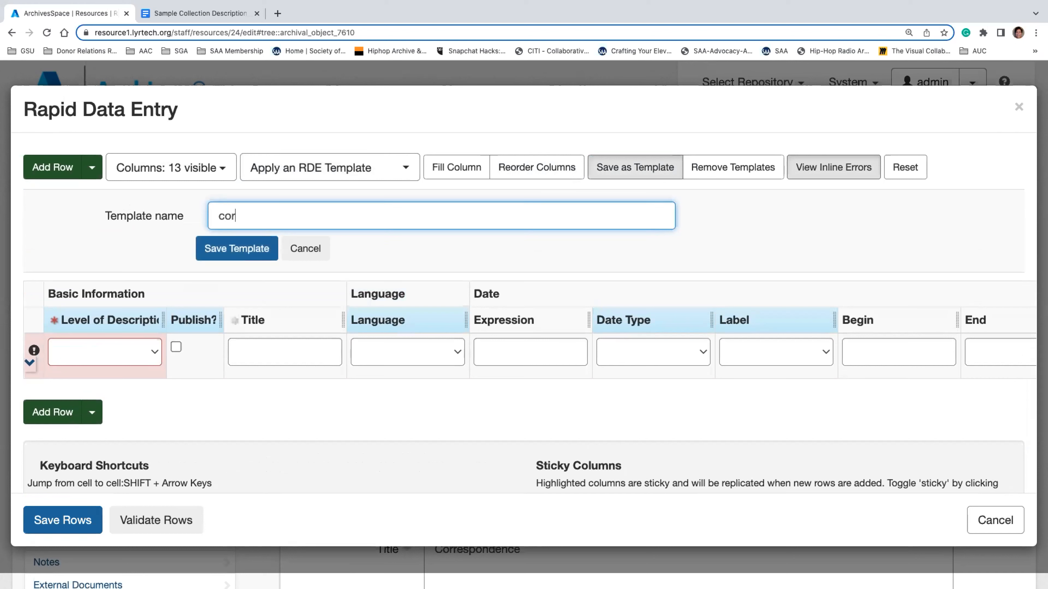
{"action": "type", "text": "respondenc"}
{"action": "key", "text": "BackSpace"}
{"action": "key", "text": "BackSpace"}
{"action": "type", "text": "ence"}
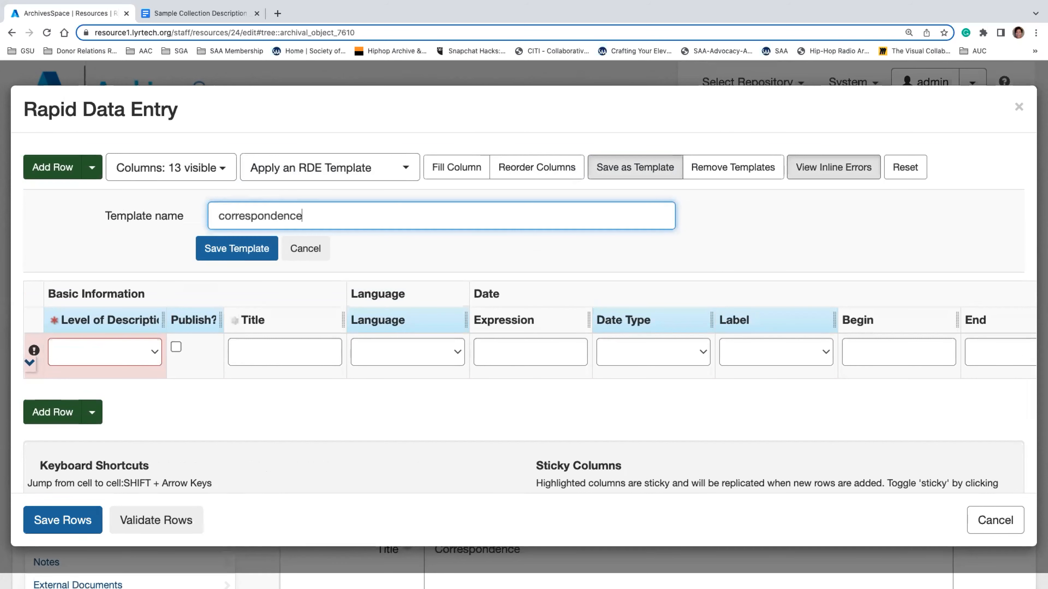
{"action": "left_click", "coordinate": [206, 248]}
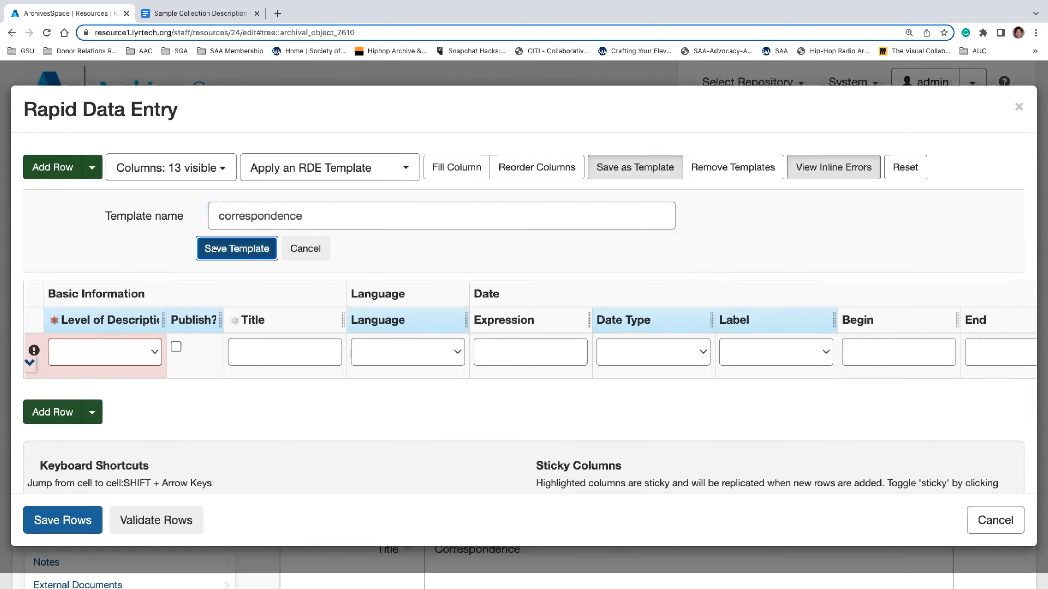
Apply the 'correspondence' template, reset to default columns, then reapply it
{"action": "left_click", "coordinate": [374, 164]}
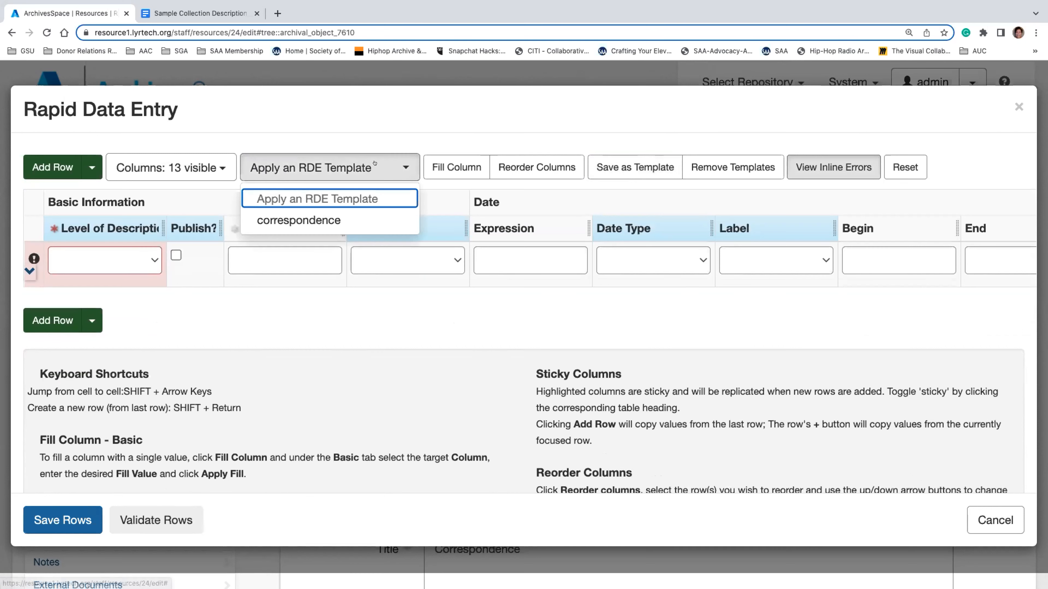
{"action": "left_click", "coordinate": [331, 217]}
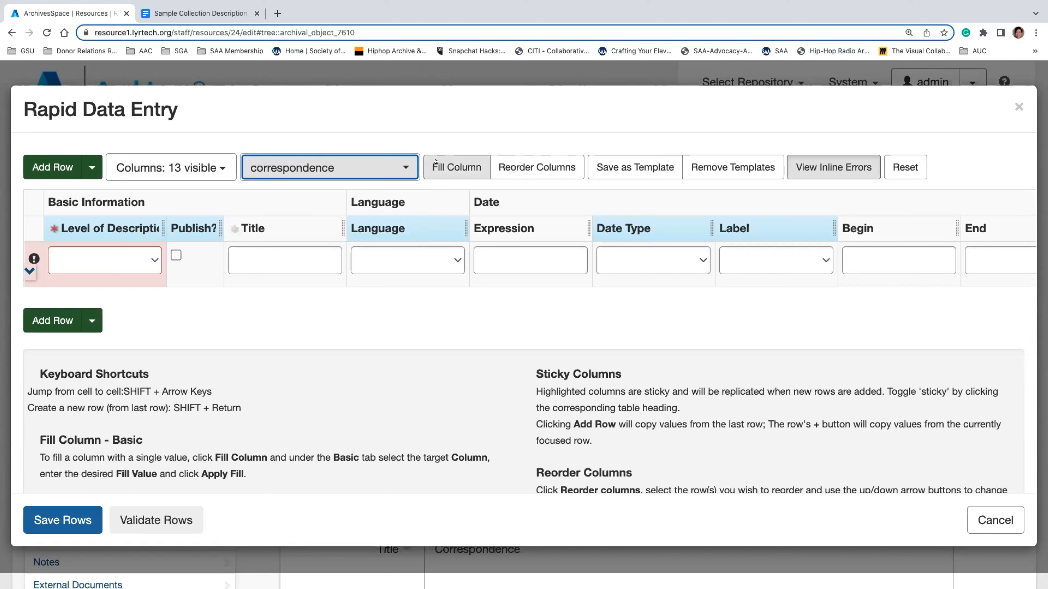
{"action": "left_click", "coordinate": [904, 168]}
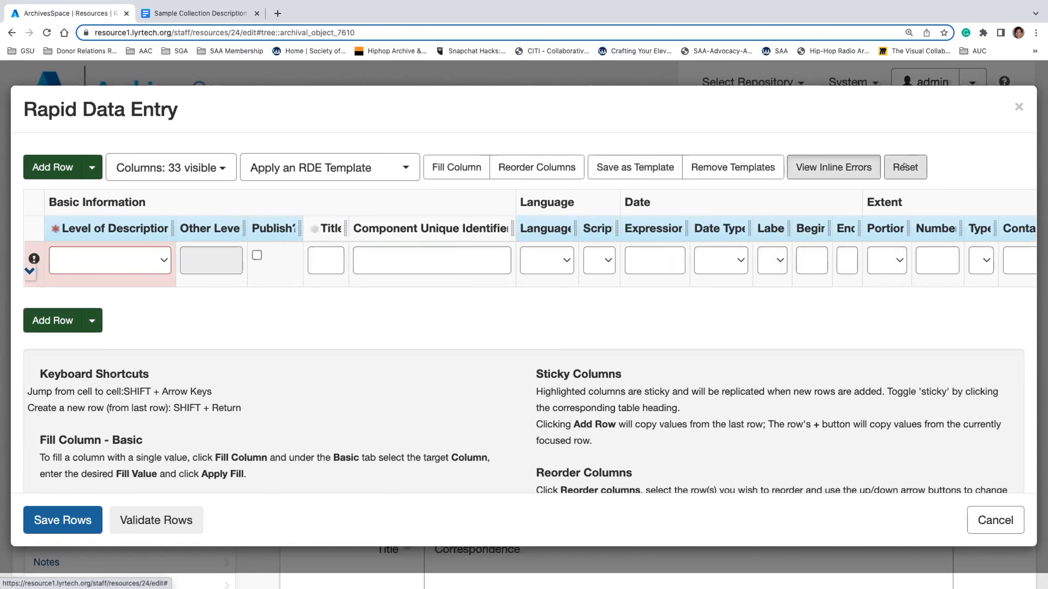
{"action": "left_click", "coordinate": [398, 165]}
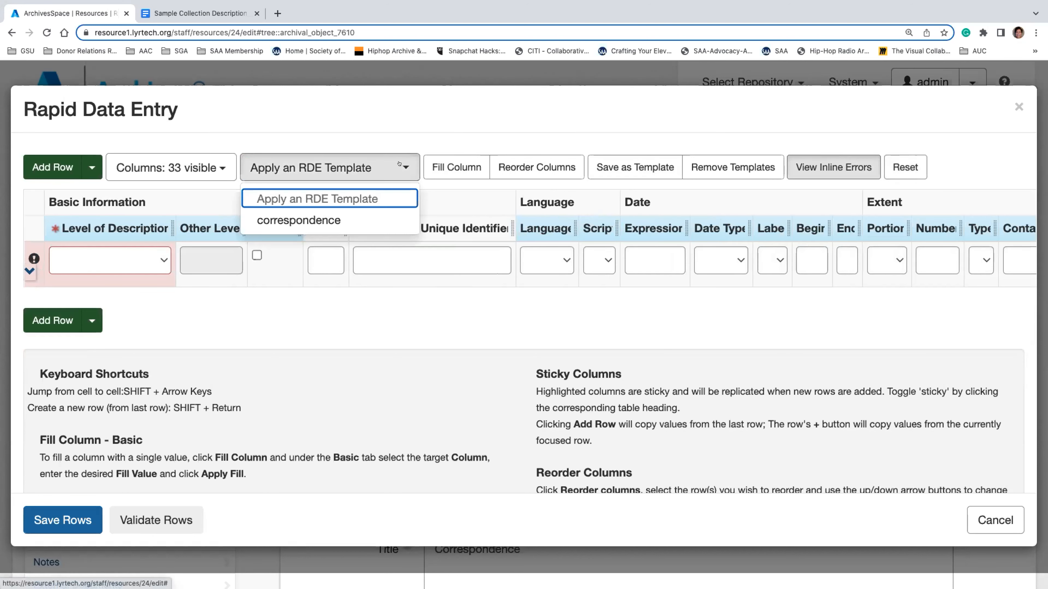
{"action": "left_click", "coordinate": [365, 222]}
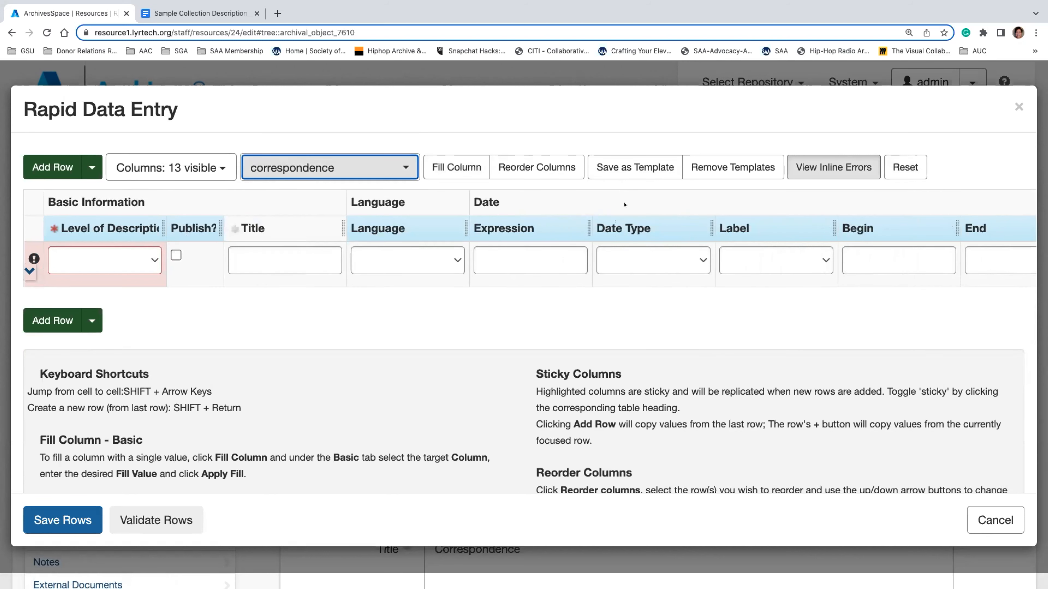
Mark 'correspondence' in Remove Templates, then cancel without deleting it
{"action": "left_click", "coordinate": [704, 170]}
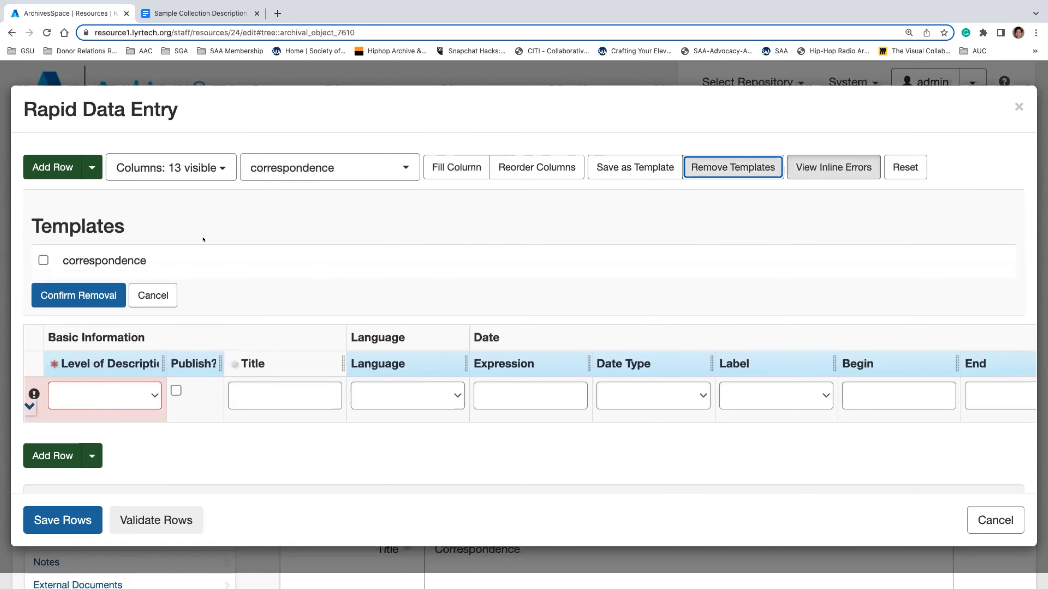
{"action": "left_click", "coordinate": [43, 260]}
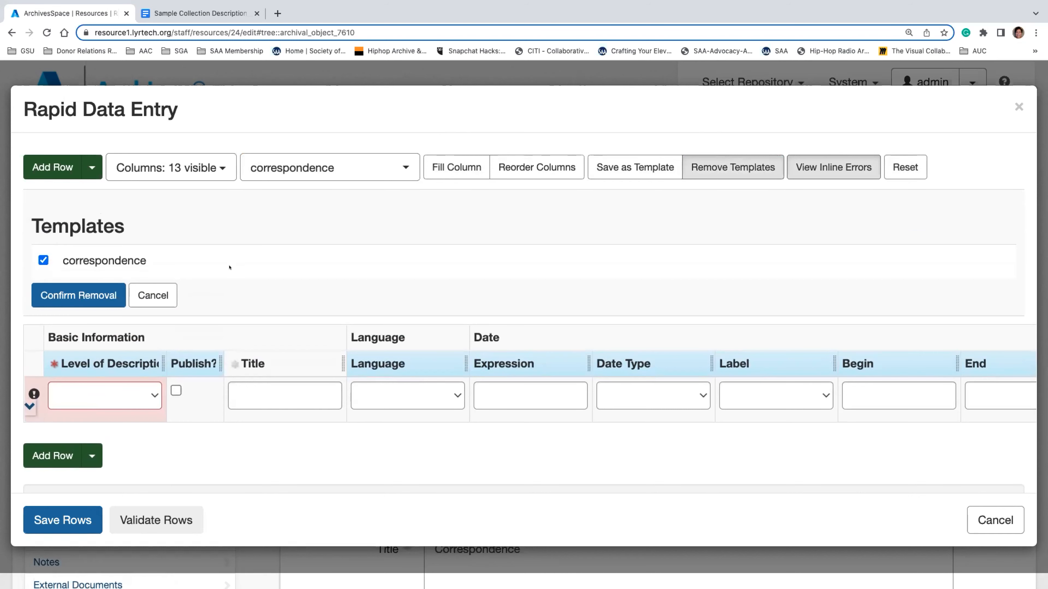
{"action": "left_click", "coordinate": [153, 295]}
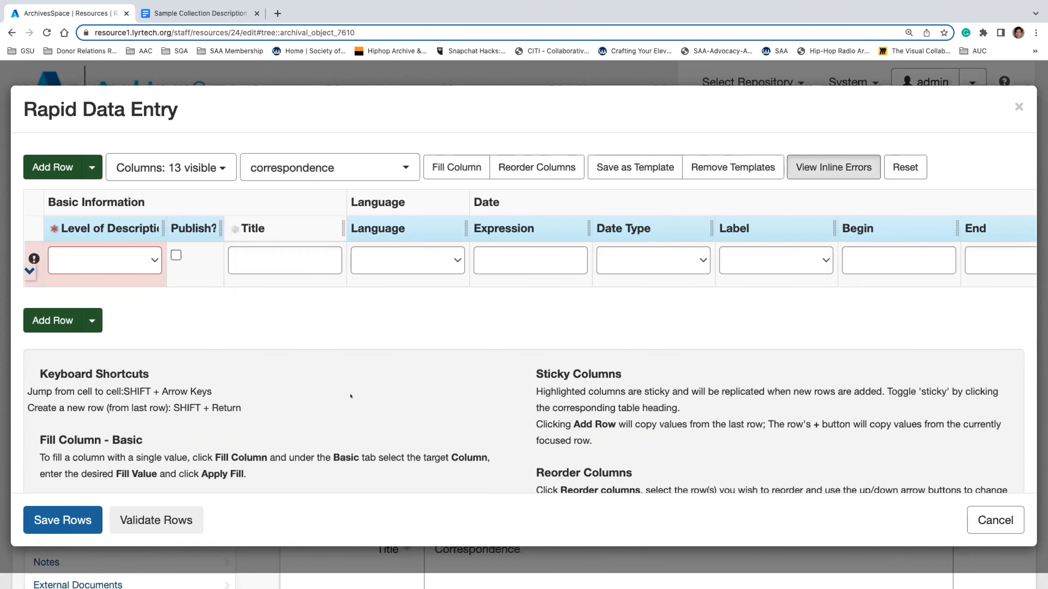
{"action": "scroll", "coordinate": [351, 396], "scroll_direction": "down", "scroll_amount": 3}
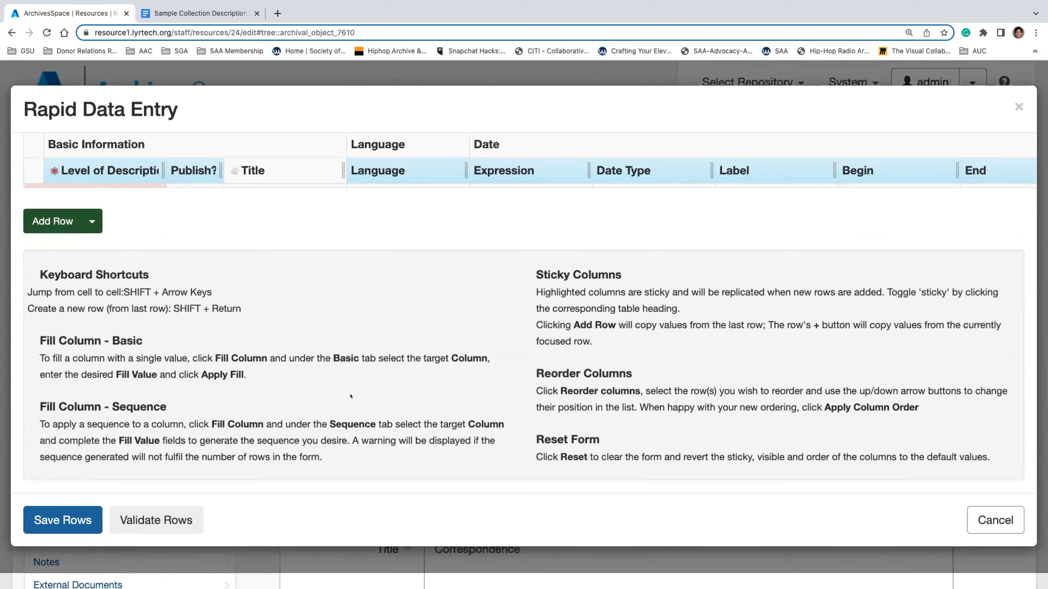
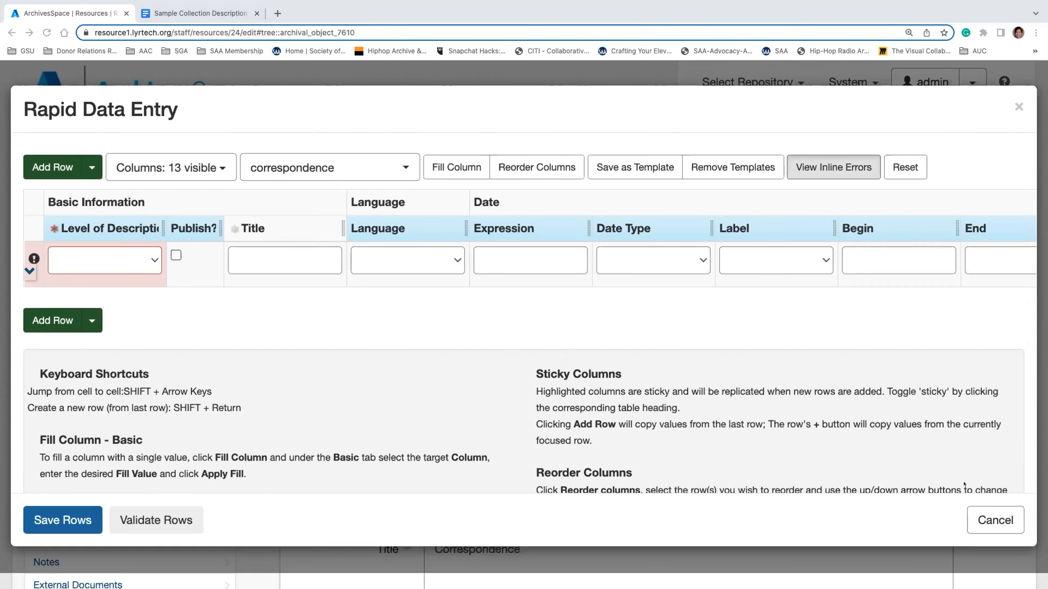
Cancel the Rapid Data Entry grid, leaving the Correspondence series with its four Box 1 files
{"action": "left_click", "coordinate": [989, 521]}
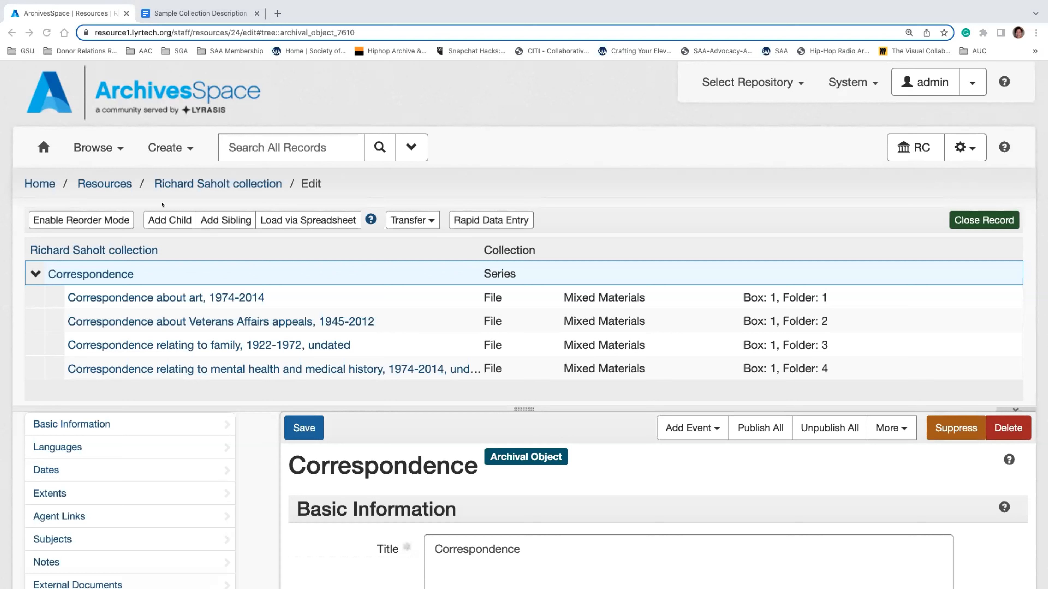
{"action": "left_click", "coordinate": [229, 146]}
{"action": "type", "text": "0"}
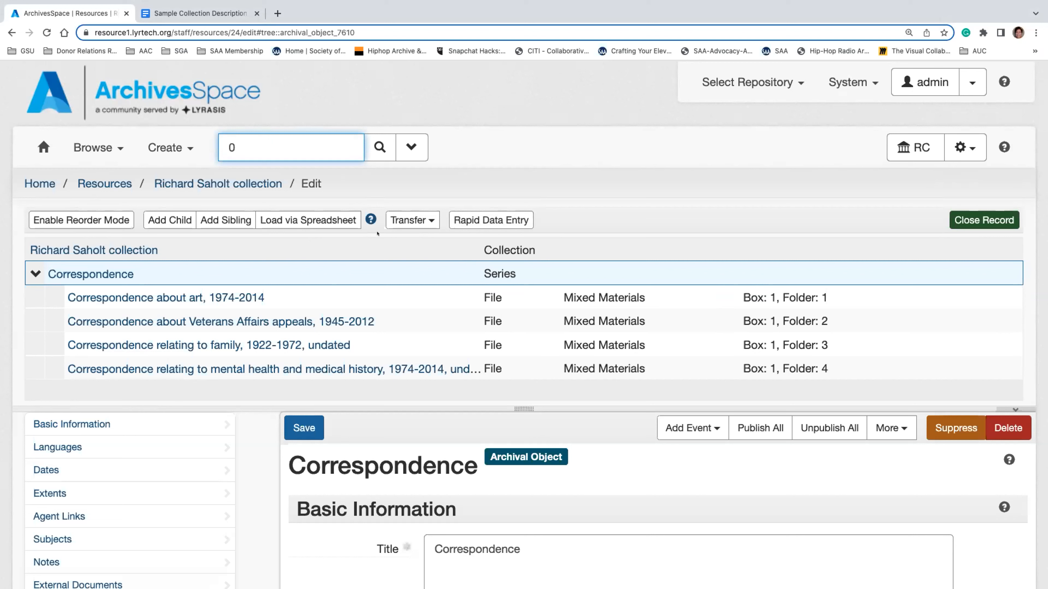
{"action": "key", "text": "BackSpace"}
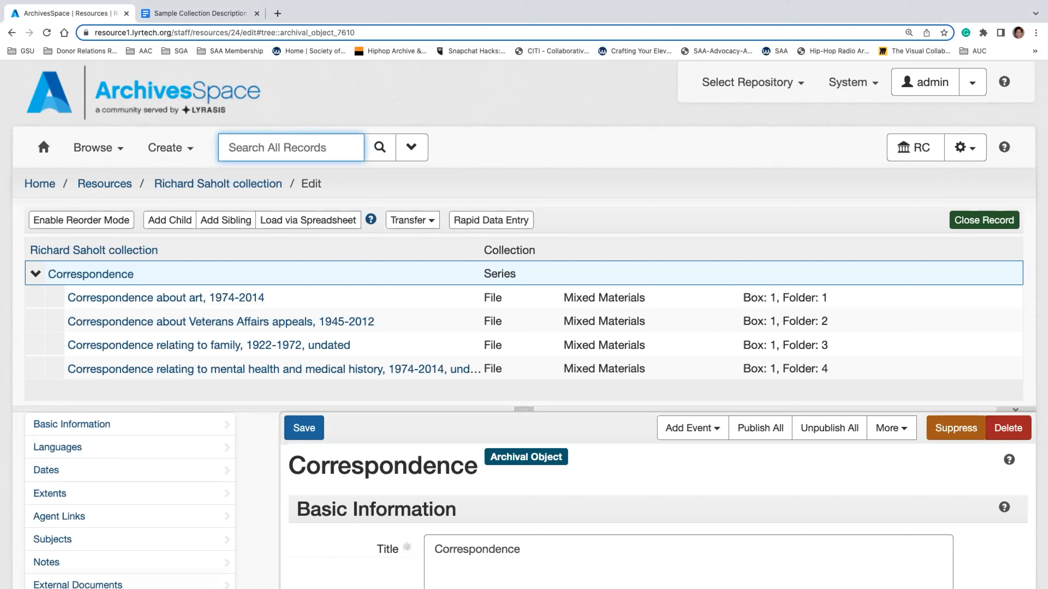
{"action": "left_click", "coordinate": [884, 179]}
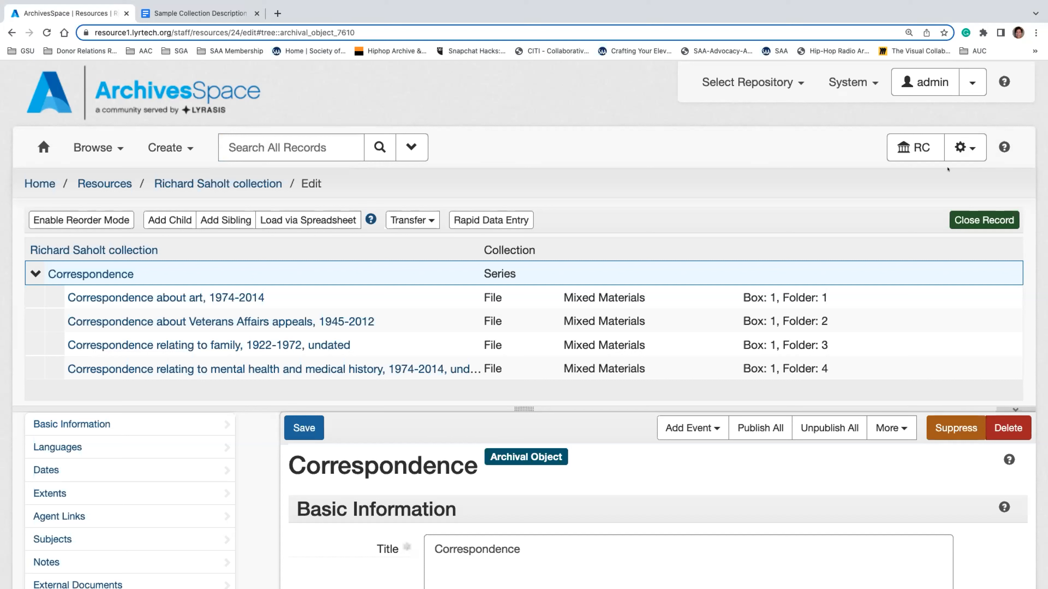
Go to Bulk Import Templates from the repository settings menu and browse the template table
{"action": "left_click", "coordinate": [965, 155]}
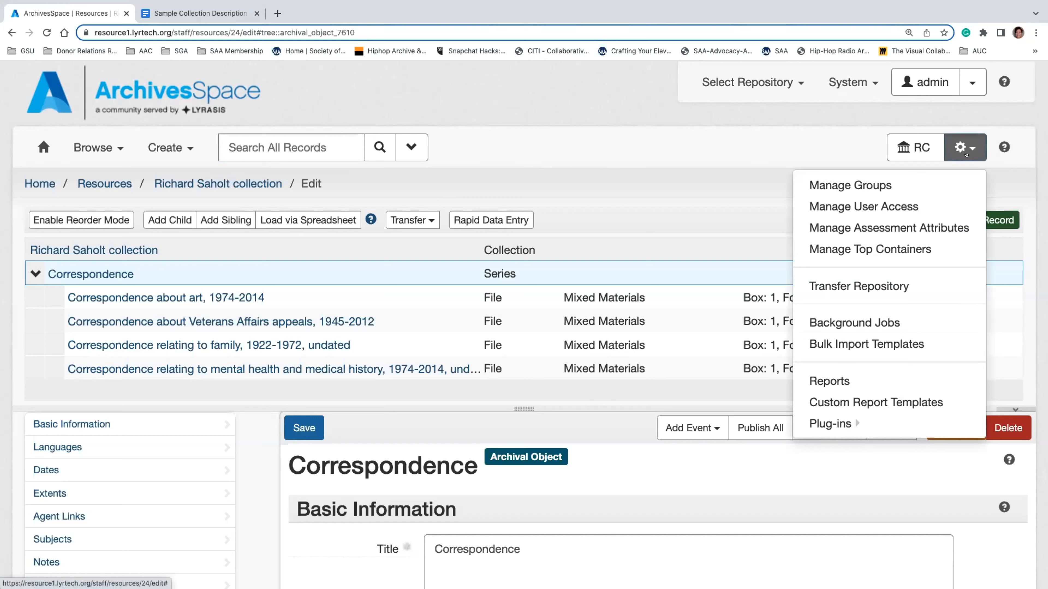
{"action": "left_click", "coordinate": [853, 345]}
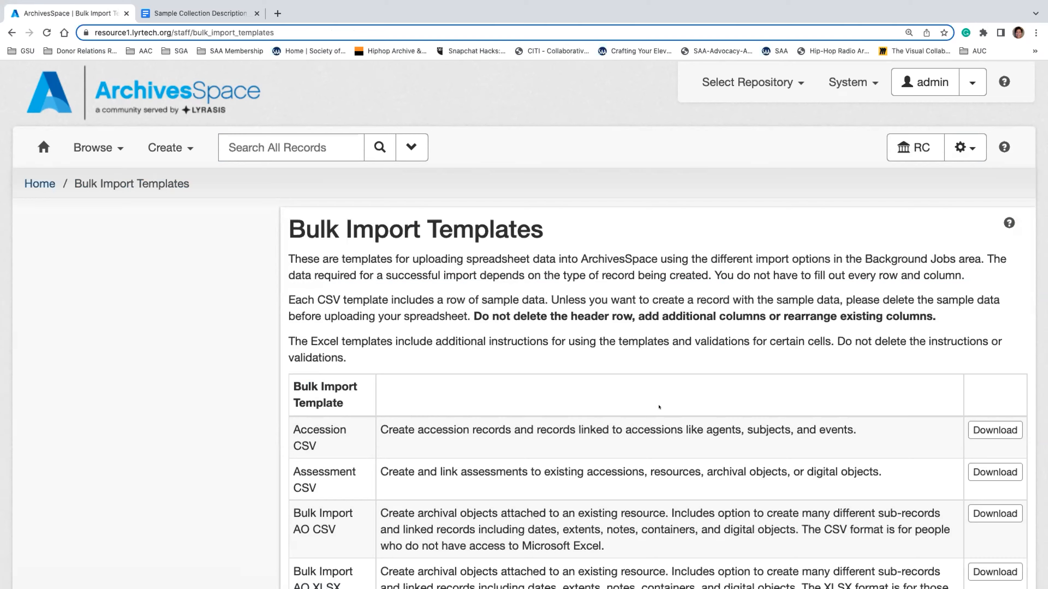
{"action": "scroll", "coordinate": [659, 407], "scroll_direction": "down", "scroll_amount": 3}
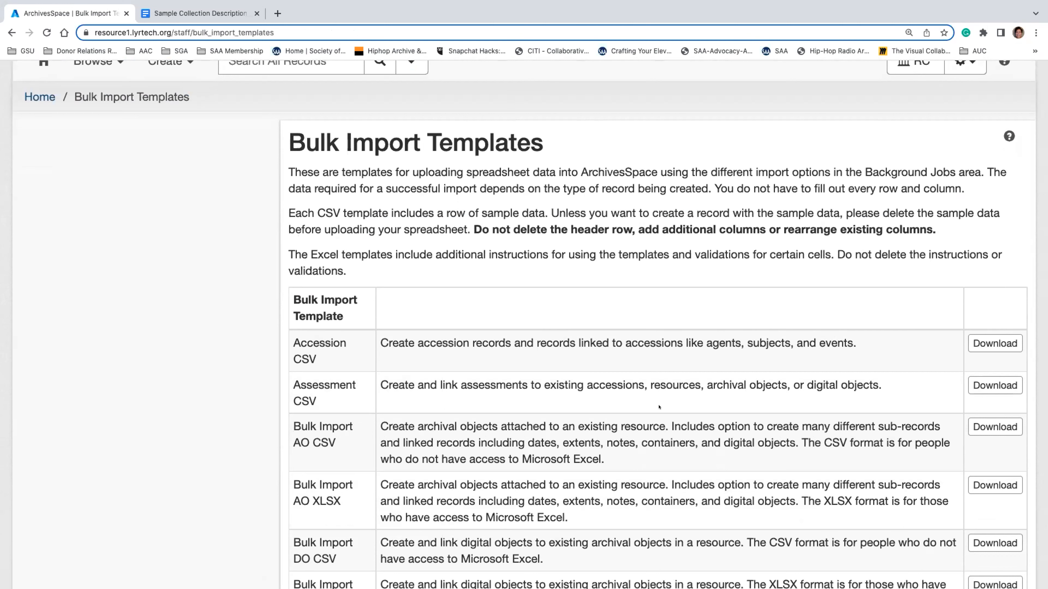
{"action": "scroll", "coordinate": [658, 407], "scroll_direction": "down", "scroll_amount": 5}
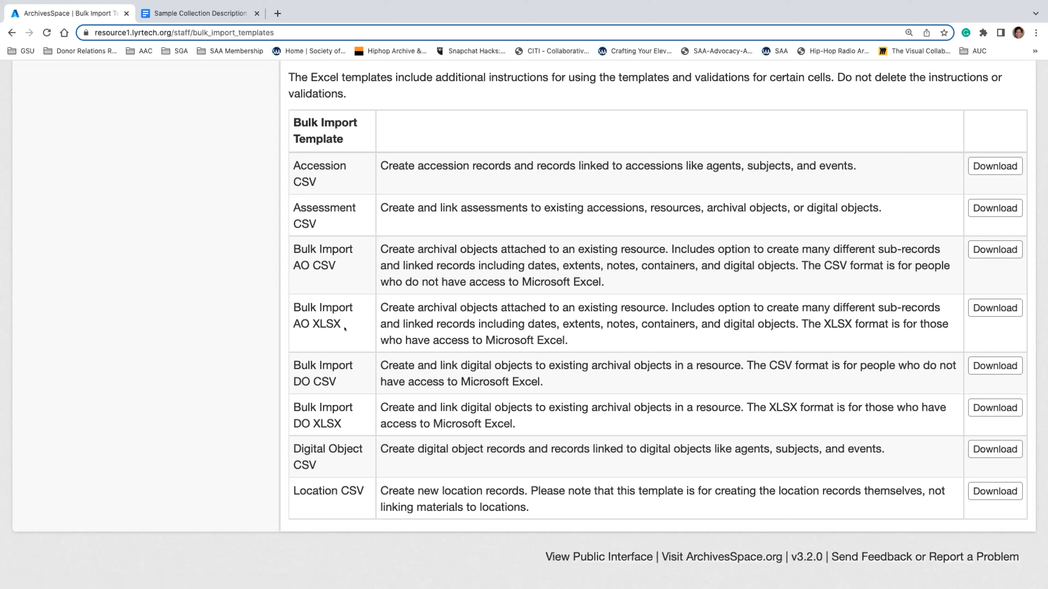
Download the Bulk Import AO XLSX template
{"action": "left_click", "coordinate": [970, 313]}
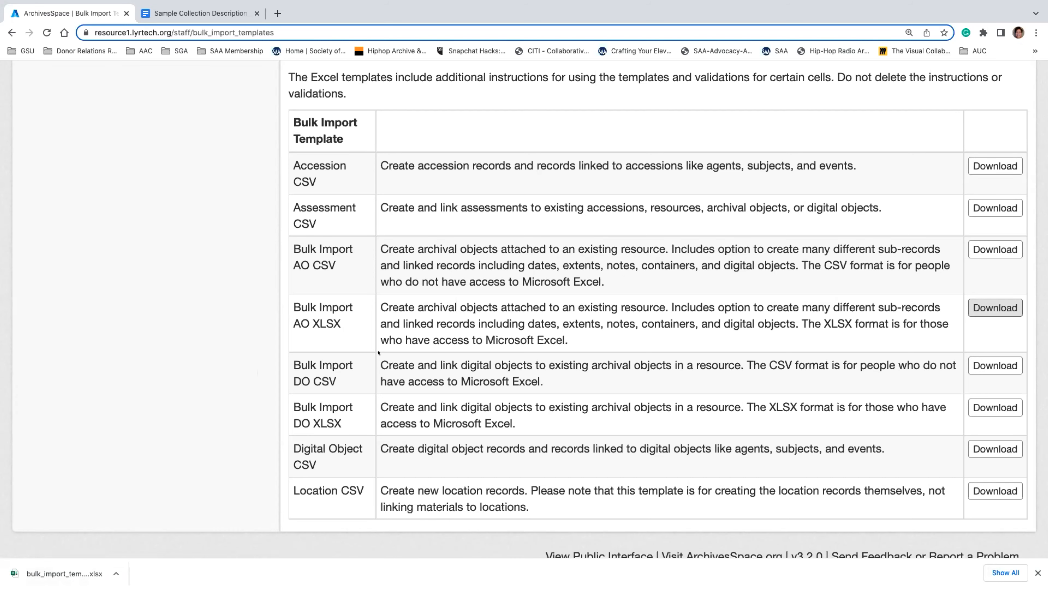
{"action": "scroll", "coordinate": [389, 353], "scroll_direction": "up", "scroll_amount": 3}
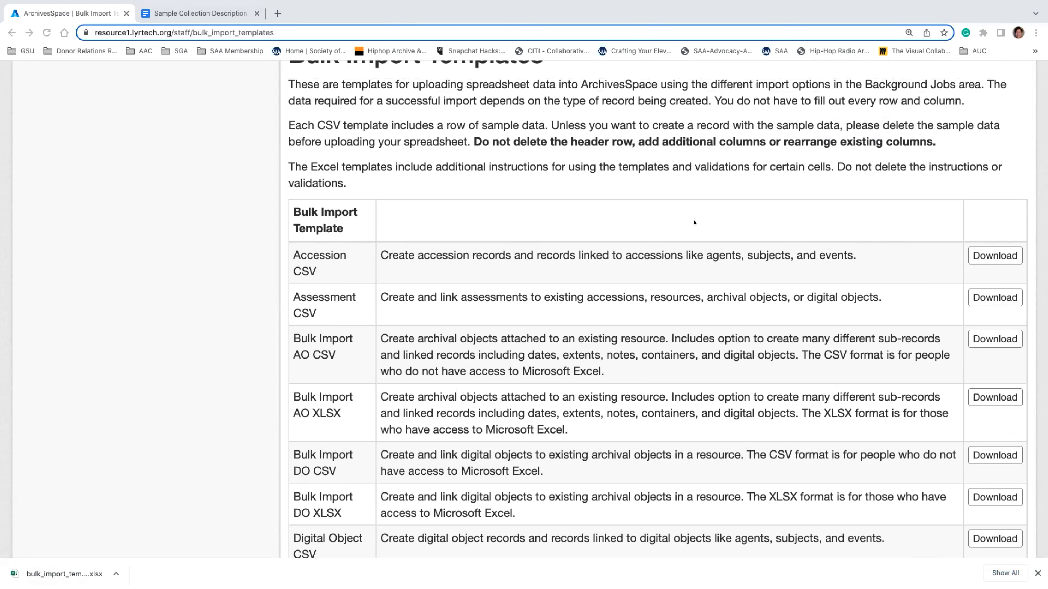
{"action": "scroll", "coordinate": [694, 223], "scroll_direction": "up", "scroll_amount": 5}
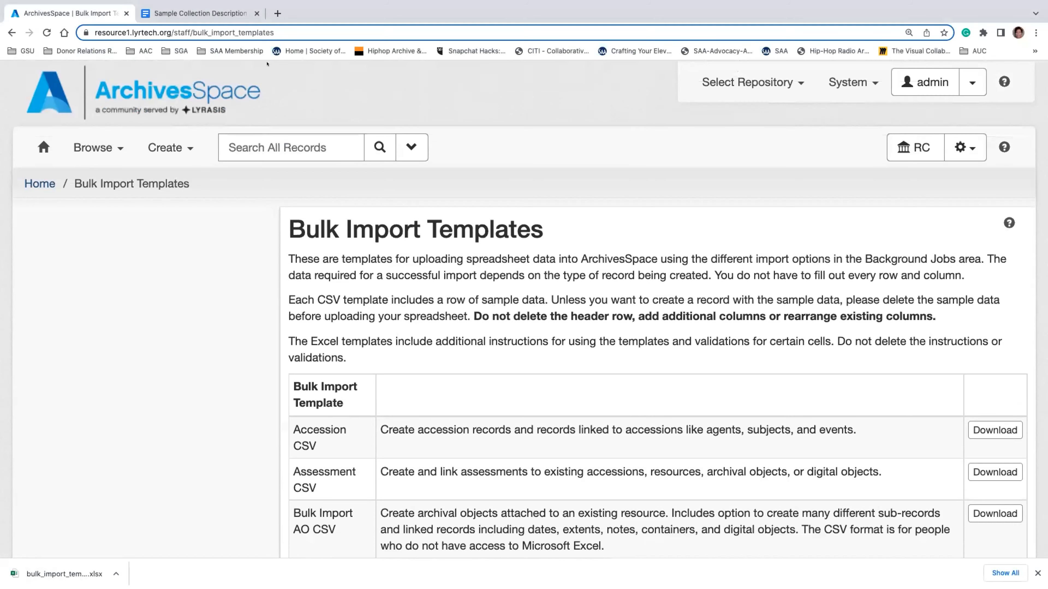
Browse to the archivesspace GitHub repository's templates folder in a new tab, then return to ArchivesSpace
{"action": "left_click", "coordinate": [276, 13]}
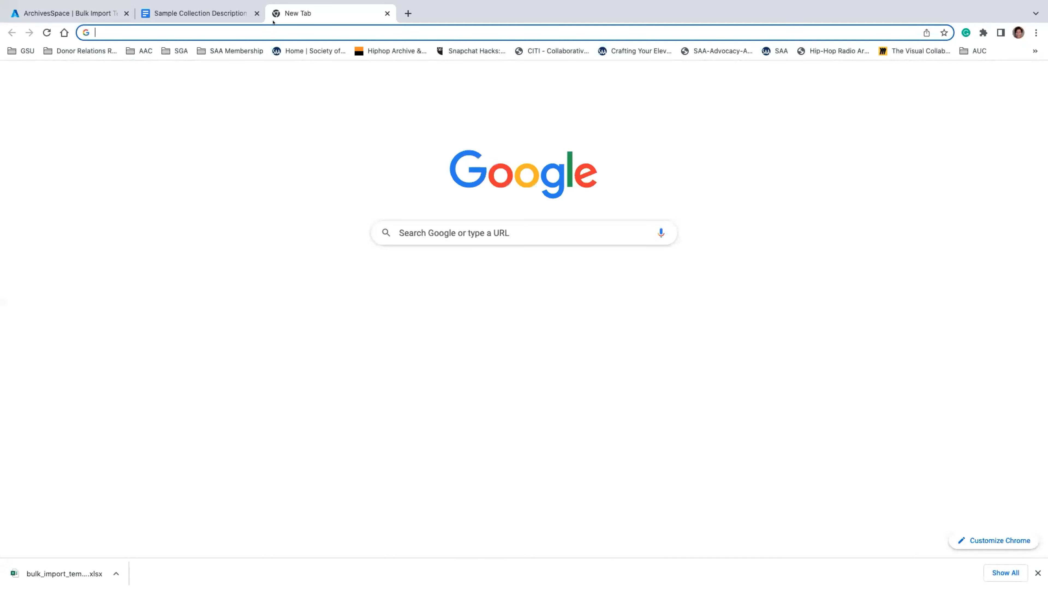
{"action": "type", "text": "https://github.com/archivesspace/archivesspace"}
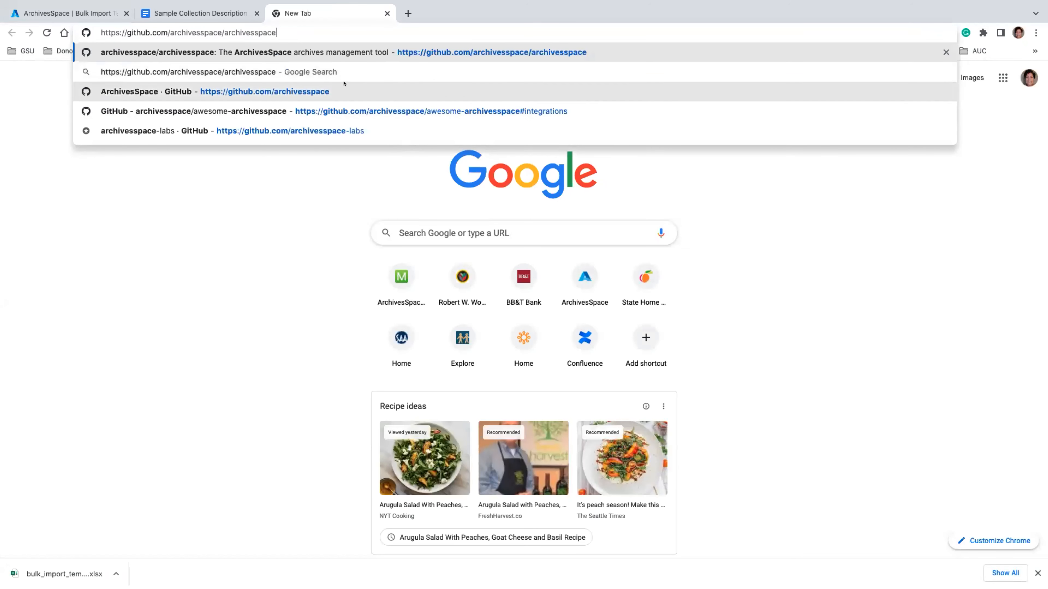
{"action": "key", "text": "Down"}
{"action": "key", "text": "Return"}
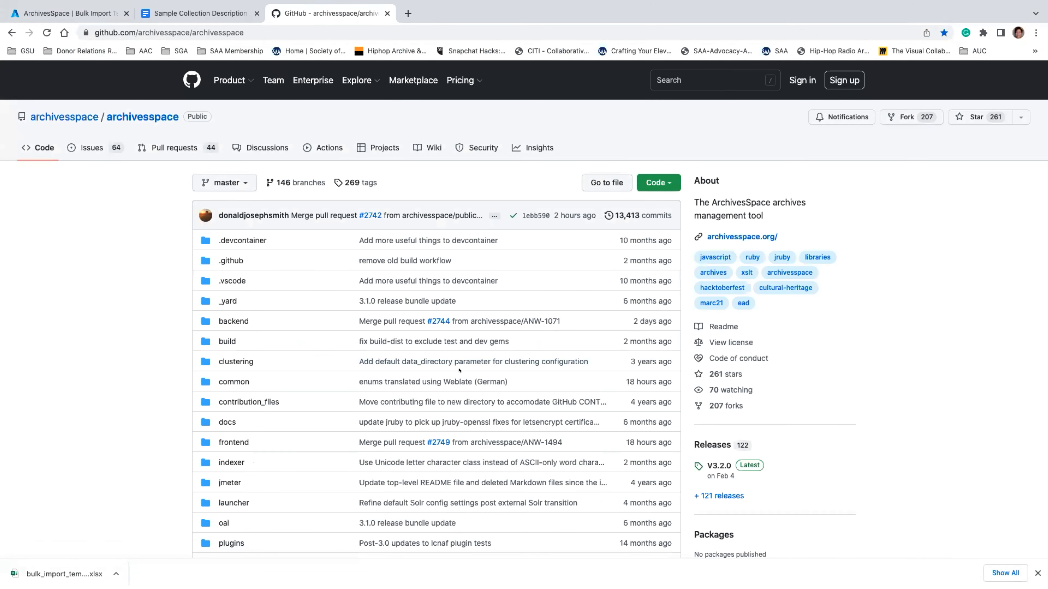
{"action": "scroll", "coordinate": [459, 370], "scroll_direction": "down", "scroll_amount": 6}
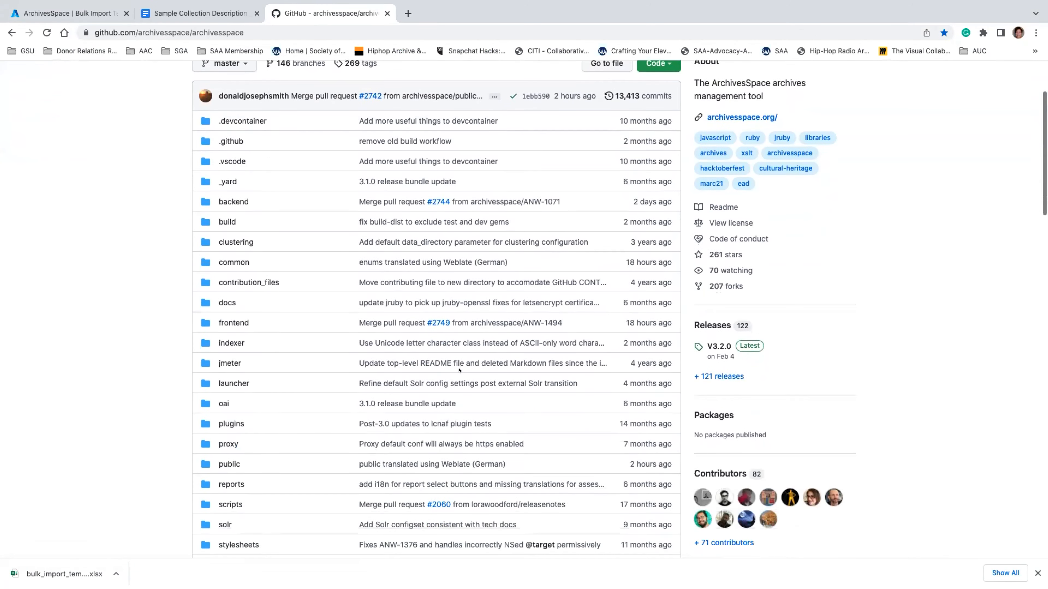
{"action": "scroll", "coordinate": [459, 370], "scroll_direction": "down", "scroll_amount": 2}
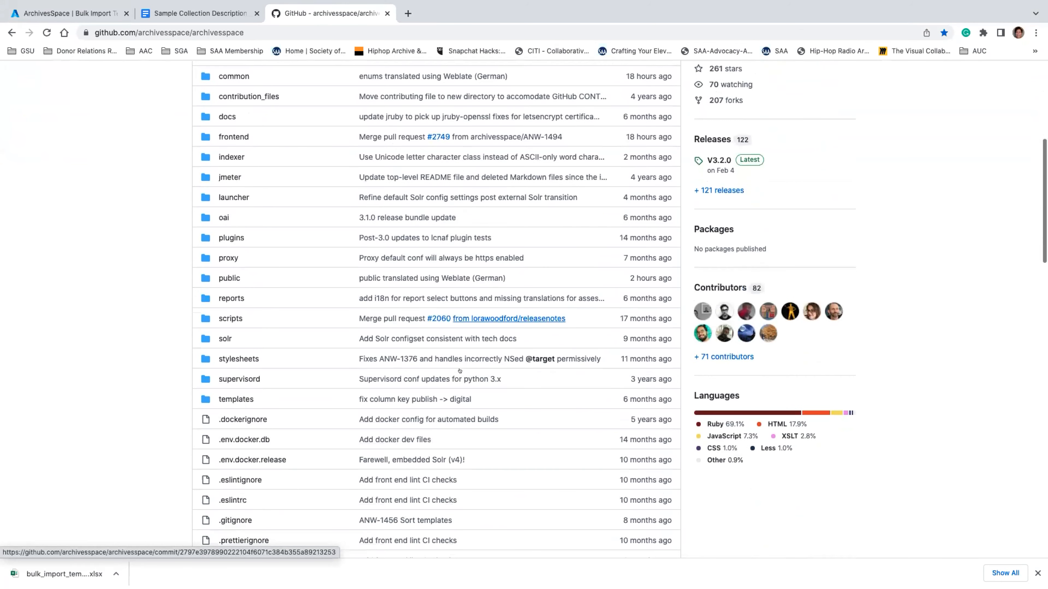
{"action": "left_click", "coordinate": [231, 403]}
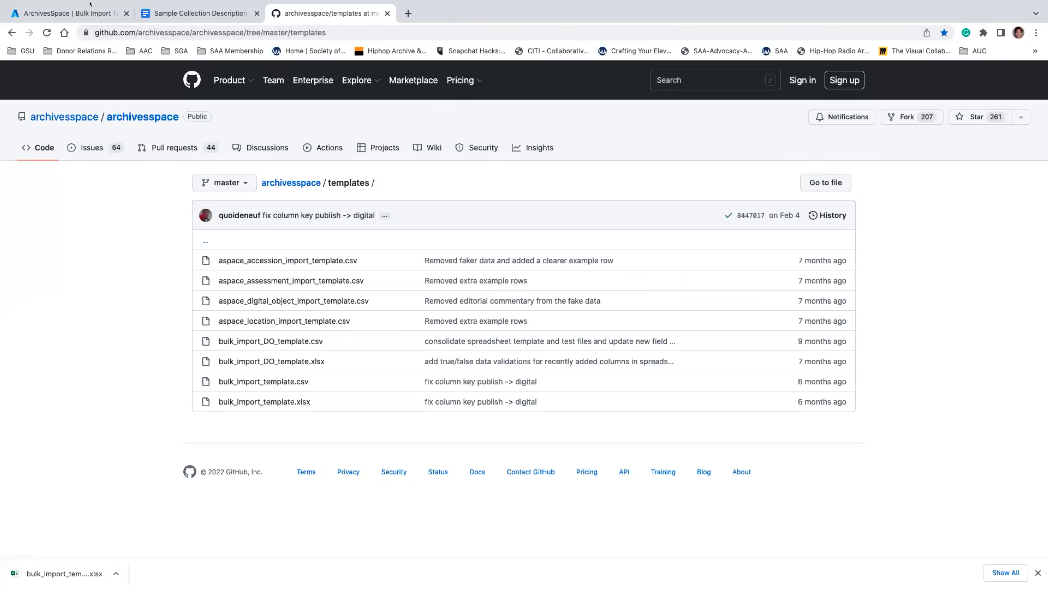
{"action": "left_click", "coordinate": [75, 7]}
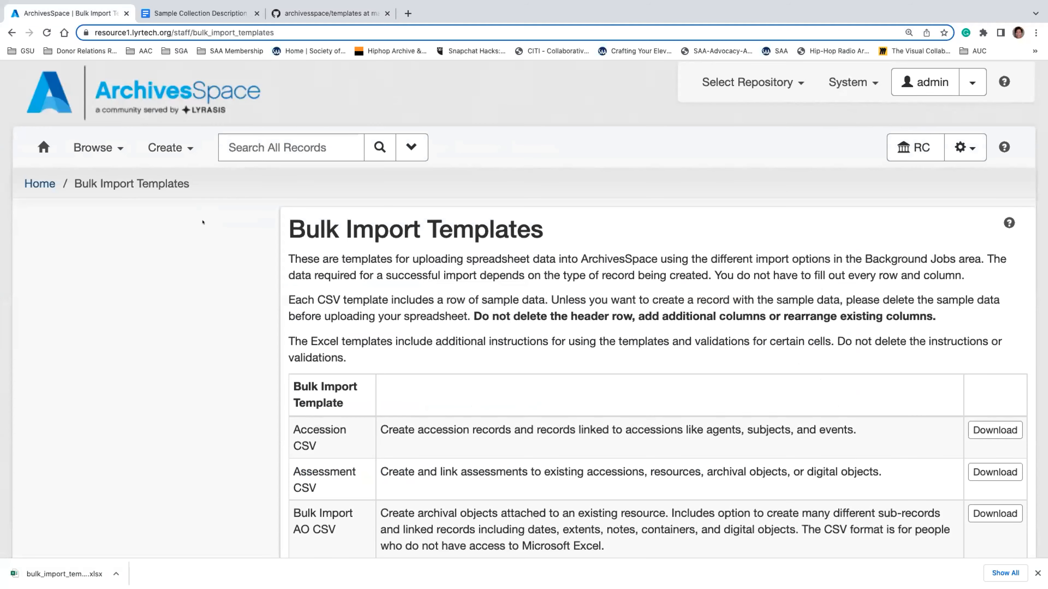
Search all records for identifier 09916 to locate the Marie Corelli collection
{"action": "left_click", "coordinate": [235, 146]}
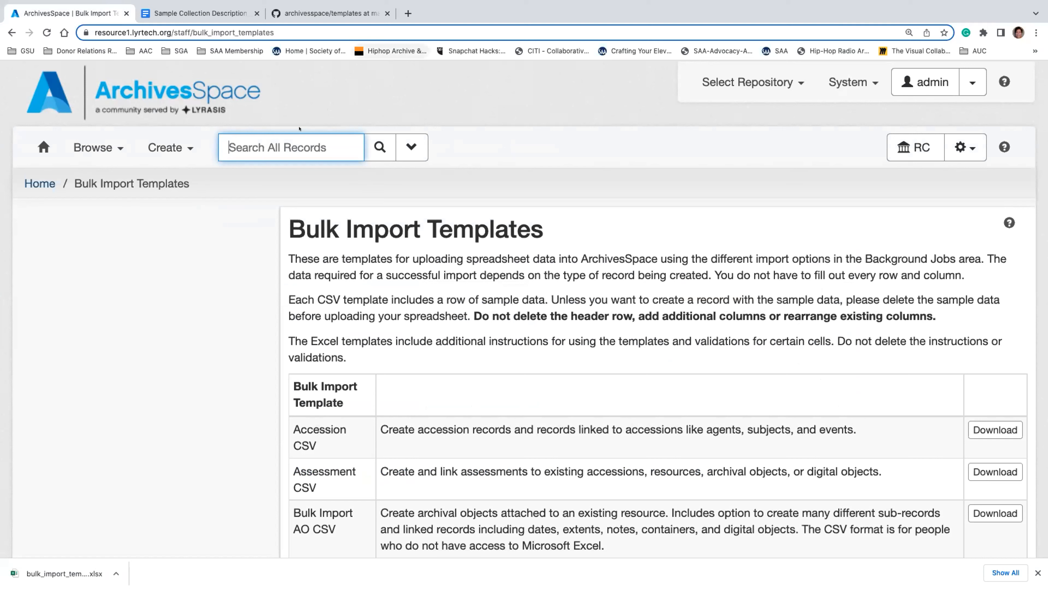
{"action": "type", "text": "09916"}
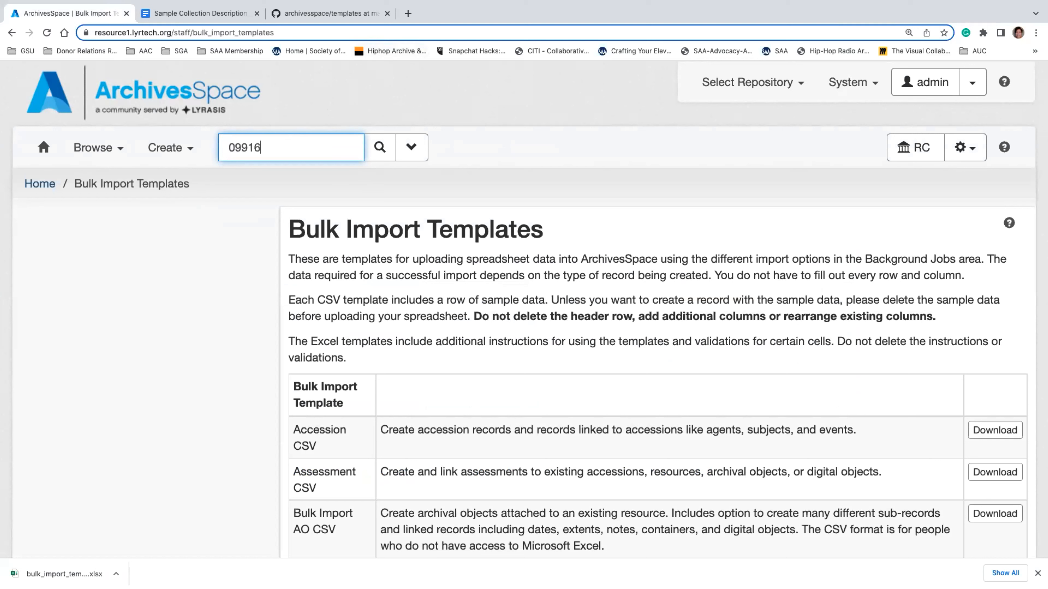
{"action": "key", "text": "Return"}
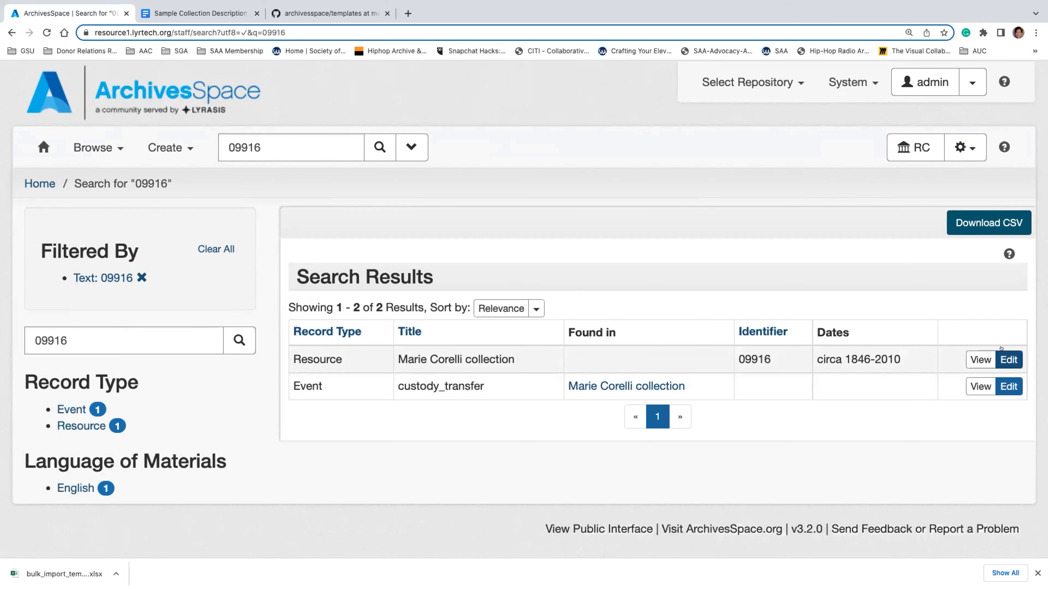
{"action": "left_click", "coordinate": [762, 332]}
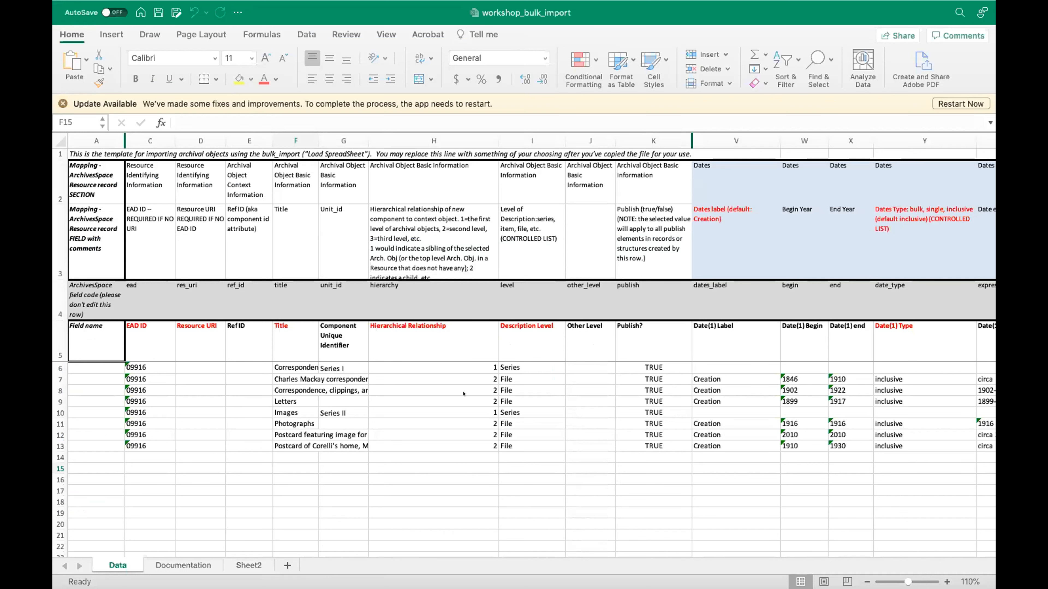
Set the Data sheet zoom to 125%
{"action": "scroll", "coordinate": [463, 394], "scroll_direction": "right", "scroll_amount": 1}
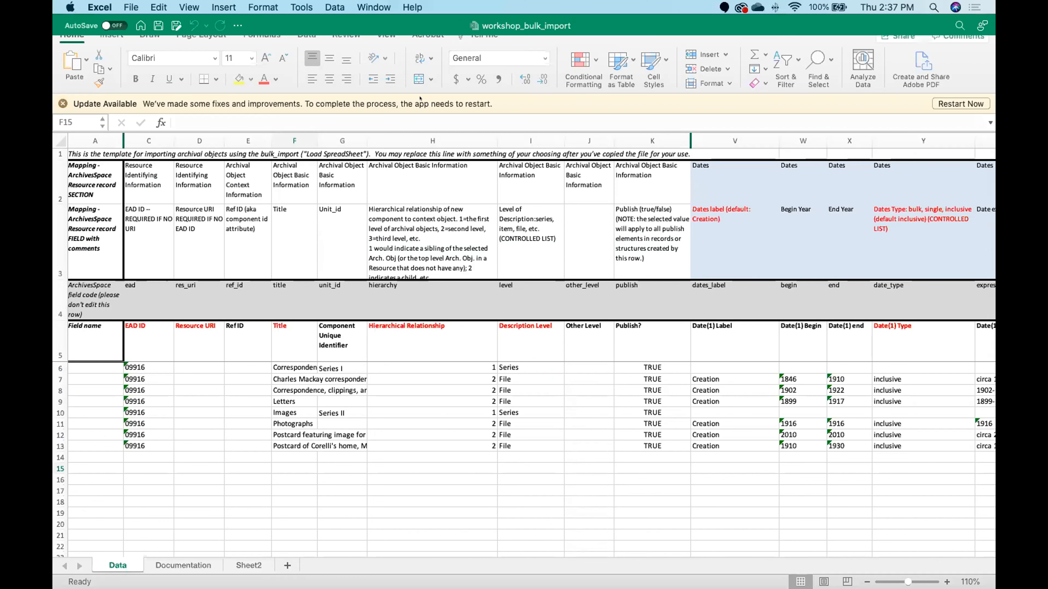
{"action": "mouse_move", "coordinate": [265, 4]}
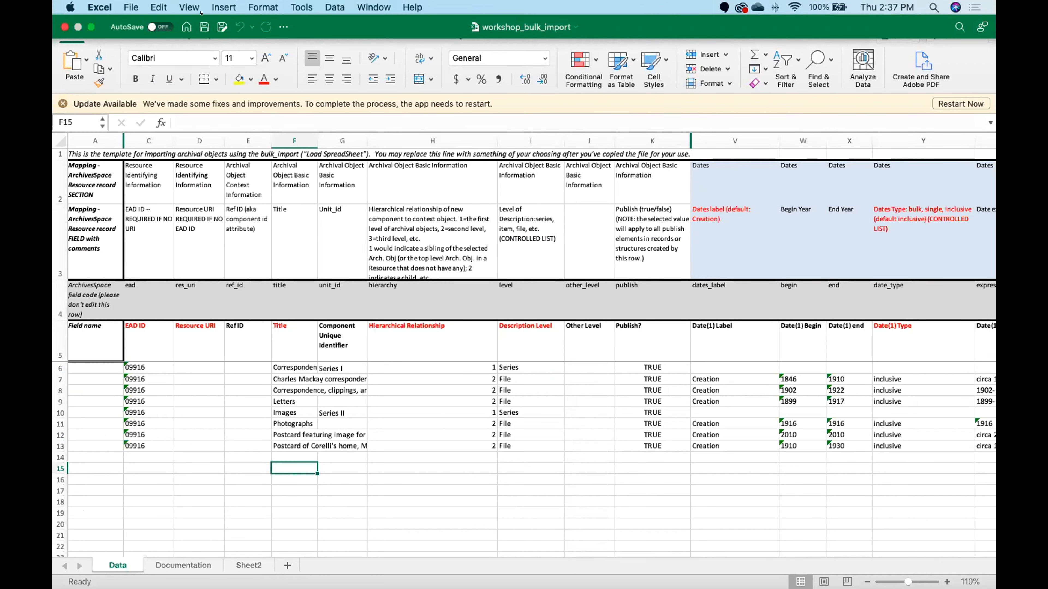
{"action": "left_click", "coordinate": [182, 7]}
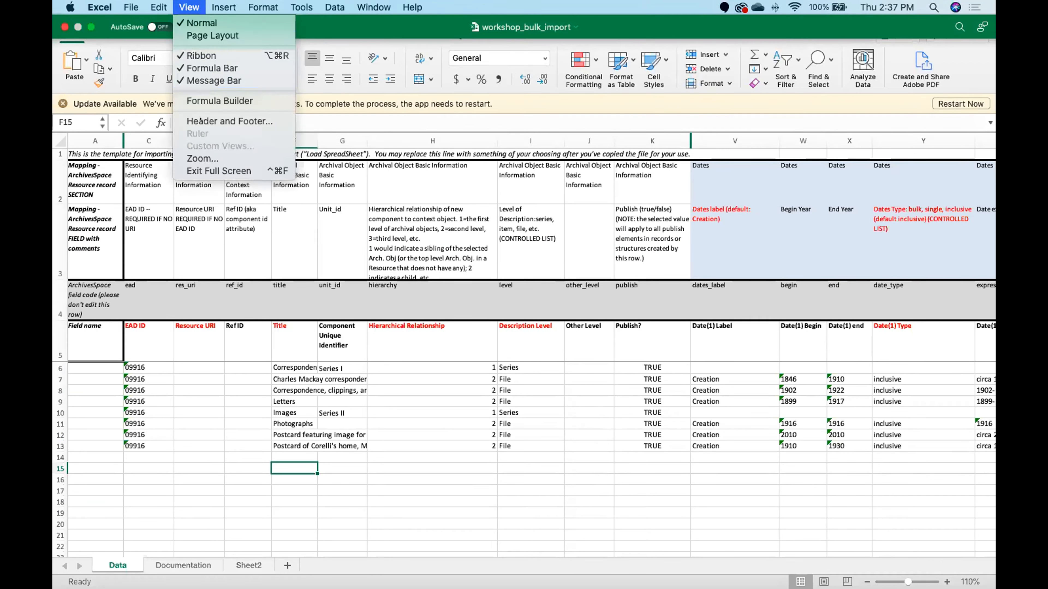
{"action": "left_click", "coordinate": [201, 159]}
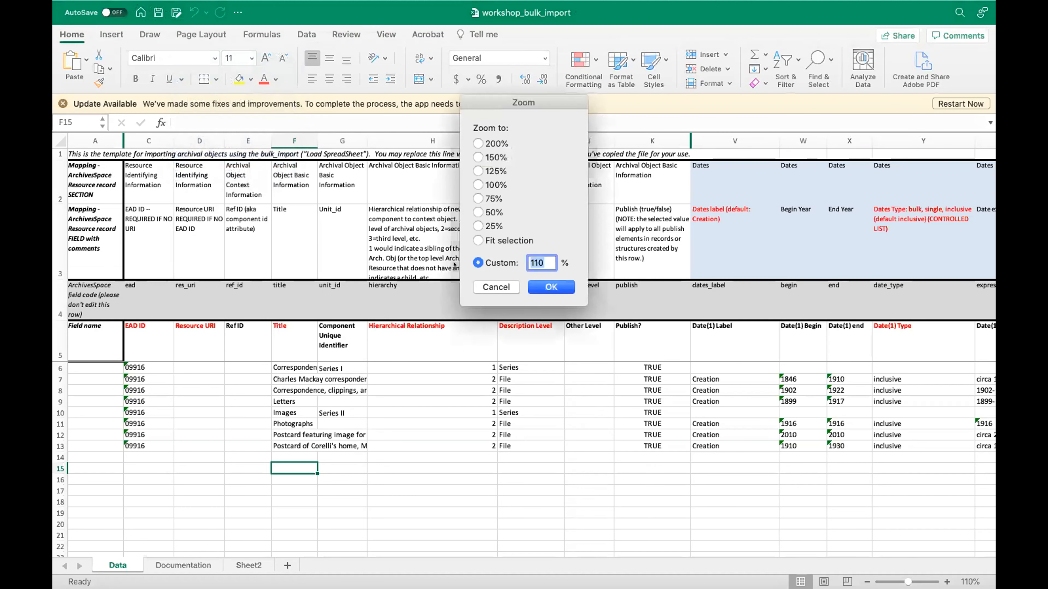
{"action": "left_click", "coordinate": [477, 171]}
{"action": "left_click", "coordinate": [536, 288]}
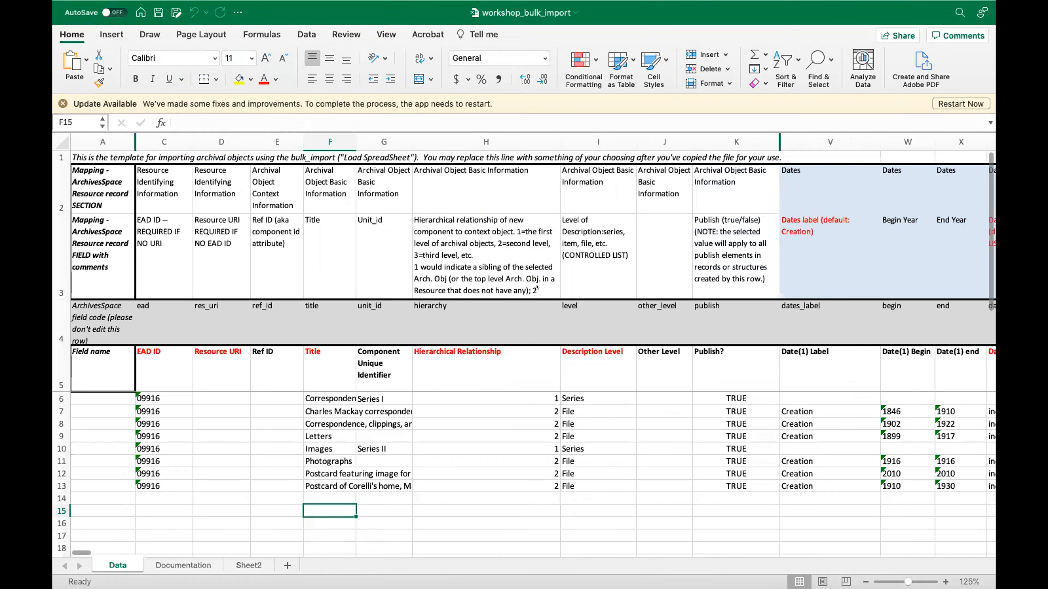
{"action": "left_click", "coordinate": [536, 288]}
Scroll the Data sheet back to column A, showing Field name through EAD ID and Title
{"action": "left_click", "coordinate": [476, 410]}
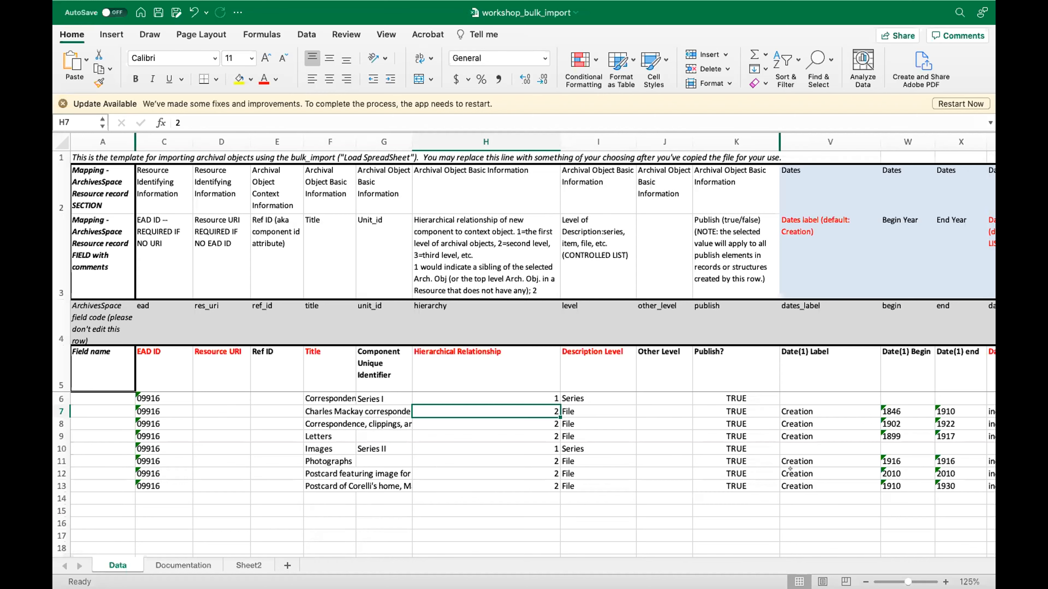
{"action": "scroll", "coordinate": [790, 468], "scroll_direction": "right", "scroll_amount": 2}
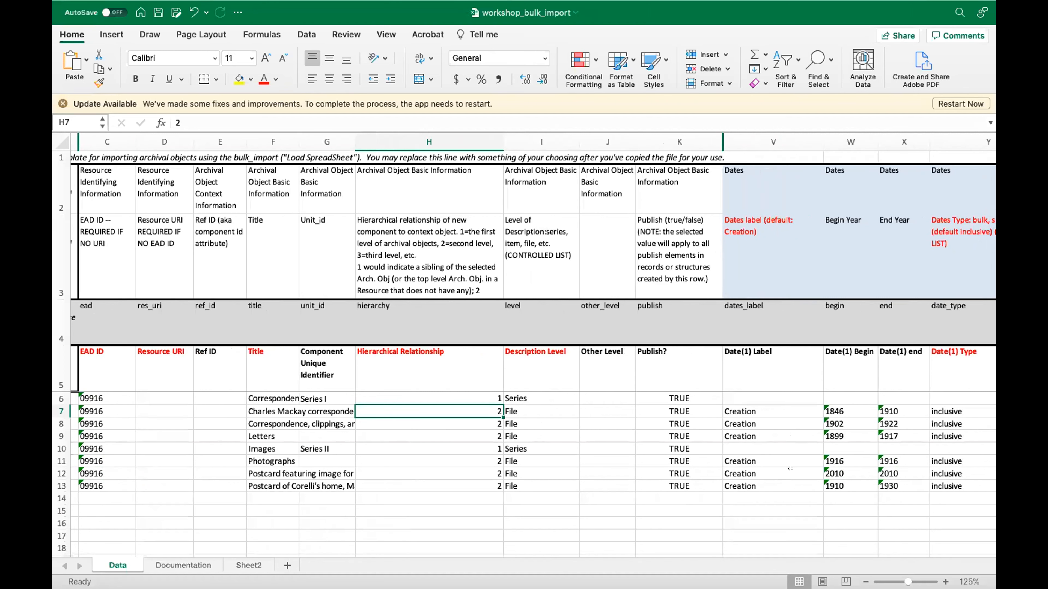
{"action": "scroll", "coordinate": [792, 455], "scroll_direction": "right", "scroll_amount": 5}
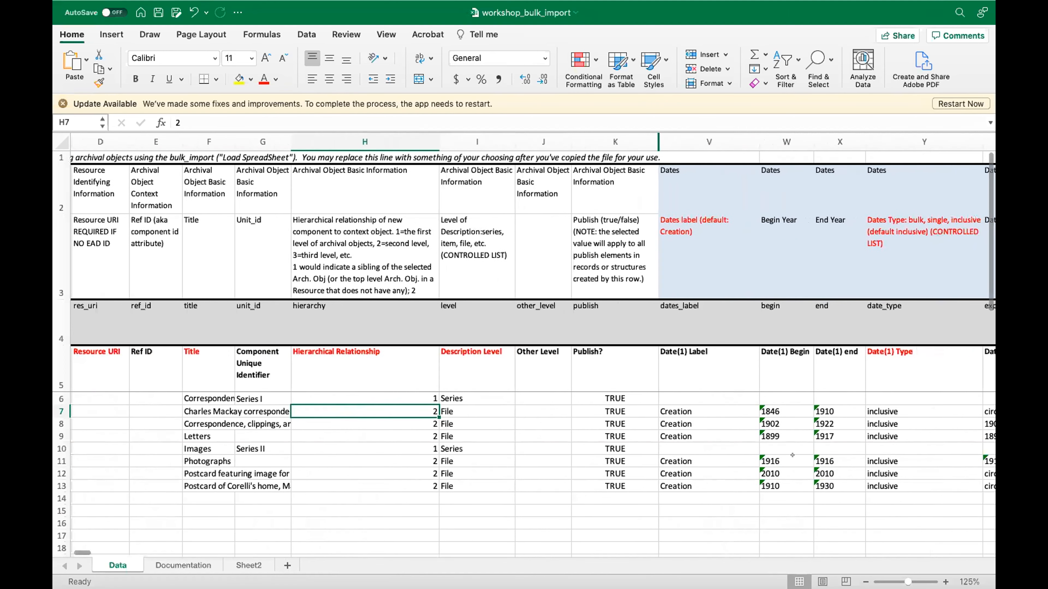
{"action": "scroll", "coordinate": [792, 455], "scroll_direction": "right", "scroll_amount": 3}
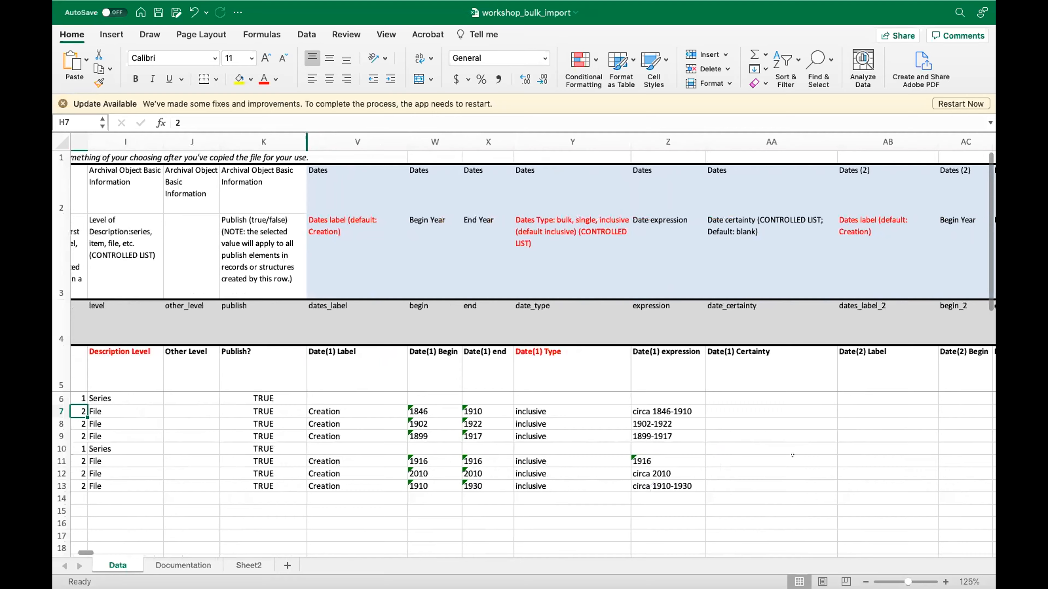
{"action": "scroll", "coordinate": [792, 455], "scroll_direction": "left", "scroll_amount": 4}
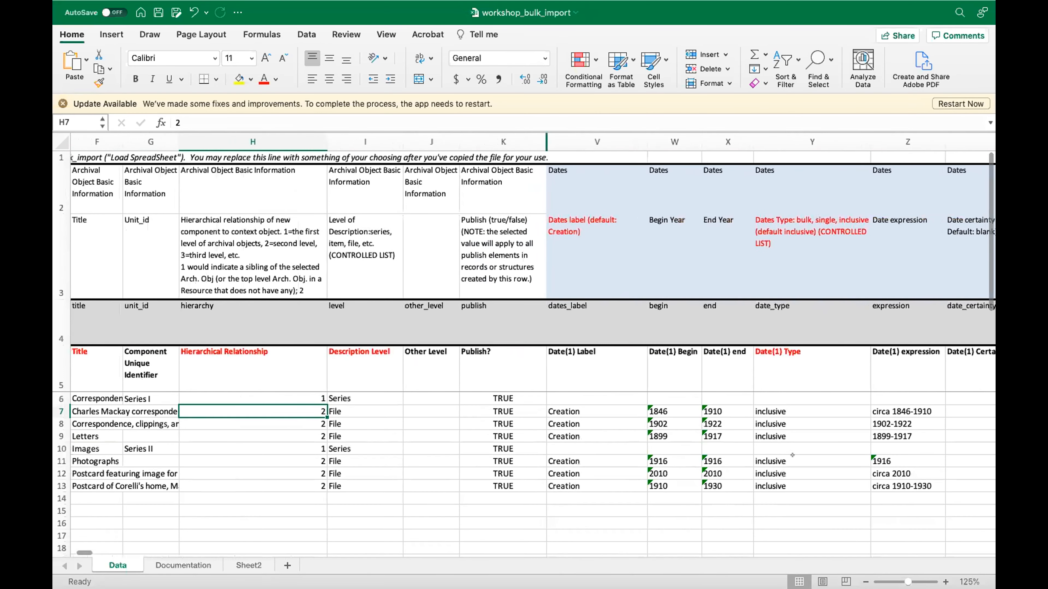
{"action": "scroll", "coordinate": [792, 455], "scroll_direction": "left", "scroll_amount": 3}
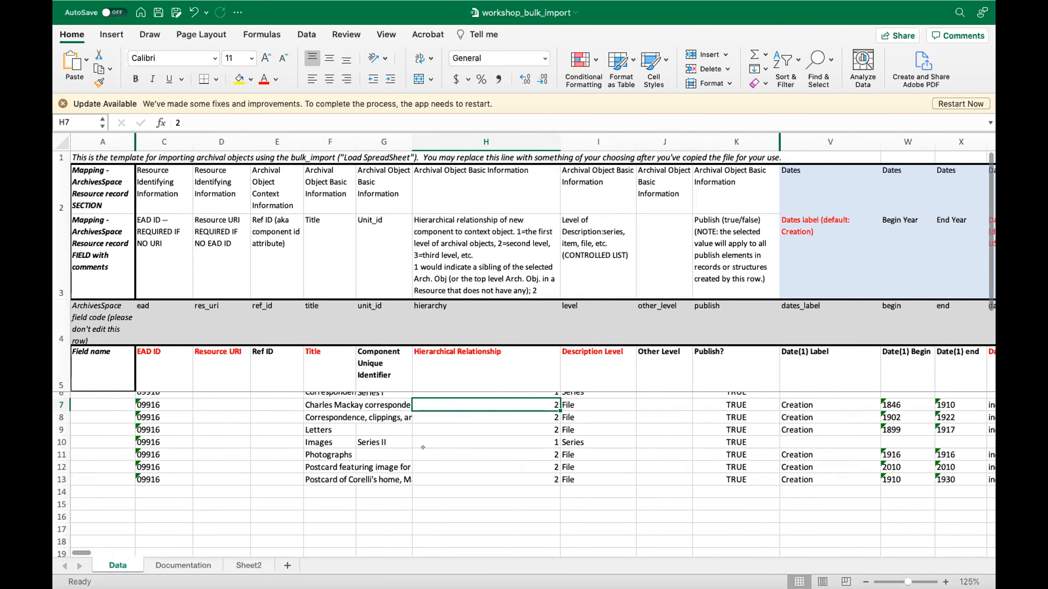
{"action": "scroll", "coordinate": [423, 448], "scroll_direction": "up", "scroll_amount": 1}
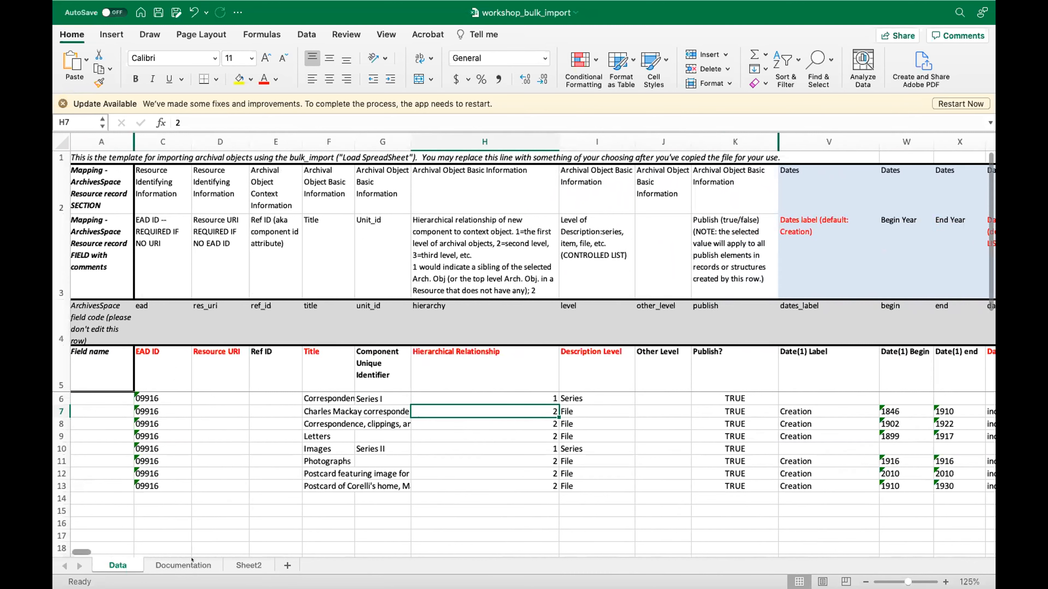
{"action": "left_click", "coordinate": [192, 566]}
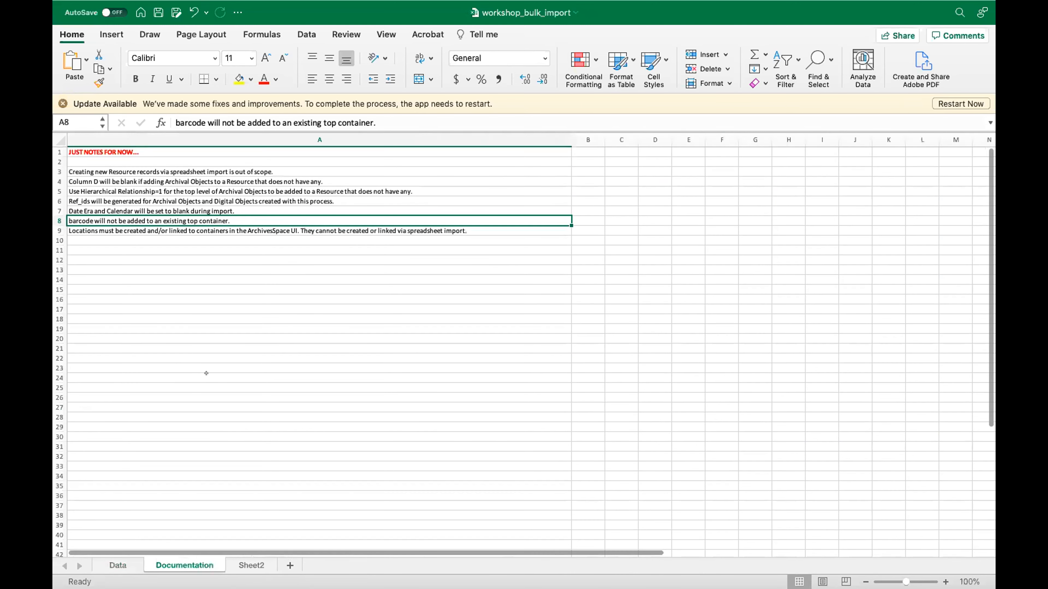
{"action": "left_click", "coordinate": [118, 566]}
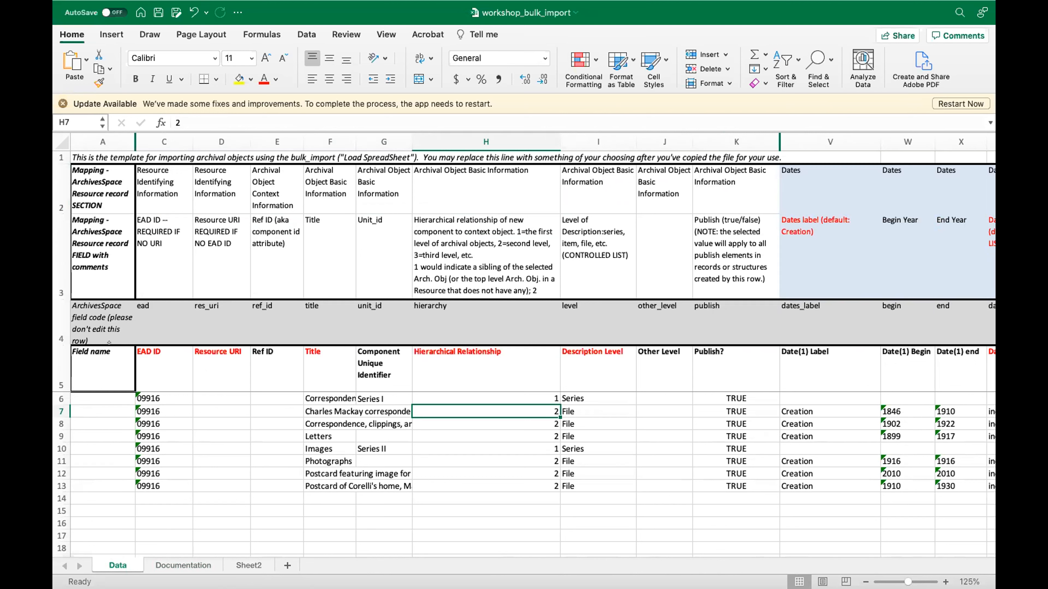
{"action": "left_click", "coordinate": [110, 329]}
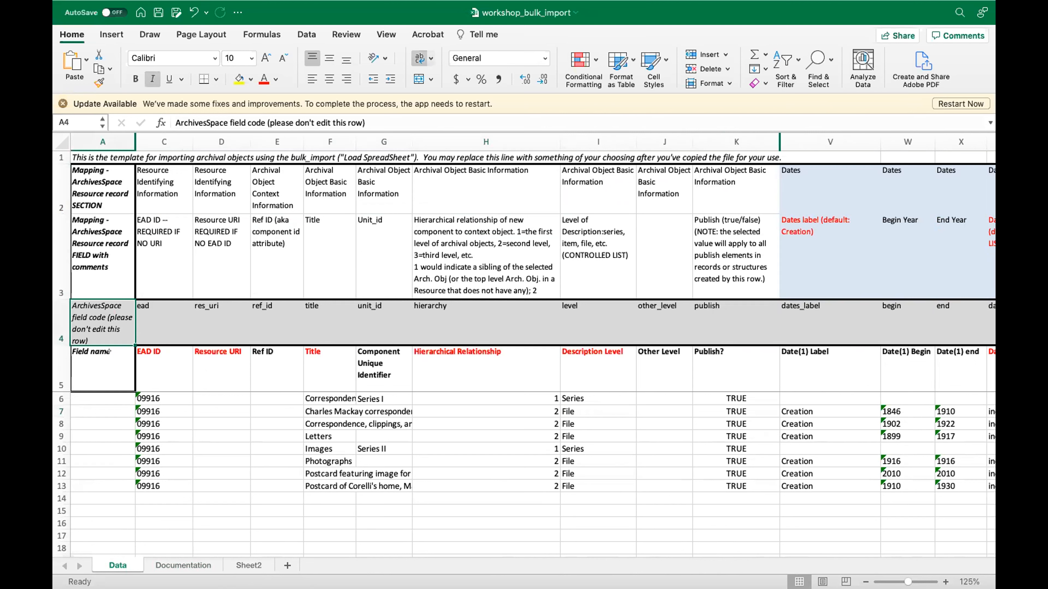
{"action": "left_click", "coordinate": [99, 361]}
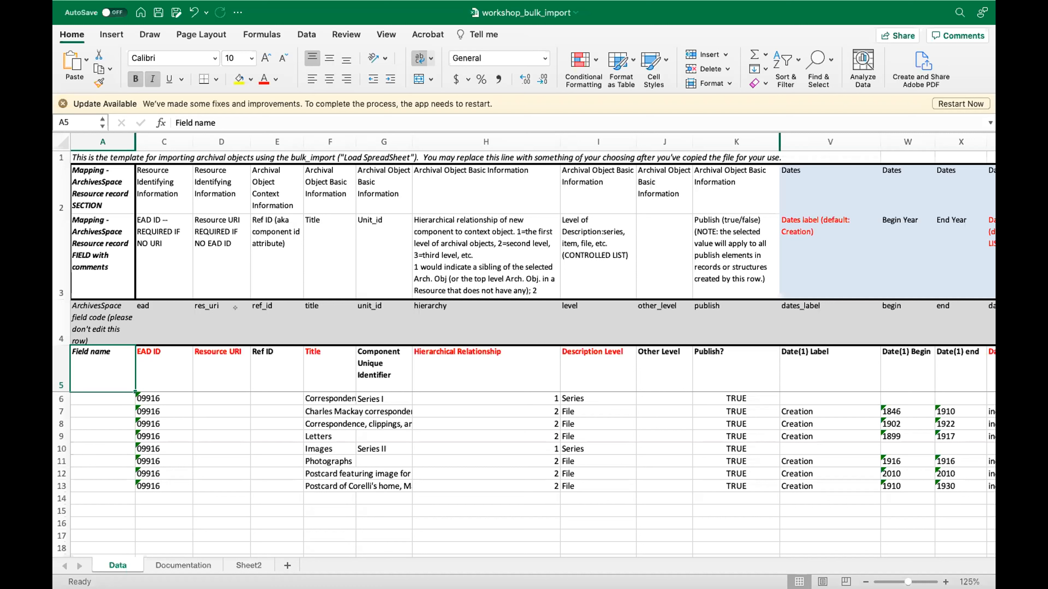
{"action": "left_click", "coordinate": [266, 434]}
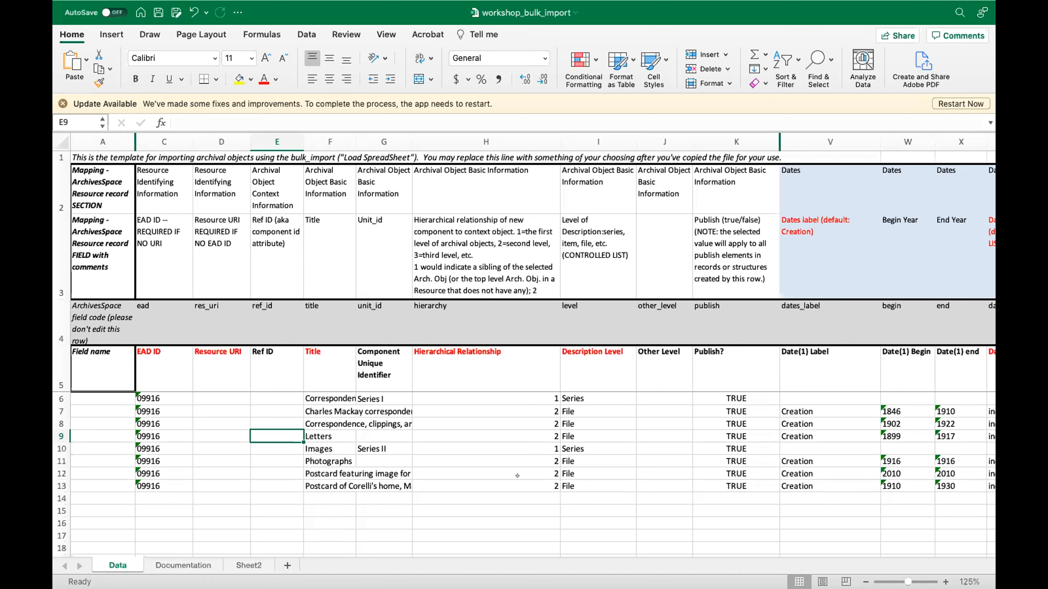
{"action": "left_click", "coordinate": [172, 395]}
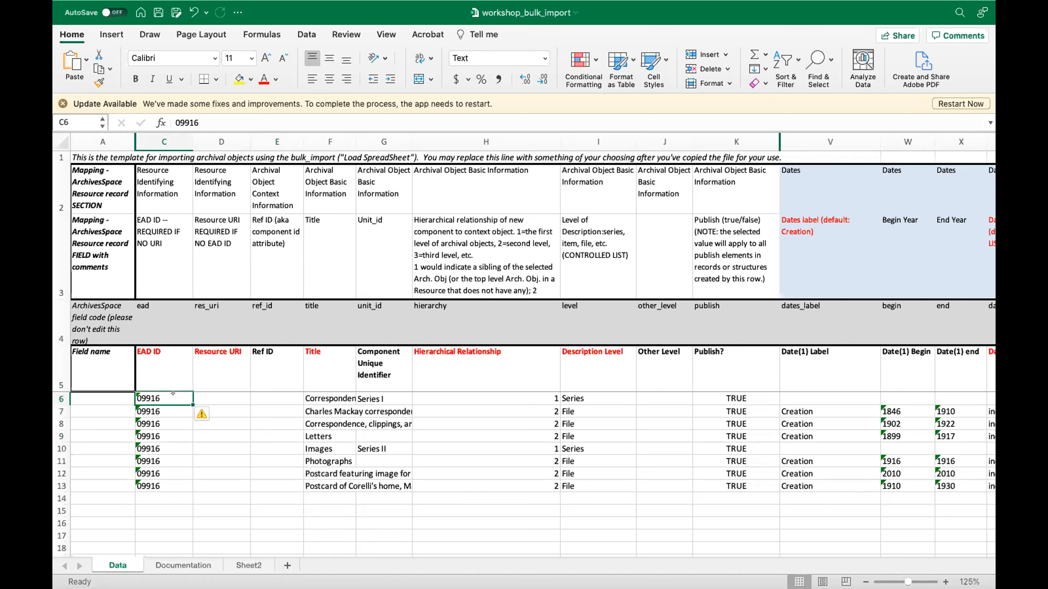
{"action": "left_click", "coordinate": [215, 395]}
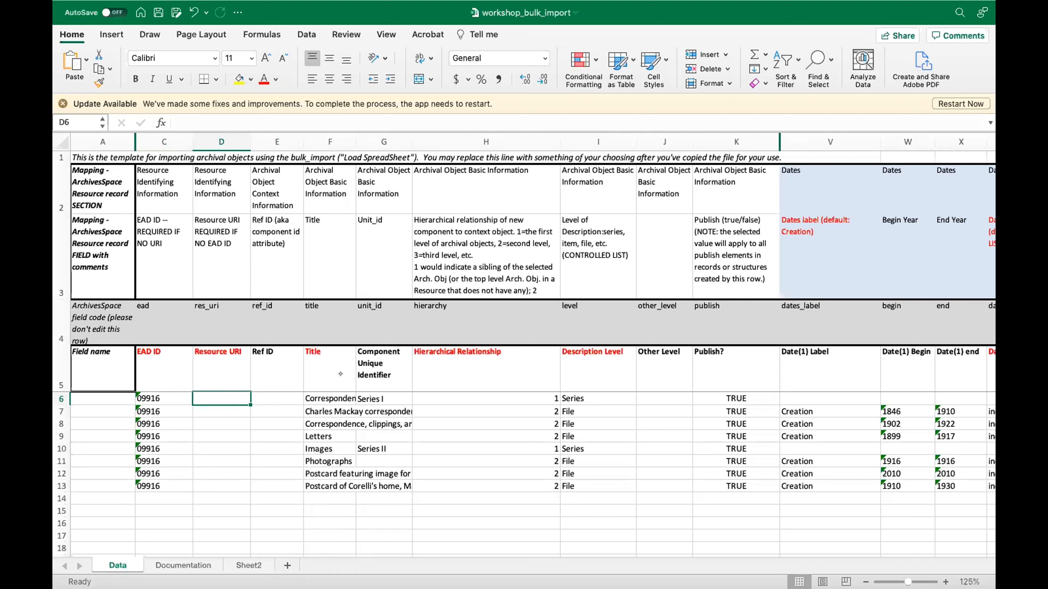
{"action": "left_click", "coordinate": [332, 395]}
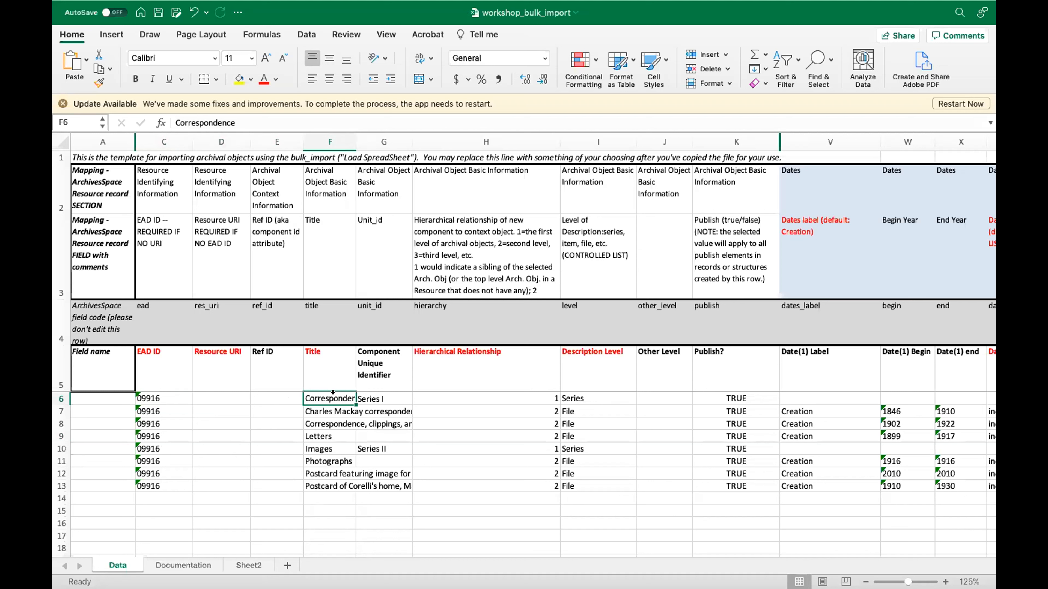
{"action": "key", "text": "Tab"}
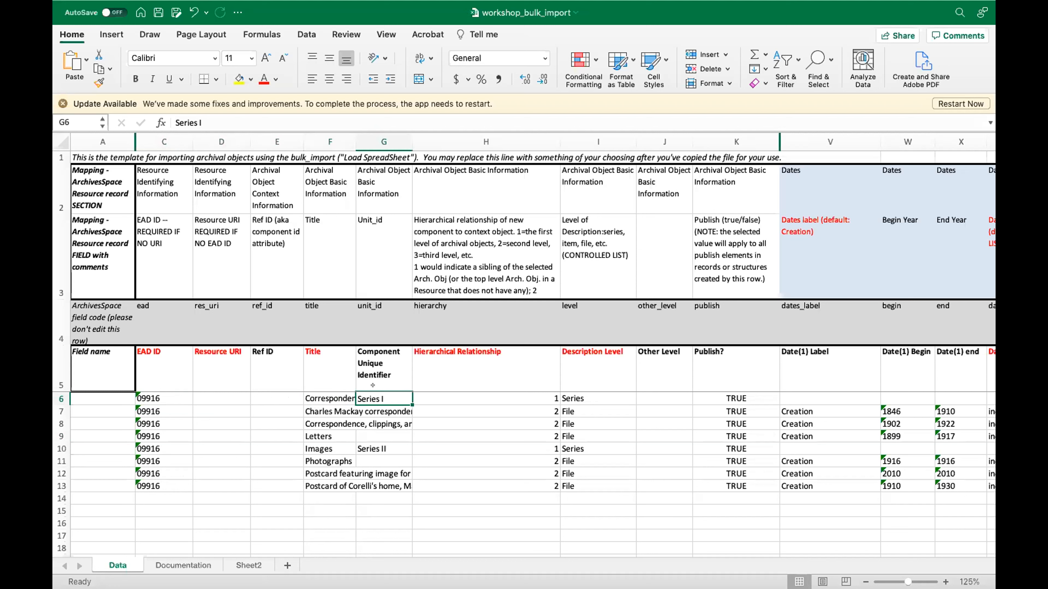
{"action": "key", "text": "Tab"}
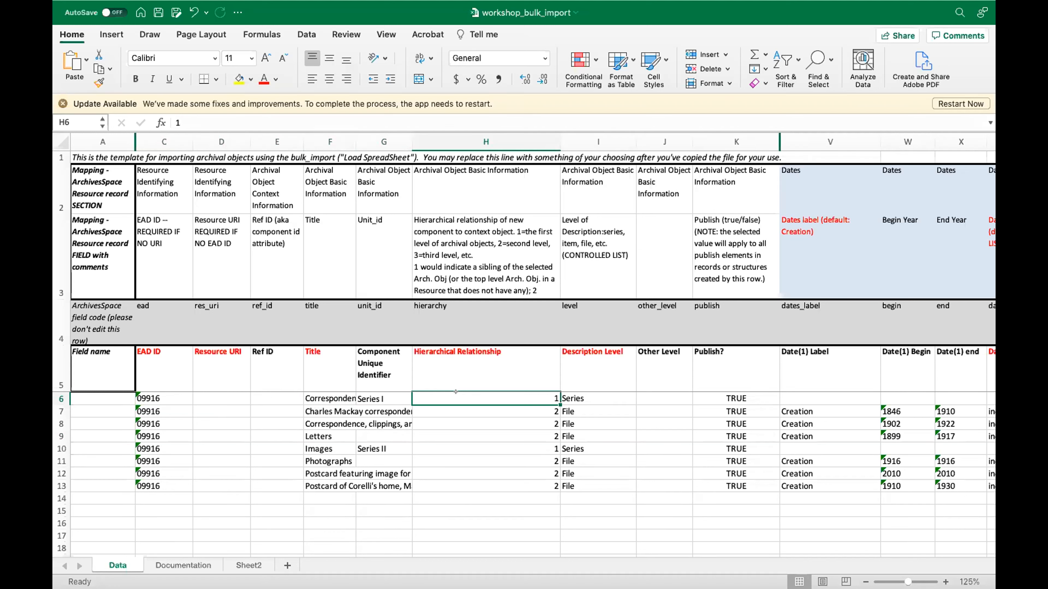
{"action": "left_click", "coordinate": [466, 362]}
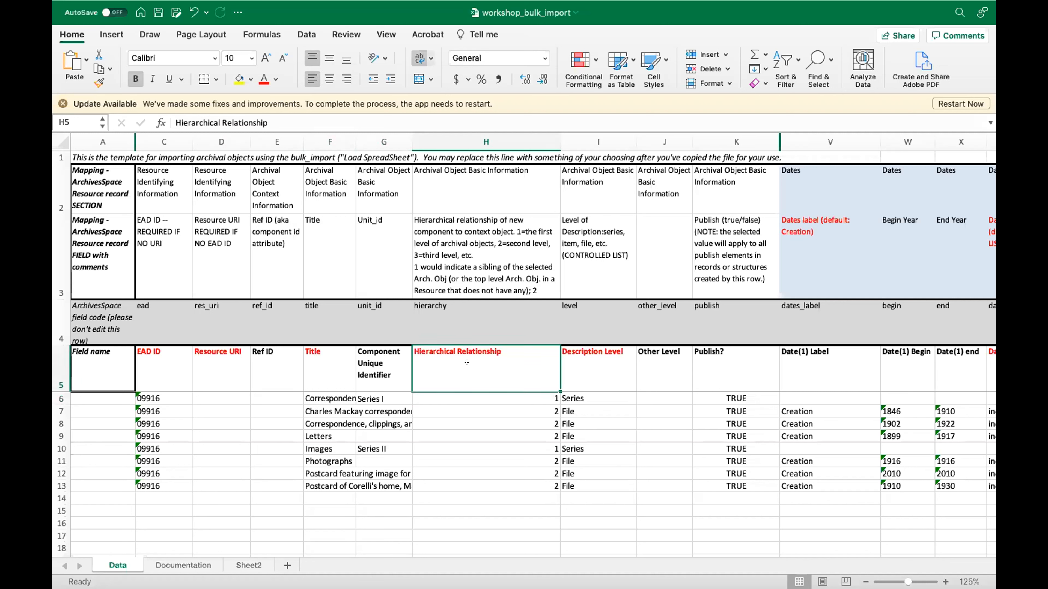
{"action": "left_click", "coordinate": [476, 394]}
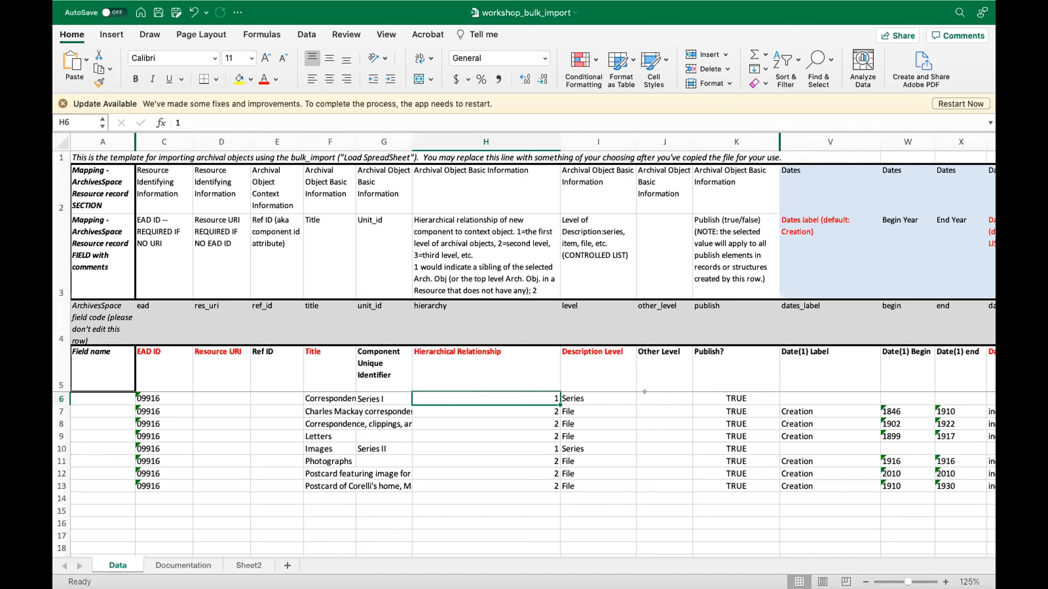
{"action": "left_click", "coordinate": [728, 396]}
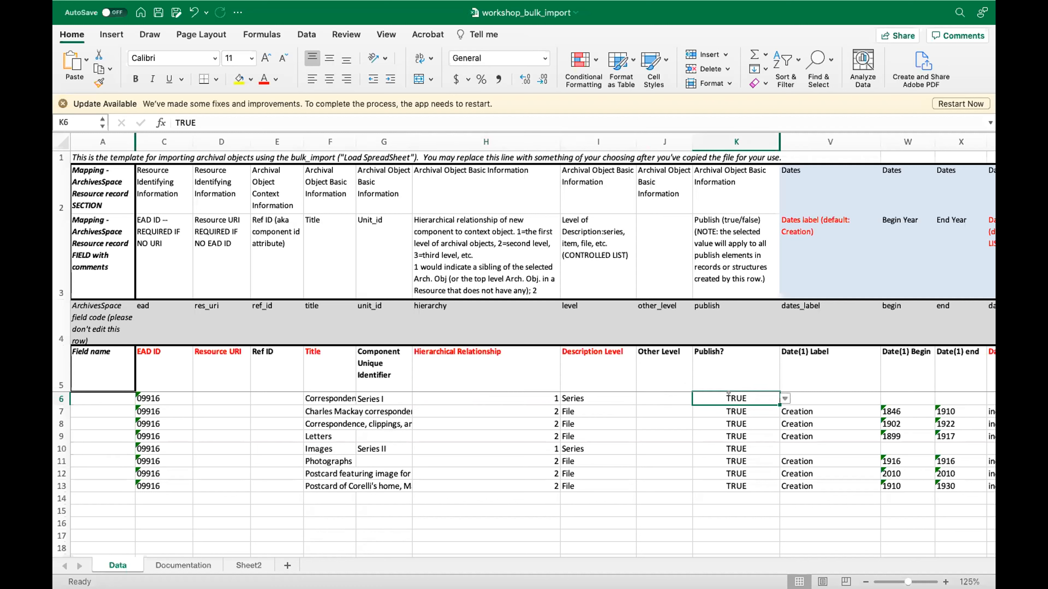
{"action": "left_click", "coordinate": [779, 395]}
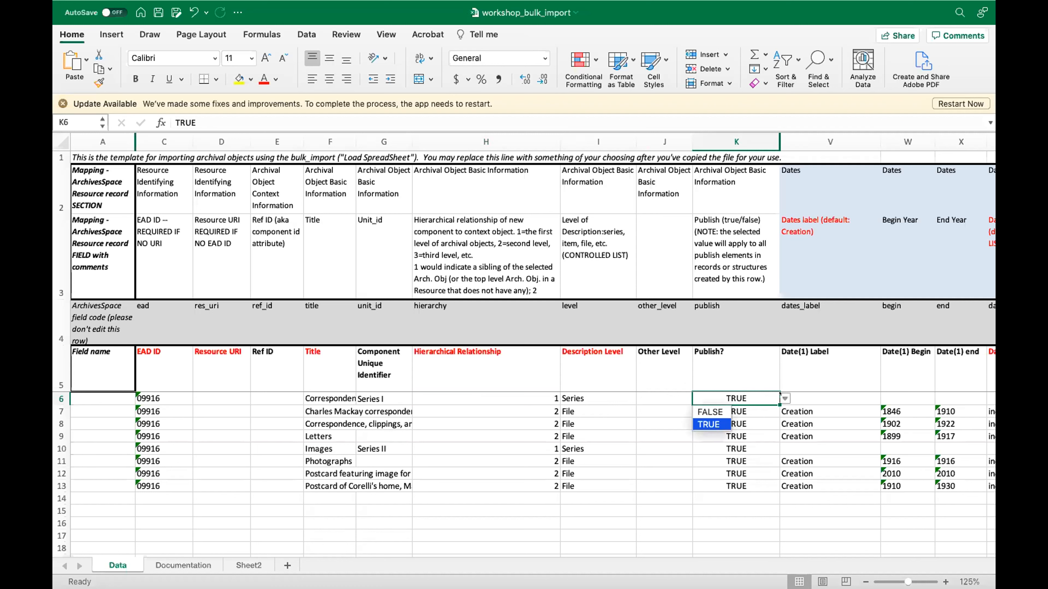
{"action": "left_click", "coordinate": [780, 394]}
{"action": "left_click", "coordinate": [615, 395]}
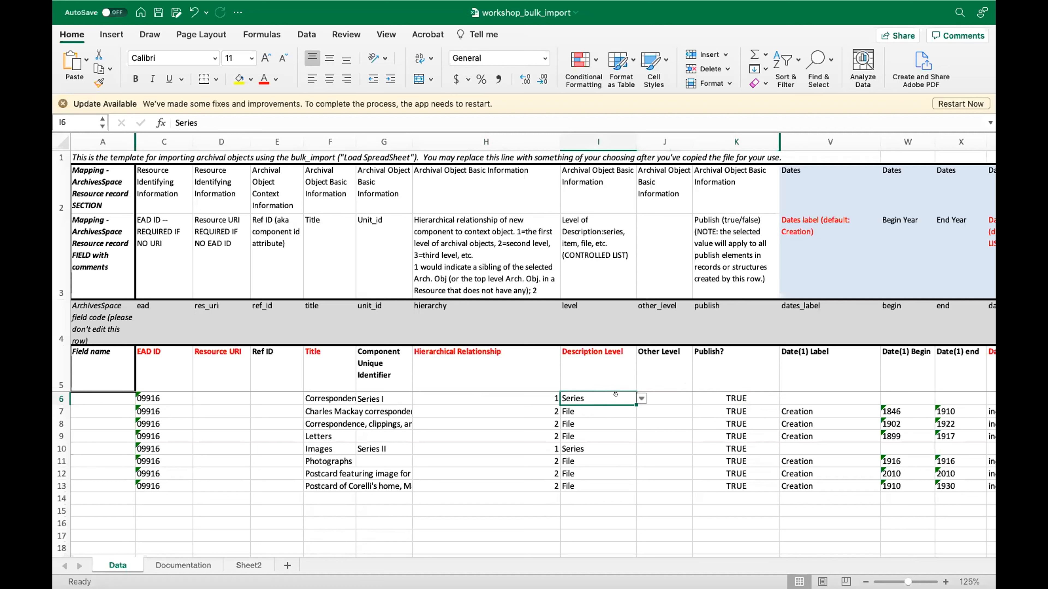
{"action": "left_click", "coordinate": [641, 398]}
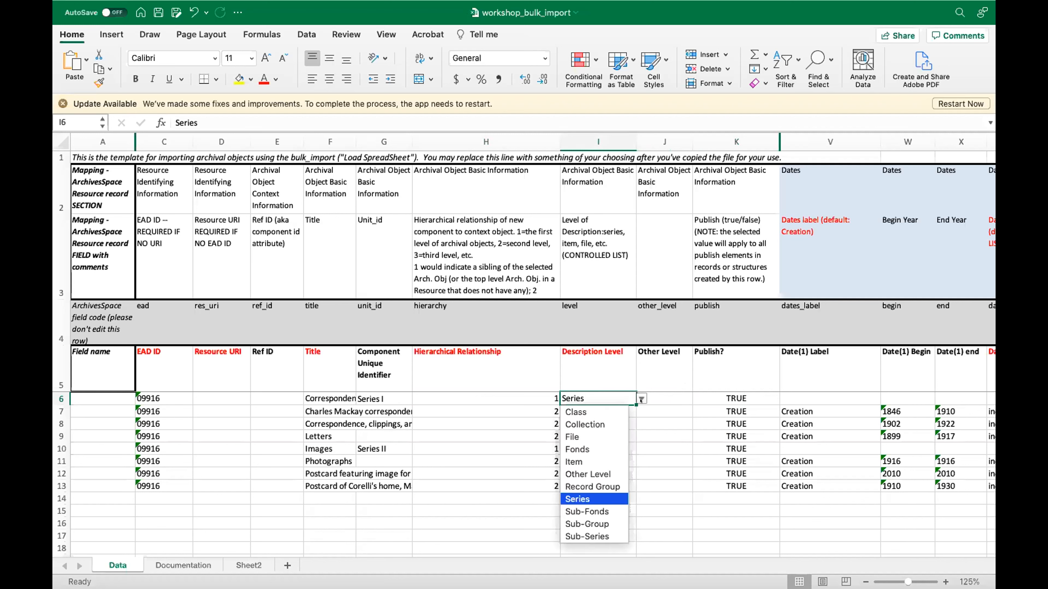
{"action": "left_click", "coordinate": [610, 499]}
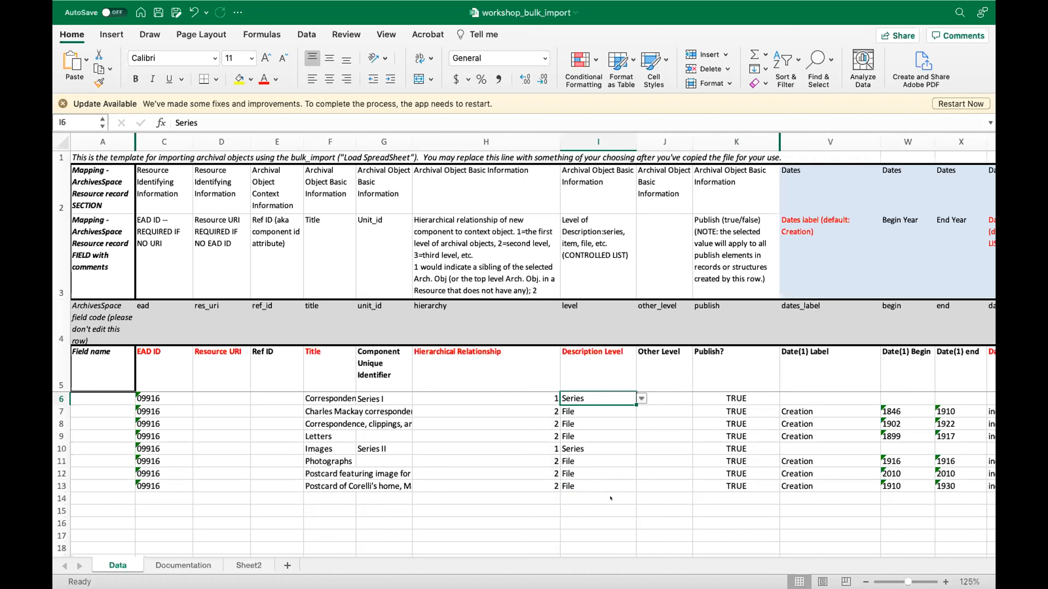
{"action": "left_click", "coordinate": [638, 398]}
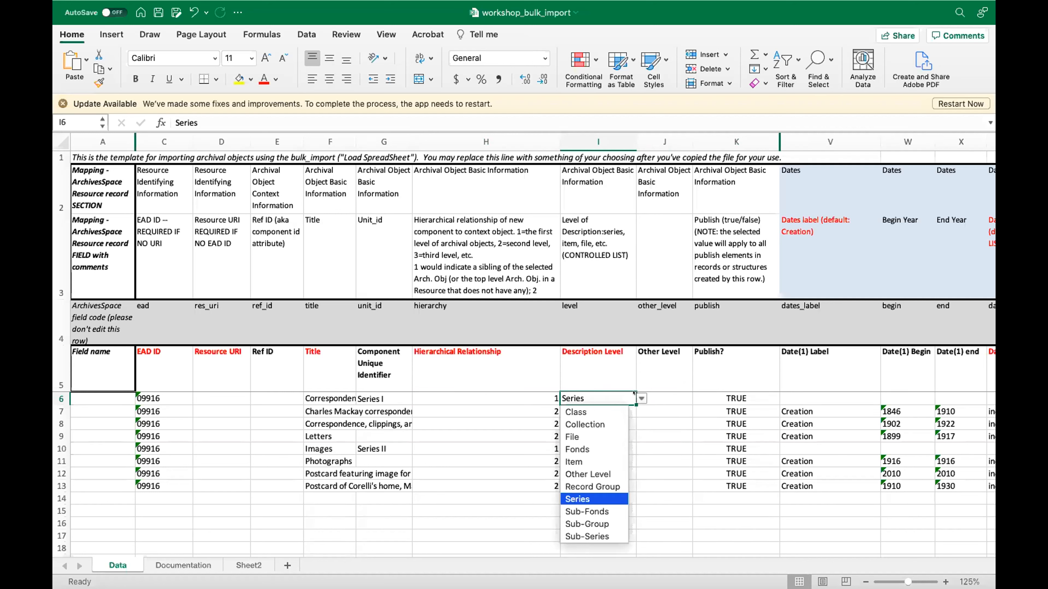
{"action": "left_click", "coordinate": [597, 475]}
{"action": "left_click", "coordinate": [646, 397]}
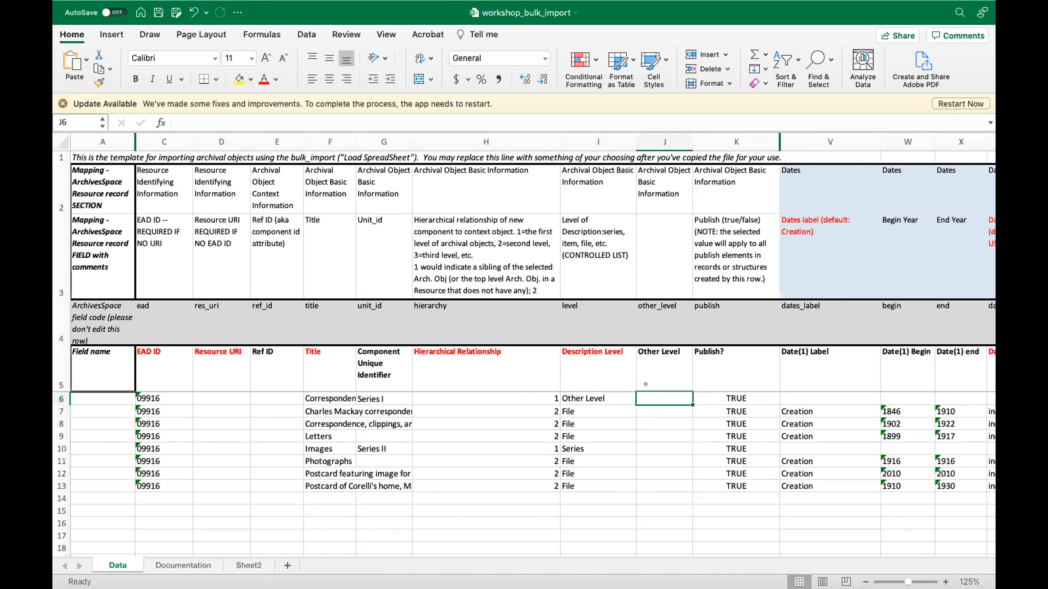
{"action": "left_click", "coordinate": [615, 398]}
{"action": "left_click", "coordinate": [642, 399]}
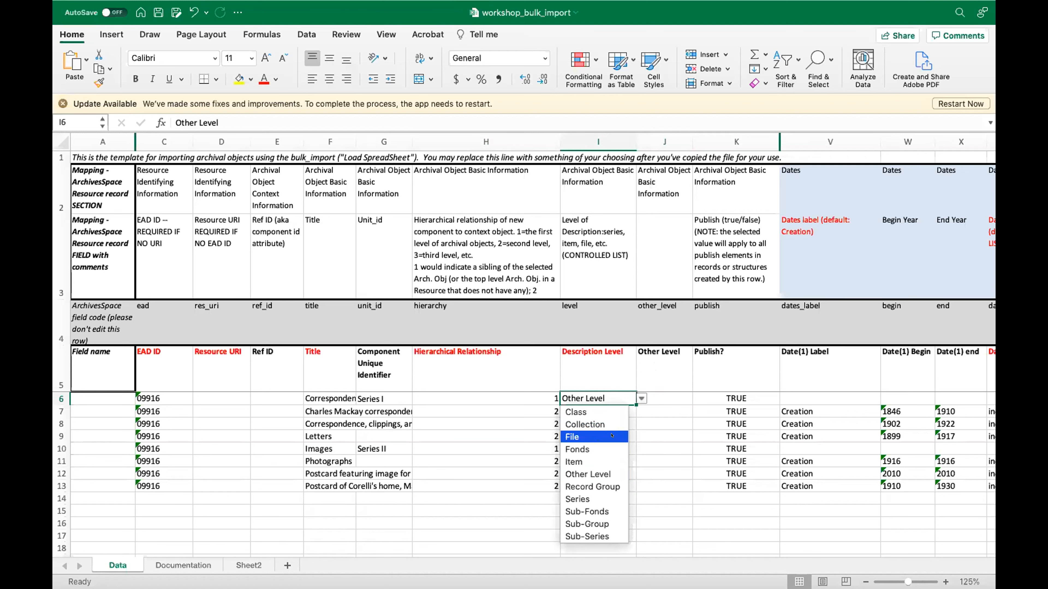
{"action": "left_click", "coordinate": [607, 499]}
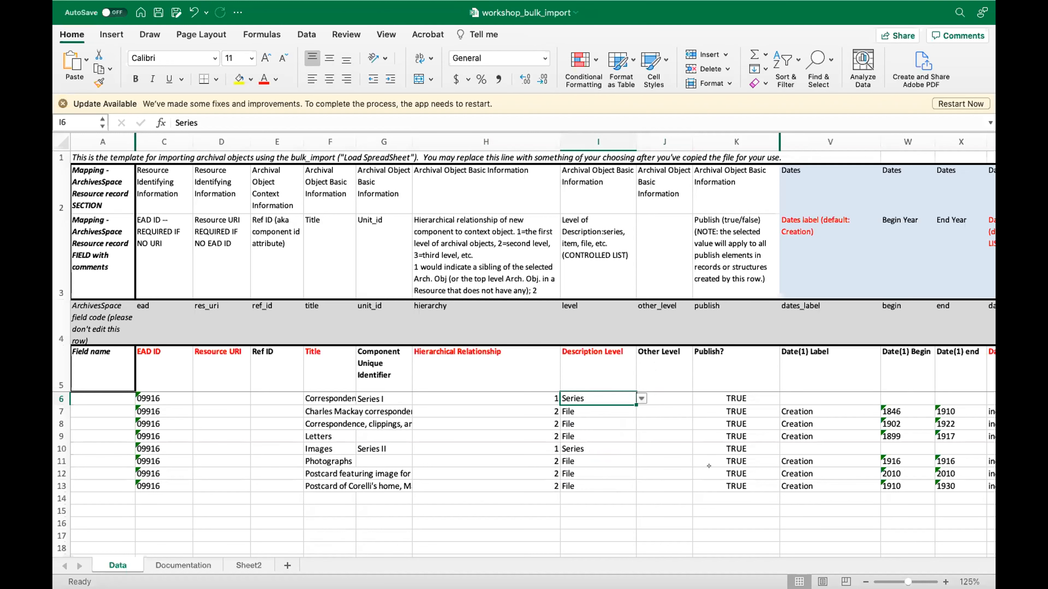
{"action": "scroll", "coordinate": [709, 466], "scroll_direction": "right", "scroll_amount": 5}
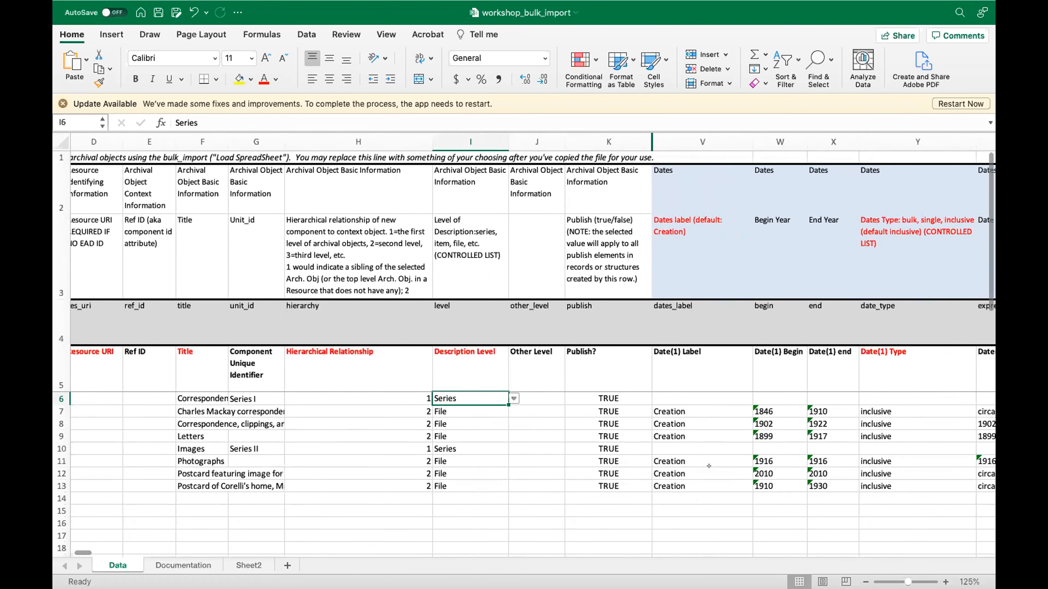
{"action": "scroll", "coordinate": [709, 466], "scroll_direction": "right", "scroll_amount": 2}
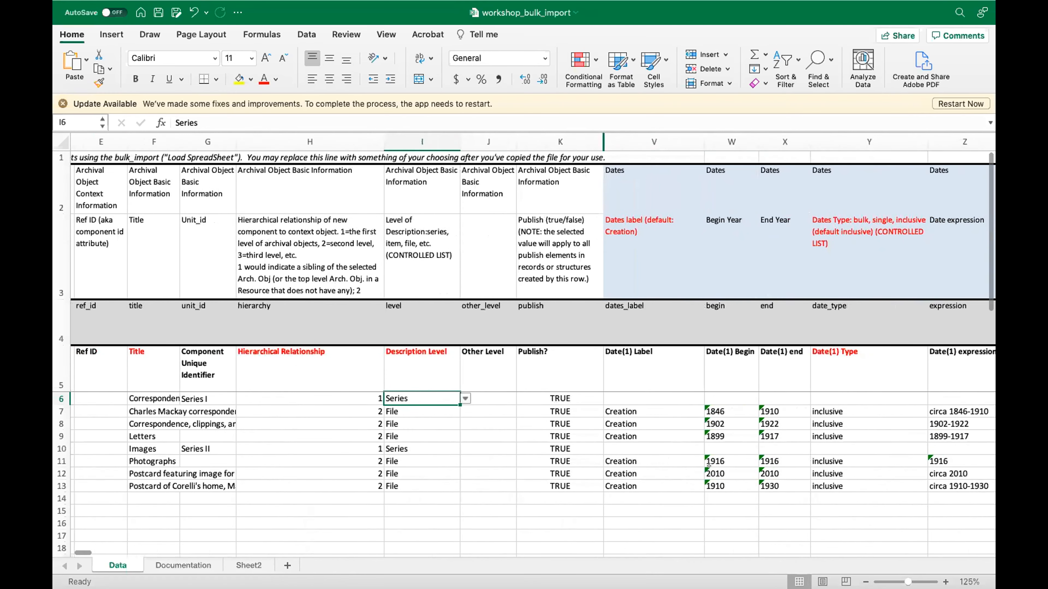
{"action": "scroll", "coordinate": [708, 466], "scroll_direction": "right", "scroll_amount": 3}
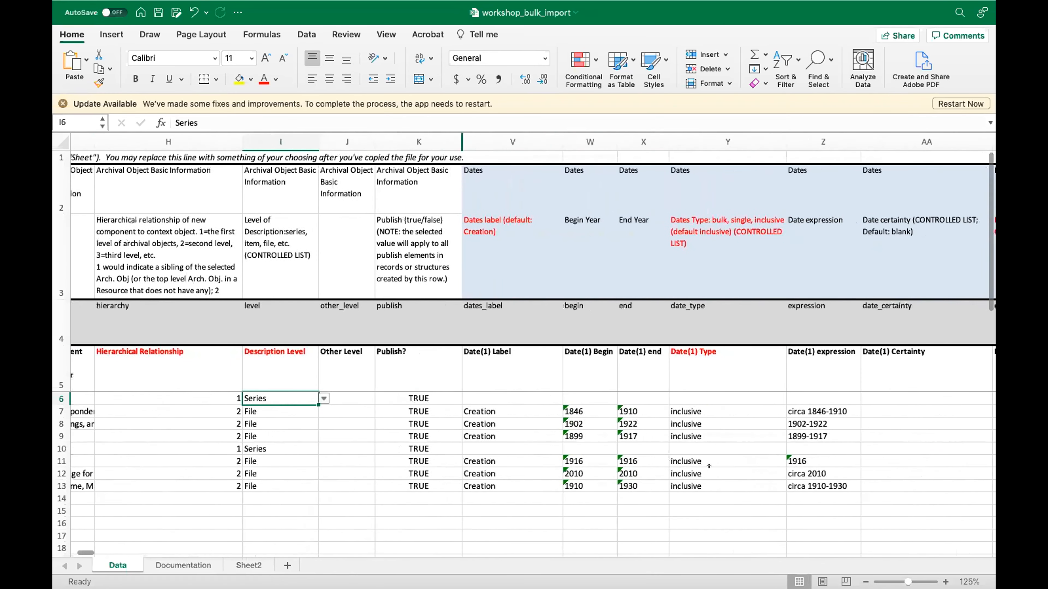
{"action": "scroll", "coordinate": [709, 466], "scroll_direction": "right", "scroll_amount": 4}
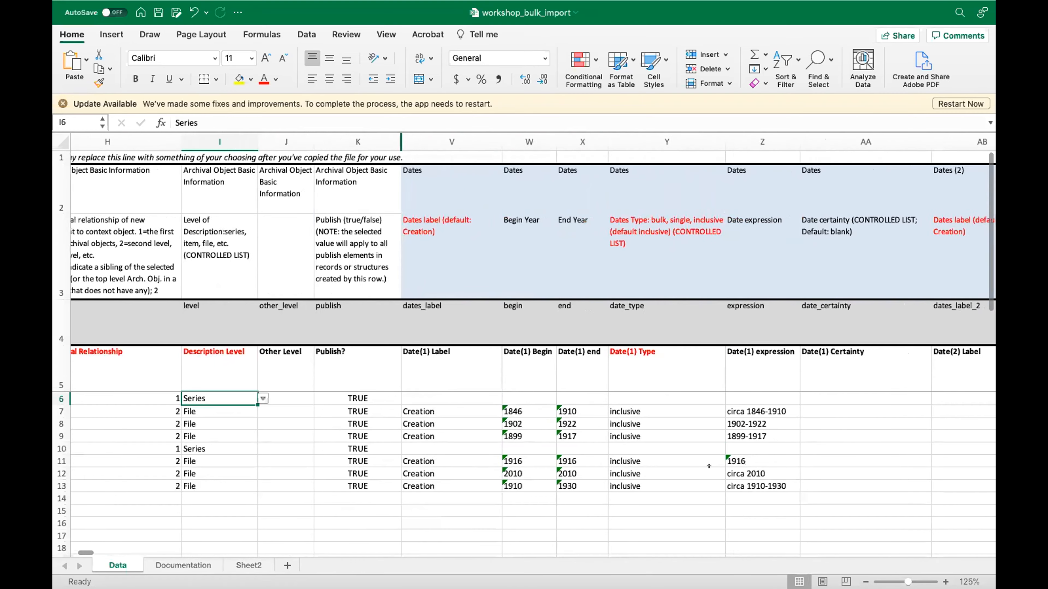
{"action": "scroll", "coordinate": [709, 467], "scroll_direction": "right", "scroll_amount": 1}
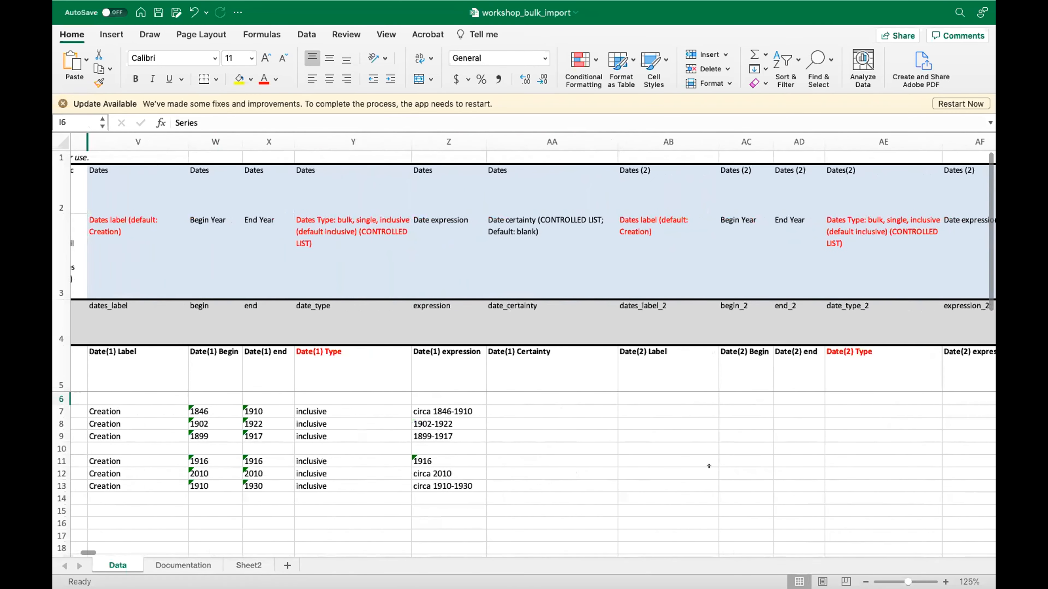
{"action": "scroll", "coordinate": [709, 466], "scroll_direction": "right", "scroll_amount": 3}
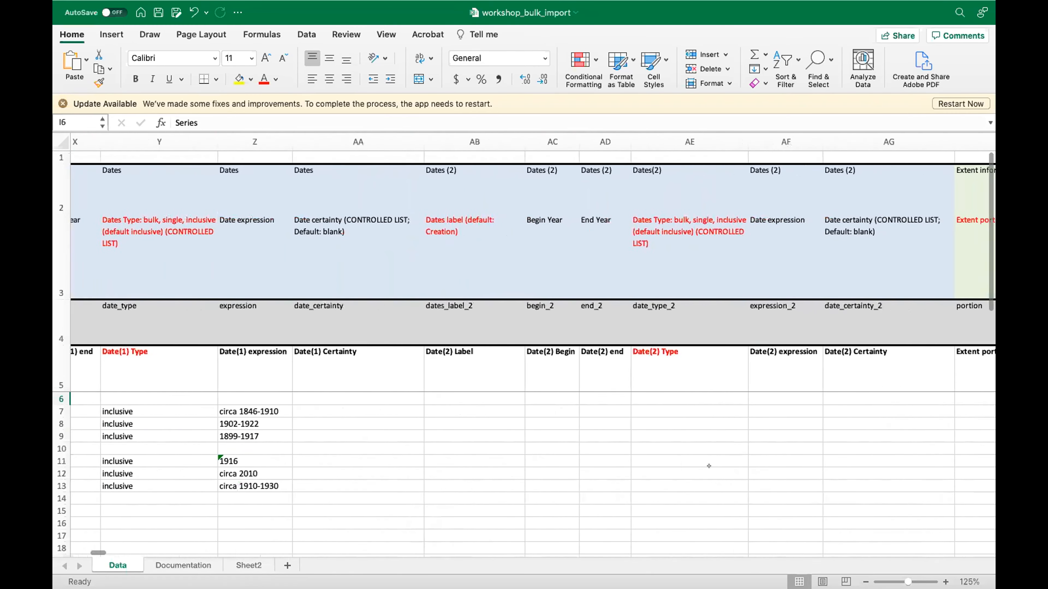
{"action": "scroll", "coordinate": [709, 466], "scroll_direction": "right", "scroll_amount": 3}
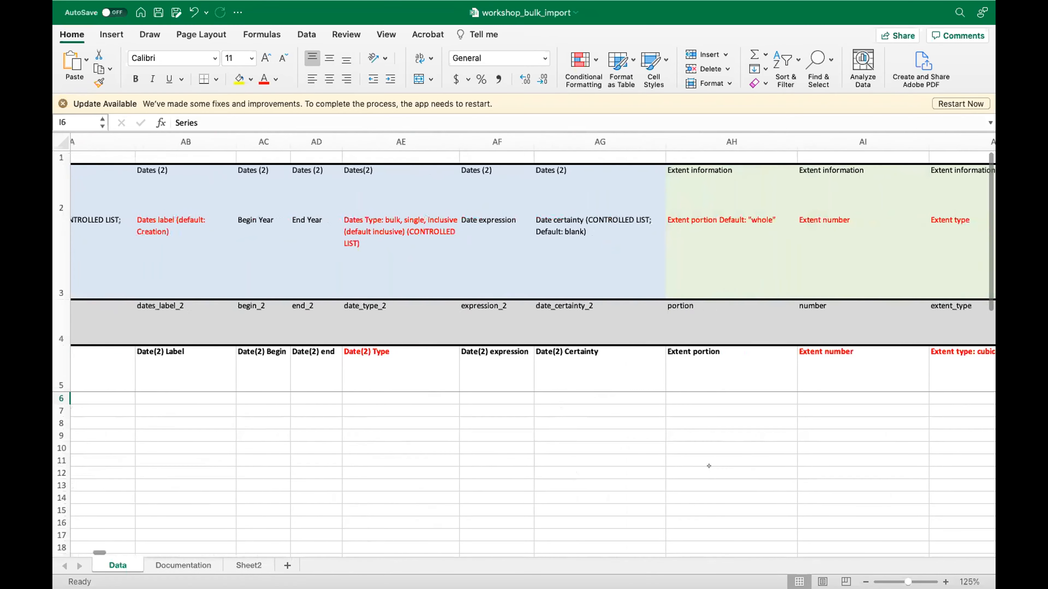
{"action": "scroll", "coordinate": [709, 466], "scroll_direction": "right", "scroll_amount": 8}
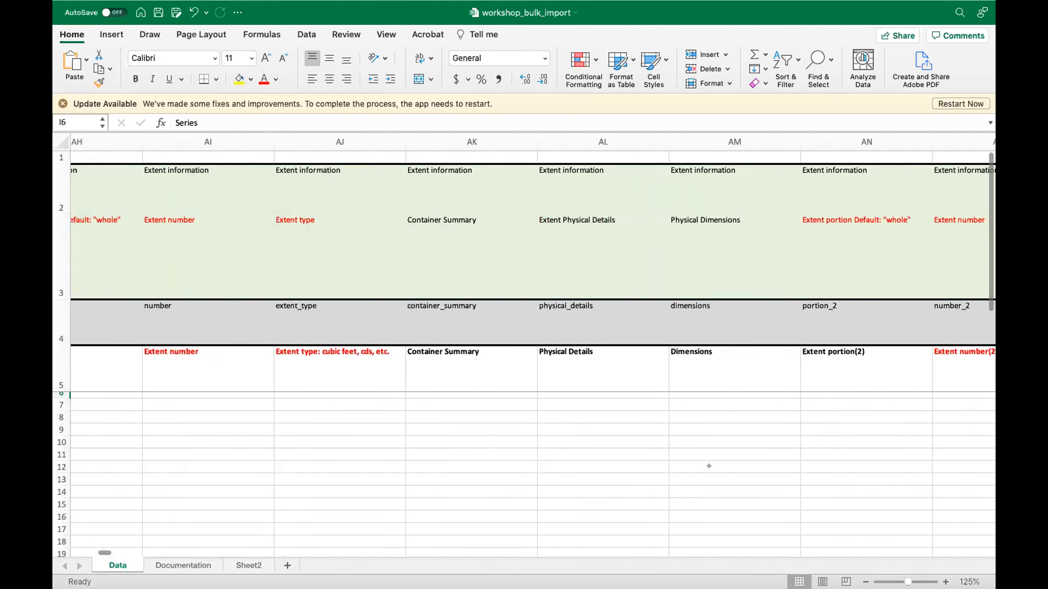
{"action": "scroll", "coordinate": [709, 466], "scroll_direction": "right", "scroll_amount": 8}
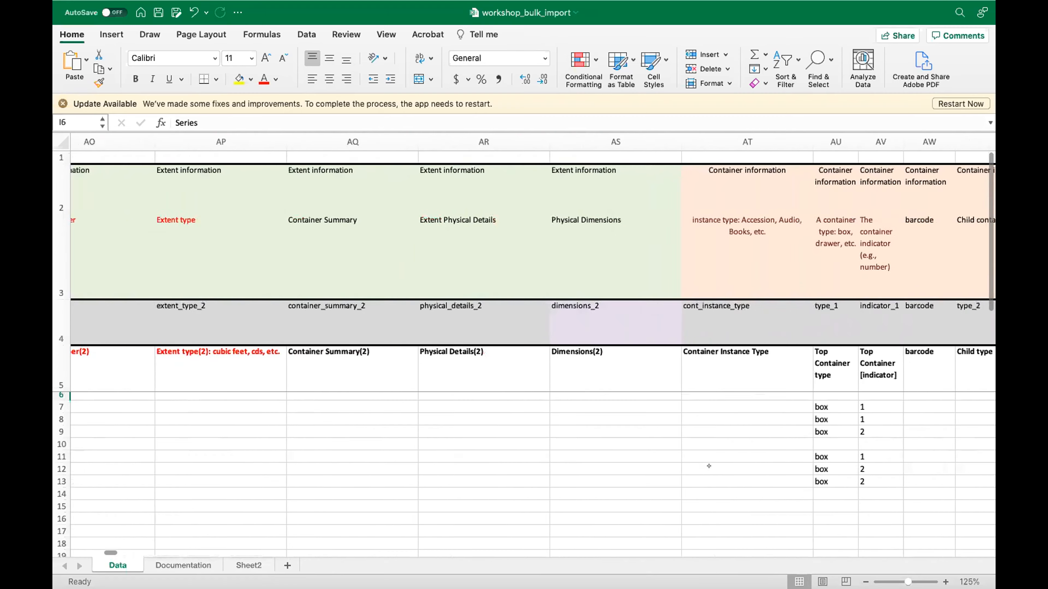
{"action": "scroll", "coordinate": [709, 466], "scroll_direction": "right", "scroll_amount": 3}
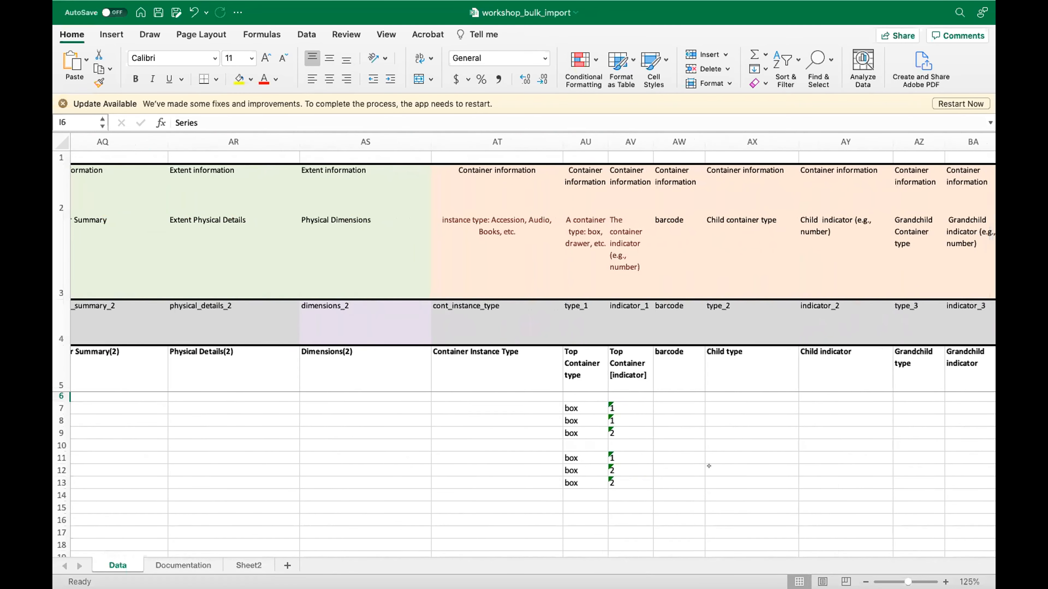
{"action": "left_click", "coordinate": [591, 404]}
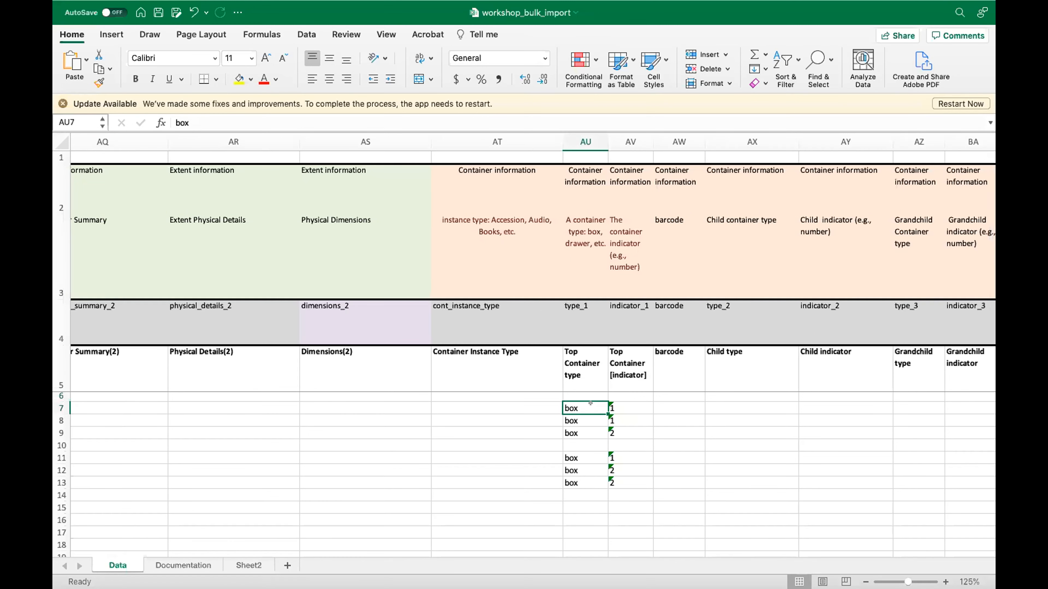
{"action": "left_click", "coordinate": [613, 417]}
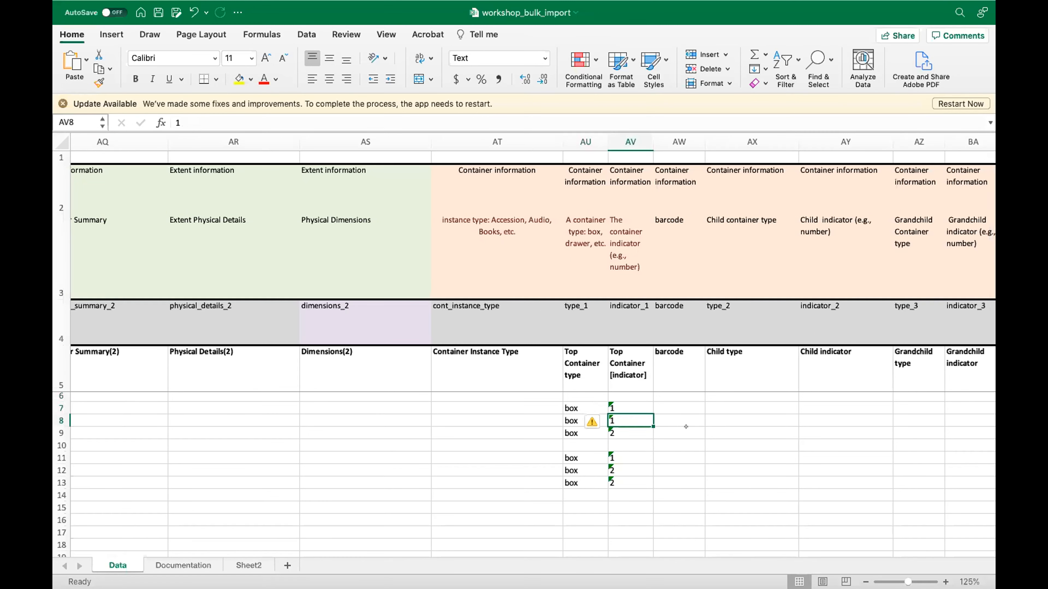
{"action": "left_click", "coordinate": [695, 440]}
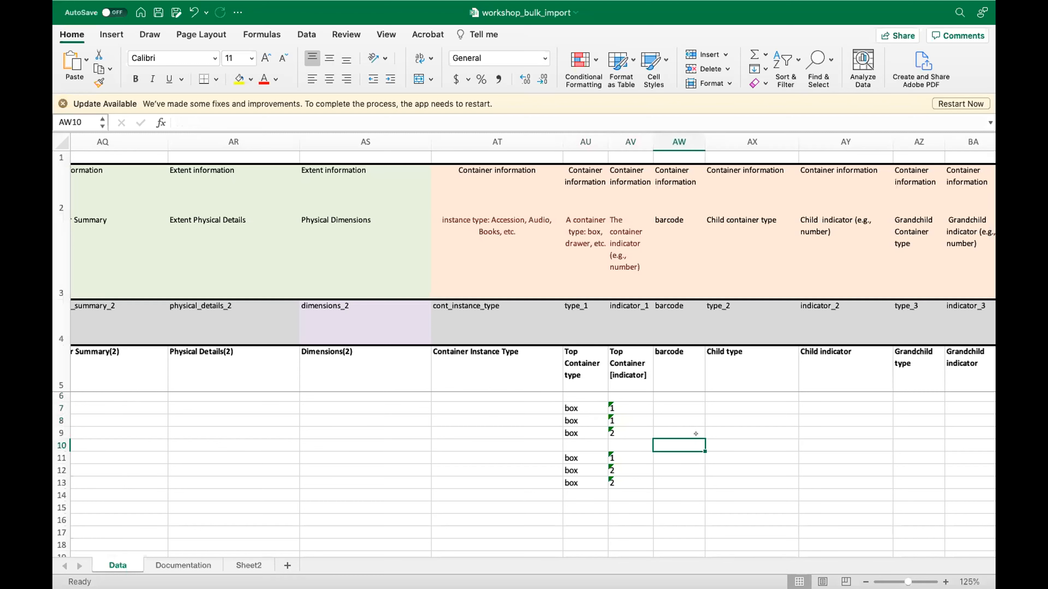
{"action": "scroll", "coordinate": [696, 434], "scroll_direction": "right", "scroll_amount": 2}
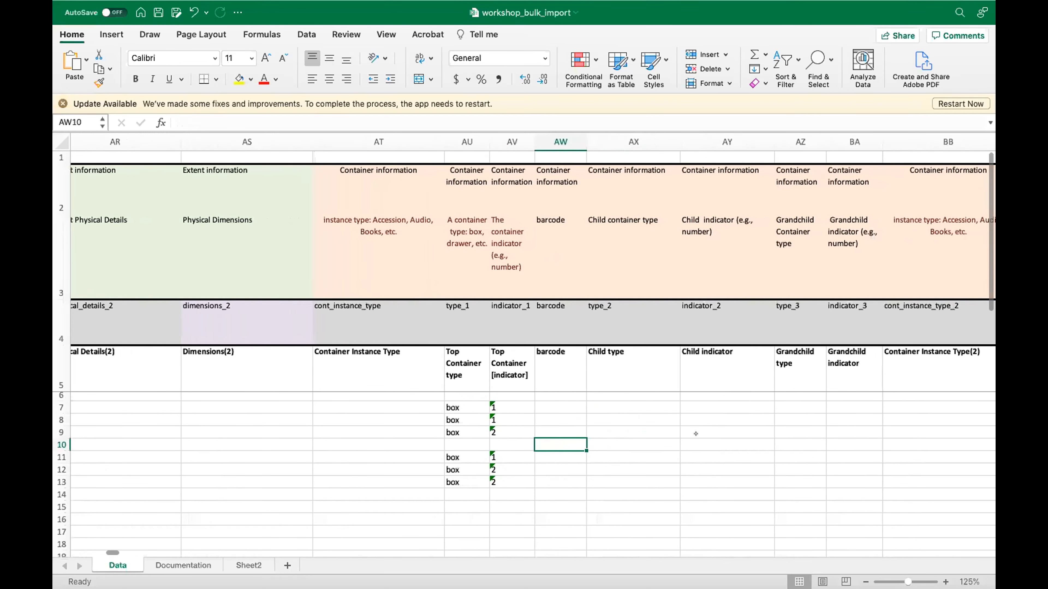
{"action": "scroll", "coordinate": [696, 434], "scroll_direction": "right", "scroll_amount": 5}
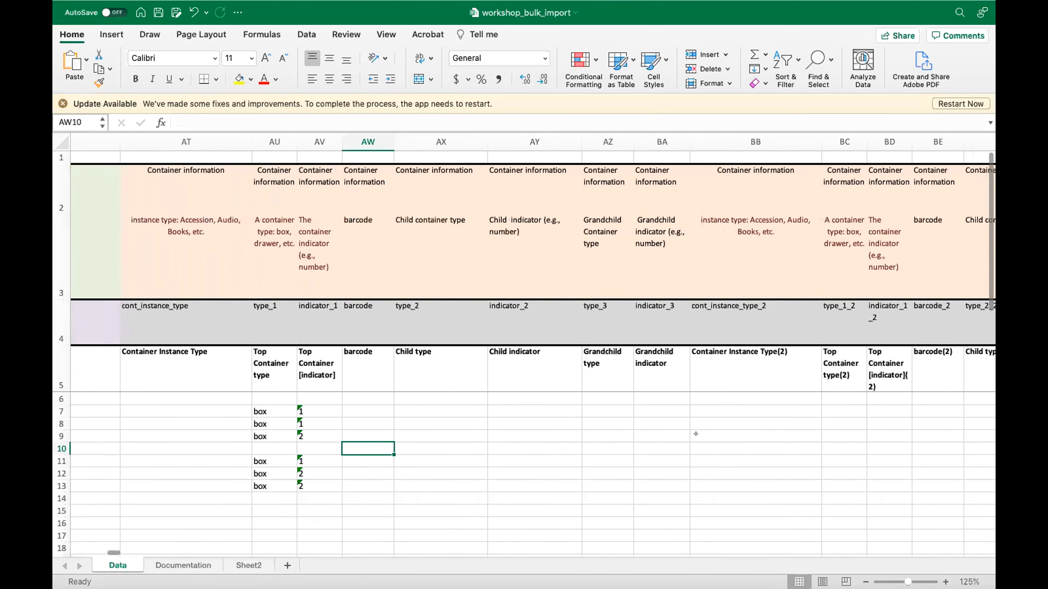
{"action": "left_click", "coordinate": [608, 369]}
{"action": "left_click", "coordinate": [755, 369]}
{"action": "scroll", "coordinate": [782, 414], "scroll_direction": "right", "scroll_amount": 2}
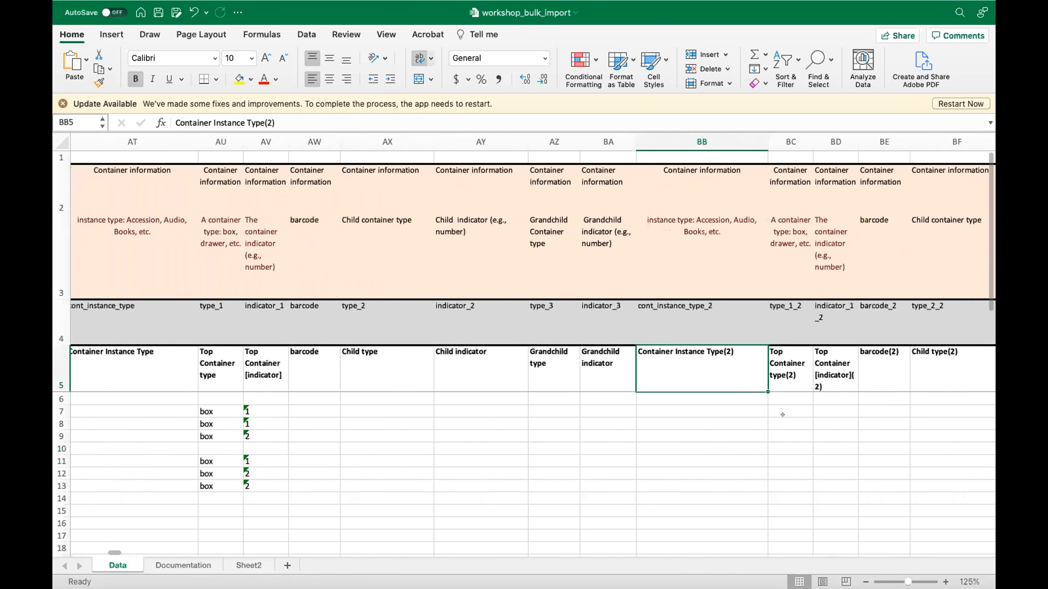
{"action": "scroll", "coordinate": [783, 415], "scroll_direction": "right", "scroll_amount": 6}
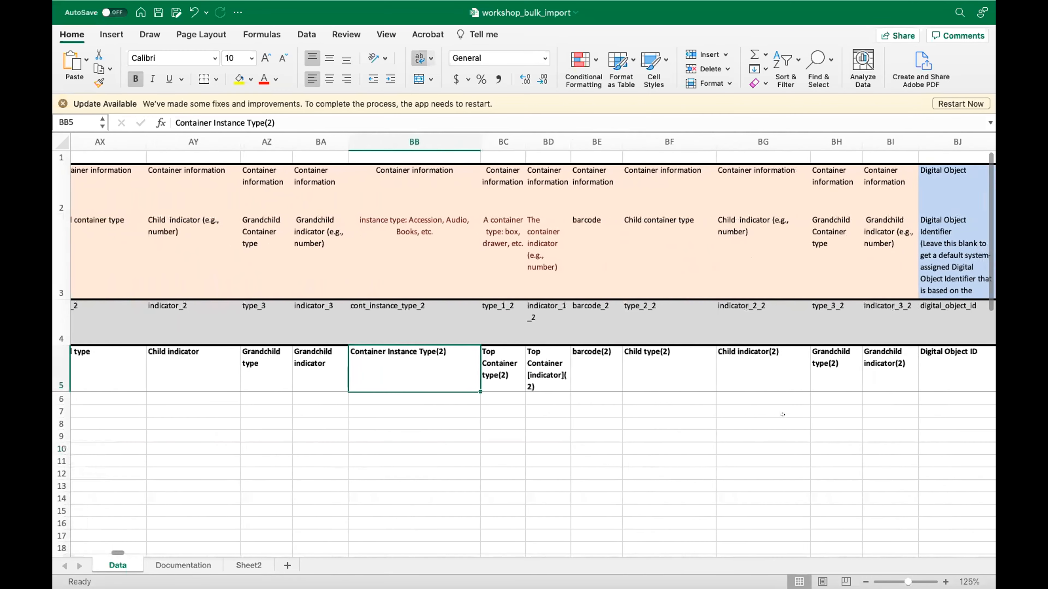
{"action": "scroll", "coordinate": [783, 415], "scroll_direction": "right", "scroll_amount": 4}
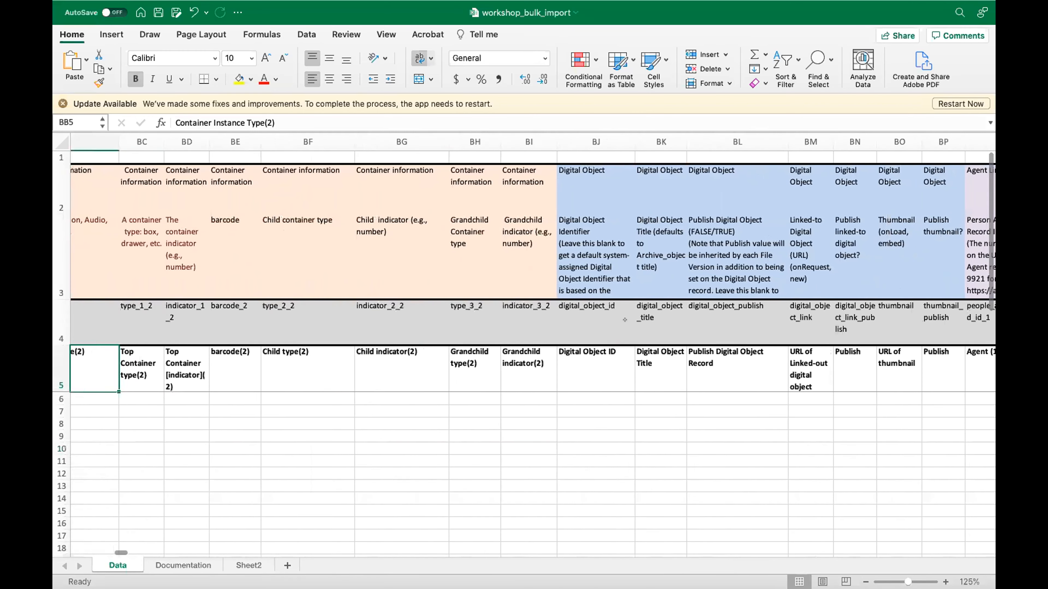
{"action": "scroll", "coordinate": [718, 392], "scroll_direction": "right", "scroll_amount": 3}
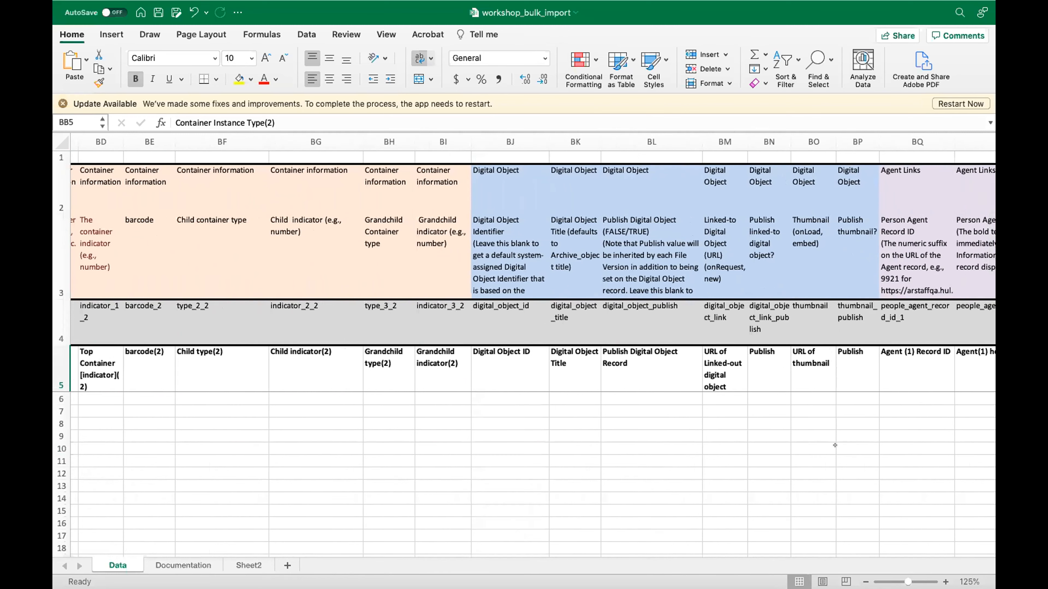
{"action": "scroll", "coordinate": [834, 446], "scroll_direction": "right", "scroll_amount": 15}
{"action": "scroll", "coordinate": [835, 445], "scroll_direction": "right", "scroll_amount": 15}
{"action": "scroll", "coordinate": [834, 445], "scroll_direction": "left", "scroll_amount": 20}
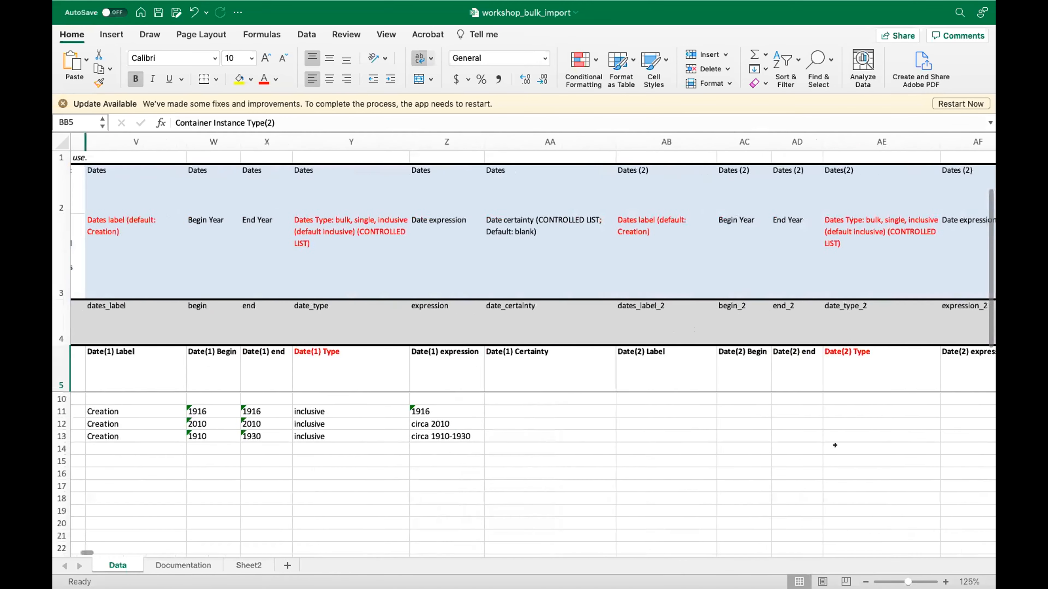
{"action": "scroll", "coordinate": [834, 445], "scroll_direction": "left", "scroll_amount": 15}
{"action": "scroll", "coordinate": [835, 445], "scroll_direction": "down", "scroll_amount": 1}
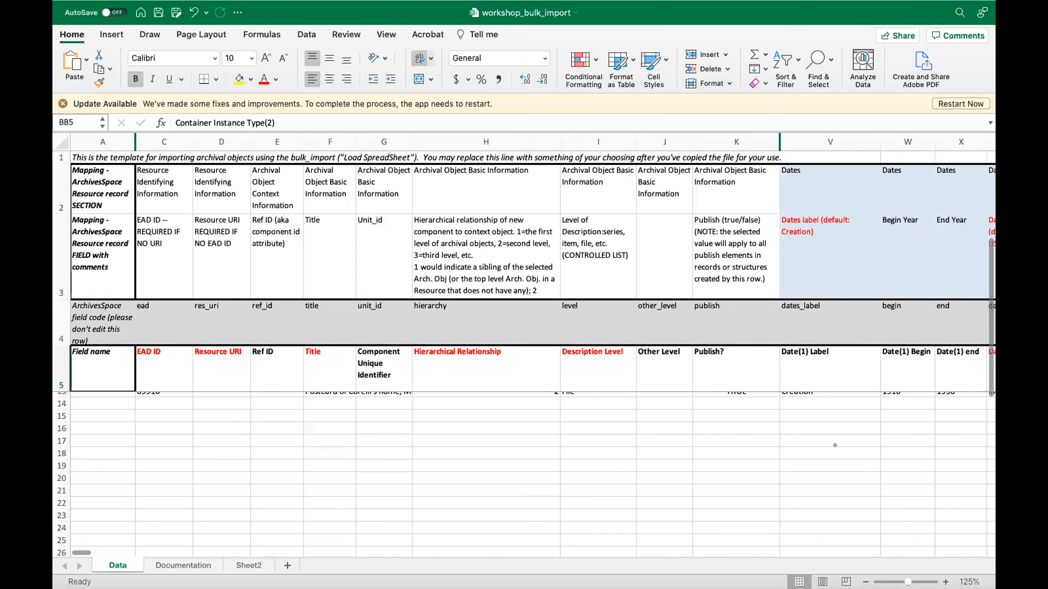
{"action": "scroll", "coordinate": [834, 446], "scroll_direction": "up", "scroll_amount": 3}
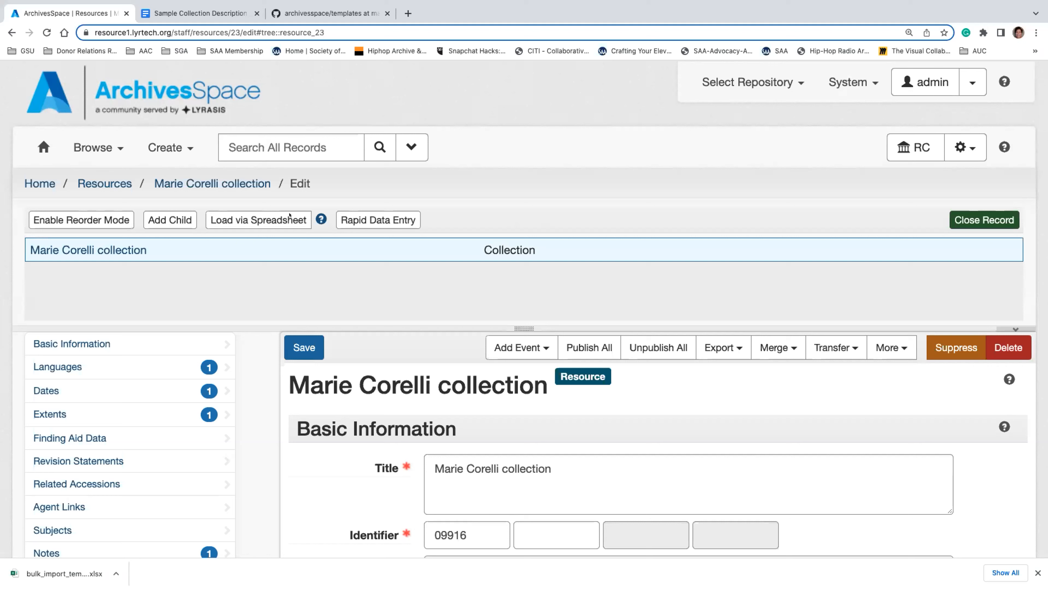
Attach workshop_bulk_import.xlsx from Downloads through Load via Spreadsheet on the Marie Corelli collection
{"action": "left_click", "coordinate": [249, 222]}
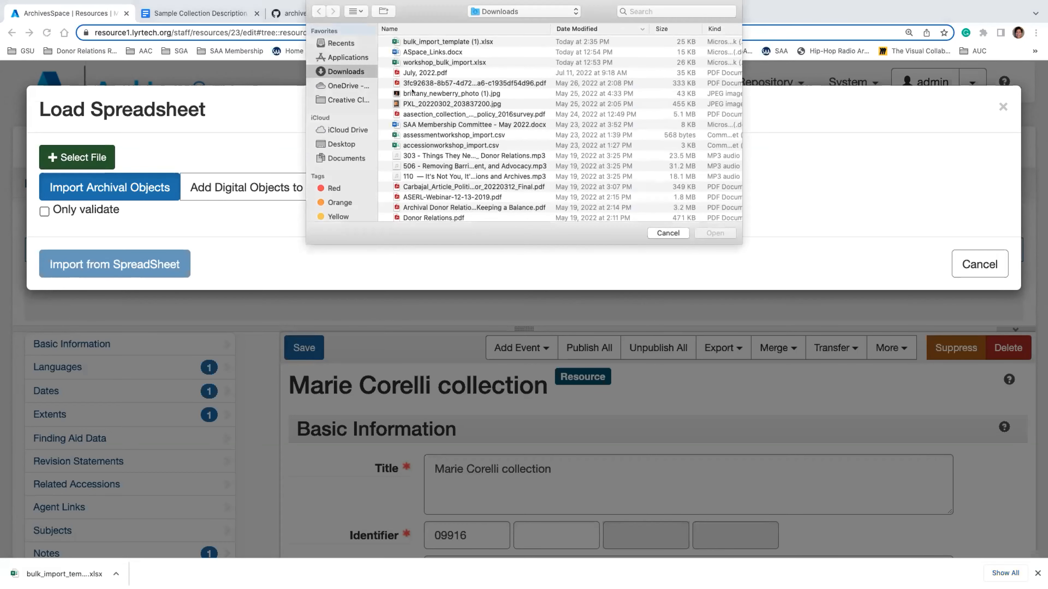
{"action": "left_click", "coordinate": [450, 63]}
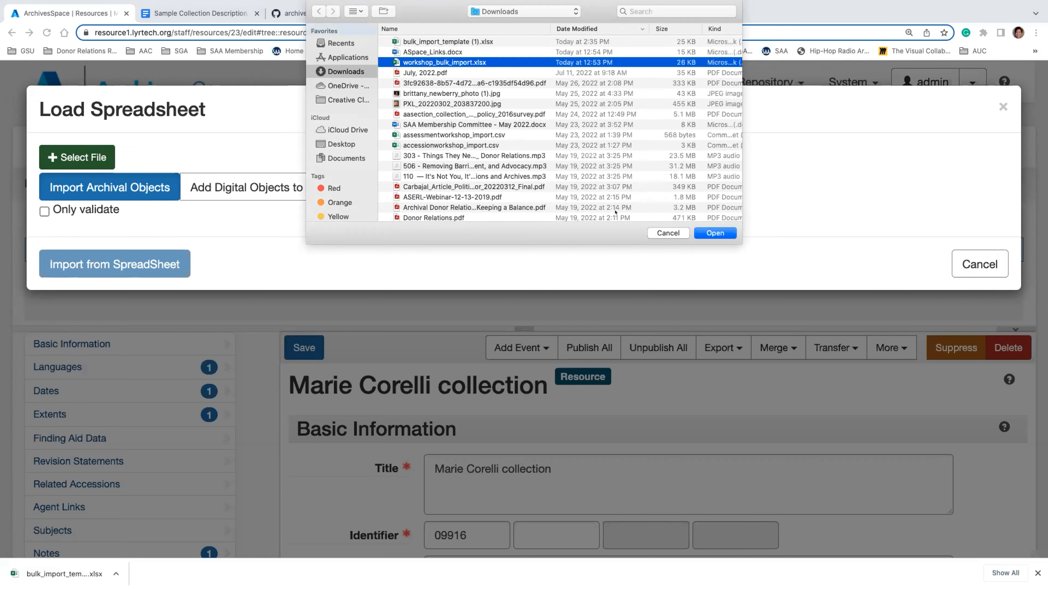
{"action": "left_click", "coordinate": [710, 233]}
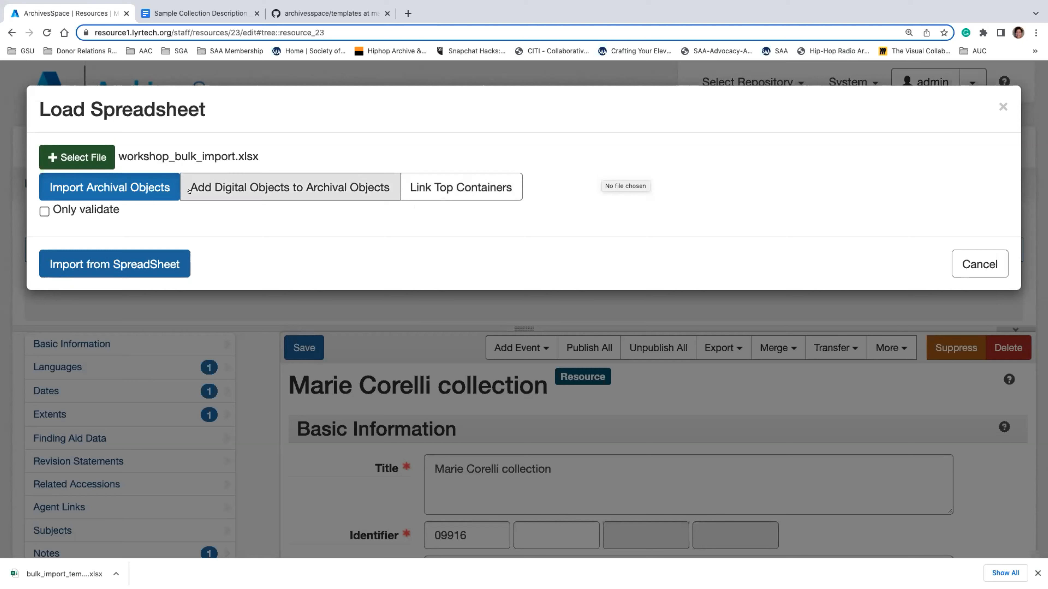
Run an Import Archival Objects job for workshop_bulk_import.xlsx with Only validate ticked
{"action": "left_click", "coordinate": [290, 187]}
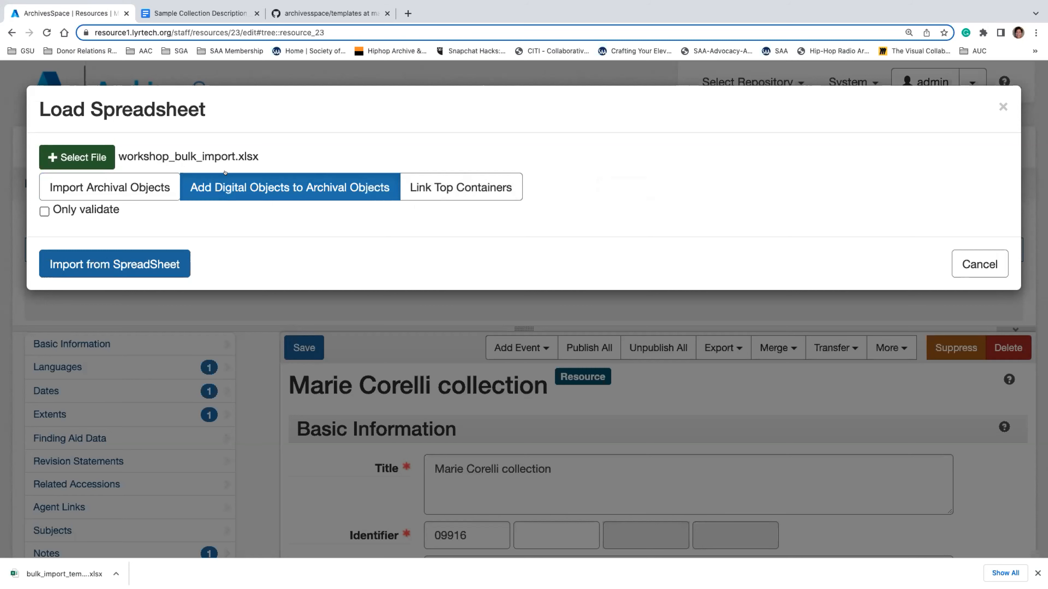
{"action": "left_click", "coordinate": [461, 187]}
{"action": "left_click", "coordinate": [147, 181]}
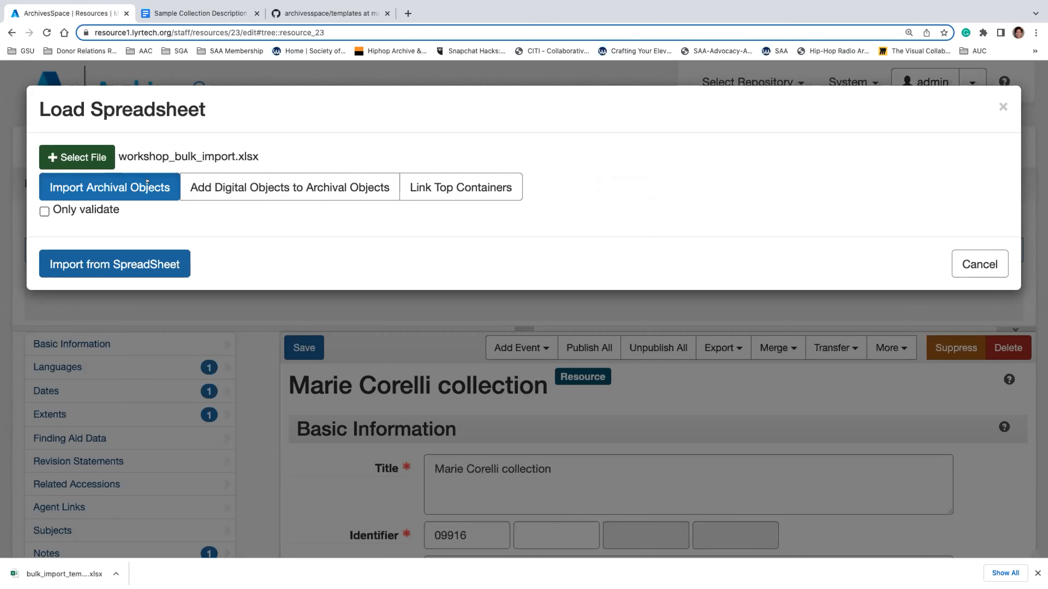
{"action": "left_click", "coordinate": [40, 213]}
{"action": "left_click", "coordinate": [163, 261]}
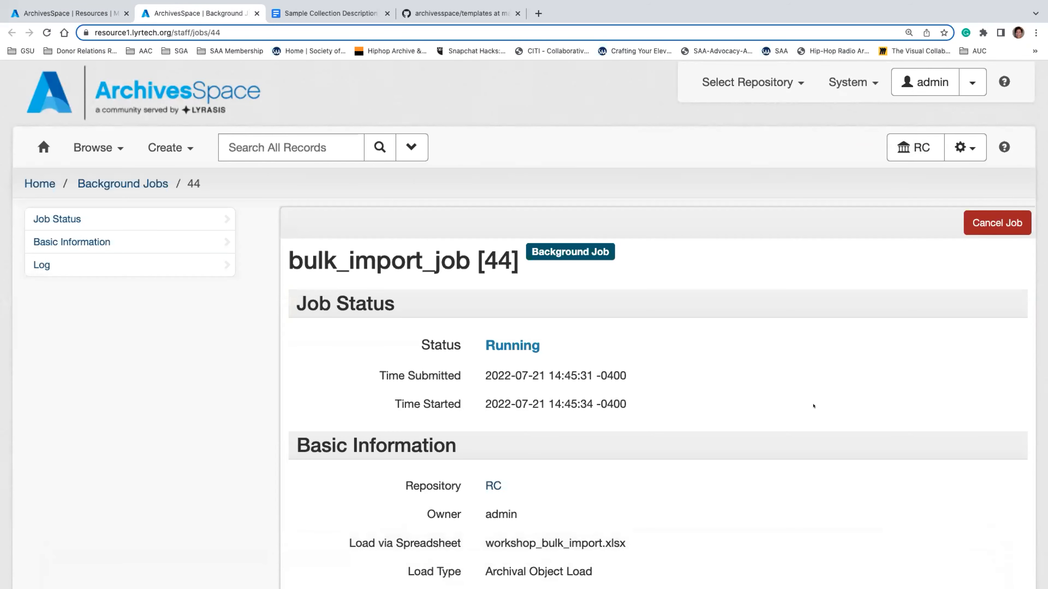
Refresh completed job 44 and read its missing container instance type errors for rows 7, 8, 9, 11
{"action": "scroll", "coordinate": [813, 404], "scroll_direction": "down", "scroll_amount": 5}
{"action": "scroll", "coordinate": [813, 404], "scroll_direction": "down", "scroll_amount": 2}
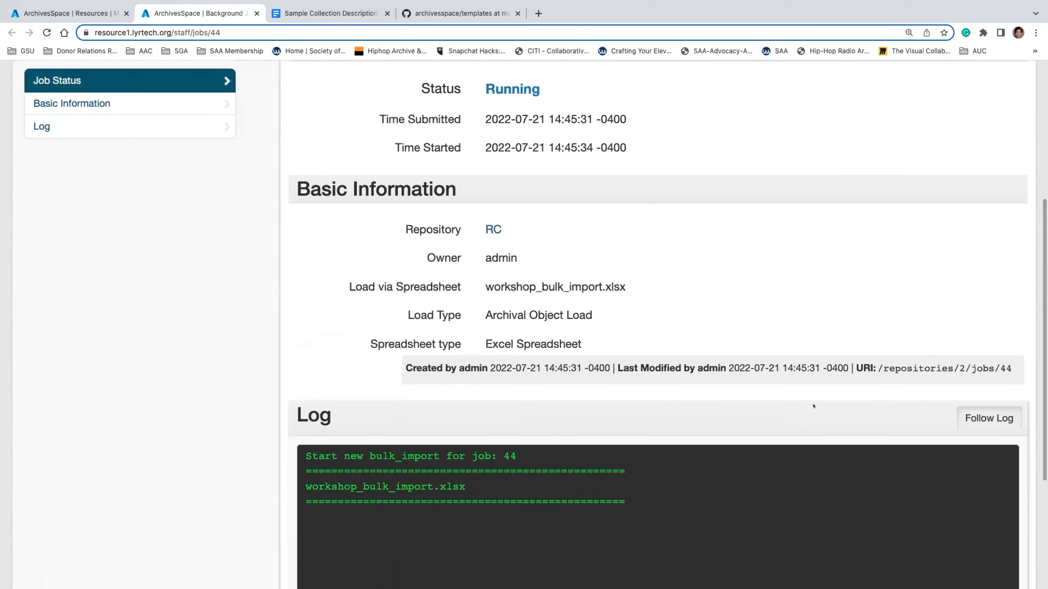
{"action": "scroll", "coordinate": [812, 406], "scroll_direction": "down", "scroll_amount": 5}
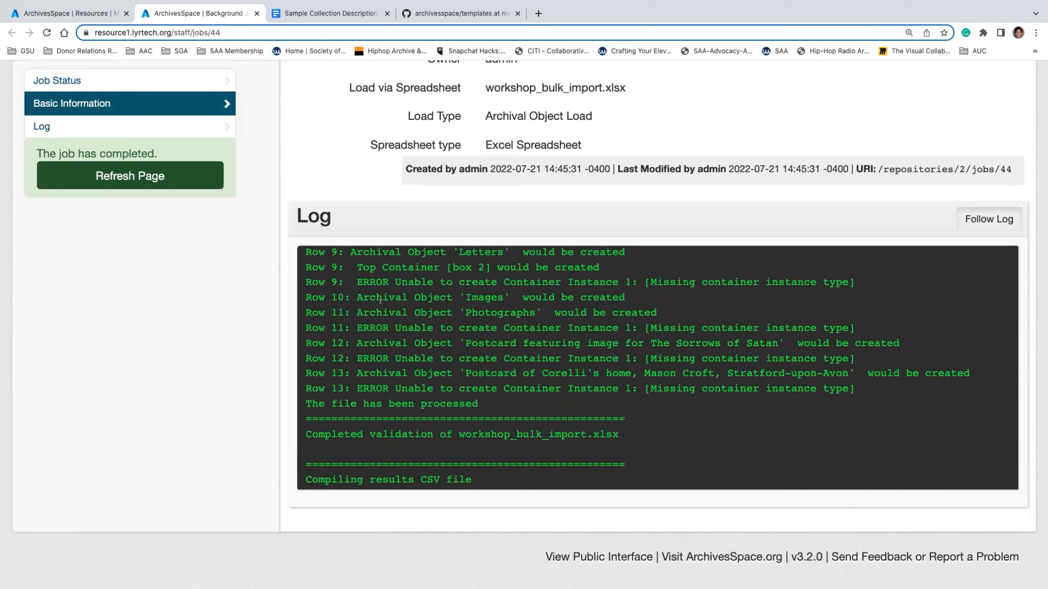
{"action": "left_click", "coordinate": [136, 176]}
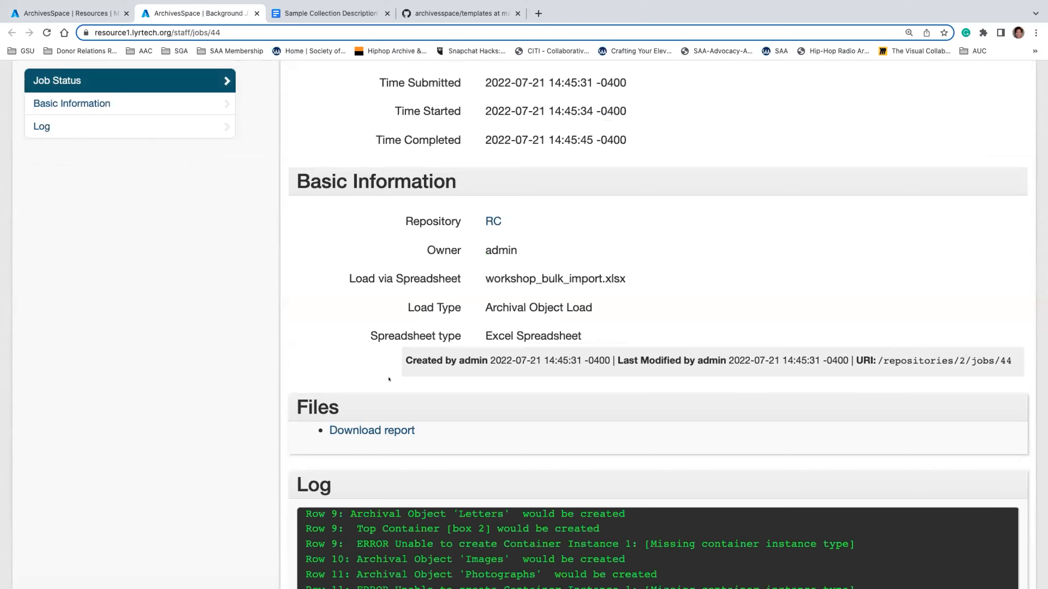
{"action": "scroll", "coordinate": [388, 379], "scroll_direction": "down", "scroll_amount": 5}
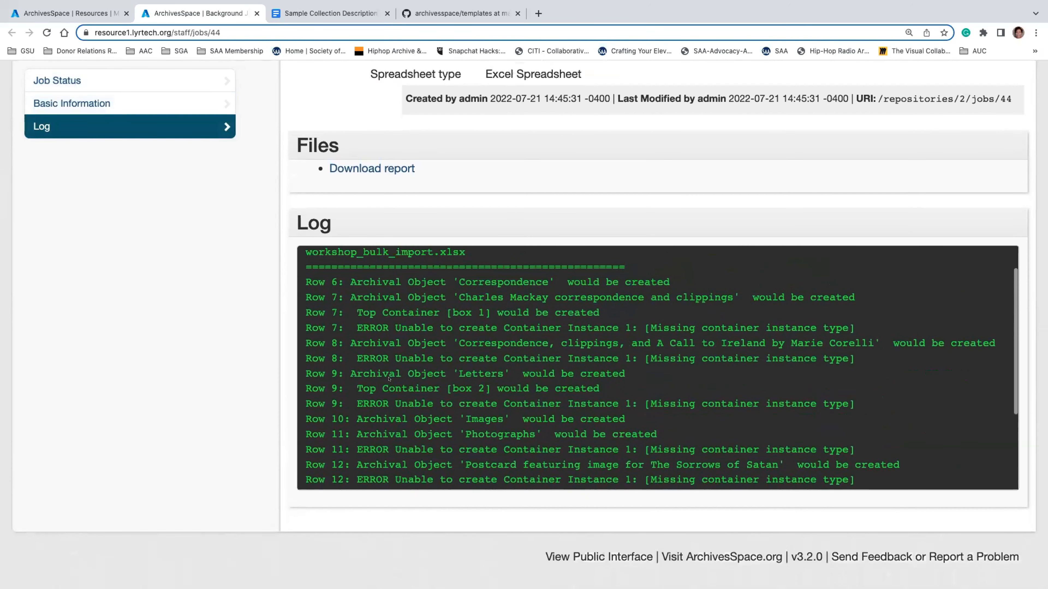
{"action": "scroll", "coordinate": [388, 379], "scroll_direction": "up", "scroll_amount": 1}
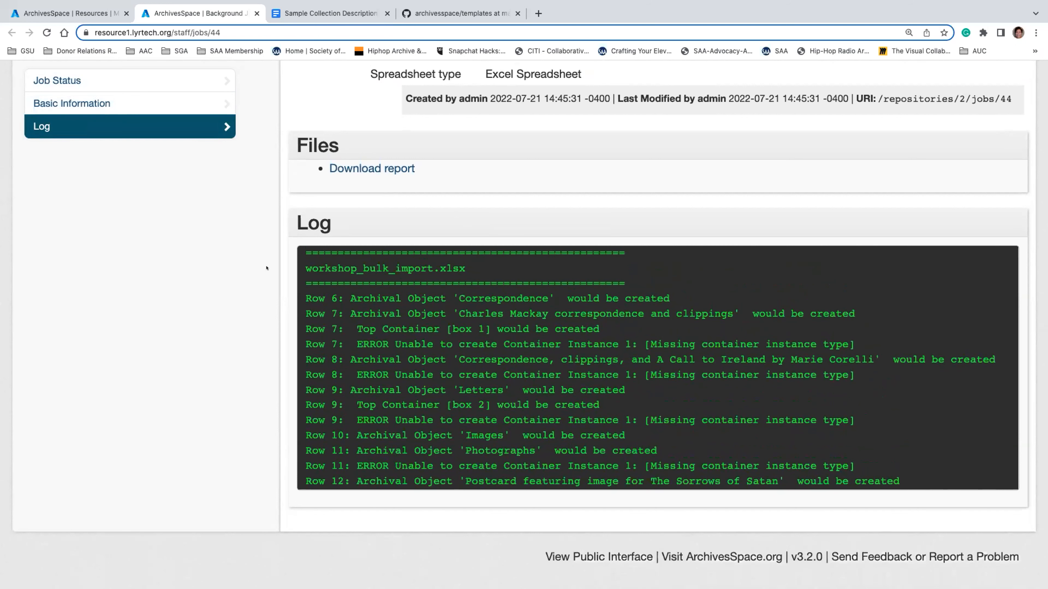
{"action": "scroll", "coordinate": [316, 282], "scroll_direction": "up", "scroll_amount": 1}
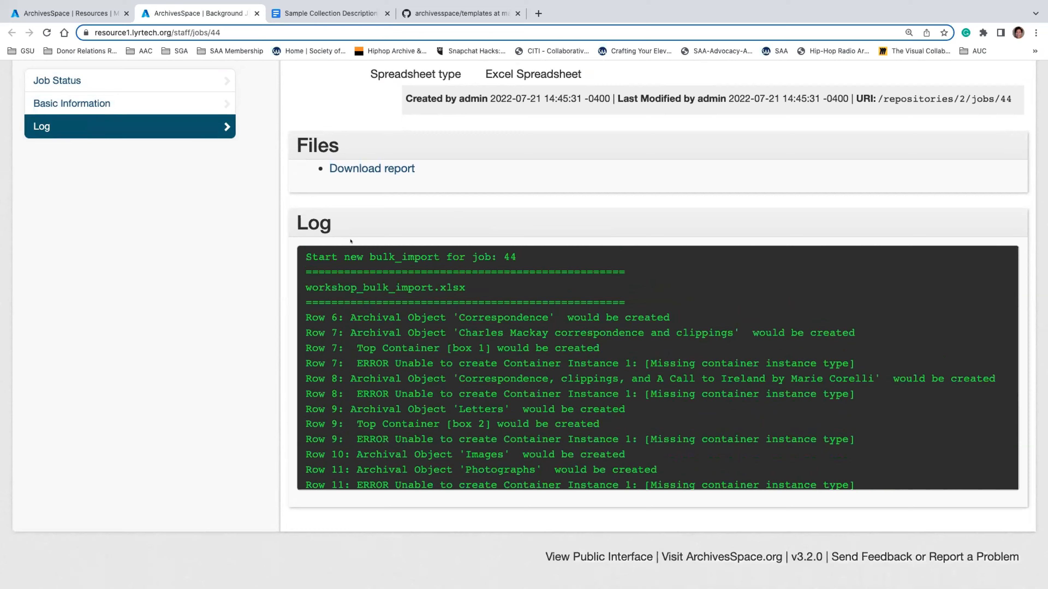
{"action": "scroll", "coordinate": [380, 231], "scroll_direction": "up", "scroll_amount": 5}
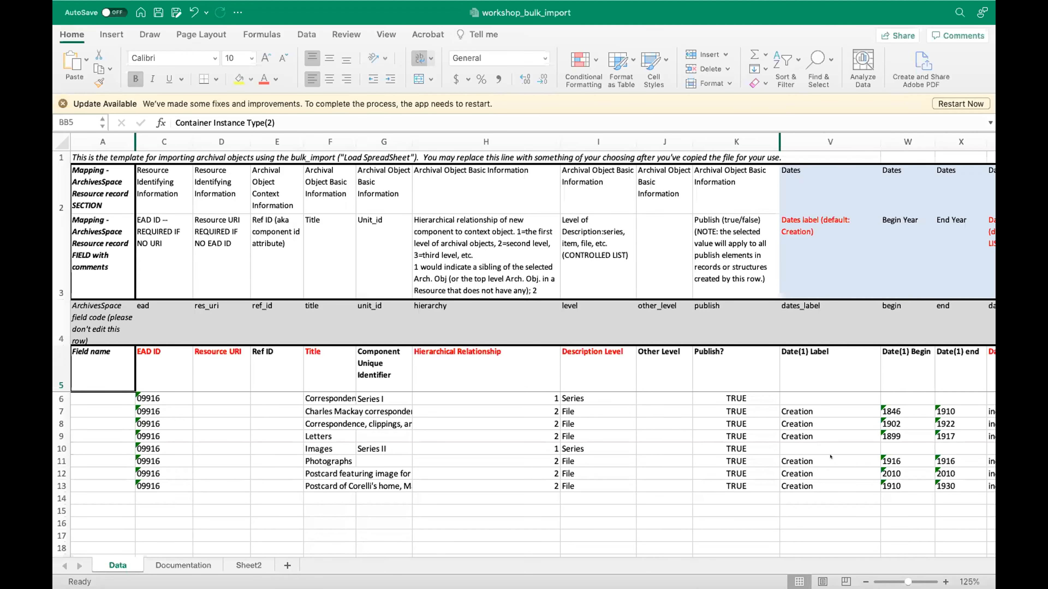
Enter Mixed Materials as the Container Instance Type in cell AT7
{"action": "left_click", "coordinate": [801, 416]}
{"action": "scroll", "coordinate": [801, 416], "scroll_direction": "right", "scroll_amount": 10}
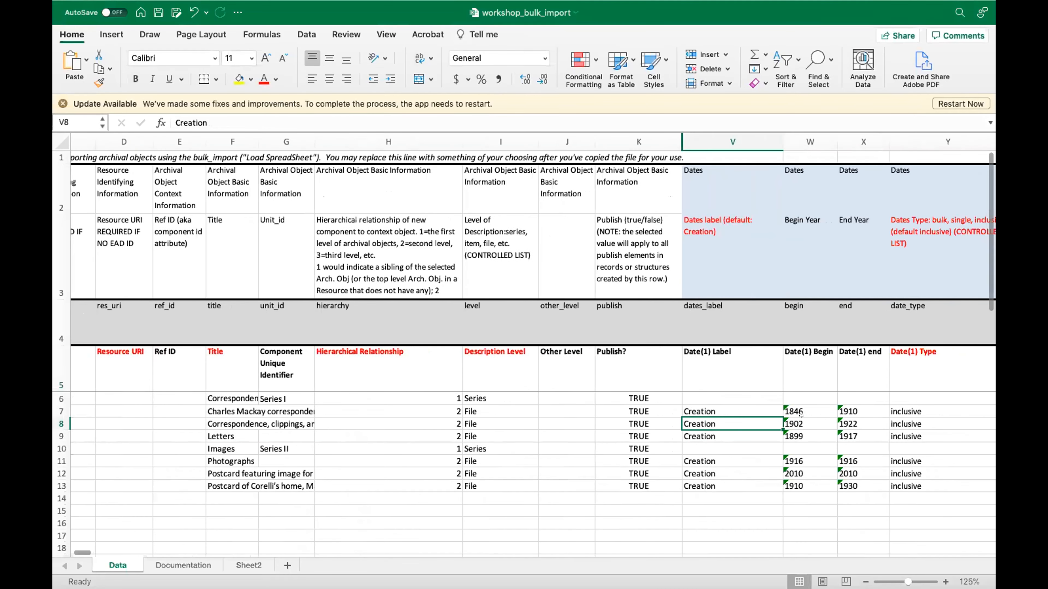
{"action": "scroll", "coordinate": [801, 416], "scroll_direction": "right", "scroll_amount": 10}
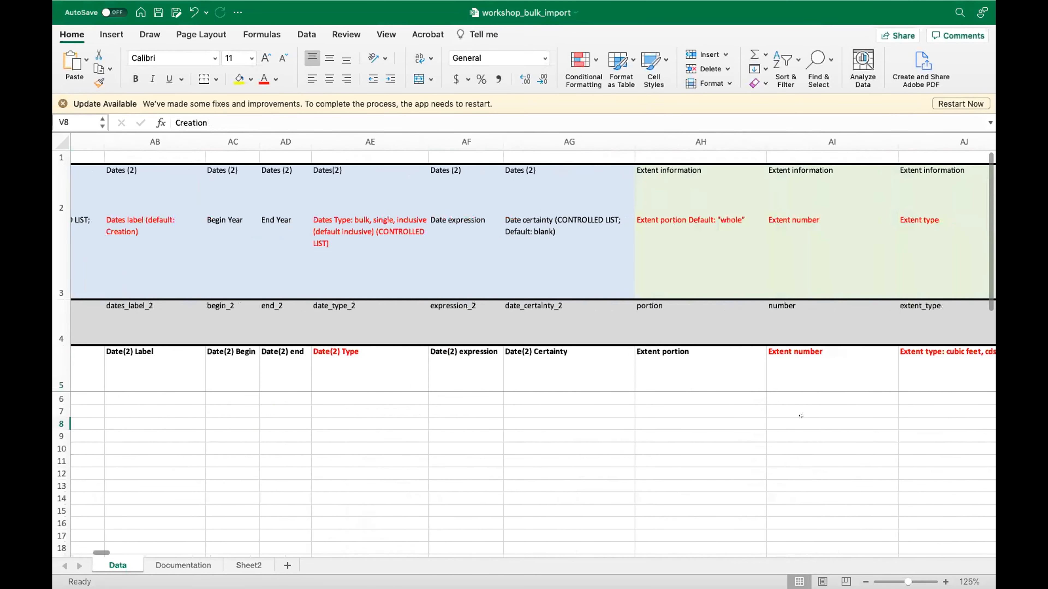
{"action": "scroll", "coordinate": [801, 416], "scroll_direction": "right", "scroll_amount": 10}
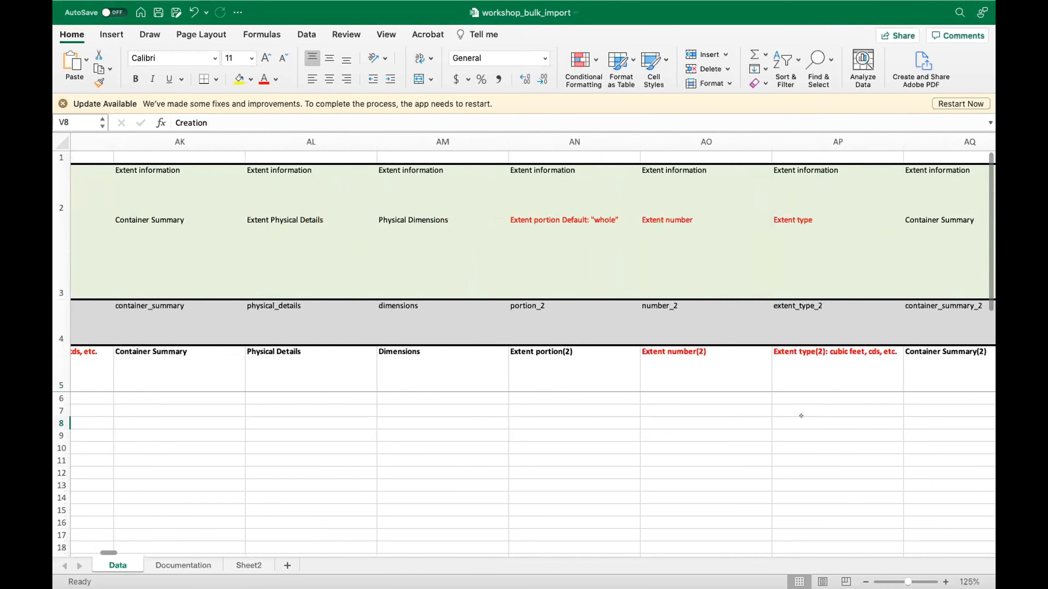
{"action": "scroll", "coordinate": [800, 416], "scroll_direction": "right", "scroll_amount": 3}
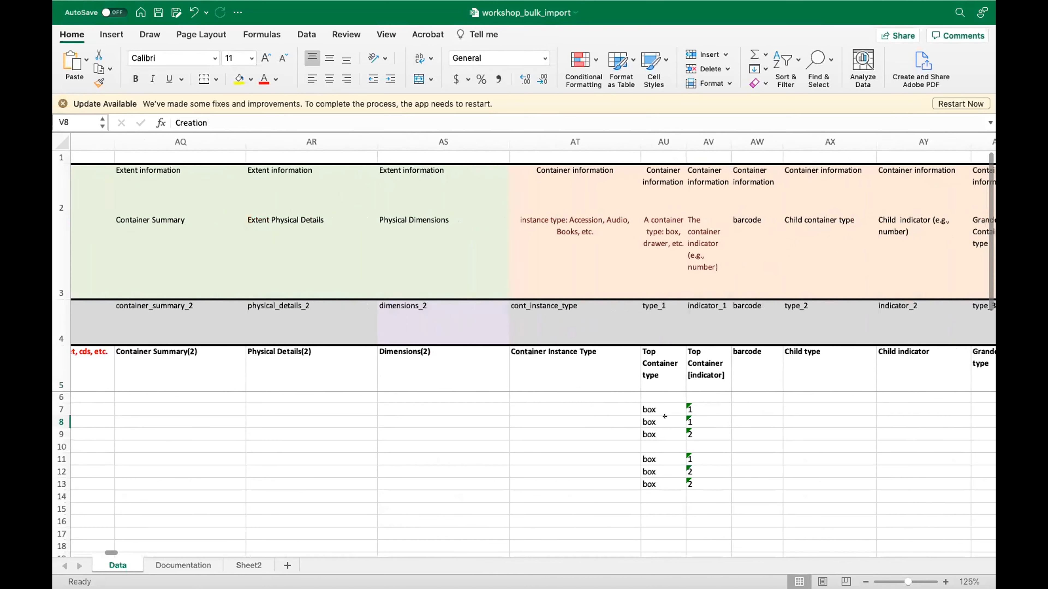
{"action": "left_click", "coordinate": [613, 406]}
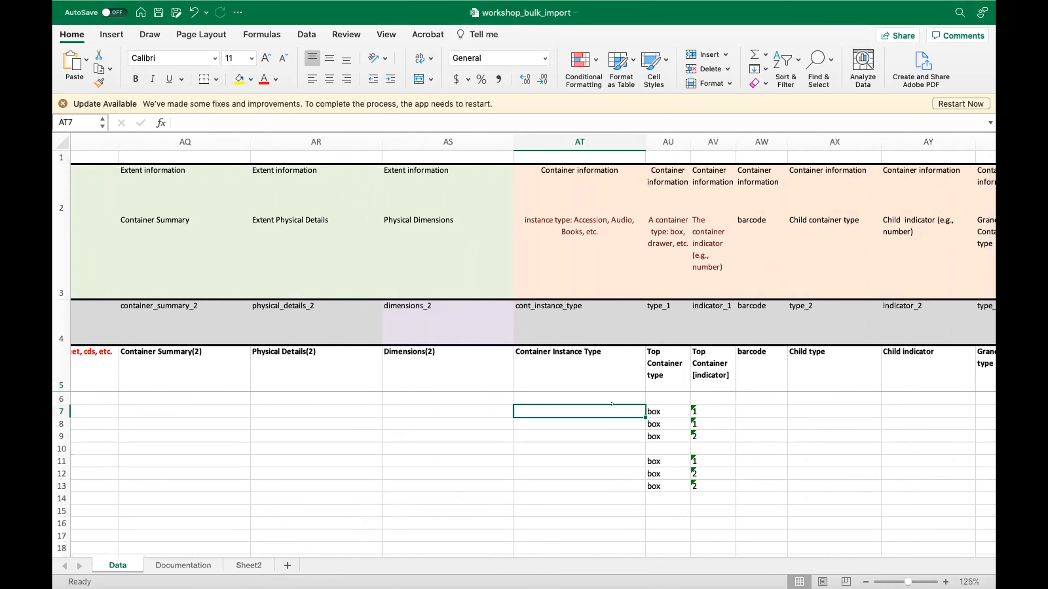
{"action": "type", "text": "Mixed "}
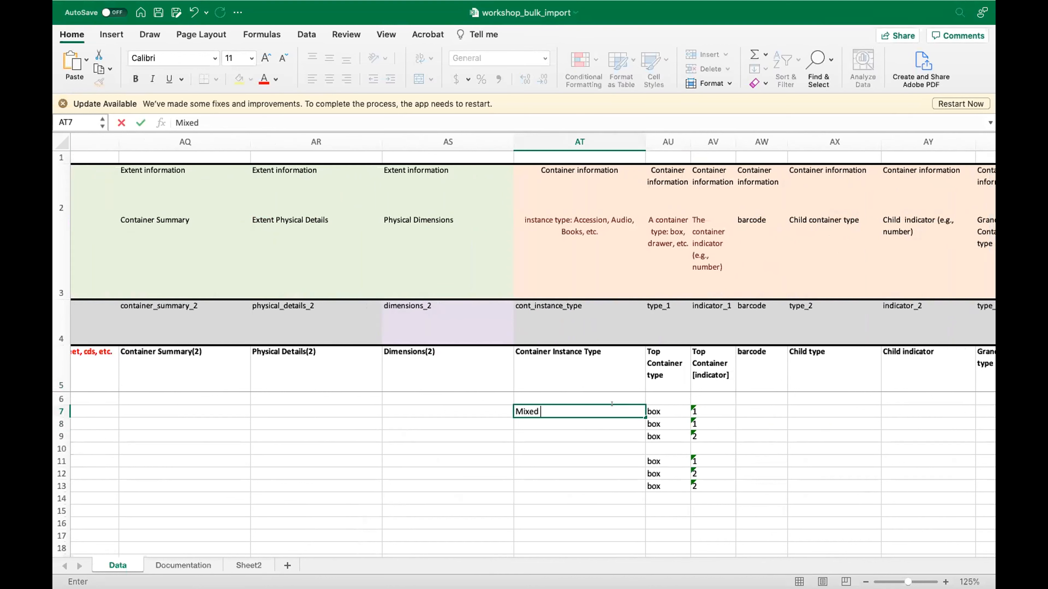
{"action": "type", "text": "Materials"}
{"action": "key", "text": "Return"}
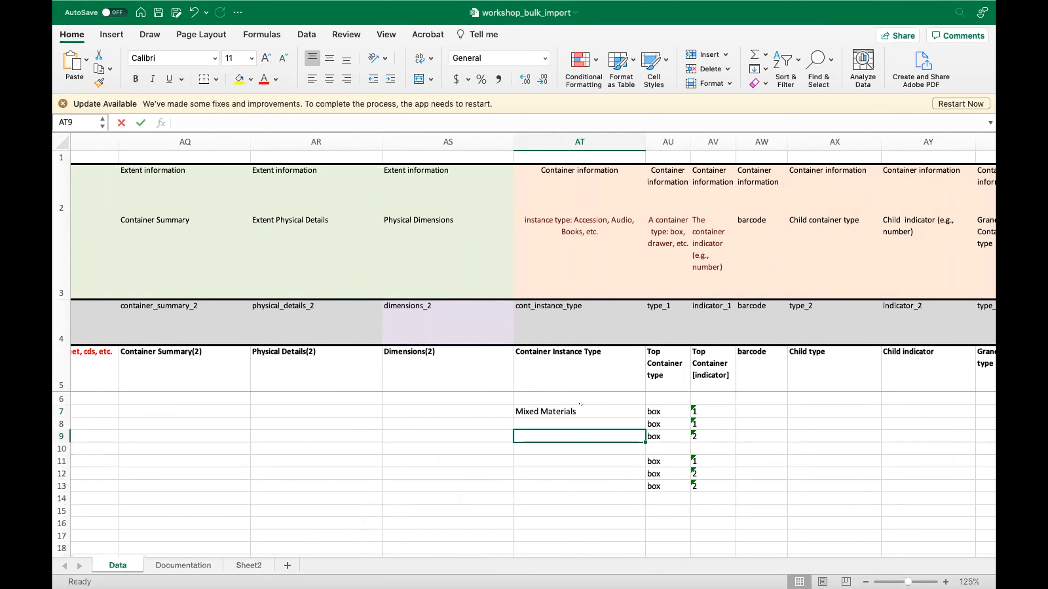
Copy Mixed Materials into AT8:AT9 and AT11:AT13, then save the workbook
{"action": "left_click", "coordinate": [580, 406]}
{"action": "key", "text": "ctrl+c"}
{"action": "left_click_drag", "start_coordinate": [581, 424], "coordinate": [581, 477]}
{"action": "key", "text": "ctrl+v"}
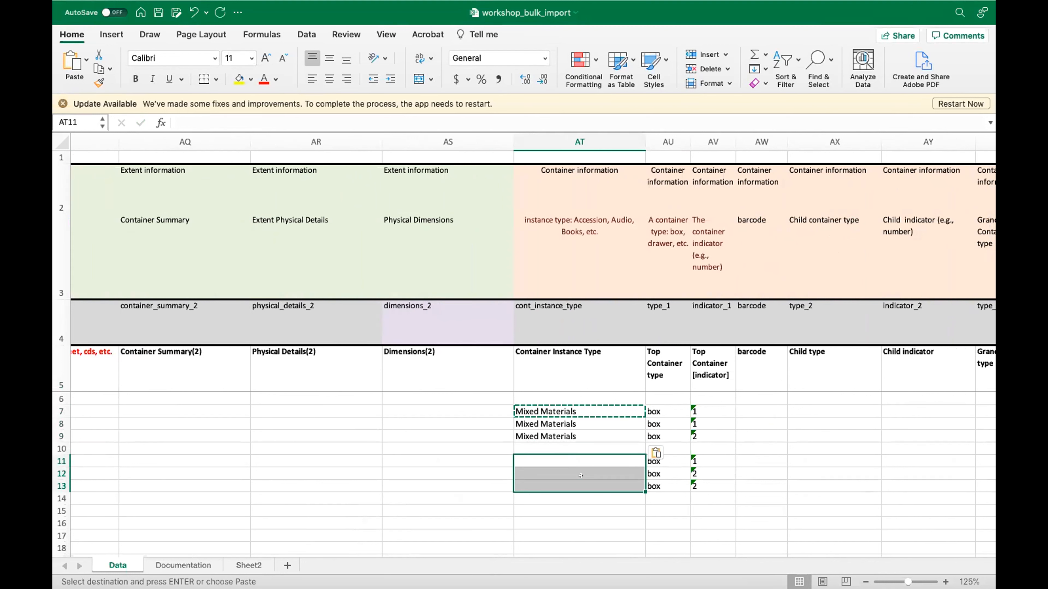
{"action": "key", "text": "ctrl+v"}
{"action": "left_click", "coordinate": [579, 510]}
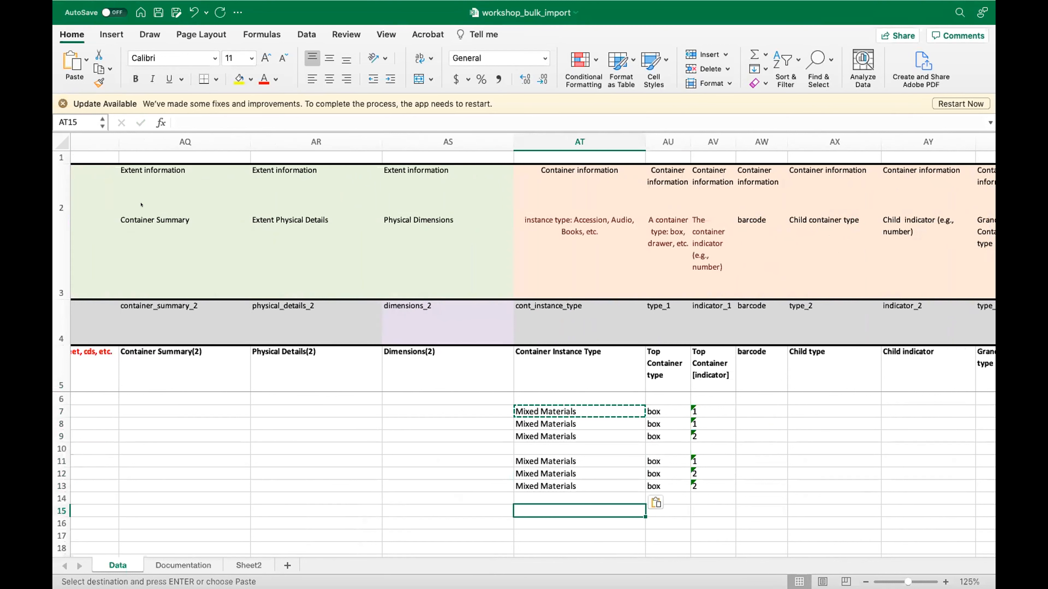
{"action": "left_click", "coordinate": [152, 13]}
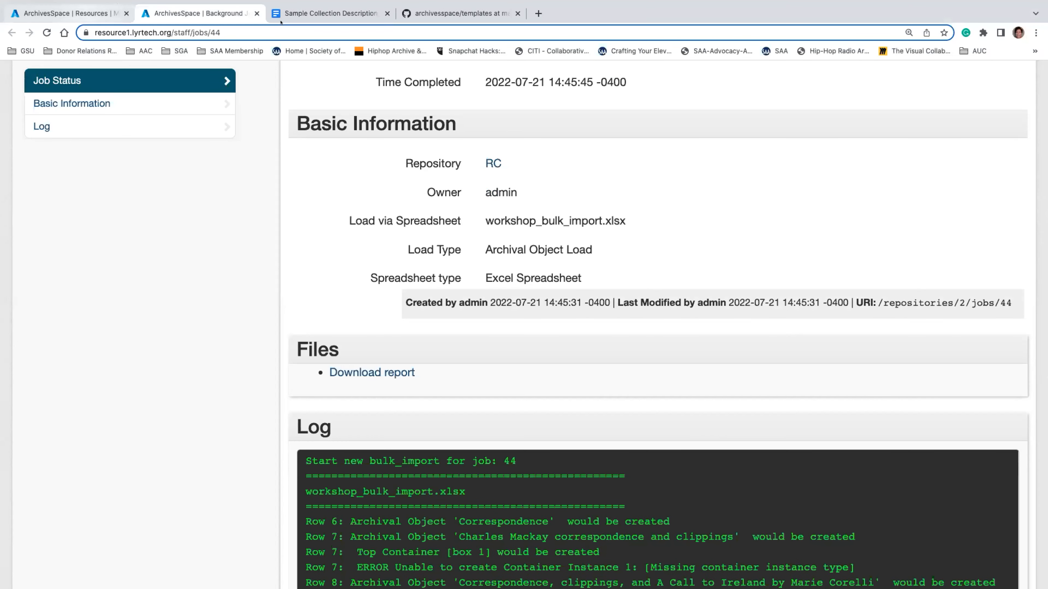
Close the earlier job tab and the stale Load Spreadsheet dialog on the collection
{"action": "left_click", "coordinate": [82, 13]}
{"action": "left_click", "coordinate": [256, 13]}
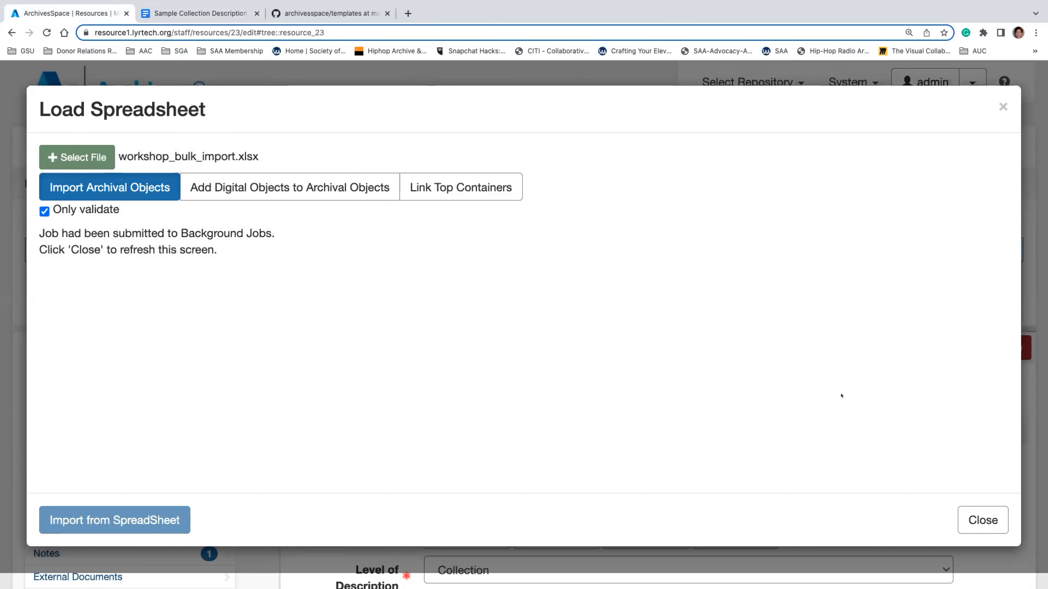
{"action": "left_click", "coordinate": [965, 516]}
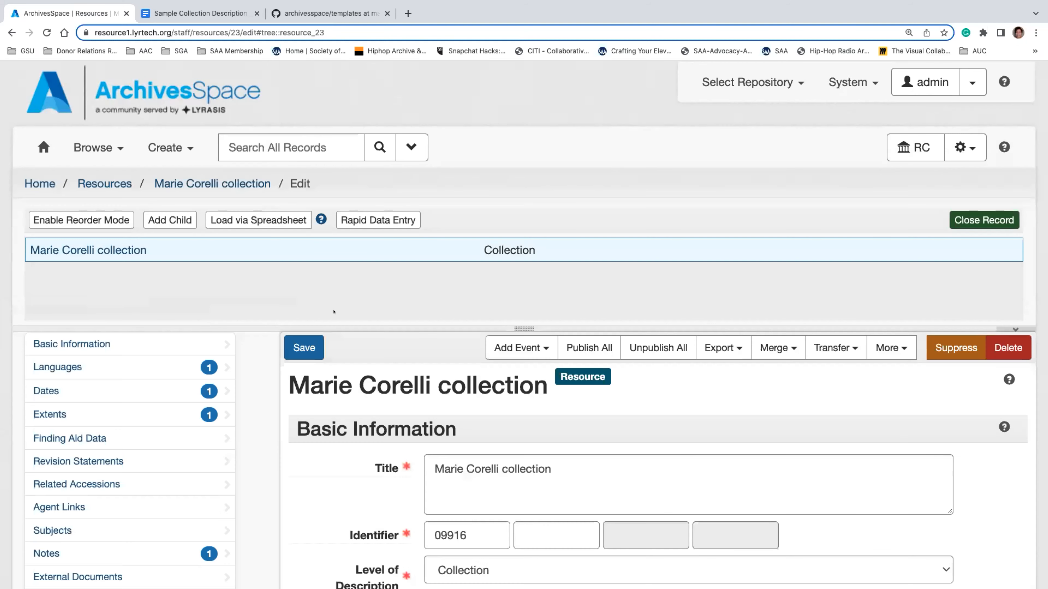
Re-validate workshop_bulk_import.xlsx as a validation-only spreadsheet import
{"action": "left_click", "coordinate": [238, 217]}
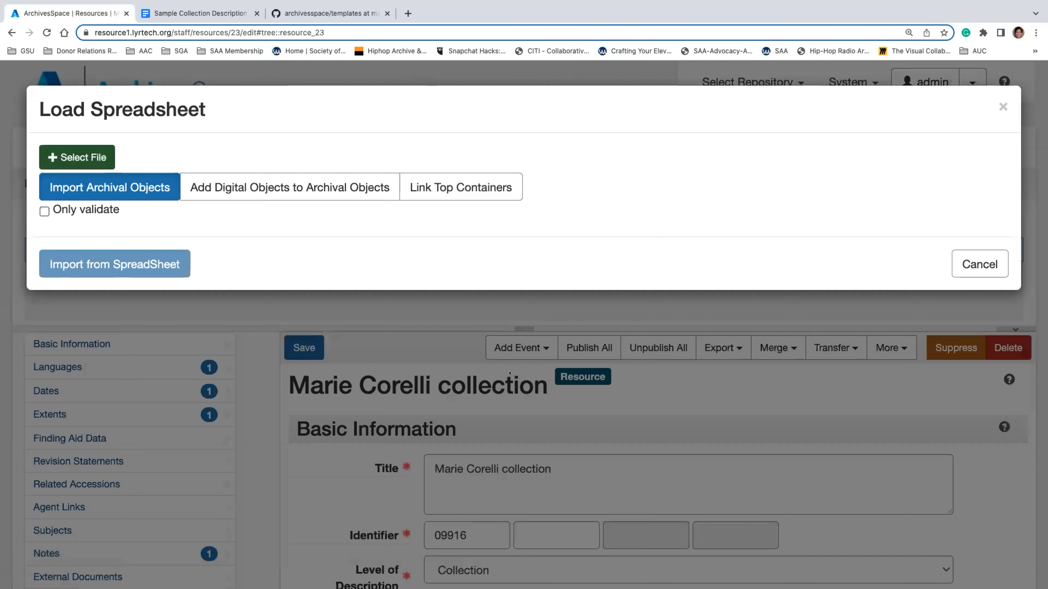
{"action": "left_click", "coordinate": [86, 155]}
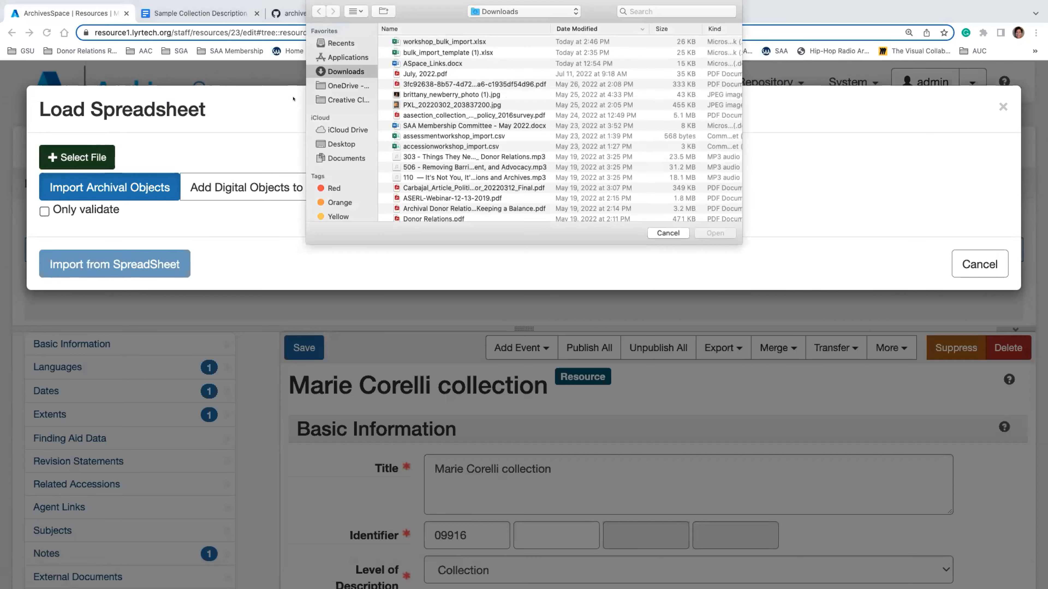
{"action": "left_click", "coordinate": [412, 41]}
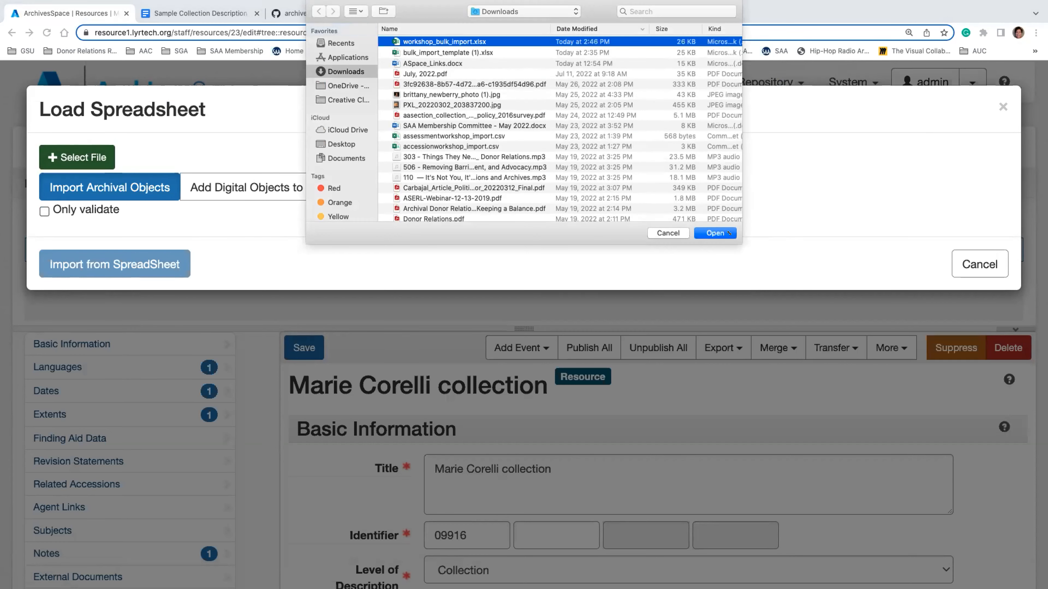
{"action": "left_click", "coordinate": [715, 233]}
{"action": "left_click", "coordinate": [45, 211]}
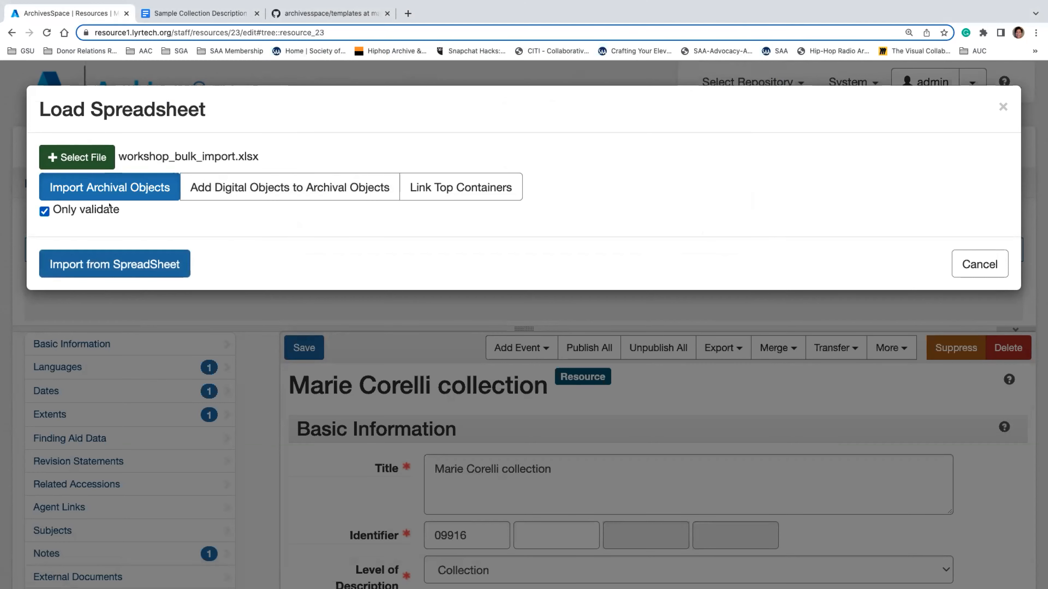
{"action": "left_click", "coordinate": [111, 260]}
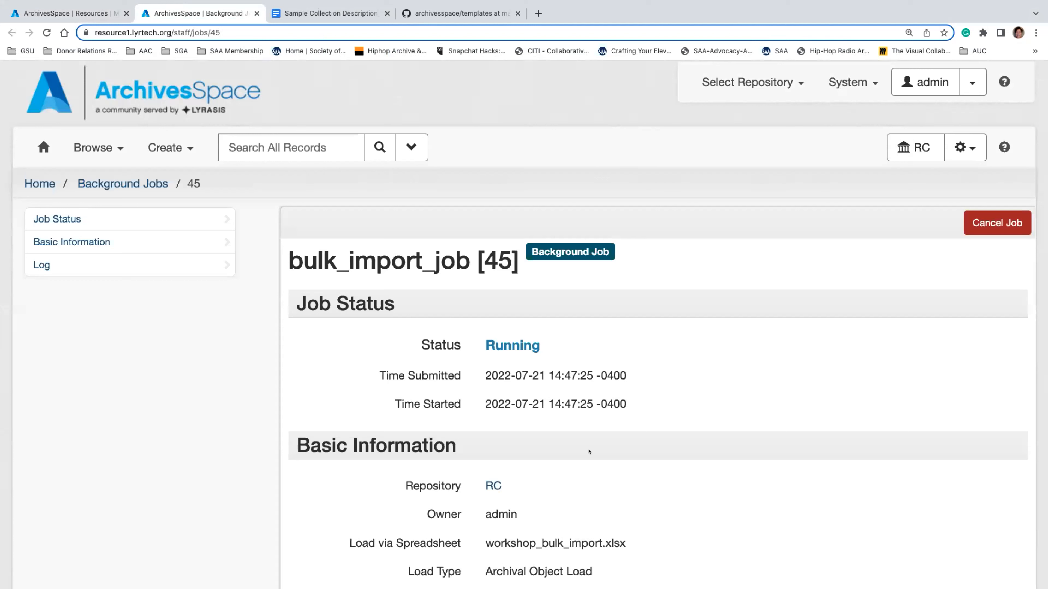
Confirm job 45 logged every archival object and box as 'would be created', then return to the collection
{"action": "left_click", "coordinate": [164, 315]}
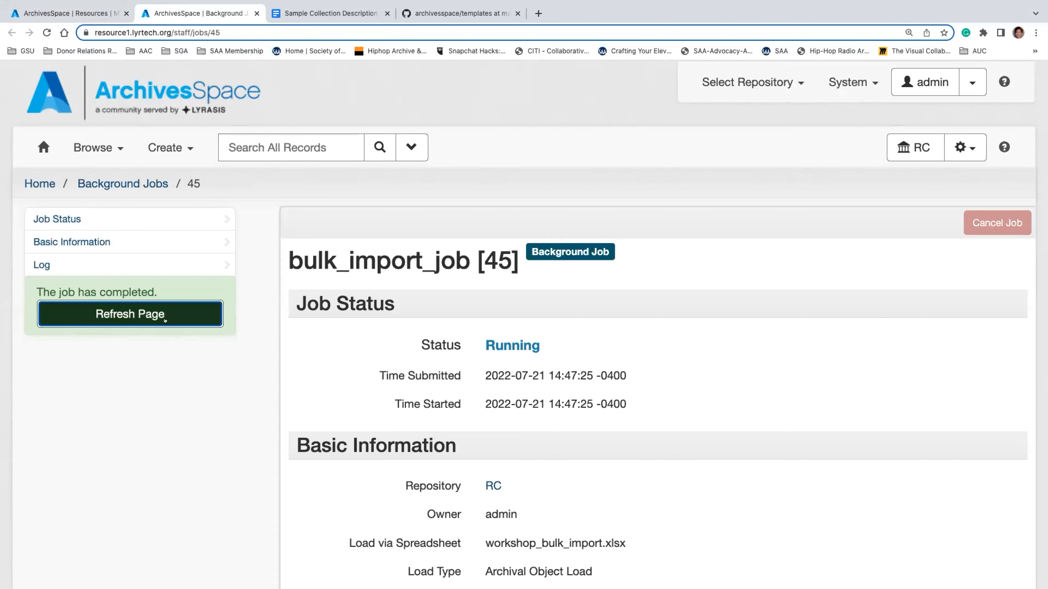
{"action": "scroll", "coordinate": [605, 423], "scroll_direction": "down", "scroll_amount": 10}
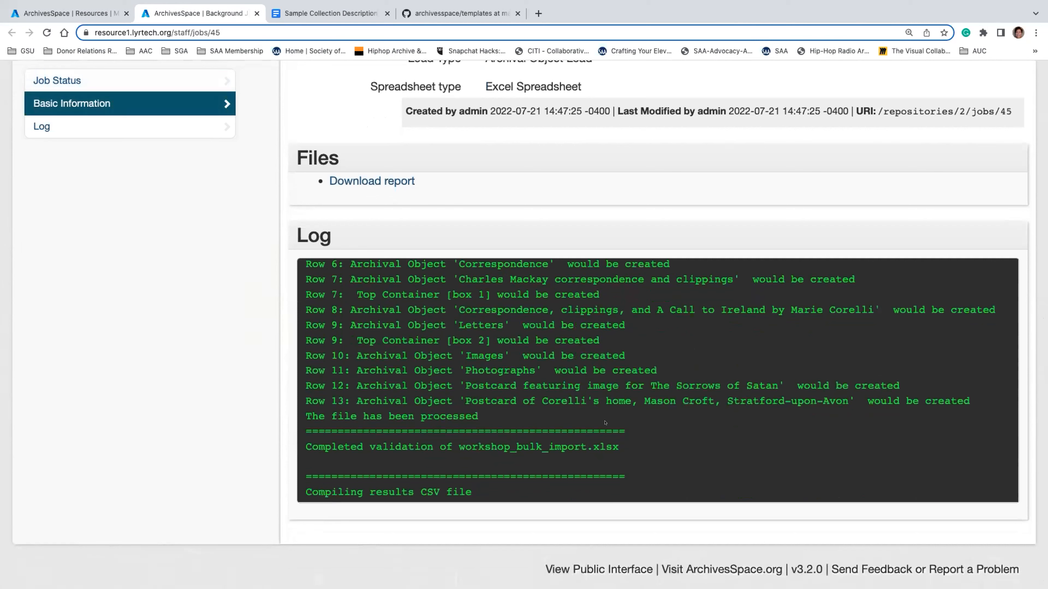
{"action": "scroll", "coordinate": [605, 422], "scroll_direction": "up", "scroll_amount": 2}
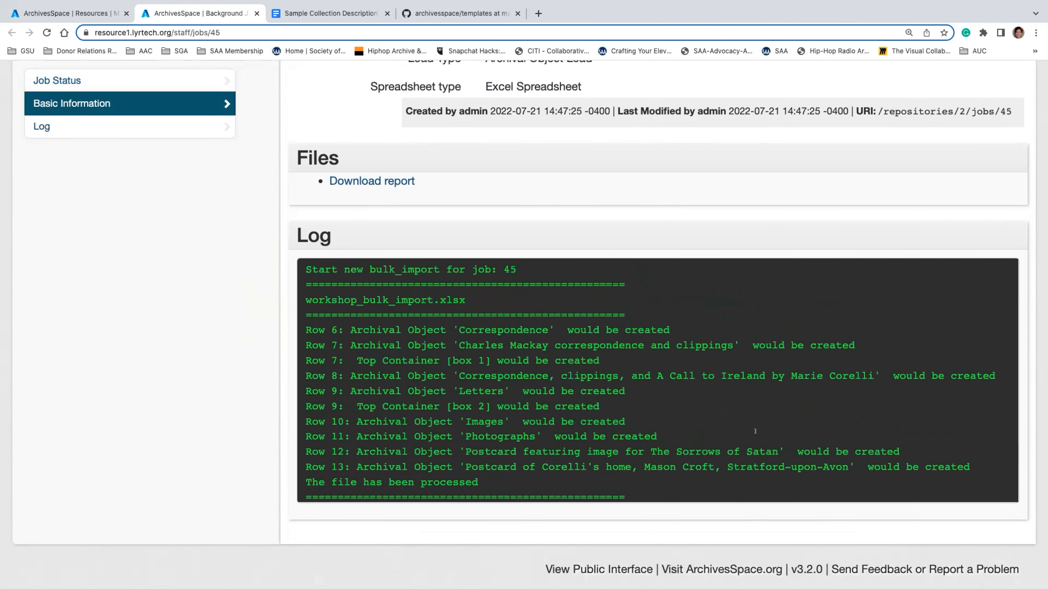
{"action": "scroll", "coordinate": [249, 239], "scroll_direction": "up", "scroll_amount": 8}
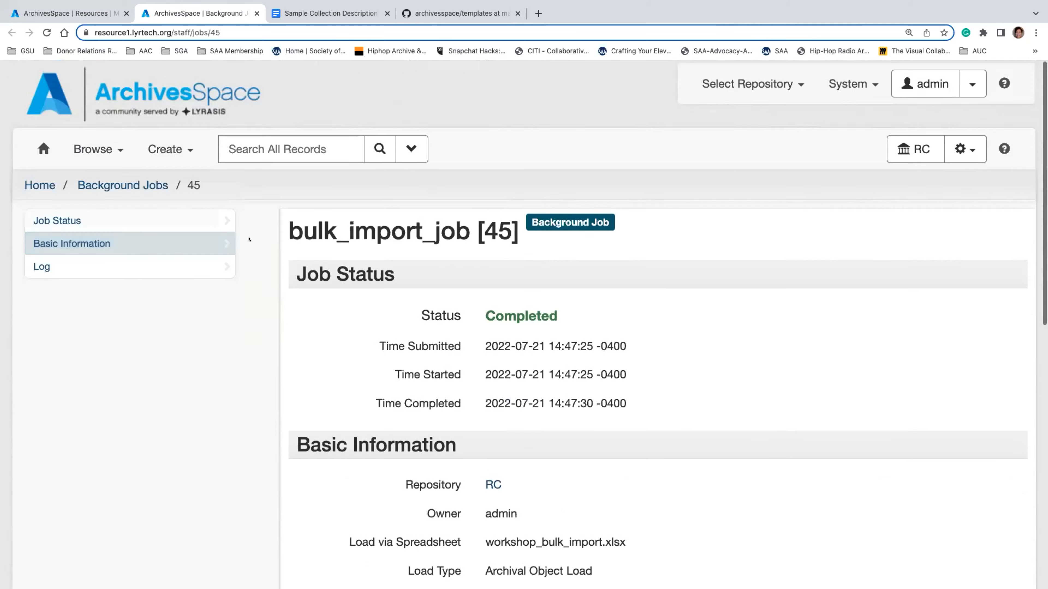
{"action": "left_click", "coordinate": [257, 13]}
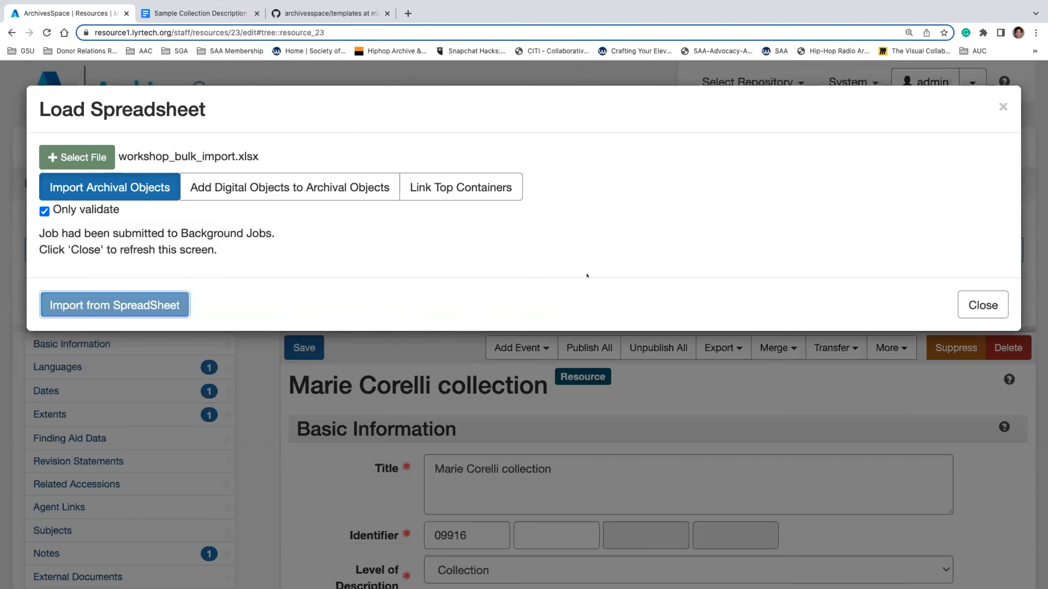
{"action": "left_click", "coordinate": [992, 305]}
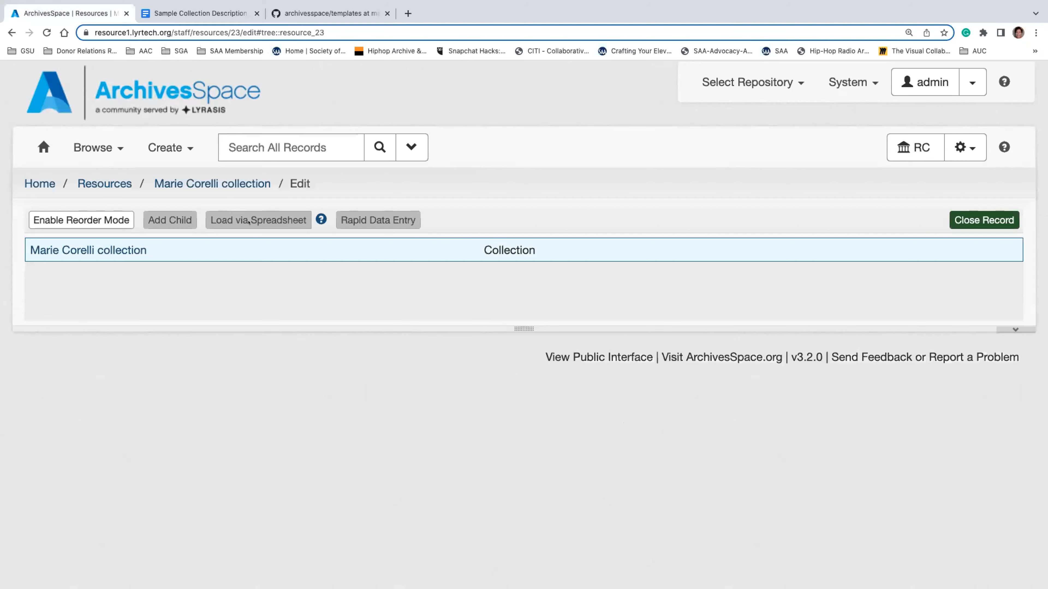
Run a full import of workshop_bulk_import.xlsx with Only validate left unchecked
{"action": "left_click", "coordinate": [258, 220]}
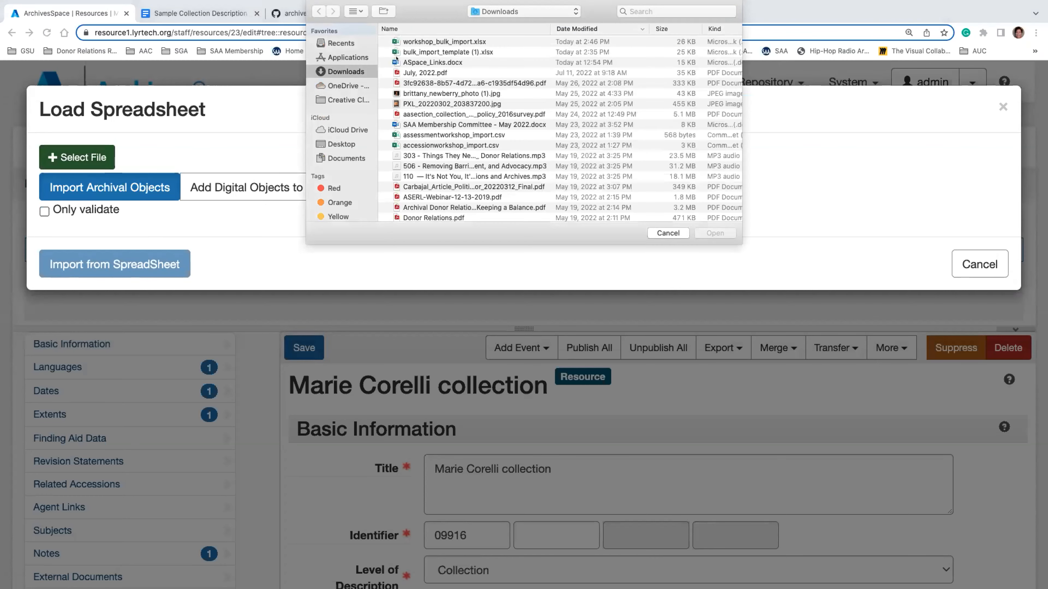
{"action": "key", "text": "Return"}
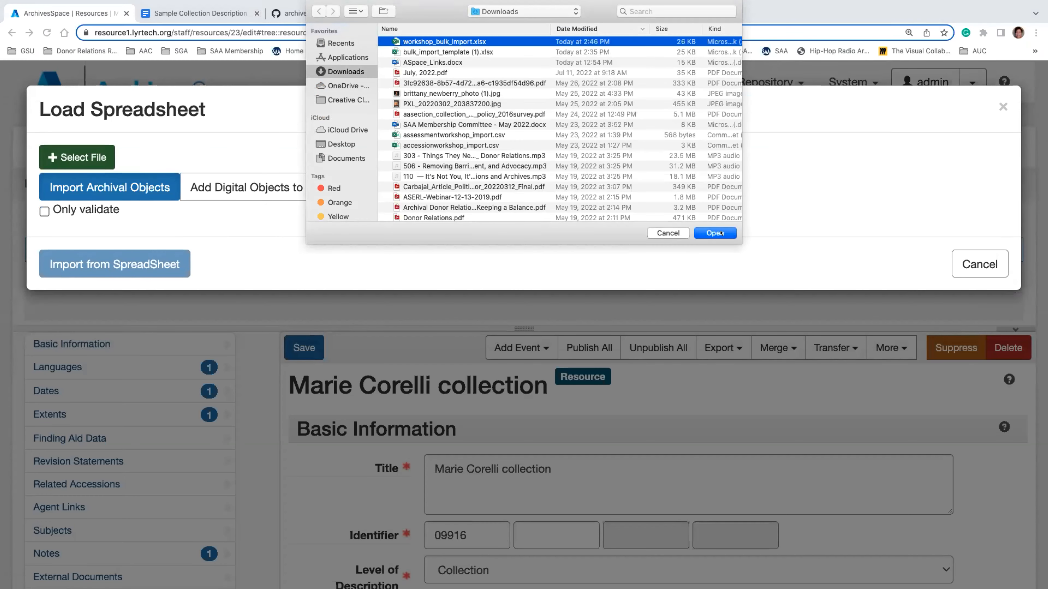
{"action": "left_click", "coordinate": [155, 253]}
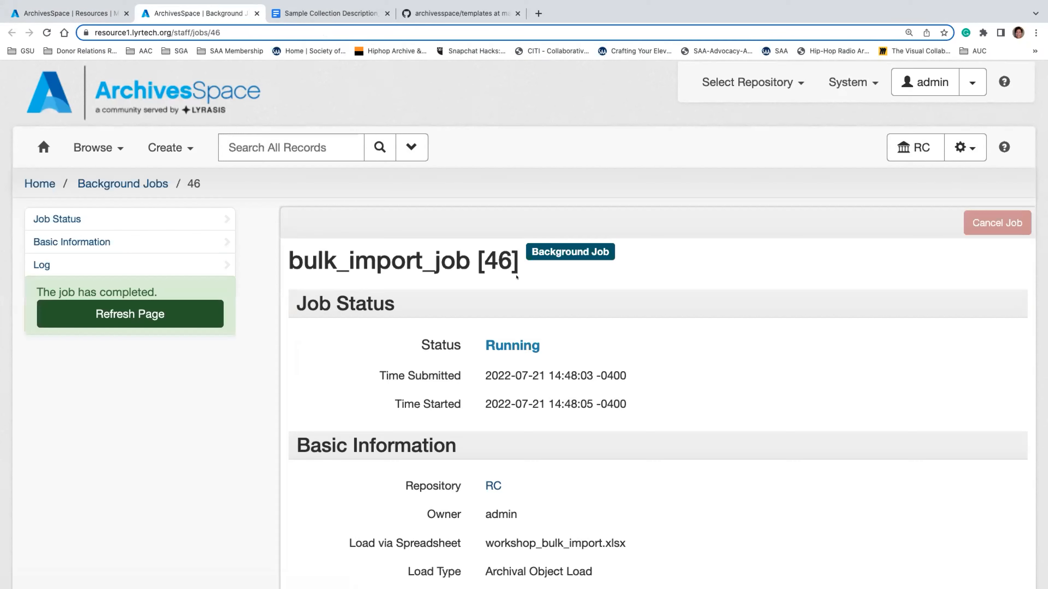
Confirm job 46 completed, creating eight archival objects and boxes 1–2, then return to the collection tab
{"action": "left_click", "coordinate": [183, 318]}
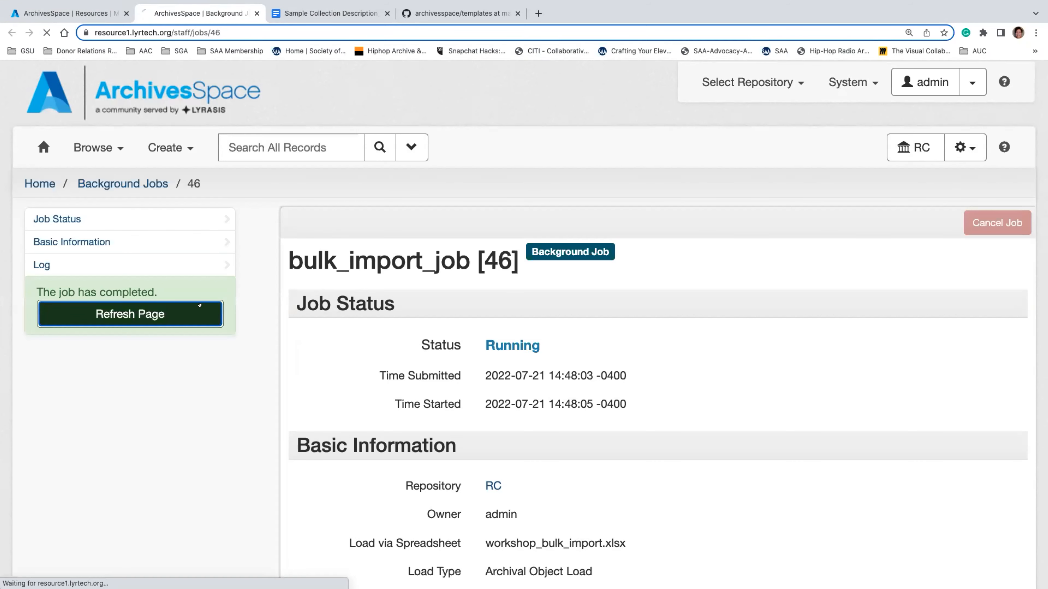
{"action": "scroll", "coordinate": [568, 399], "scroll_direction": "down", "scroll_amount": 10}
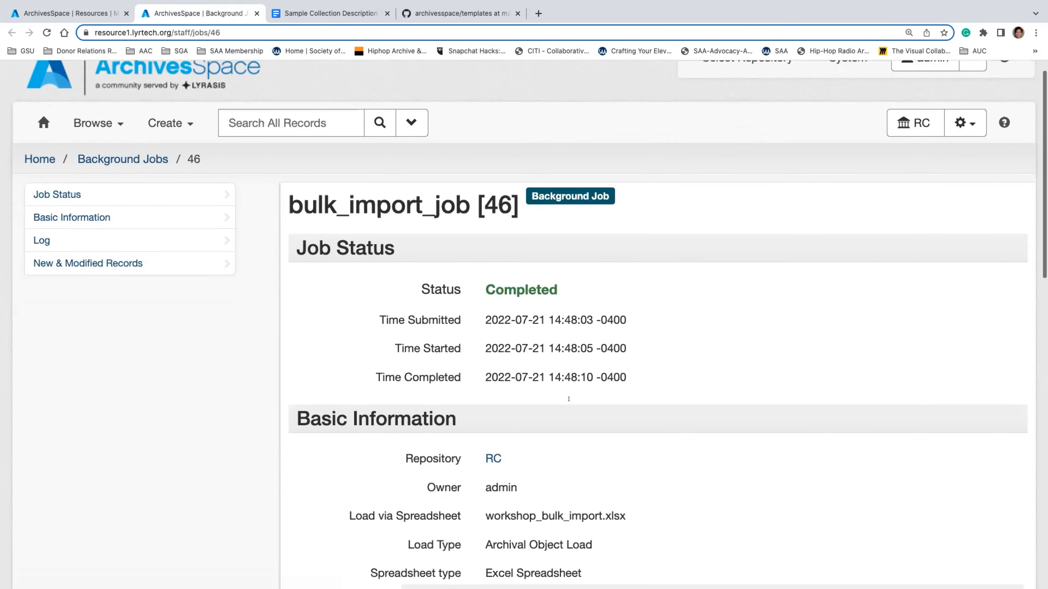
{"action": "scroll", "coordinate": [568, 398], "scroll_direction": "down", "scroll_amount": 1}
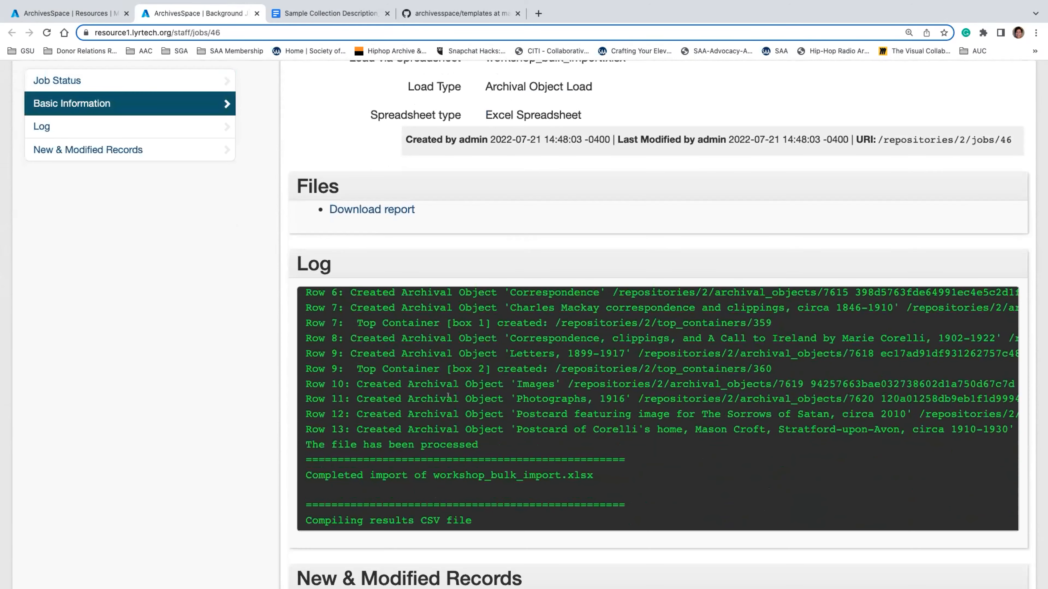
{"action": "scroll", "coordinate": [273, 329], "scroll_direction": "down", "scroll_amount": 8}
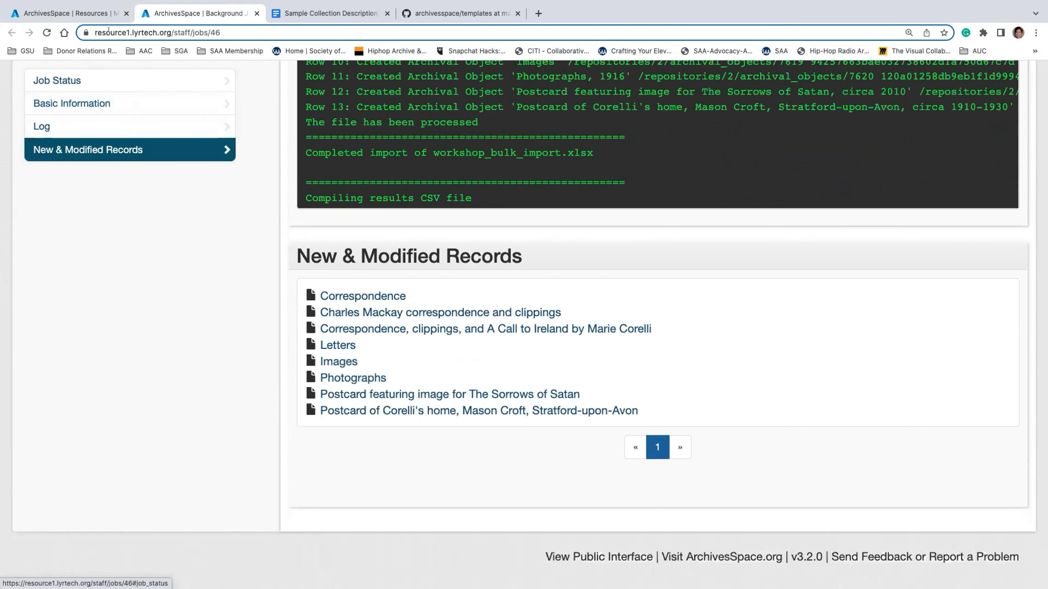
{"action": "left_click", "coordinate": [65, 13]}
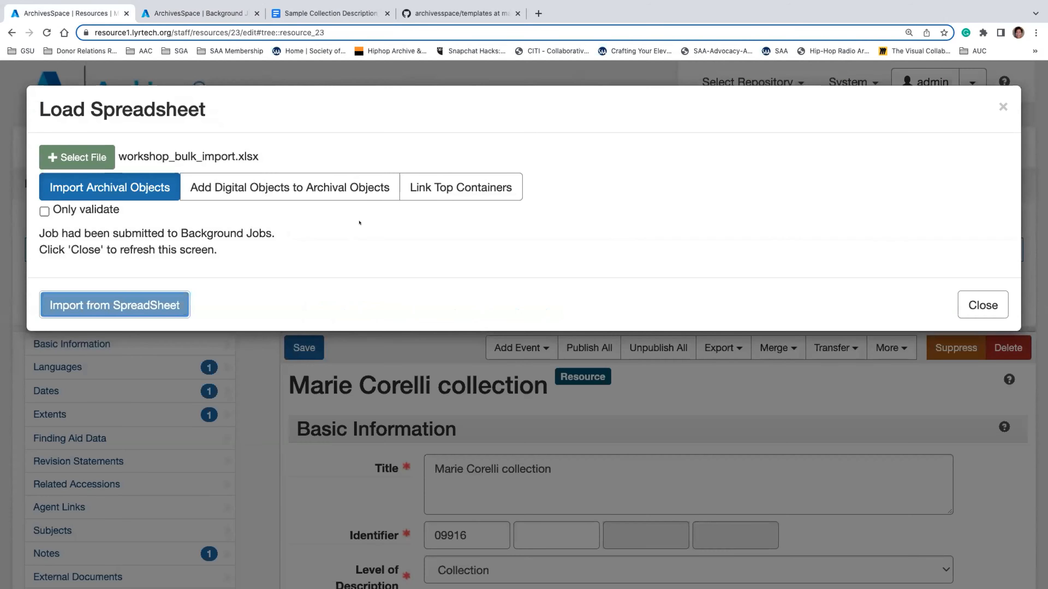
Close the import dialog, expand the Correspondence and Images series, and open Correspondence
{"action": "left_click", "coordinate": [999, 310]}
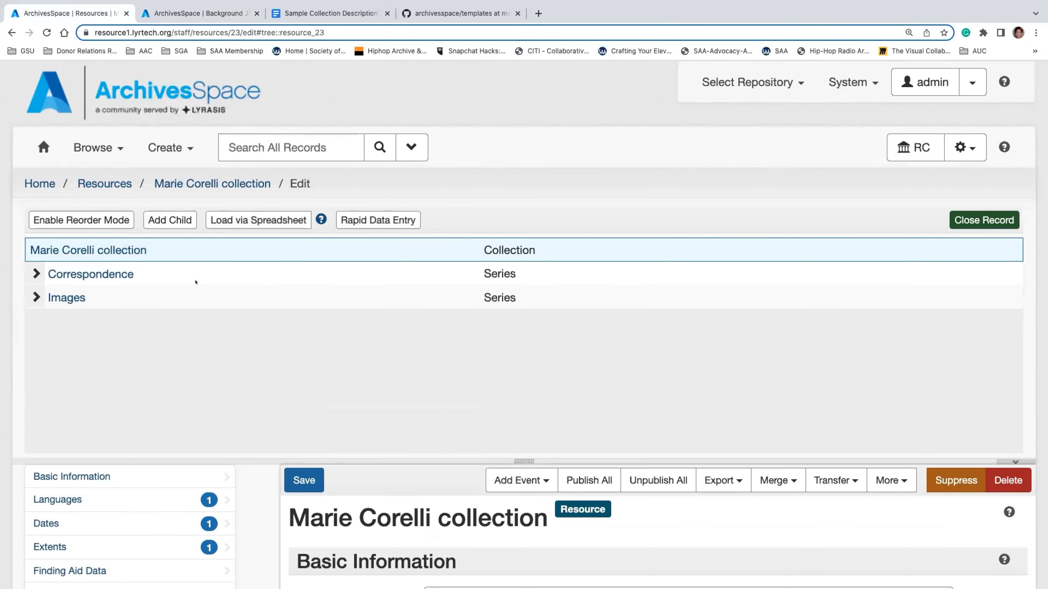
{"action": "left_click", "coordinate": [35, 273]}
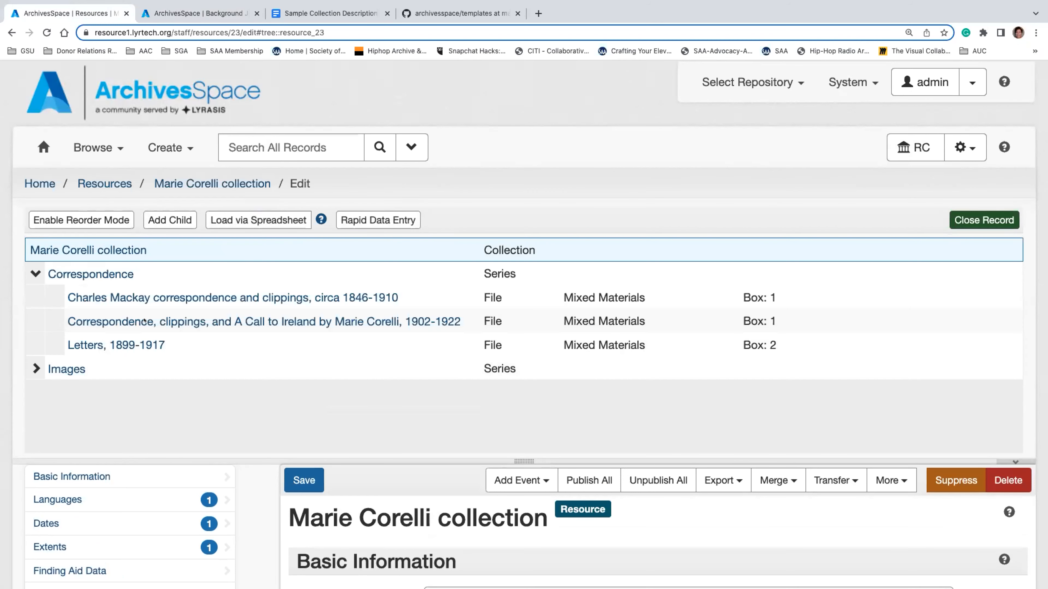
{"action": "left_click", "coordinate": [36, 369]}
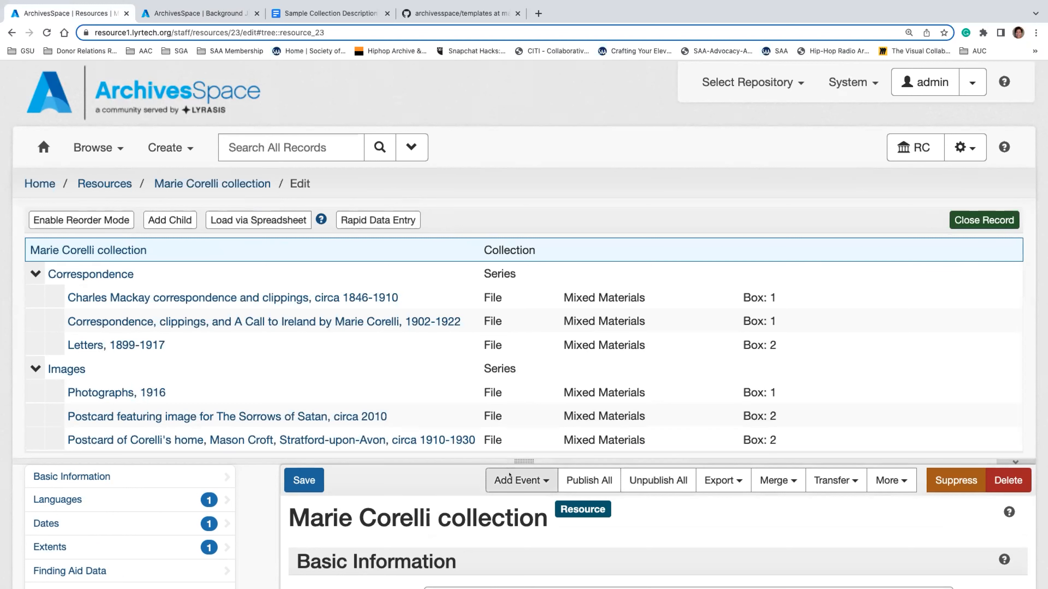
{"action": "left_click", "coordinate": [124, 267]}
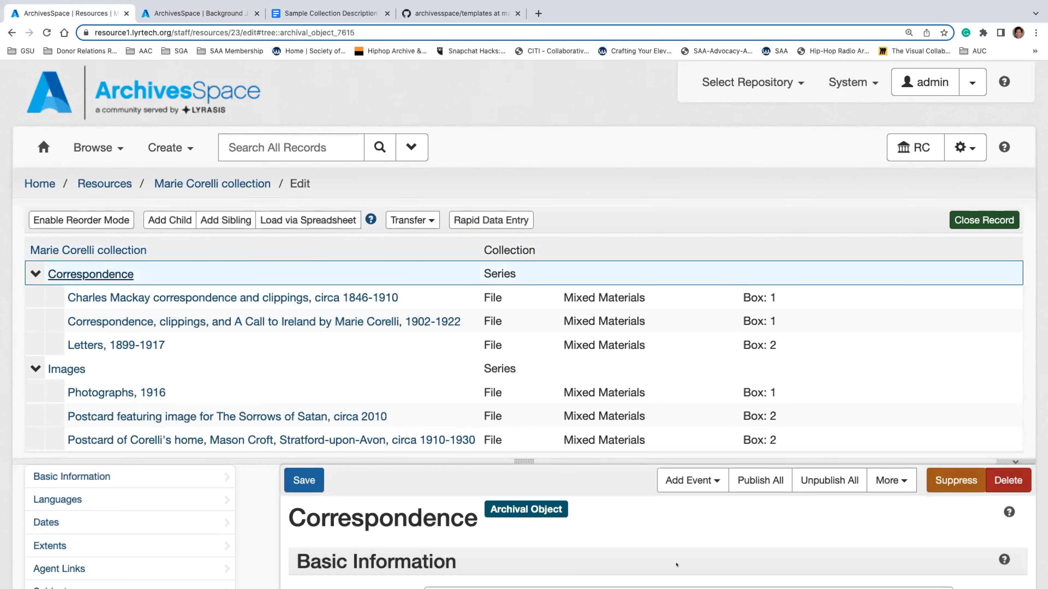
Unpublish the Correspondence series with all its files and components, and review the confirmation
{"action": "left_click", "coordinate": [816, 484]}
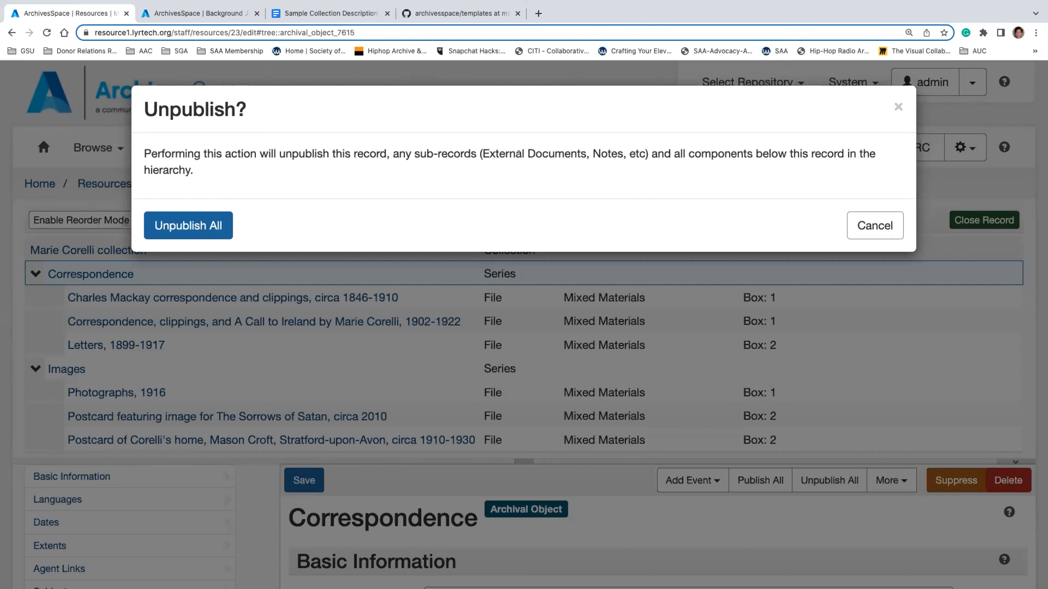
{"action": "left_click", "coordinate": [194, 226]}
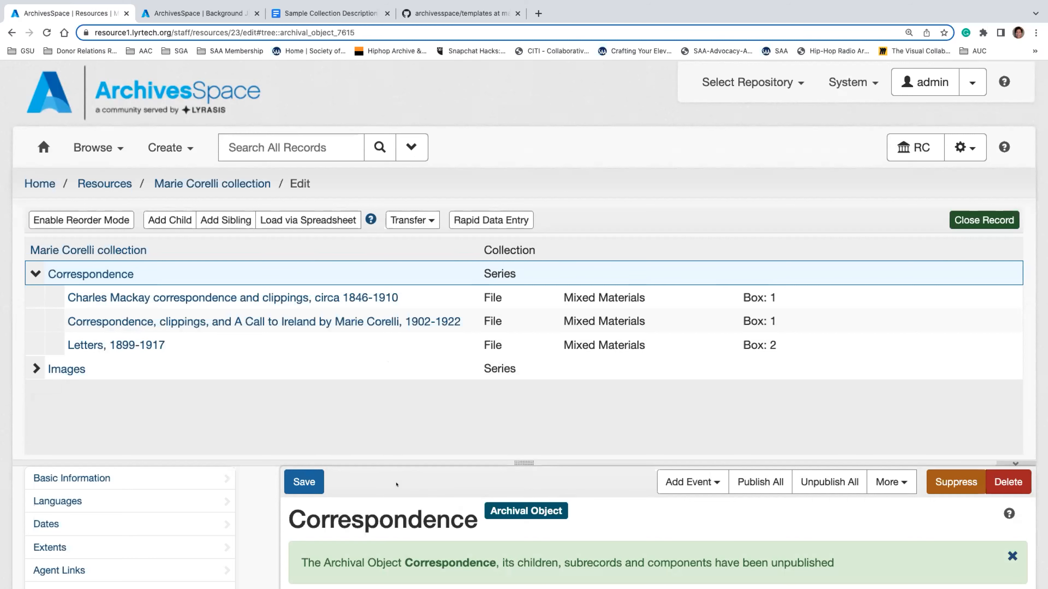
{"action": "scroll", "coordinate": [351, 459], "scroll_direction": "down", "scroll_amount": 3}
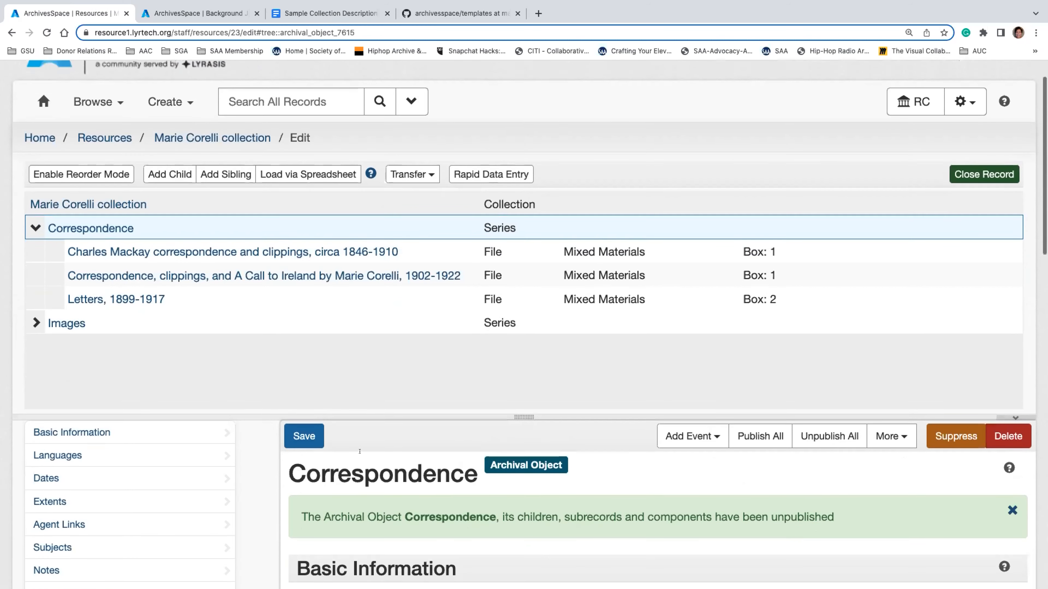
{"action": "scroll", "coordinate": [355, 458], "scroll_direction": "up", "scroll_amount": 3}
{"action": "scroll", "coordinate": [360, 457], "scroll_direction": "down", "scroll_amount": 3}
{"action": "scroll", "coordinate": [359, 457], "scroll_direction": "down", "scroll_amount": 3}
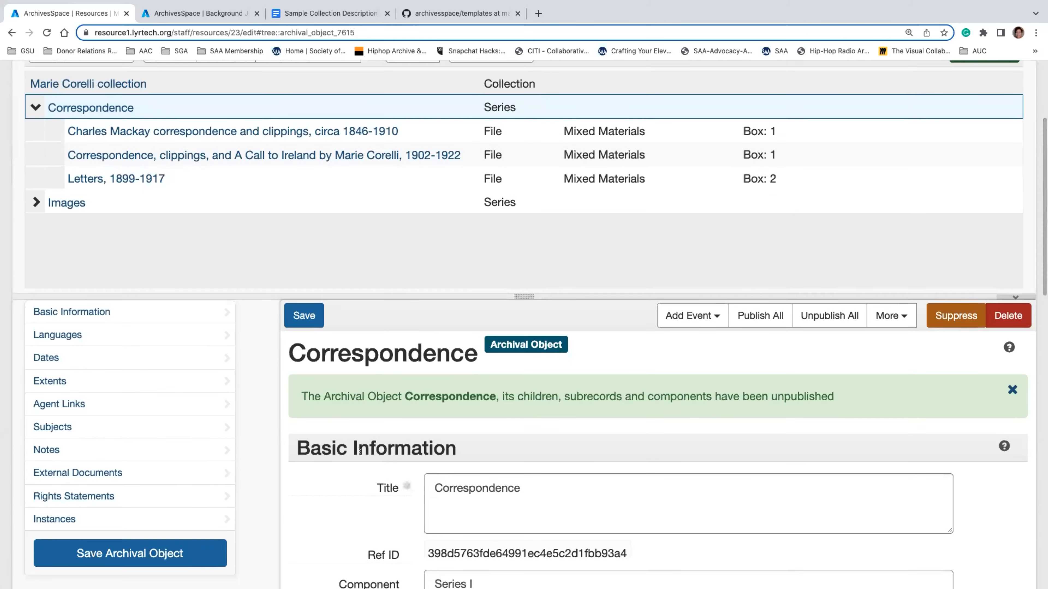
{"action": "scroll", "coordinate": [360, 450], "scroll_direction": "up", "scroll_amount": 3}
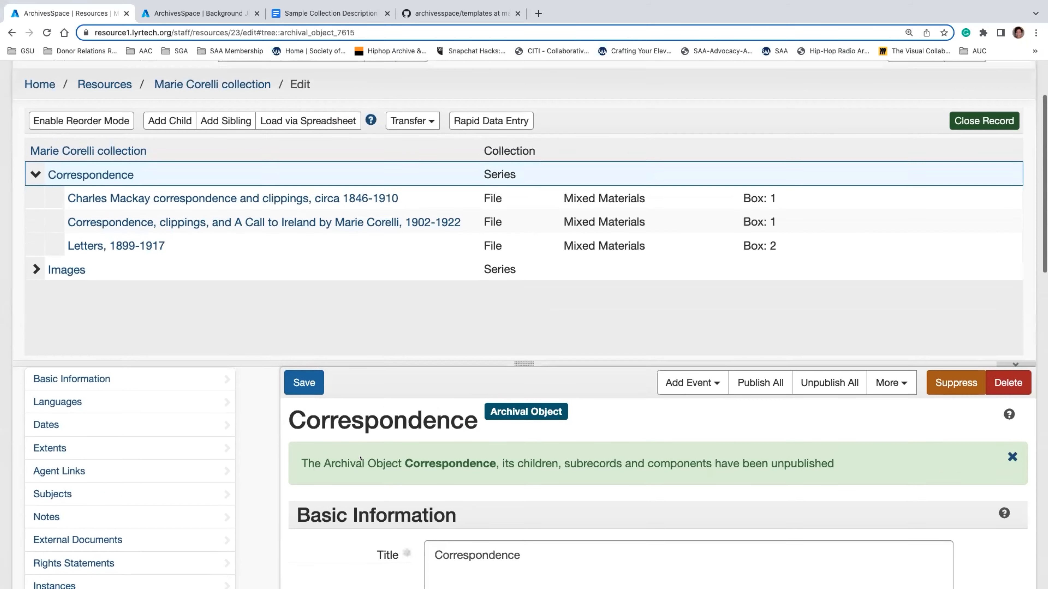
Use Publish All on Correspondence and confirm it in the Publish? dialog
{"action": "left_click", "coordinate": [760, 396]}
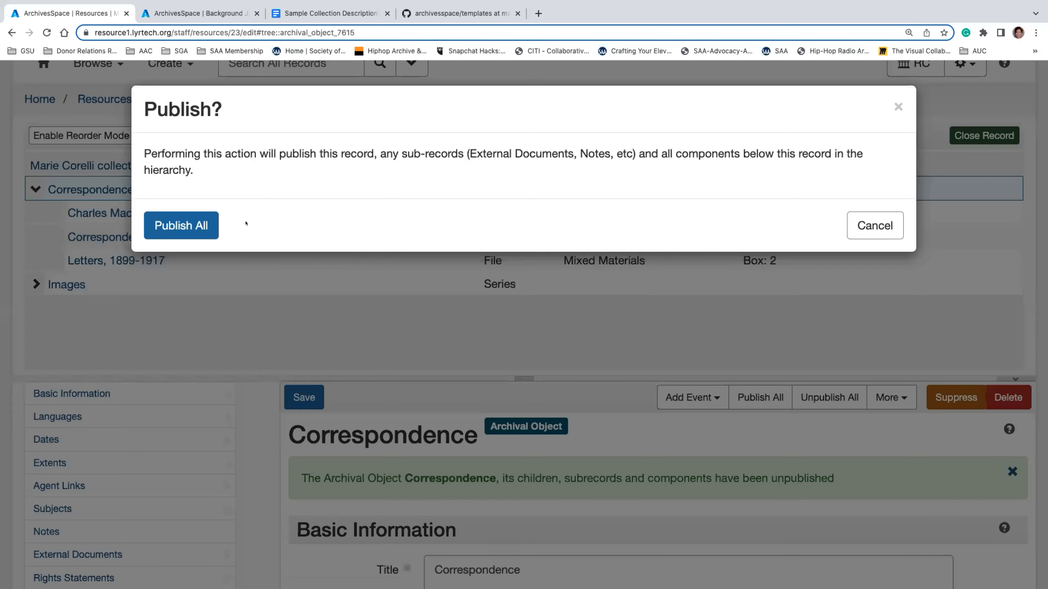
{"action": "left_click", "coordinate": [197, 222]}
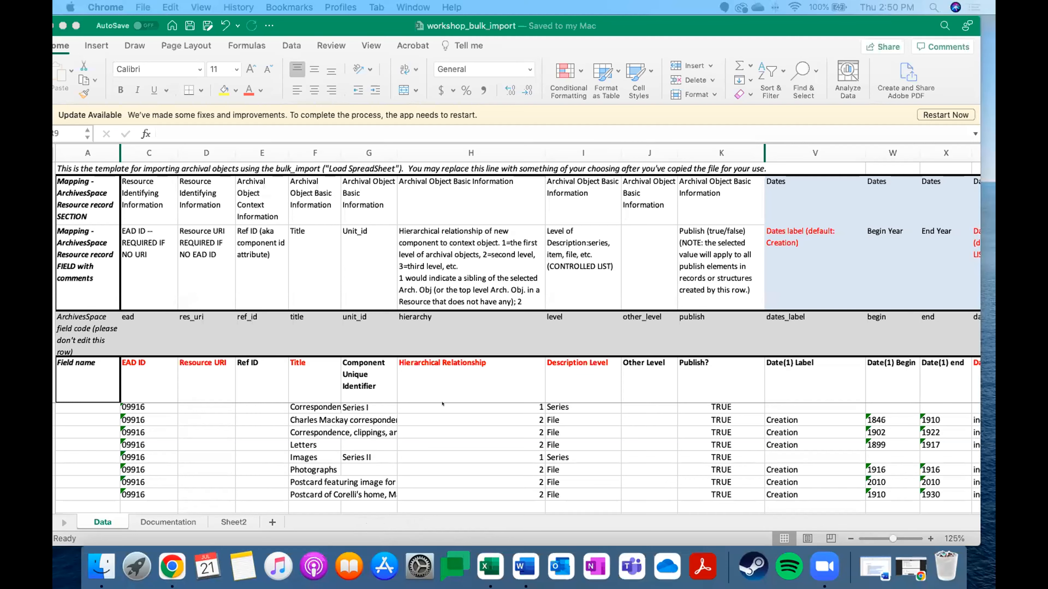
Fill row 14 with EAD ID 09916, title Audiovisual, identifier Series III and hierarchy 1
{"action": "scroll", "coordinate": [443, 403], "scroll_direction": "down", "scroll_amount": 1}
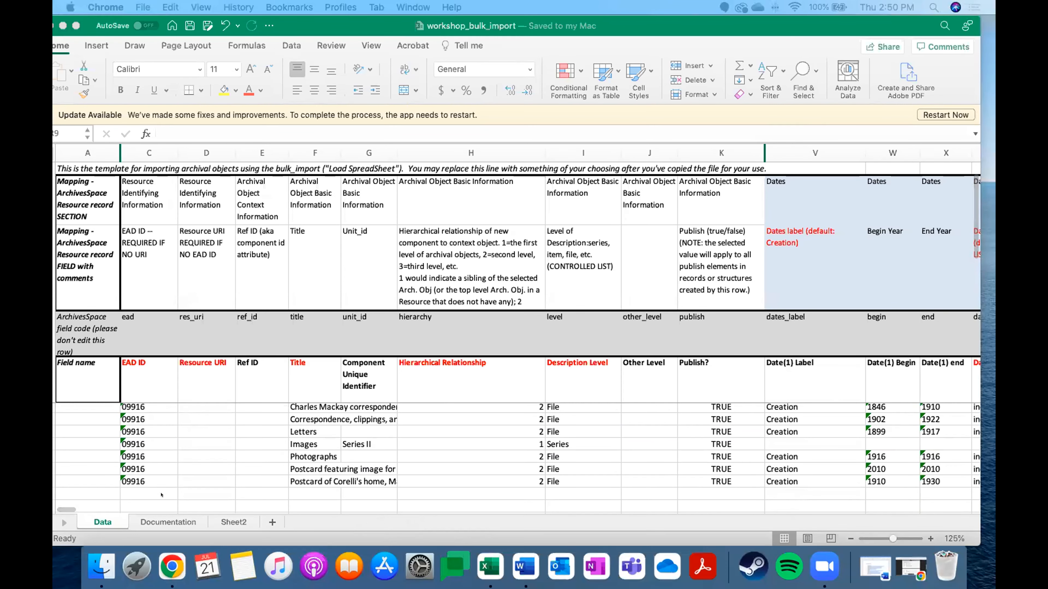
{"action": "left_click", "coordinate": [142, 488]}
{"action": "type", "text": "0"}
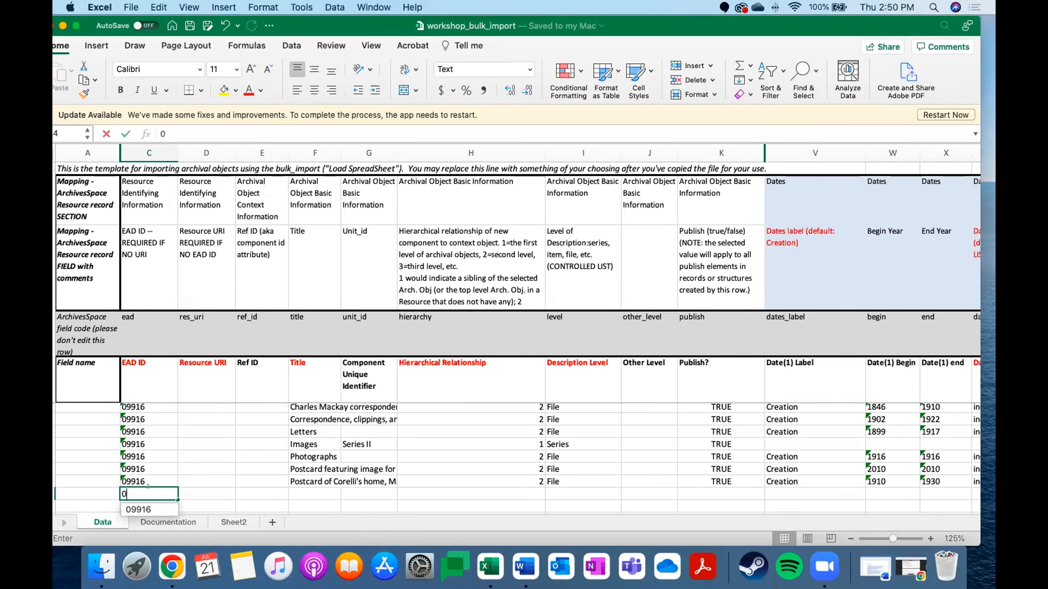
{"action": "type", "text": "9916"}
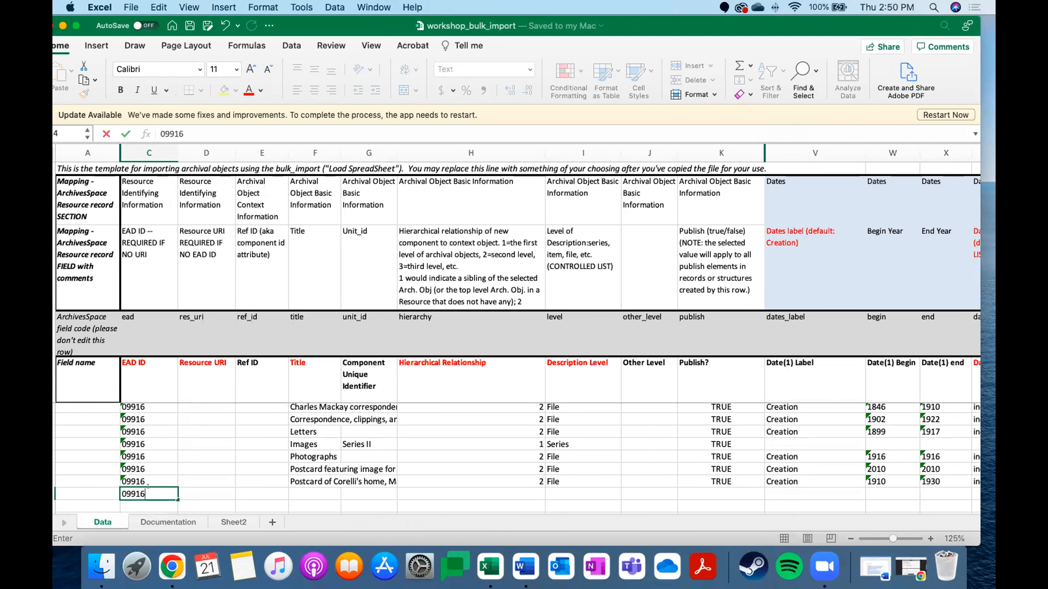
{"action": "key", "text": "Tab"}
{"action": "key", "text": "Tab"}
{"action": "key", "text": "Tab"}
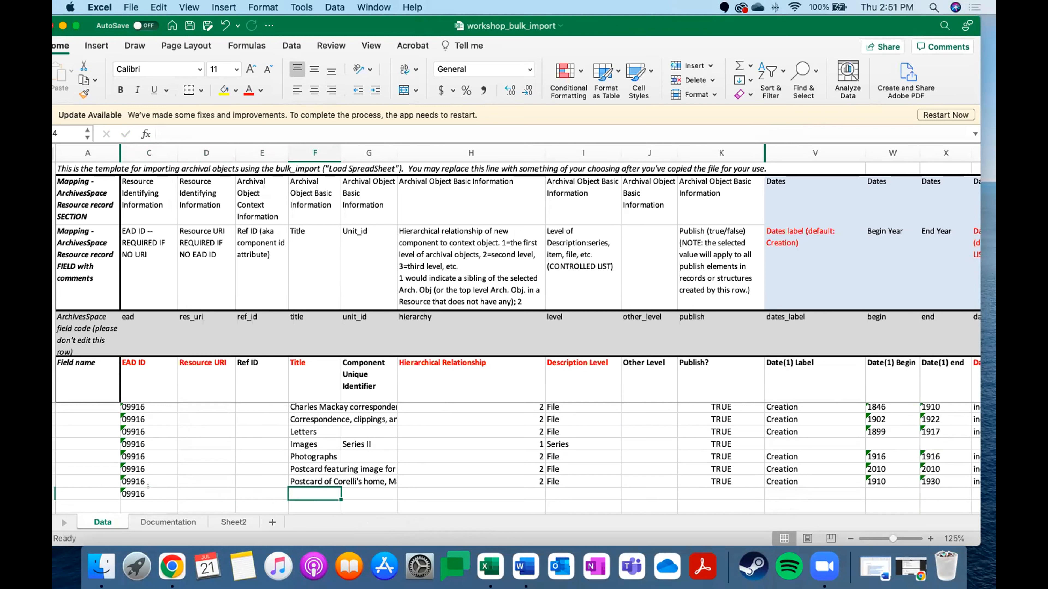
{"action": "type", "text": "Adu"}
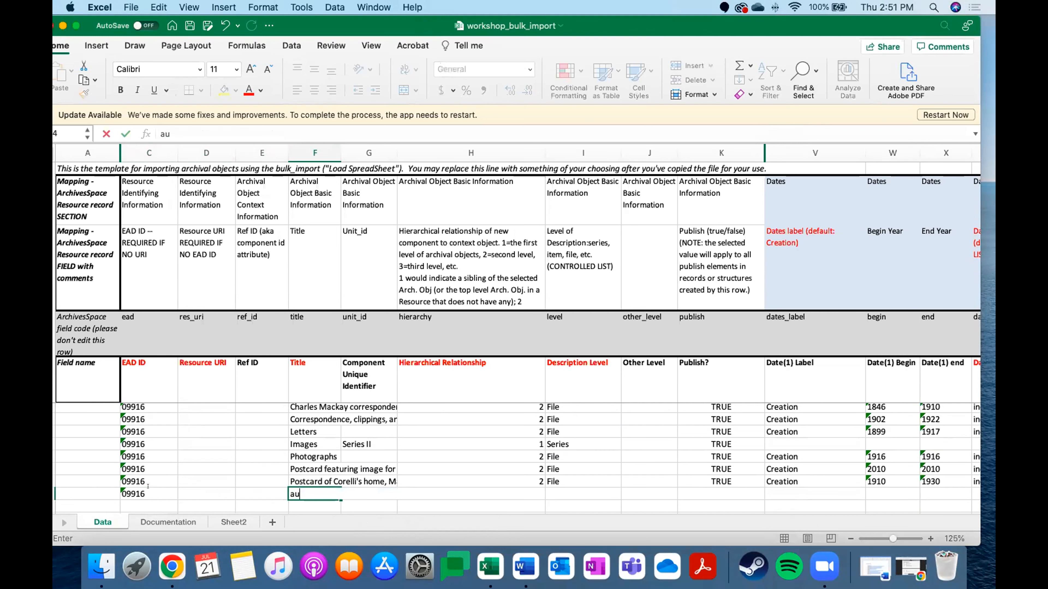
{"action": "key", "text": "BackSpace"}
{"action": "key", "text": "BackSpace"}
{"action": "type", "text": "udiovisual"}
{"action": "key", "text": "Tab"}
{"action": "type", "text": "Series "}
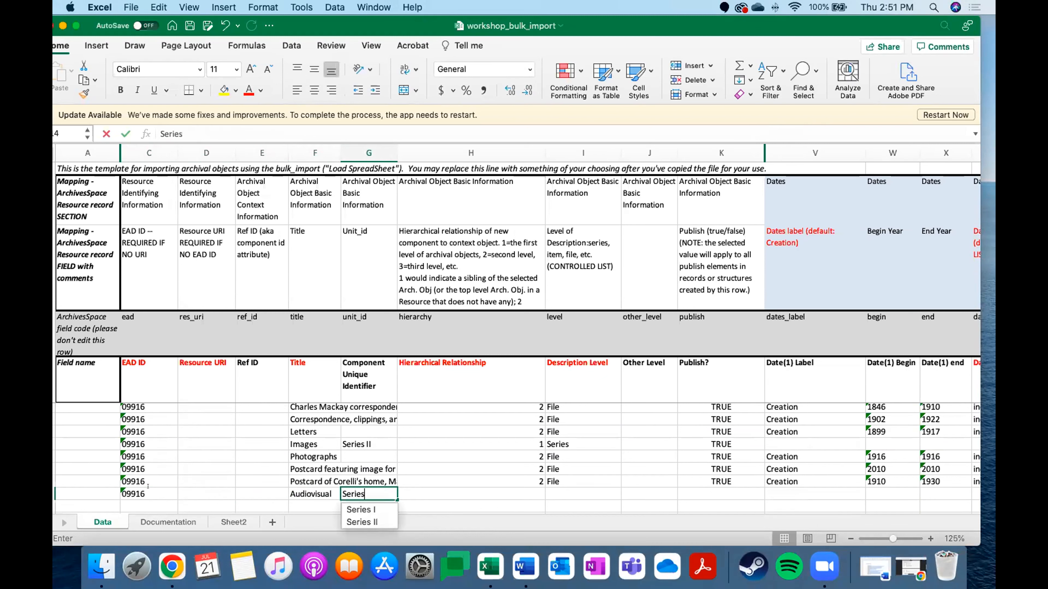
{"action": "type", "text": "III"}
{"action": "key", "text": "Tab"}
{"action": "key", "text": "Tab"}
{"action": "key", "text": "shift+Tab"}
{"action": "type", "text": "1"}
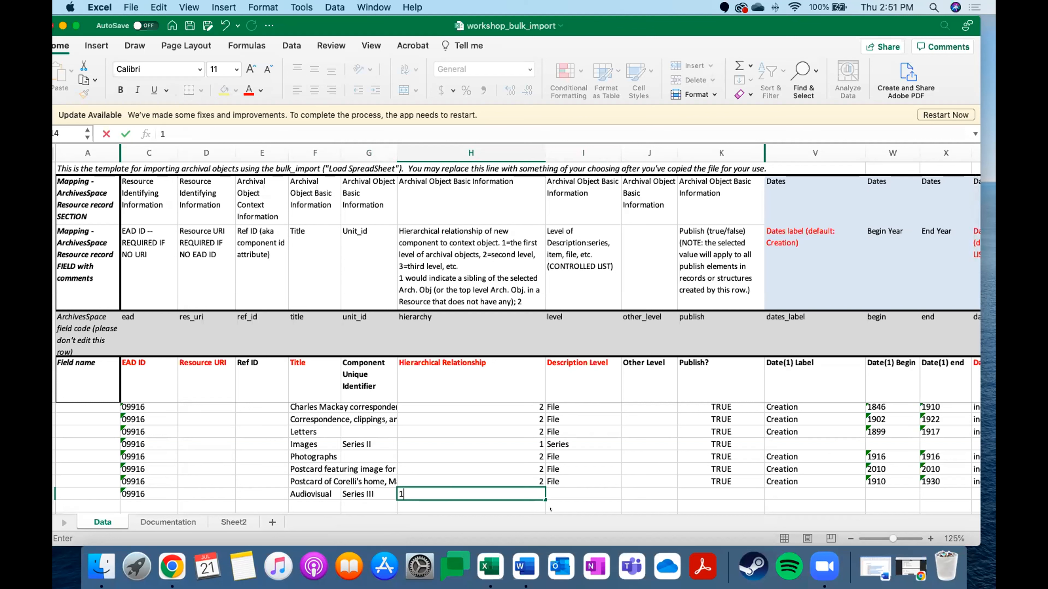
Open and close row 14's Description Level list, then maximize the Excel window
{"action": "left_click", "coordinate": [550, 497]}
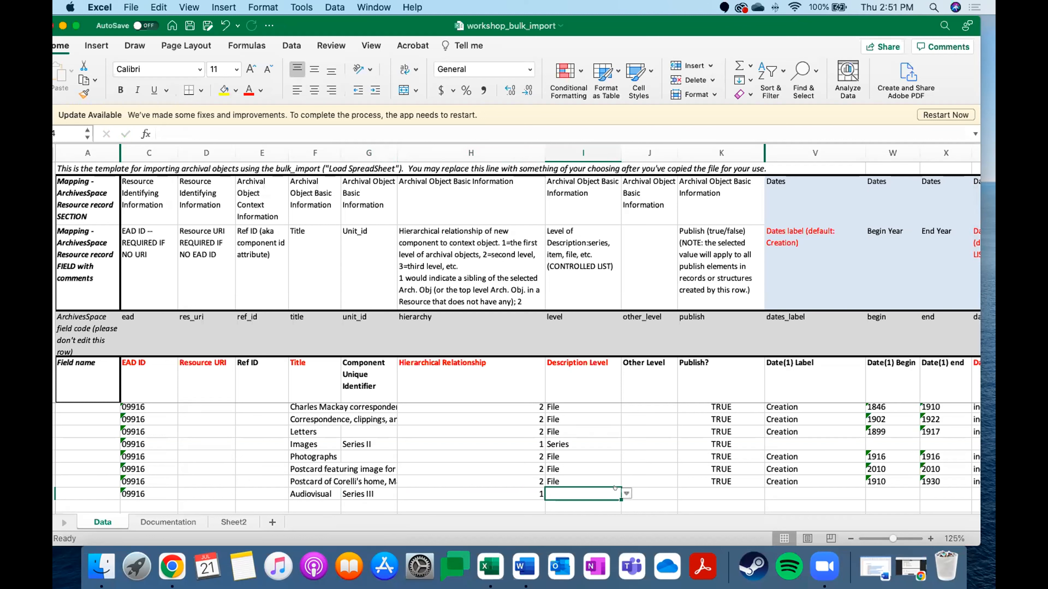
{"action": "left_click", "coordinate": [626, 494]}
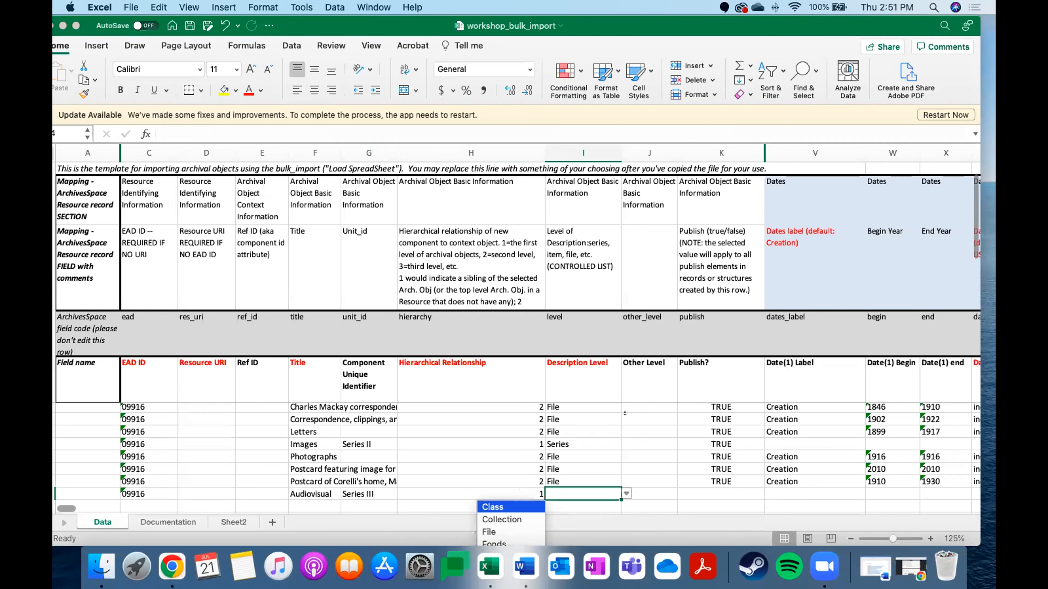
{"action": "left_click", "coordinate": [75, 26]}
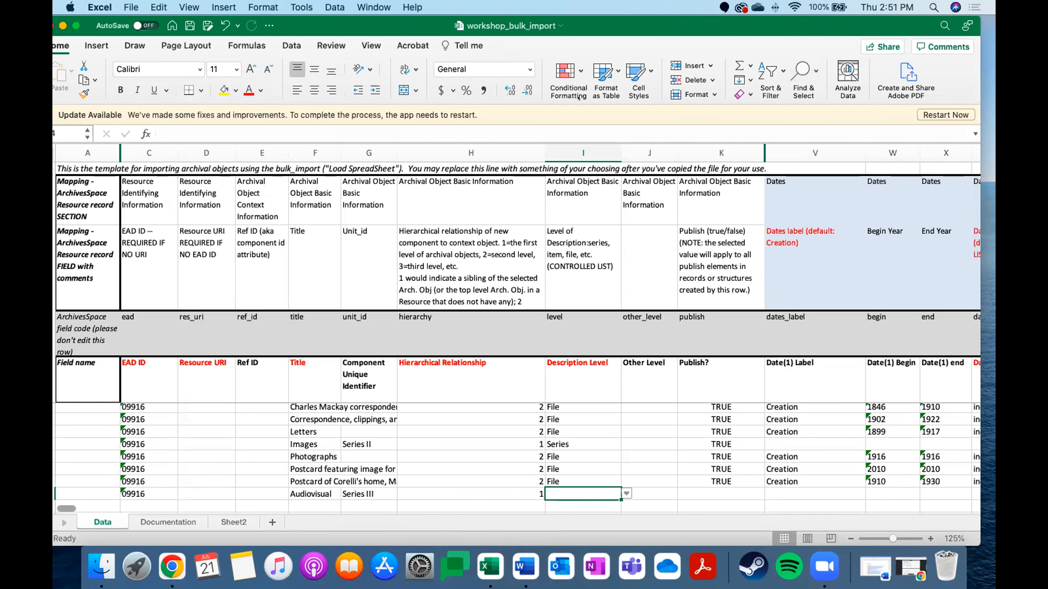
{"action": "left_click", "coordinate": [76, 26]}
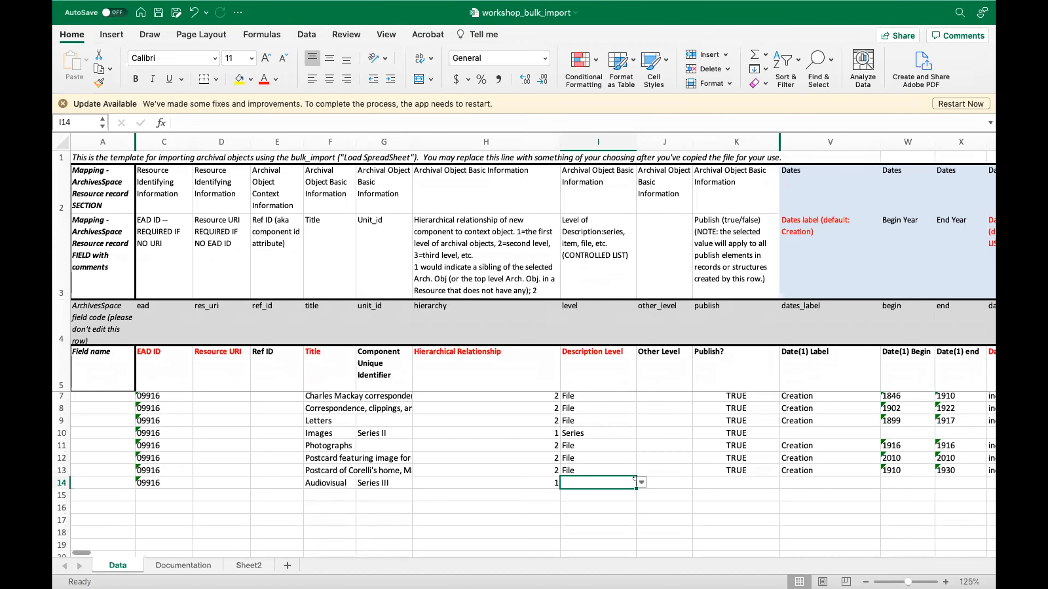
Set the Audiovisual row's level to Series and zoom the sheet to 150%
{"action": "left_click", "coordinate": [640, 482]}
{"action": "left_click", "coordinate": [524, 583]}
{"action": "left_click", "coordinate": [392, 35]}
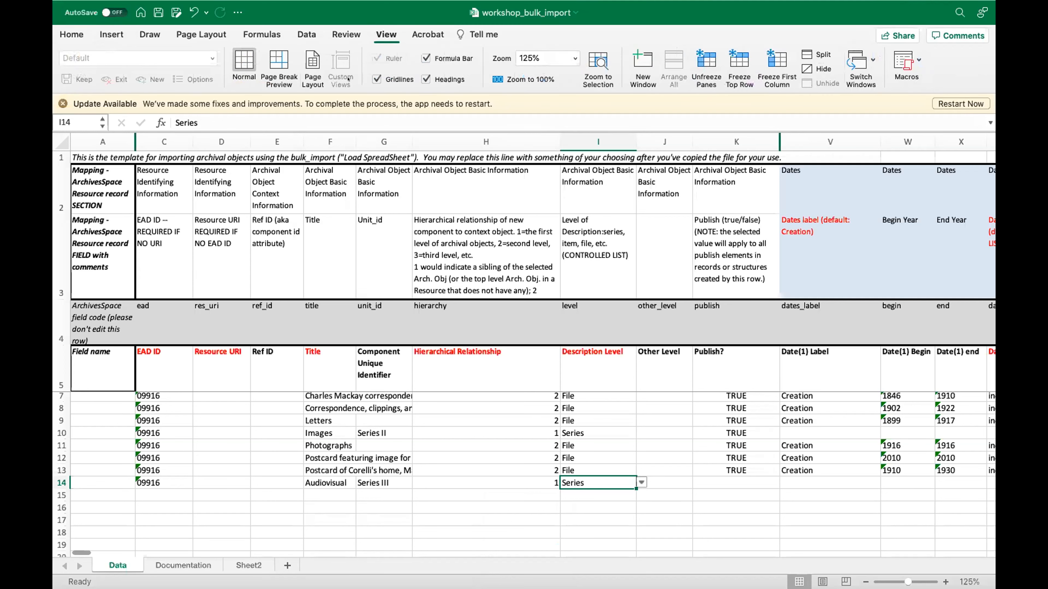
{"action": "left_click", "coordinate": [574, 59]}
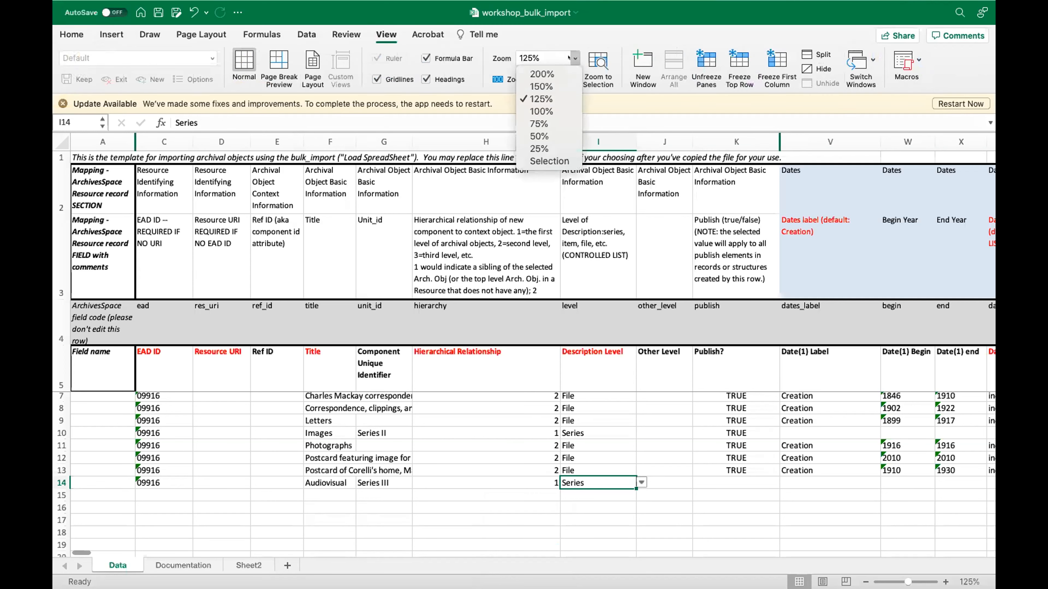
{"action": "left_click", "coordinate": [557, 86]}
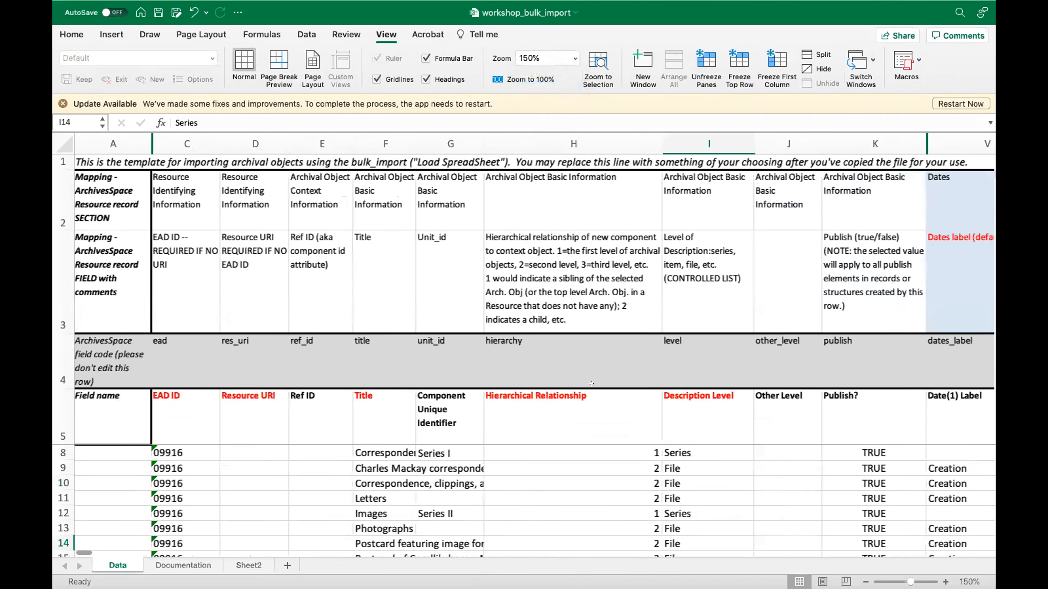
{"action": "scroll", "coordinate": [643, 394], "scroll_direction": "right", "scroll_amount": 1}
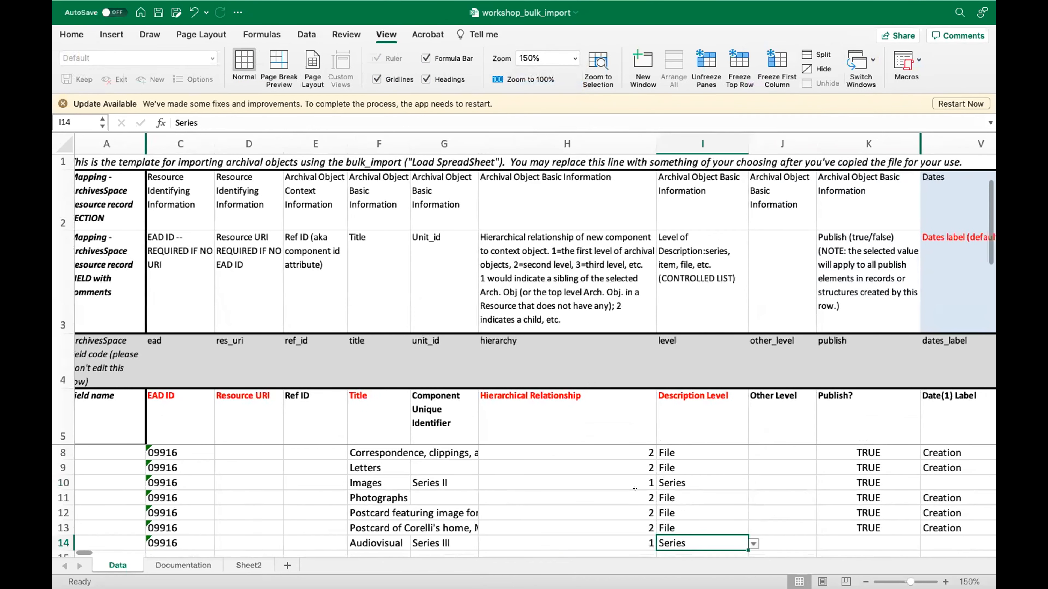
{"action": "scroll", "coordinate": [631, 491], "scroll_direction": "down", "scroll_amount": 2}
Fill row 15 with EAD ID 09916, title Cassettes and hierarchy 2
{"action": "left_click", "coordinate": [604, 509]}
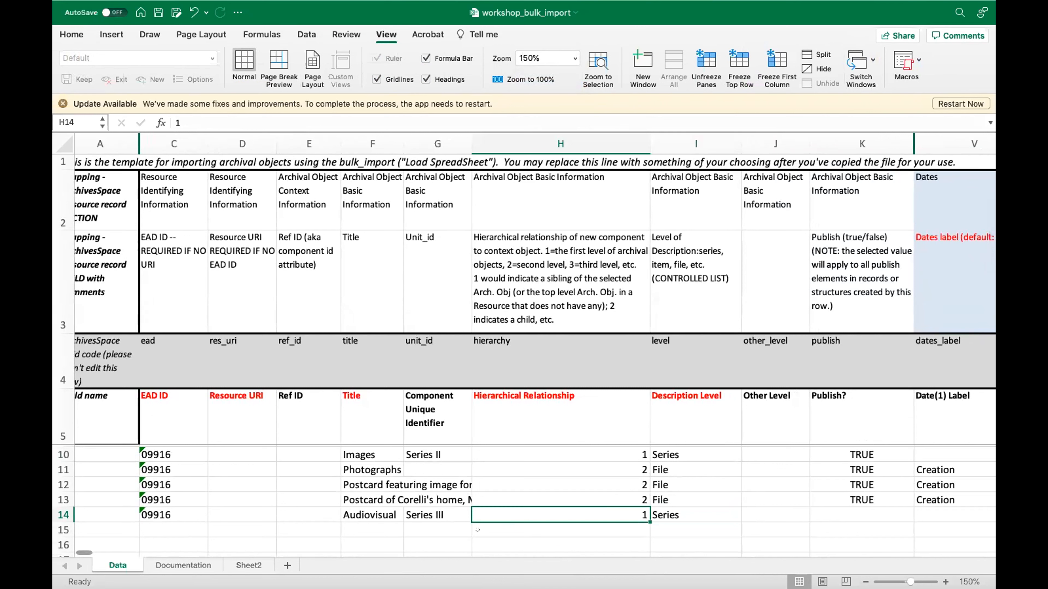
{"action": "left_click", "coordinate": [190, 530]}
{"action": "type", "text": "09"}
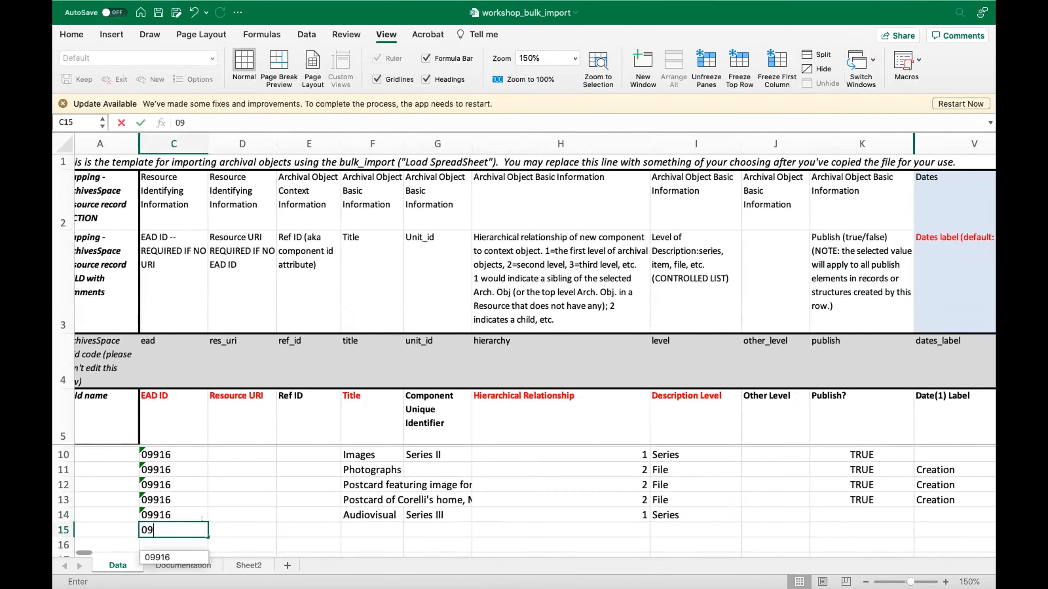
{"action": "type", "text": "916"}
{"action": "key", "text": "Tab"}
{"action": "key", "text": "Tab"}
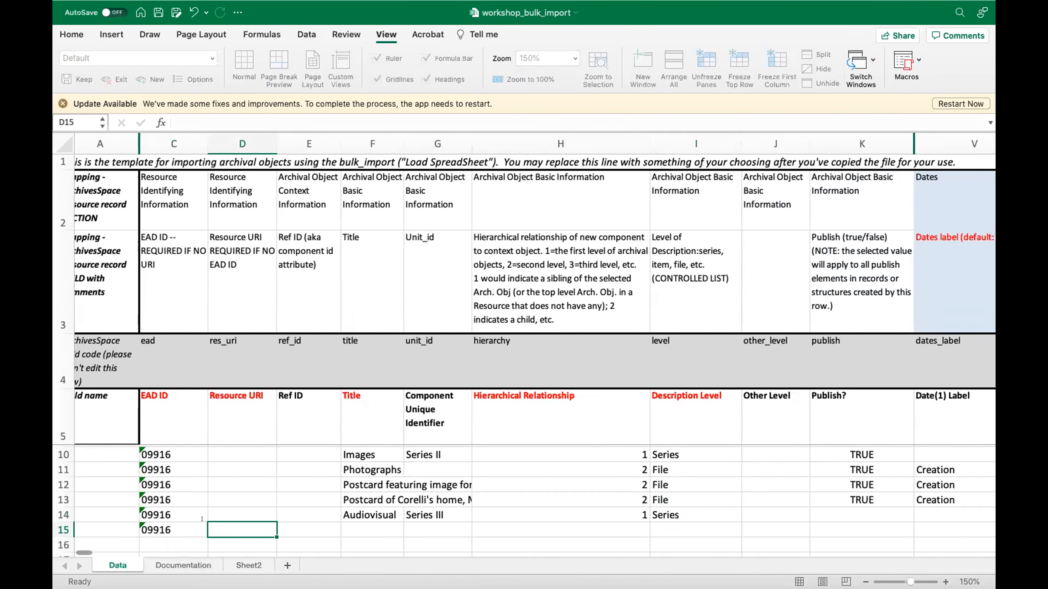
{"action": "key", "text": "Tab"}
{"action": "type", "text": "Cass"}
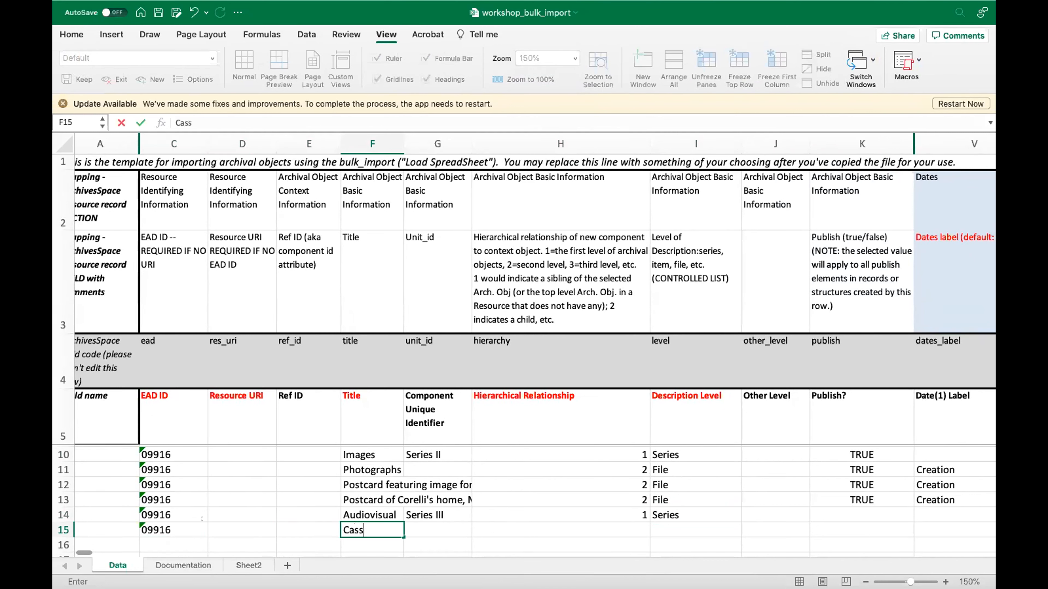
{"action": "type", "text": "ettes"}
{"action": "key", "text": "Tab"}
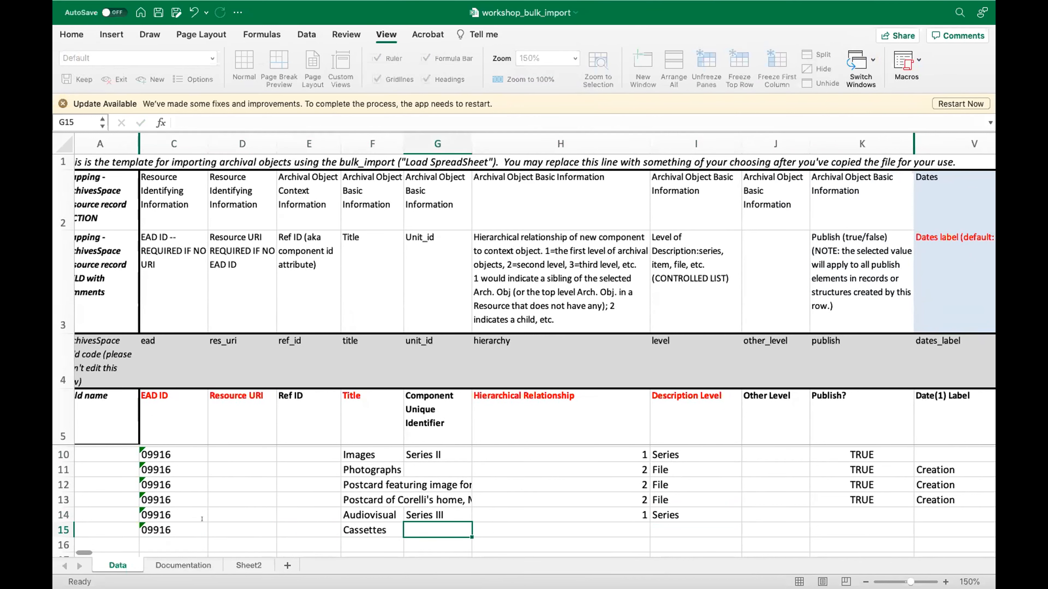
{"action": "key", "text": "Tab"}
{"action": "type", "text": "2"}
{"action": "key", "text": "Tab"}
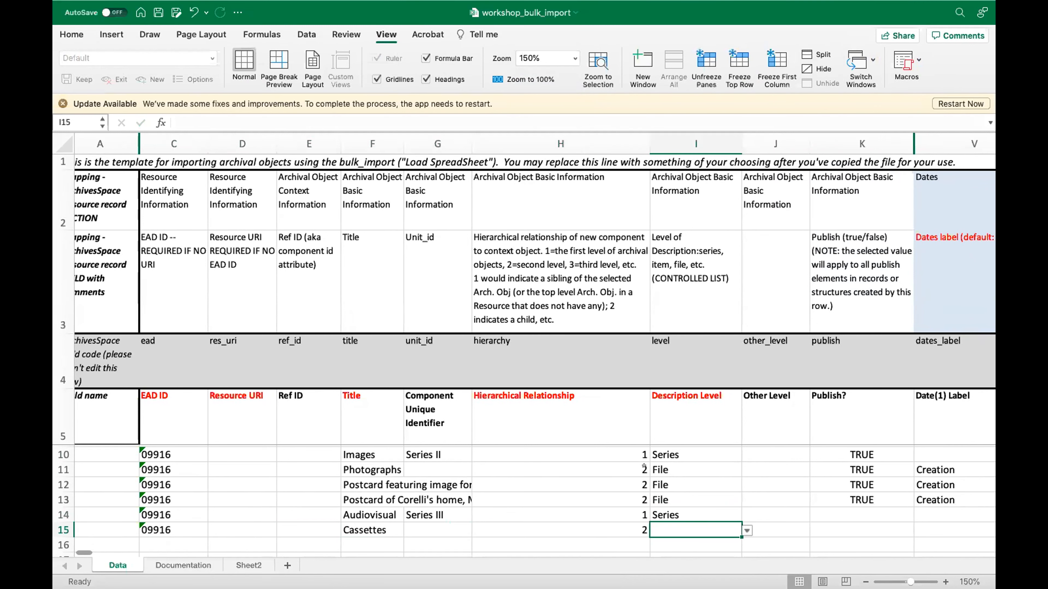
Set the Cassettes row's description level to Item
{"action": "left_click", "coordinate": [747, 531]}
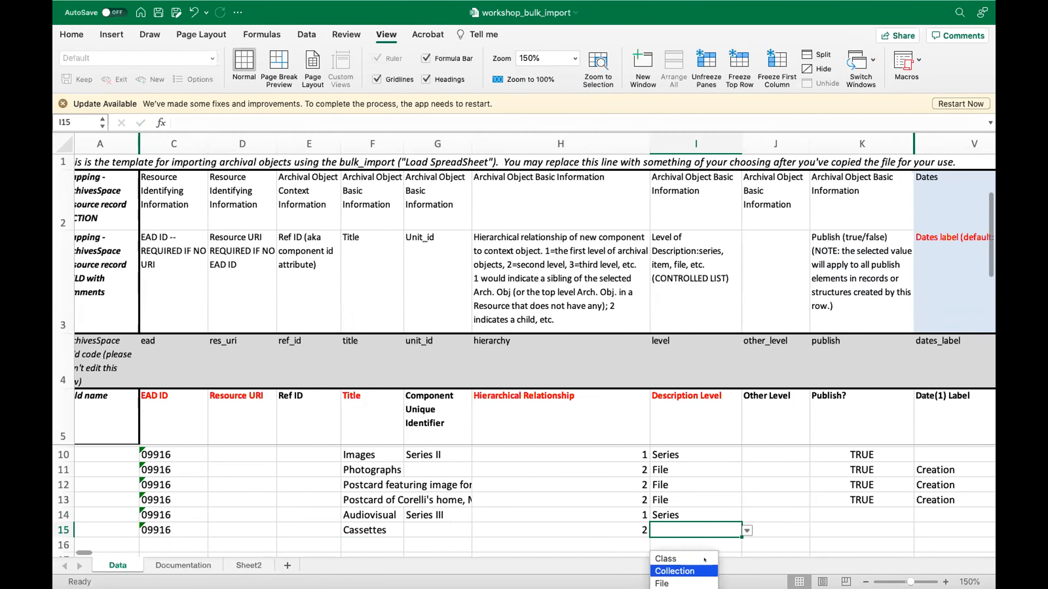
{"action": "scroll", "coordinate": [748, 499], "scroll_direction": "down", "scroll_amount": 5}
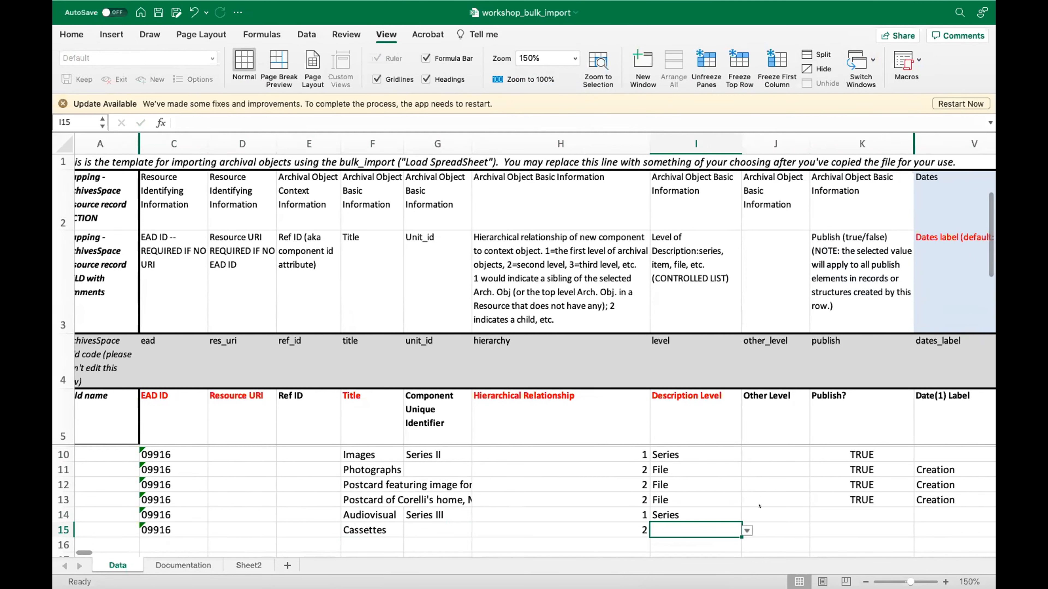
{"action": "left_click", "coordinate": [747, 454]}
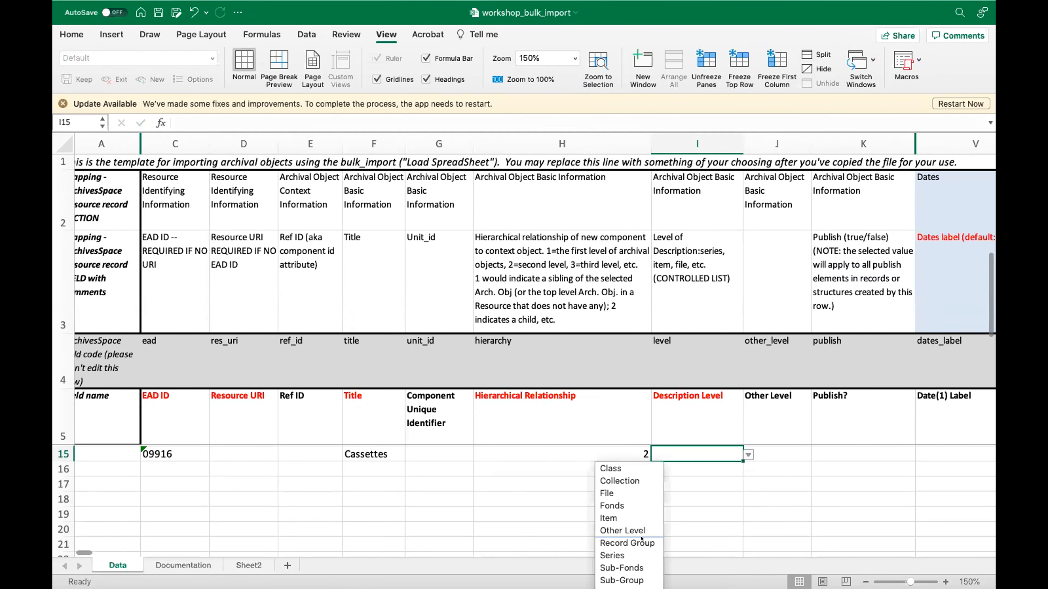
{"action": "left_click", "coordinate": [622, 517]}
{"action": "scroll", "coordinate": [697, 509], "scroll_direction": "up", "scroll_amount": 5}
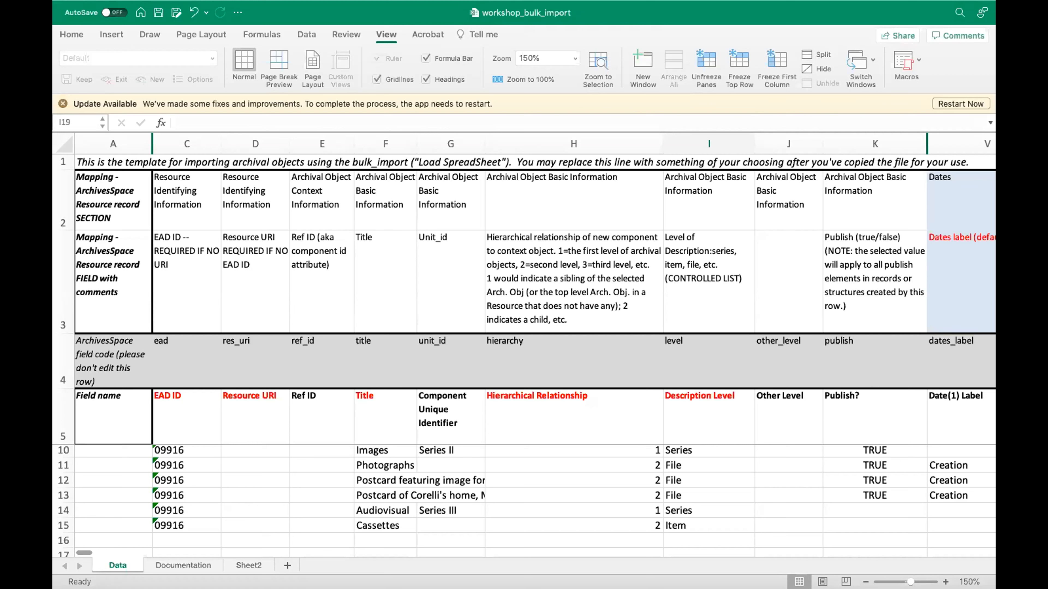
Set row 16's description level to Other Level and enter 'subsubsubseries' in J16
{"action": "left_click", "coordinate": [706, 539]}
{"action": "left_click", "coordinate": [759, 540]}
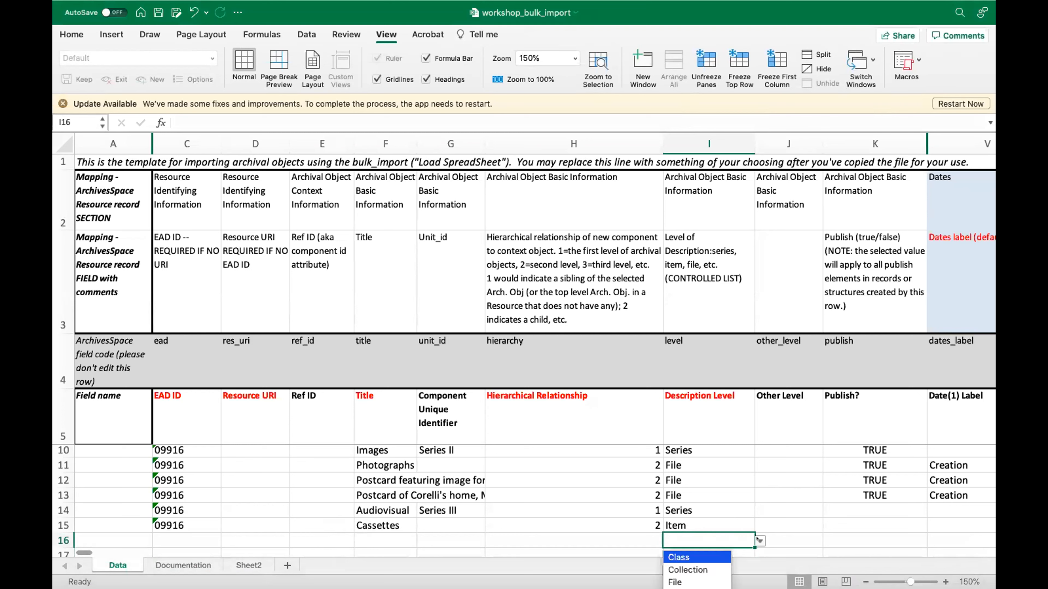
{"action": "scroll", "coordinate": [753, 512], "scroll_direction": "down", "scroll_amount": 5}
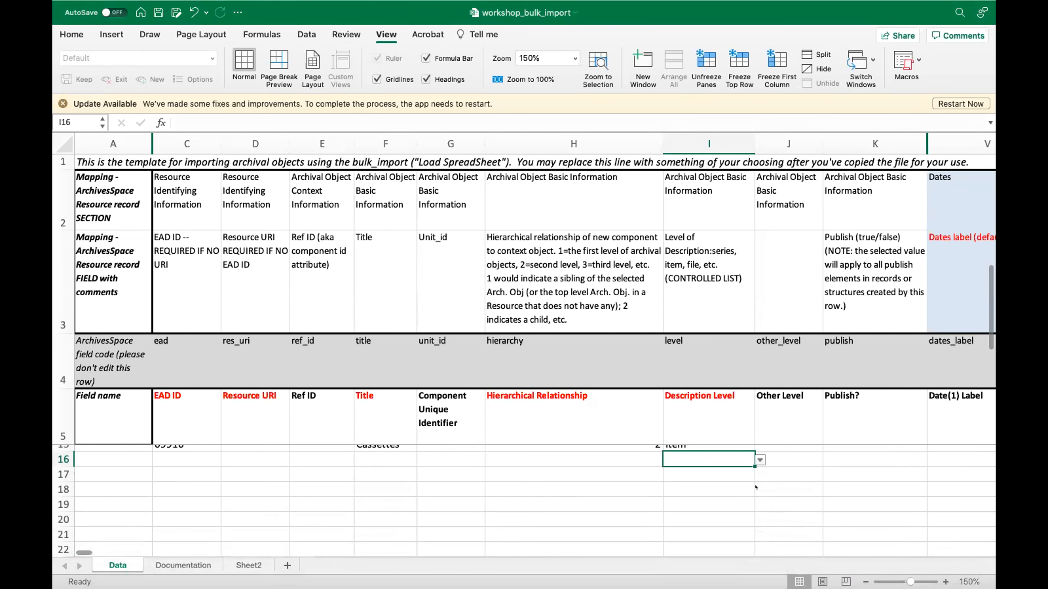
{"action": "left_click", "coordinate": [759, 460]}
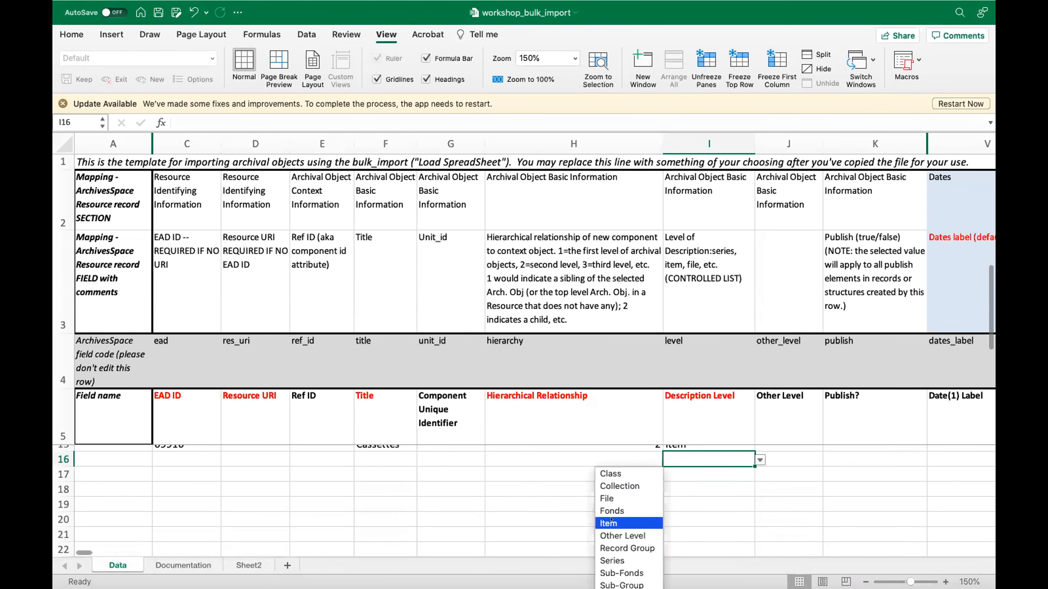
{"action": "left_click", "coordinate": [612, 537]}
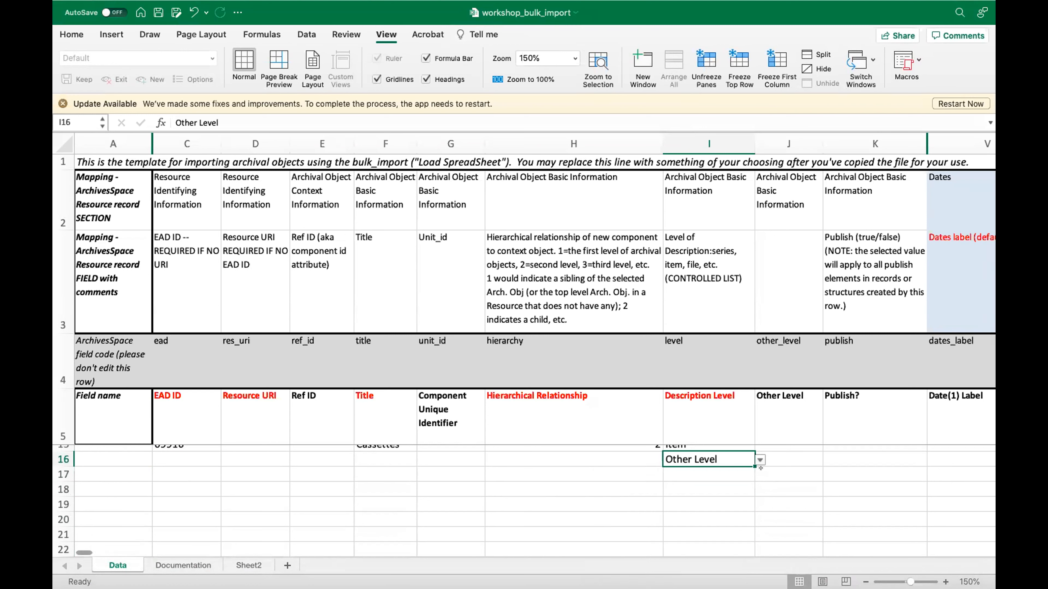
{"action": "left_click", "coordinate": [772, 455]}
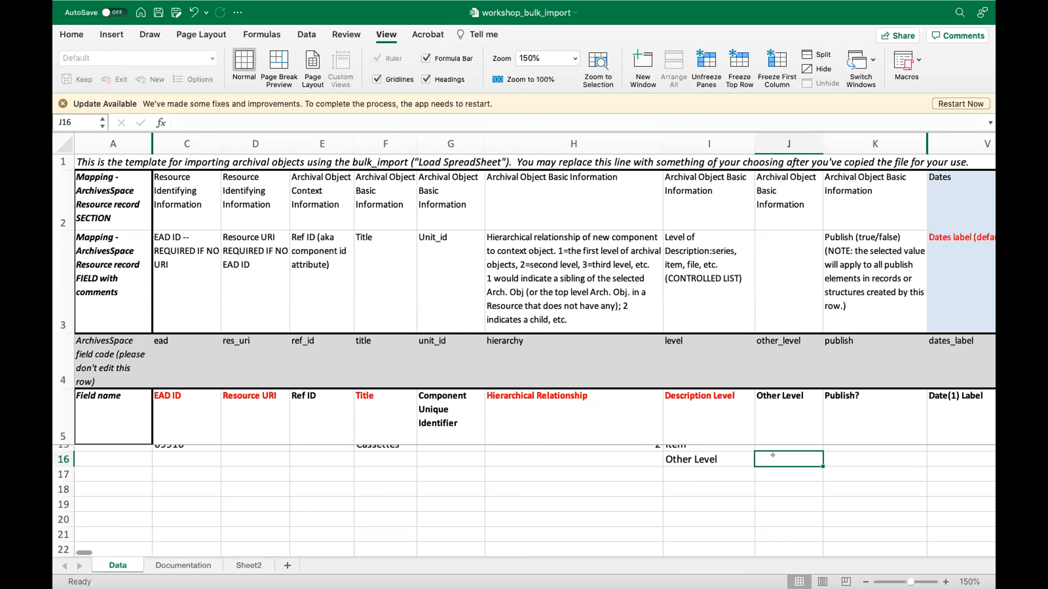
{"action": "type", "text": "subsubsubseries"}
{"action": "key", "text": "Return"}
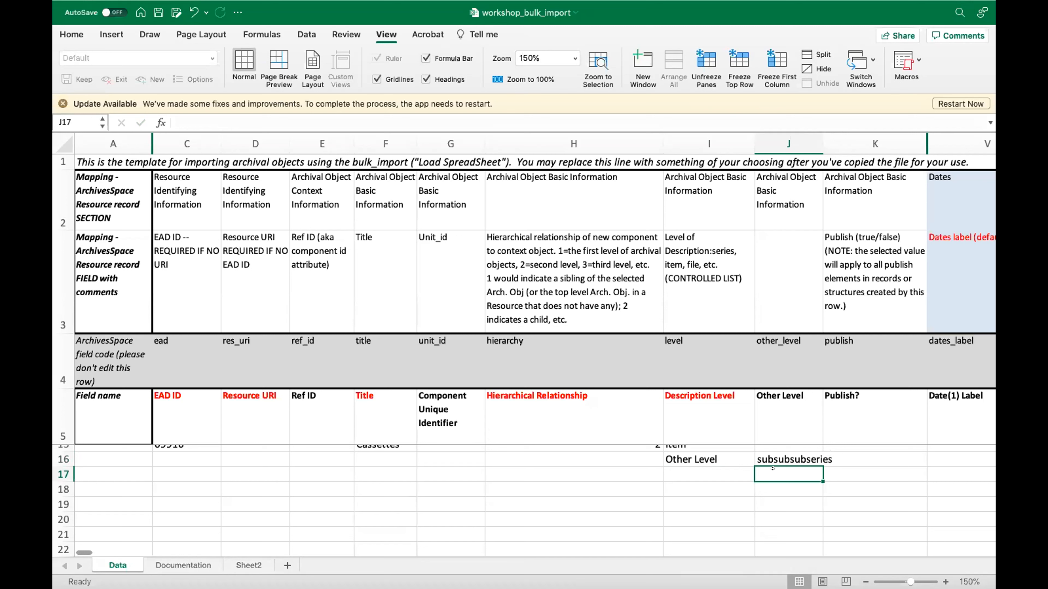
Recheck I16's description level list, dismiss a stray context menu, and reselect I16
{"action": "left_click", "coordinate": [729, 454]}
{"action": "left_click", "coordinate": [760, 459]}
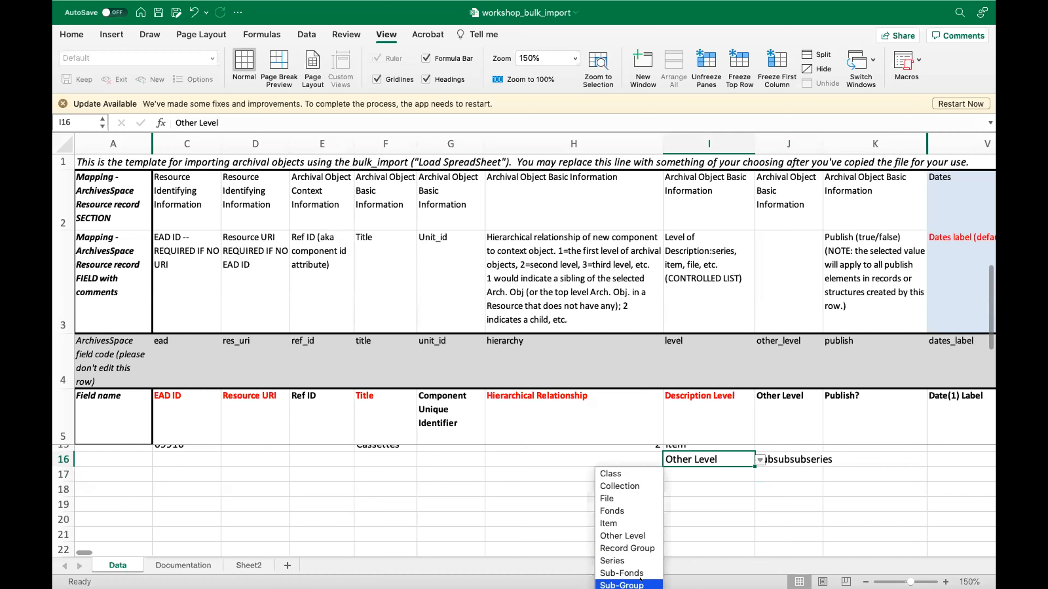
{"action": "scroll", "coordinate": [707, 498], "scroll_direction": "down", "scroll_amount": 3}
{"action": "scroll", "coordinate": [714, 498], "scroll_direction": "up", "scroll_amount": 2}
{"action": "right_click", "coordinate": [714, 498]}
{"action": "left_click", "coordinate": [650, 498]}
{"action": "left_click", "coordinate": [727, 448]}
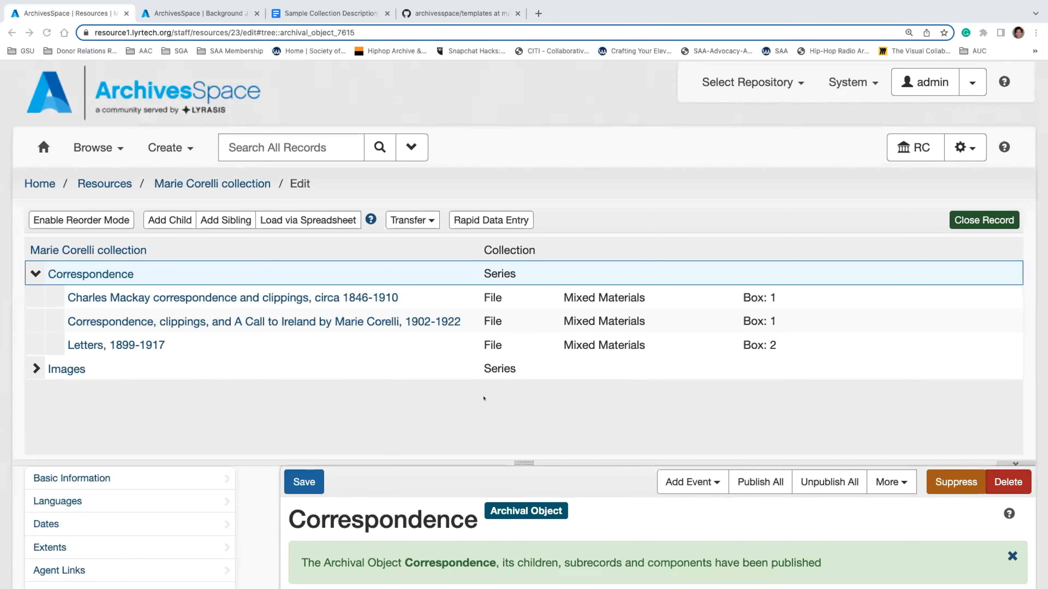
Add a new child record under Correspondence with its level of description set to Other Level
{"action": "scroll", "coordinate": [484, 399], "scroll_direction": "down", "scroll_amount": 4}
{"action": "scroll", "coordinate": [176, 186], "scroll_direction": "up", "scroll_amount": 3}
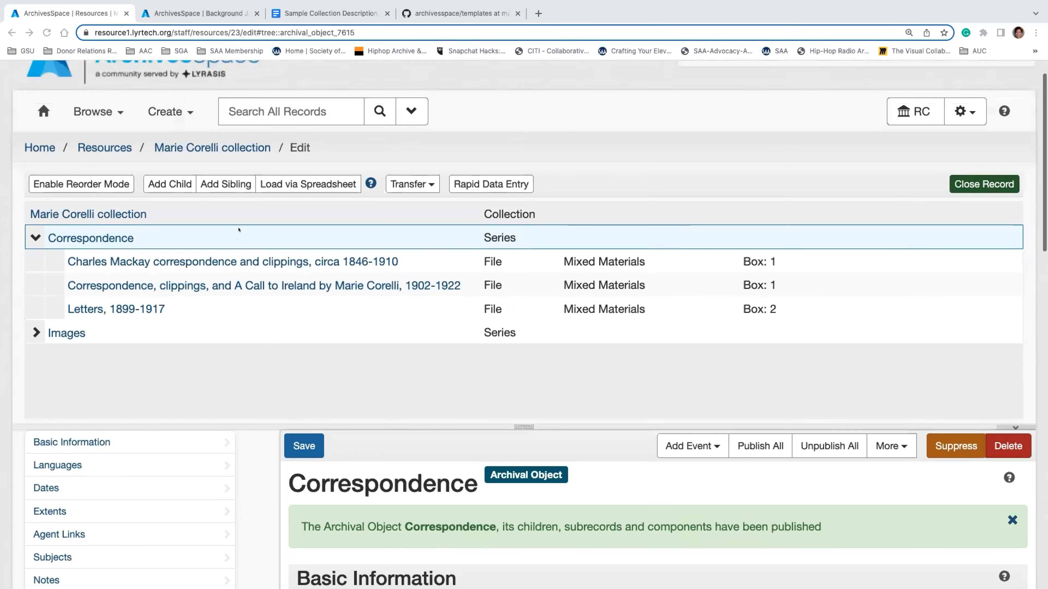
{"action": "left_click", "coordinate": [176, 186]}
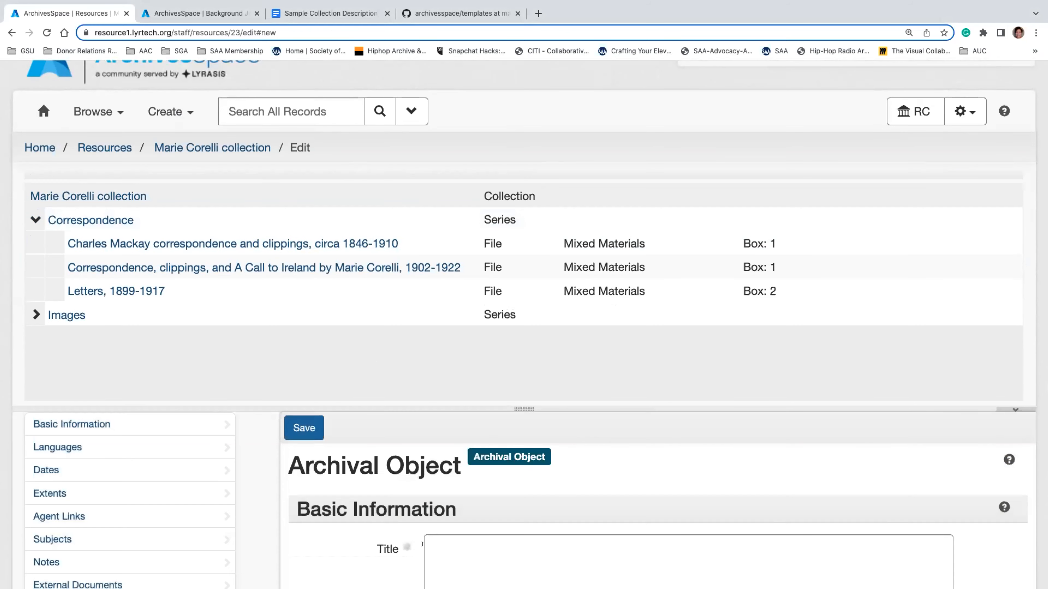
{"action": "scroll", "coordinate": [453, 474], "scroll_direction": "down", "scroll_amount": 6}
{"action": "left_click", "coordinate": [465, 432]}
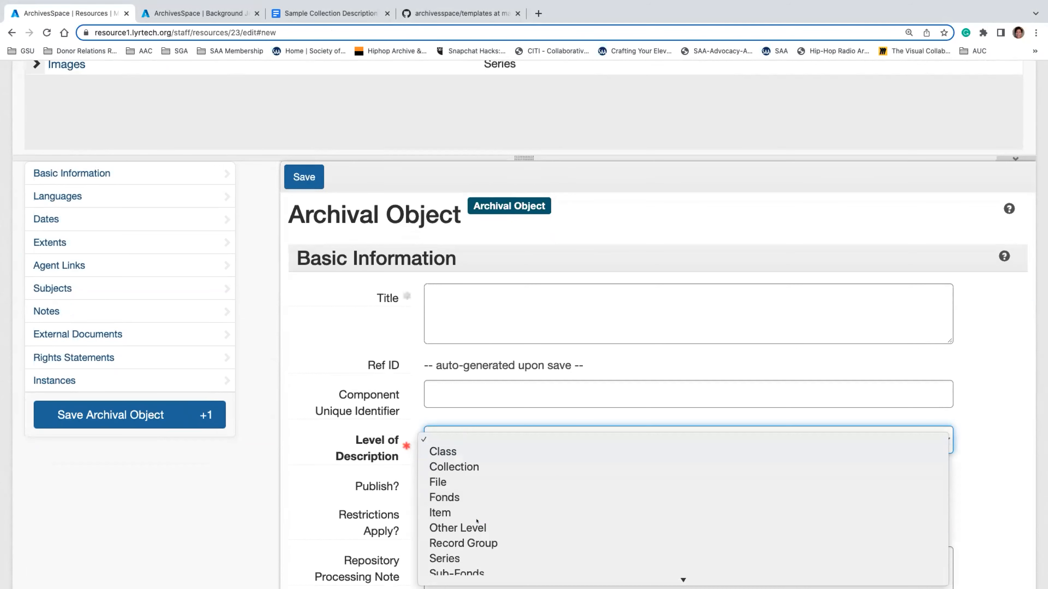
{"action": "left_click", "coordinate": [475, 528]}
Enter 'subseries' as the Other Level value
{"action": "scroll", "coordinate": [526, 519], "scroll_direction": "down", "scroll_amount": 2}
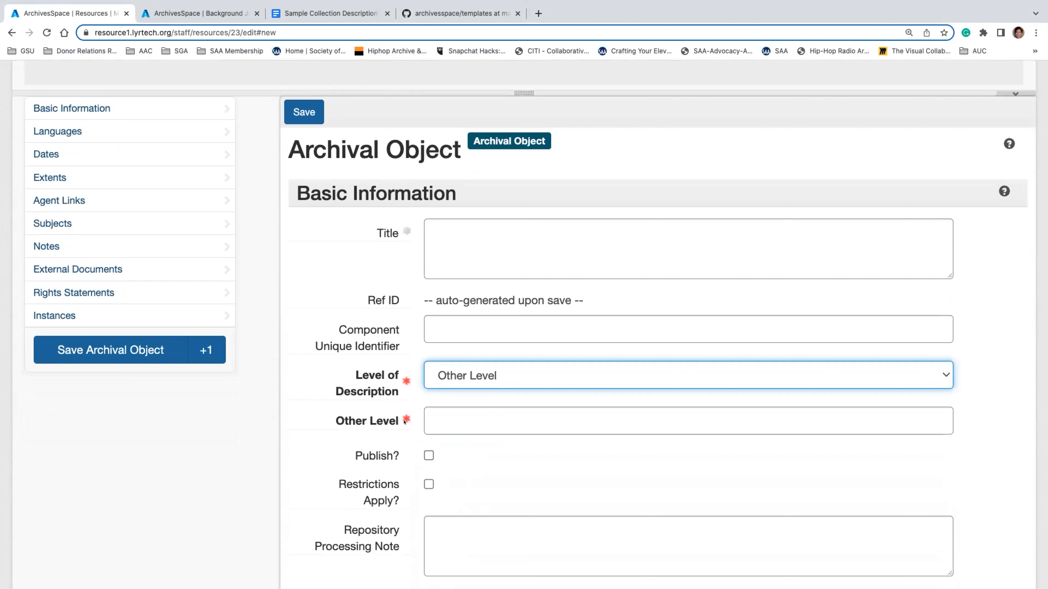
{"action": "mouse_move", "coordinate": [405, 421]}
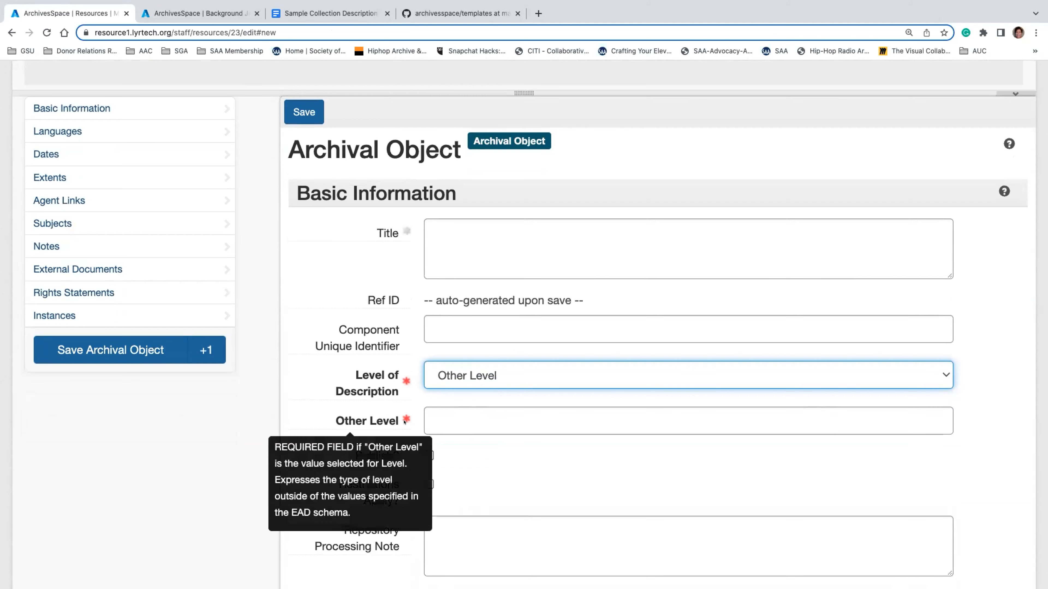
{"action": "left_click", "coordinate": [449, 418]}
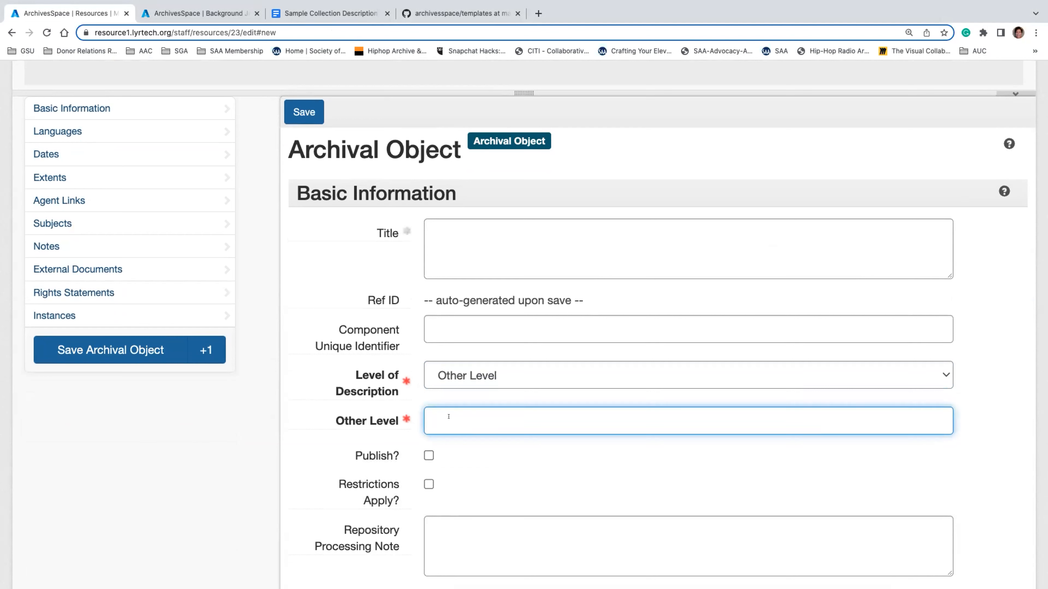
{"action": "type", "text": "subssubseries"}
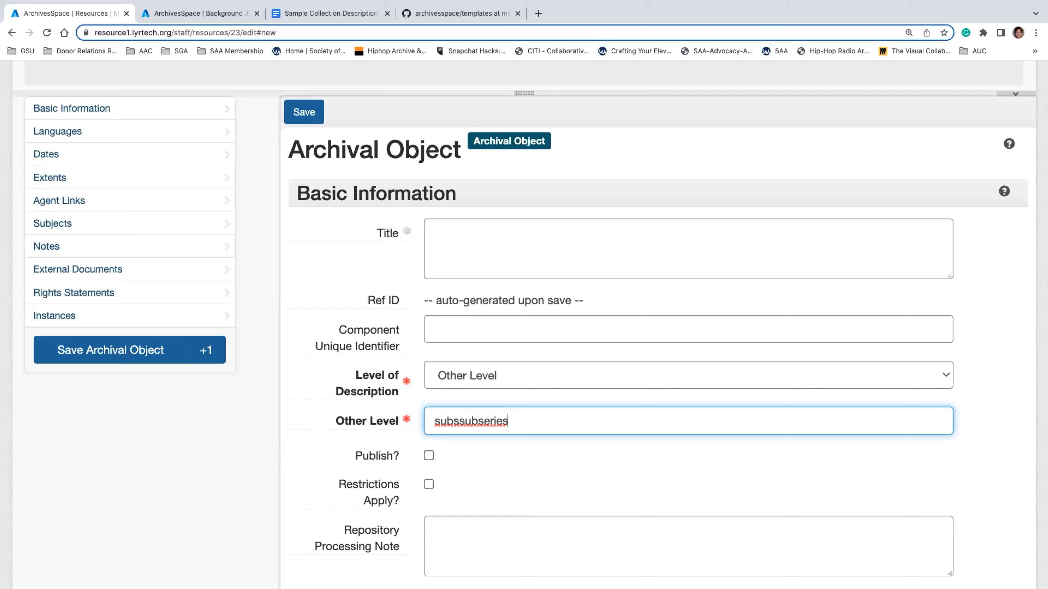
Keep Other Level as the level of description and clear the 'subseries' value
{"action": "left_click", "coordinate": [579, 371]}
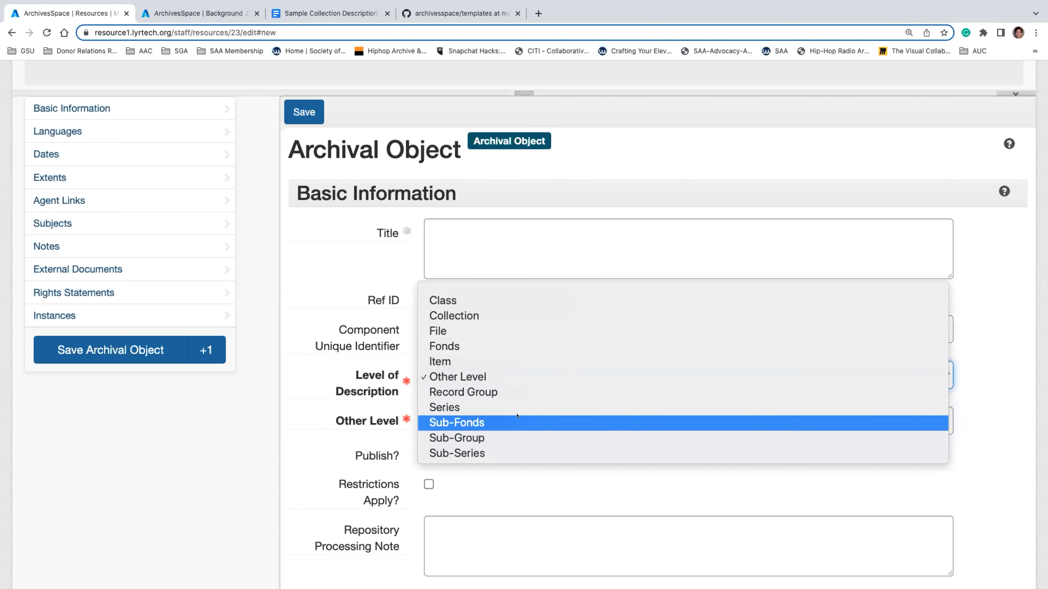
{"action": "left_click", "coordinate": [571, 485]}
{"action": "left_click_drag", "start_coordinate": [535, 422], "coordinate": [433, 422]}
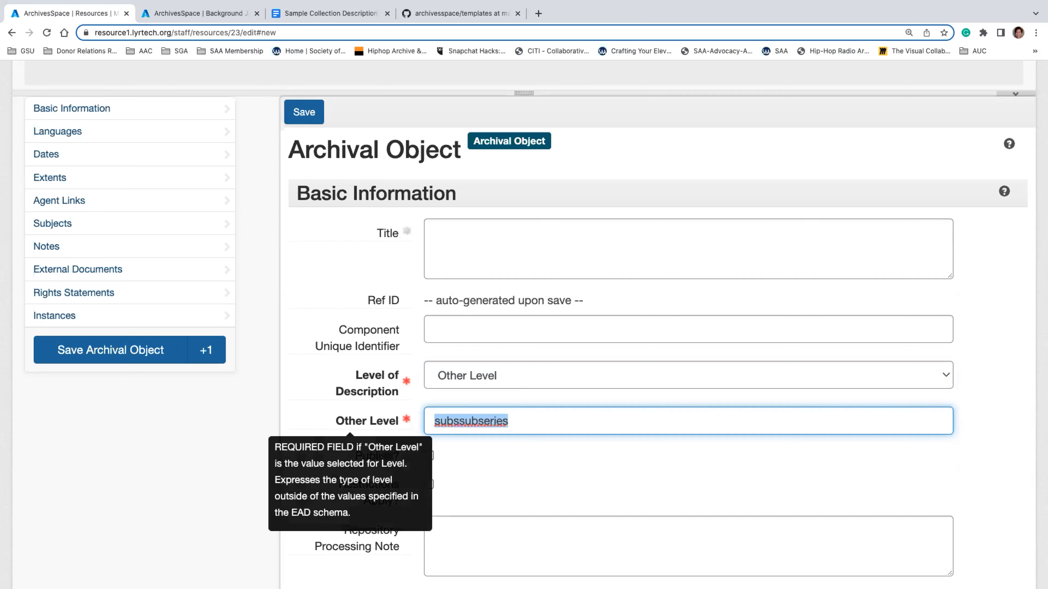
{"action": "key", "text": "BackSpace"}
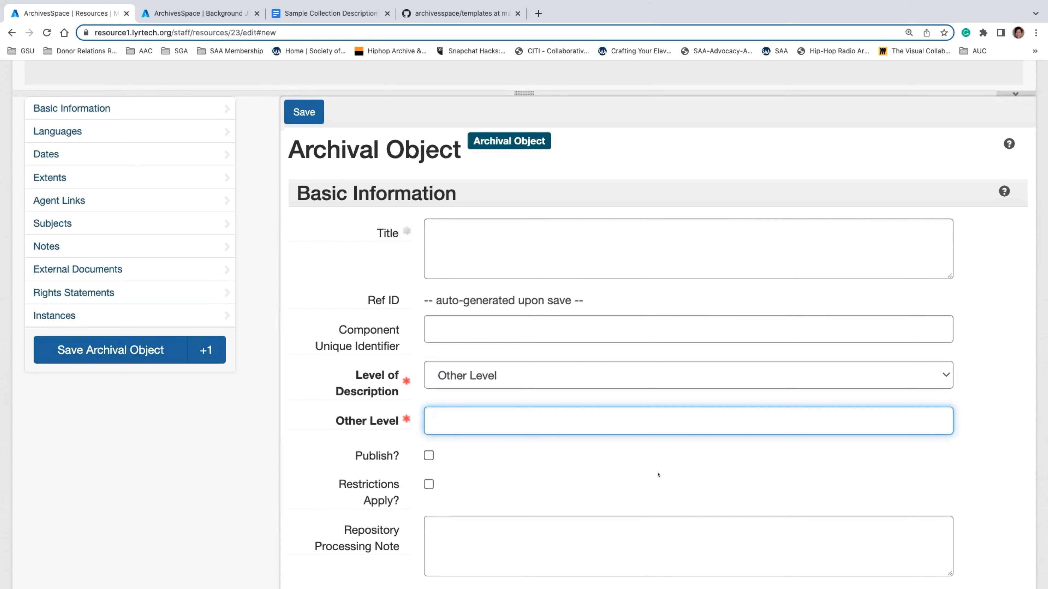
{"action": "scroll", "coordinate": [656, 344], "scroll_direction": "up", "scroll_amount": 8}
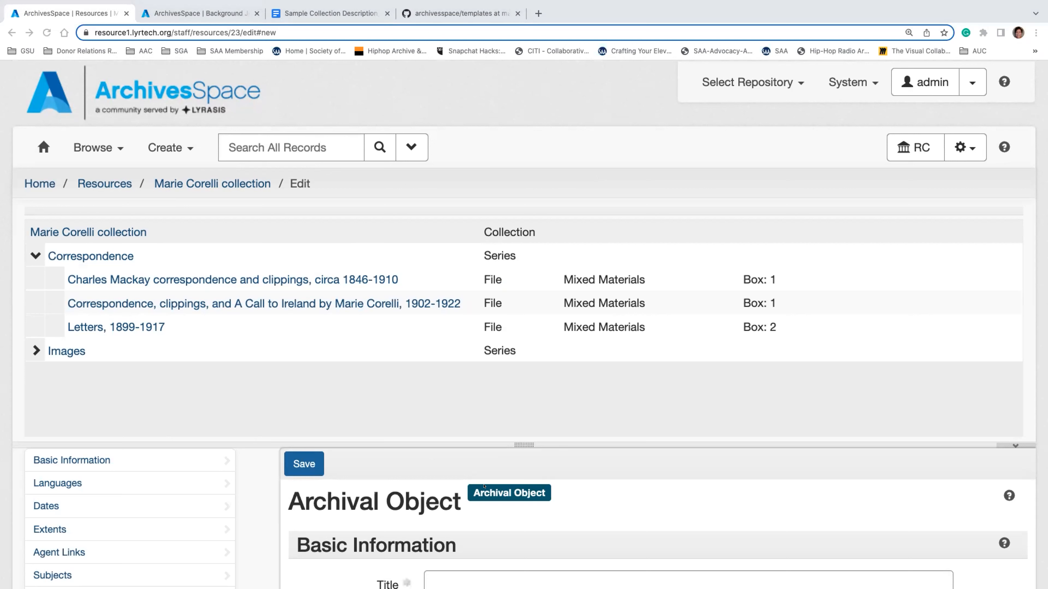
{"action": "scroll", "coordinate": [386, 502], "scroll_direction": "down", "scroll_amount": 3}
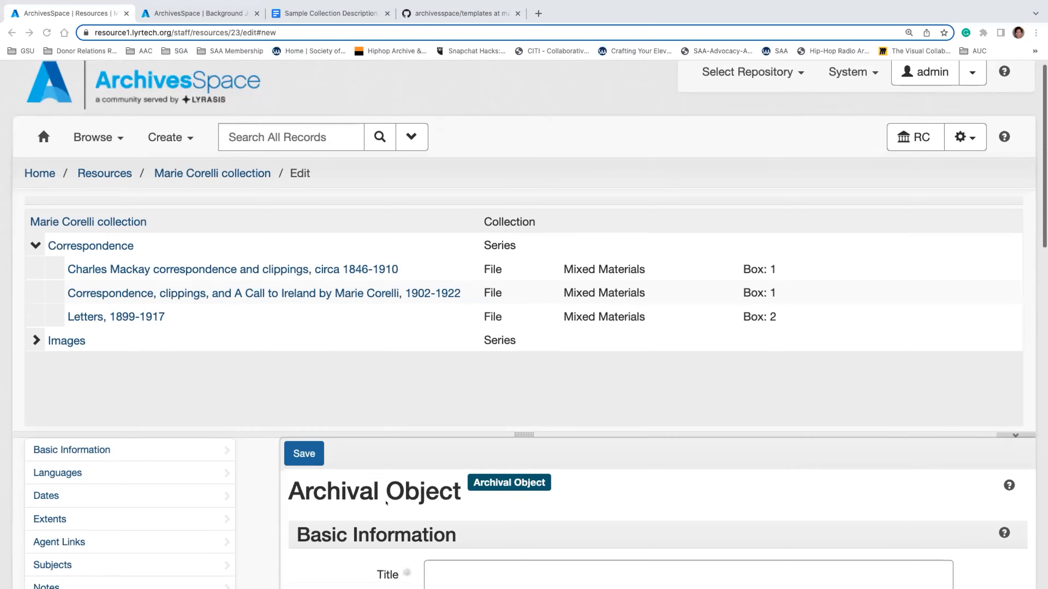
{"action": "scroll", "coordinate": [195, 346], "scroll_direction": "up", "scroll_amount": 3}
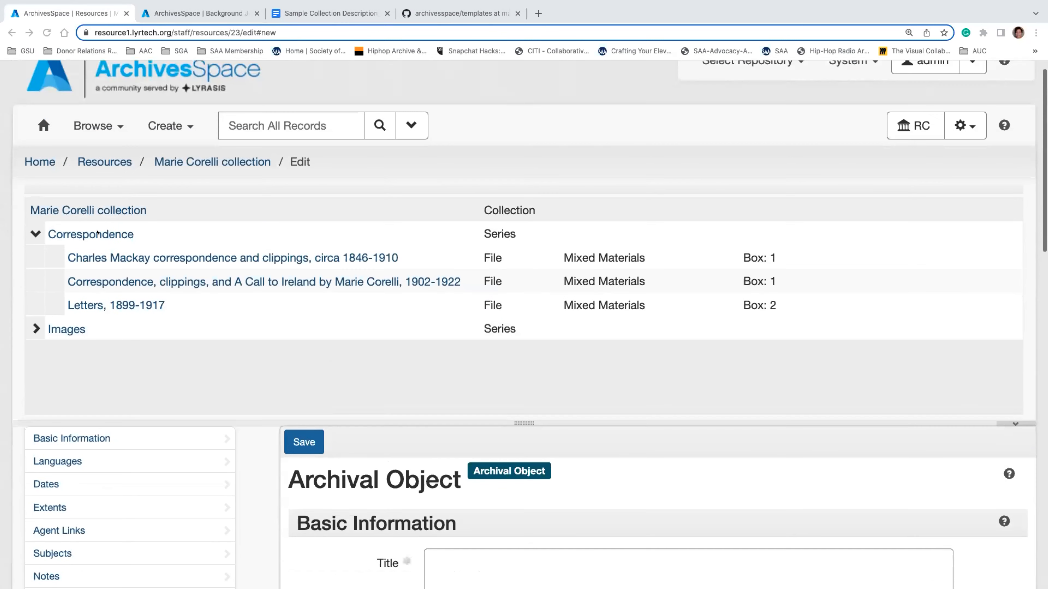
Discard the unsaved child record, publish all of Marie Corelli collection, and view its public page
{"action": "left_click", "coordinate": [108, 208]}
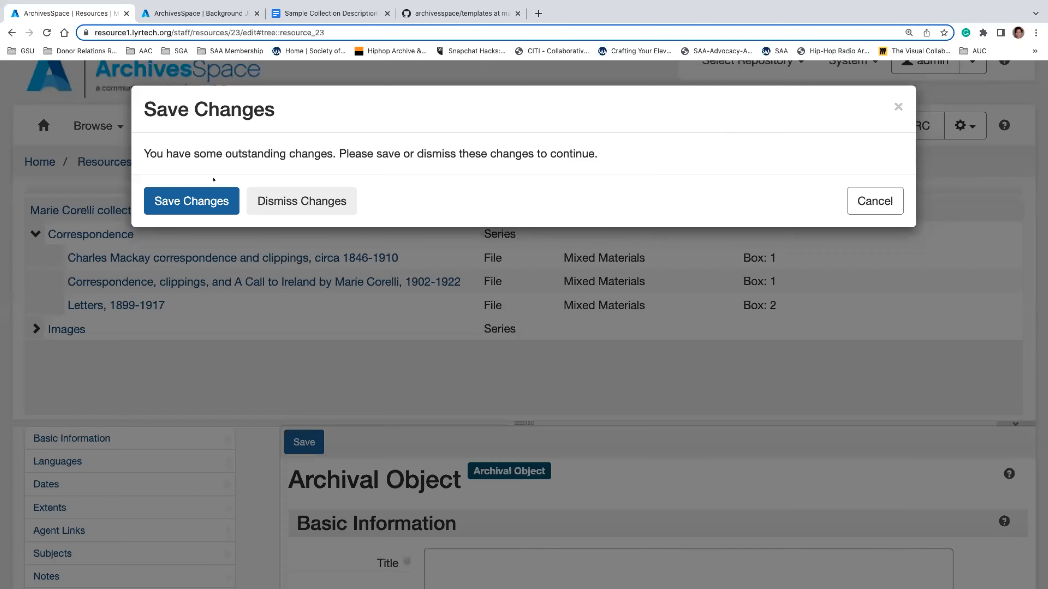
{"action": "left_click", "coordinate": [298, 213]}
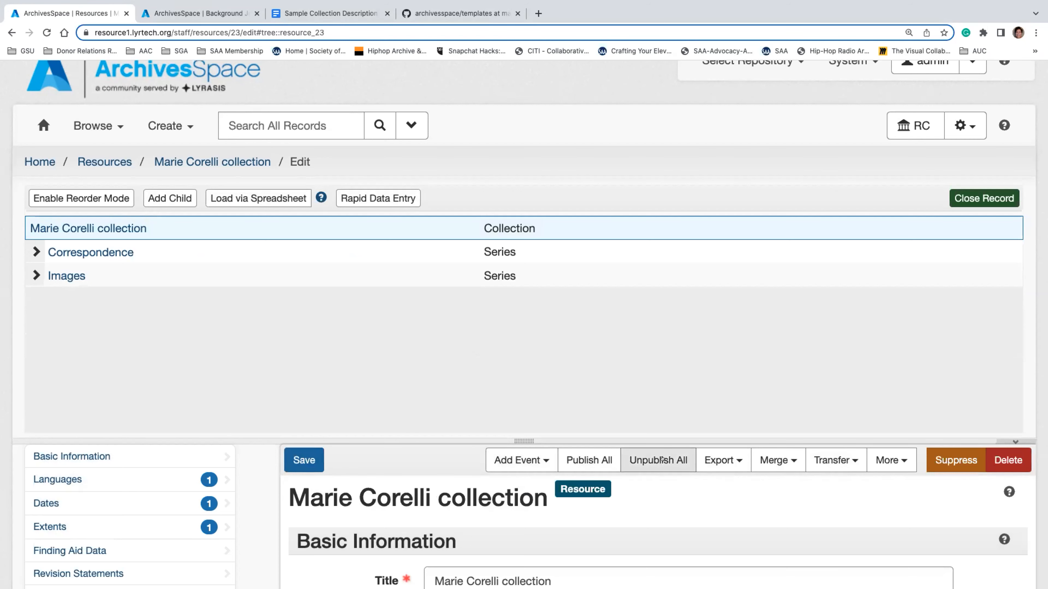
{"action": "left_click", "coordinate": [589, 460]}
{"action": "left_click", "coordinate": [197, 206]}
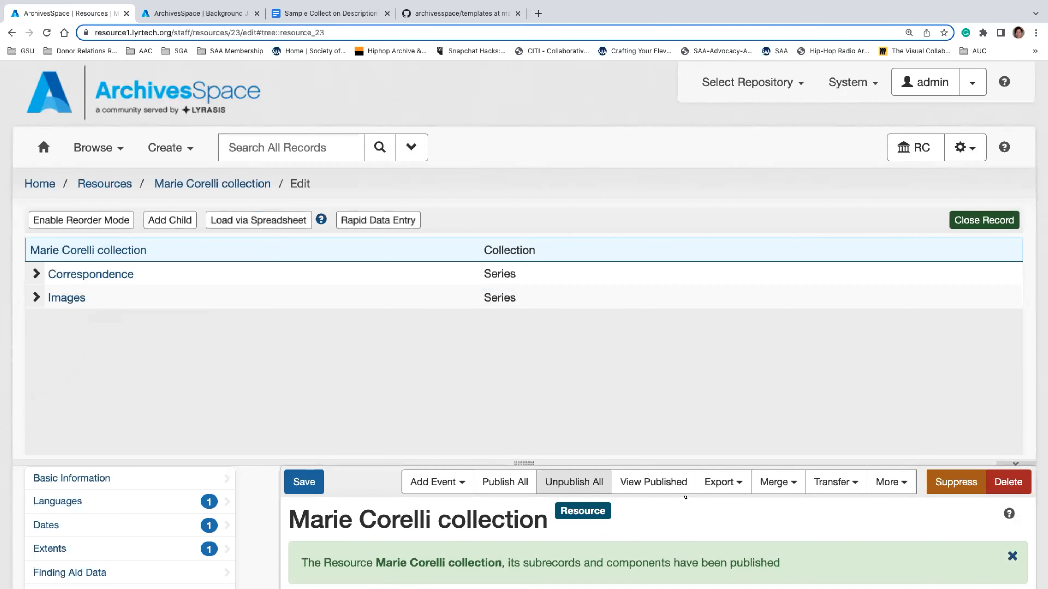
{"action": "left_click", "coordinate": [653, 481]}
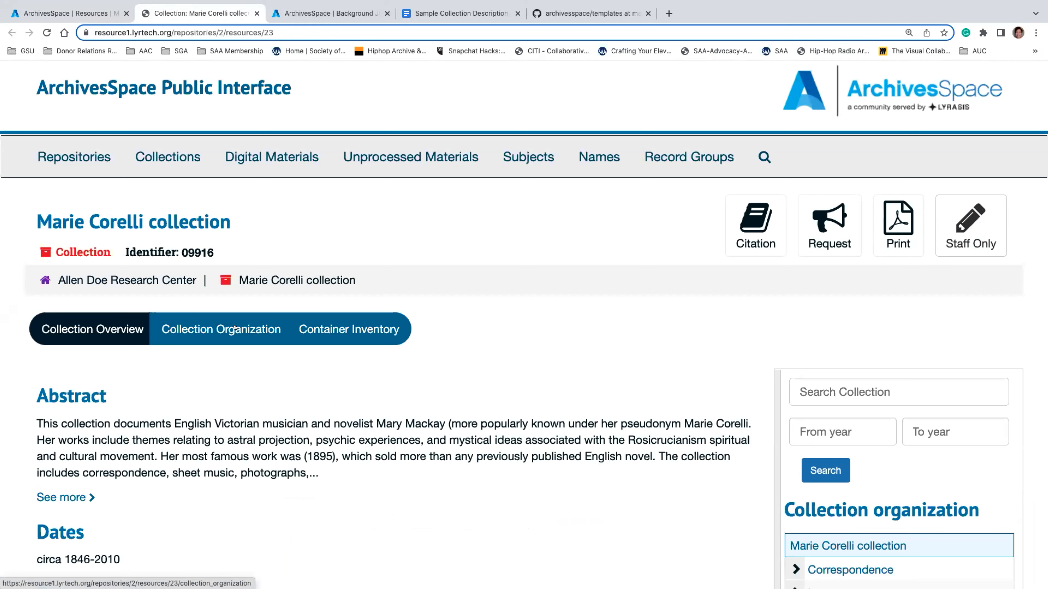
Expand the Correspondence and Images series in the public collection organization tree
{"action": "scroll", "coordinate": [519, 407], "scroll_direction": "down", "scroll_amount": 5}
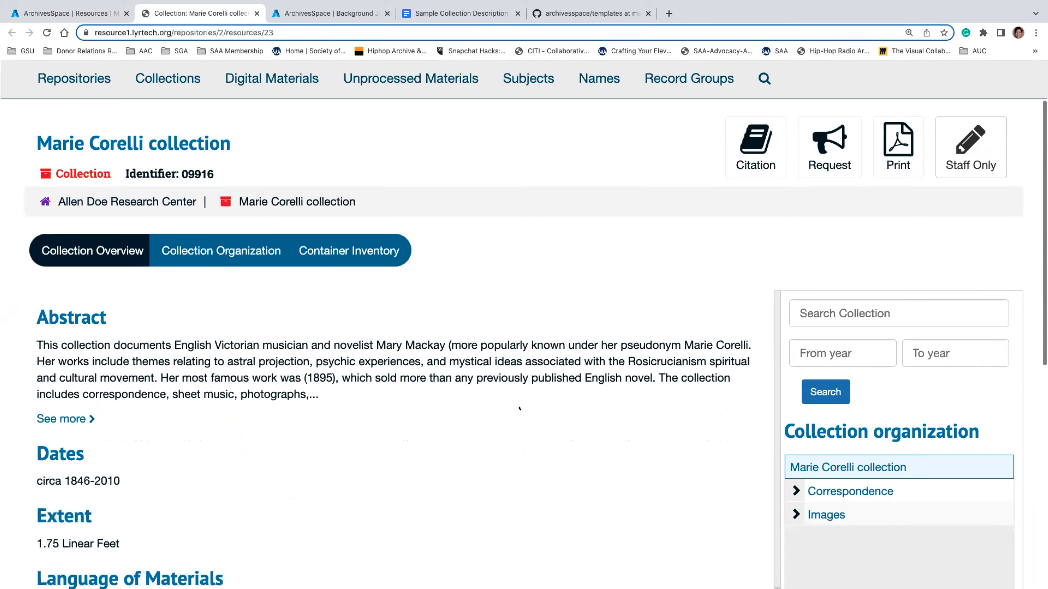
{"action": "left_click", "coordinate": [796, 355]}
{"action": "left_click", "coordinate": [794, 451]}
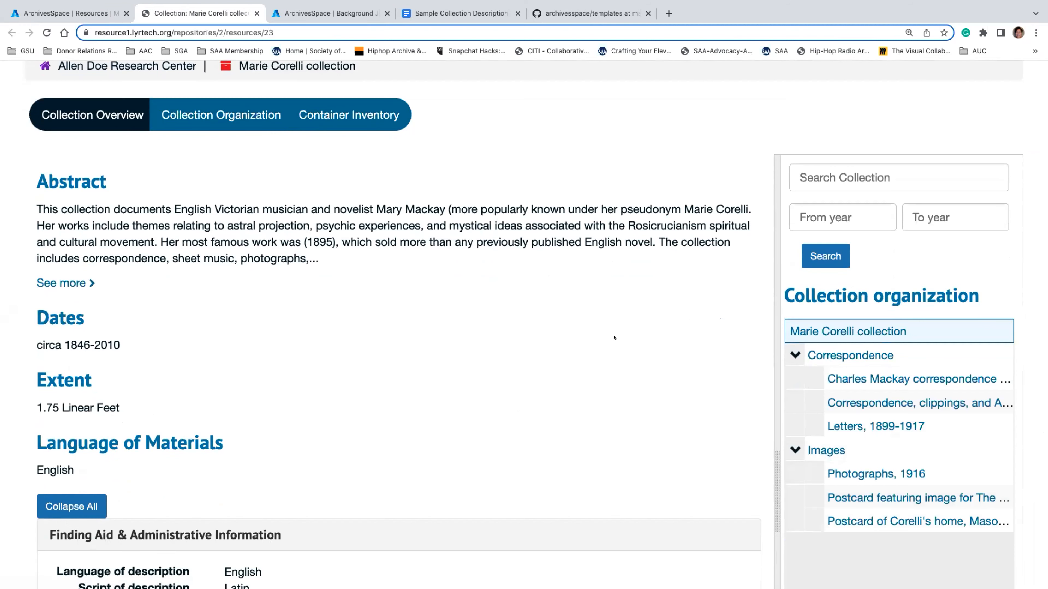
{"action": "scroll", "coordinate": [614, 337], "scroll_direction": "up", "scroll_amount": 3}
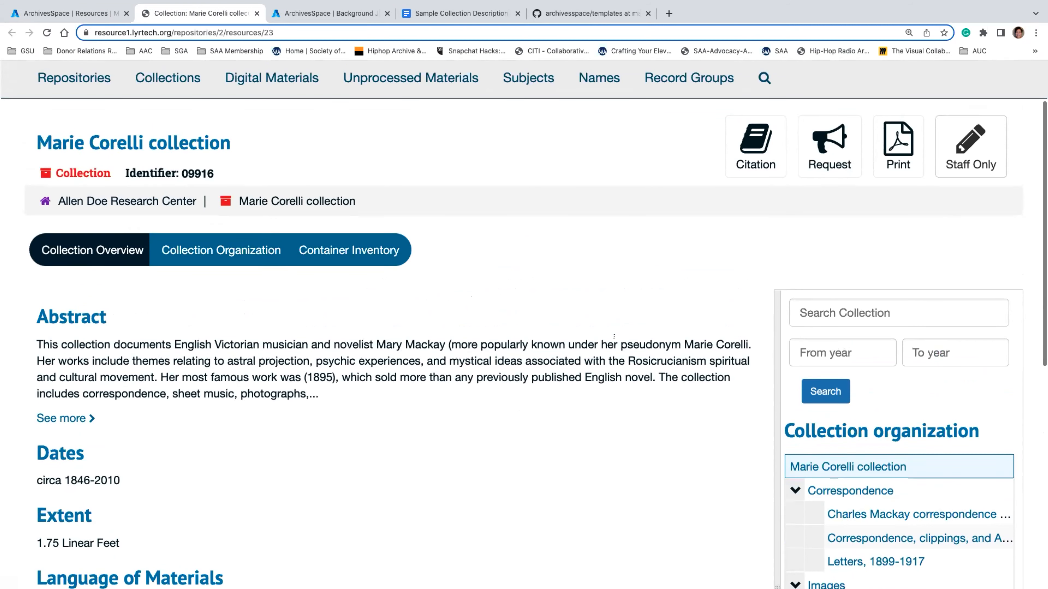
{"action": "scroll", "coordinate": [613, 336], "scroll_direction": "up", "scroll_amount": 2}
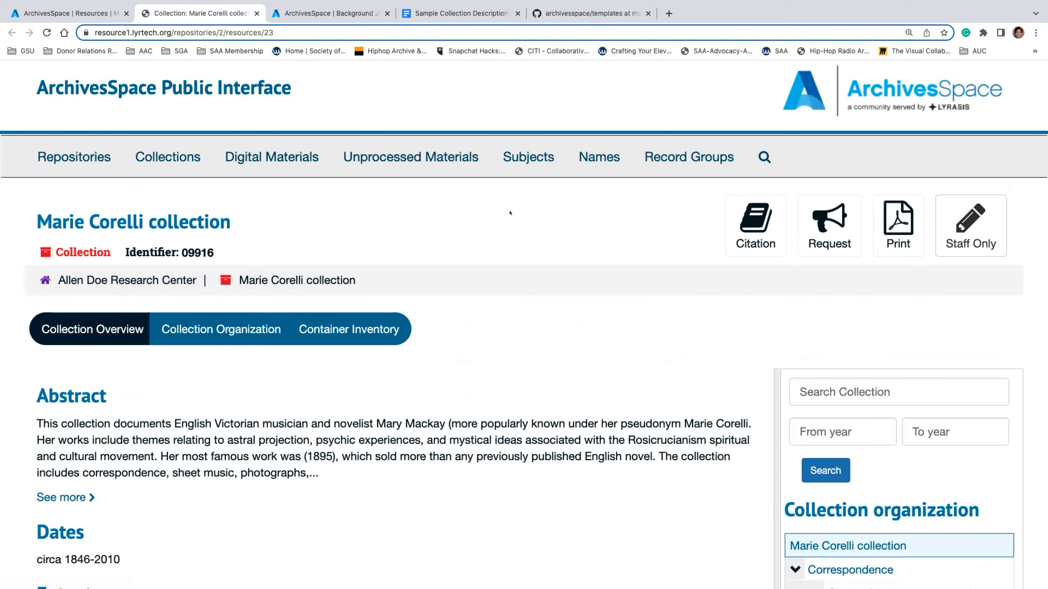
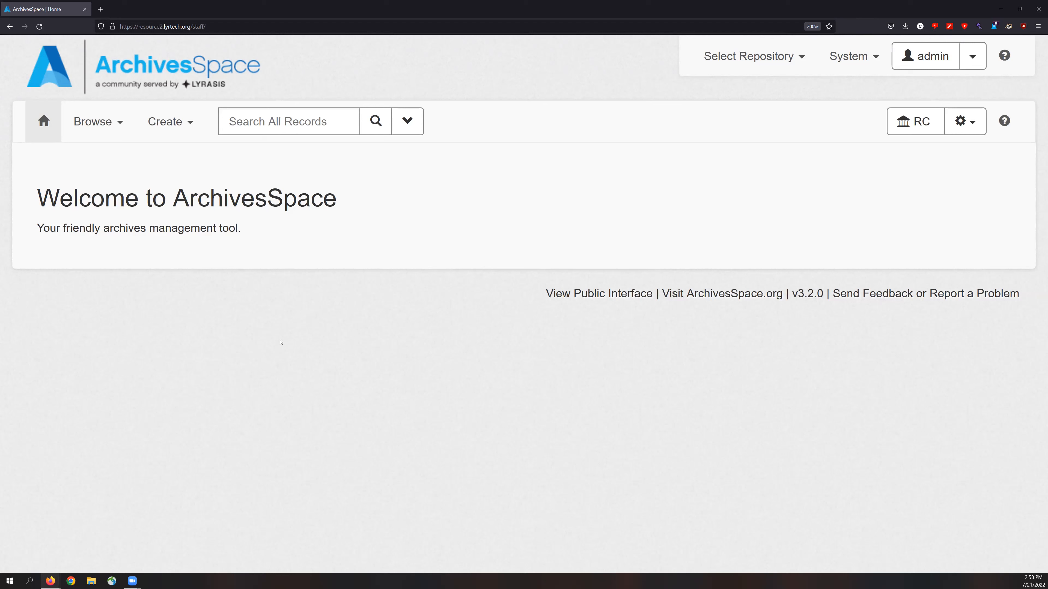
Open a new Import Data background job form, defaulting to MarcXML Bibliographic (Accession)
{"action": "left_click", "coordinate": [177, 130]}
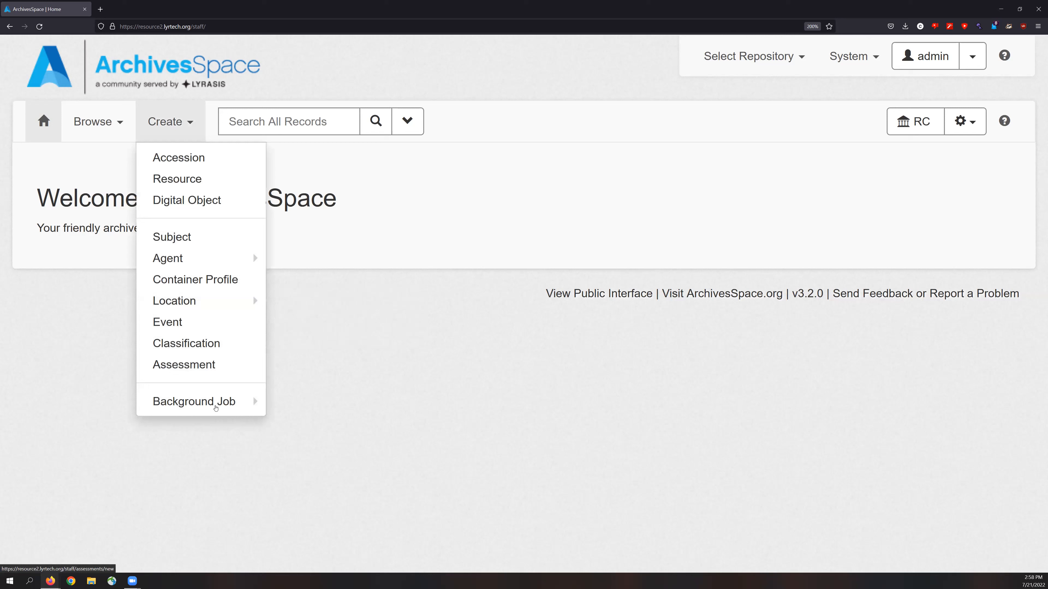
{"action": "mouse_move", "coordinate": [216, 407]}
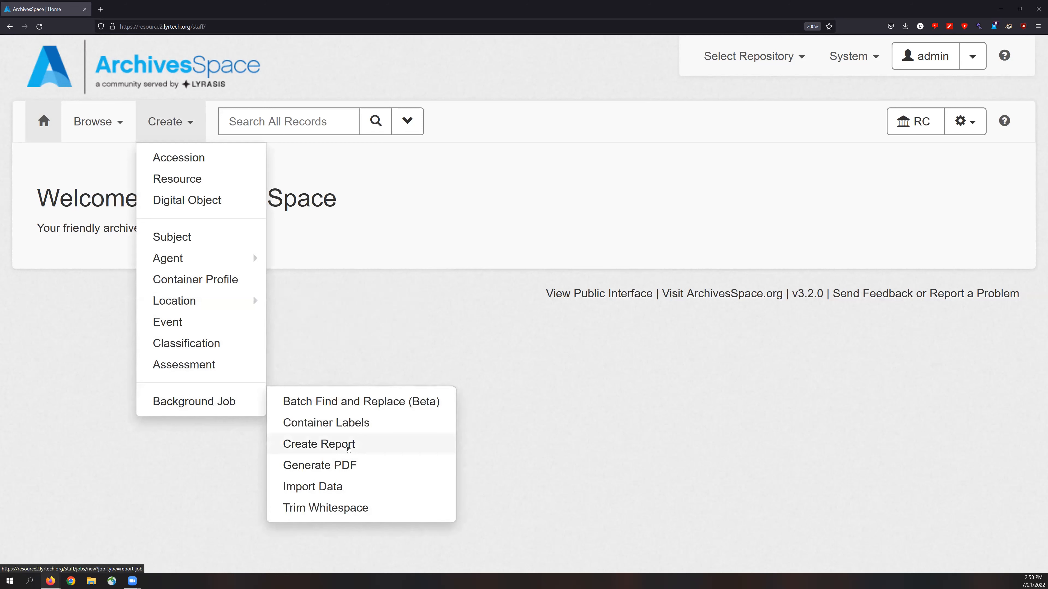
{"action": "left_click", "coordinate": [347, 461]}
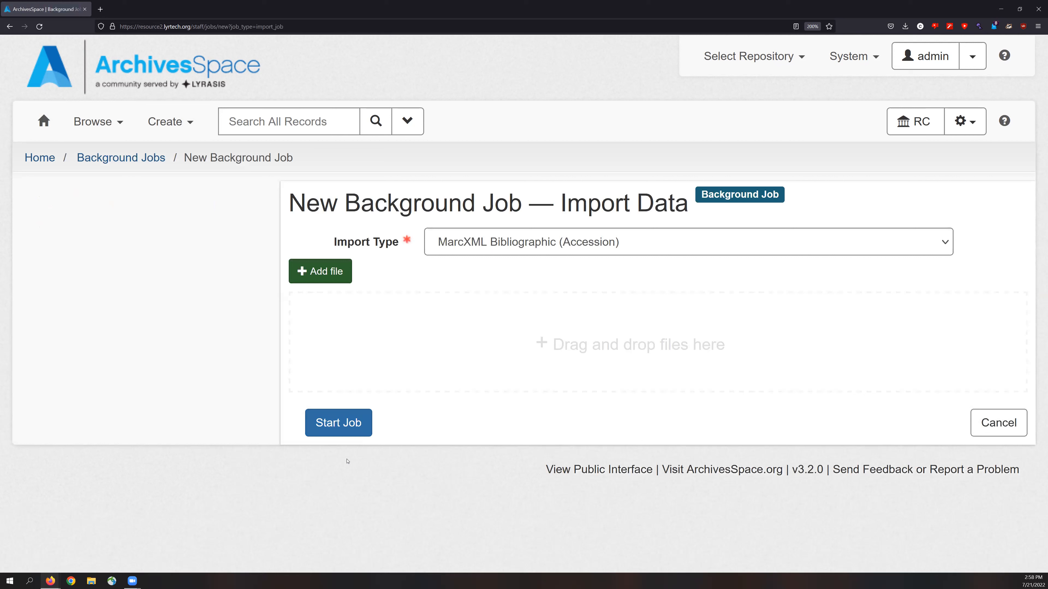
Import resourceimport__ead.xml with Import Type EAD and start the job
{"action": "left_click", "coordinate": [474, 243]}
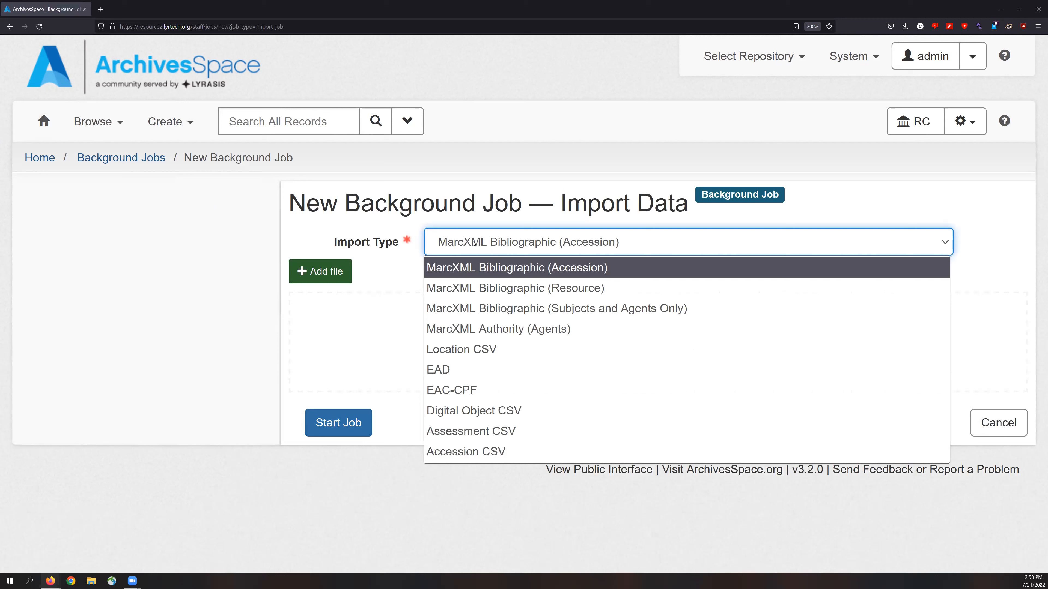
{"action": "left_click", "coordinate": [455, 372]}
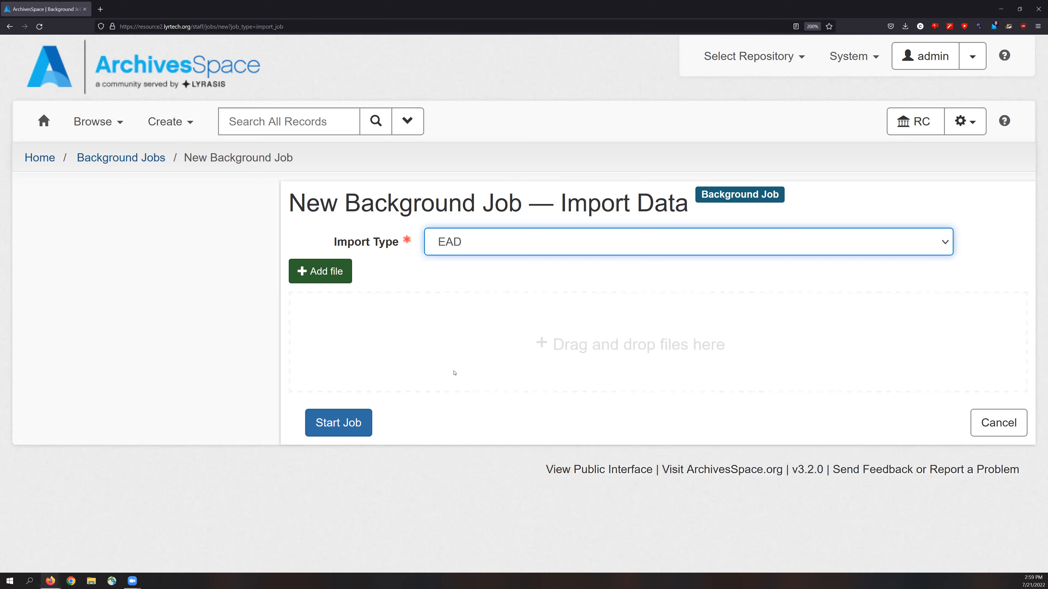
{"action": "left_click", "coordinate": [330, 274]}
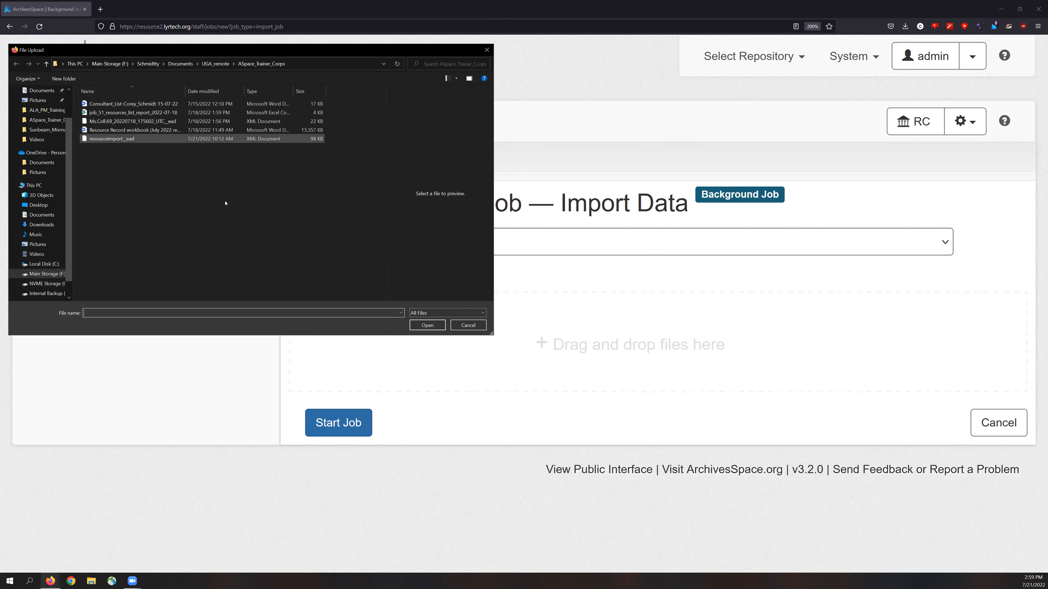
{"action": "left_click", "coordinate": [426, 326]}
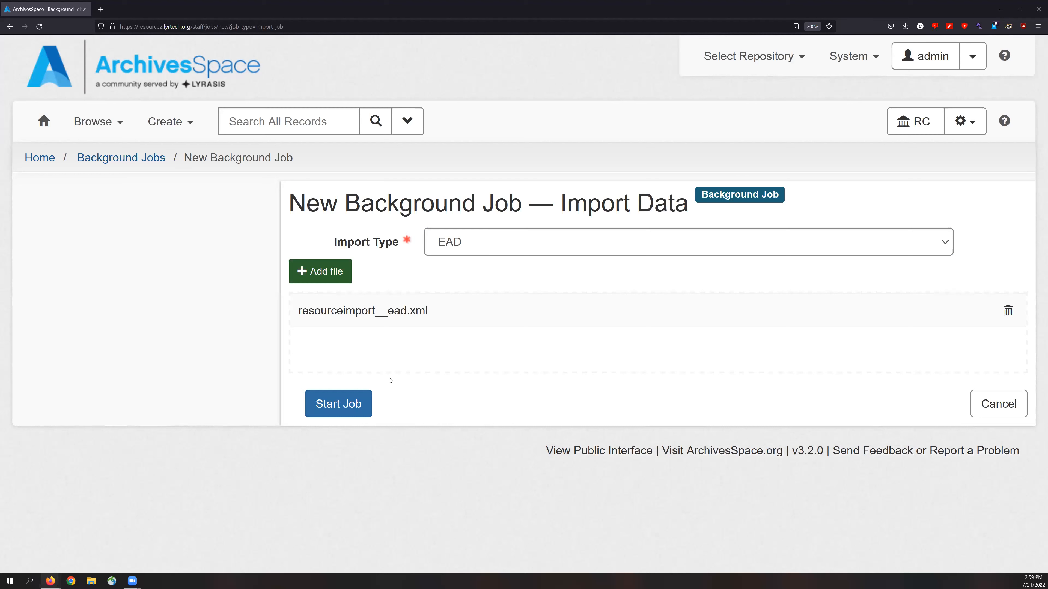
{"action": "left_click", "coordinate": [360, 409]}
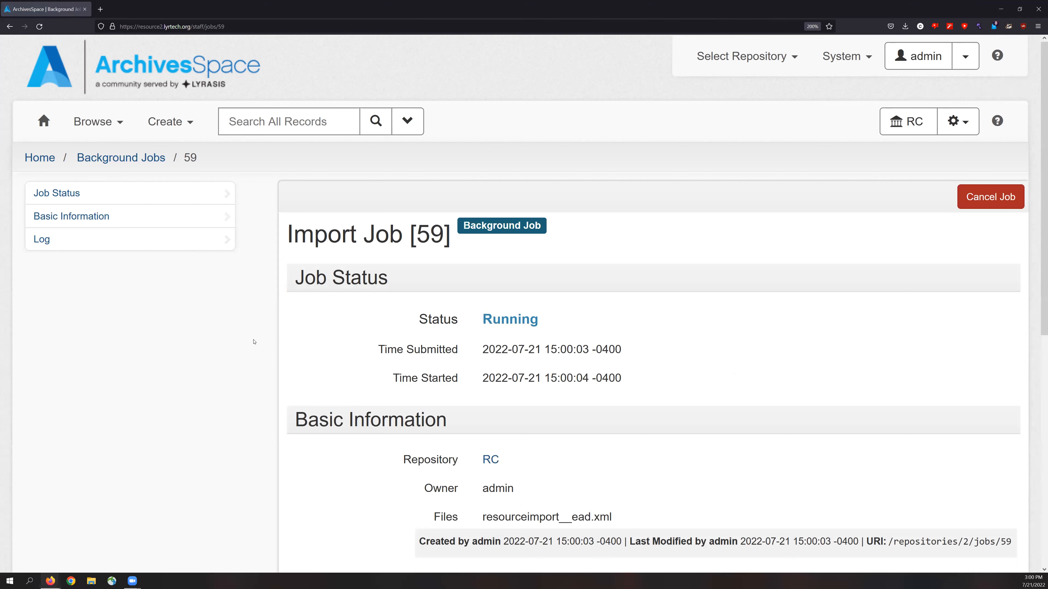
Refresh completed import job 59 and review its log and new and modified records
{"action": "scroll", "coordinate": [264, 347], "scroll_direction": "down", "scroll_amount": 6}
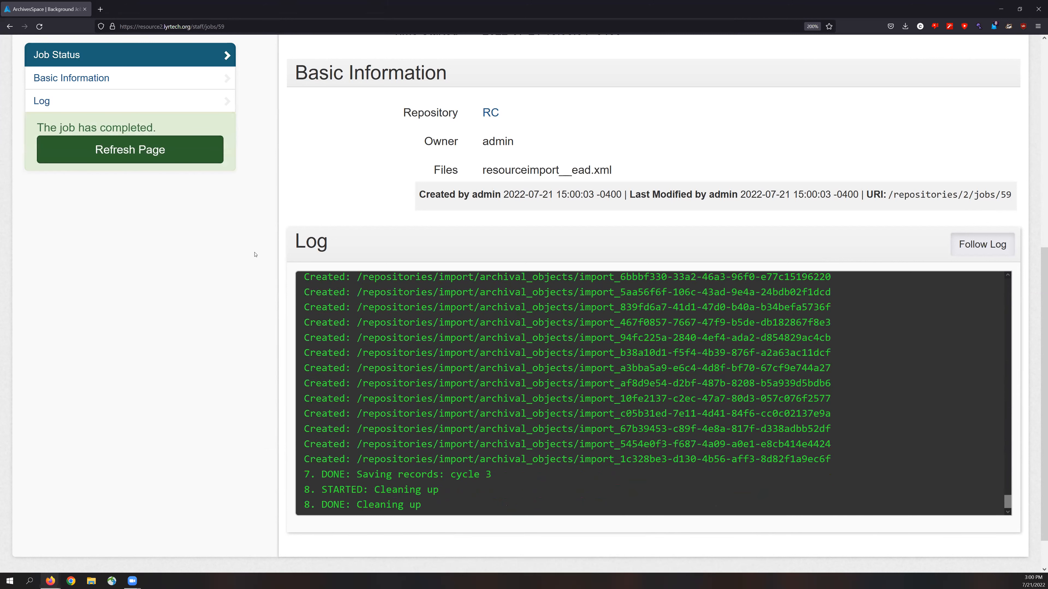
{"action": "left_click", "coordinate": [132, 150]}
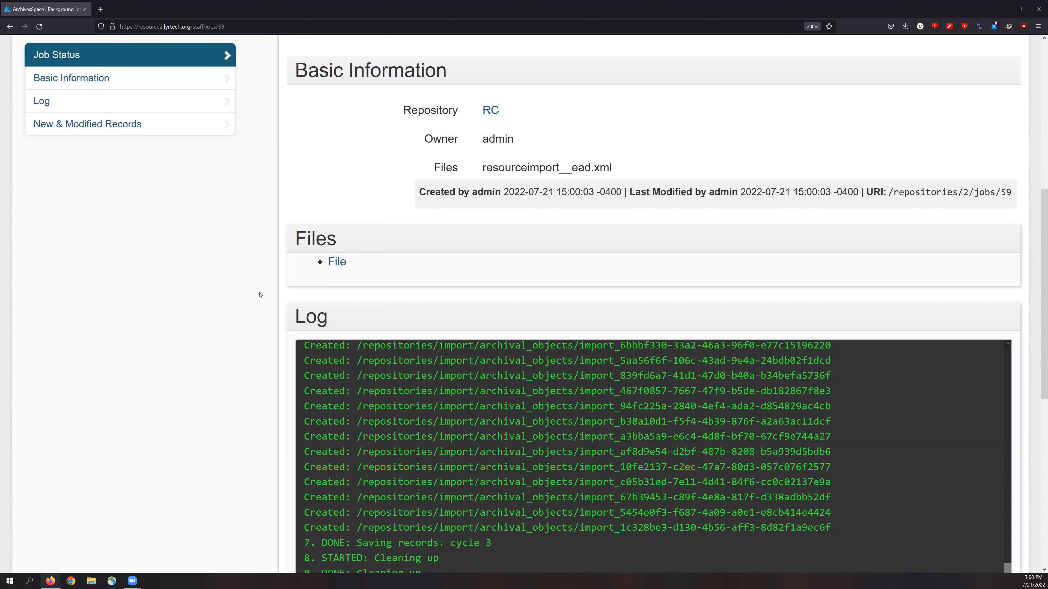
{"action": "scroll", "coordinate": [259, 294], "scroll_direction": "down", "scroll_amount": 5}
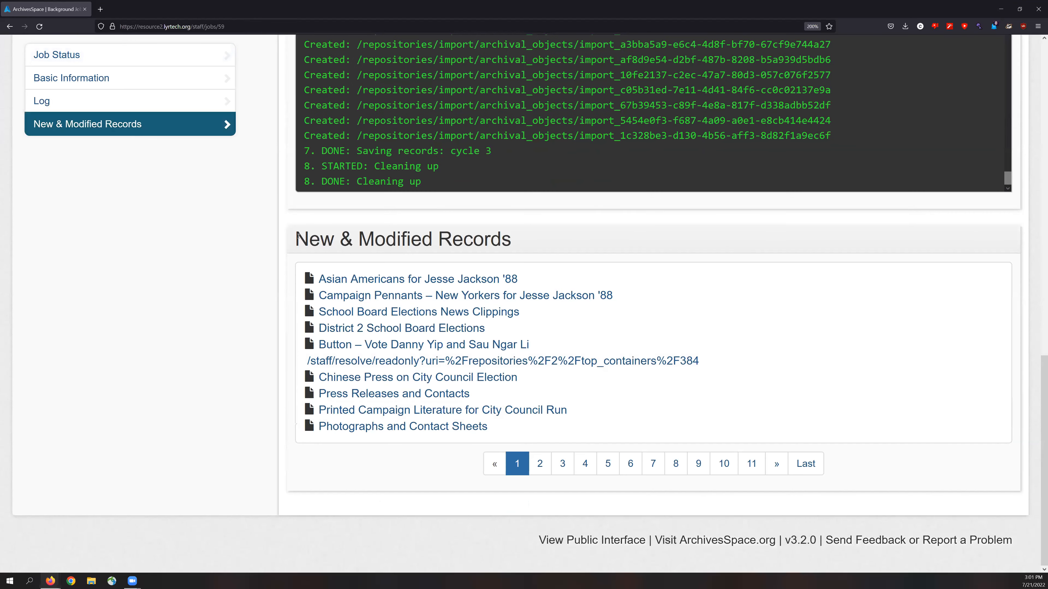
{"action": "left_click_drag", "start_coordinate": [295, 239], "coordinate": [507, 243]}
{"action": "left_click", "coordinate": [511, 244]}
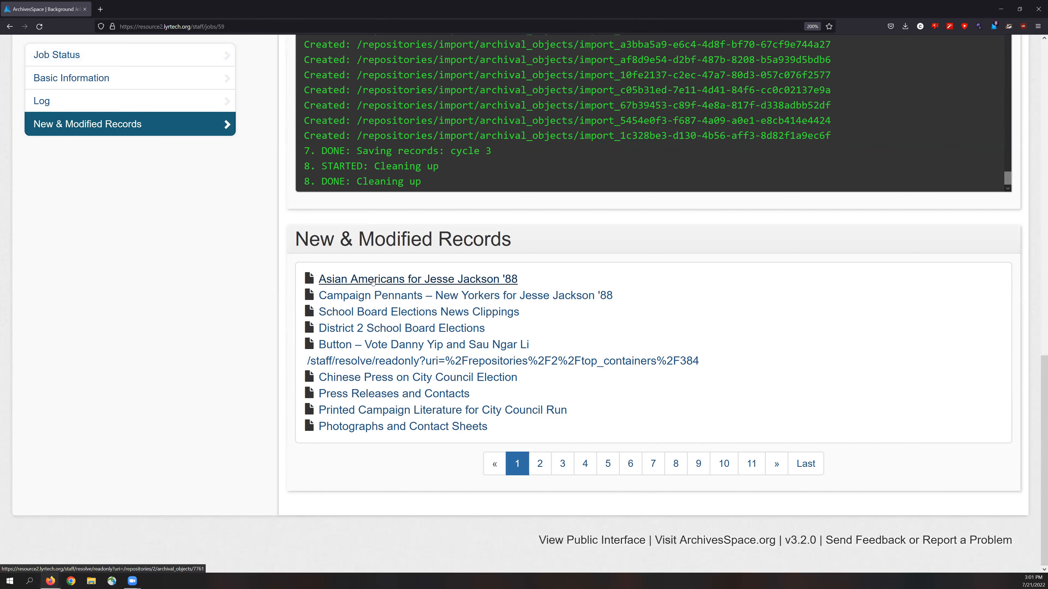
{"action": "scroll", "coordinate": [268, 314], "scroll_direction": "up", "scroll_amount": 5}
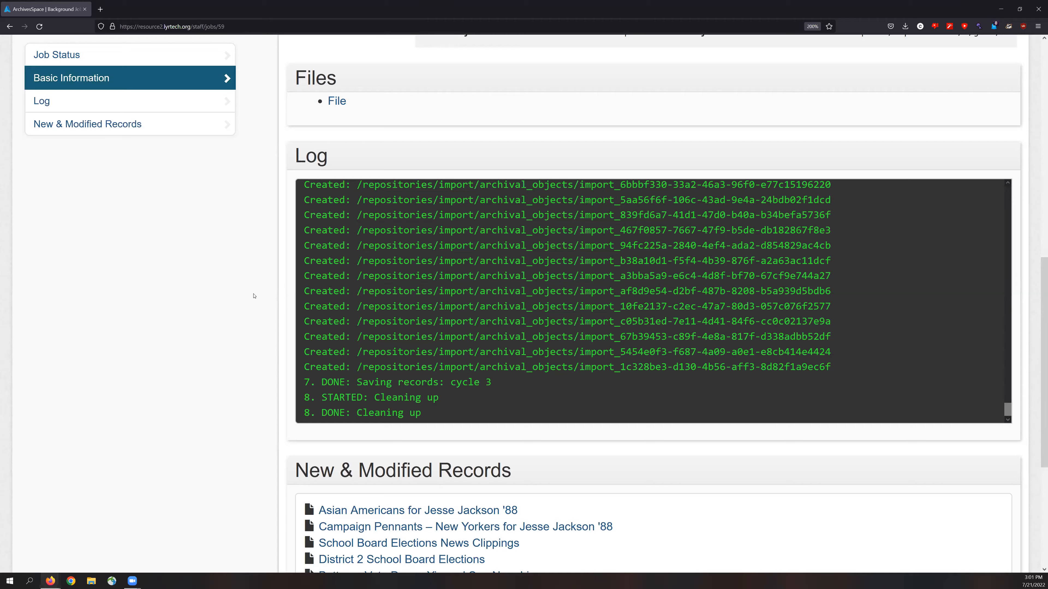
{"action": "scroll", "coordinate": [256, 256], "scroll_direction": "up", "scroll_amount": 10}
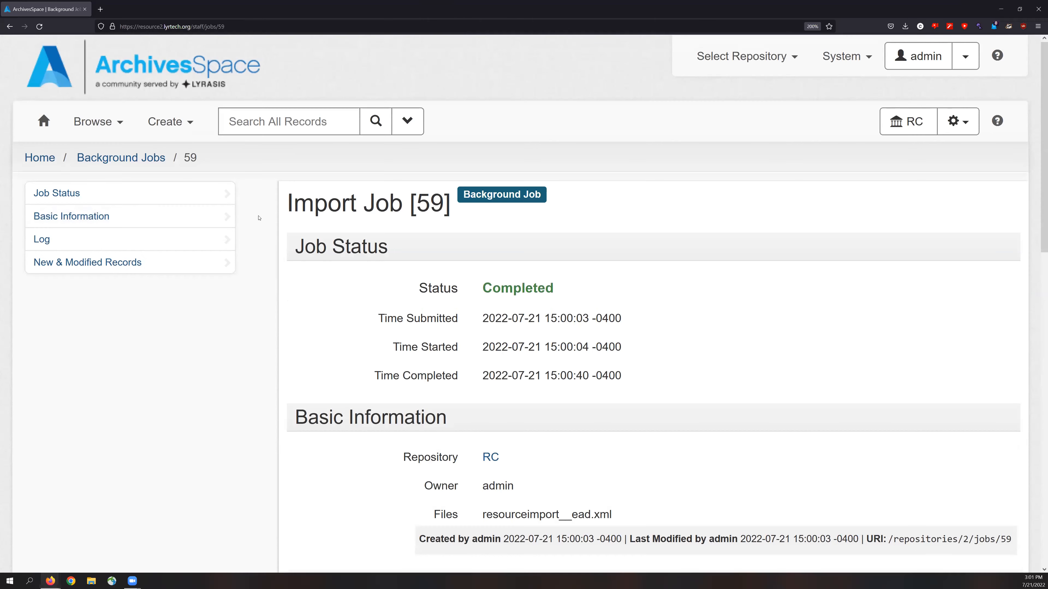
{"action": "left_click", "coordinate": [109, 123]}
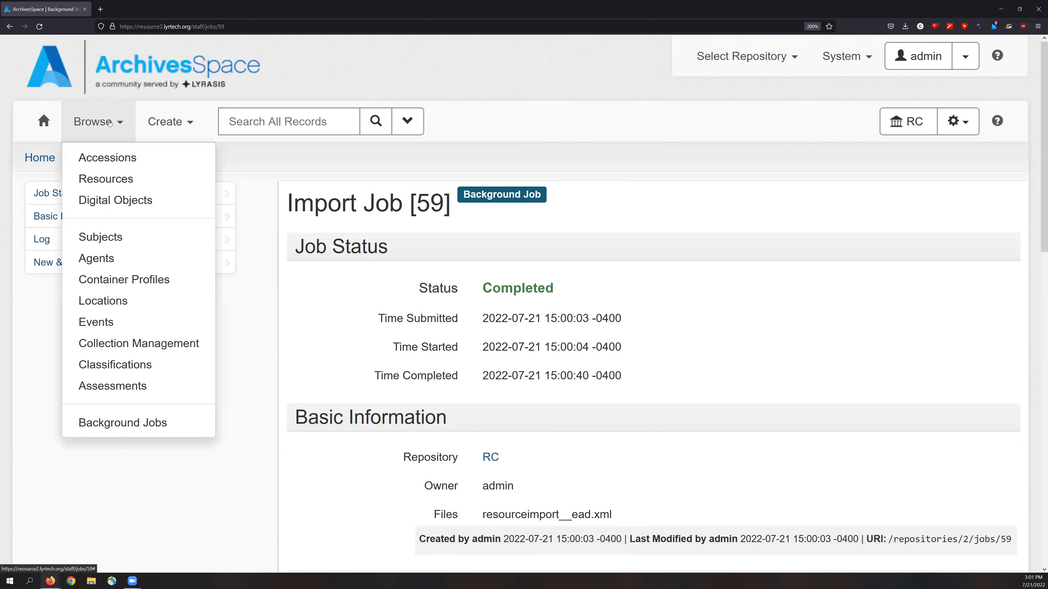
Filter background jobs to failed Import Data jobs, then browse the 13 resources
{"action": "left_click", "coordinate": [165, 427]}
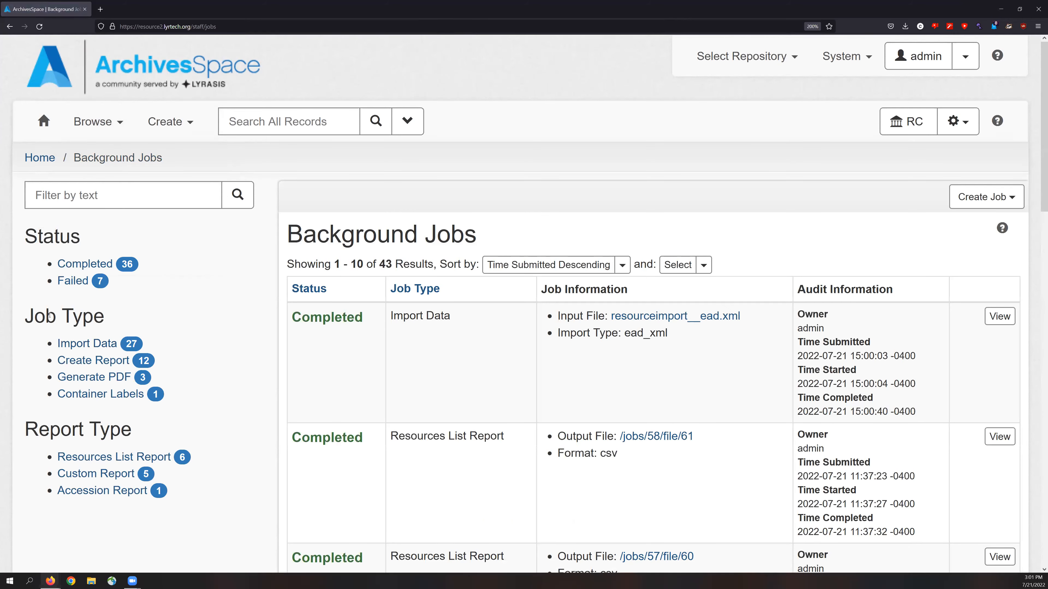
{"action": "left_click", "coordinate": [96, 345]}
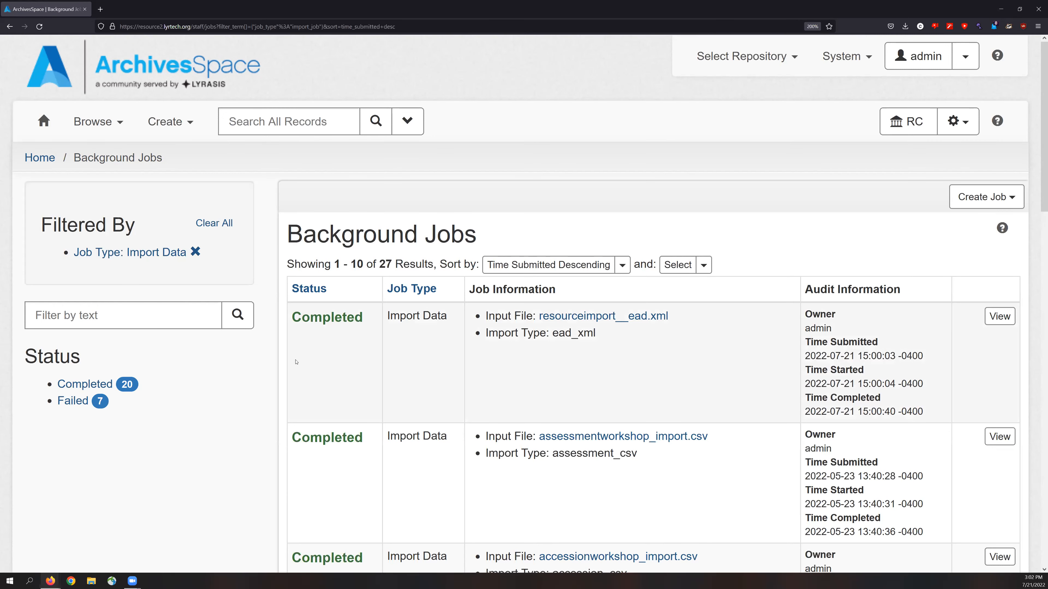
{"action": "left_click", "coordinate": [74, 401]}
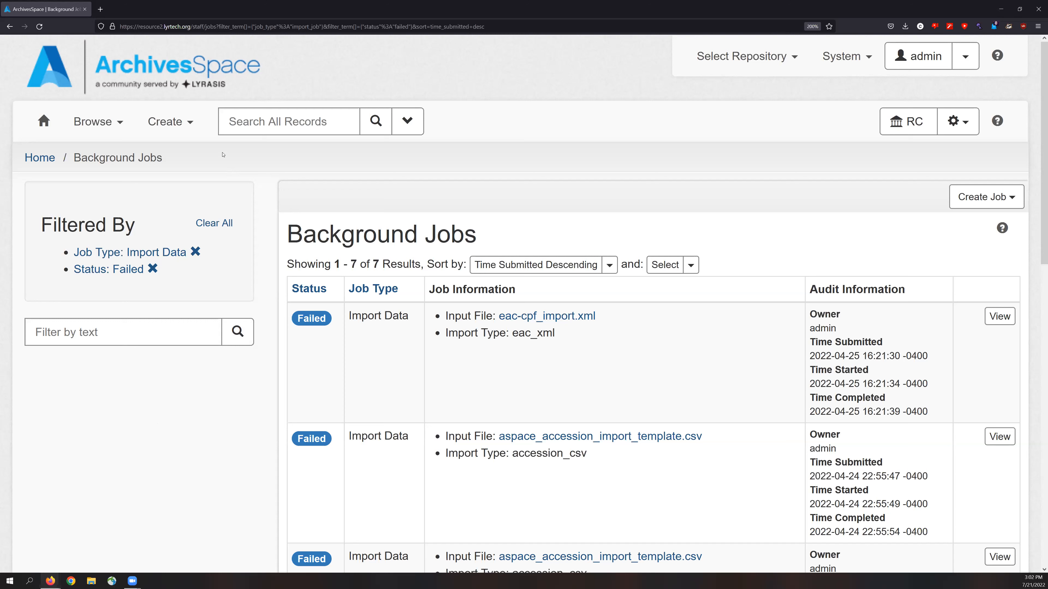
{"action": "left_click", "coordinate": [112, 122]}
{"action": "left_click", "coordinate": [123, 176]}
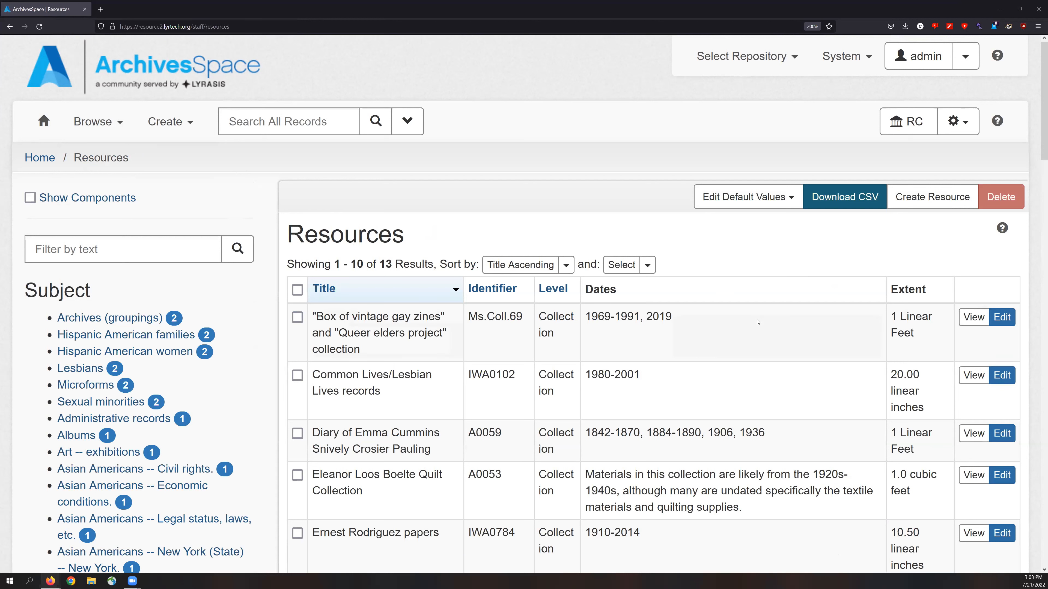
{"action": "left_click", "coordinate": [968, 381]}
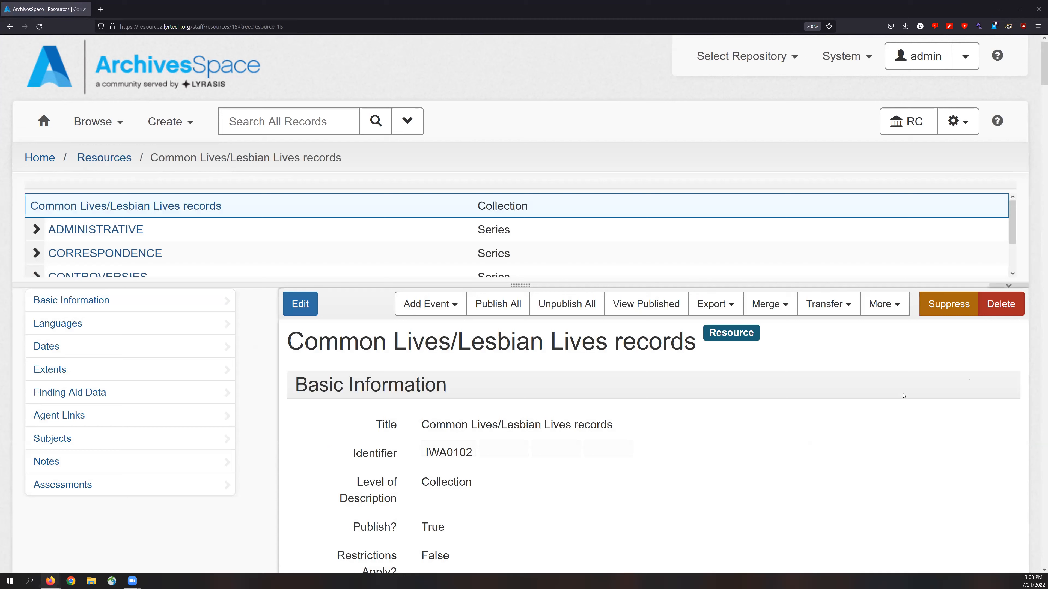
{"action": "scroll", "coordinate": [602, 379], "scroll_direction": "down", "scroll_amount": 1}
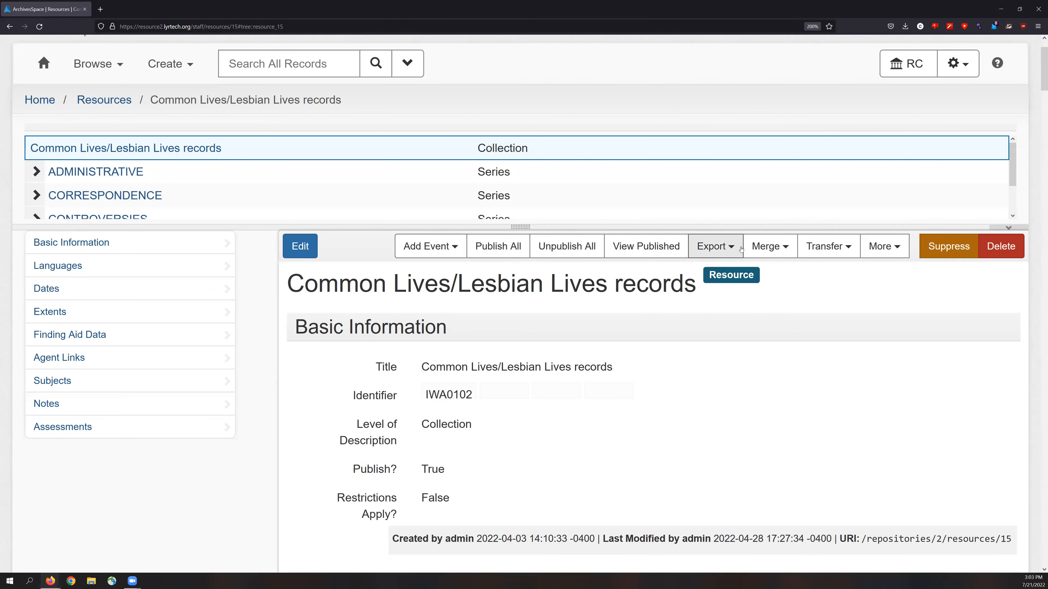
{"action": "left_click", "coordinate": [726, 248]}
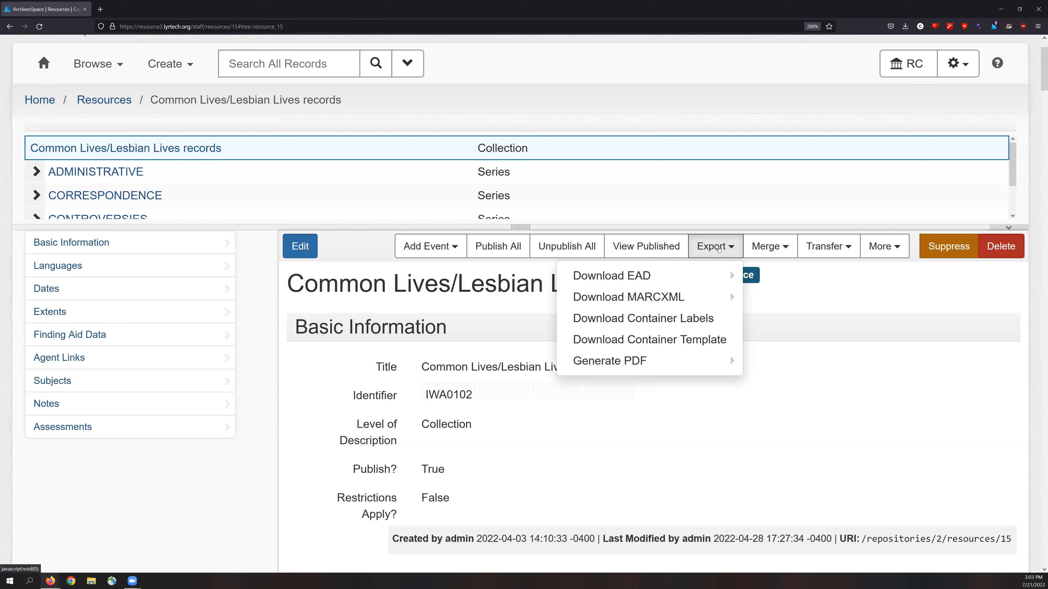
{"action": "mouse_move", "coordinate": [689, 274]}
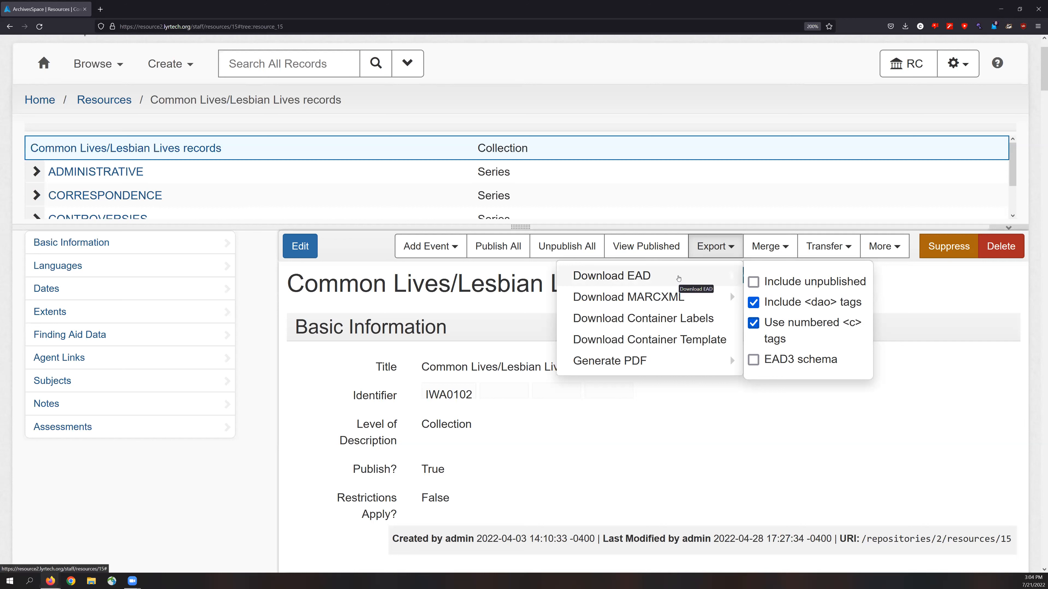
{"action": "left_click", "coordinate": [633, 276]}
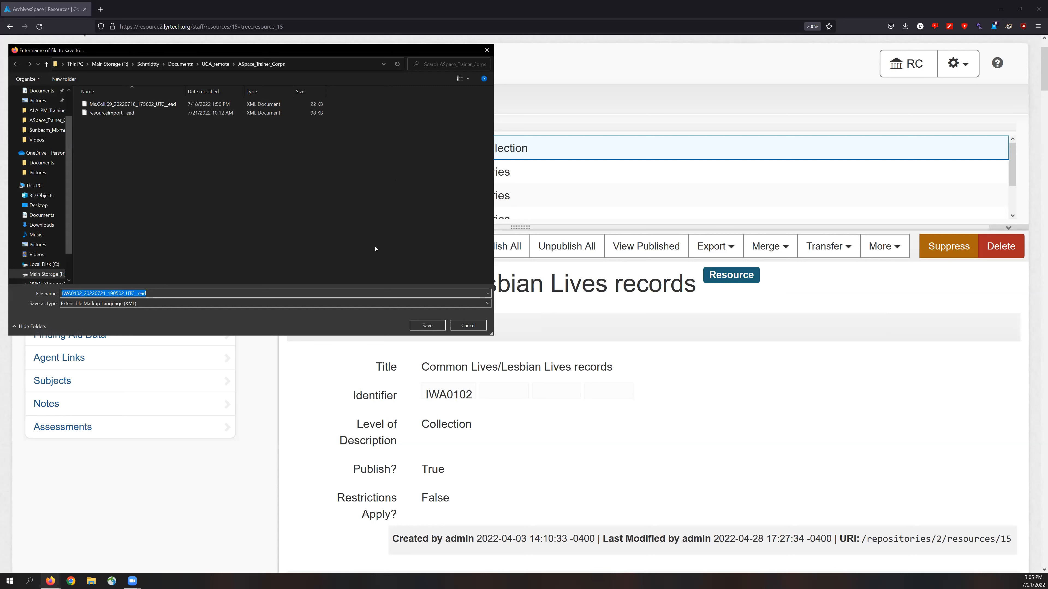
{"action": "left_click", "coordinate": [468, 325]}
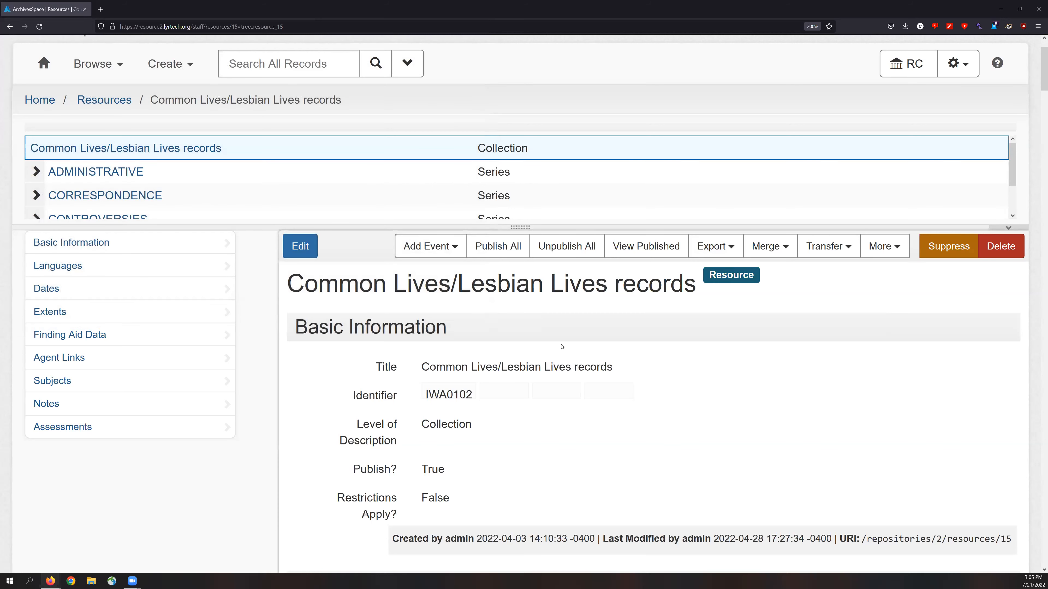
{"action": "left_click", "coordinate": [720, 250]}
{"action": "mouse_move", "coordinate": [674, 297]}
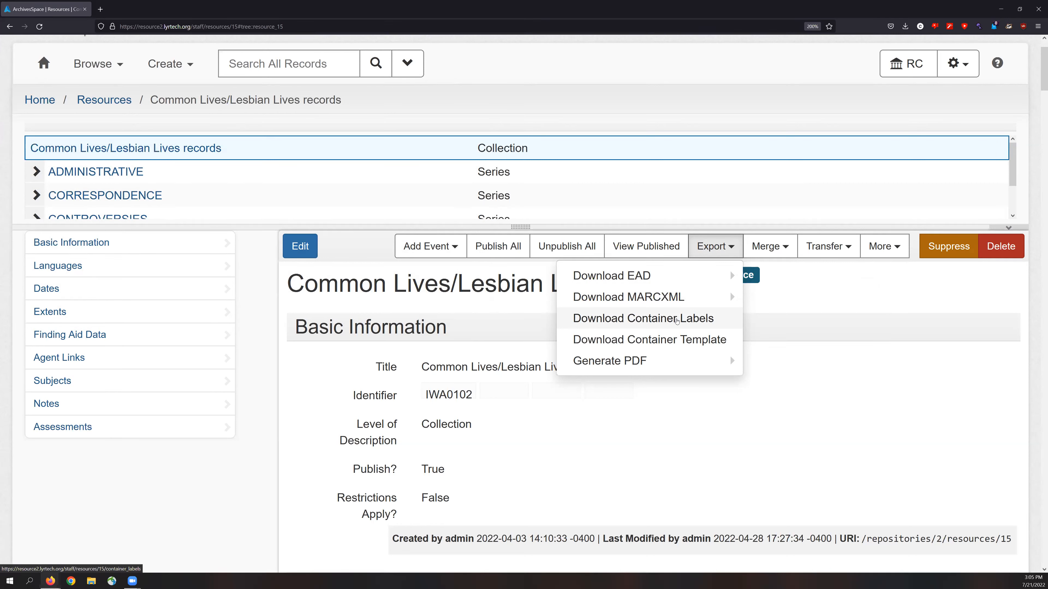
{"action": "mouse_move", "coordinate": [644, 364]}
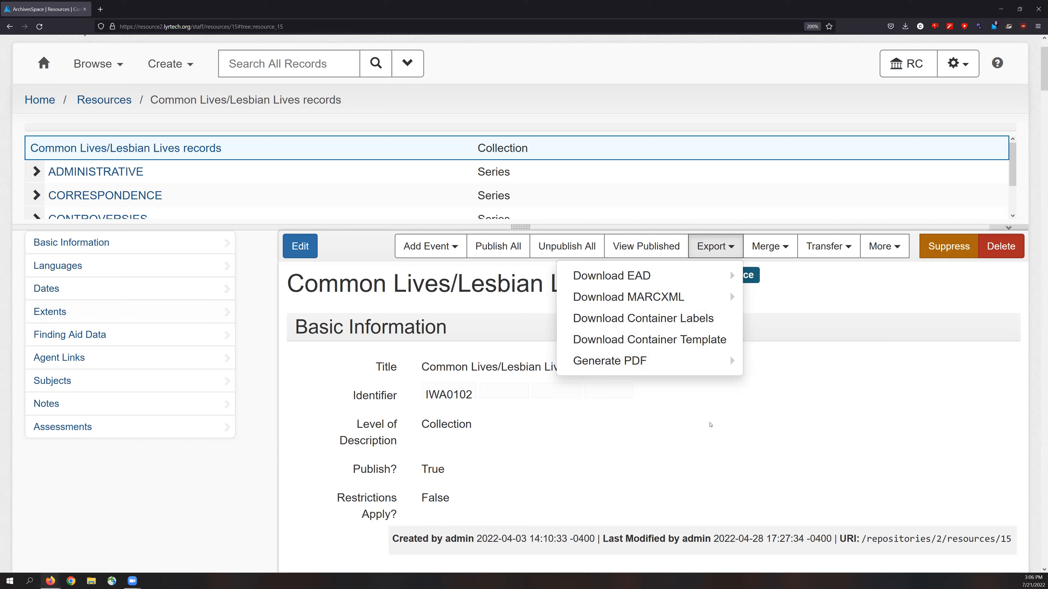
{"action": "left_click", "coordinate": [769, 413]}
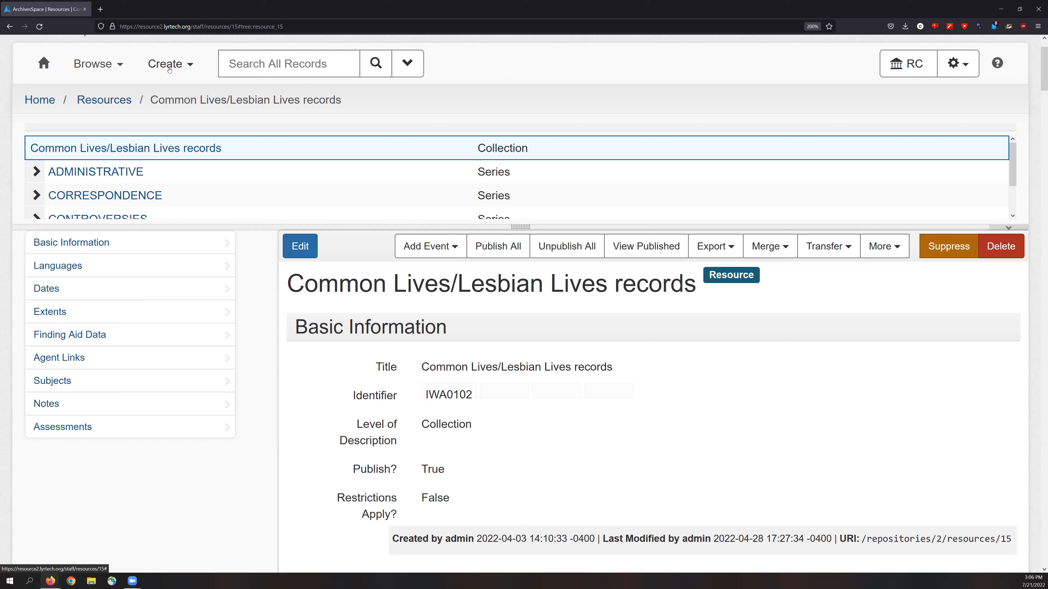
Start a Create Report background job and scroll the report types to Resources List Report
{"action": "left_click", "coordinate": [180, 66]}
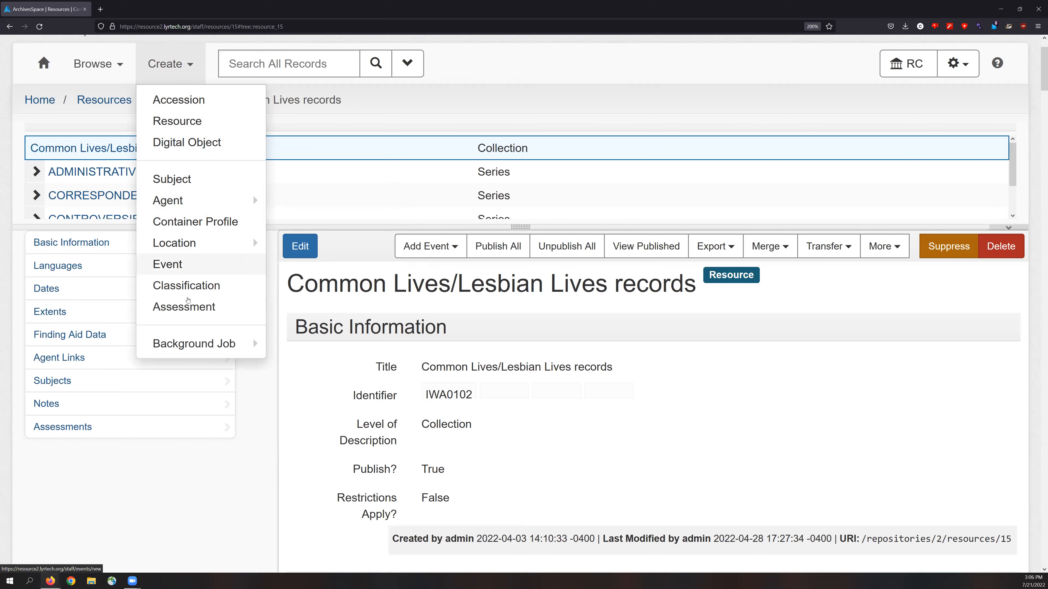
{"action": "mouse_move", "coordinate": [188, 340]}
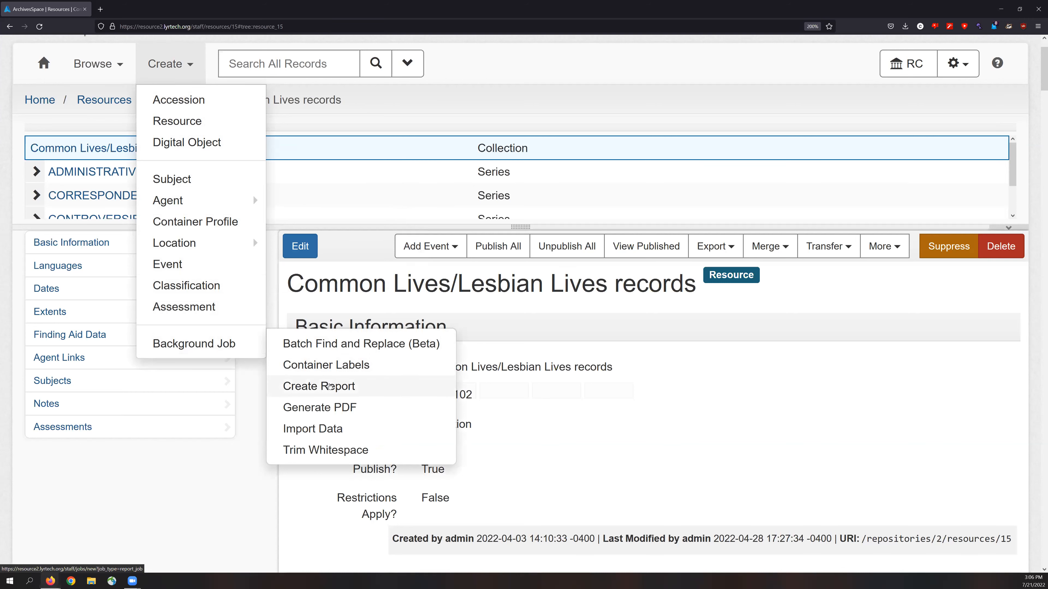
{"action": "left_click", "coordinate": [330, 386]}
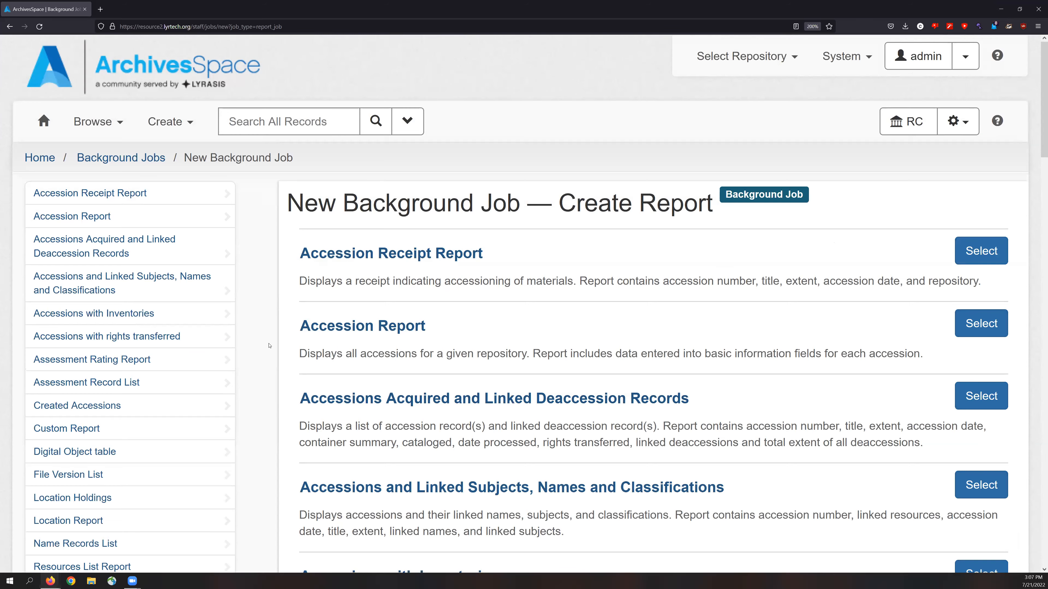
{"action": "scroll", "coordinate": [269, 346], "scroll_direction": "down", "scroll_amount": 5}
{"action": "scroll", "coordinate": [269, 346], "scroll_direction": "down", "scroll_amount": 10}
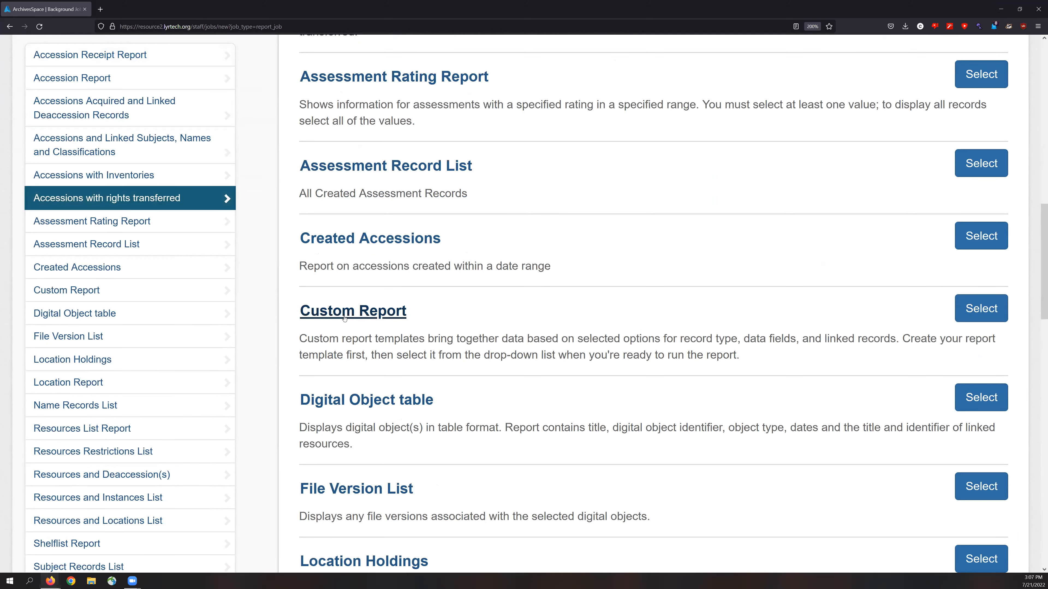
{"action": "scroll", "coordinate": [267, 385], "scroll_direction": "down", "scroll_amount": 9}
{"action": "scroll", "coordinate": [266, 386], "scroll_direction": "down", "scroll_amount": 4}
{"action": "scroll", "coordinate": [267, 385], "scroll_direction": "up", "scroll_amount": 1}
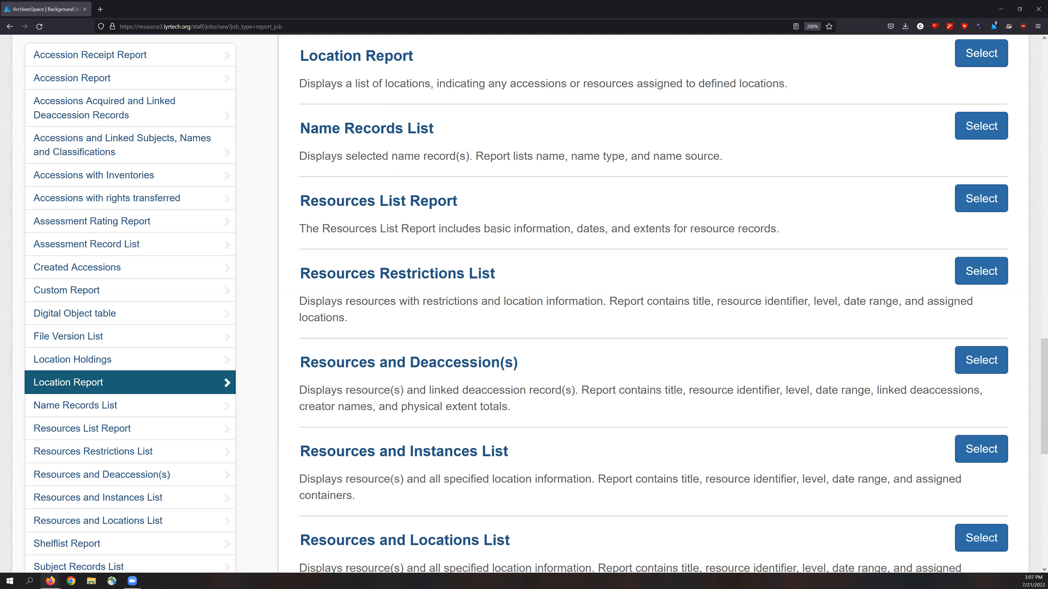
{"action": "left_click_drag", "start_coordinate": [492, 230], "coordinate": [565, 230]}
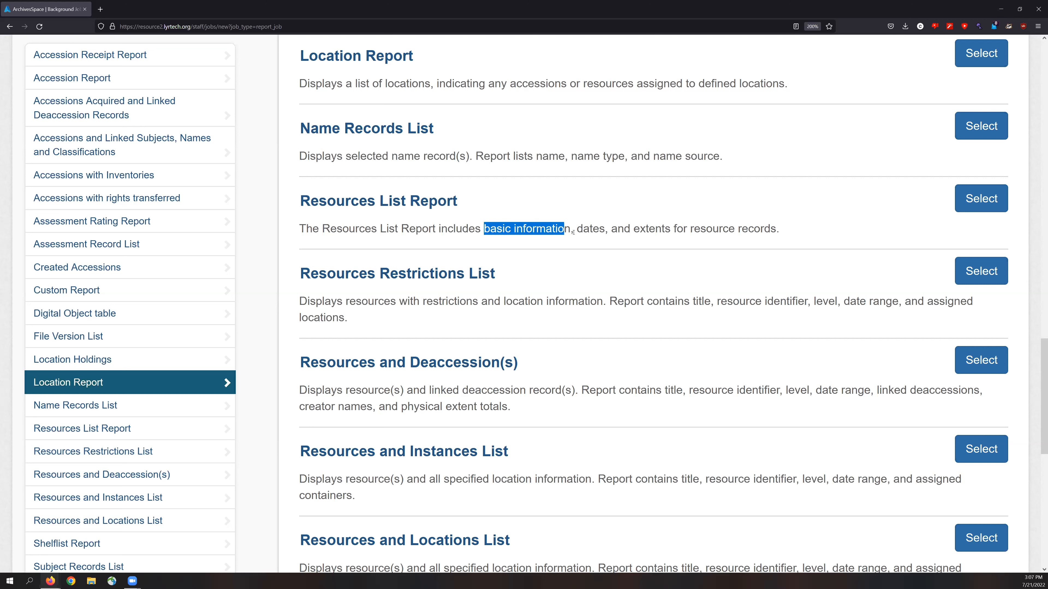
{"action": "left_click", "coordinate": [582, 231]}
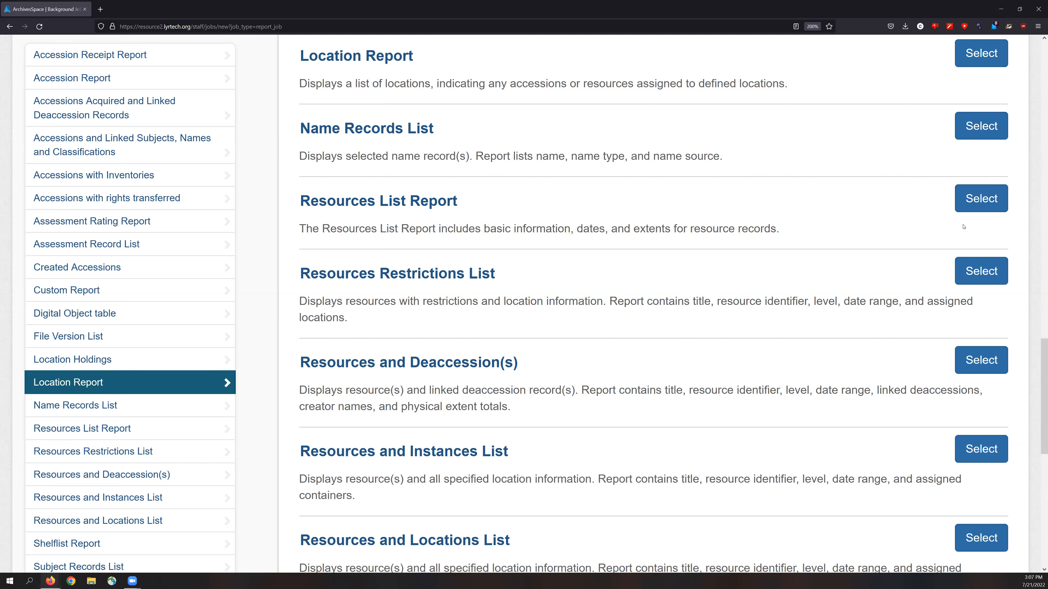
Run the Resources List Report as a CSV background job, report_job 60
{"action": "left_click", "coordinate": [981, 200]}
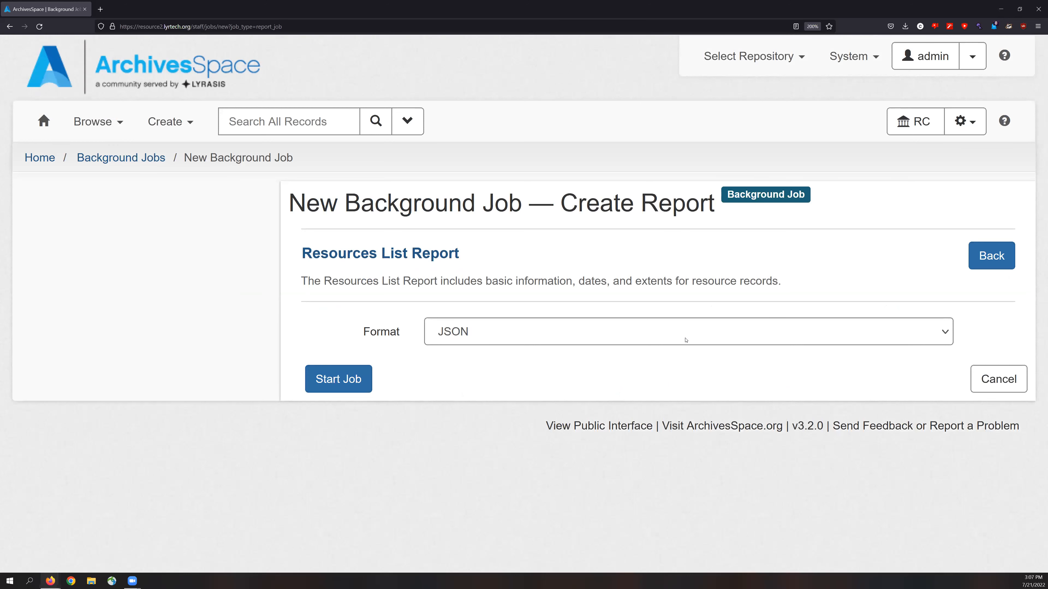
{"action": "left_click", "coordinate": [664, 342]}
{"action": "left_click", "coordinate": [581, 375]}
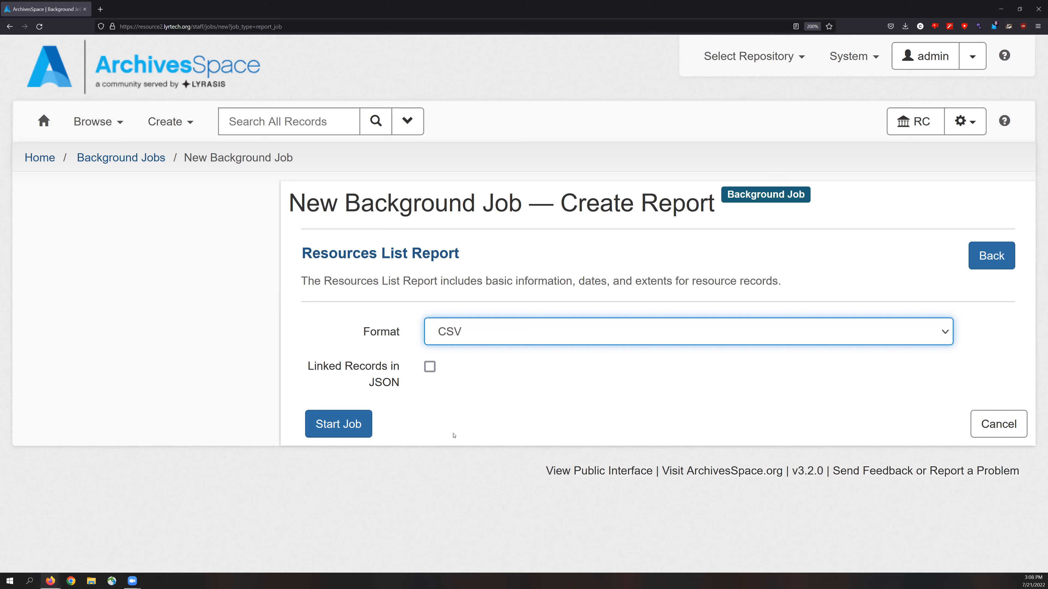
{"action": "left_click", "coordinate": [369, 428]}
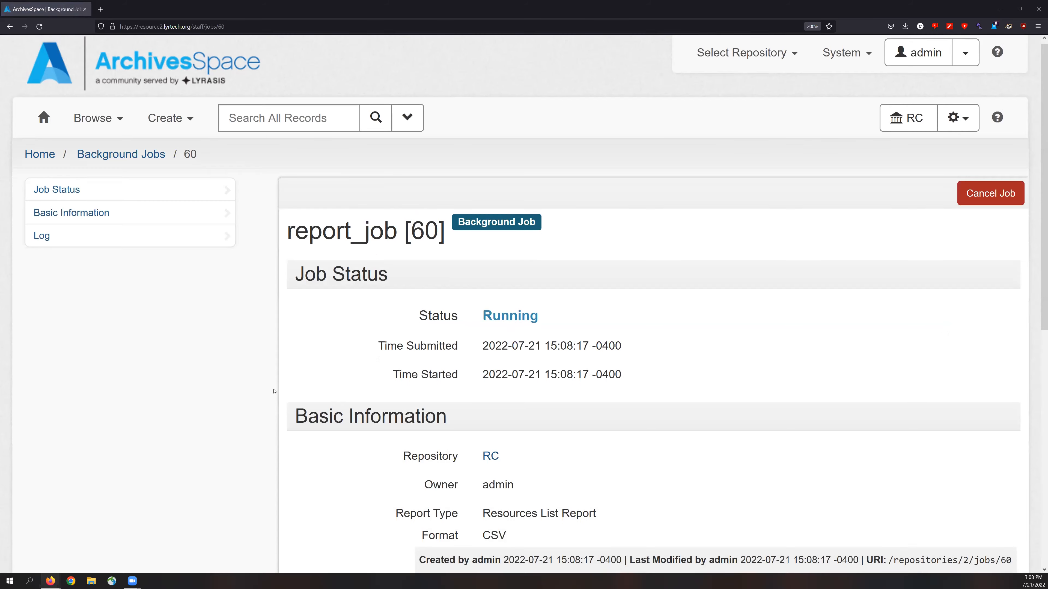
{"action": "scroll", "coordinate": [272, 392], "scroll_direction": "down", "scroll_amount": 6}
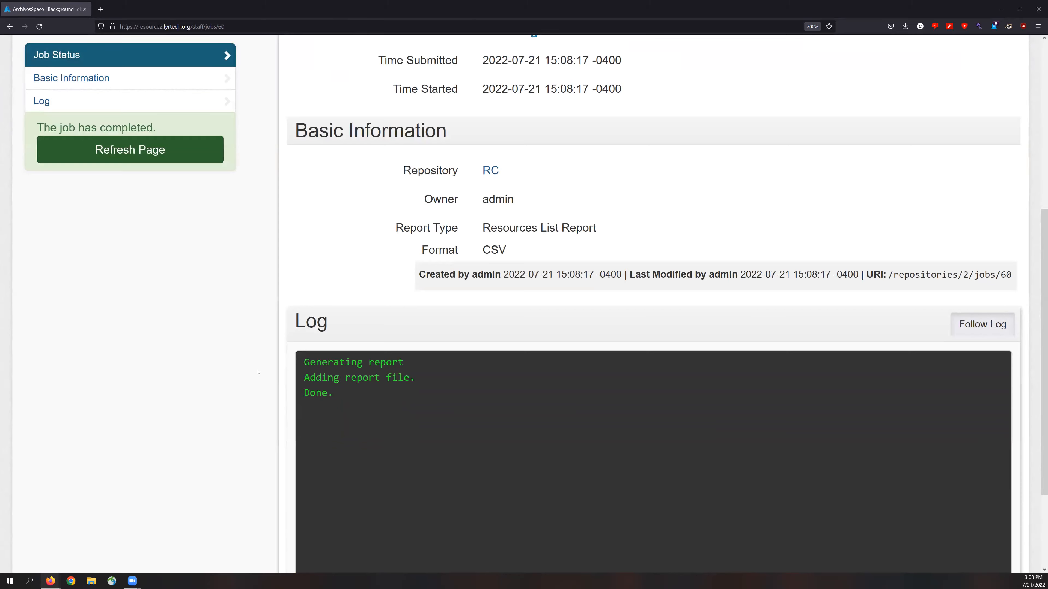
Refresh report_job 60 to see it Completed with its downloadable report file
{"action": "scroll", "coordinate": [258, 373], "scroll_direction": "down", "scroll_amount": 2}
{"action": "left_click", "coordinate": [210, 154]}
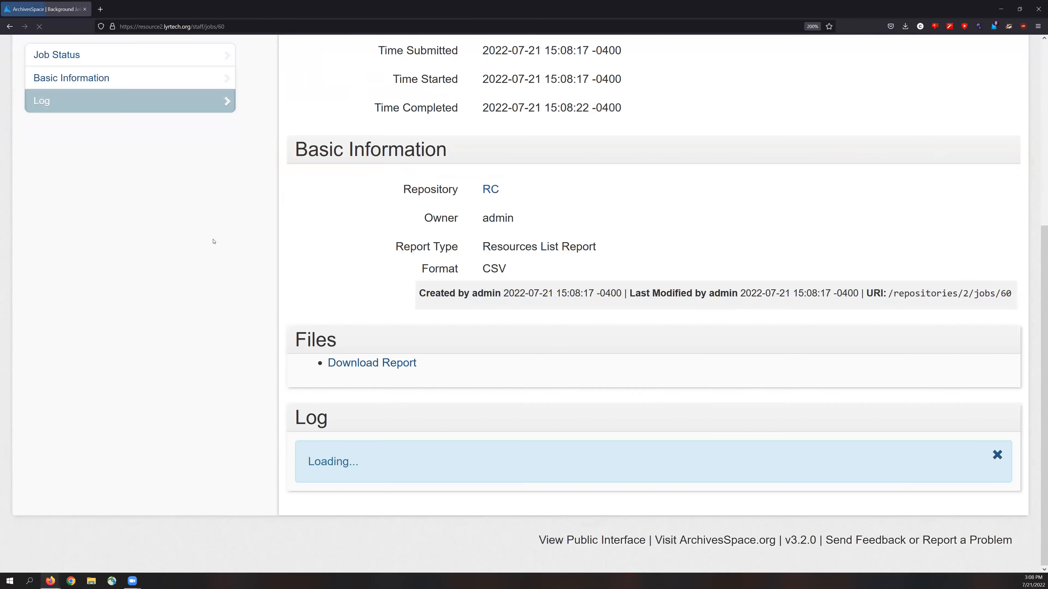
{"action": "scroll", "coordinate": [243, 281], "scroll_direction": "down", "scroll_amount": 3}
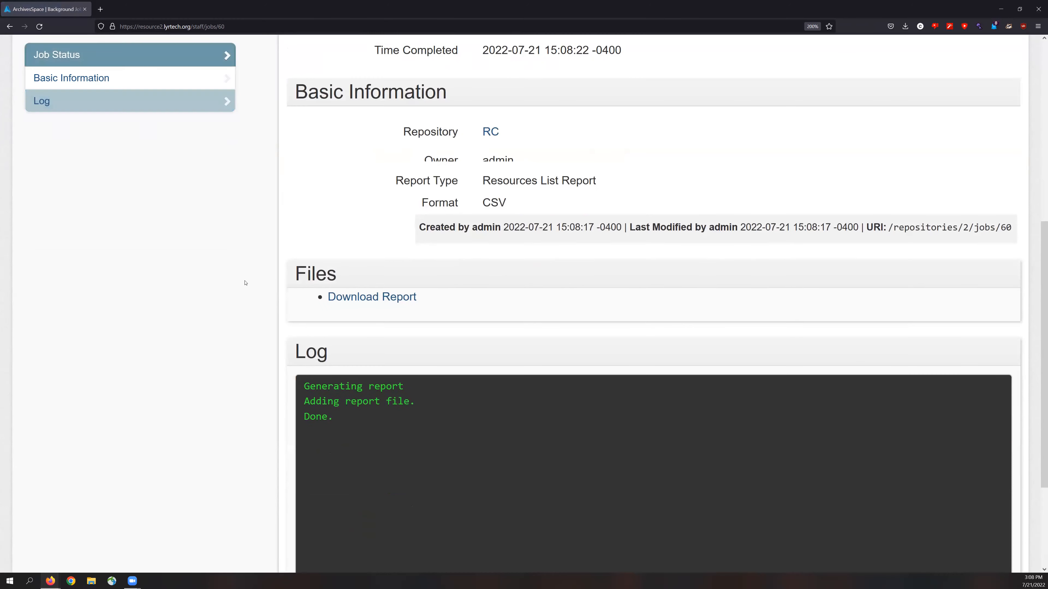
{"action": "left_click_drag", "start_coordinate": [296, 275], "coordinate": [342, 276]}
{"action": "left_click", "coordinate": [320, 283]}
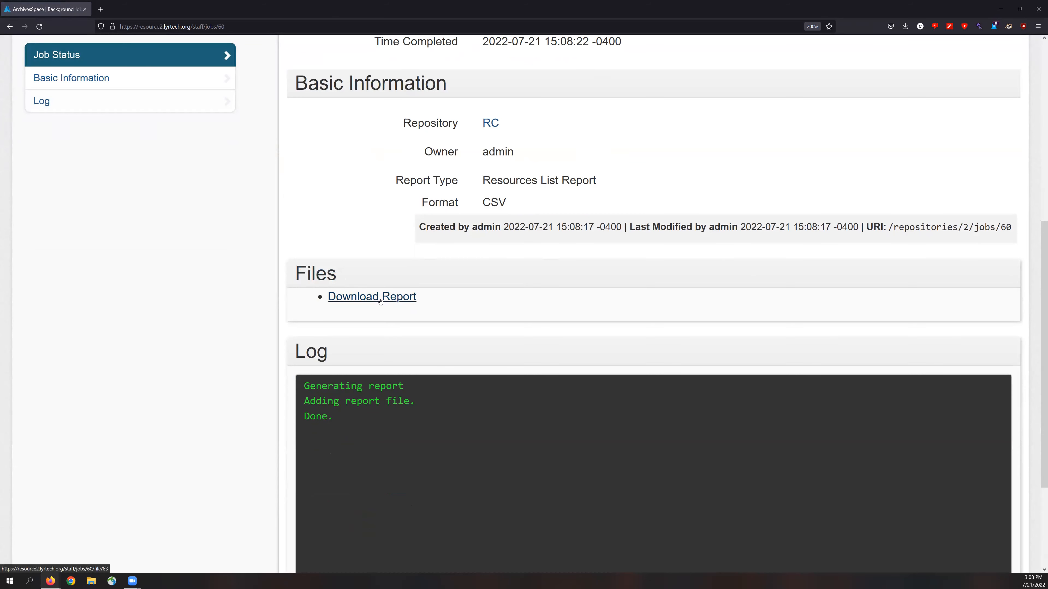
{"action": "scroll", "coordinate": [288, 341], "scroll_direction": "up", "scroll_amount": 9}
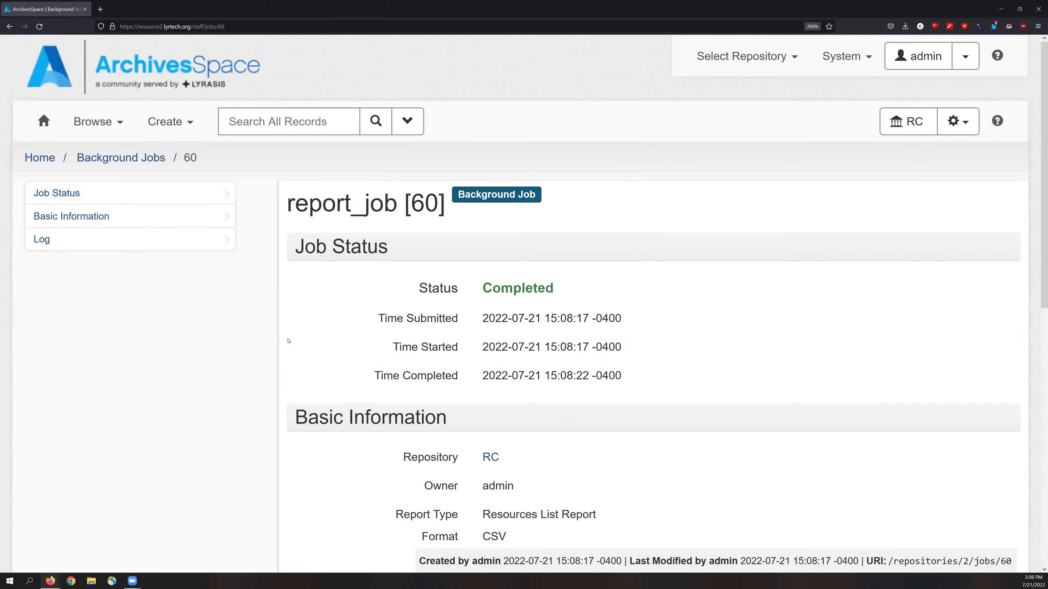
{"action": "left_click", "coordinate": [188, 132]}
{"action": "mouse_move", "coordinate": [254, 414]}
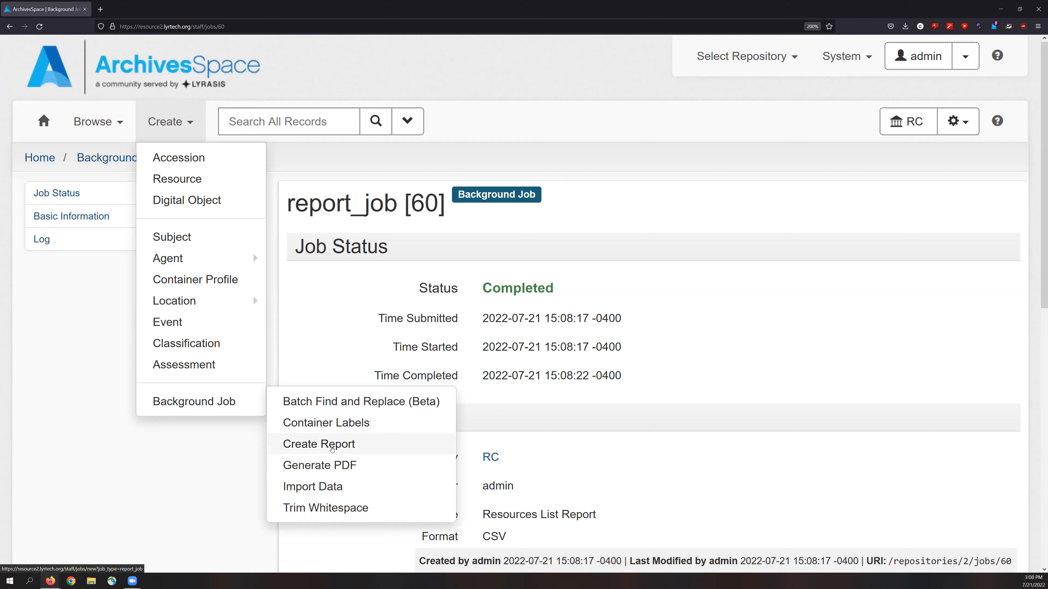
Start a Create Report job, select Custom Report, and view its Template choices
{"action": "left_click", "coordinate": [332, 445]}
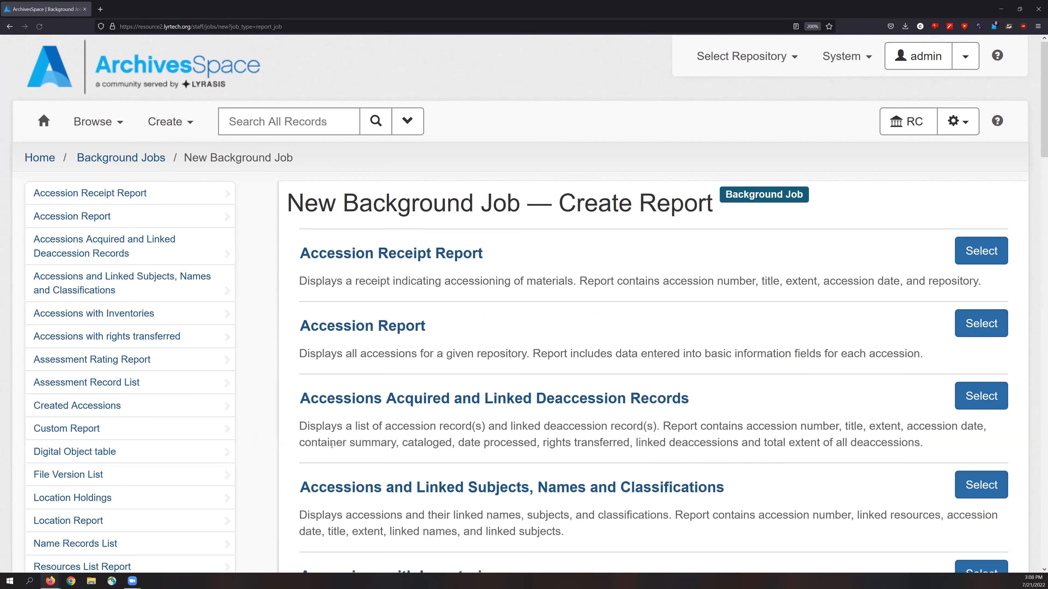
{"action": "scroll", "coordinate": [416, 447], "scroll_direction": "down", "scroll_amount": 10}
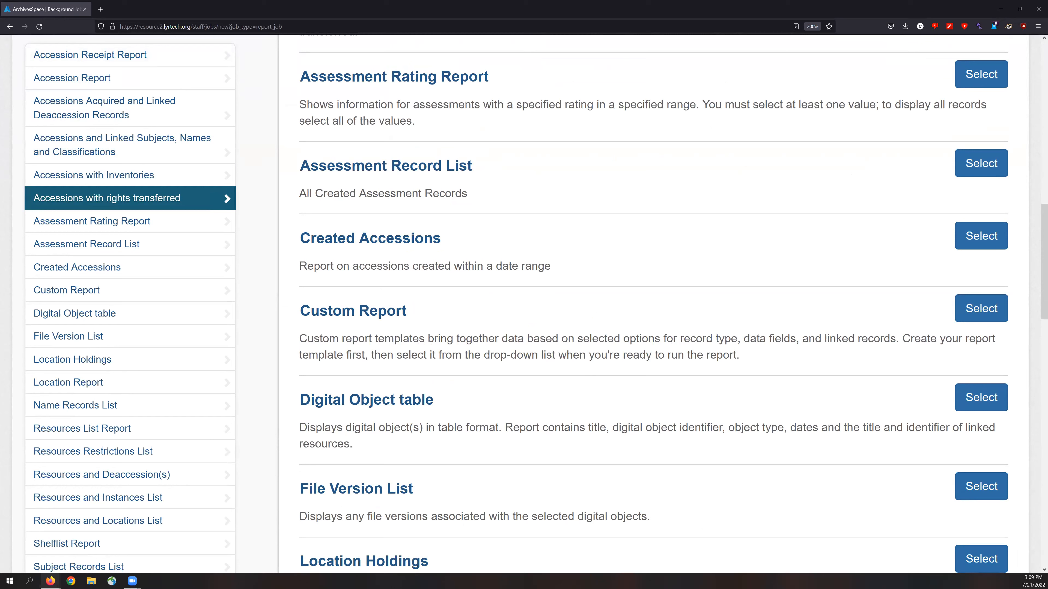
{"action": "left_click", "coordinate": [971, 317]}
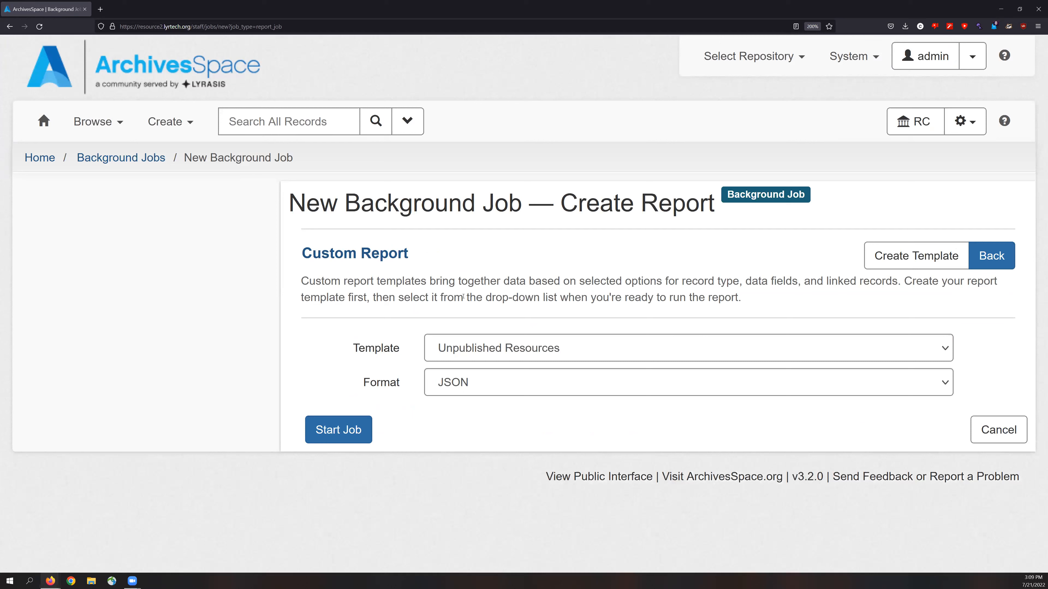
{"action": "left_click", "coordinate": [511, 345]}
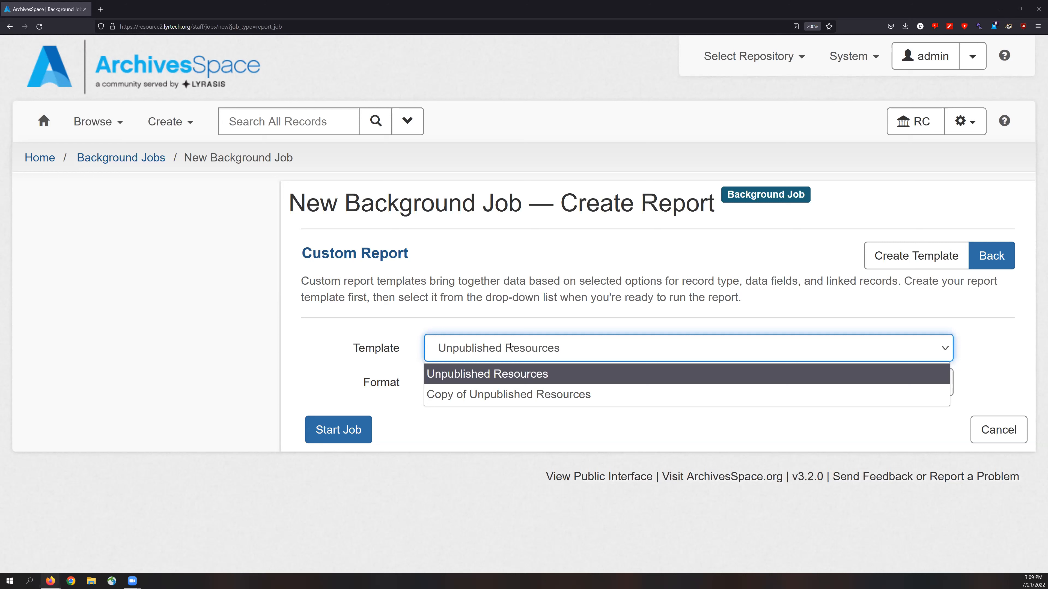
Keep the Unpublished Resources template, set Format to CSV, then leave to create a template
{"action": "left_click", "coordinate": [711, 267]}
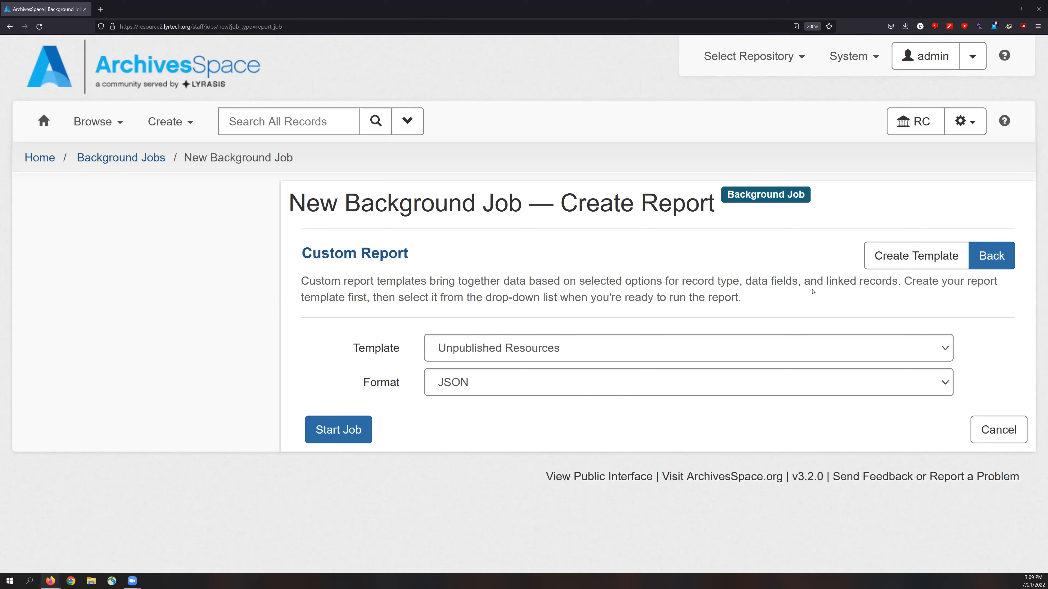
{"action": "left_click", "coordinate": [522, 350]}
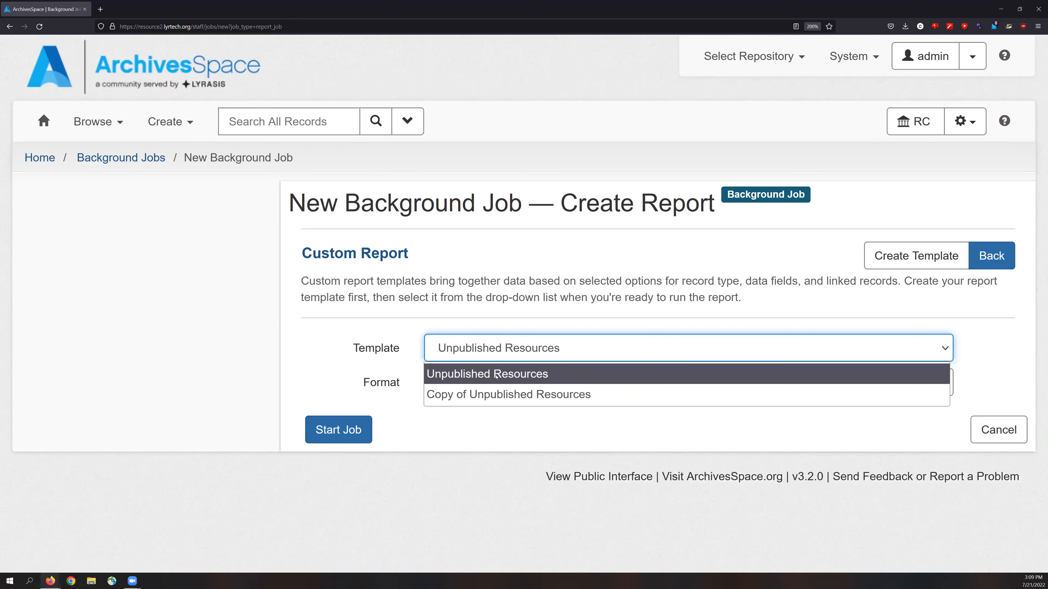
{"action": "left_click", "coordinate": [531, 368]}
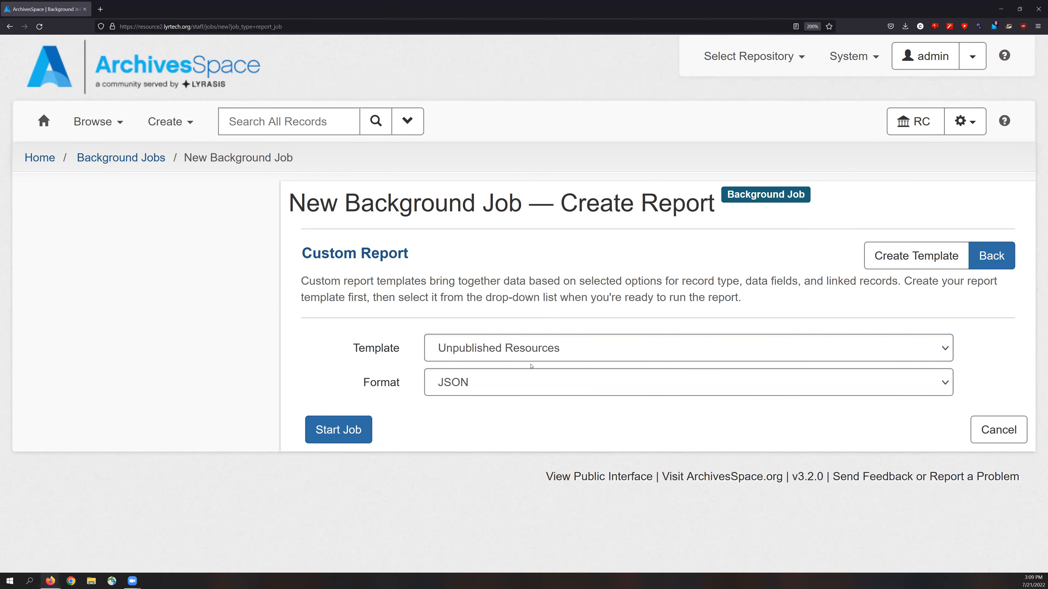
{"action": "left_click", "coordinate": [486, 390]}
{"action": "left_click", "coordinate": [487, 423]}
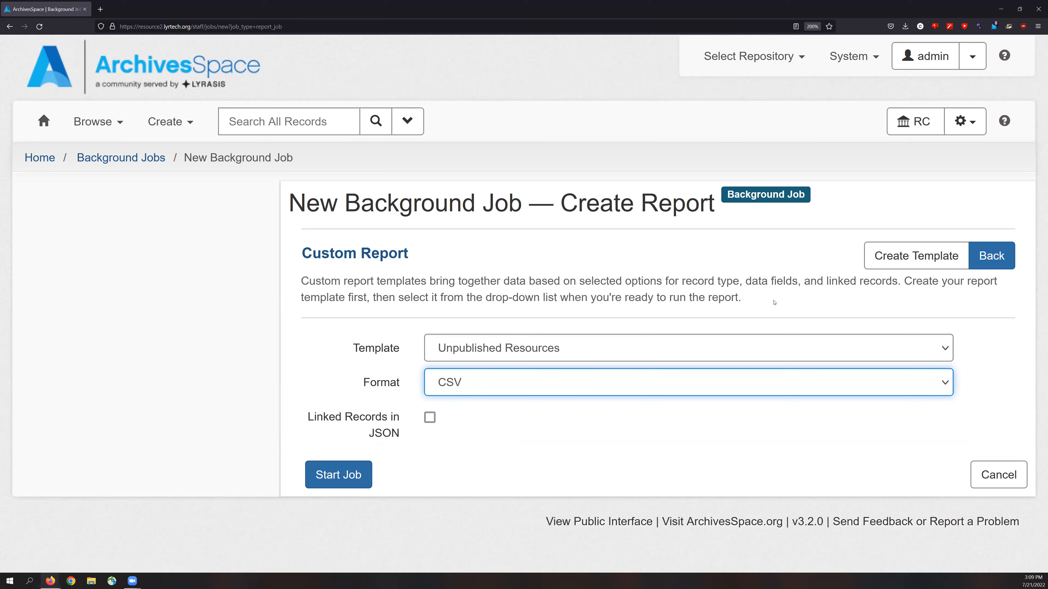
{"action": "left_click", "coordinate": [903, 263]}
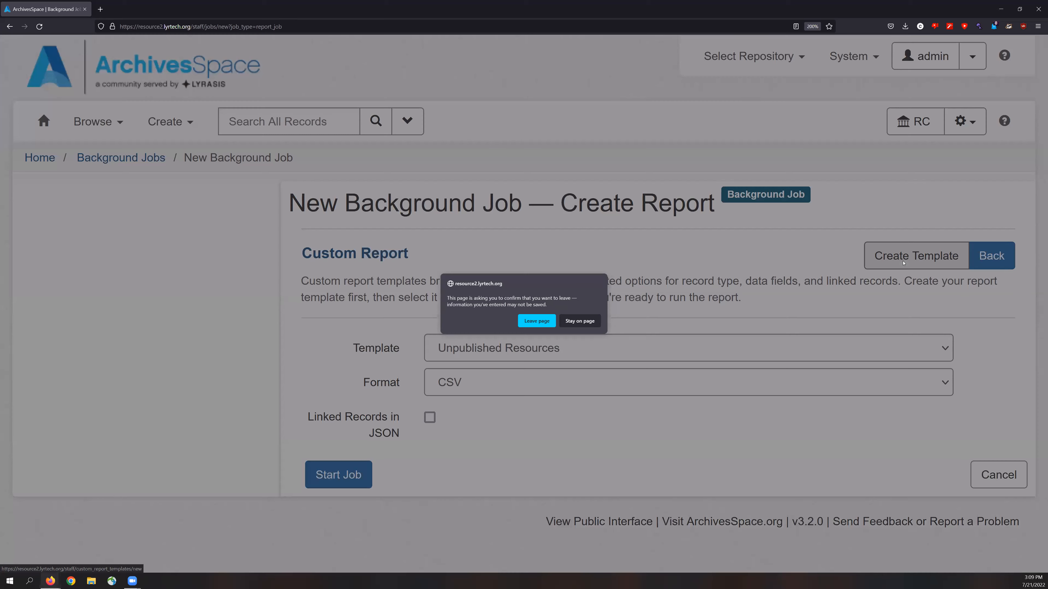
{"action": "left_click", "coordinate": [548, 324]}
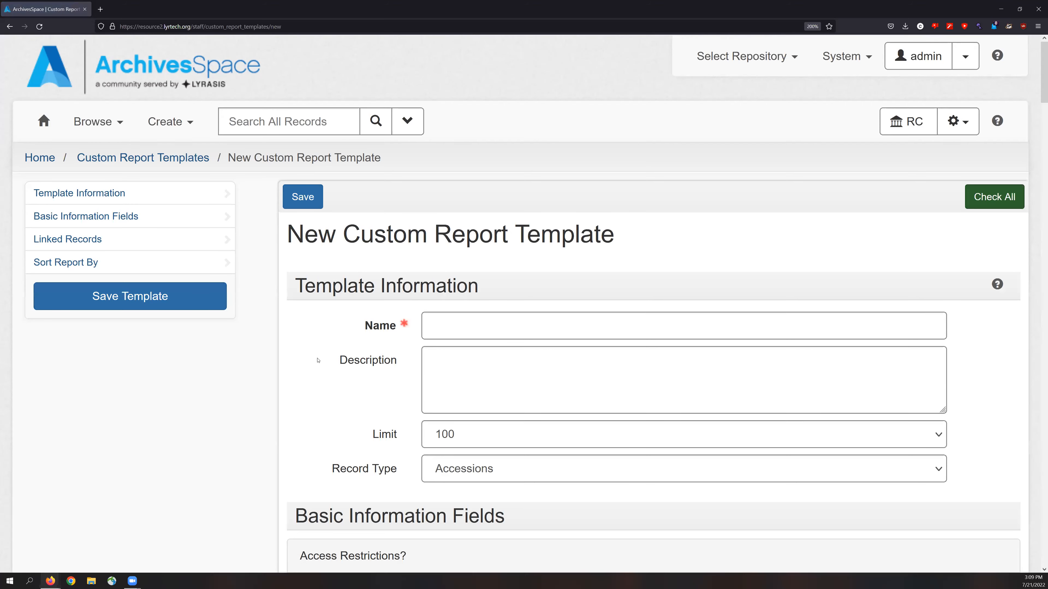
Keep the new custom report template's record Limit at 100
{"action": "scroll", "coordinate": [306, 364], "scroll_direction": "down", "scroll_amount": 2}
{"action": "scroll", "coordinate": [307, 364], "scroll_direction": "down", "scroll_amount": 1}
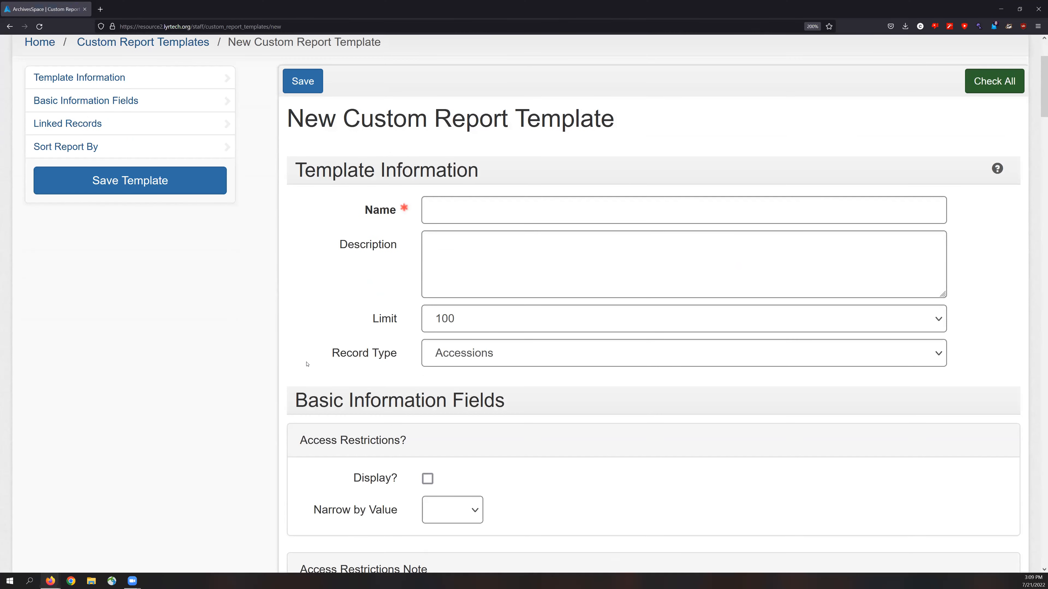
{"action": "left_click_drag", "start_coordinate": [373, 317], "coordinate": [400, 319]}
{"action": "left_click", "coordinate": [447, 321]}
{"action": "left_click", "coordinate": [449, 323]}
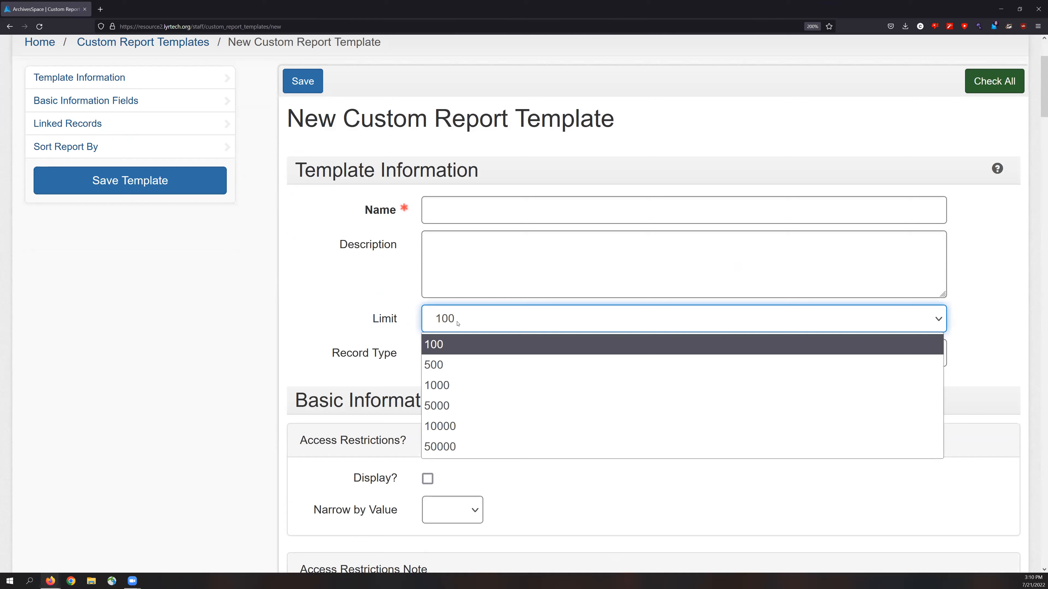
{"action": "left_click", "coordinate": [285, 325]}
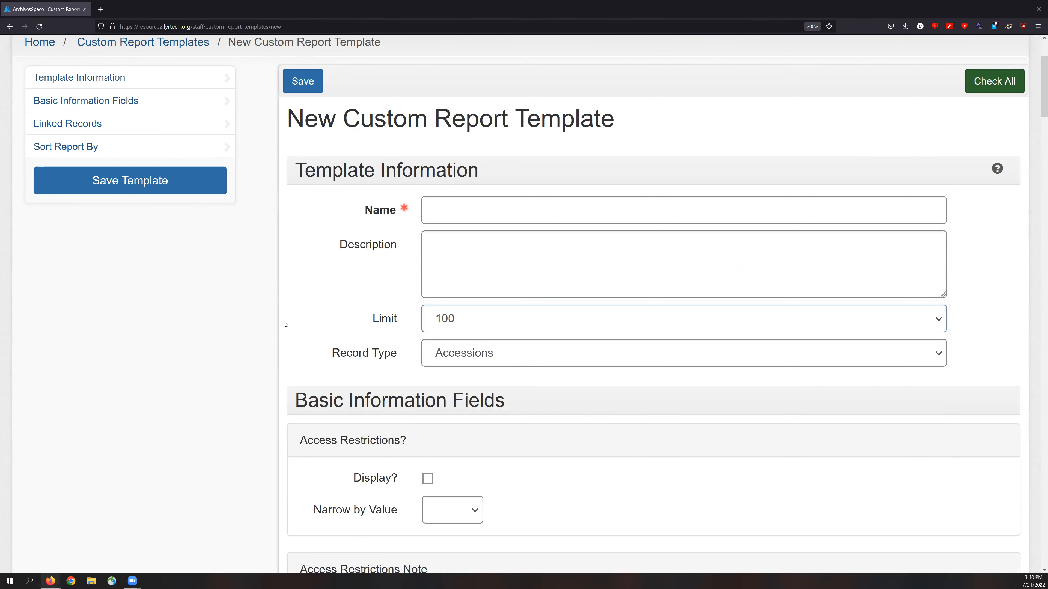
Scroll through the New Custom Report Template form to review its field sections
{"action": "scroll", "coordinate": [305, 331], "scroll_direction": "down", "scroll_amount": 10}
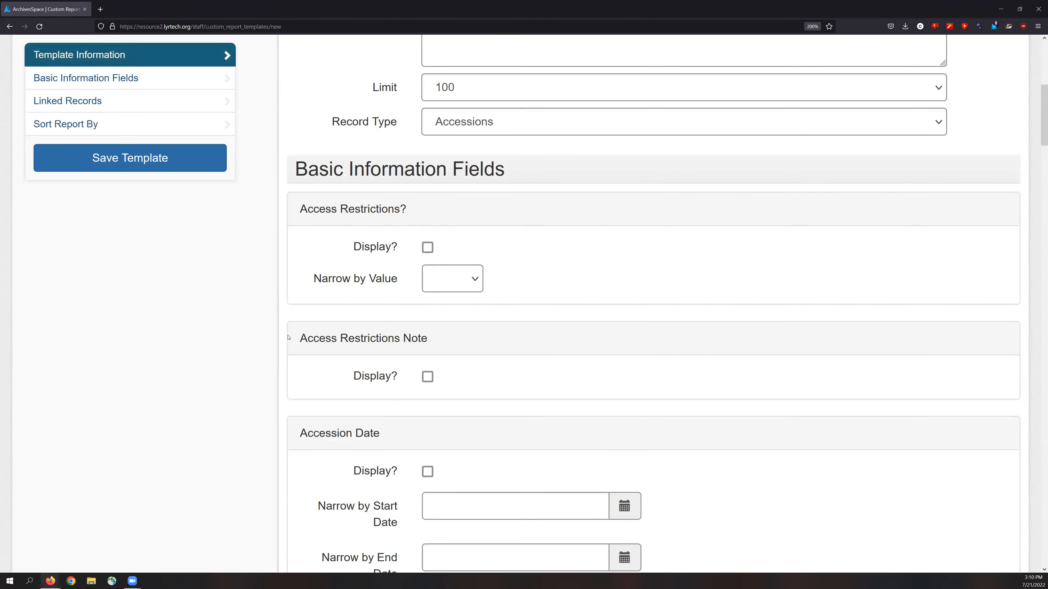
{"action": "scroll", "coordinate": [288, 342], "scroll_direction": "down", "scroll_amount": 15}
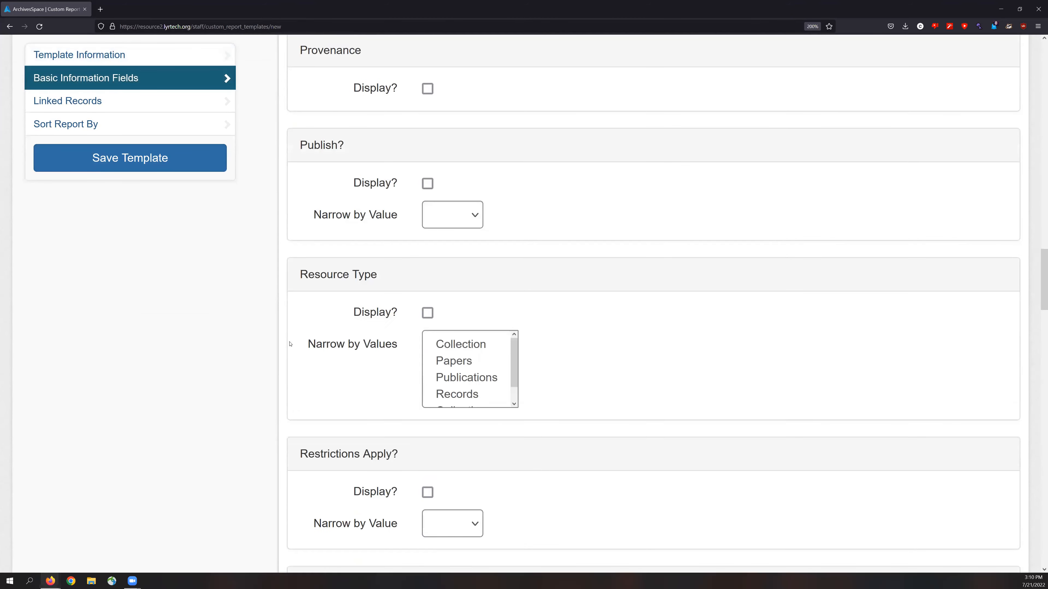
{"action": "scroll", "coordinate": [290, 345], "scroll_direction": "down", "scroll_amount": 15}
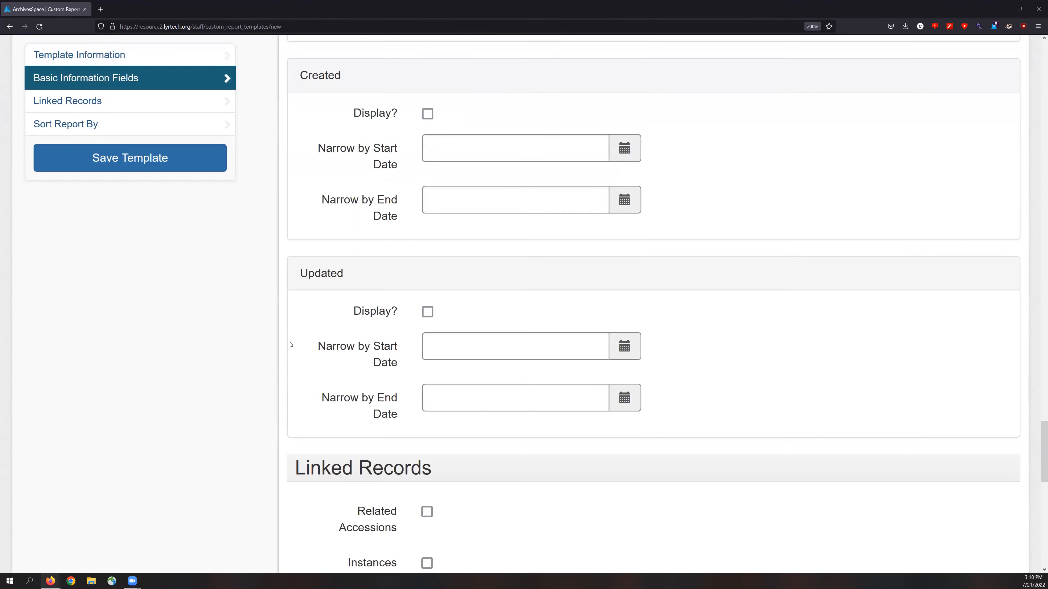
{"action": "scroll", "coordinate": [290, 344], "scroll_direction": "up", "scroll_amount": 1}
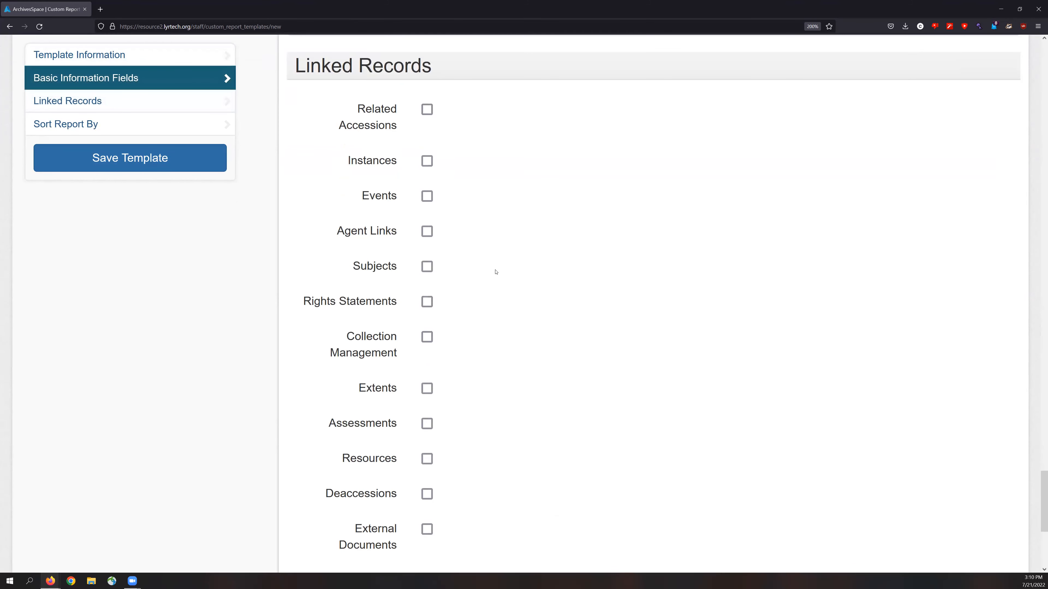
{"action": "scroll", "coordinate": [471, 289], "scroll_direction": "down", "scroll_amount": 4}
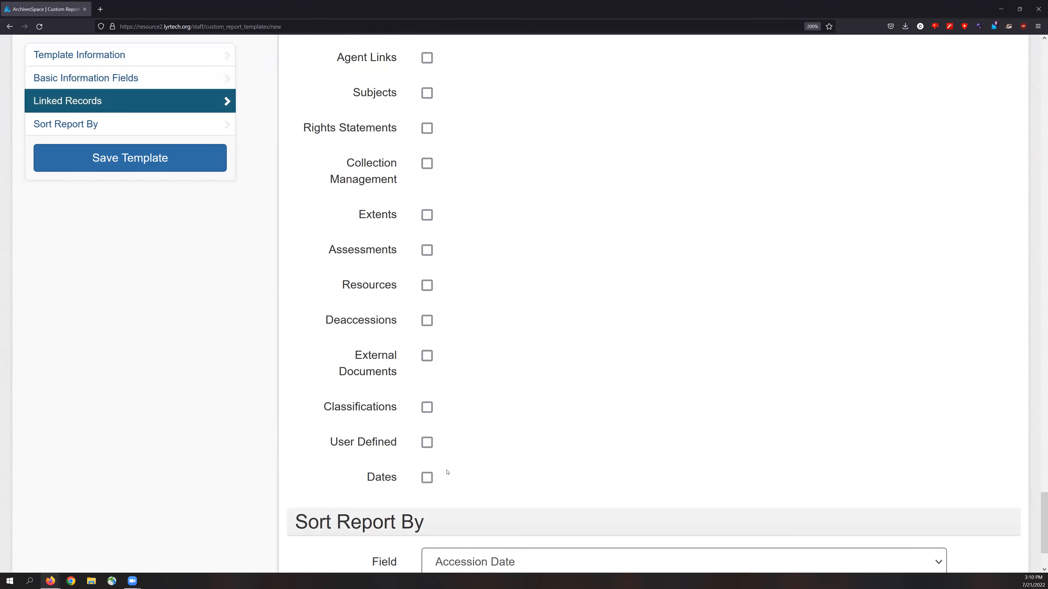
{"action": "scroll", "coordinate": [460, 460], "scroll_direction": "up", "scroll_amount": 4}
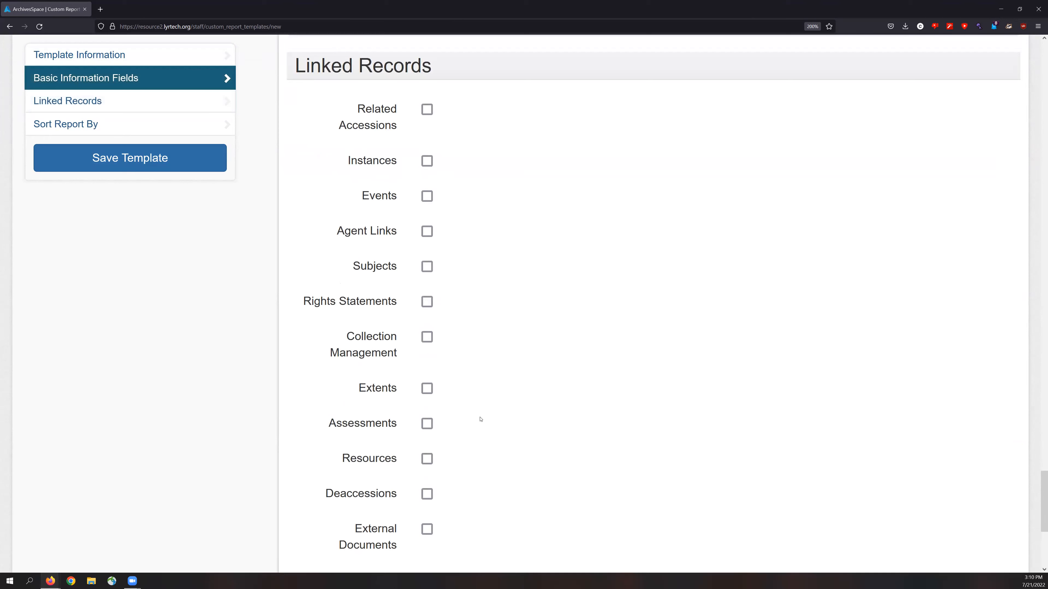
{"action": "scroll", "coordinate": [480, 419], "scroll_direction": "down", "scroll_amount": 1}
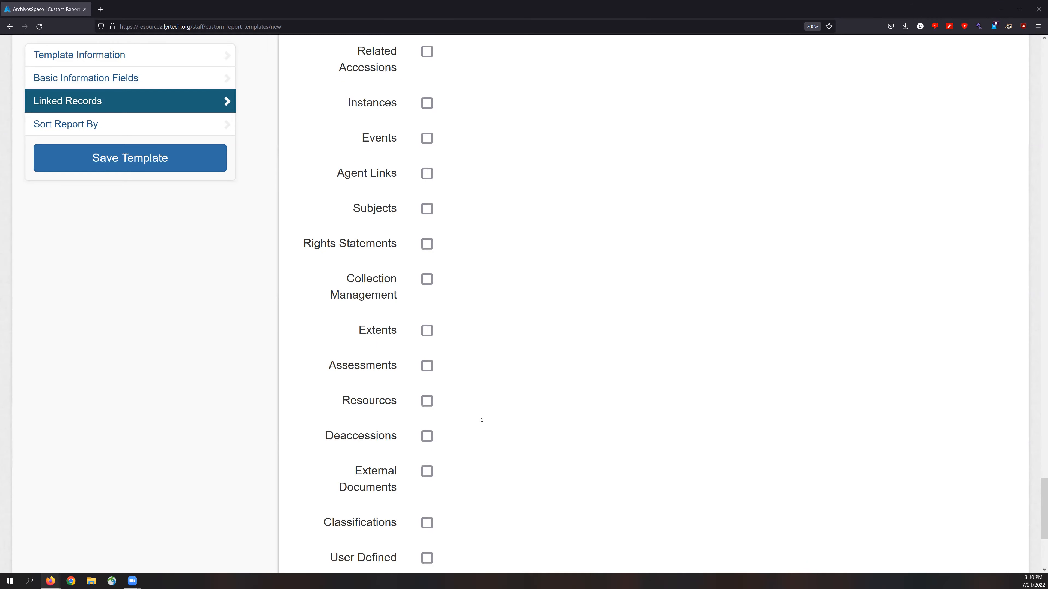
{"action": "left_click_drag", "start_coordinate": [1042, 495], "coordinate": [1041, 67]}
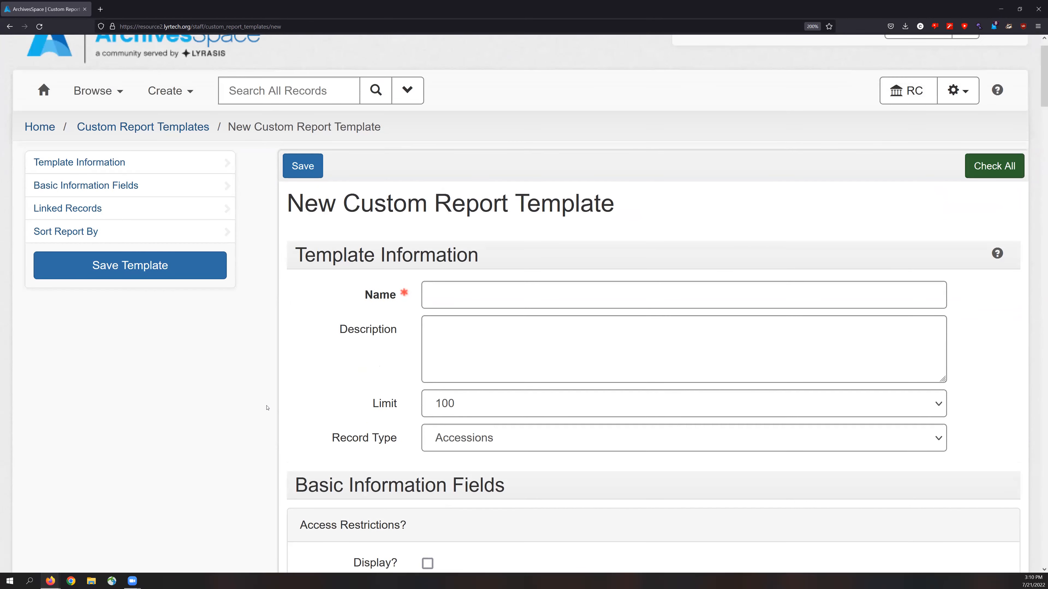
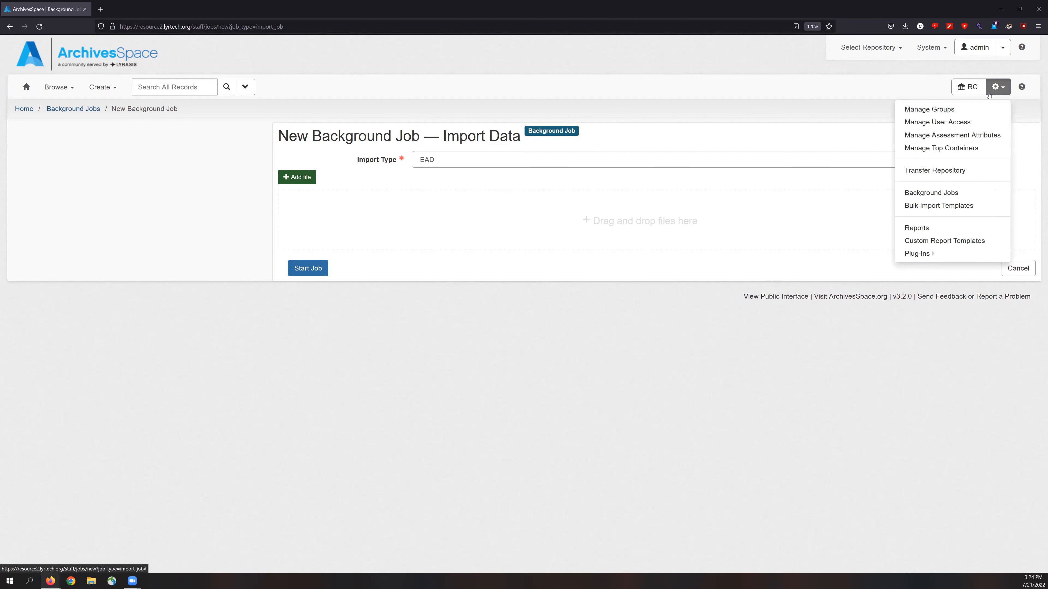
Choose Manage Groups from the gear menu, abandoning the unsaved EAD import job form
{"action": "left_click", "coordinate": [954, 111]}
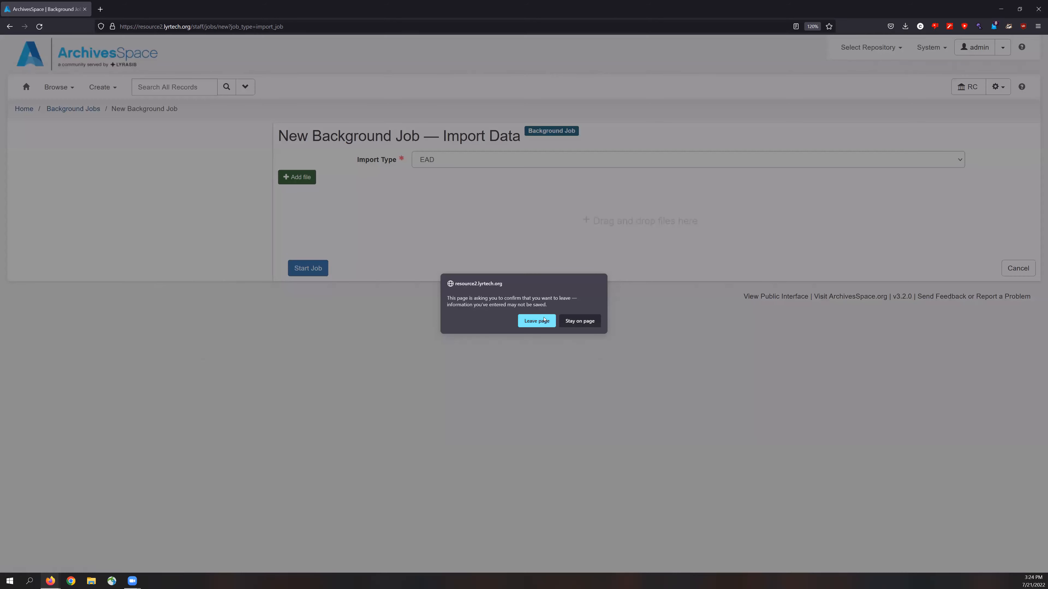
Confirm leaving the page and edit the Manuscripts repository's Advanced Data Entry users group
{"action": "left_click", "coordinate": [544, 321]}
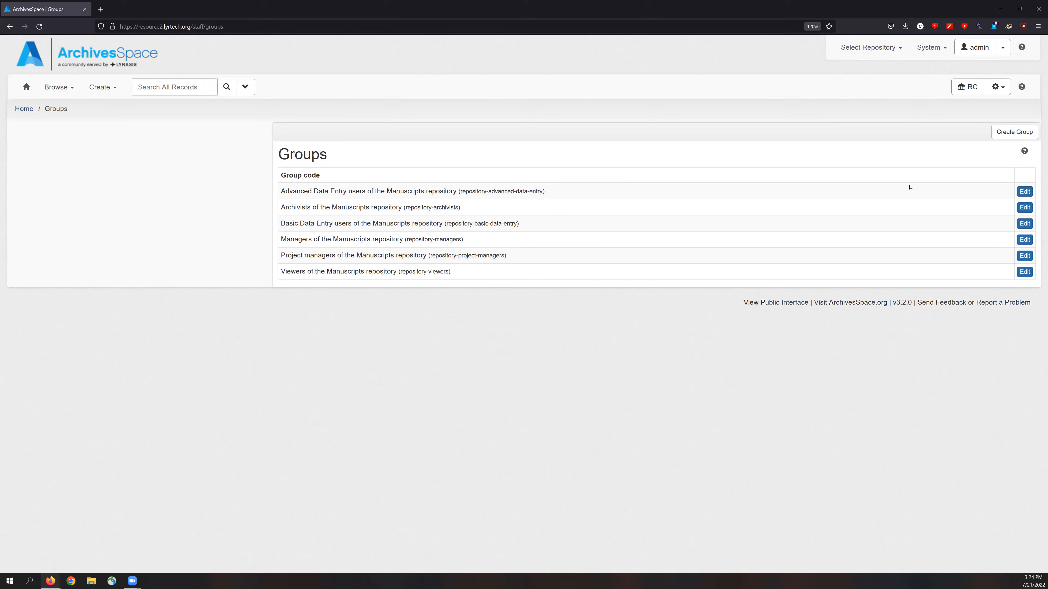
{"action": "left_click", "coordinate": [1024, 191]}
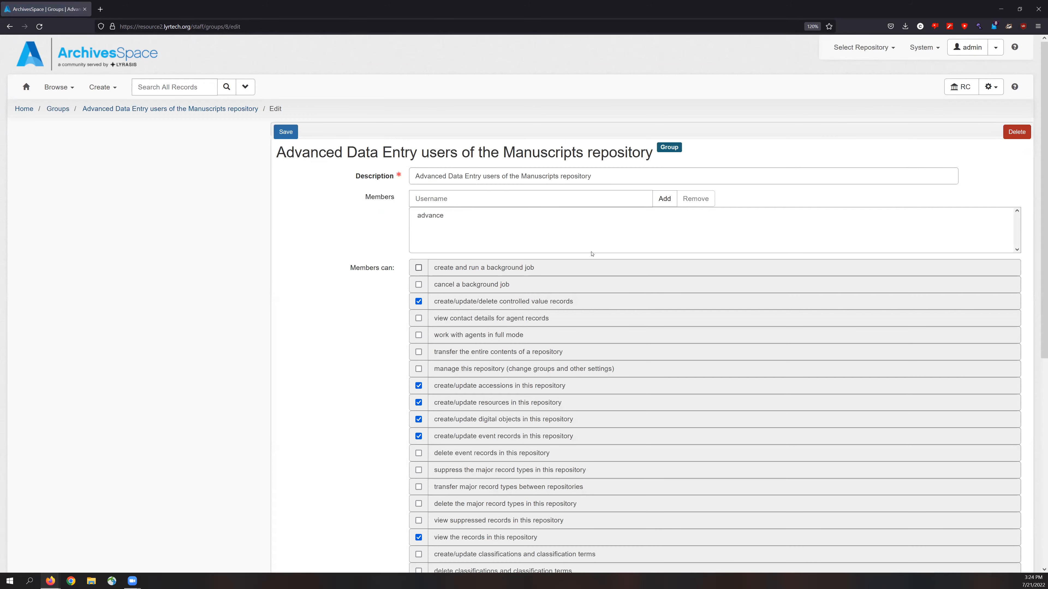
{"action": "scroll", "coordinate": [334, 311], "scroll_direction": "down", "scroll_amount": 3}
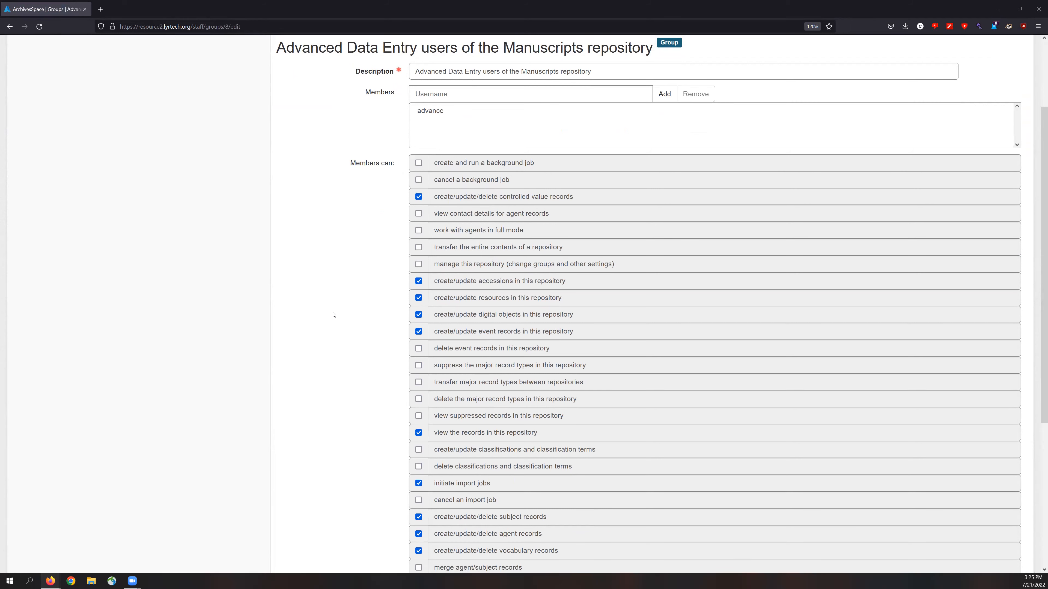
{"action": "scroll", "coordinate": [334, 315], "scroll_direction": "up", "scroll_amount": 1}
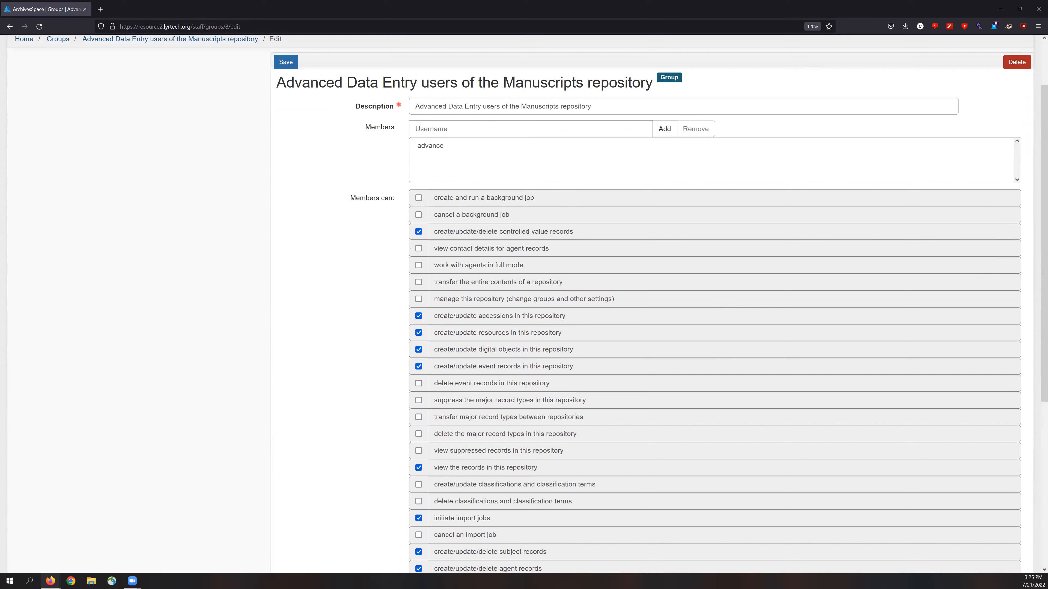
{"action": "left_click", "coordinate": [441, 128]}
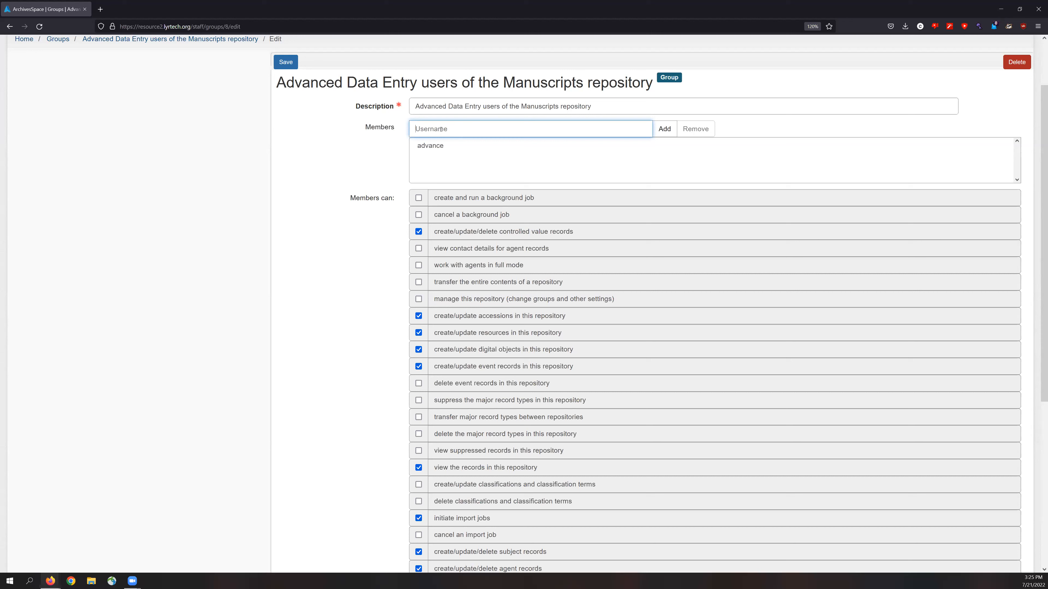
{"action": "type", "text": "basic"}
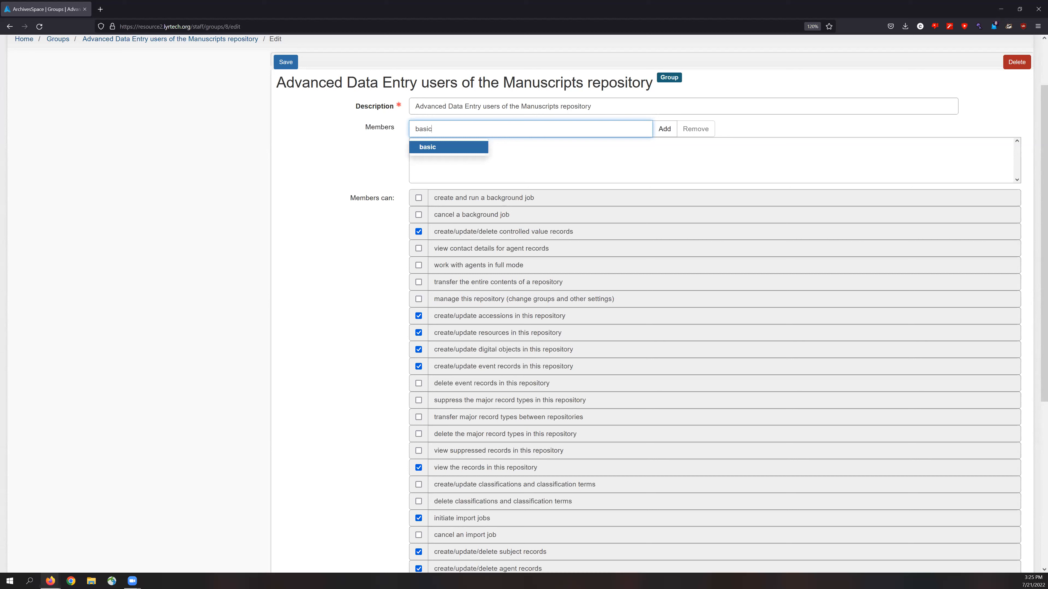
{"action": "key", "text": "BackSpace"}
{"action": "key", "text": "BackSpace"}
{"action": "key", "text": "BackSpace"}
{"action": "key", "text": "BackSpace"}
{"action": "left_click", "coordinate": [310, 327]}
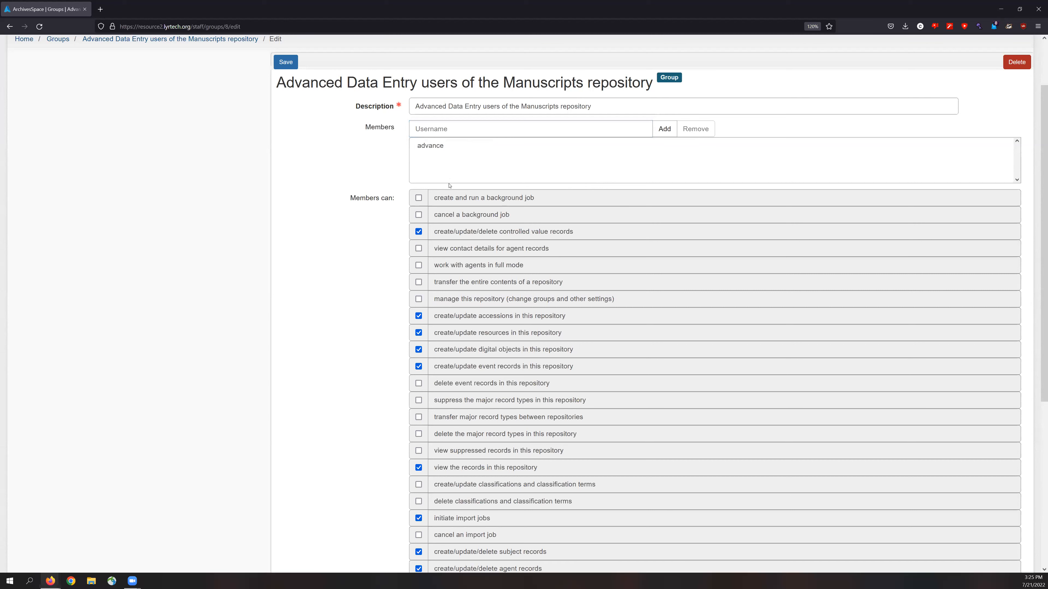
Scroll through all Advanced Data Entry permissions, then go back to the Groups list
{"action": "scroll", "coordinate": [479, 199], "scroll_direction": "up", "scroll_amount": 2}
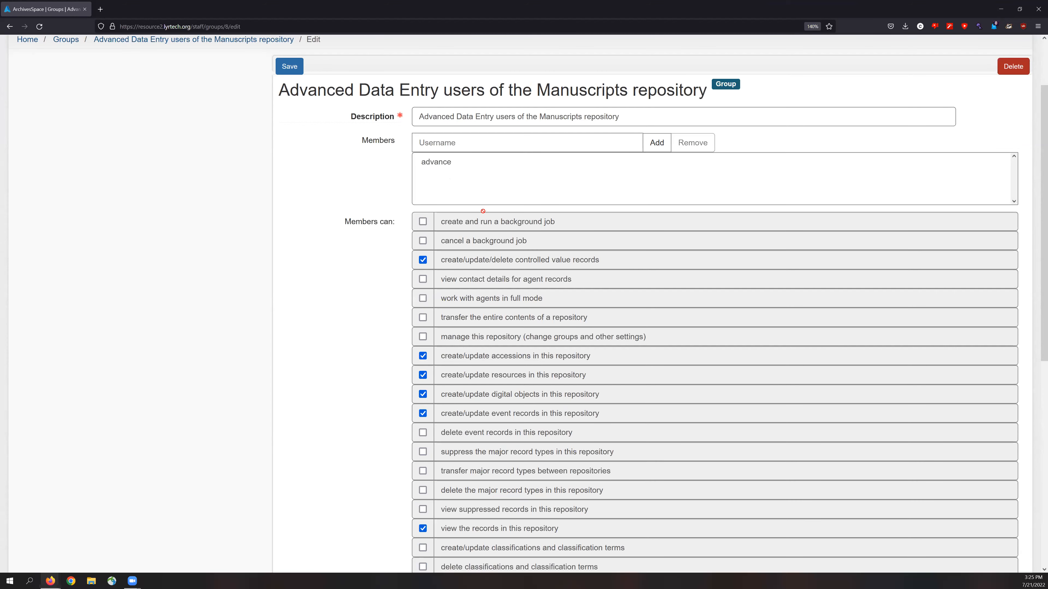
{"action": "scroll", "coordinate": [405, 281], "scroll_direction": "down", "scroll_amount": 2}
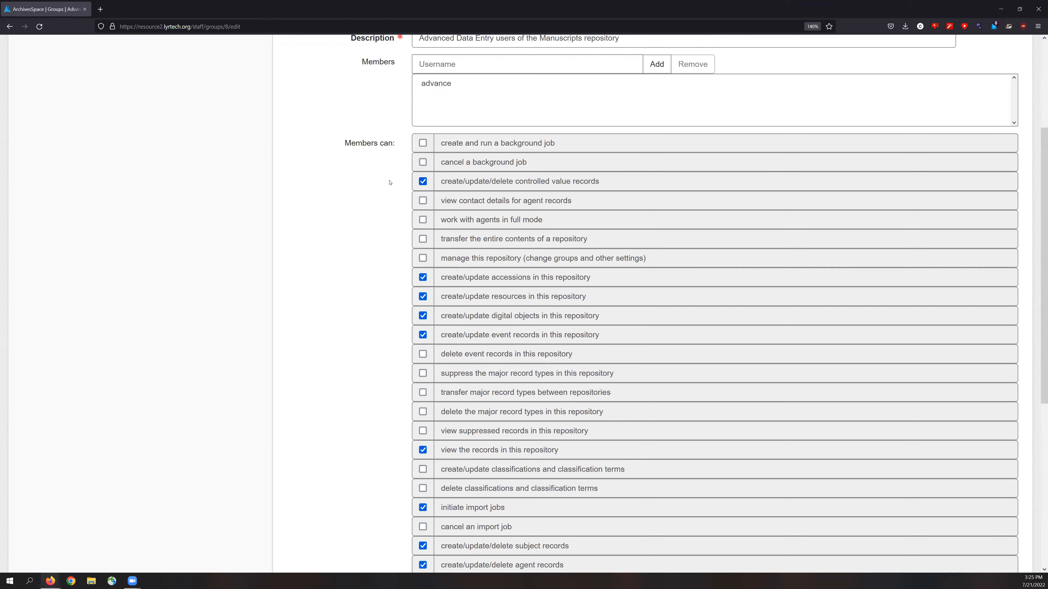
{"action": "left_click_drag", "start_coordinate": [346, 142], "coordinate": [393, 143]}
{"action": "left_click", "coordinate": [393, 143]}
{"action": "scroll", "coordinate": [450, 166], "scroll_direction": "down", "scroll_amount": 2}
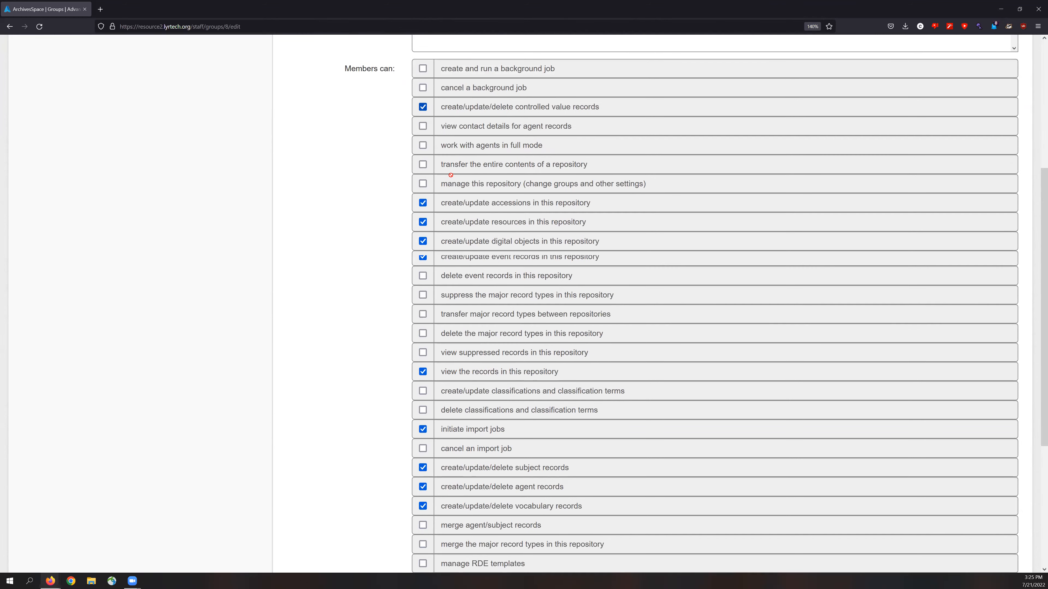
{"action": "scroll", "coordinate": [452, 175], "scroll_direction": "down", "scroll_amount": 2}
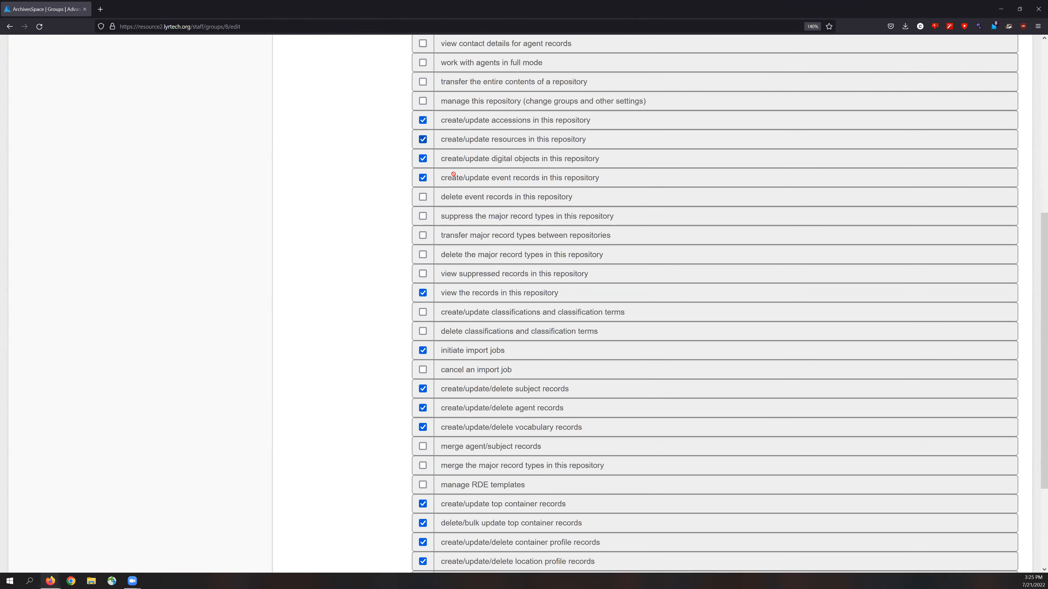
{"action": "scroll", "coordinate": [453, 175], "scroll_direction": "down", "scroll_amount": 2}
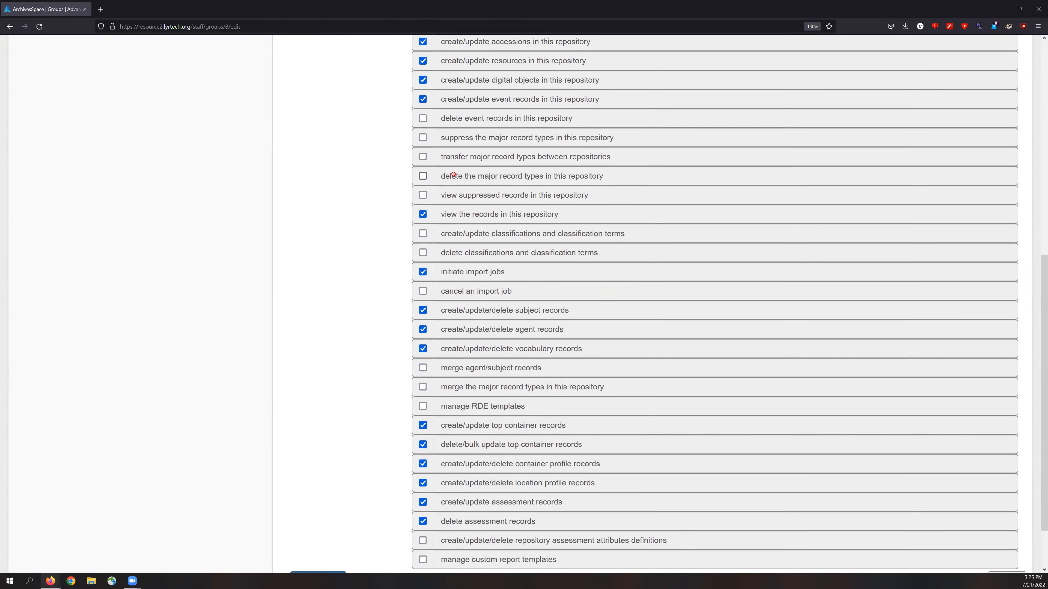
{"action": "scroll", "coordinate": [453, 175], "scroll_direction": "down", "scroll_amount": 2}
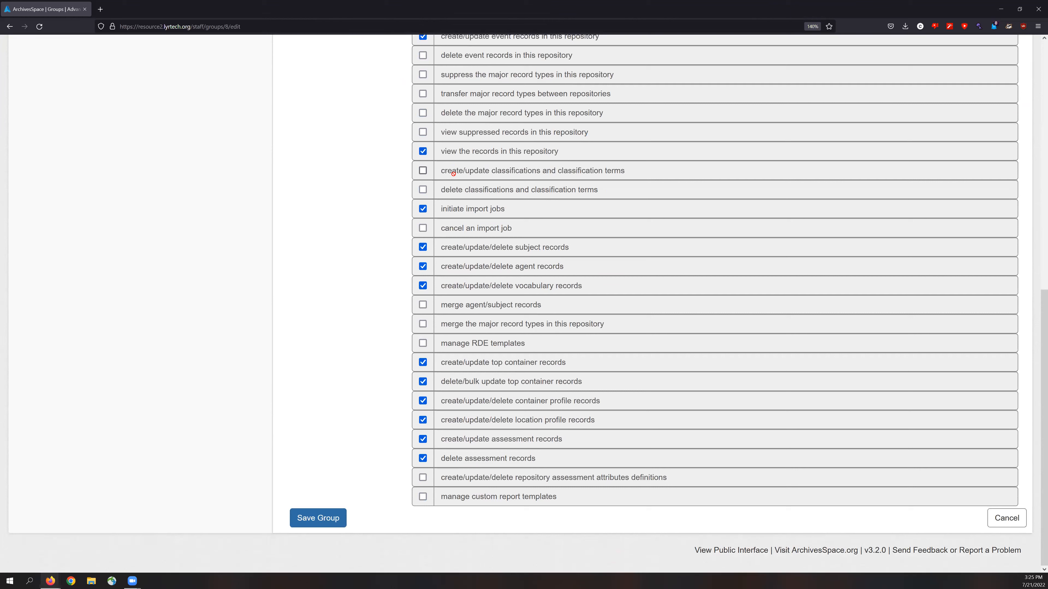
{"action": "scroll", "coordinate": [453, 174], "scroll_direction": "up", "scroll_amount": 2}
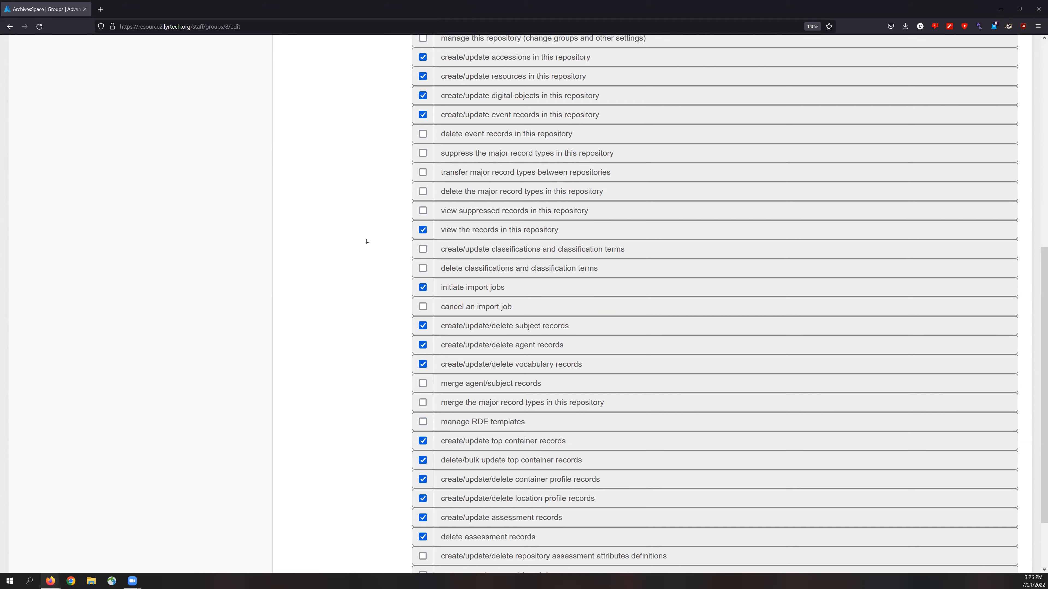
{"action": "scroll", "coordinate": [371, 242], "scroll_direction": "up", "scroll_amount": 3}
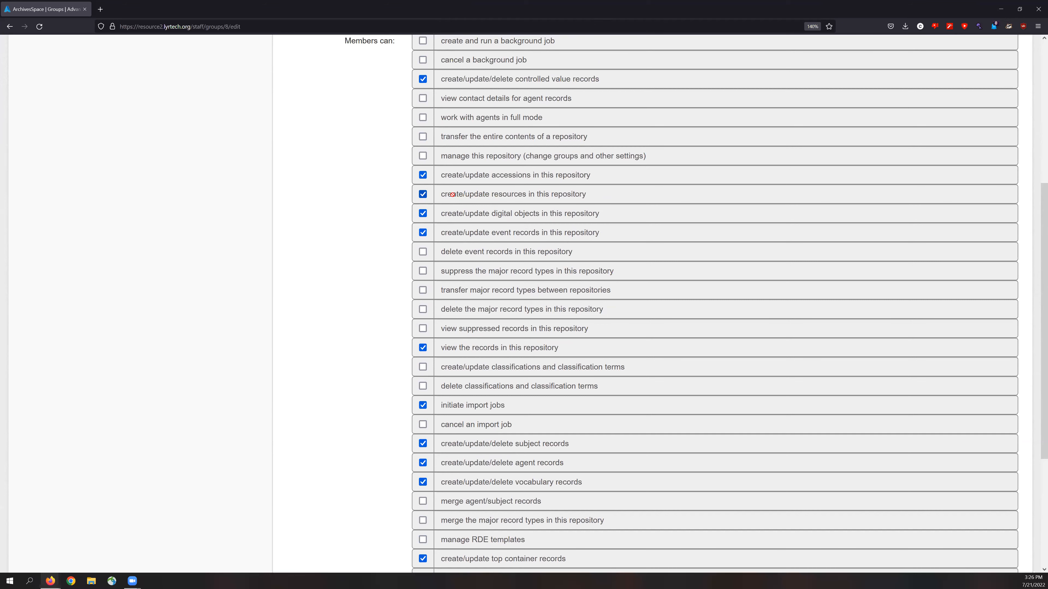
{"action": "scroll", "coordinate": [332, 260], "scroll_direction": "up", "scroll_amount": 6}
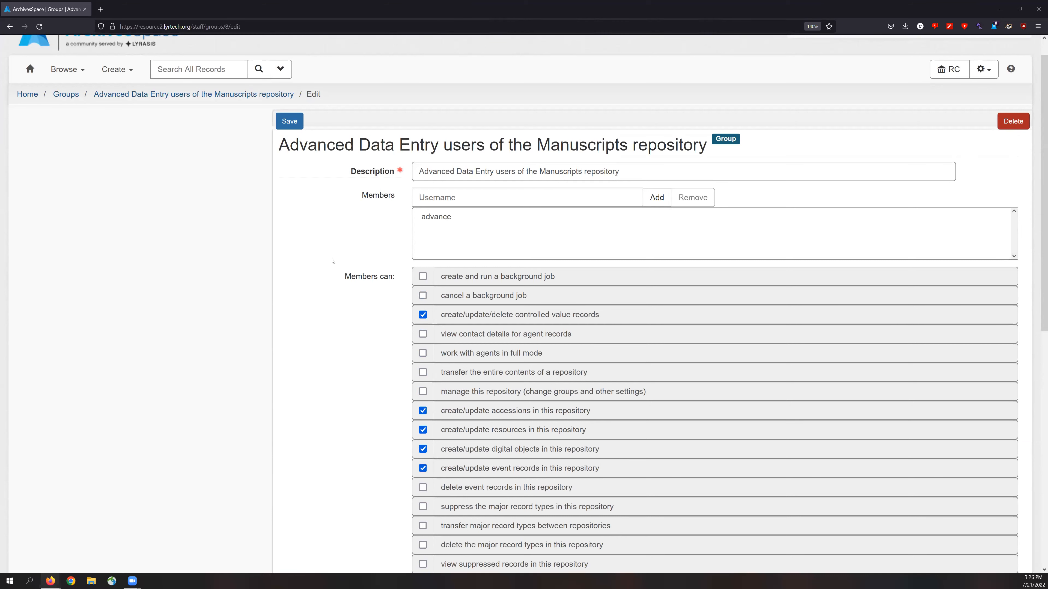
{"action": "key", "text": "alt+Left"}
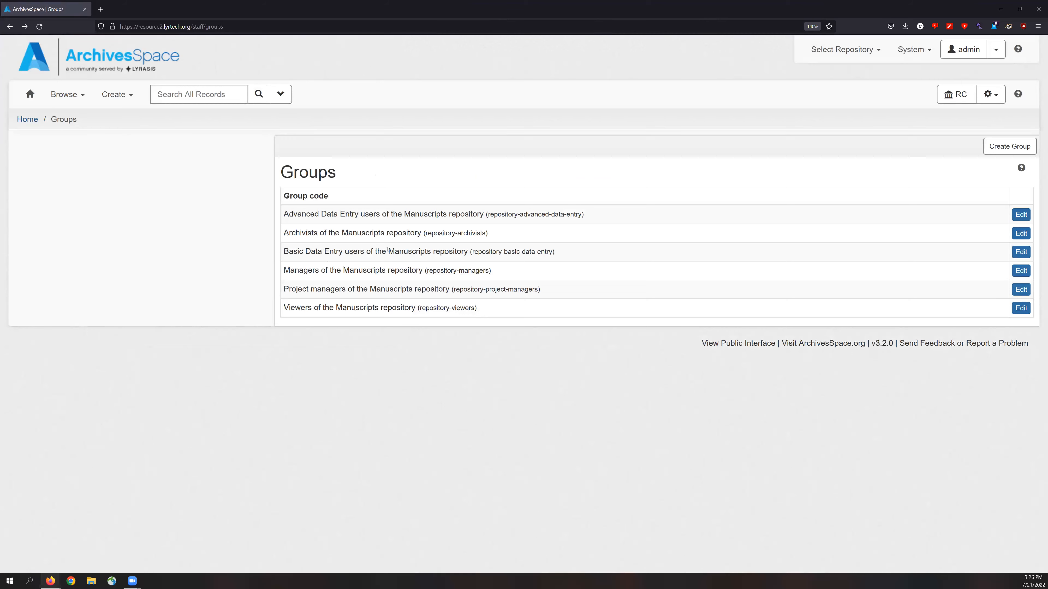
Edit the Basic Data Entry users group and review its member and permissions
{"action": "left_click", "coordinate": [1020, 252]}
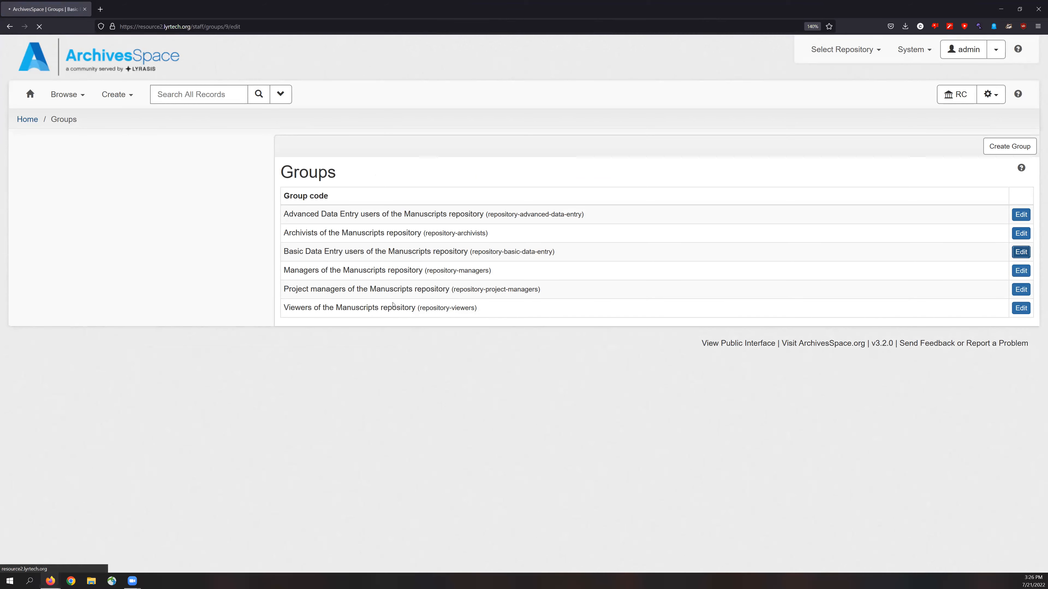
{"action": "scroll", "coordinate": [353, 326], "scroll_direction": "down", "scroll_amount": 4}
{"action": "scroll", "coordinate": [353, 325], "scroll_direction": "down", "scroll_amount": 2}
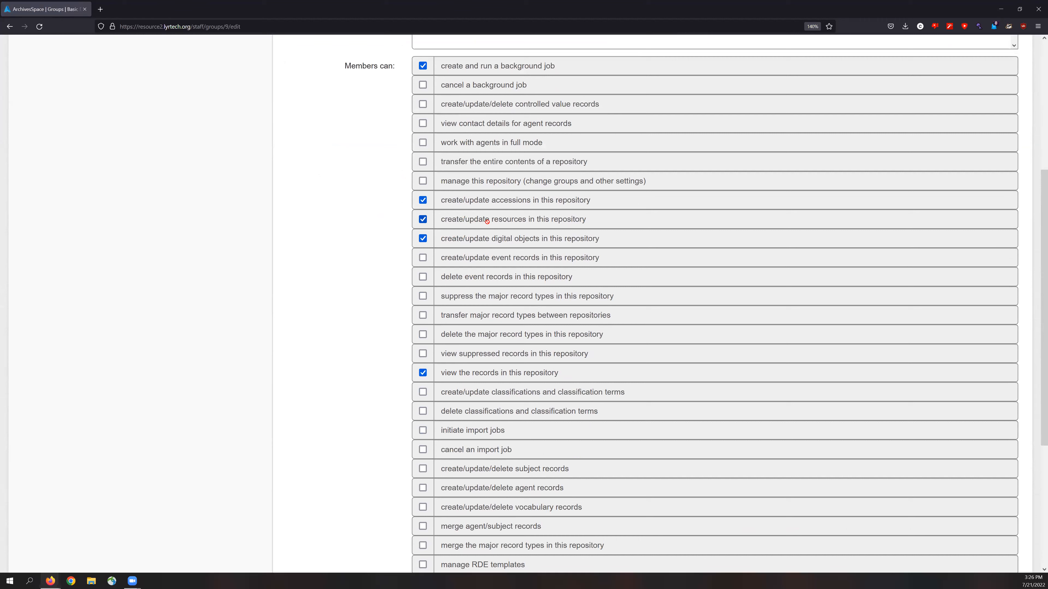
{"action": "scroll", "coordinate": [330, 271], "scroll_direction": "up", "scroll_amount": 5}
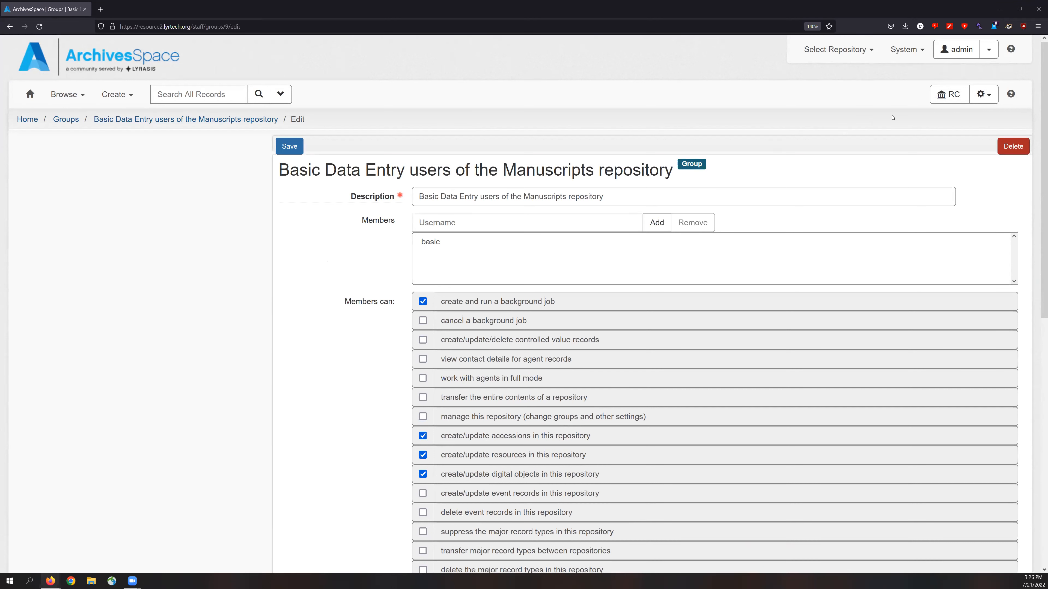
{"action": "left_click", "coordinate": [986, 102]}
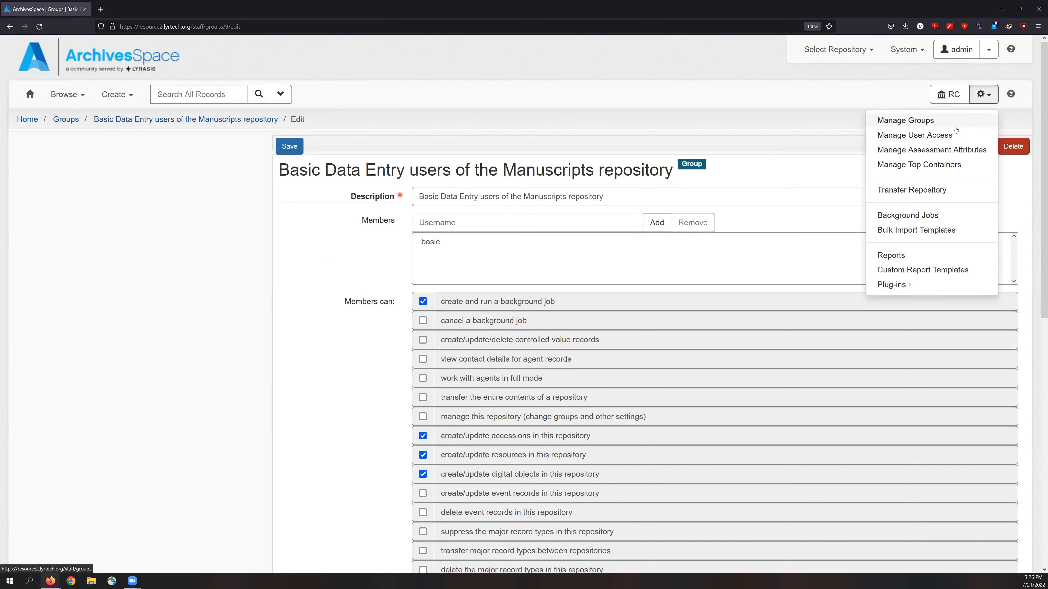
In Manage User Access, open Edit Groups for the basic data entry user
{"action": "left_click", "coordinate": [943, 136]}
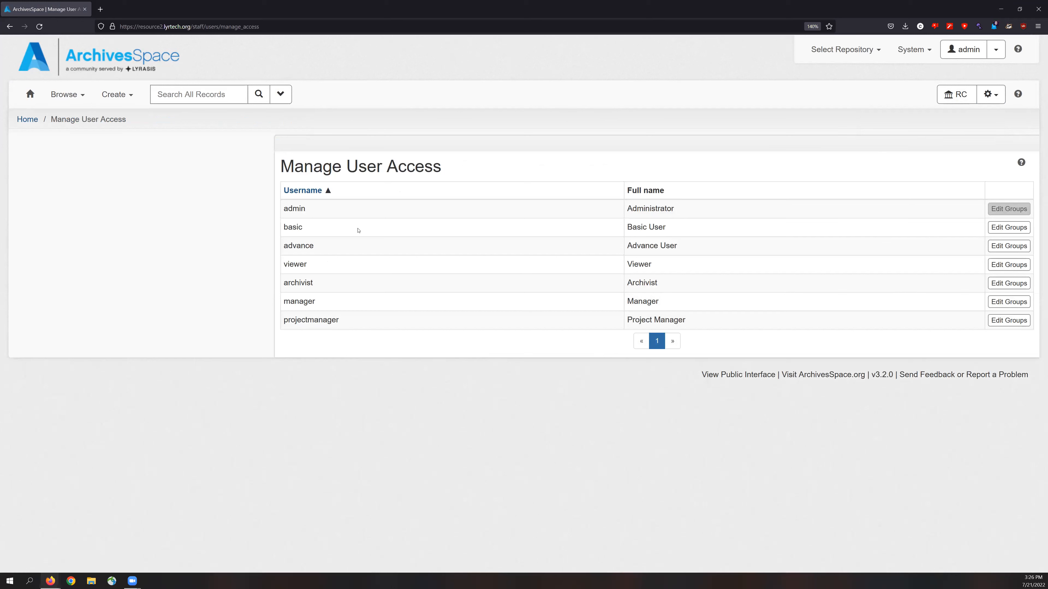
{"action": "left_click_drag", "start_coordinate": [311, 229], "coordinate": [284, 227]}
{"action": "left_click", "coordinate": [326, 229]}
{"action": "left_click", "coordinate": [989, 232]}
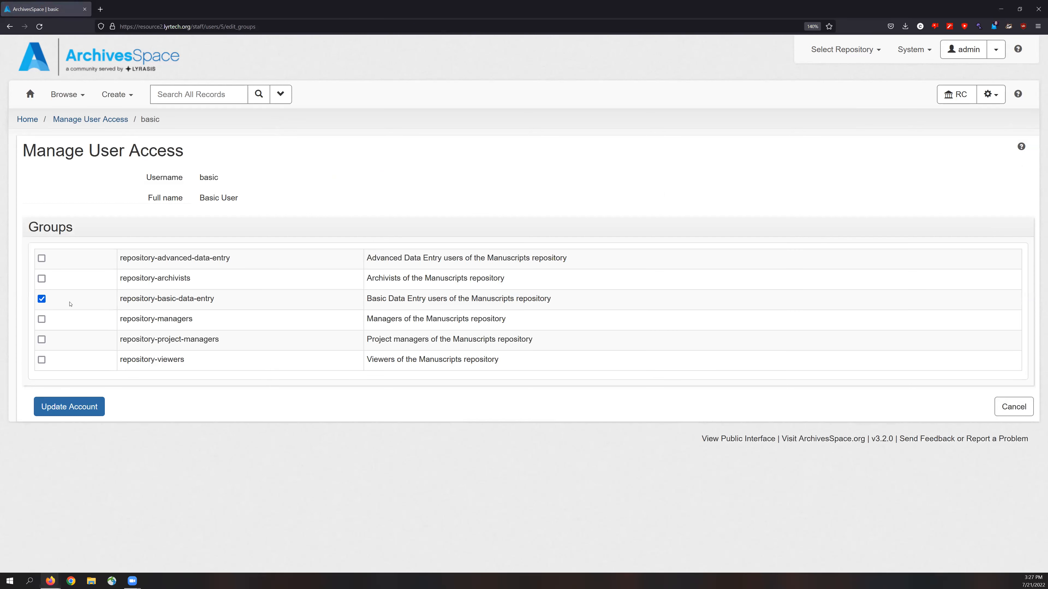
Toggle the archivists and basic data entry groups, leaving only basic data entry assigned
{"action": "left_click", "coordinate": [42, 298]}
{"action": "left_click", "coordinate": [41, 278]}
{"action": "left_click", "coordinate": [42, 299]}
{"action": "left_click", "coordinate": [41, 279]}
Through System > Manage Users, open the Edit Account form for user 'advance'
{"action": "left_click", "coordinate": [918, 56]}
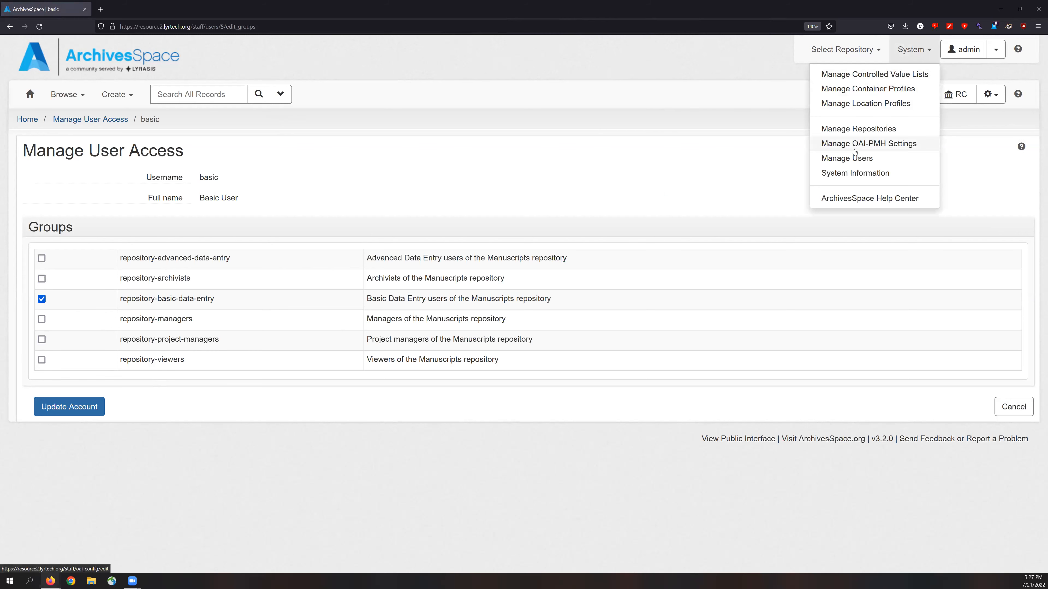
{"action": "left_click", "coordinate": [850, 158]}
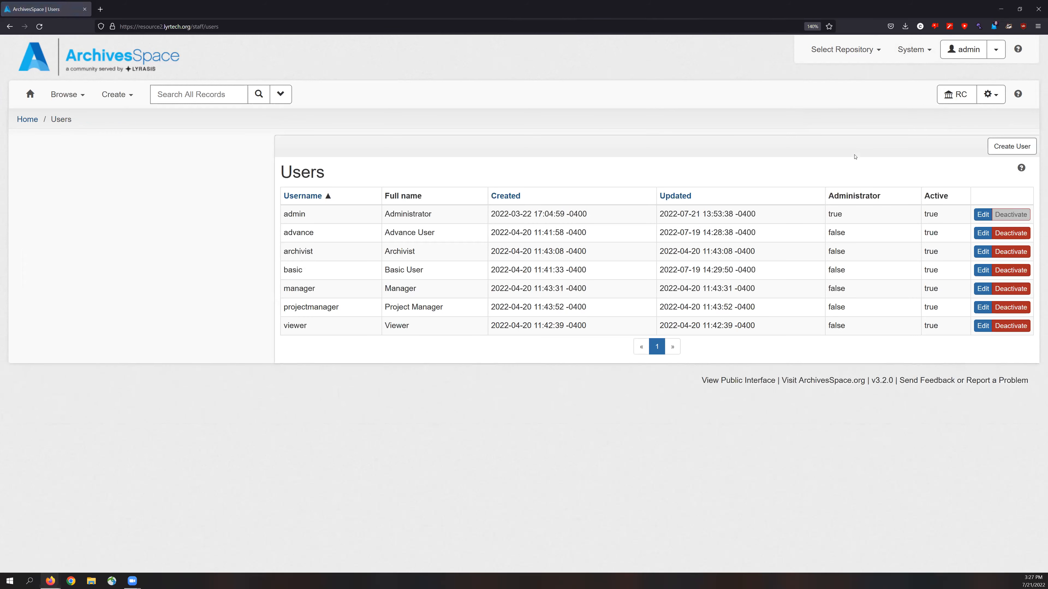
{"action": "left_click", "coordinate": [916, 50]}
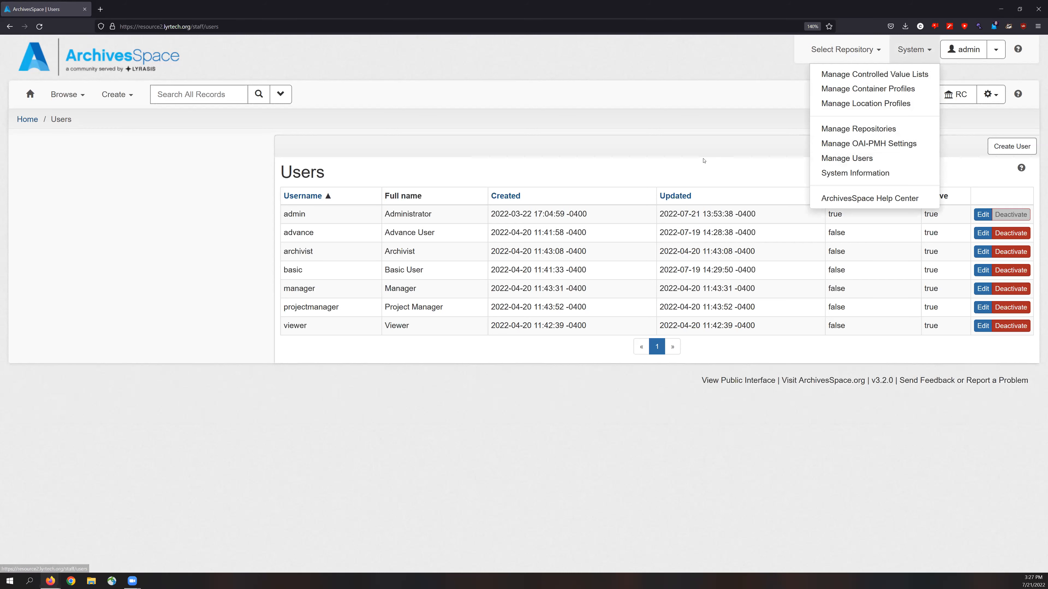
{"action": "left_click", "coordinate": [577, 170]}
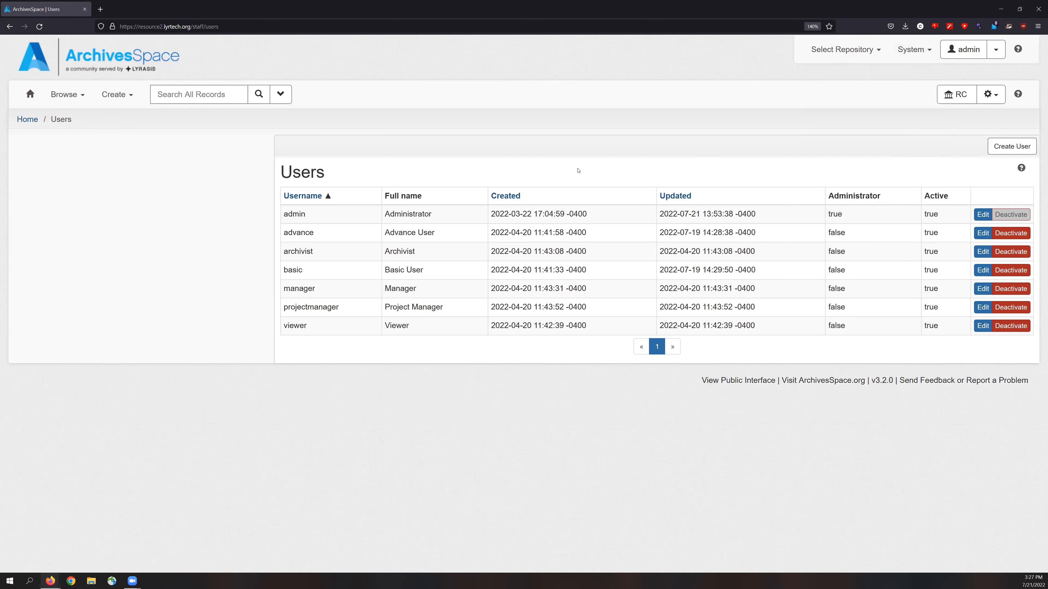
{"action": "left_click", "coordinate": [983, 233]}
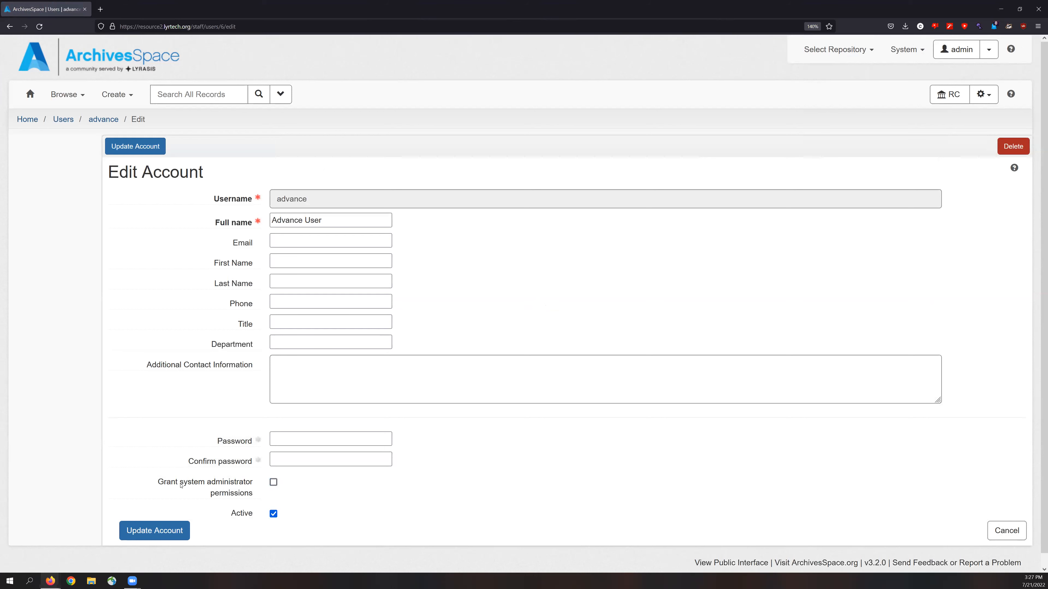
Highlight the 'Grant system administrator permissions' label on the advance account to read its help
{"action": "double_click", "coordinate": [163, 483]}
{"action": "left_click_drag", "start_coordinate": [188, 483], "coordinate": [254, 493]}
{"action": "left_click", "coordinate": [471, 496]}
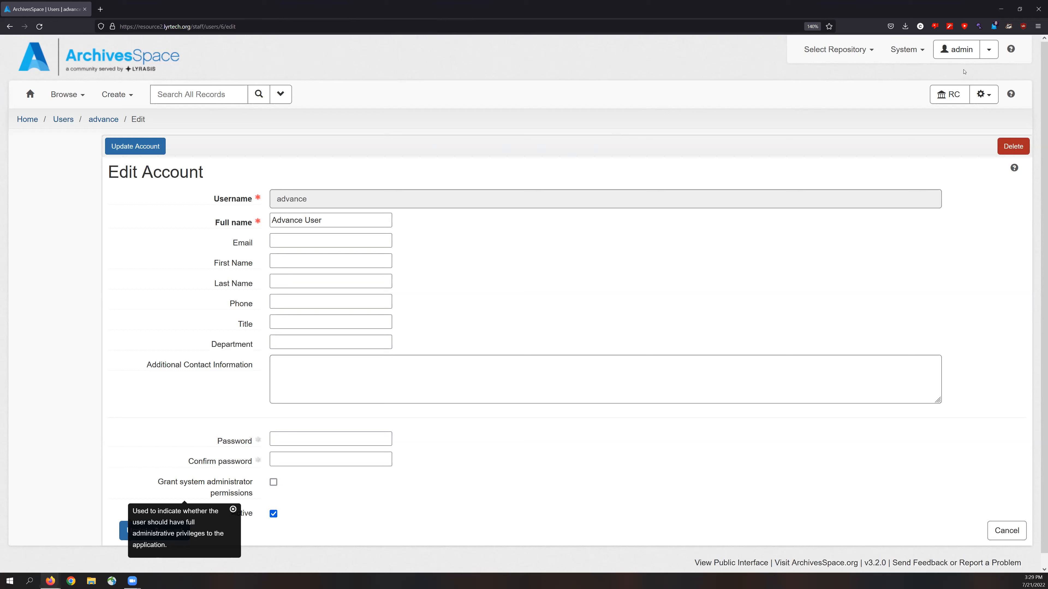
{"action": "left_click", "coordinate": [956, 55]}
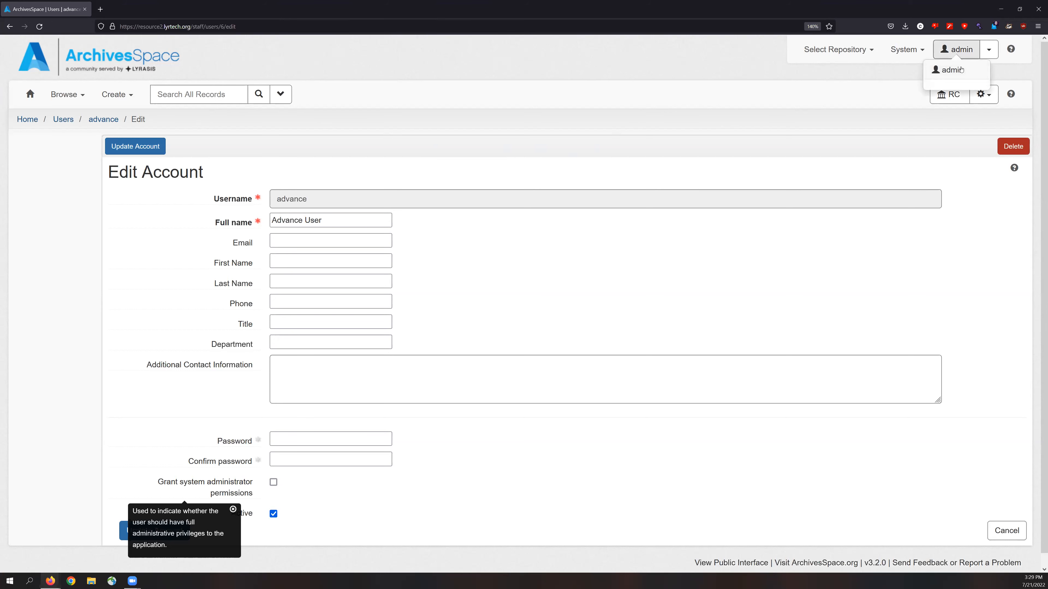
{"action": "left_click", "coordinate": [989, 52]}
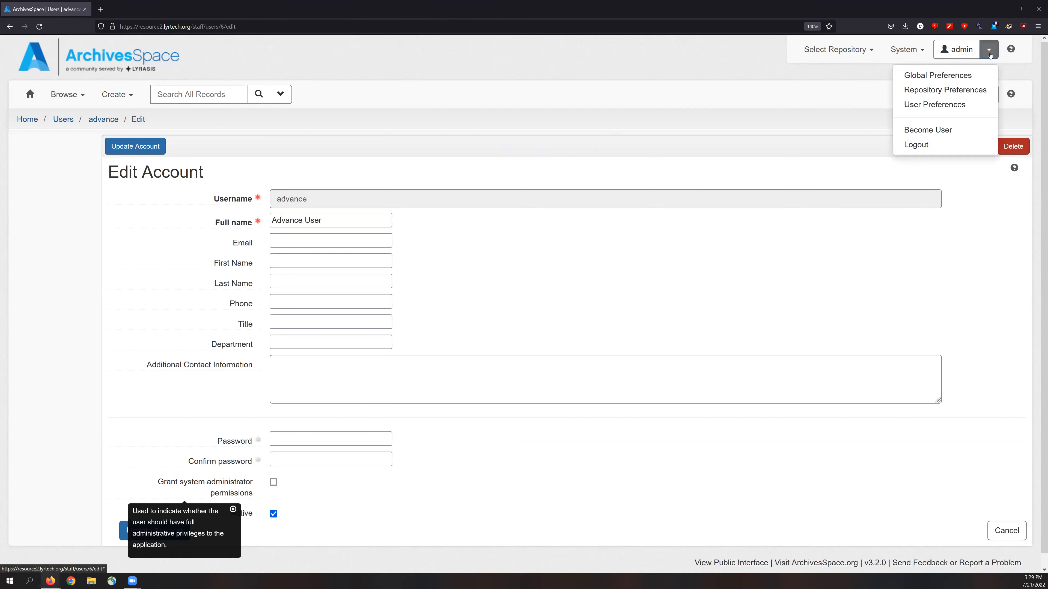
Enable Pre-populate Records in the RC repository preferences and save them
{"action": "left_click", "coordinate": [945, 91]}
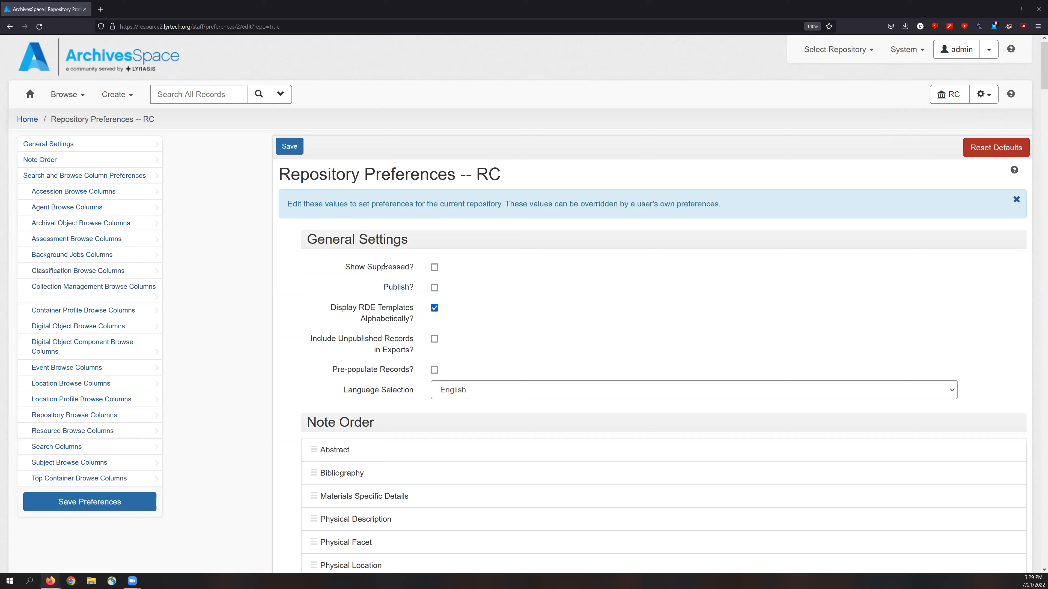
{"action": "left_click", "coordinate": [435, 370]}
{"action": "left_click", "coordinate": [289, 146]}
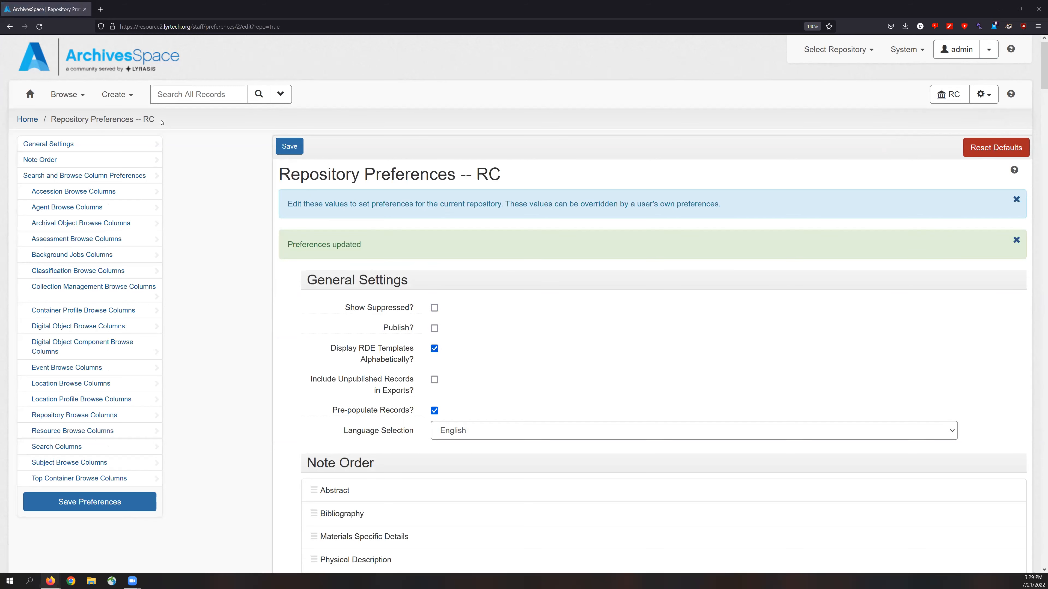
From Browse > Resources, open Edit Default Values for Resource records
{"action": "left_click", "coordinate": [68, 97]}
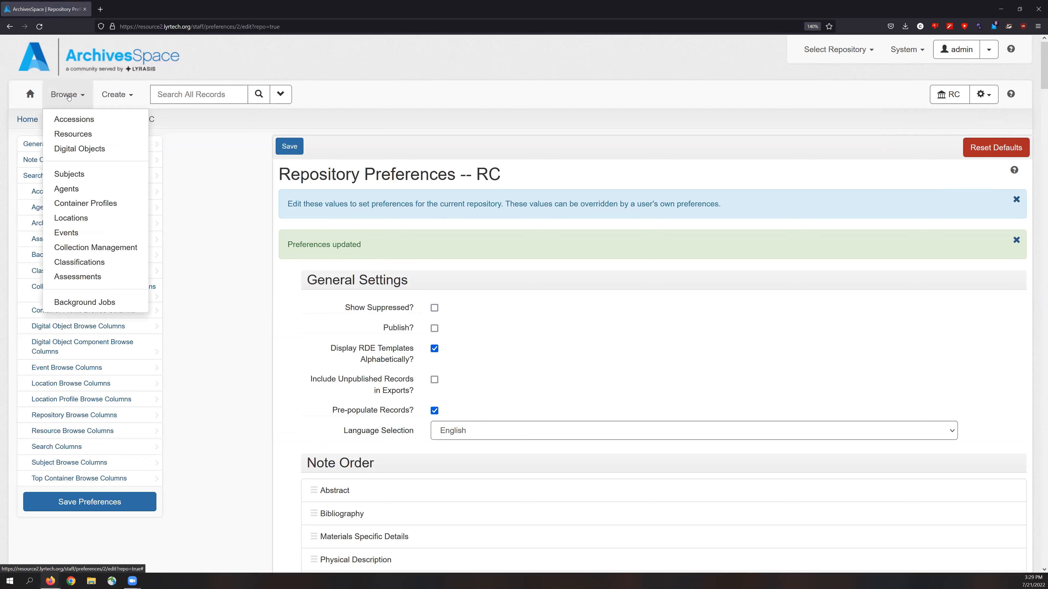
{"action": "left_click", "coordinate": [80, 134]}
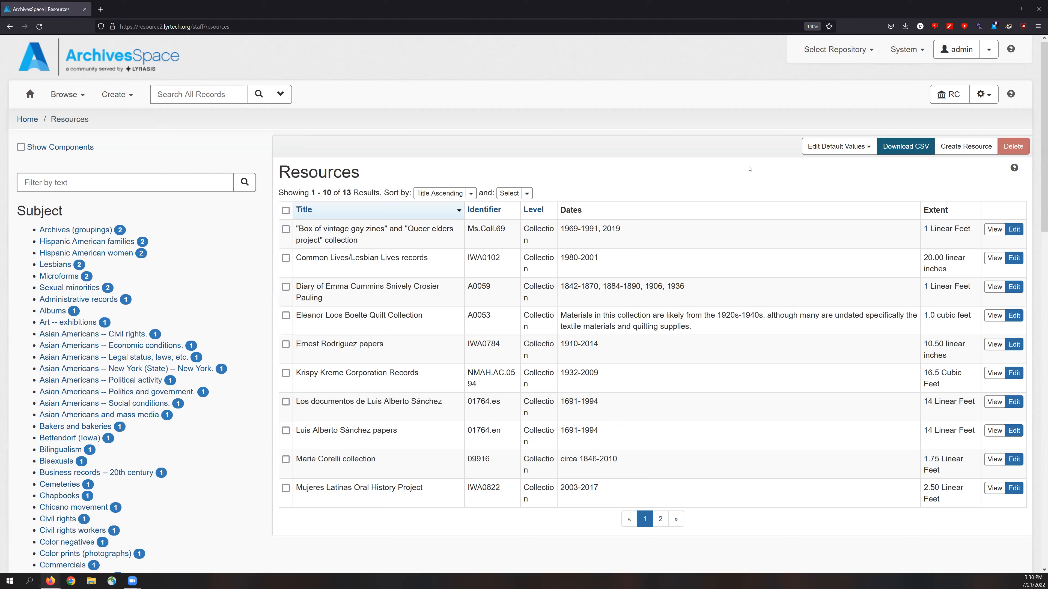
{"action": "left_click", "coordinate": [834, 150]}
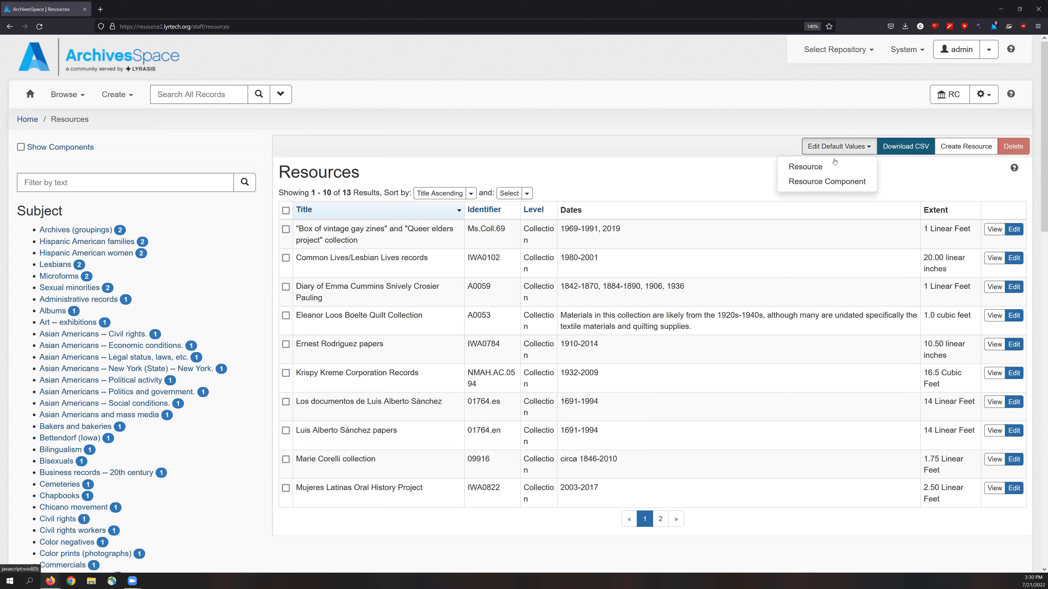
{"action": "left_click", "coordinate": [833, 167]}
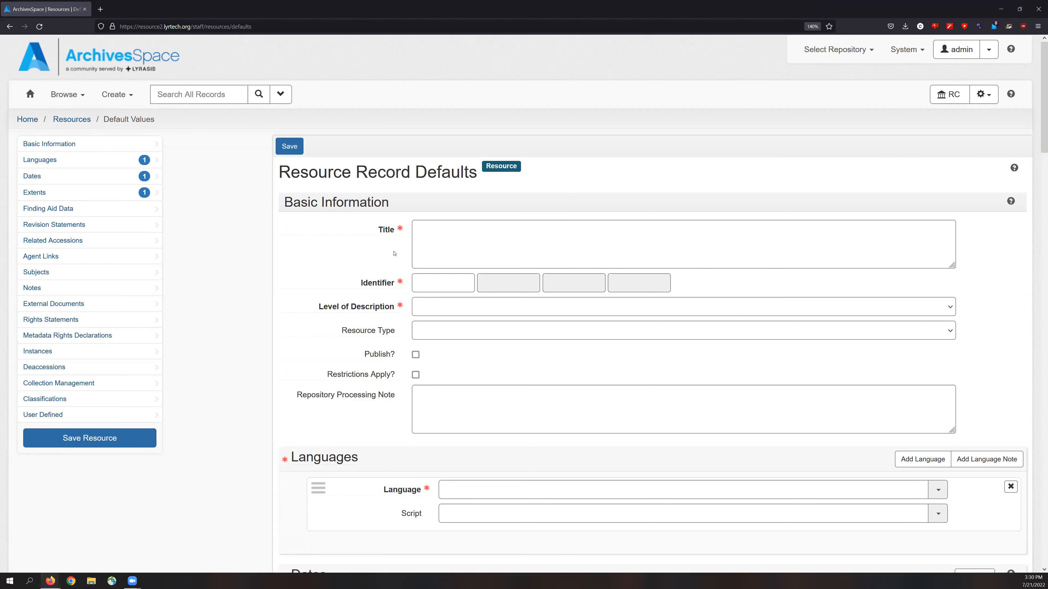
Set the default resource identifier parts to ADRC and MS and save the defaults
{"action": "left_click", "coordinate": [433, 284]}
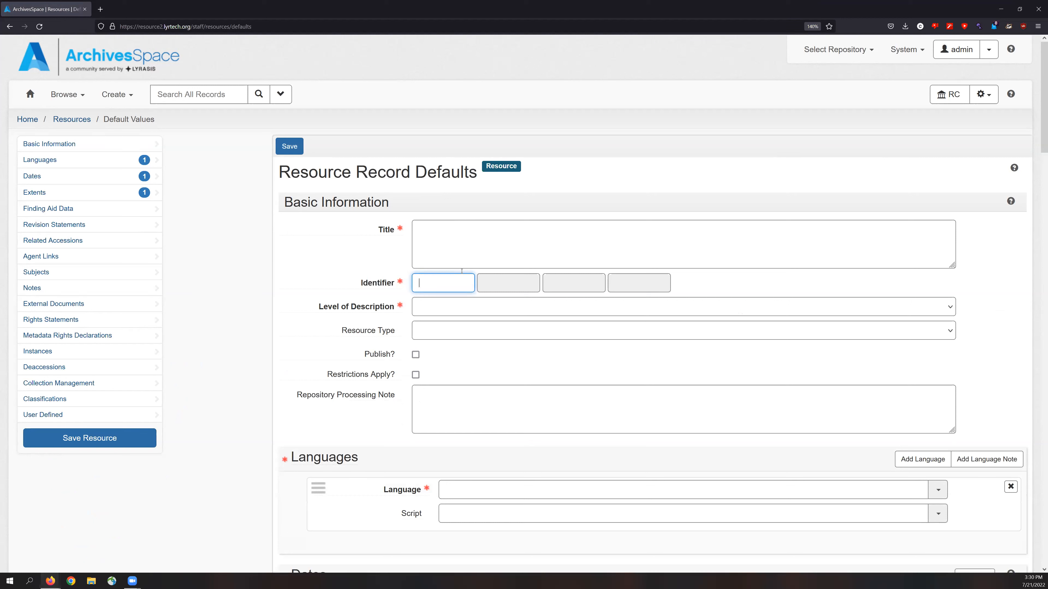
{"action": "left_click", "coordinate": [939, 96]}
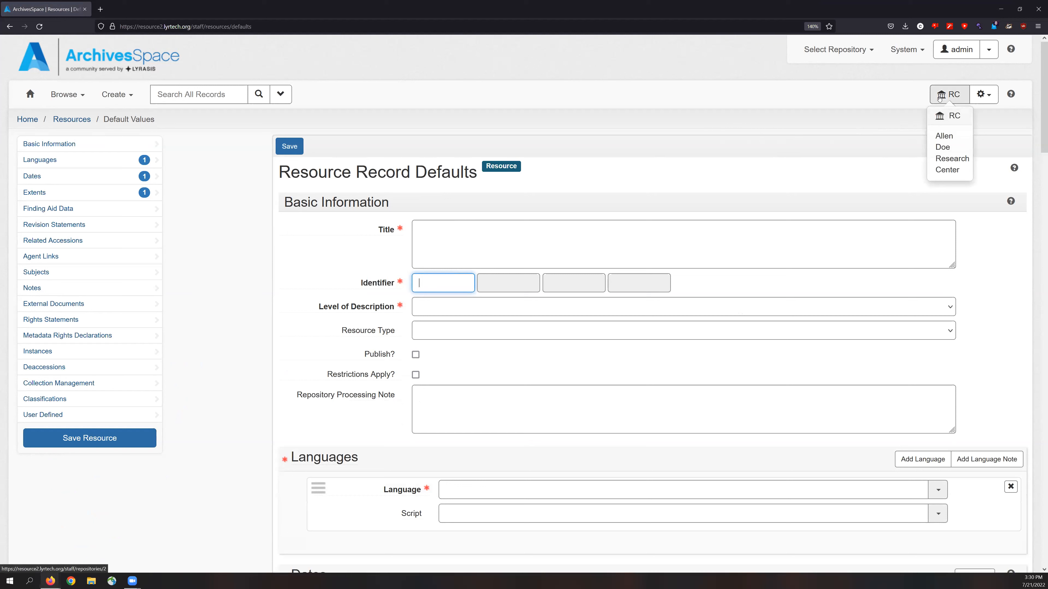
{"action": "left_click", "coordinate": [452, 282]}
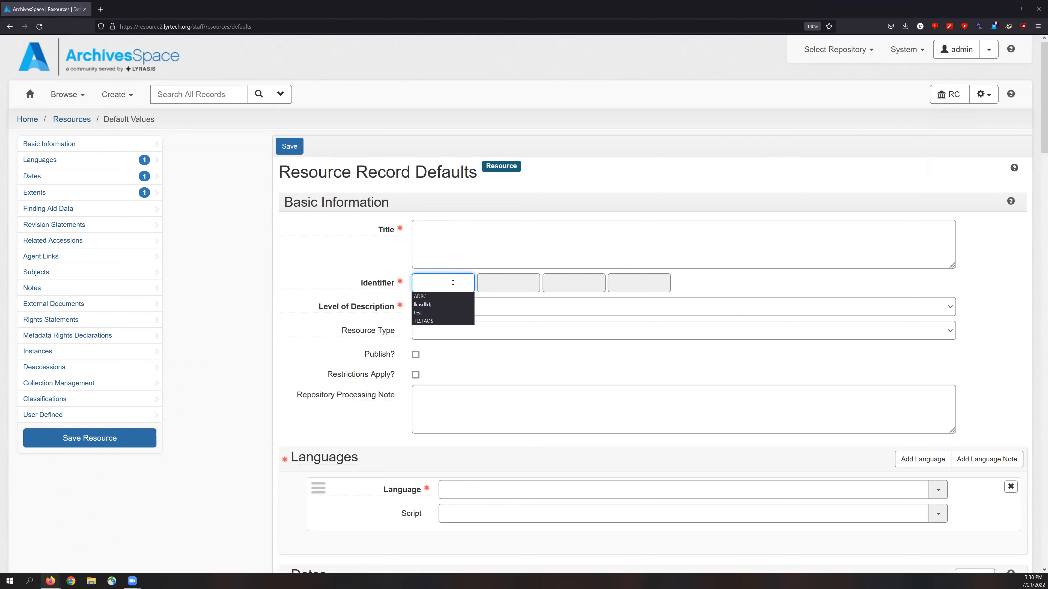
{"action": "type", "text": "ADRC"}
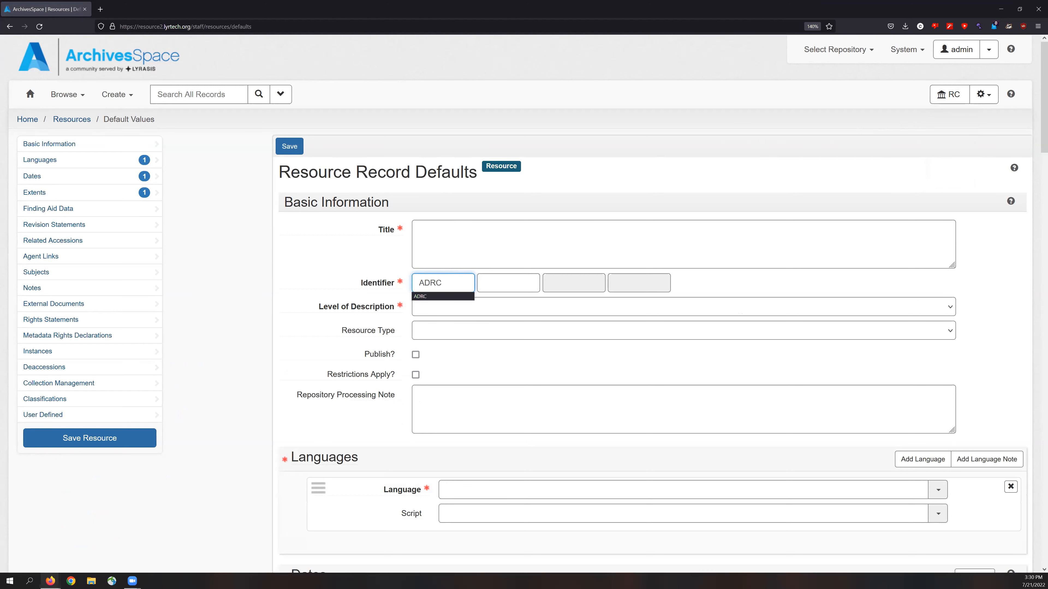
{"action": "key", "text": "Tab"}
{"action": "type", "text": "MS"}
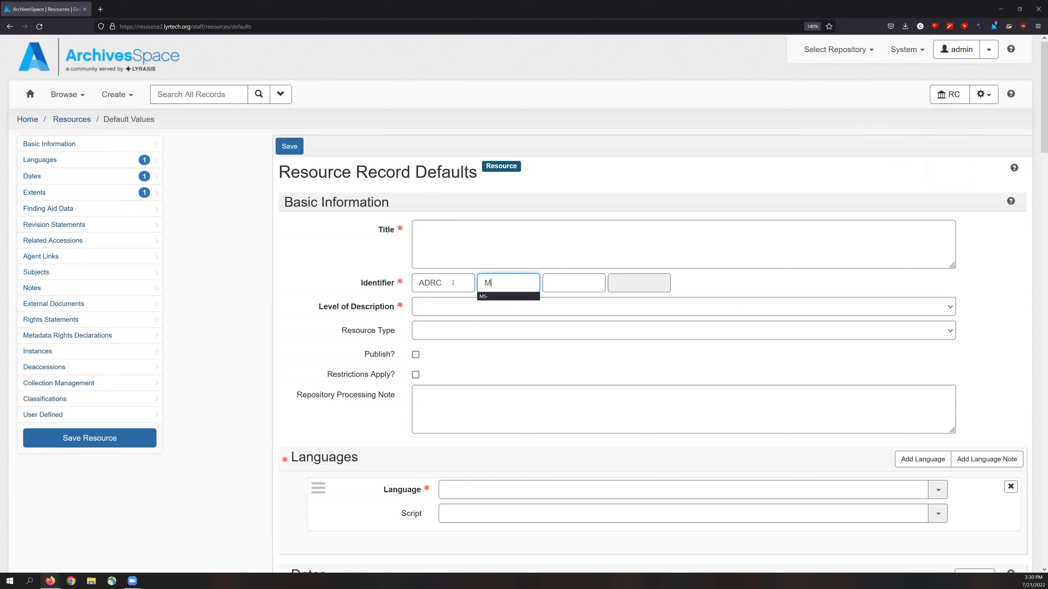
{"action": "left_click", "coordinate": [280, 316]}
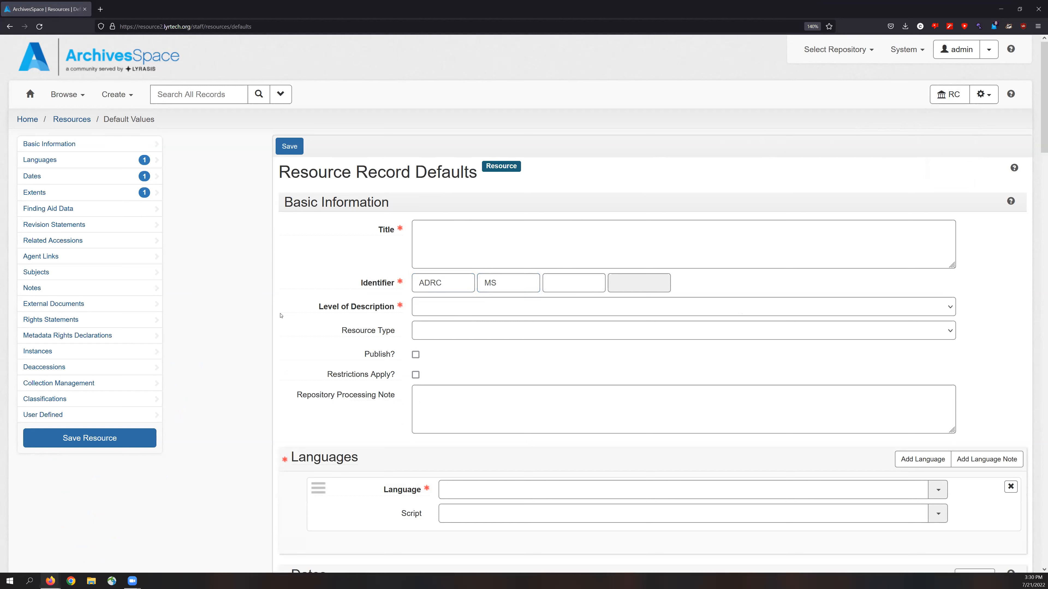
{"action": "left_click", "coordinate": [563, 285]}
{"action": "left_click", "coordinate": [289, 147]}
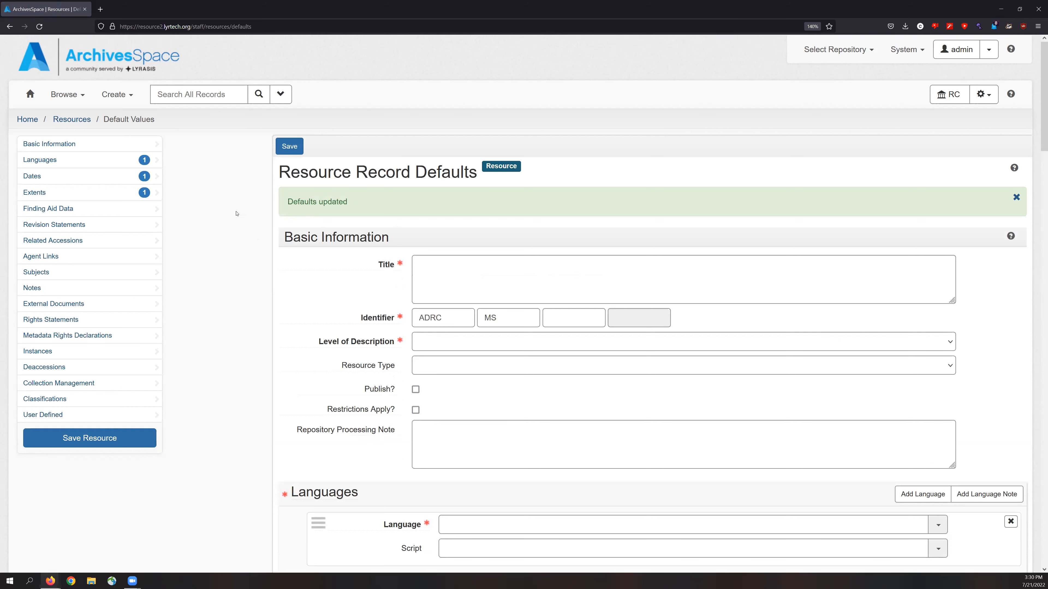
Start a new resource record, then open the admin menu listing Global, Repository and User Preferences
{"action": "left_click", "coordinate": [131, 101]}
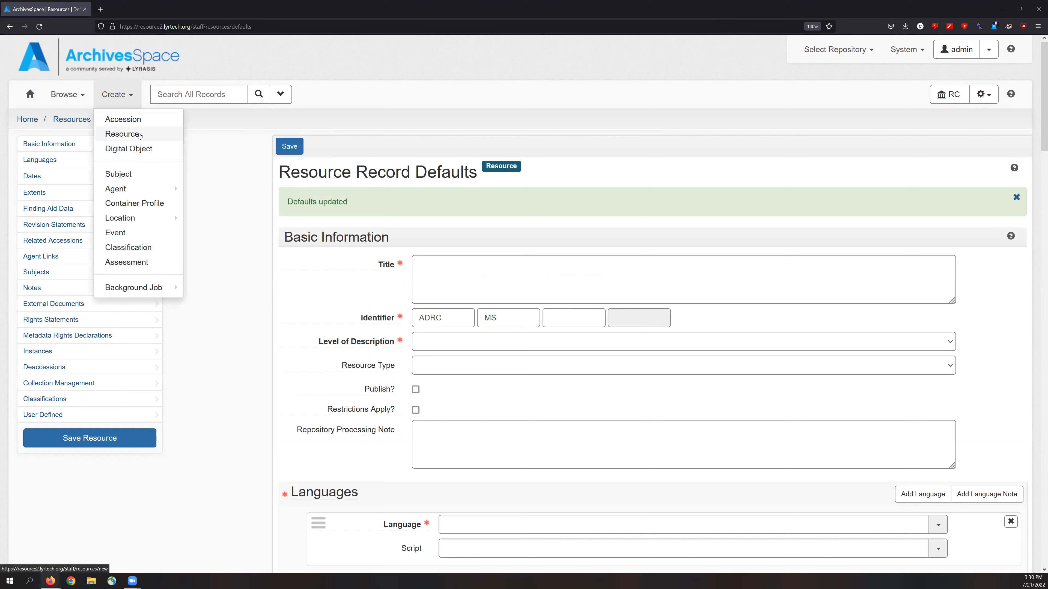
{"action": "left_click", "coordinate": [120, 134]}
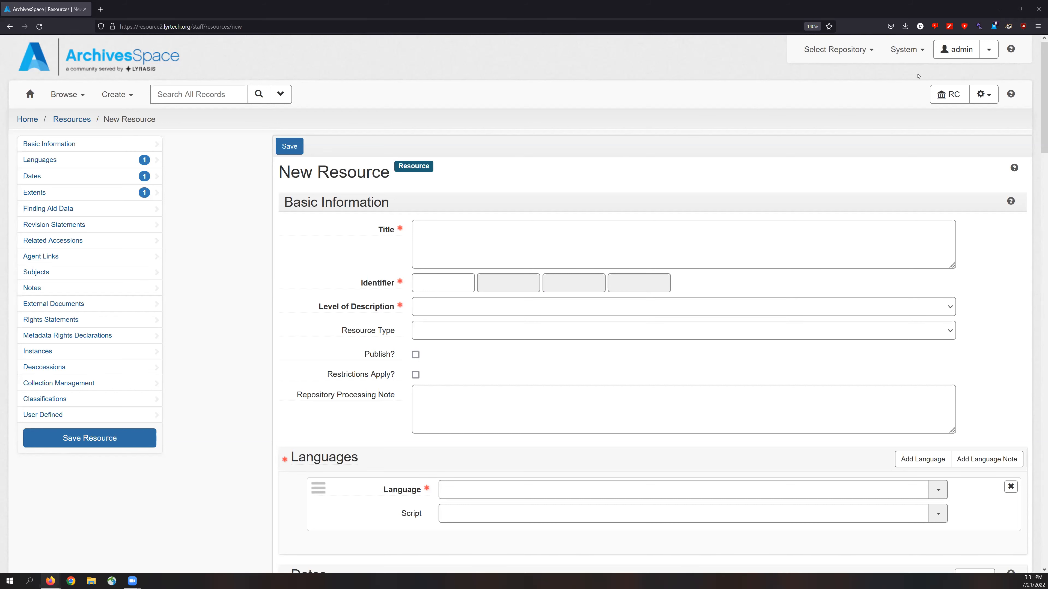
{"action": "left_click", "coordinate": [987, 54]}
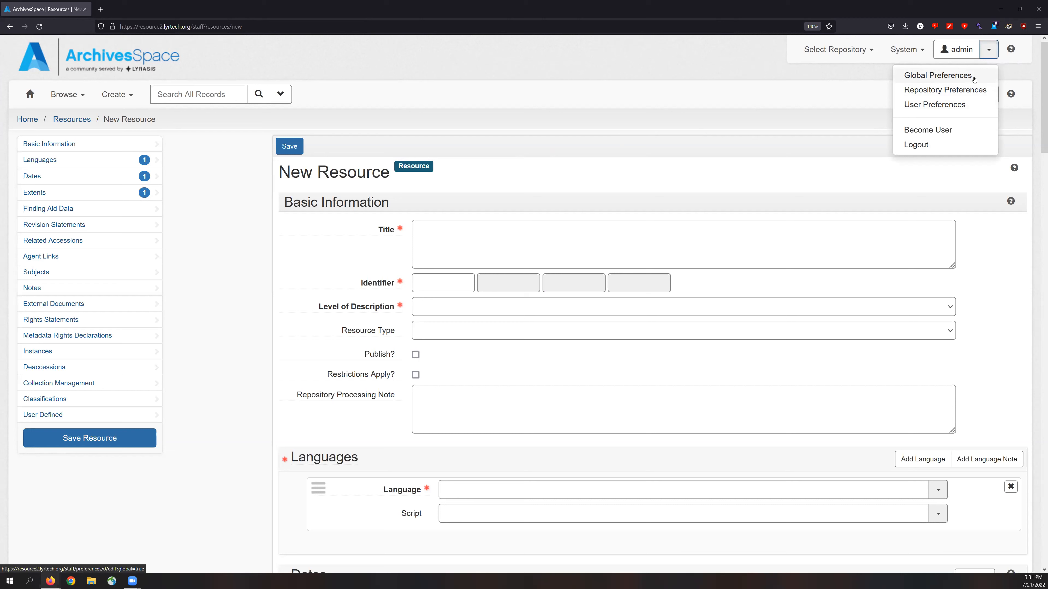
Enable Pre-populate Records in the RC User Preferences and save them
{"action": "left_click", "coordinate": [978, 108]}
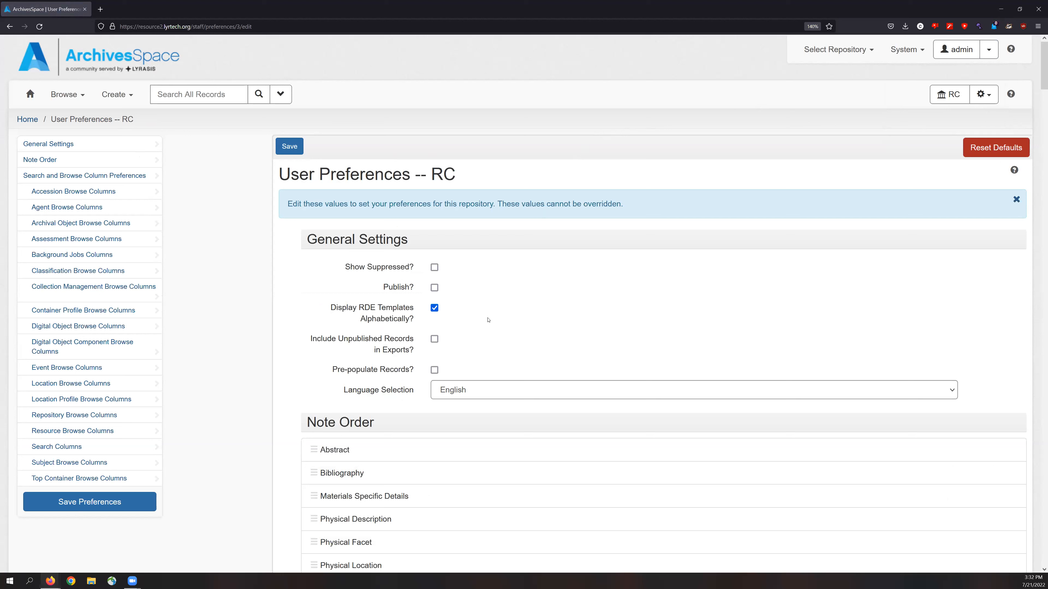
{"action": "mouse_move", "coordinate": [335, 371]}
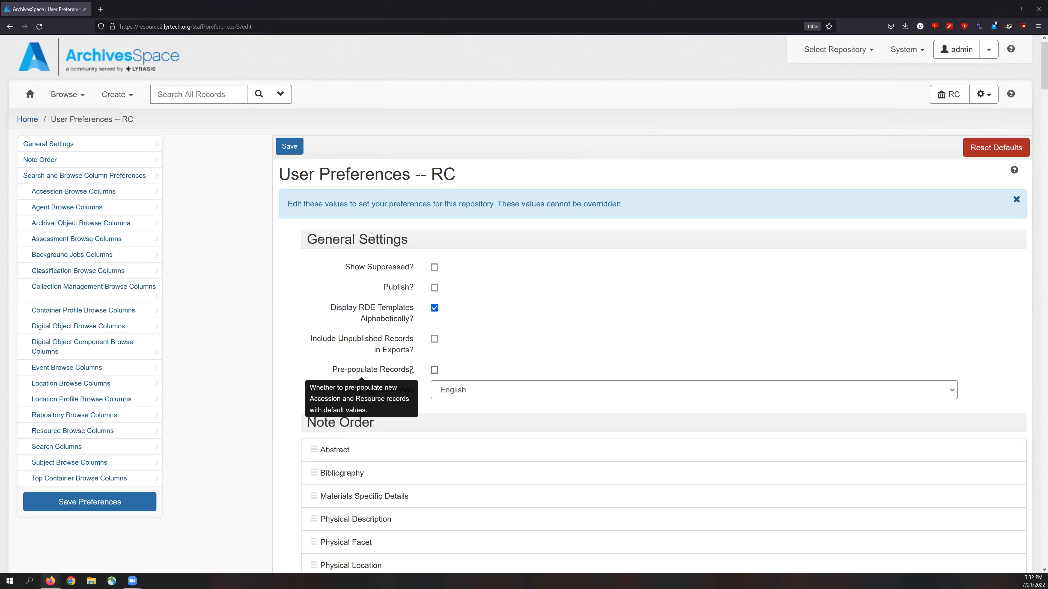
{"action": "left_click", "coordinate": [434, 370]}
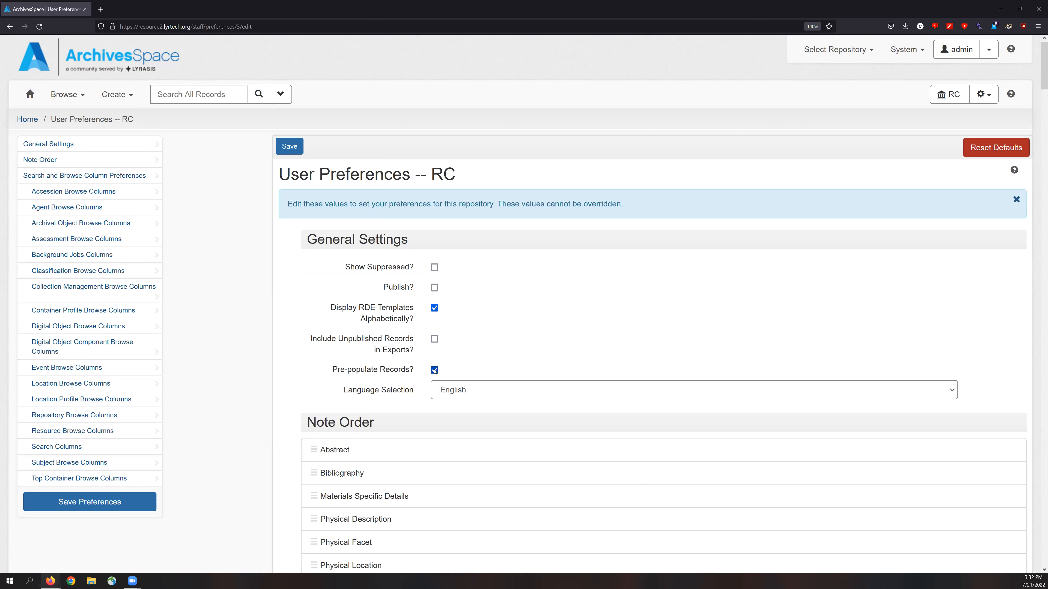
{"action": "left_click", "coordinate": [989, 49]}
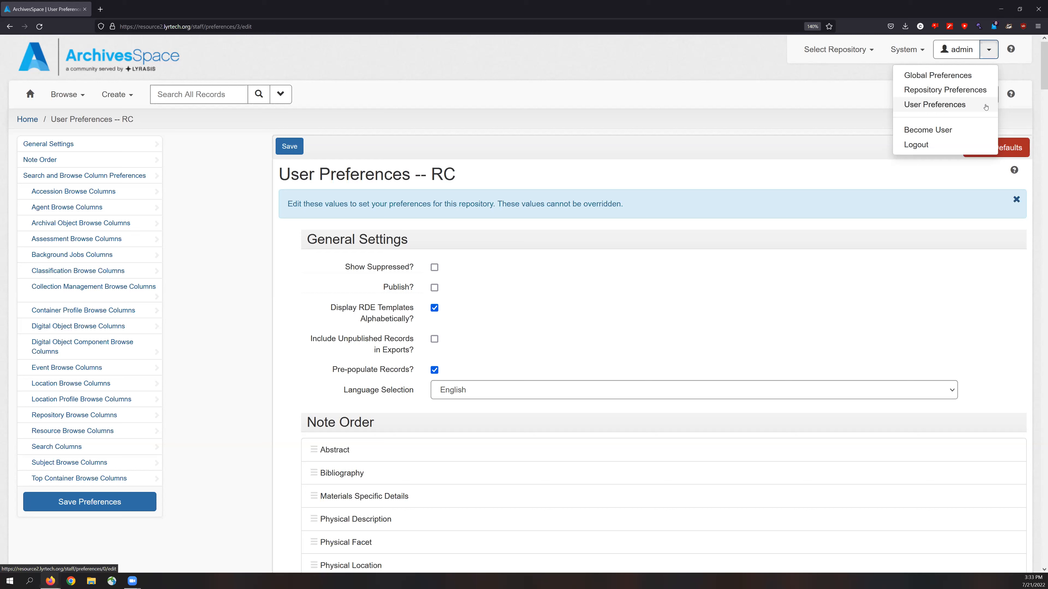
{"action": "left_click", "coordinate": [591, 263]}
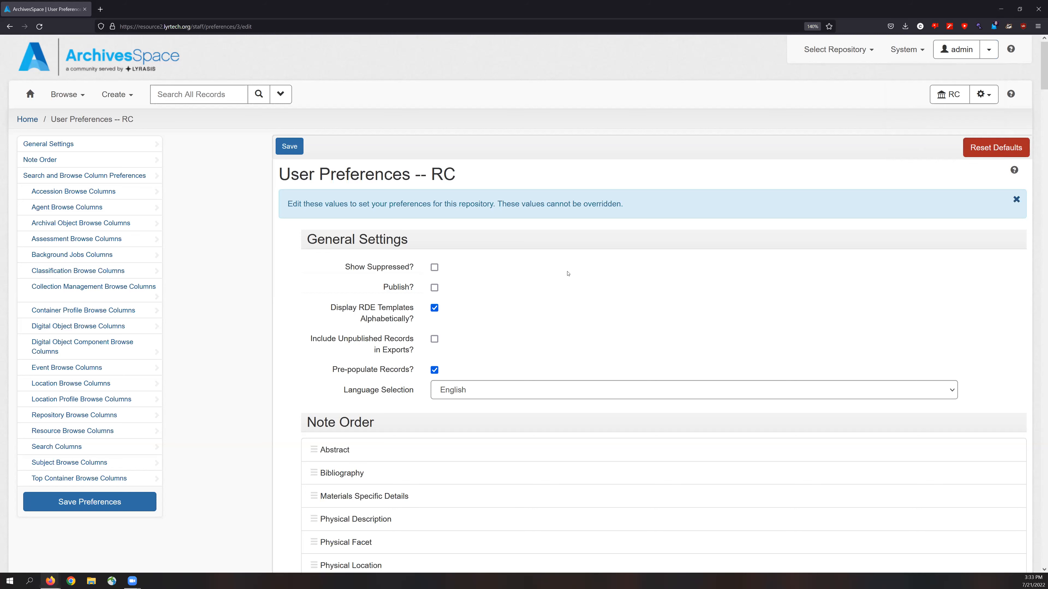
{"action": "mouse_move", "coordinate": [391, 372]}
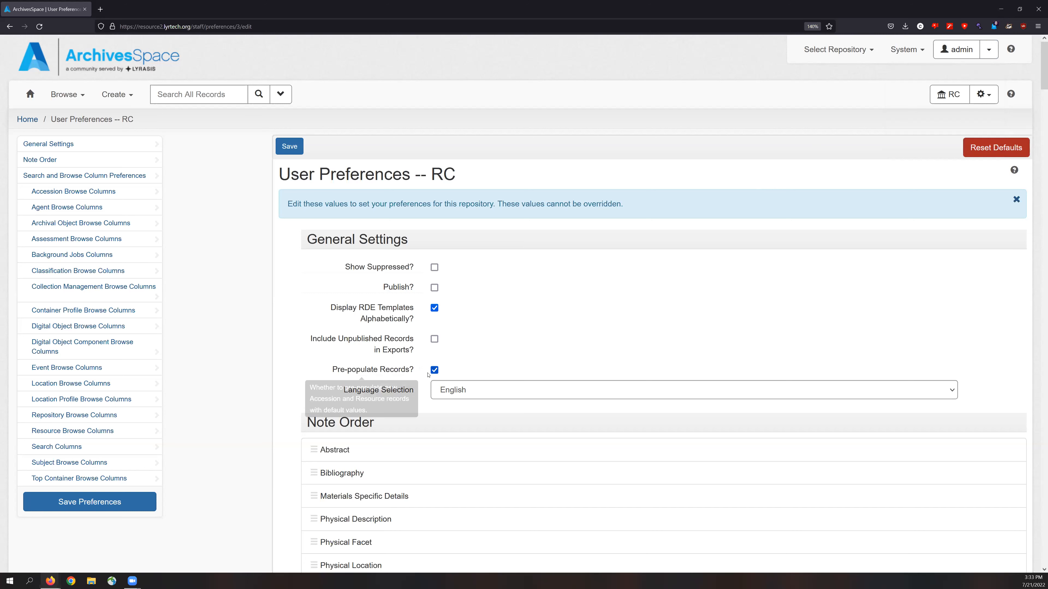
{"action": "left_click", "coordinate": [290, 151]}
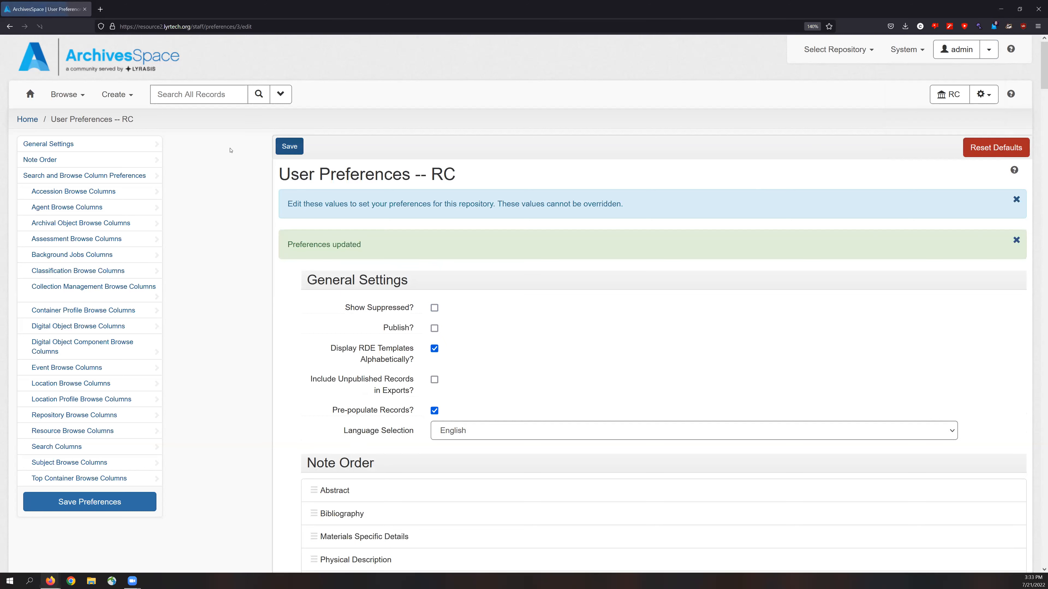
Create a new resource and check its pre-filled ADRC and MS identifier parts
{"action": "left_click", "coordinate": [117, 95]}
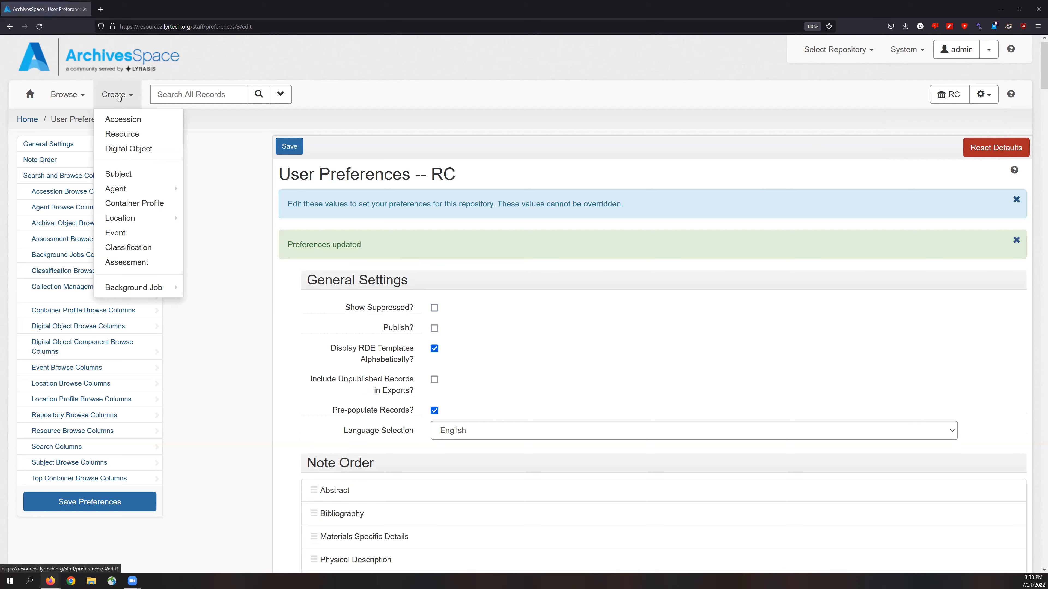
{"action": "left_click", "coordinate": [122, 134]}
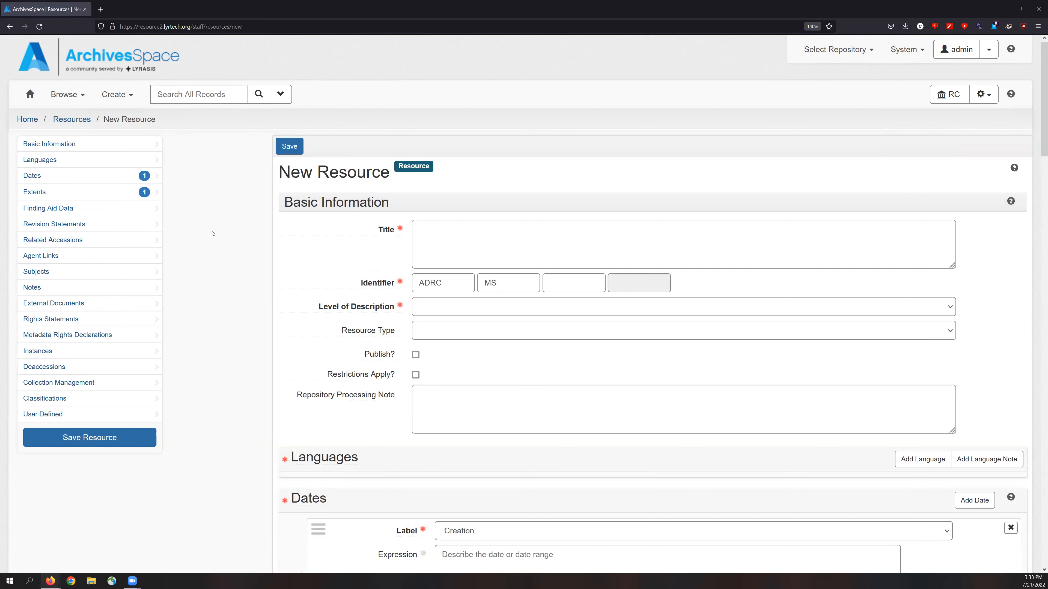
{"action": "left_click_drag", "start_coordinate": [451, 284], "coordinate": [411, 282]}
{"action": "double_click", "coordinate": [493, 283]}
{"action": "left_click", "coordinate": [496, 285]}
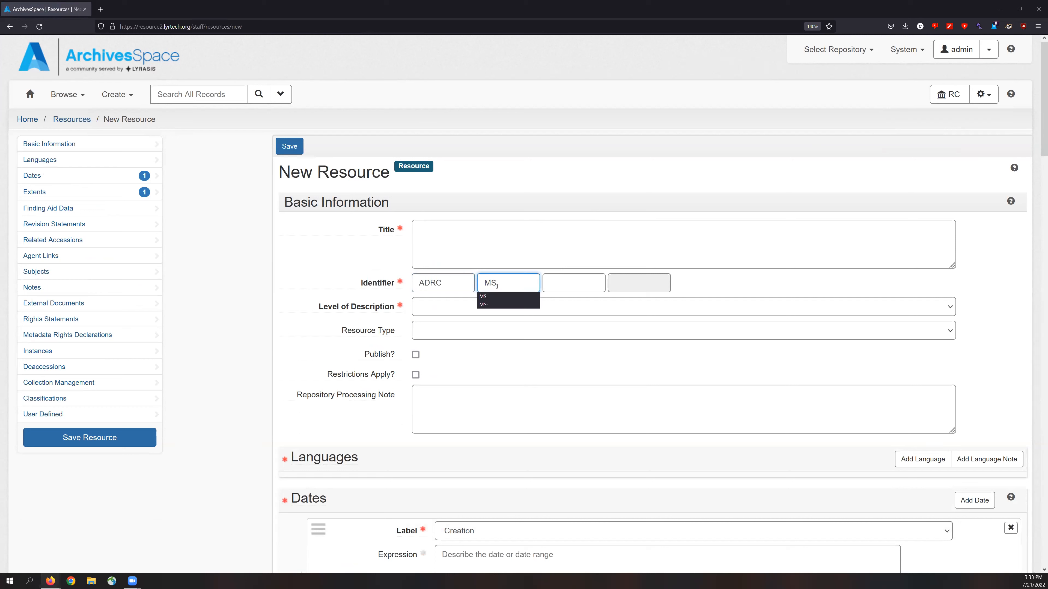
{"action": "left_click", "coordinate": [261, 301]}
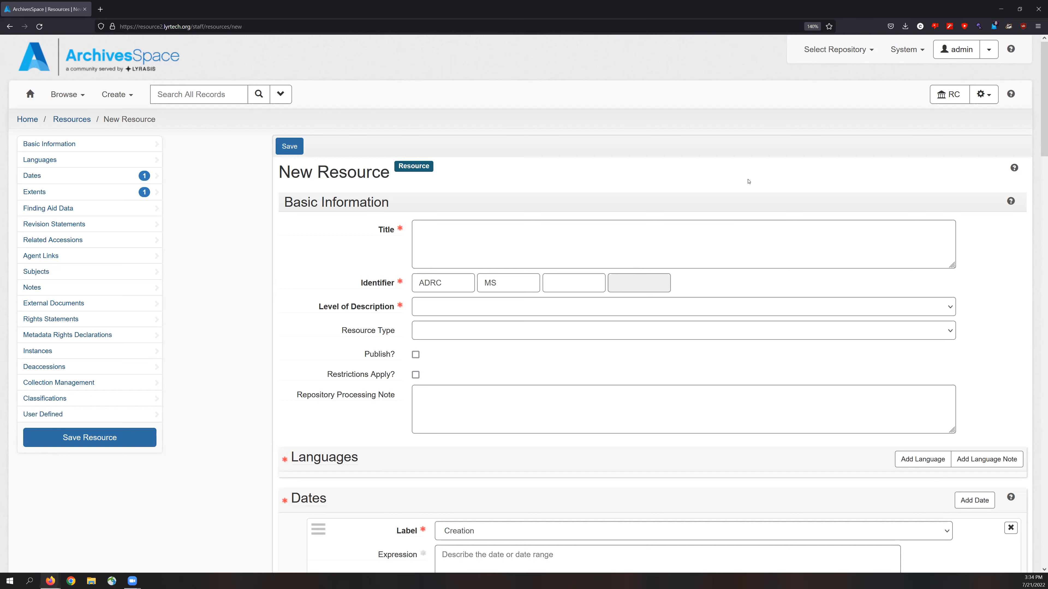
{"action": "left_click", "coordinate": [993, 54]}
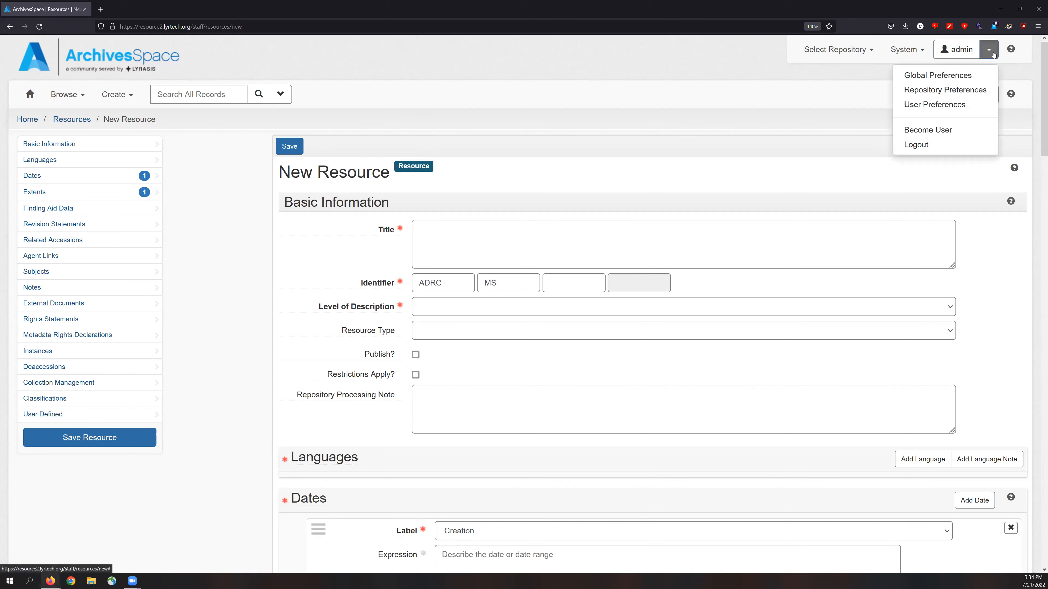
Review the Note Order list in User Preferences, trying to move Physical Facet higher
{"action": "left_click", "coordinate": [932, 105]}
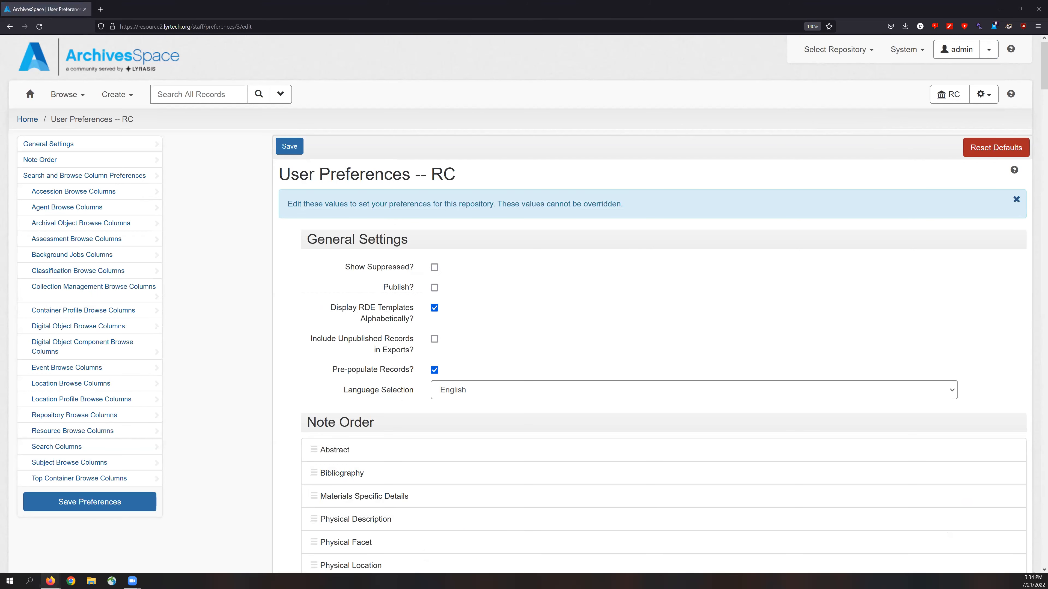
{"action": "scroll", "coordinate": [232, 260], "scroll_direction": "down", "scroll_amount": 3}
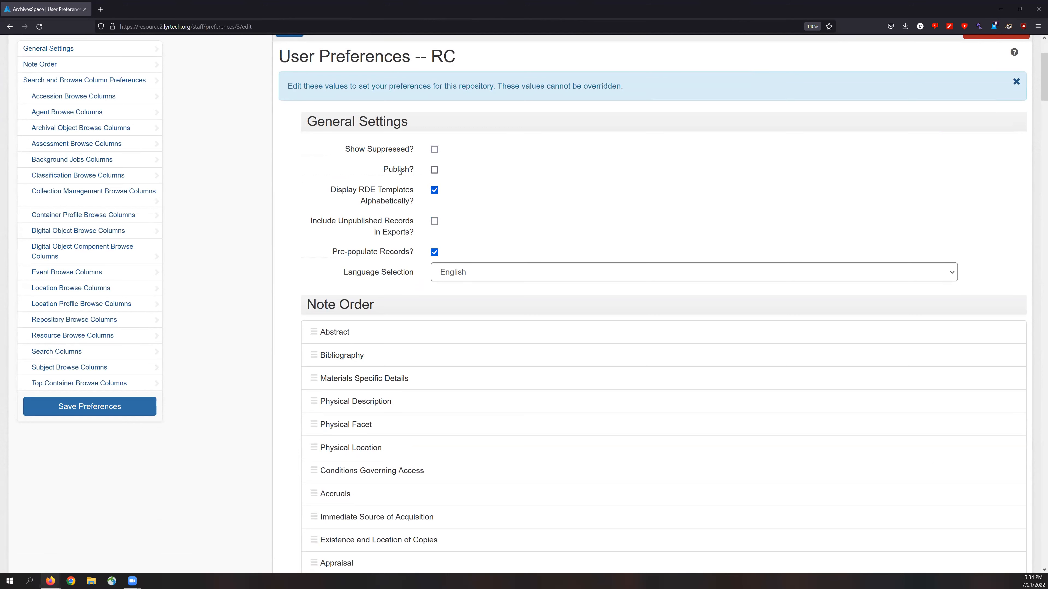
{"action": "mouse_move", "coordinate": [399, 172]}
{"action": "scroll", "coordinate": [262, 299], "scroll_direction": "down", "scroll_amount": 5}
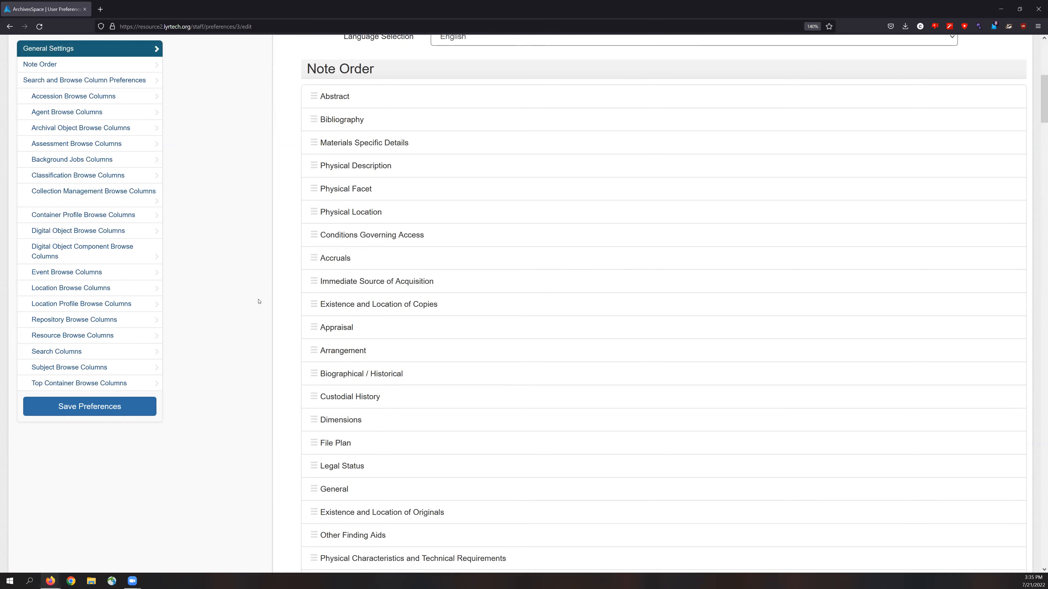
{"action": "scroll", "coordinate": [260, 301], "scroll_direction": "down", "scroll_amount": 1}
{"action": "scroll", "coordinate": [259, 301], "scroll_direction": "up", "scroll_amount": 1}
{"action": "mouse_move", "coordinate": [317, 191]}
{"action": "left_mouse_down"}
{"action": "mouse_move", "coordinate": [320, 124]}
{"action": "mouse_move", "coordinate": [321, 188]}
{"action": "left_mouse_up"}
{"action": "scroll", "coordinate": [279, 204], "scroll_direction": "down", "scroll_amount": 2}
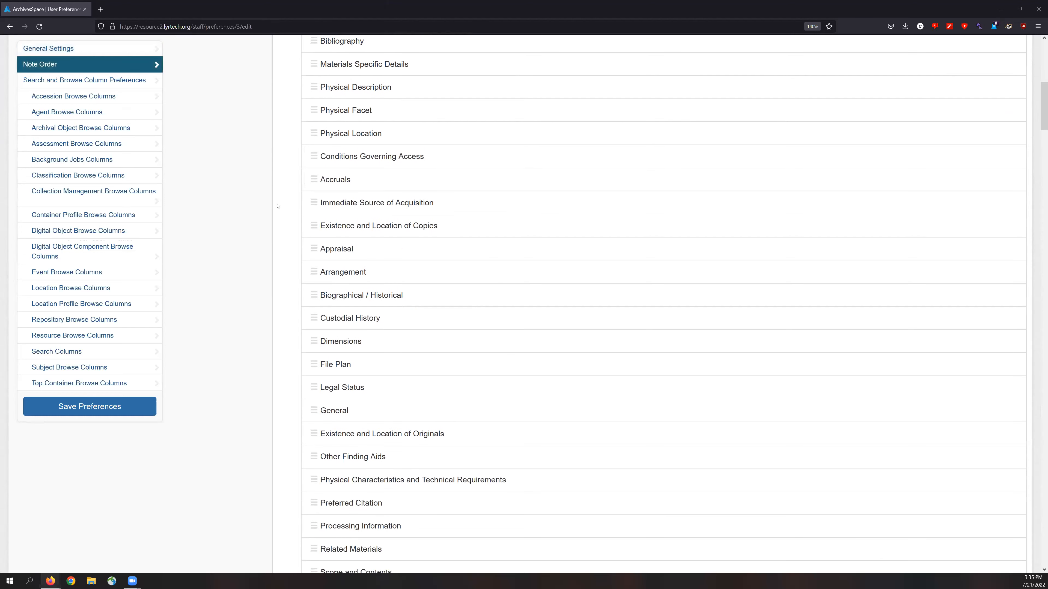
{"action": "scroll", "coordinate": [276, 206], "scroll_direction": "up", "scroll_amount": 3}
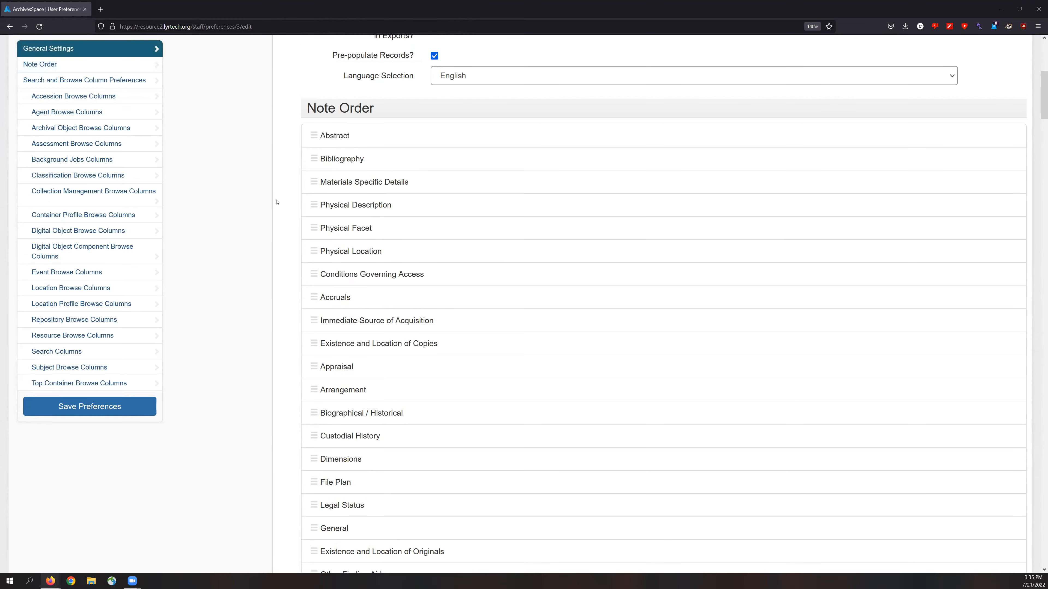
{"action": "scroll", "coordinate": [277, 202], "scroll_direction": "up", "scroll_amount": 5}
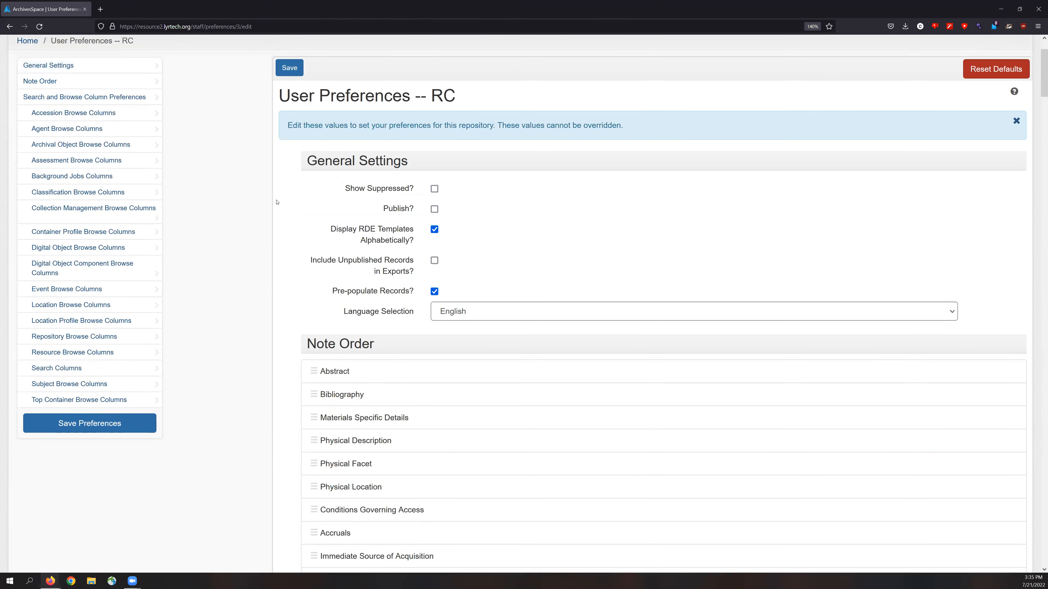
{"action": "scroll", "coordinate": [277, 202], "scroll_direction": "down", "scroll_amount": 3}
{"action": "scroll", "coordinate": [276, 202], "scroll_direction": "up", "scroll_amount": 5}
{"action": "scroll", "coordinate": [81, 103], "scroll_direction": "up", "scroll_amount": 1}
{"action": "left_click", "coordinate": [80, 99]}
Edit the Common Lives/Lesbian Lives records resource and load its eight notes
{"action": "left_click", "coordinate": [91, 140]}
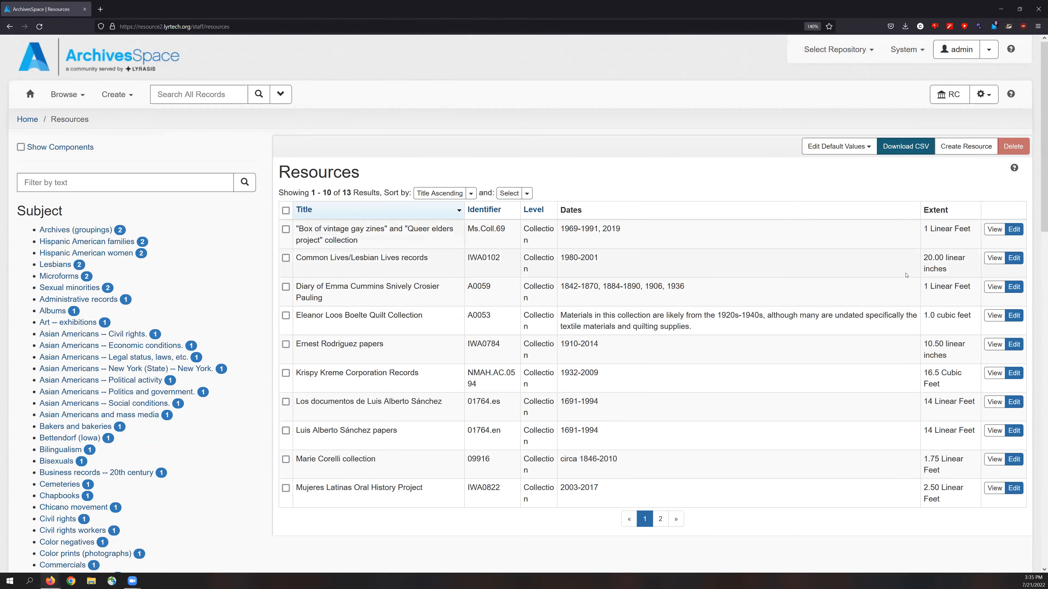
{"action": "left_click", "coordinate": [1013, 259]}
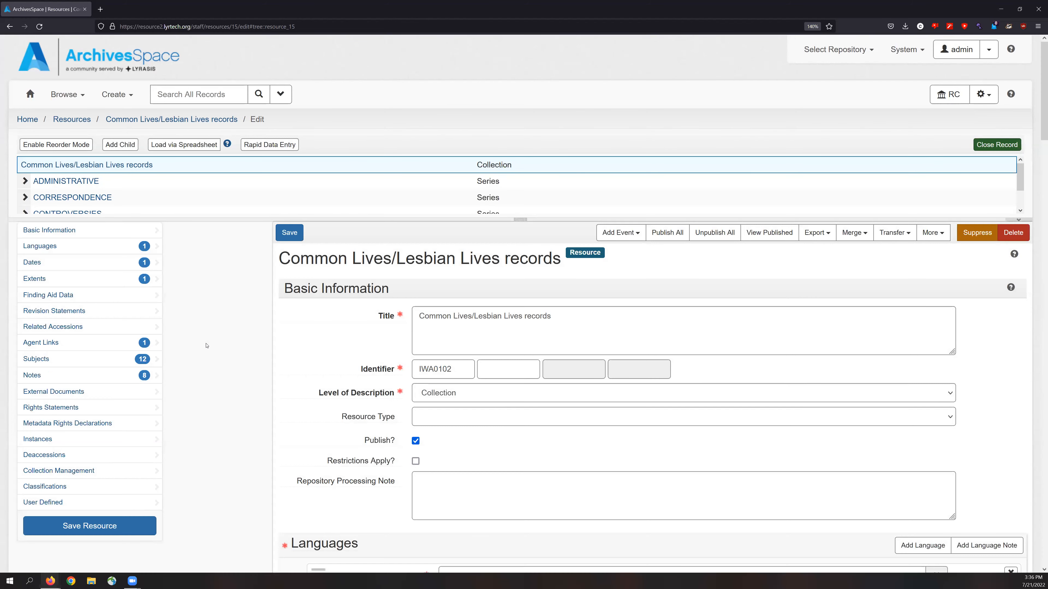
{"action": "left_click", "coordinate": [82, 376]}
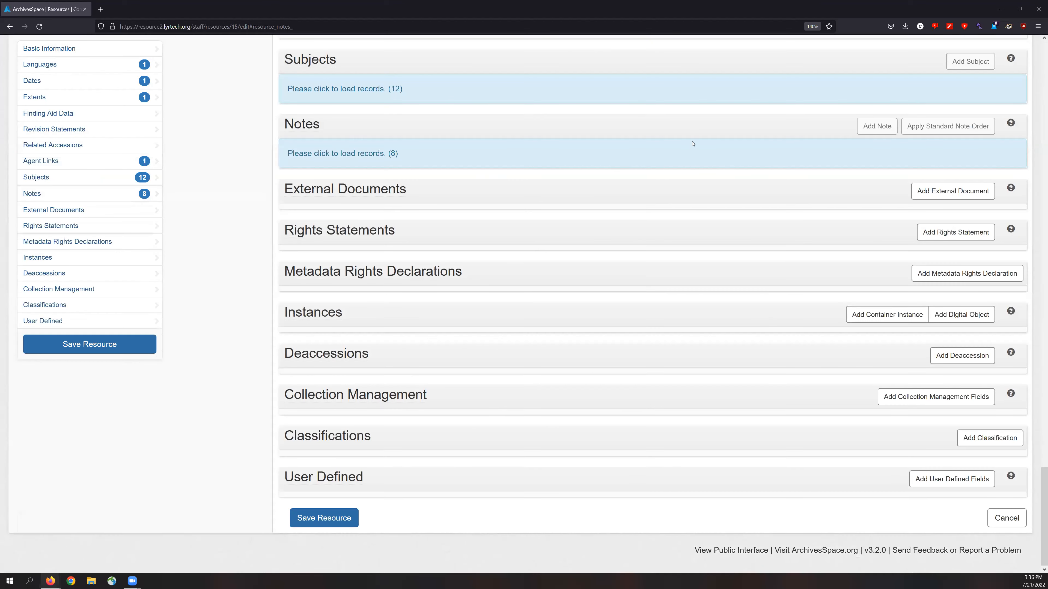
{"action": "left_click", "coordinate": [705, 156]}
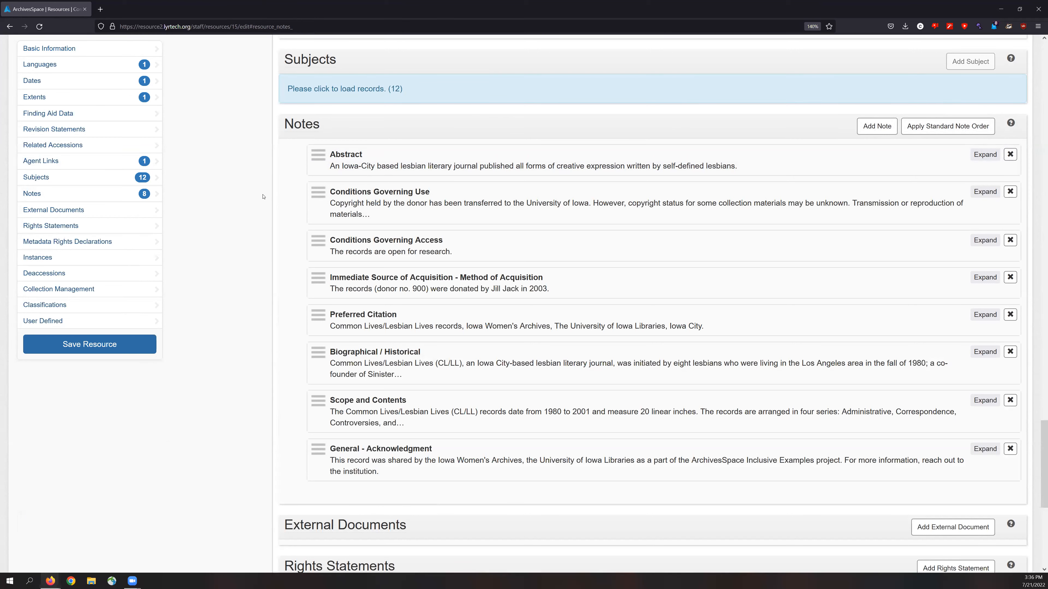
{"action": "scroll", "coordinate": [967, 374], "scroll_direction": "up", "scroll_amount": 10}
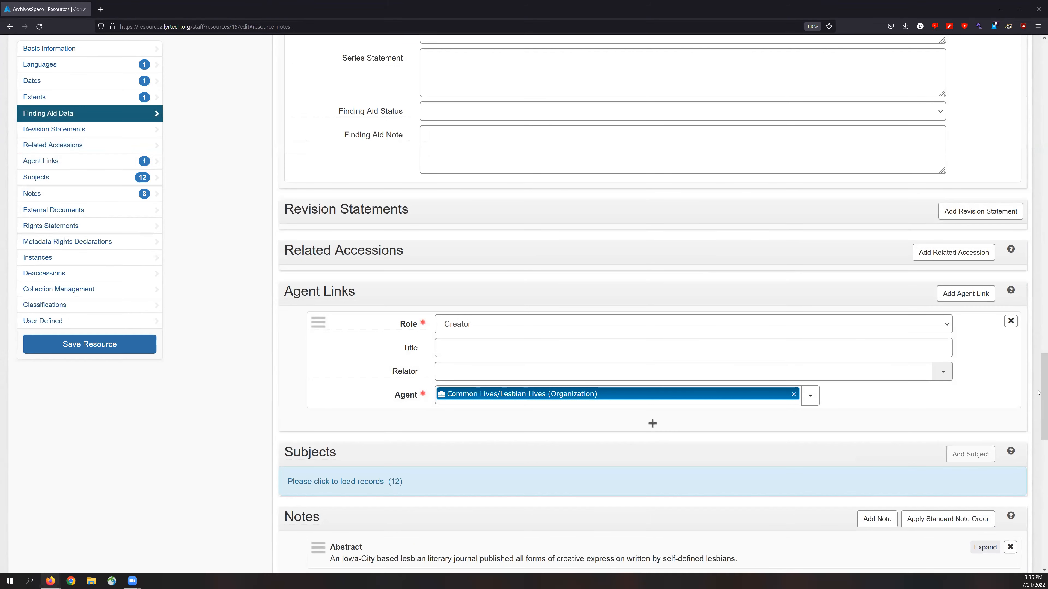
{"action": "left_click_drag", "start_coordinate": [1038, 392], "coordinate": [984, 58]}
{"action": "left_click", "coordinate": [988, 49]}
Jump to the Resource Browse Columns section under Search and Browse Column Preferences
{"action": "left_click", "coordinate": [948, 105]}
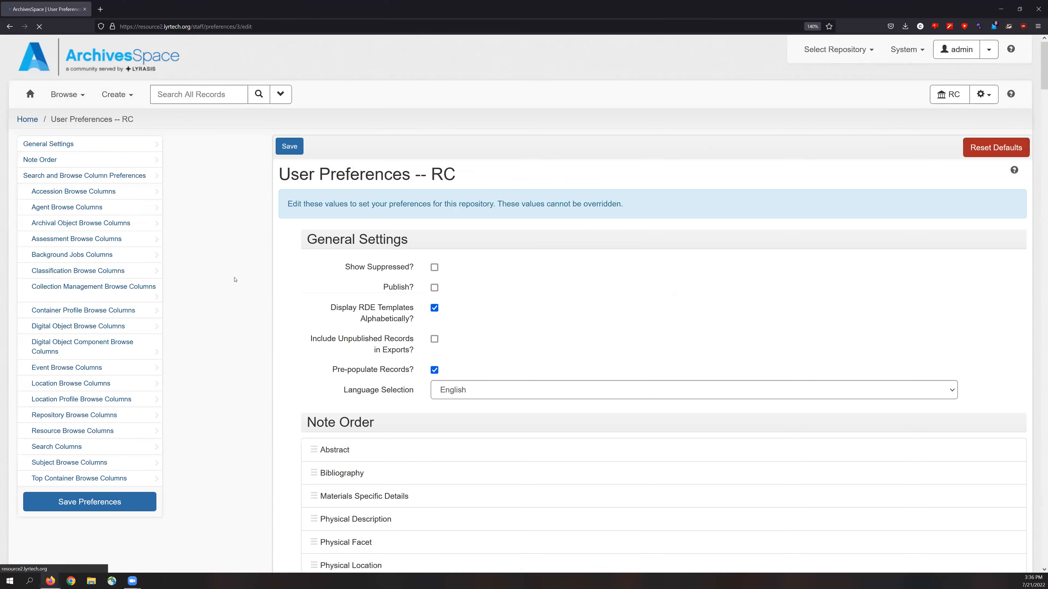
{"action": "scroll", "coordinate": [77, 201], "scroll_direction": "down", "scroll_amount": 8}
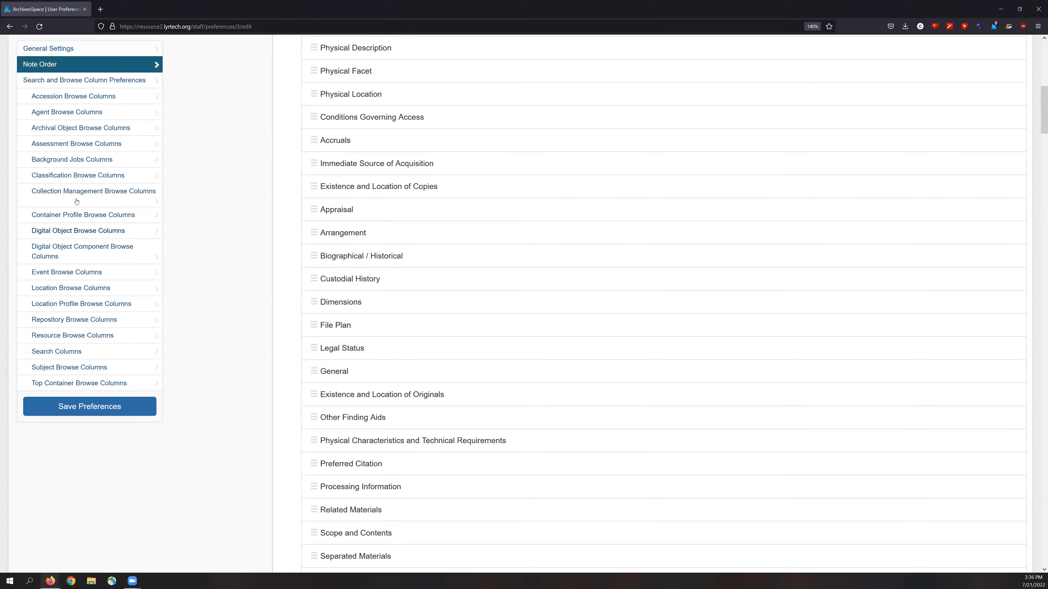
{"action": "left_click", "coordinate": [75, 81]}
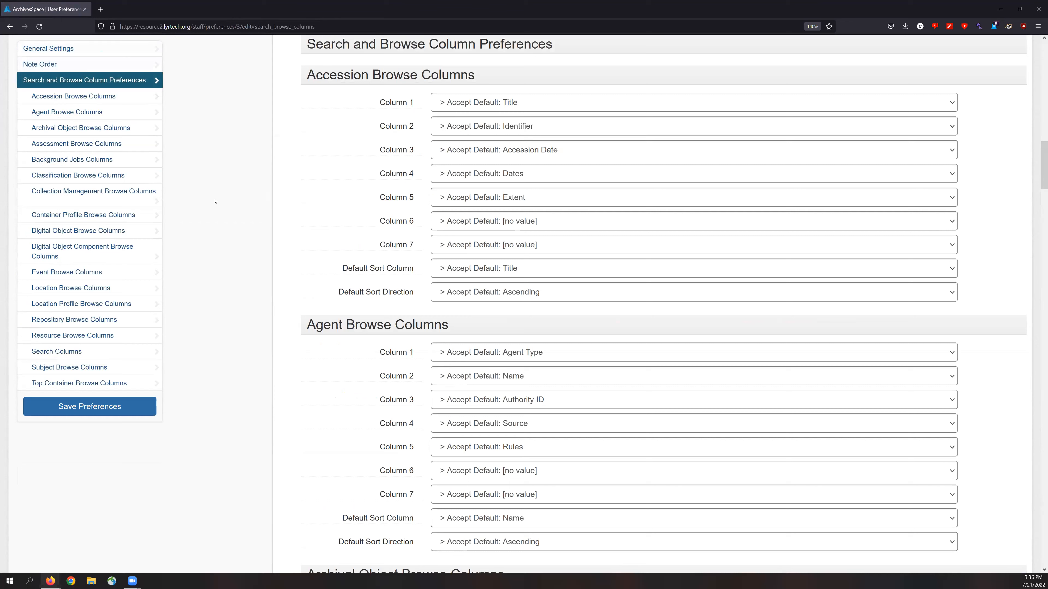
{"action": "left_click", "coordinate": [128, 336]}
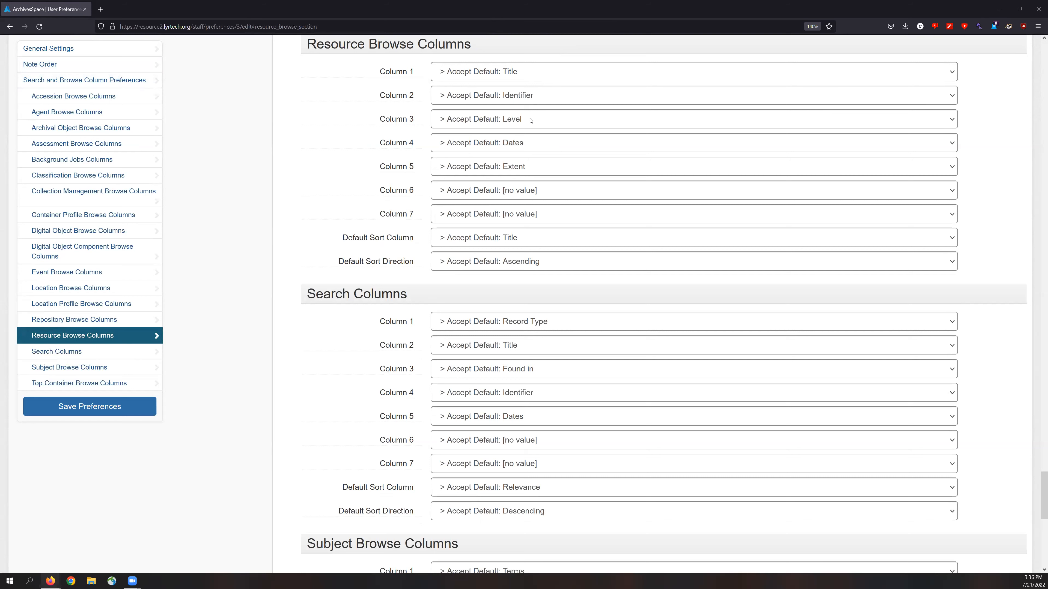
Set resource Column 1 to Identifier, Column 2 to Title, and Column 6 to Processors
{"action": "left_click", "coordinate": [537, 72]}
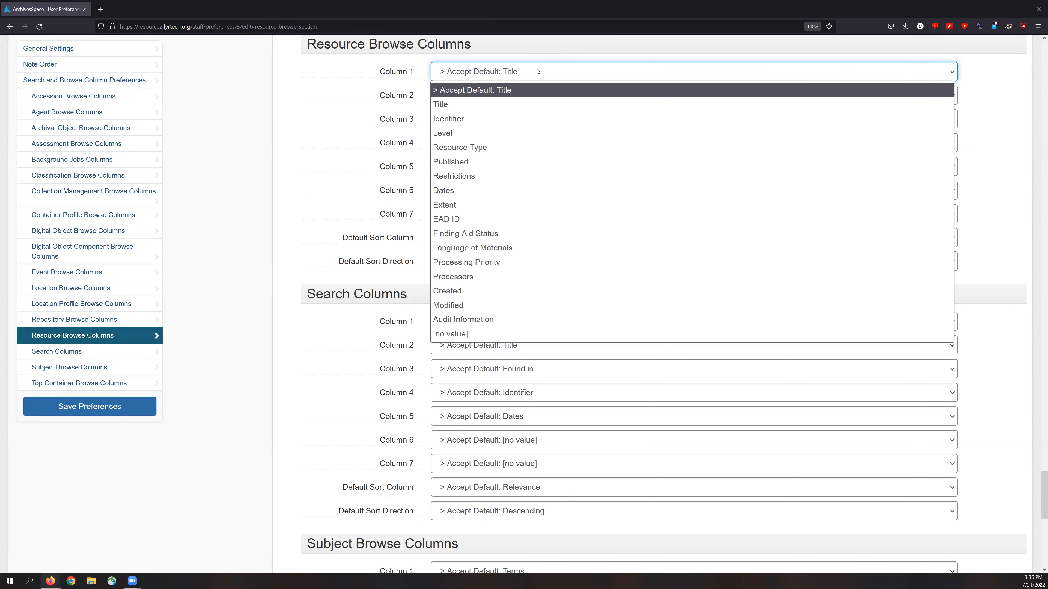
{"action": "left_click", "coordinate": [525, 117]}
{"action": "left_click", "coordinate": [526, 96]}
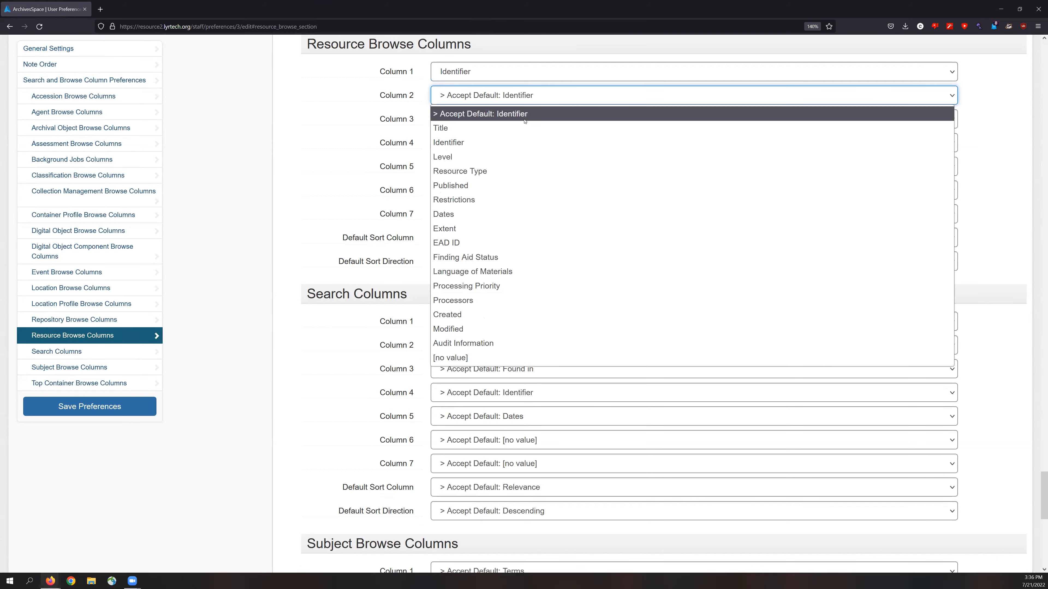
{"action": "left_click", "coordinate": [517, 131]}
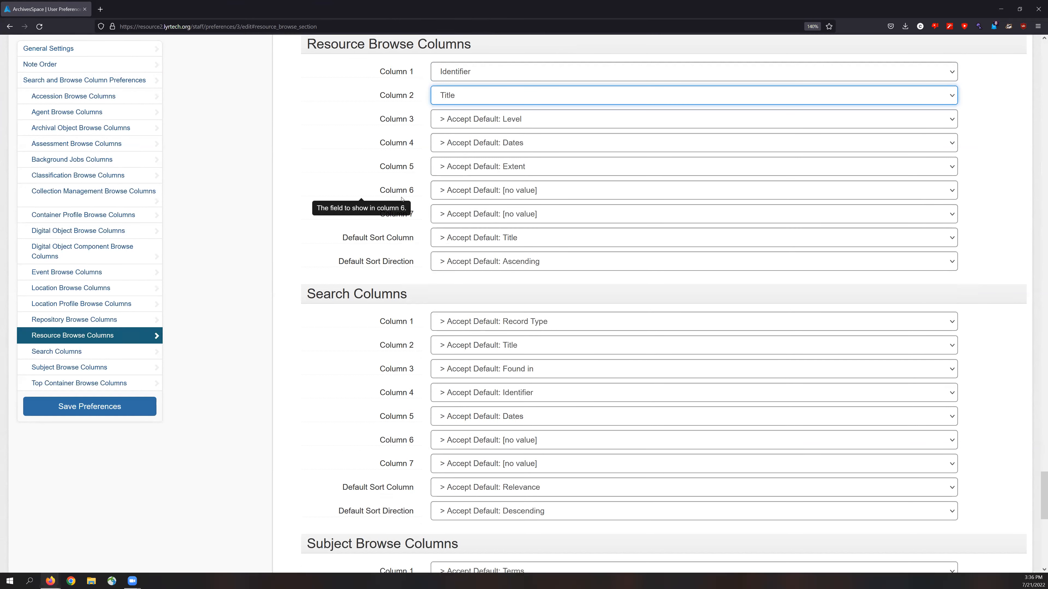
{"action": "left_click", "coordinate": [532, 194]}
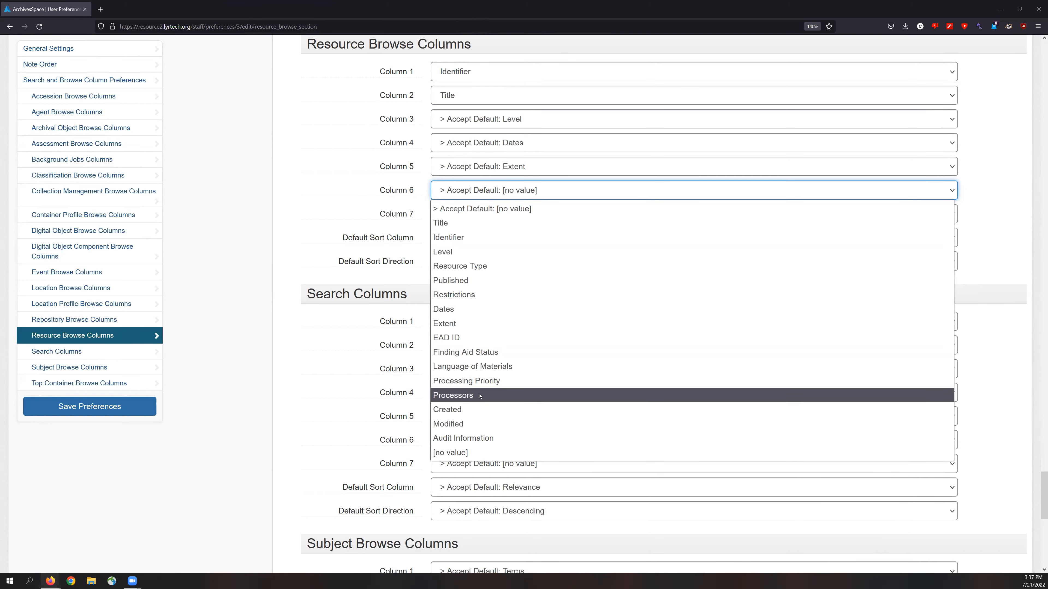
{"action": "left_click", "coordinate": [523, 395]}
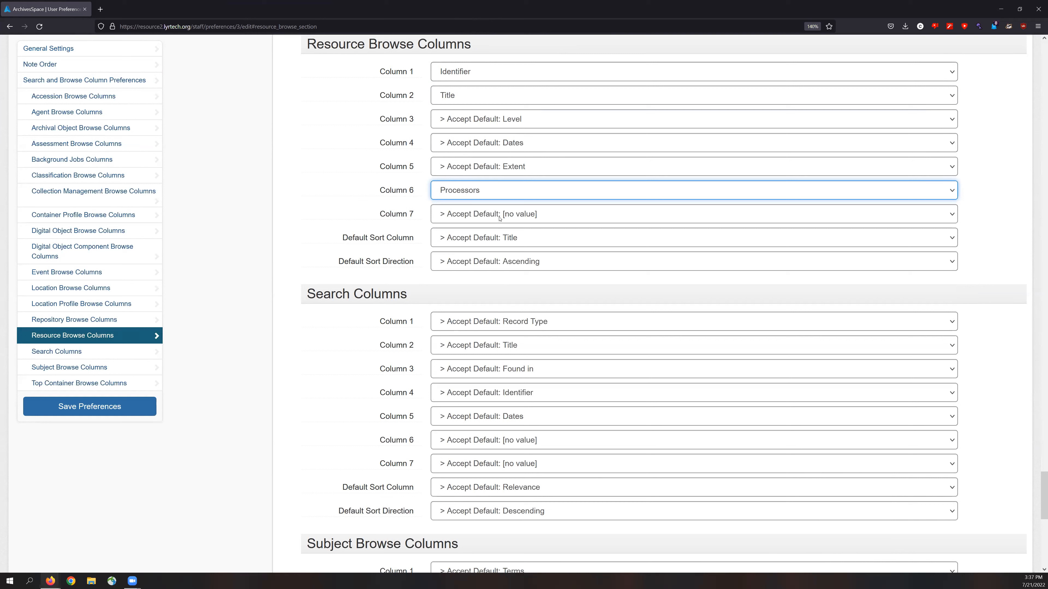
Leave the default sort column as Title and sort direction as Ascending
{"action": "mouse_move", "coordinate": [389, 240]}
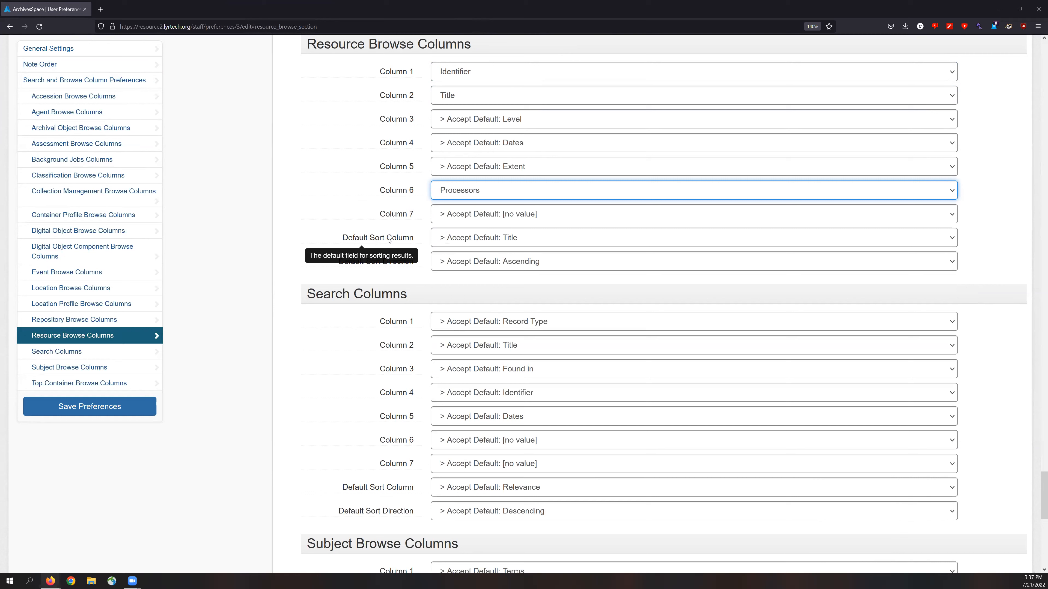
{"action": "left_click", "coordinate": [489, 243]}
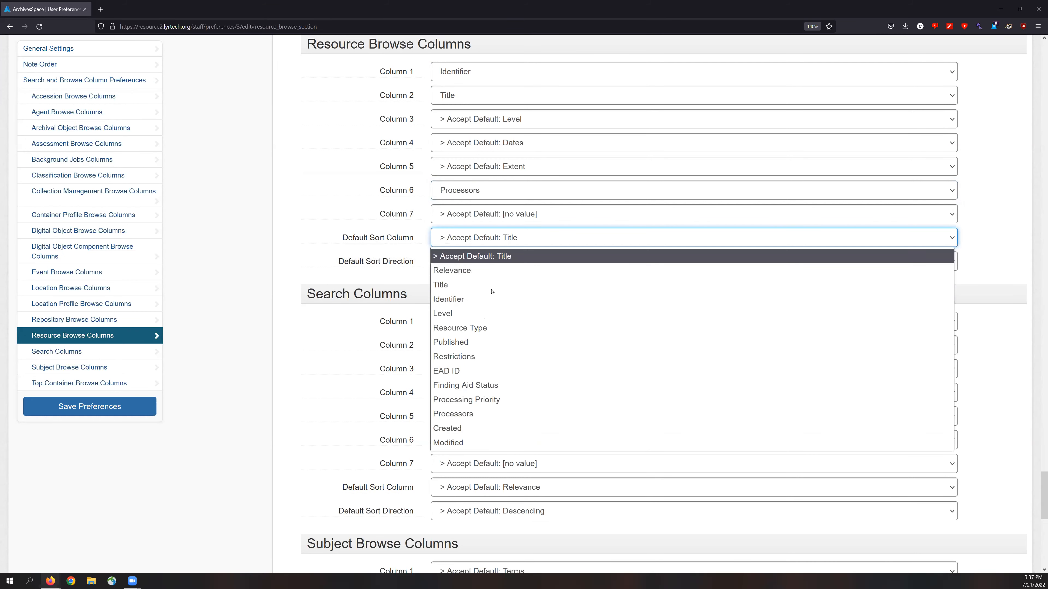
{"action": "left_click", "coordinate": [489, 243]}
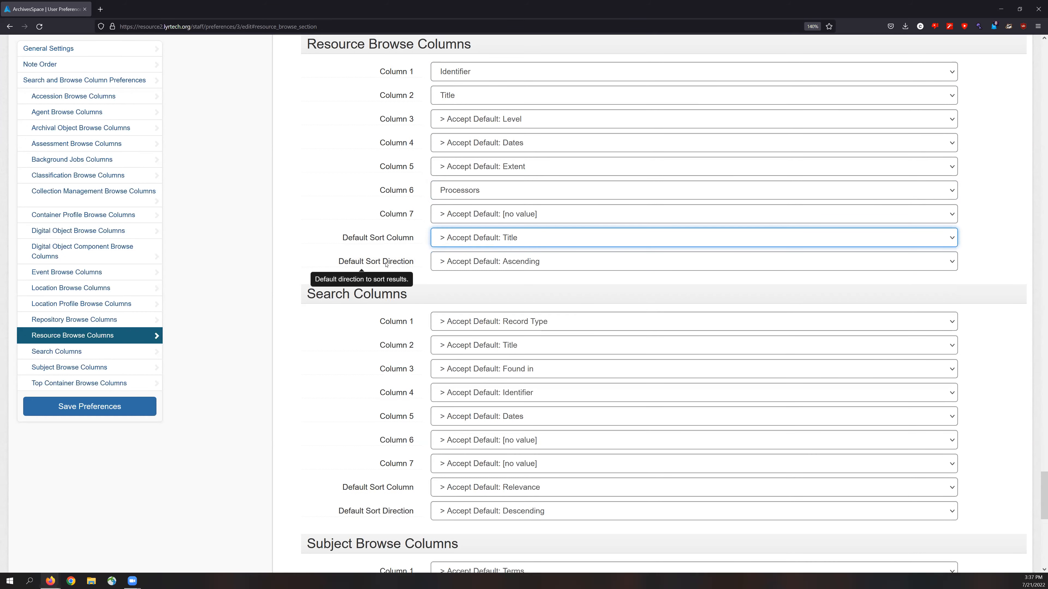
{"action": "left_click", "coordinate": [491, 263]}
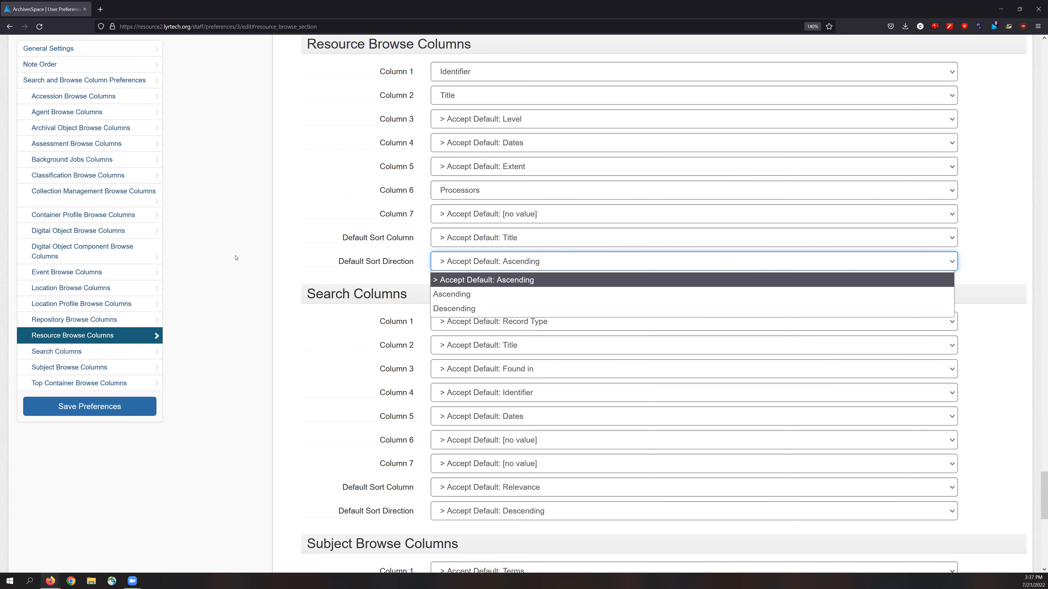
{"action": "left_click", "coordinate": [280, 276]}
{"action": "scroll", "coordinate": [407, 311], "scroll_direction": "down", "scroll_amount": 3}
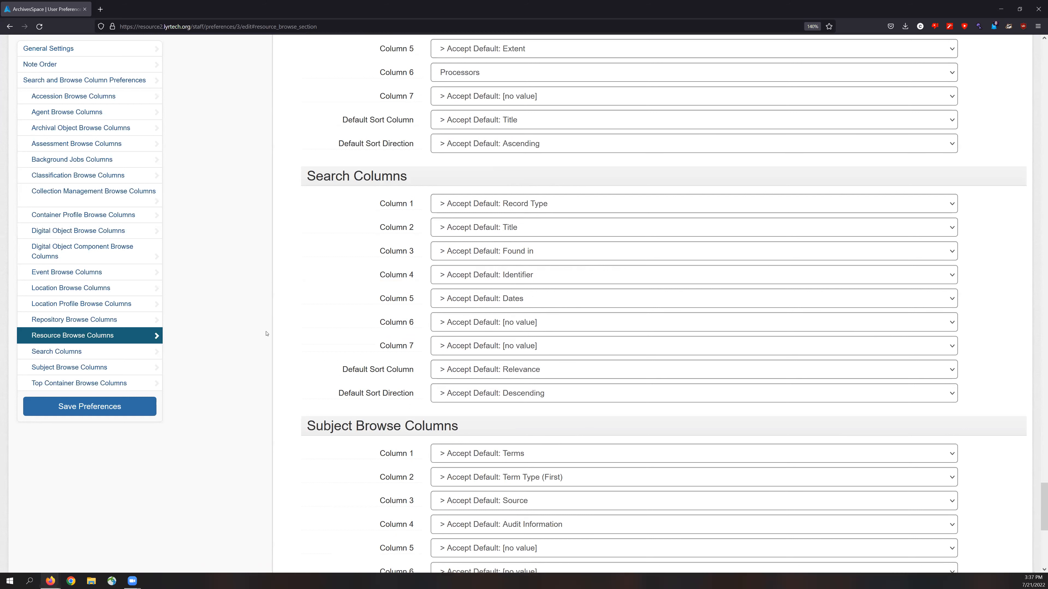
{"action": "scroll", "coordinate": [272, 334], "scroll_direction": "up", "scroll_amount": 20}
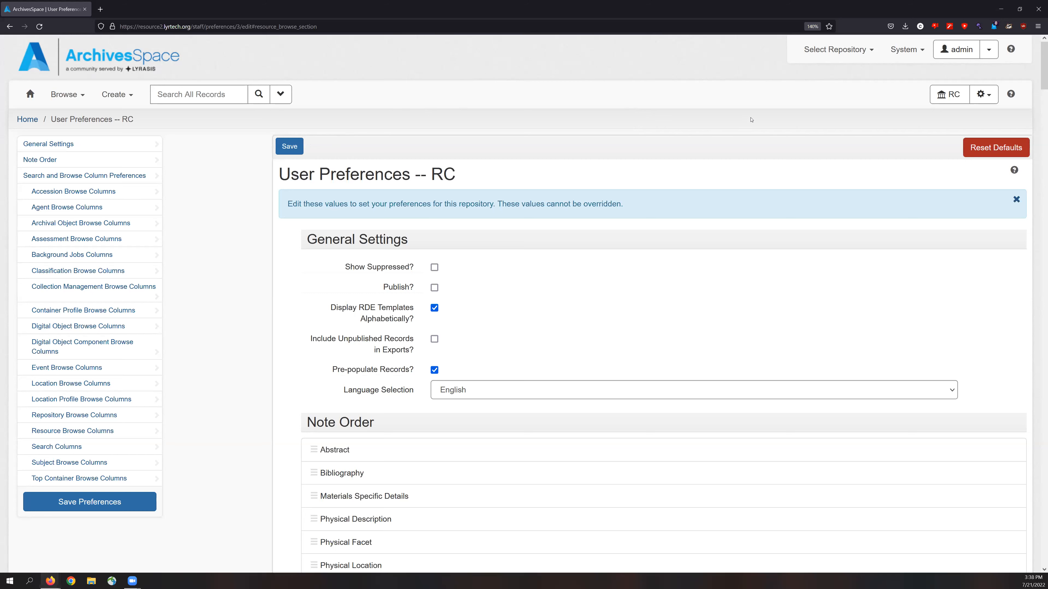
Go to System > Manage Controlled Value Lists and scroll through the List Name choices
{"action": "left_click", "coordinate": [906, 50]}
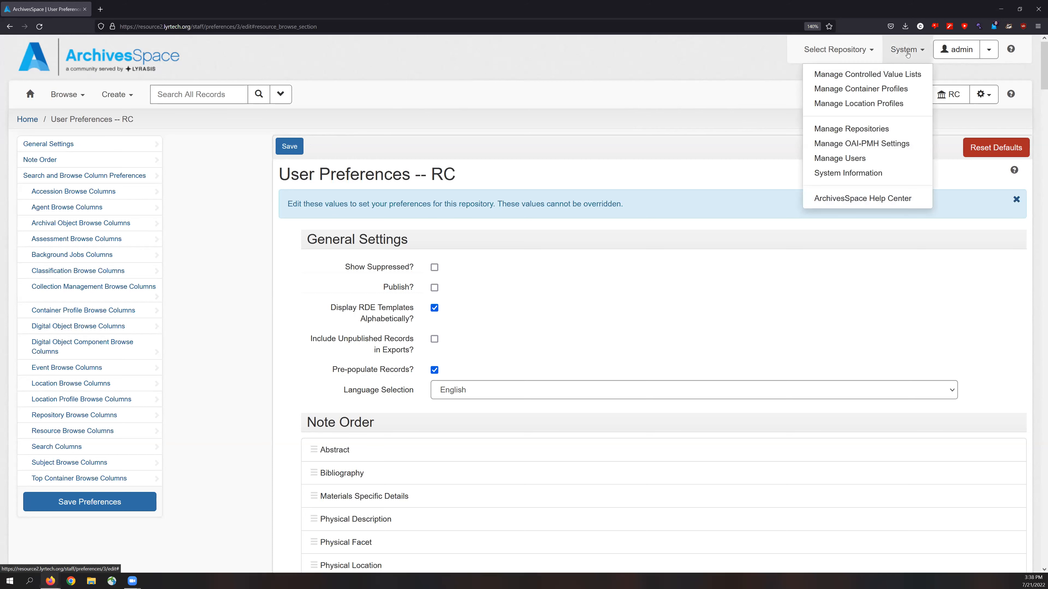
{"action": "left_click", "coordinate": [905, 74]}
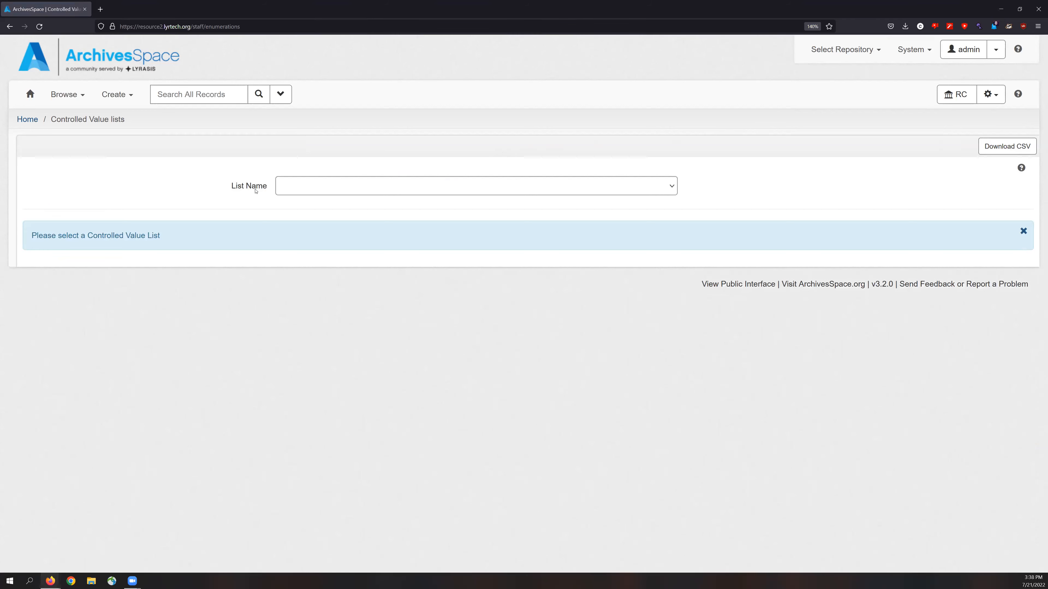
{"action": "left_click", "coordinate": [329, 190]}
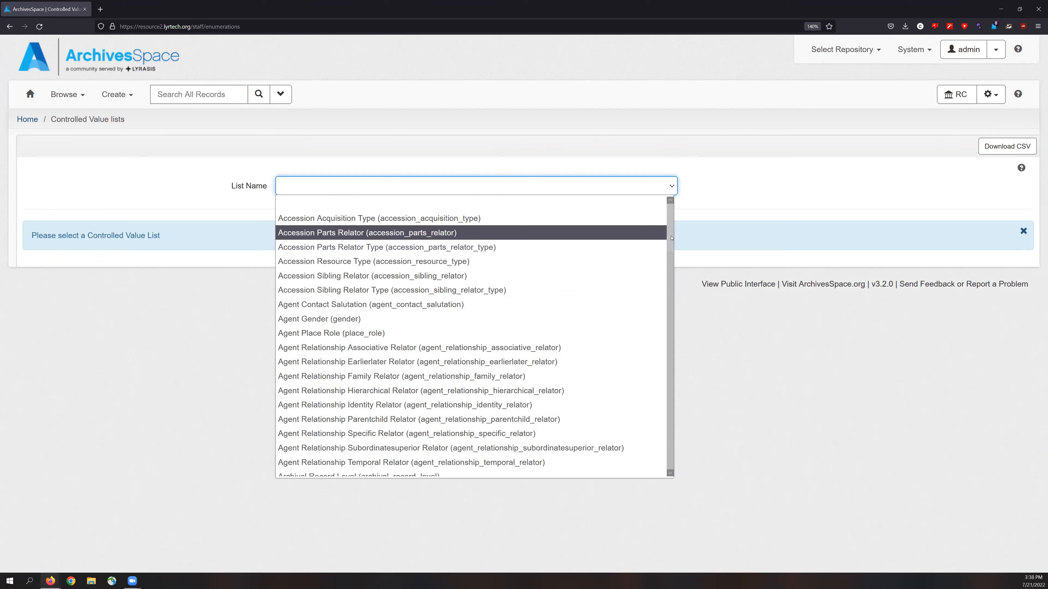
{"action": "left_click_drag", "start_coordinate": [671, 237], "coordinate": [668, 427]}
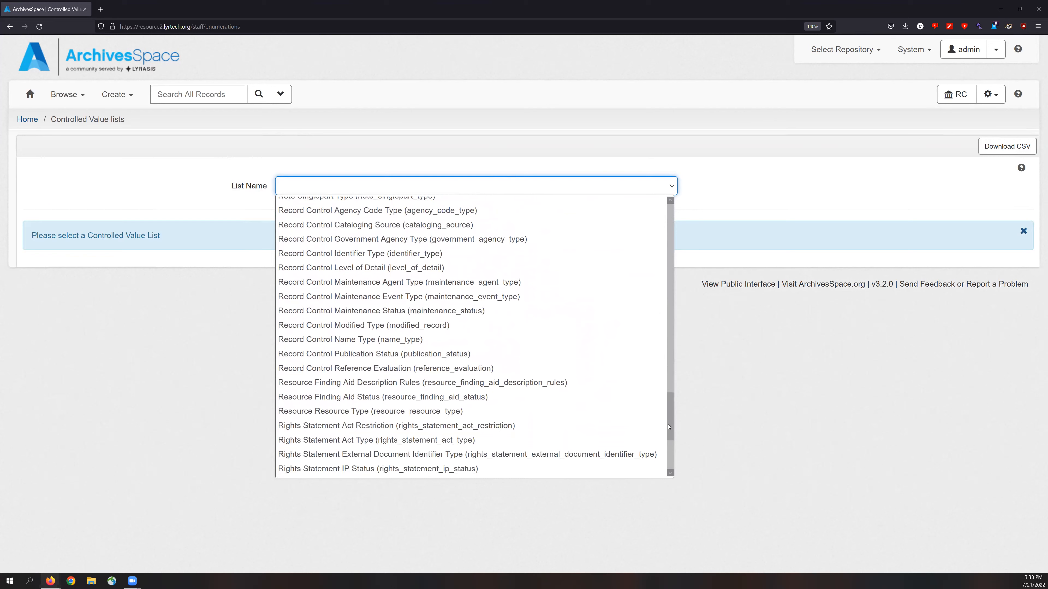
Select Resource Finding Aid Status (resource_finding_aid_status) as the list to display
{"action": "left_click", "coordinate": [444, 397]}
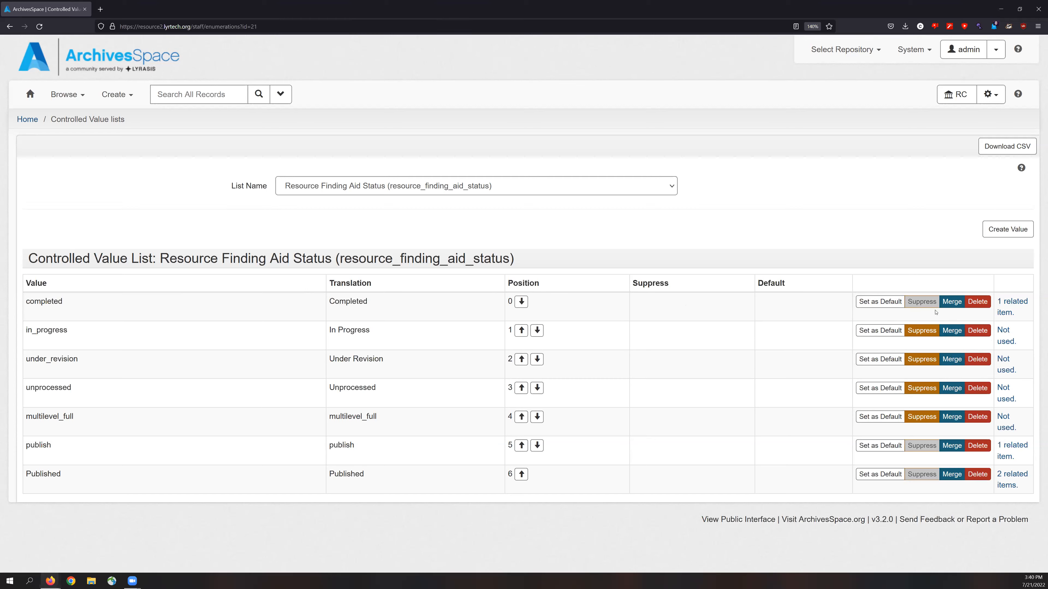
Begin merging completed into Published, then cancel without applying the merge
{"action": "left_click", "coordinate": [949, 303]}
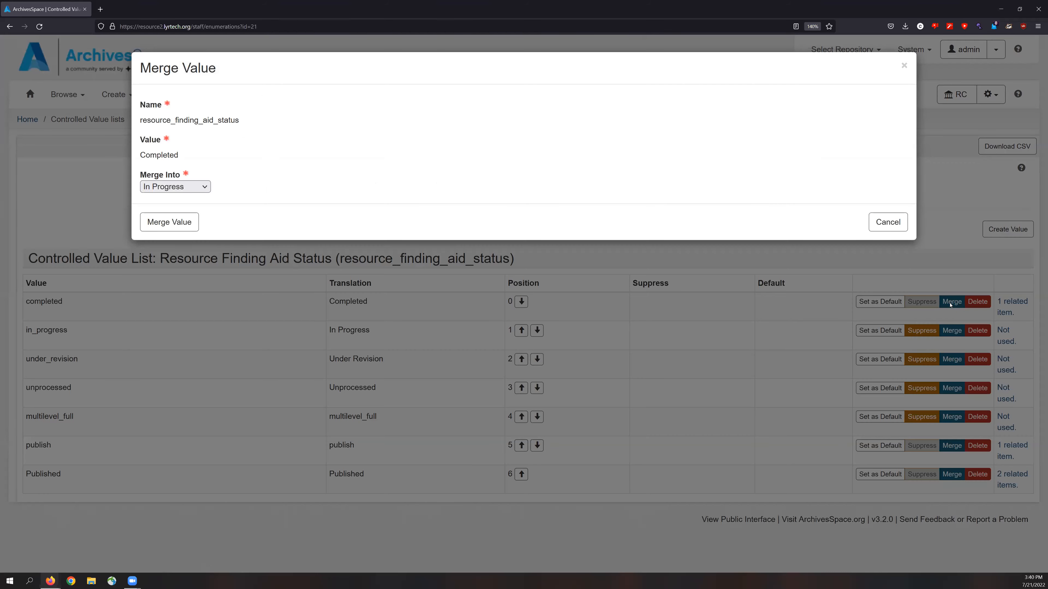
{"action": "left_click", "coordinate": [202, 187]}
{"action": "left_click", "coordinate": [182, 274]}
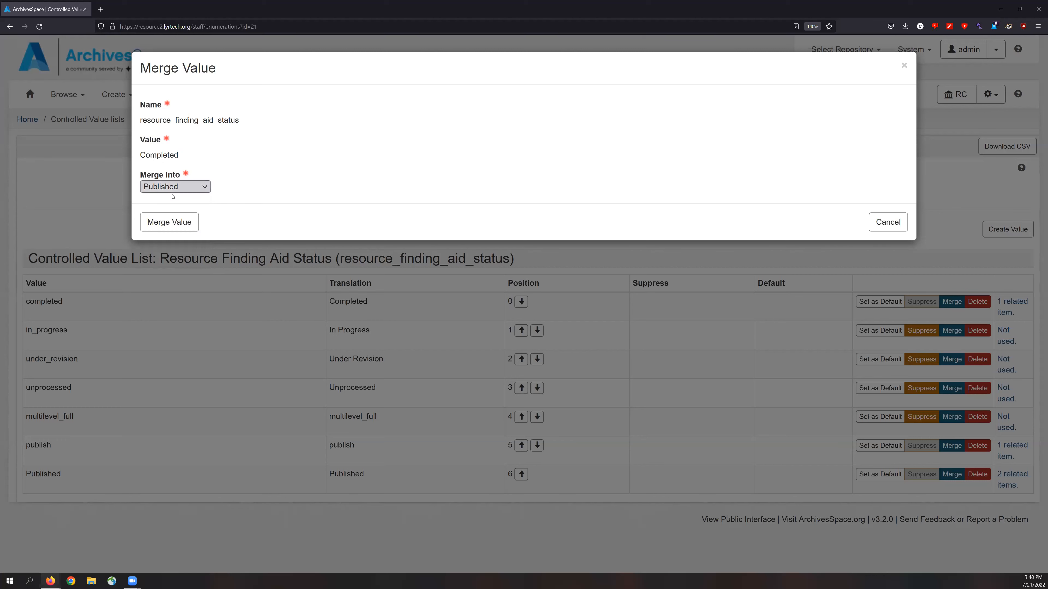
{"action": "left_click", "coordinate": [872, 229]}
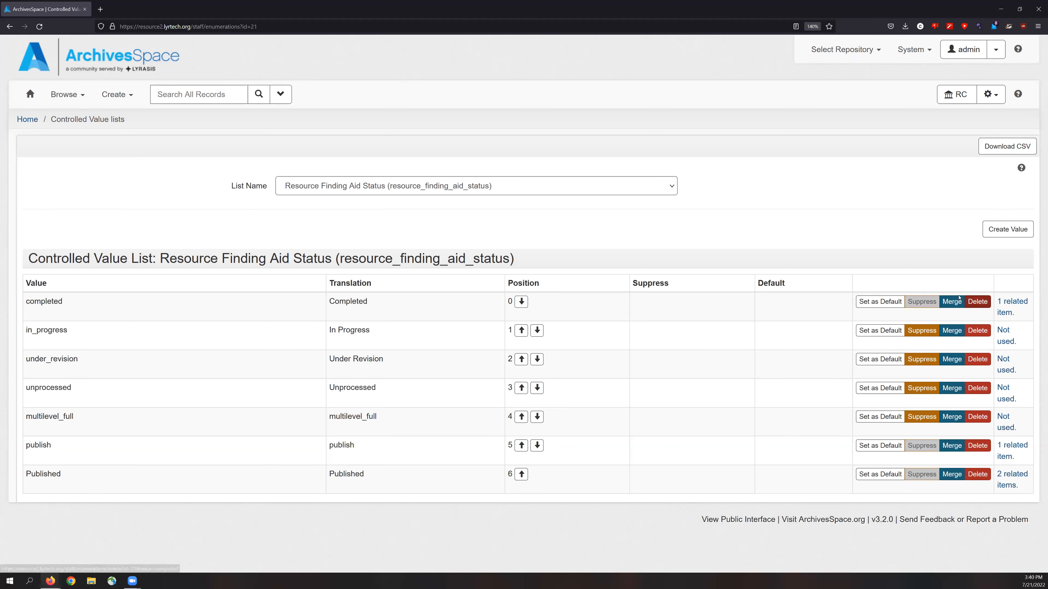
Switch the displayed controlled value list to Note Index Type
{"action": "left_click", "coordinate": [627, 188]}
{"action": "scroll", "coordinate": [551, 197], "scroll_direction": "up", "scroll_amount": 2}
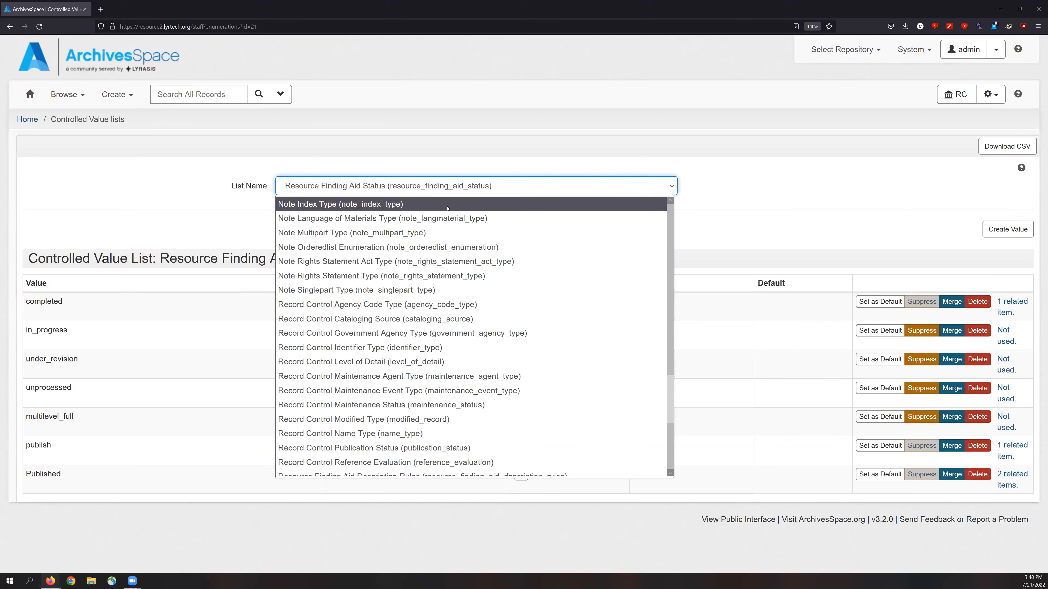
{"action": "left_click", "coordinate": [545, 202]}
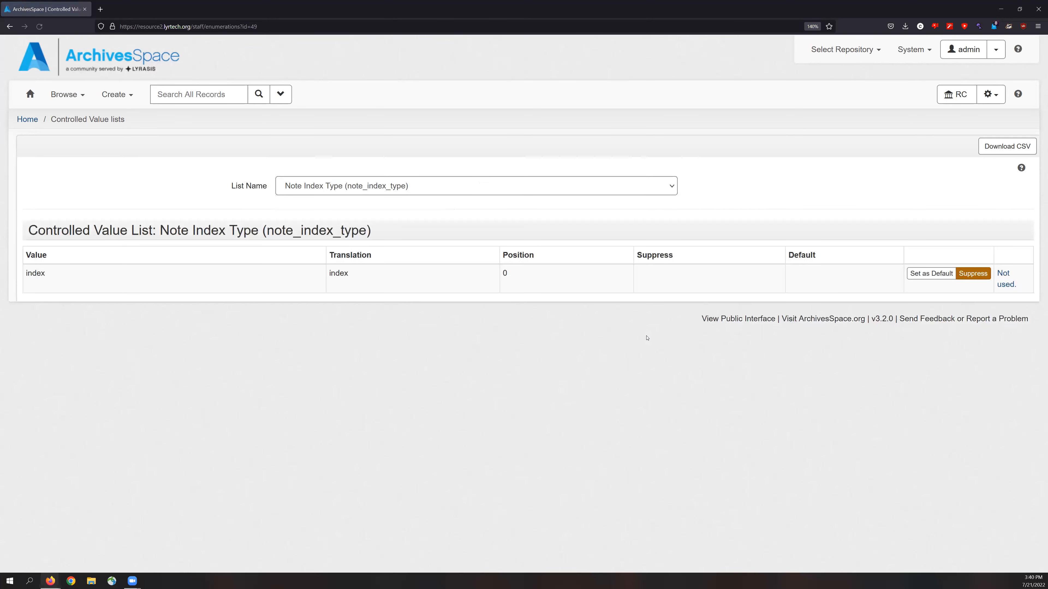
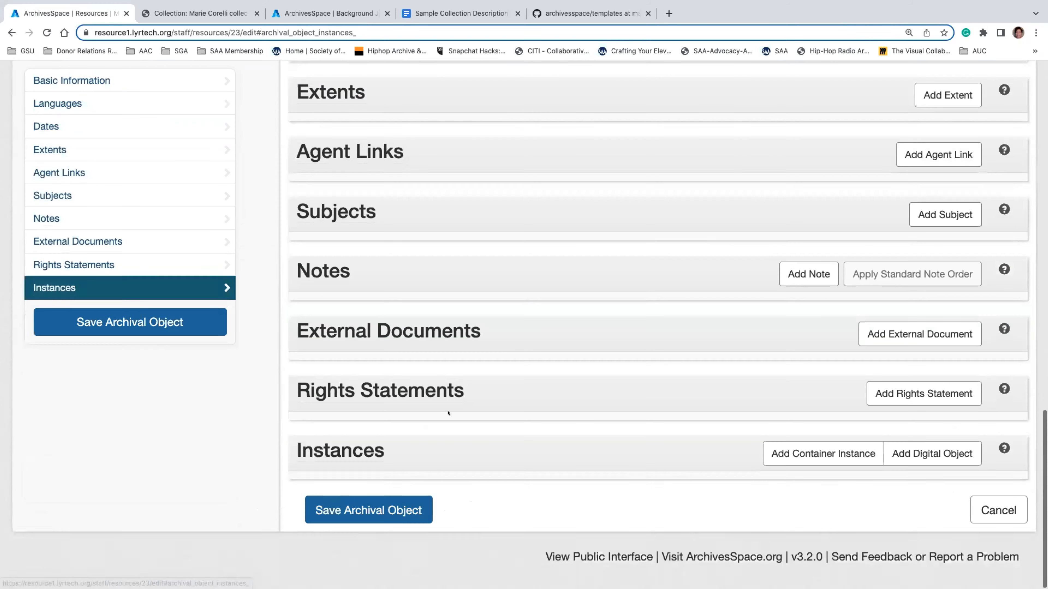
Add a Mixed Materials container instance and browse existing top containers for it
{"action": "left_click", "coordinate": [815, 453]}
{"action": "scroll", "coordinate": [632, 431], "scroll_direction": "down", "scroll_amount": 5}
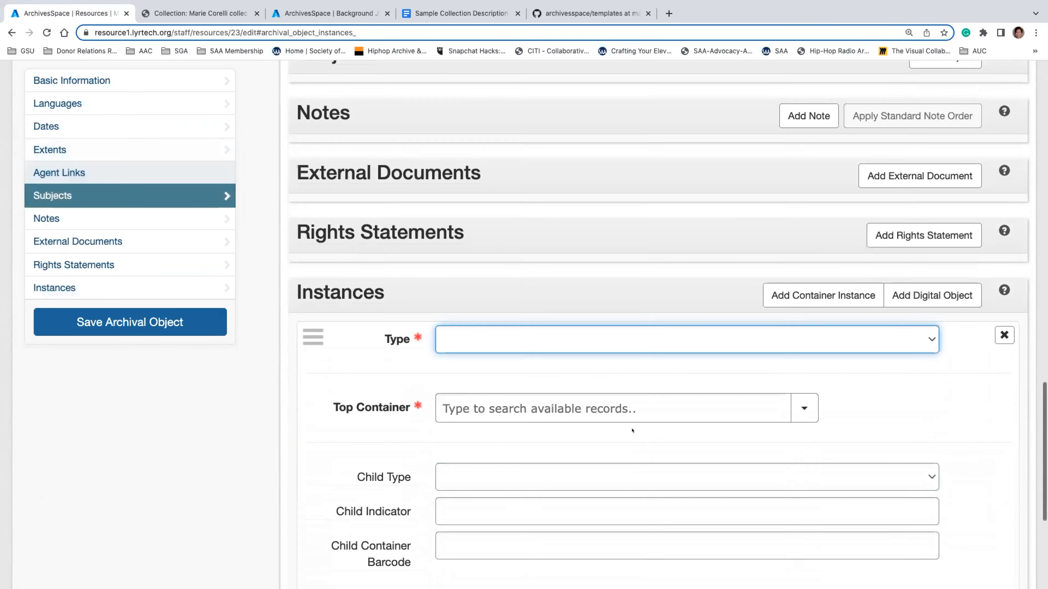
{"action": "left_click", "coordinate": [674, 272]}
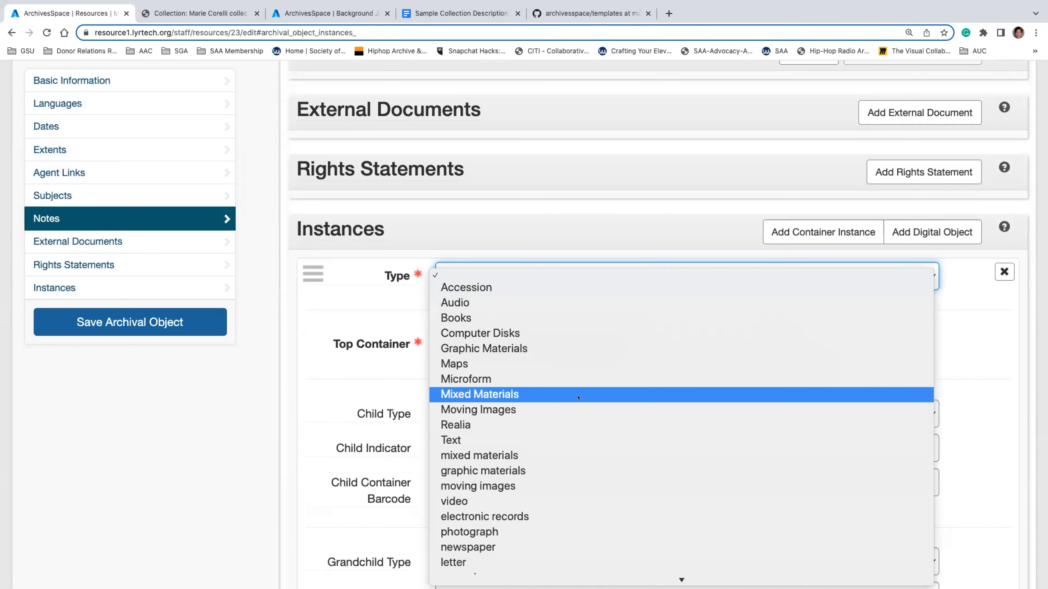
{"action": "left_click", "coordinate": [586, 395]}
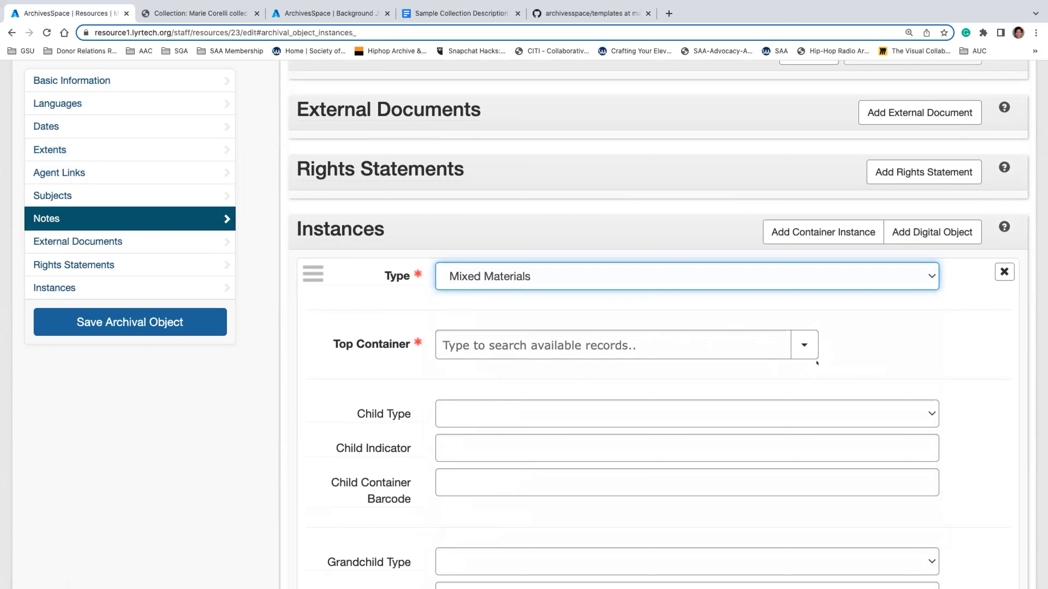
{"action": "left_click", "coordinate": [803, 340]}
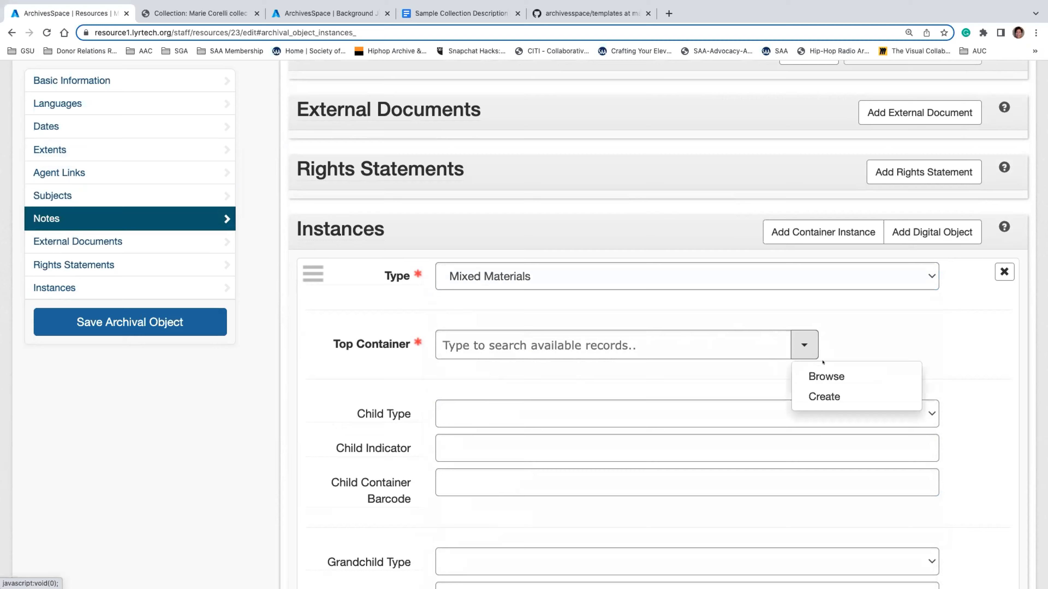
{"action": "left_click", "coordinate": [820, 375]}
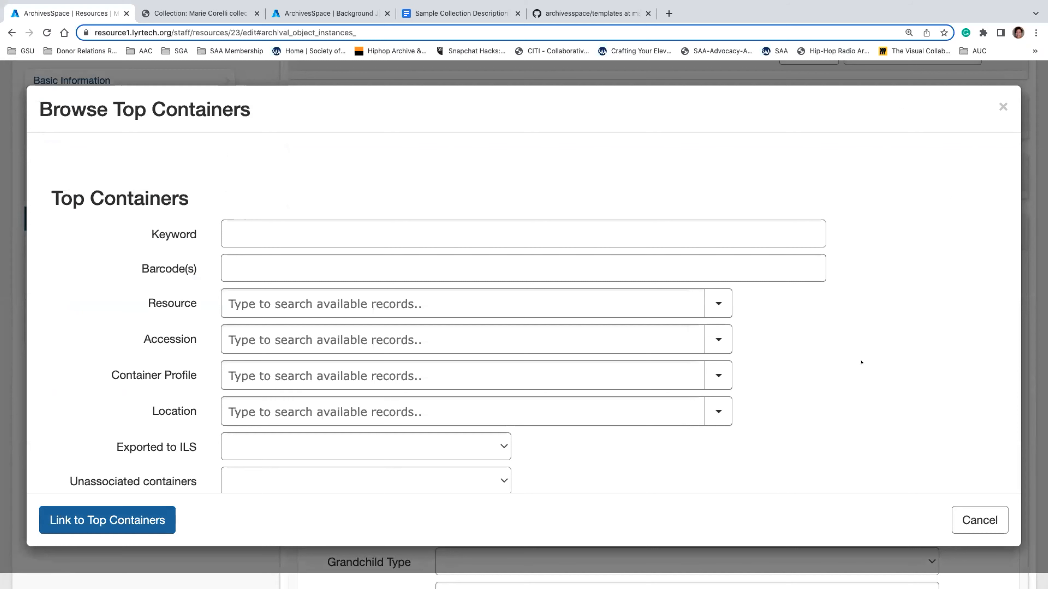
Search top containers filtered to resource collection A0058
{"action": "scroll", "coordinate": [928, 371], "scroll_direction": "down", "scroll_amount": 2}
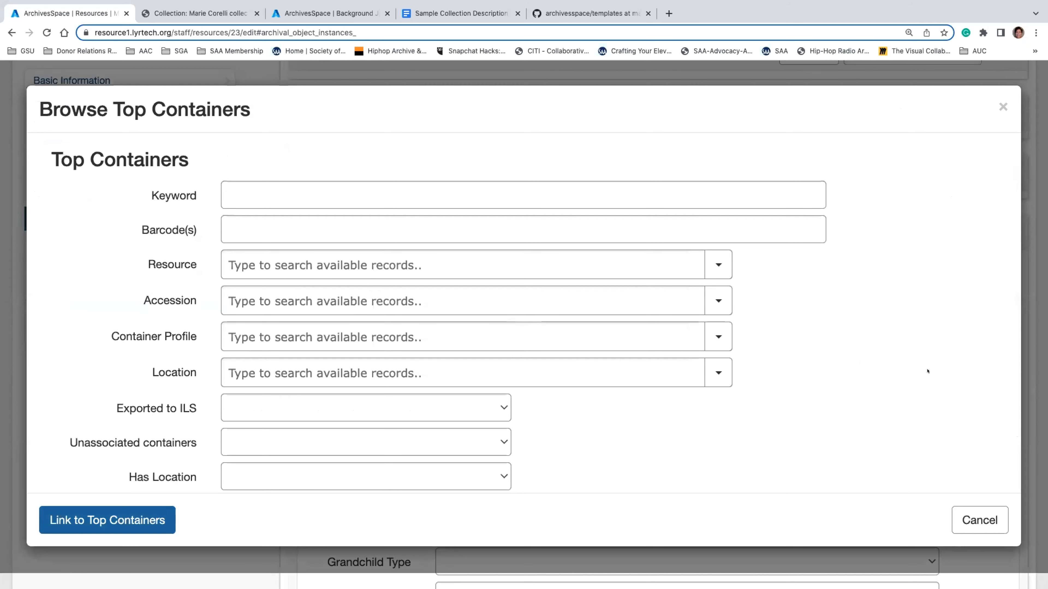
{"action": "left_click", "coordinate": [380, 261]}
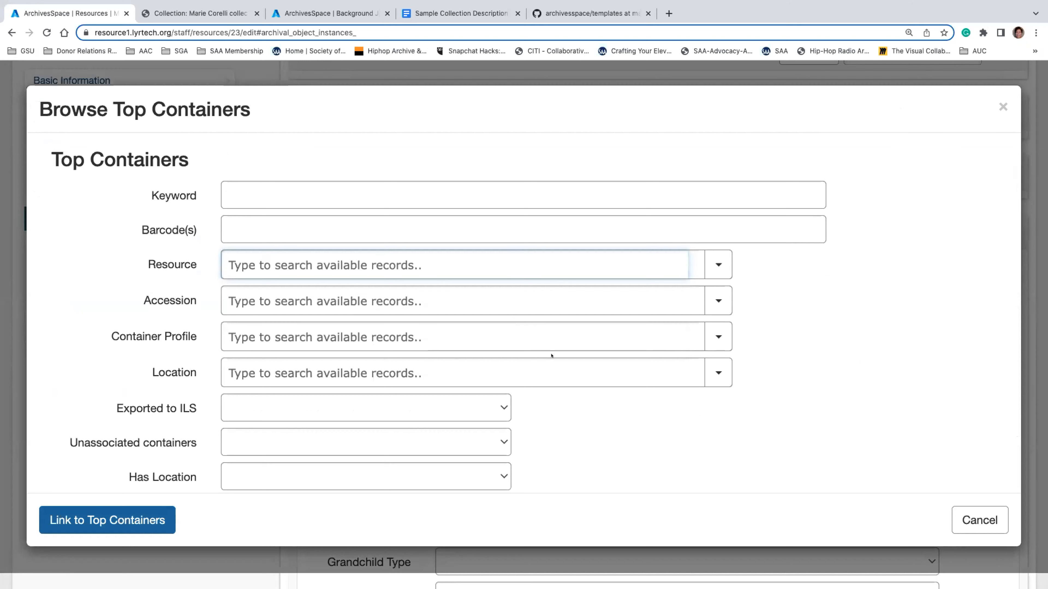
{"action": "left_click", "coordinate": [457, 286]}
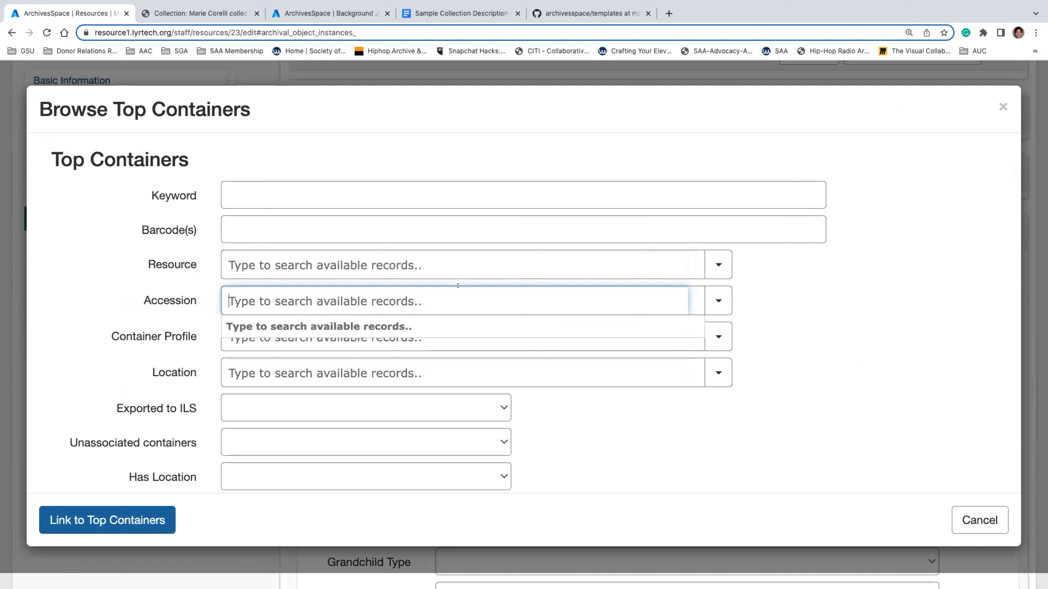
{"action": "left_click", "coordinate": [438, 265]}
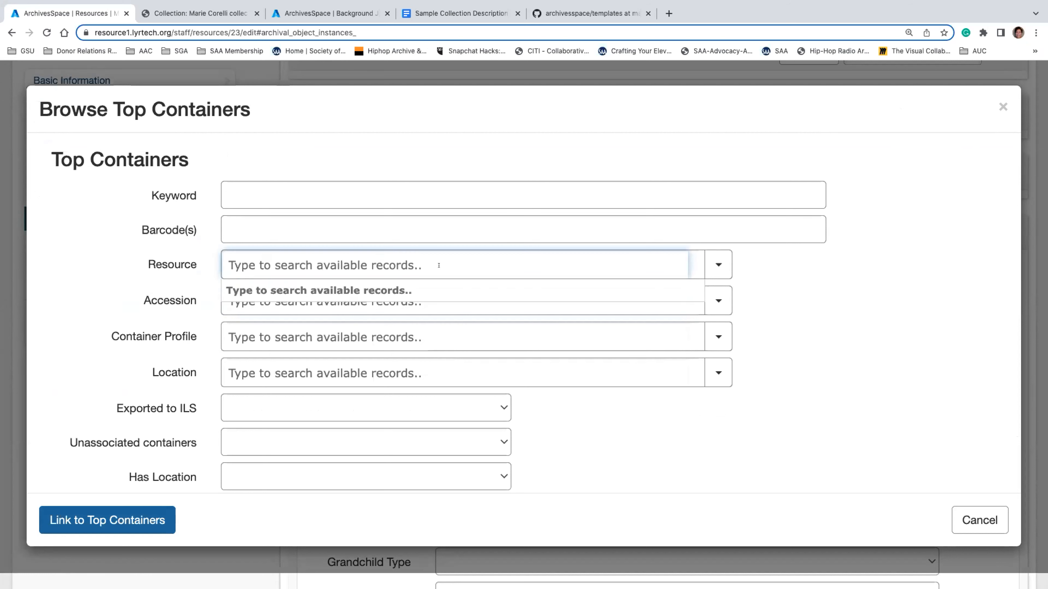
{"action": "type", "text": "richard"}
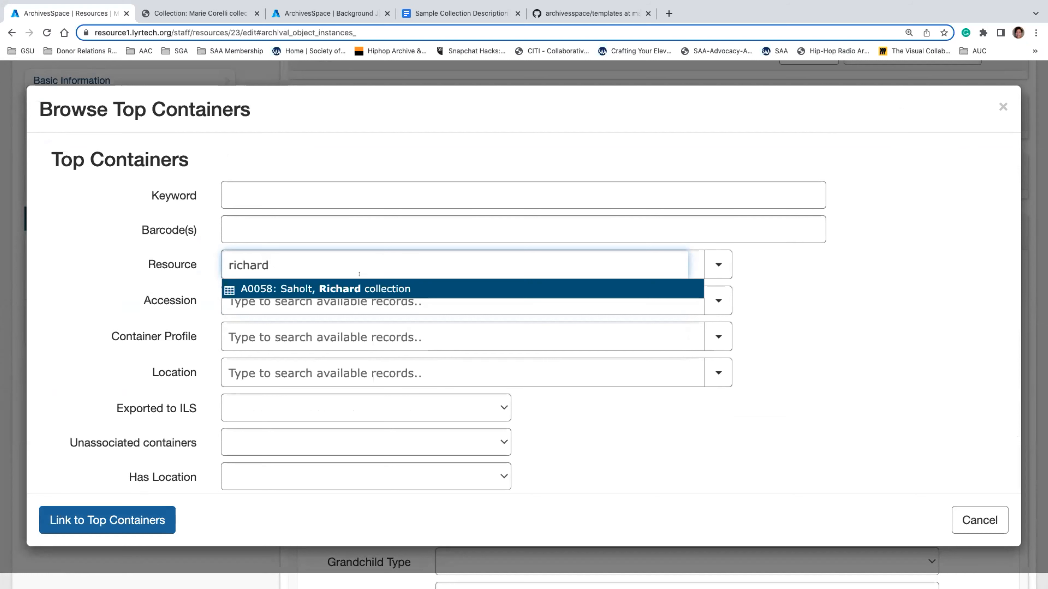
{"action": "left_click", "coordinate": [370, 285]}
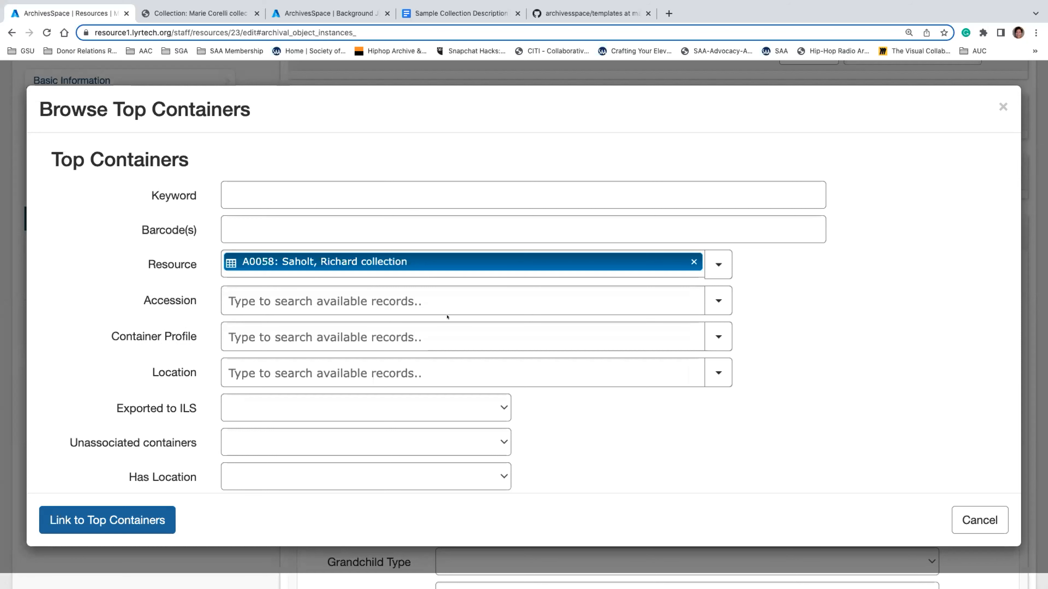
{"action": "scroll", "coordinate": [524, 374], "scroll_direction": "down", "scroll_amount": 2}
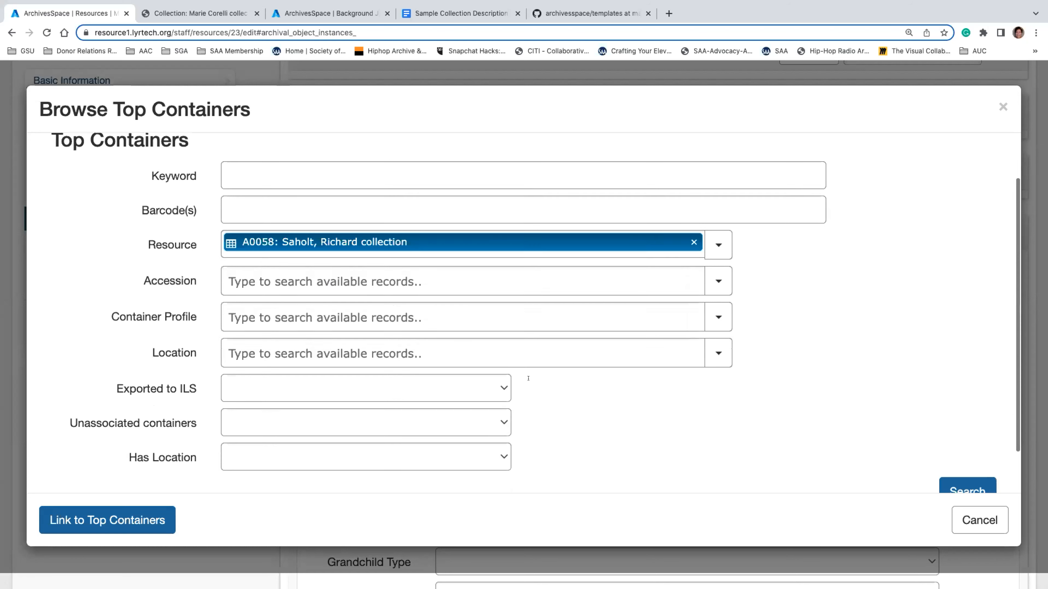
{"action": "left_click", "coordinate": [983, 448]}
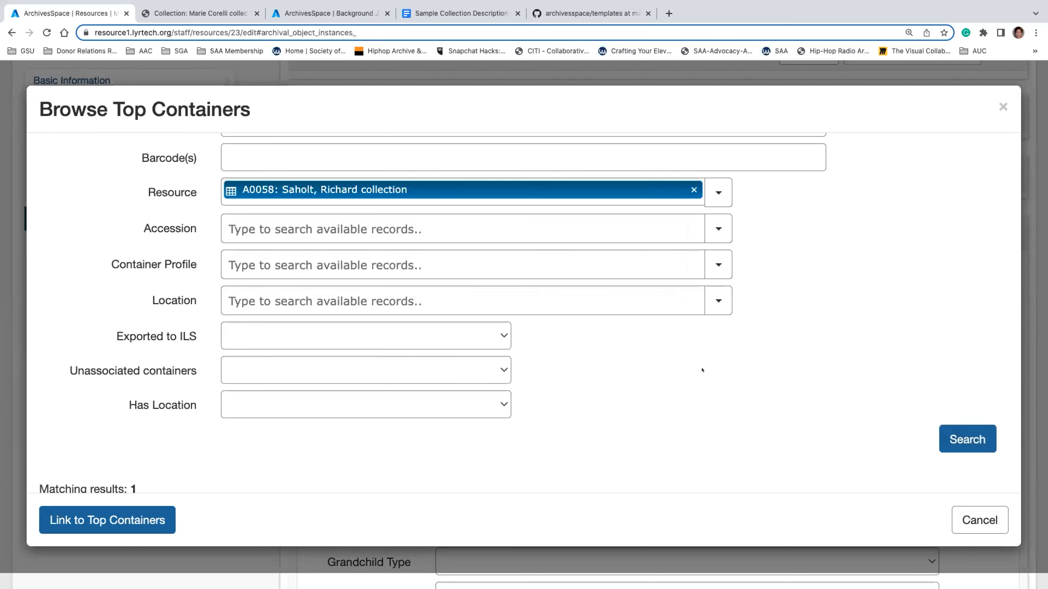
Link the Box 1: Series Series 1 result as the instance's top container
{"action": "scroll", "coordinate": [702, 368], "scroll_direction": "down", "scroll_amount": 4}
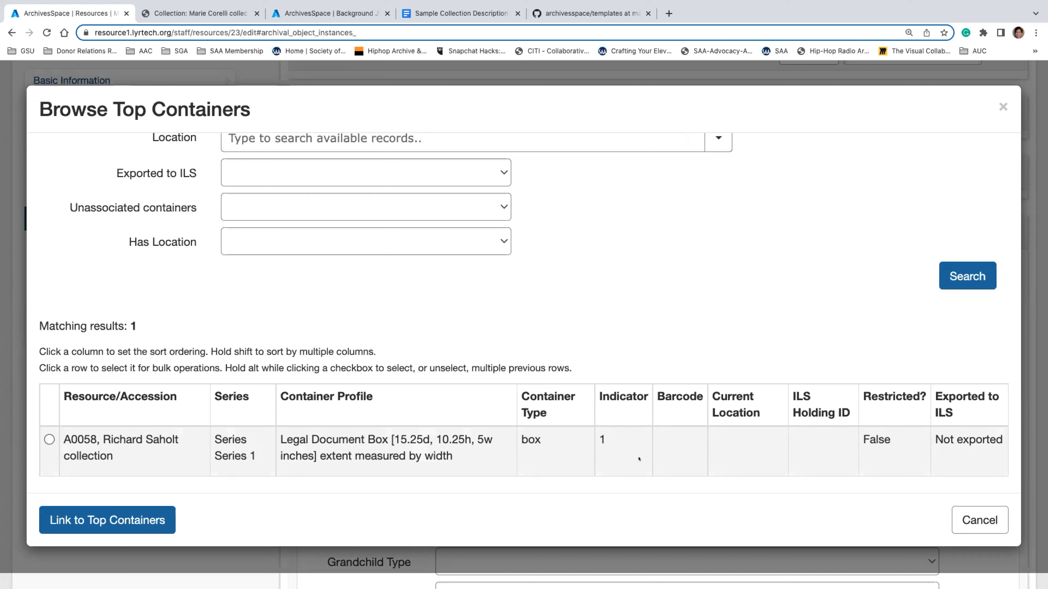
{"action": "left_click", "coordinate": [53, 445]}
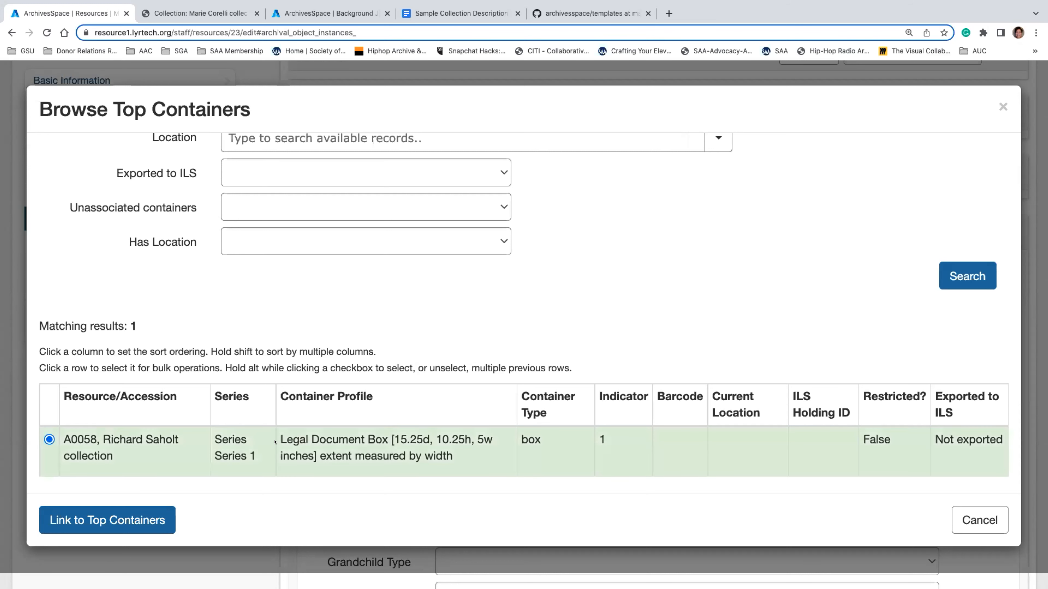
{"action": "left_click", "coordinate": [108, 520]}
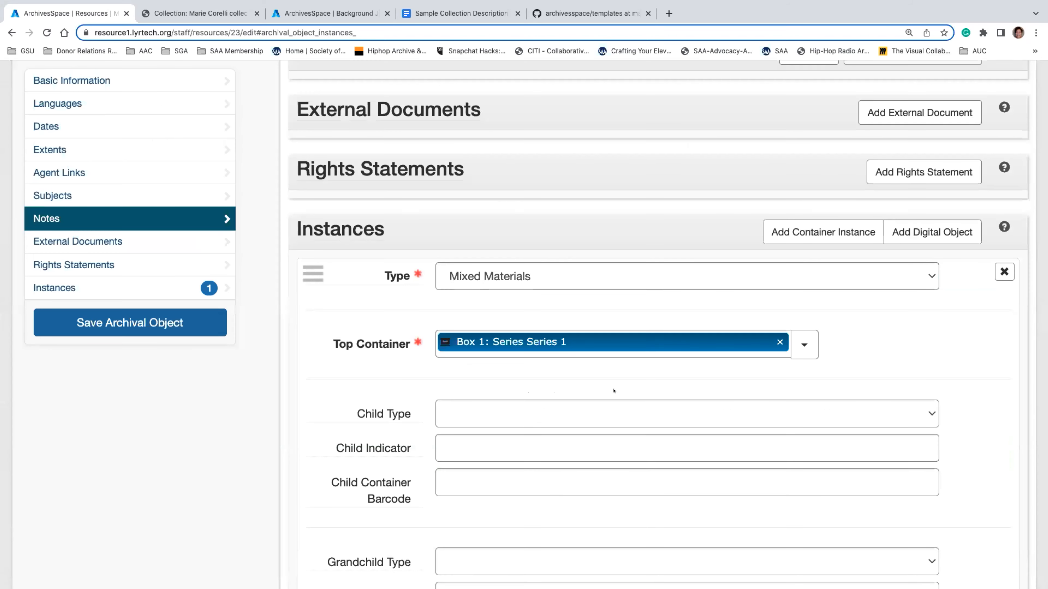
Save the Correspondence record, then view its linked Box 1 top container record
{"action": "left_click", "coordinate": [177, 323]}
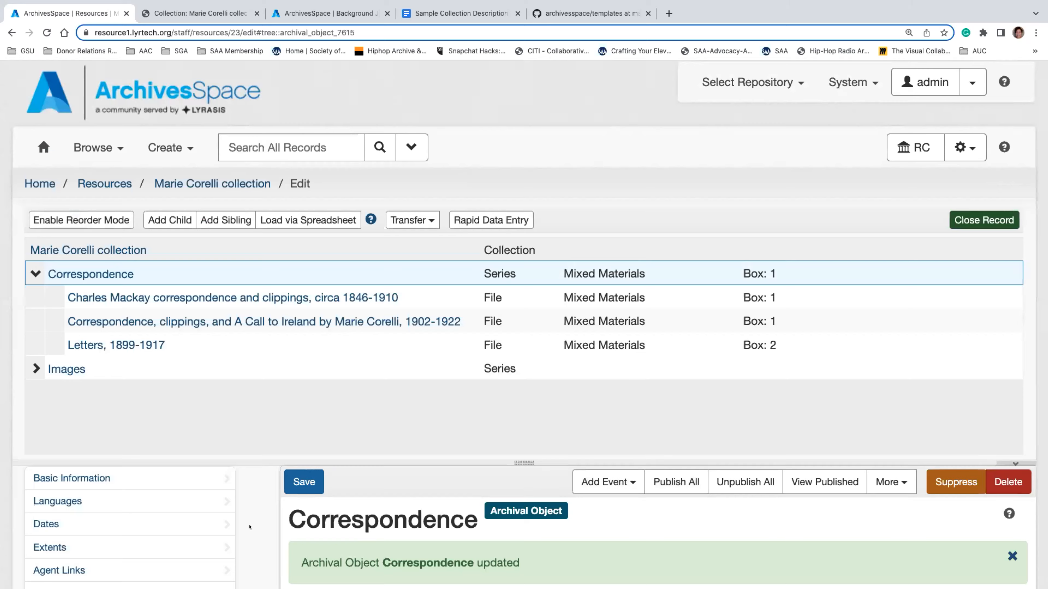
{"action": "scroll", "coordinate": [265, 529], "scroll_direction": "down", "scroll_amount": 10}
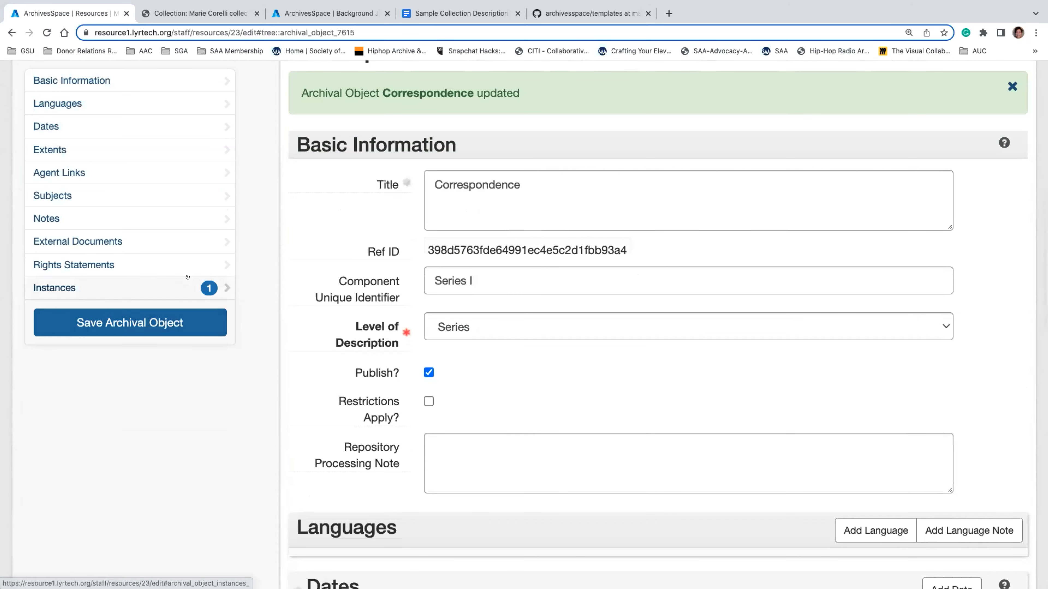
{"action": "left_click", "coordinate": [181, 285]}
{"action": "mouse_move", "coordinate": [543, 180]}
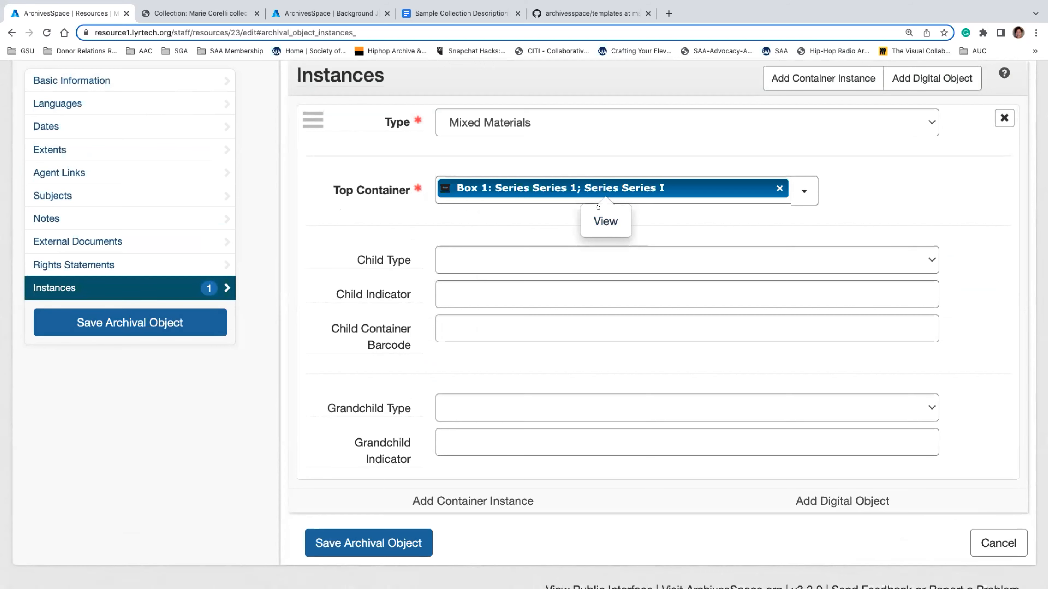
{"action": "left_click", "coordinate": [596, 217]}
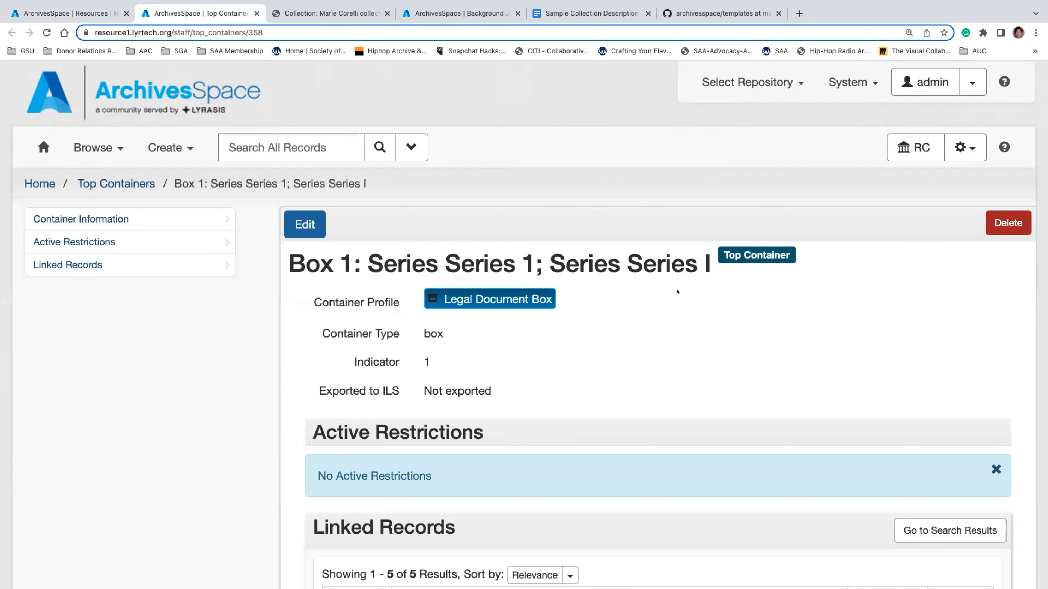
Review Box 1's five linked records, then go to Manage Top Containers
{"action": "scroll", "coordinate": [677, 286], "scroll_direction": "down", "scroll_amount": 7}
{"action": "scroll", "coordinate": [676, 285], "scroll_direction": "down", "scroll_amount": 2}
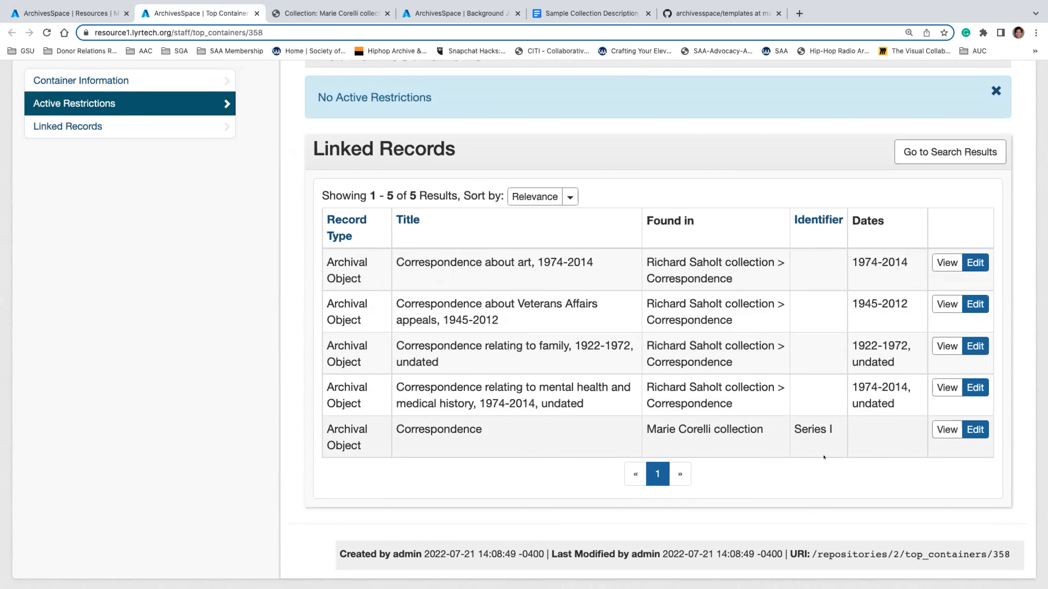
{"action": "scroll", "coordinate": [772, 275], "scroll_direction": "up", "scroll_amount": 5}
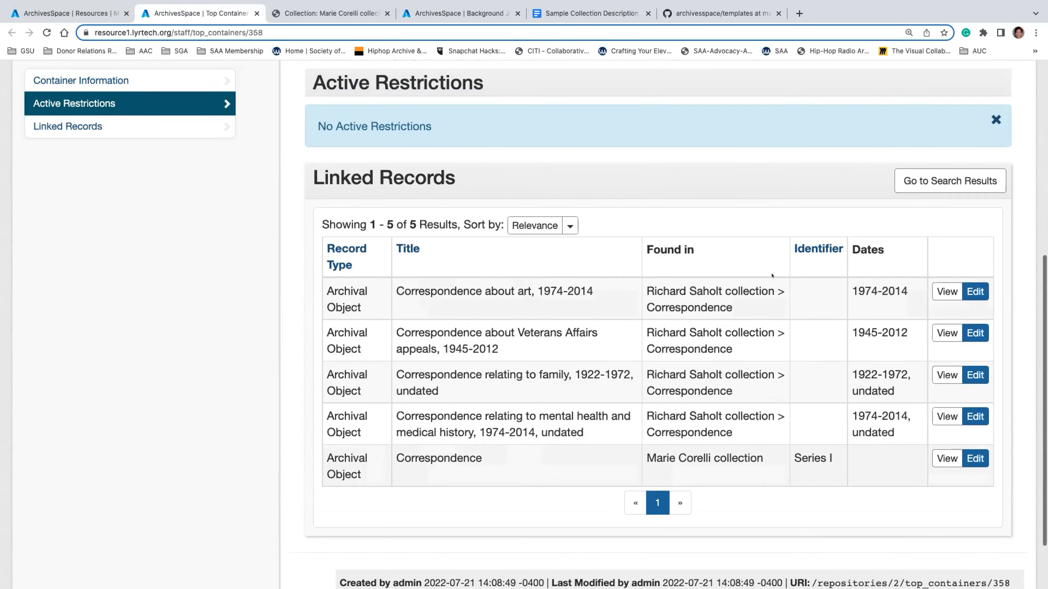
{"action": "scroll", "coordinate": [772, 275], "scroll_direction": "up", "scroll_amount": 5}
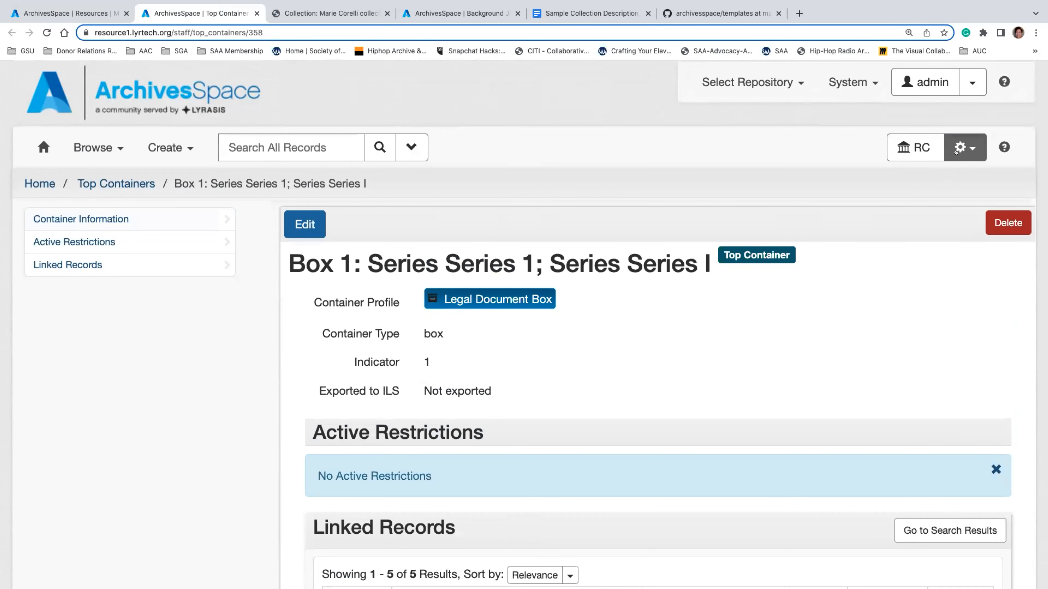
{"action": "left_click", "coordinate": [964, 147]}
{"action": "left_click", "coordinate": [895, 249]}
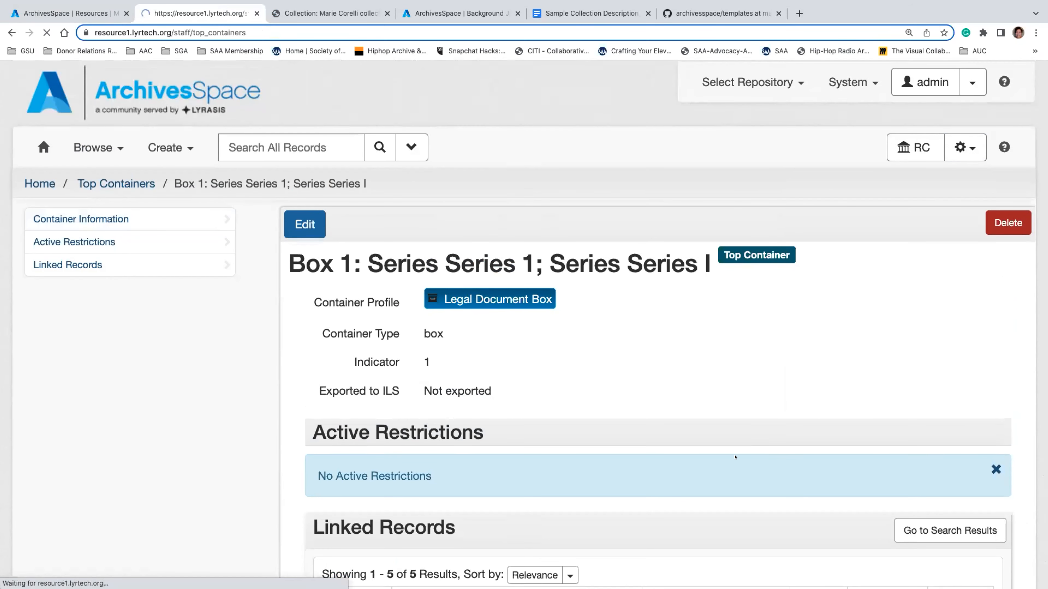
Open and dismiss the container profile lookup in the search form
{"action": "scroll", "coordinate": [786, 469], "scroll_direction": "down", "scroll_amount": 3}
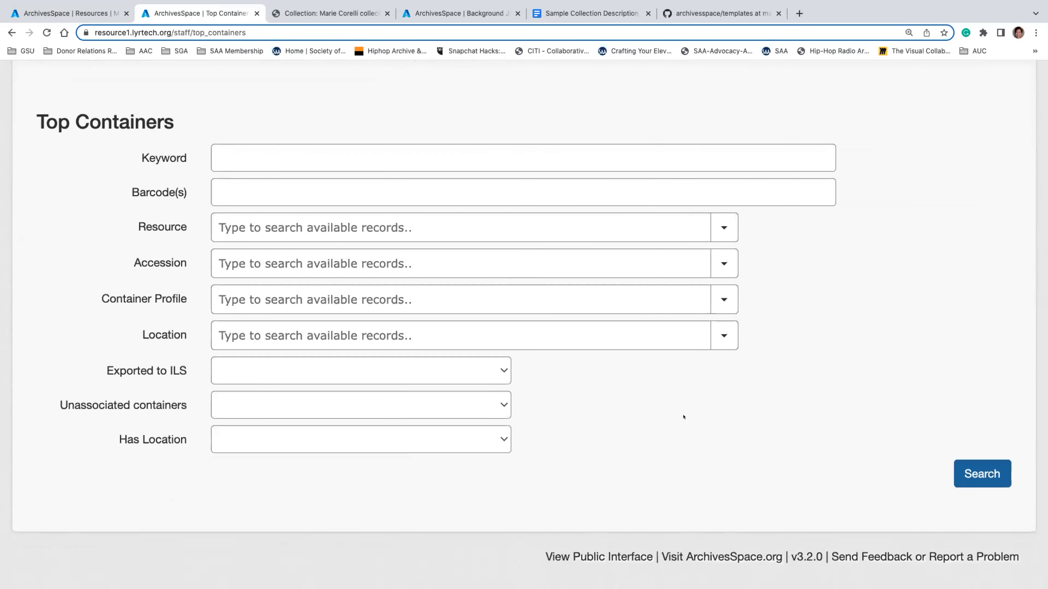
{"action": "left_click", "coordinate": [723, 295]}
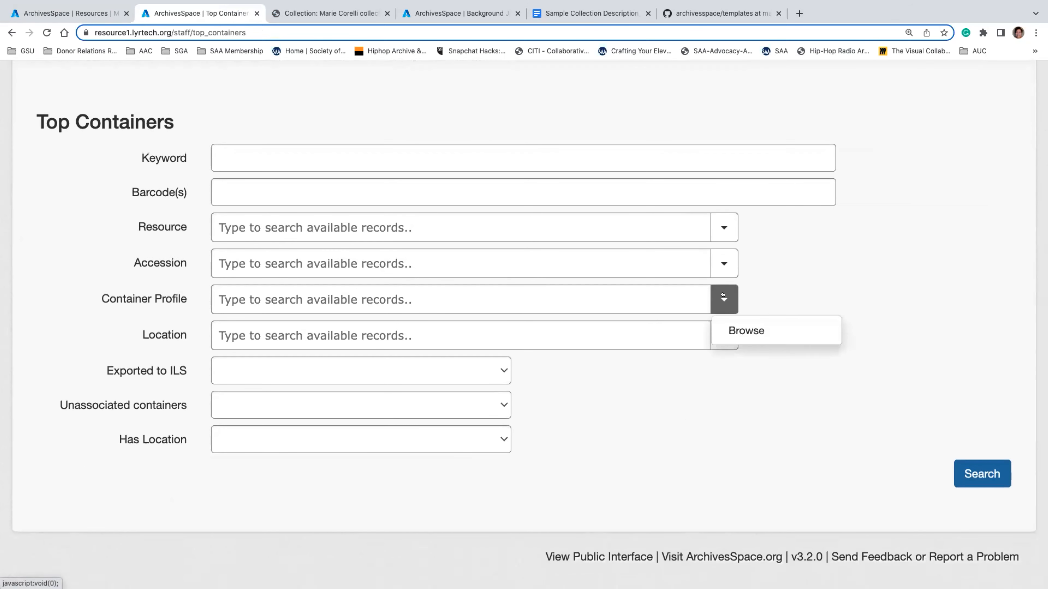
{"action": "left_click", "coordinate": [721, 408]}
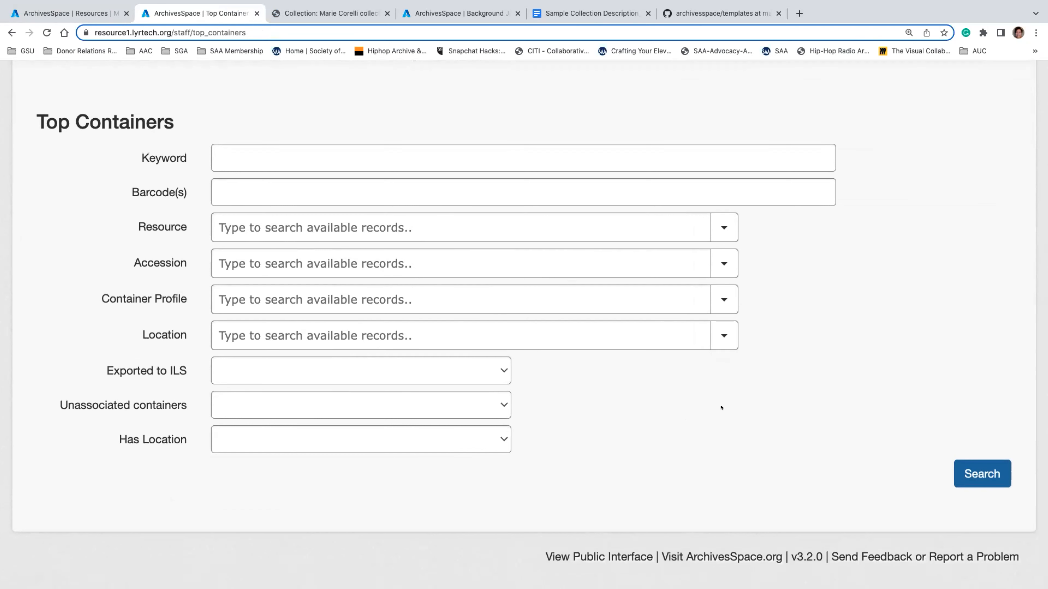
{"action": "left_click", "coordinate": [585, 300]}
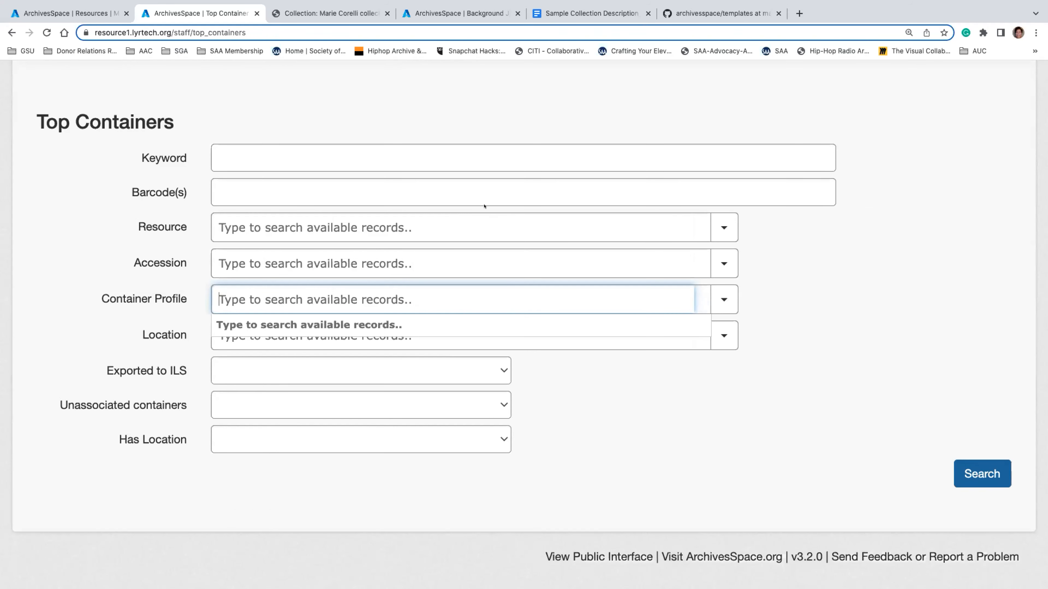
Search top containers filtered to the A0058 collection resource
{"action": "left_click", "coordinate": [474, 221]}
{"action": "type", "text": "richard"}
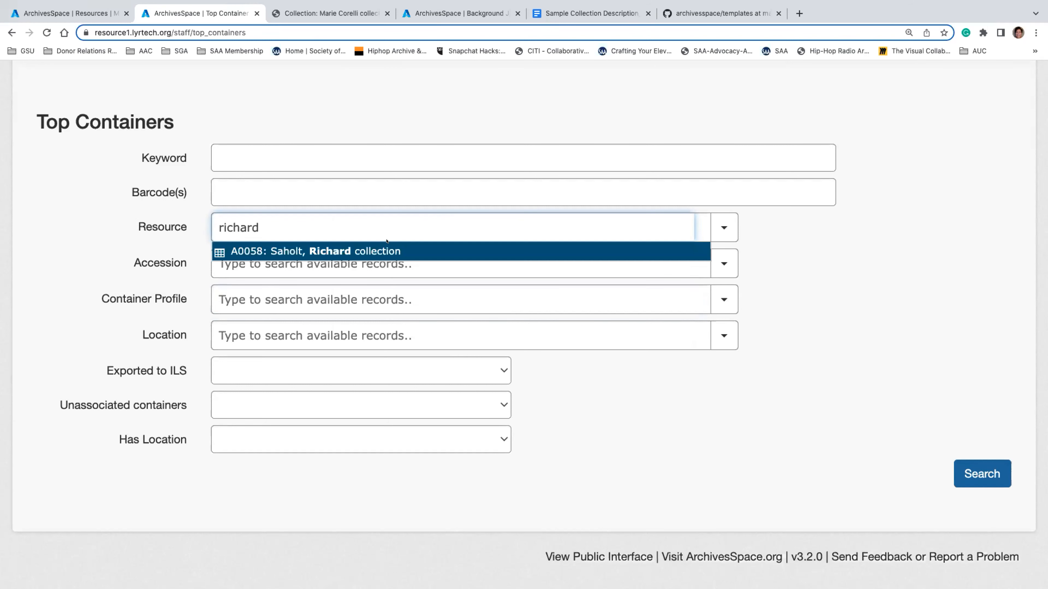
{"action": "left_click", "coordinate": [388, 248]}
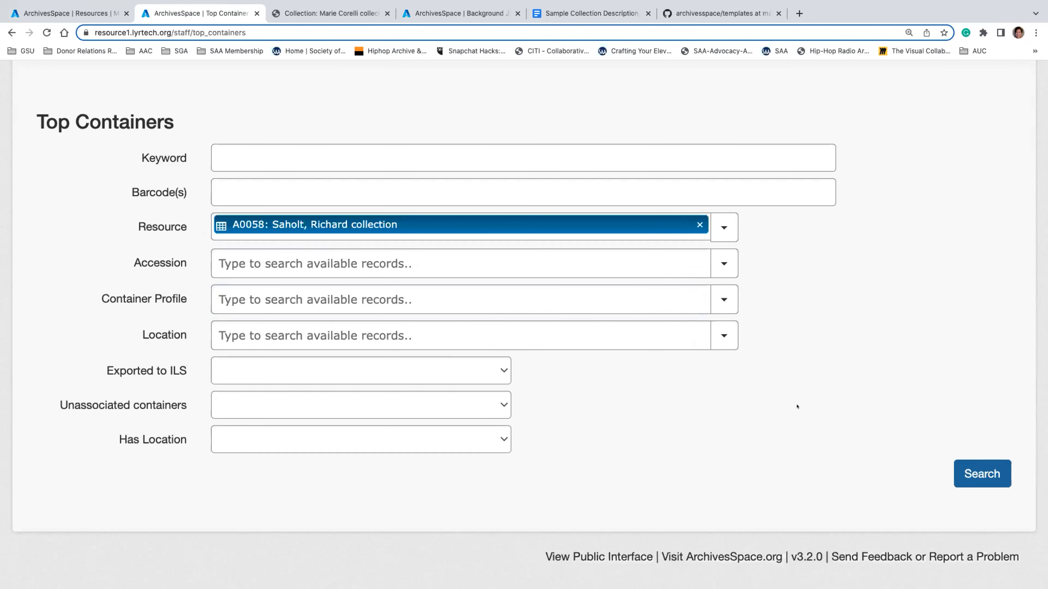
{"action": "left_click", "coordinate": [961, 469]}
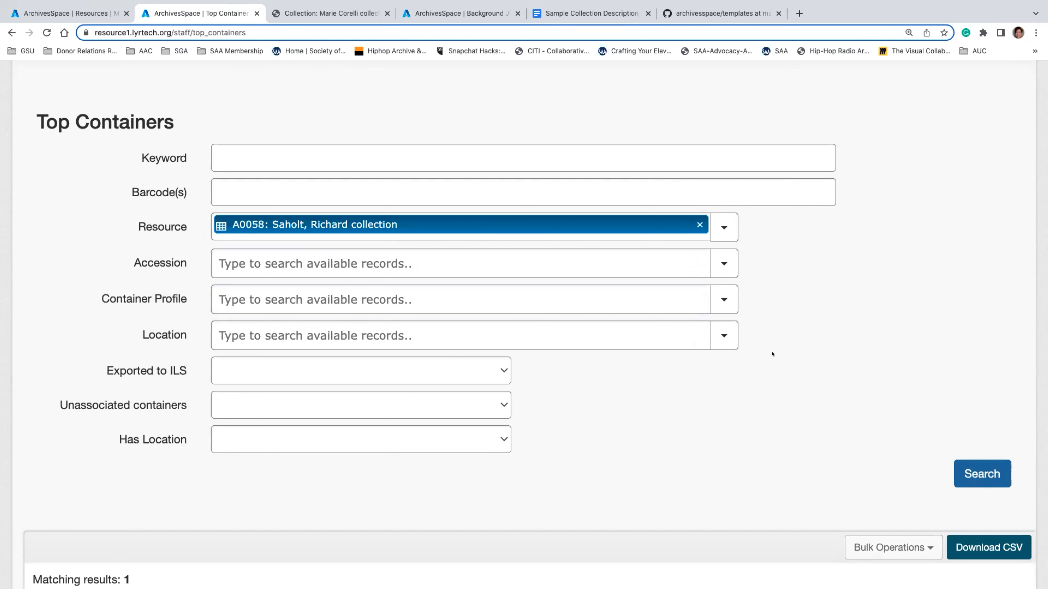
Select the single Box 1 result and check Bulk Operations without applying any
{"action": "scroll", "coordinate": [773, 354], "scroll_direction": "down", "scroll_amount": 6}
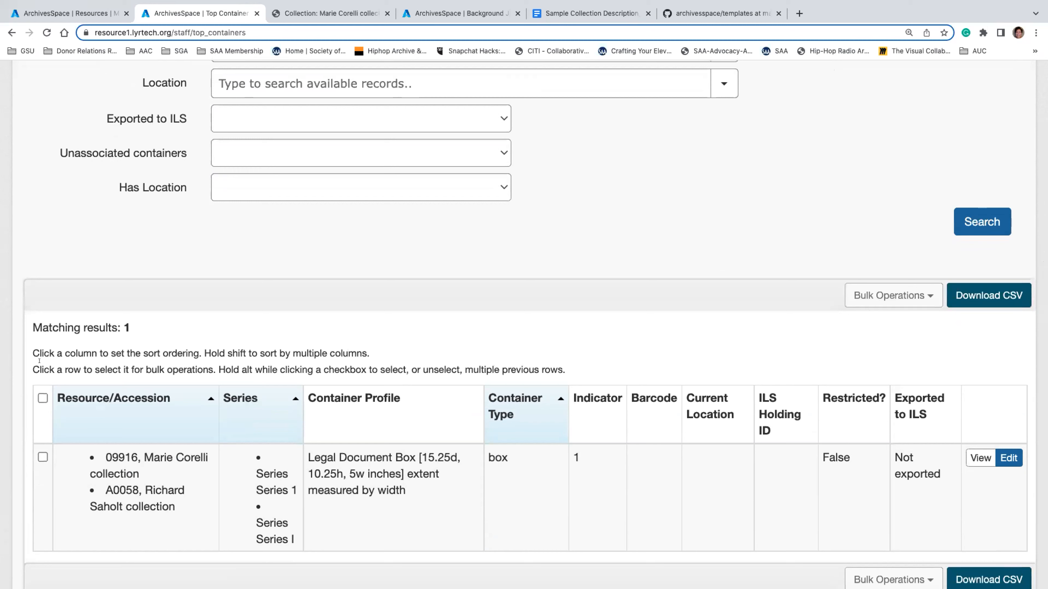
{"action": "left_click", "coordinate": [43, 399]}
{"action": "left_click", "coordinate": [859, 295]}
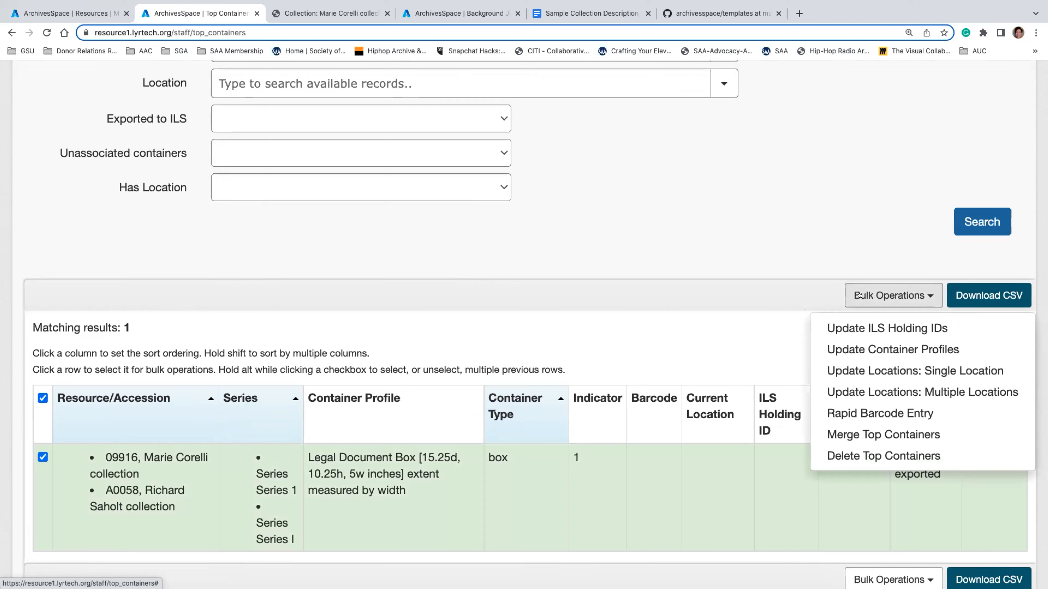
{"action": "left_click", "coordinate": [772, 267]}
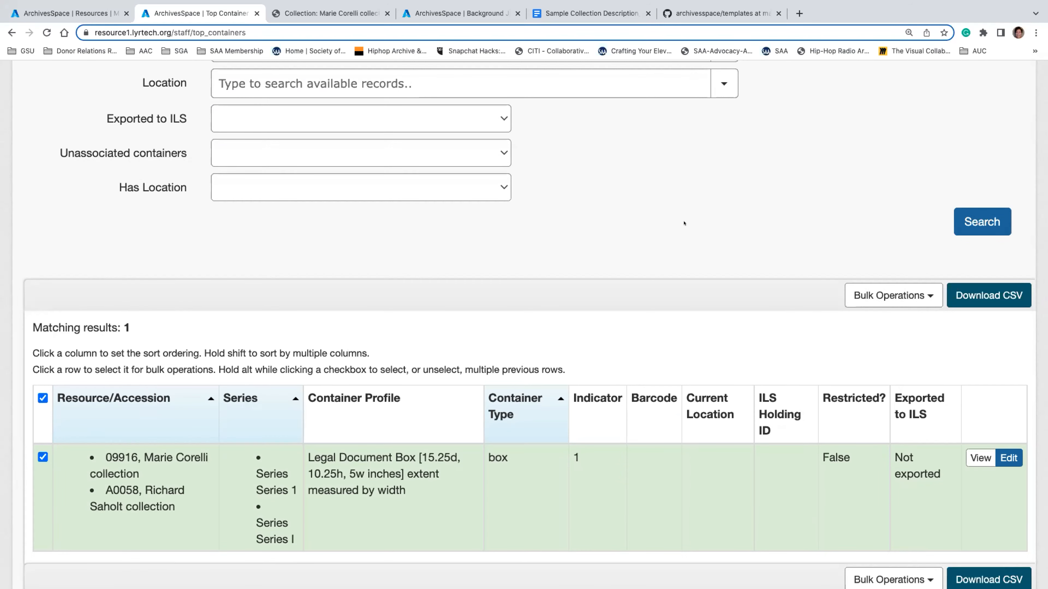
{"action": "scroll", "coordinate": [684, 223], "scroll_direction": "up", "scroll_amount": 10}
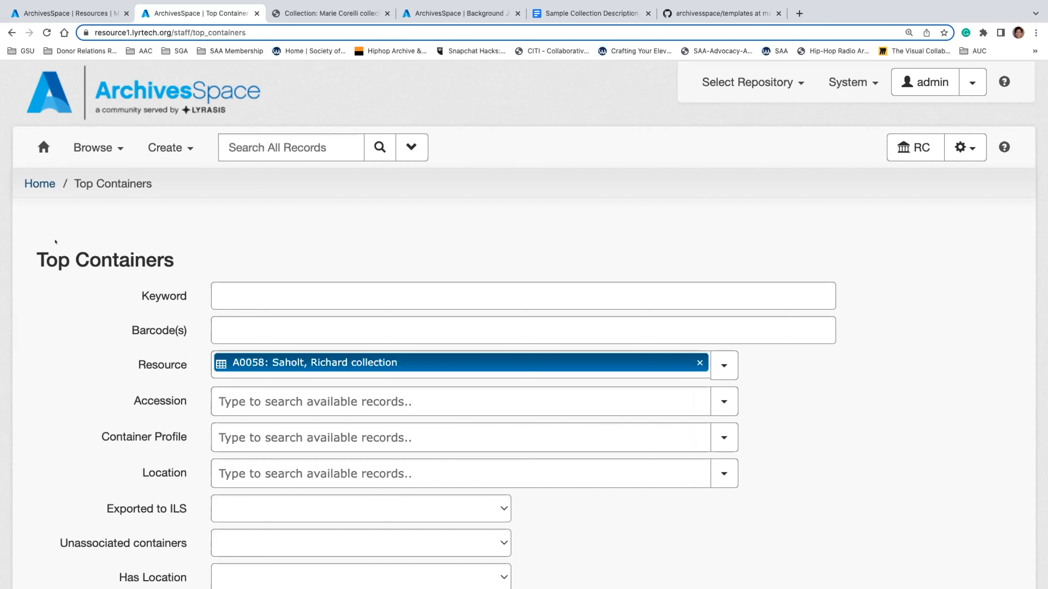
{"action": "left_click", "coordinate": [254, 30]}
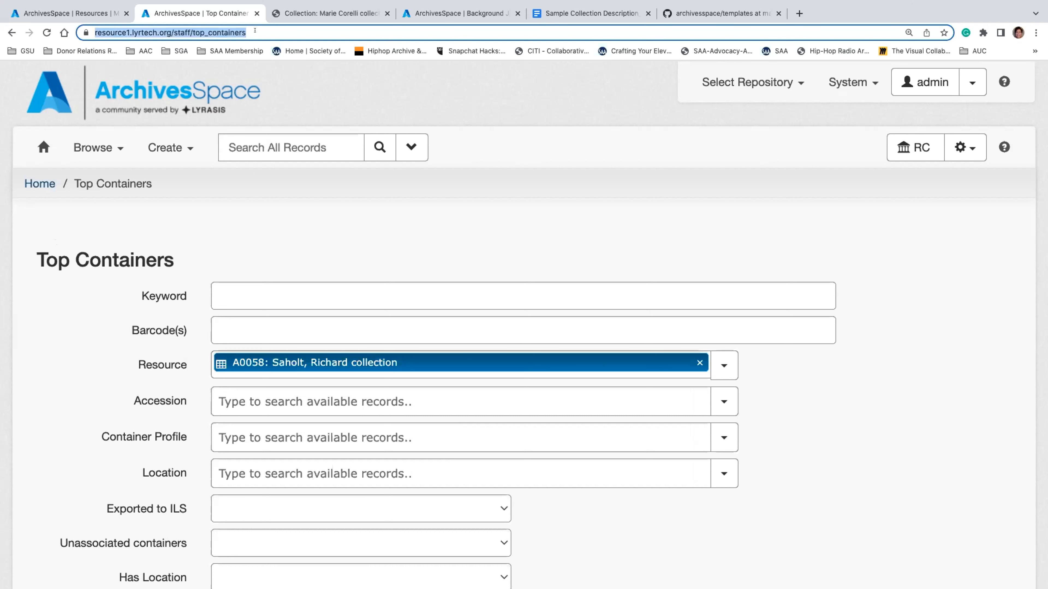
{"action": "type", "text": "www"}
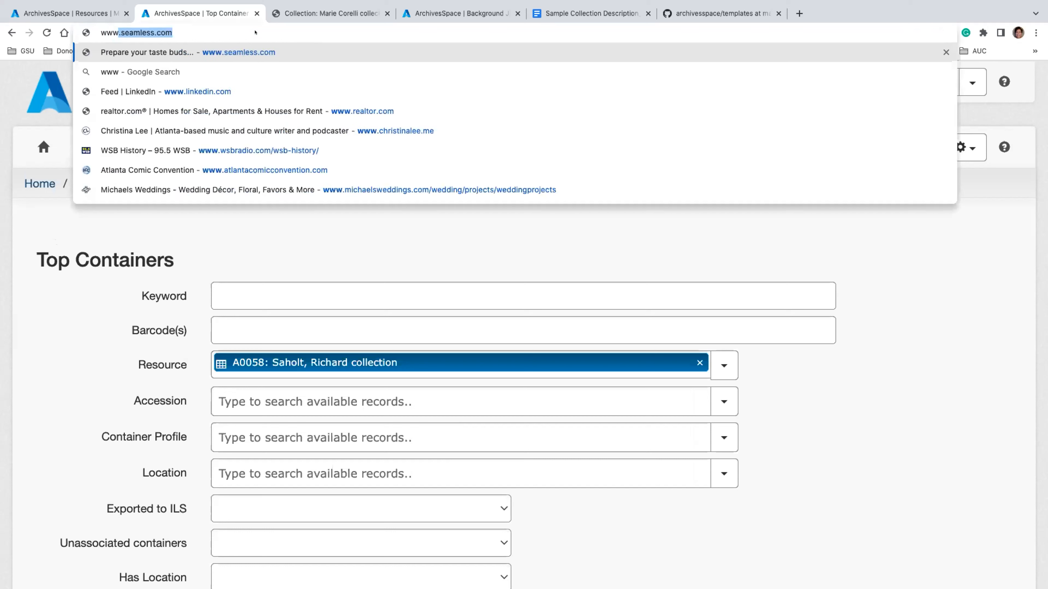
{"action": "type", "text": ",archiv"}
{"action": "key", "text": "BackSpace"}
{"action": "key", "text": "BackSpace"}
{"action": "key", "text": "BackSpace"}
{"action": "key", "text": "BackSpace"}
{"action": "key", "text": "BackSpace"}
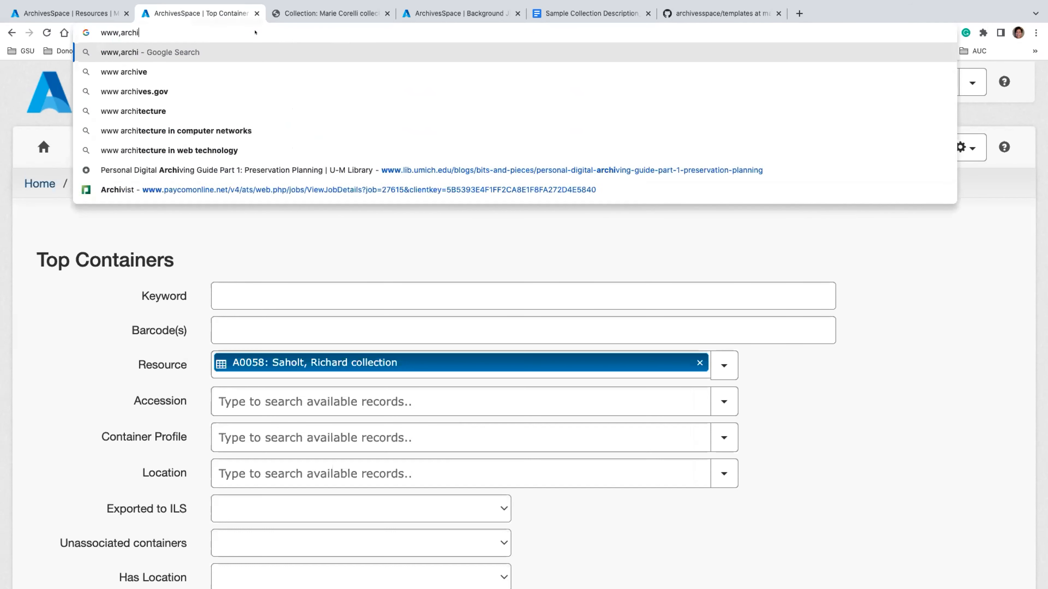
{"action": "key", "text": "BackSpace"}
{"action": "key", "text": "BackSpace"}
{"action": "type", "text": ".archivesspace"}
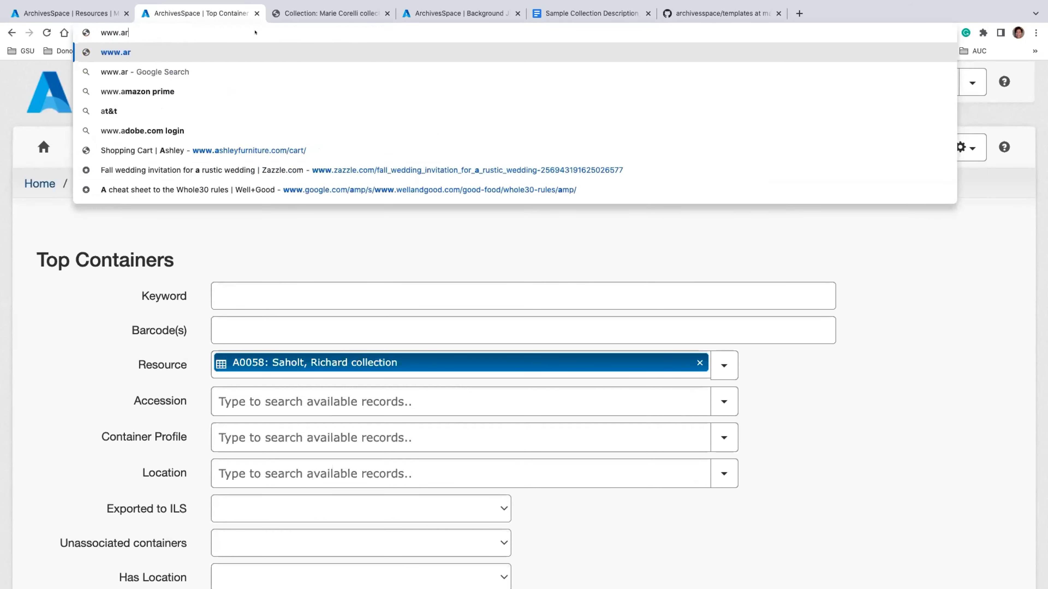
{"action": "type", "text": ".org"}
{"action": "key", "text": "Return"}
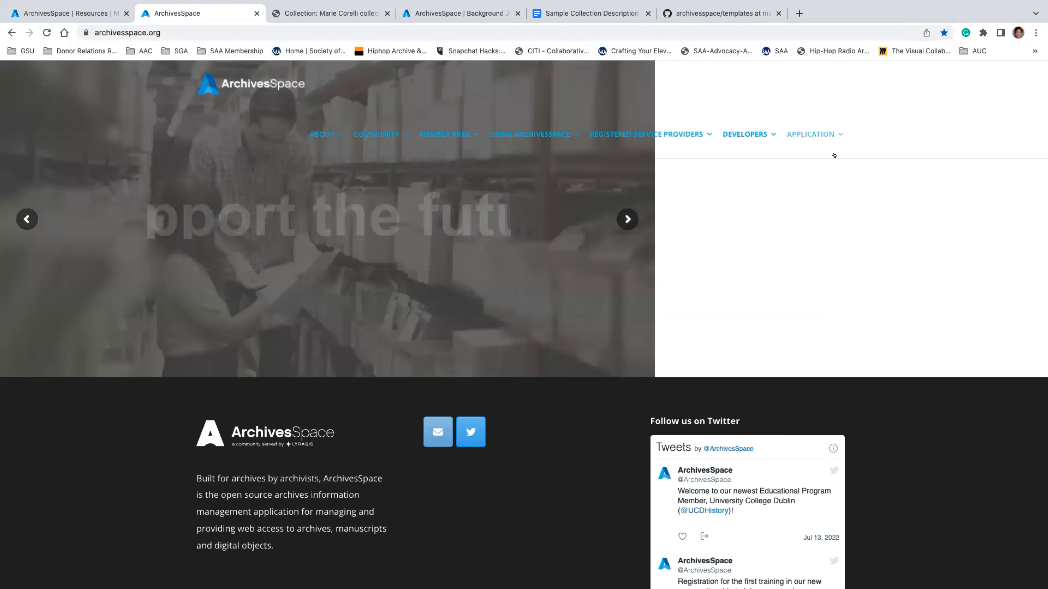
Open the Application > Sandbox page and follow the sandbox.archivesspace.org link
{"action": "mouse_move", "coordinate": [801, 128]}
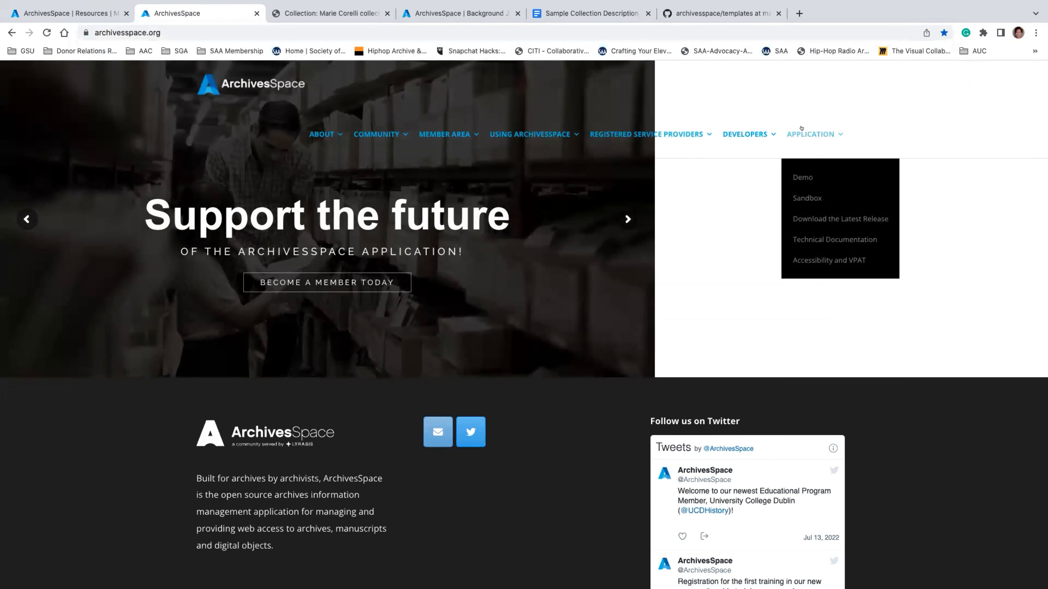
{"action": "left_click", "coordinate": [808, 198]}
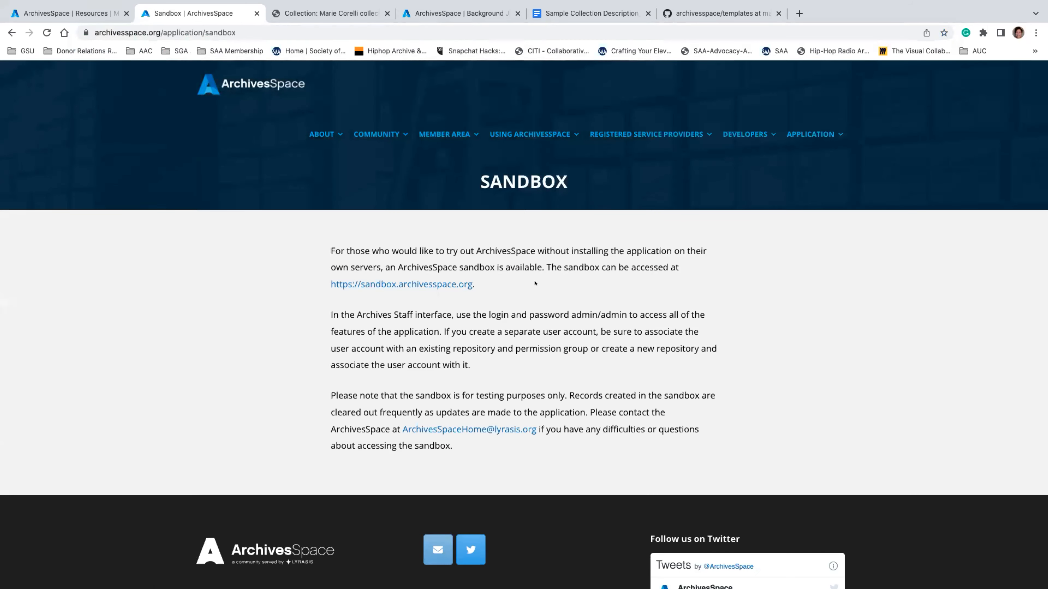
{"action": "left_click", "coordinate": [443, 285]}
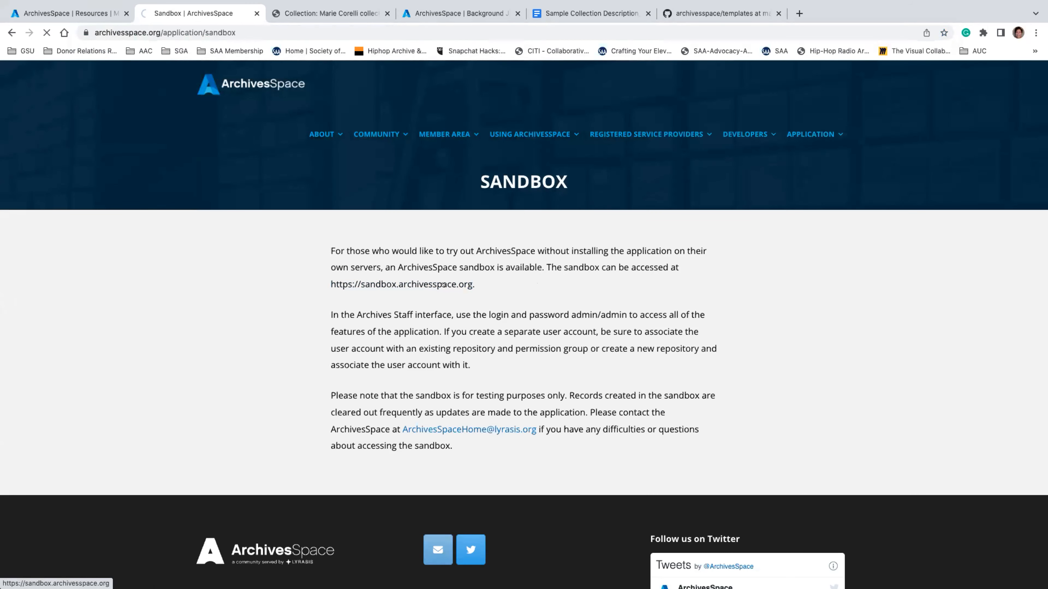
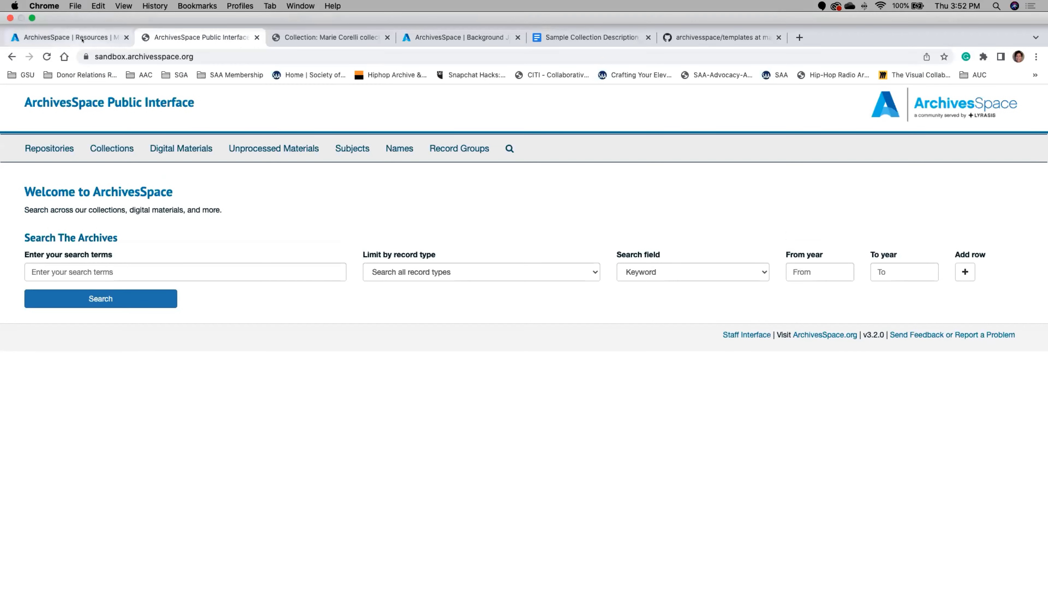
Return to the Series I Correspondence edit form and review its tree and Box 1 instance
{"action": "left_click", "coordinate": [68, 37]}
{"action": "scroll", "coordinate": [449, 249], "scroll_direction": "up", "scroll_amount": 20}
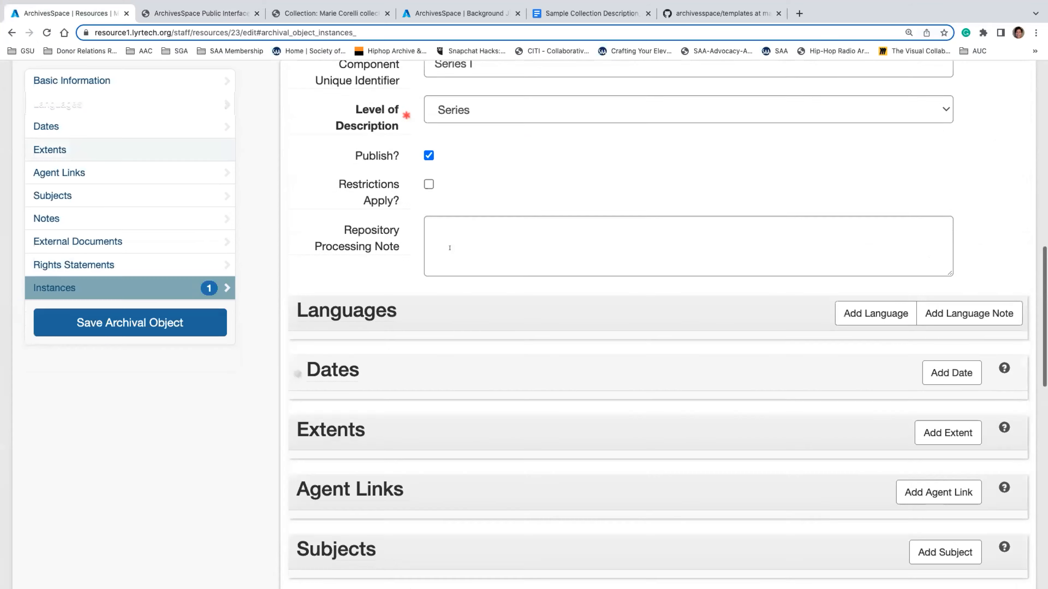